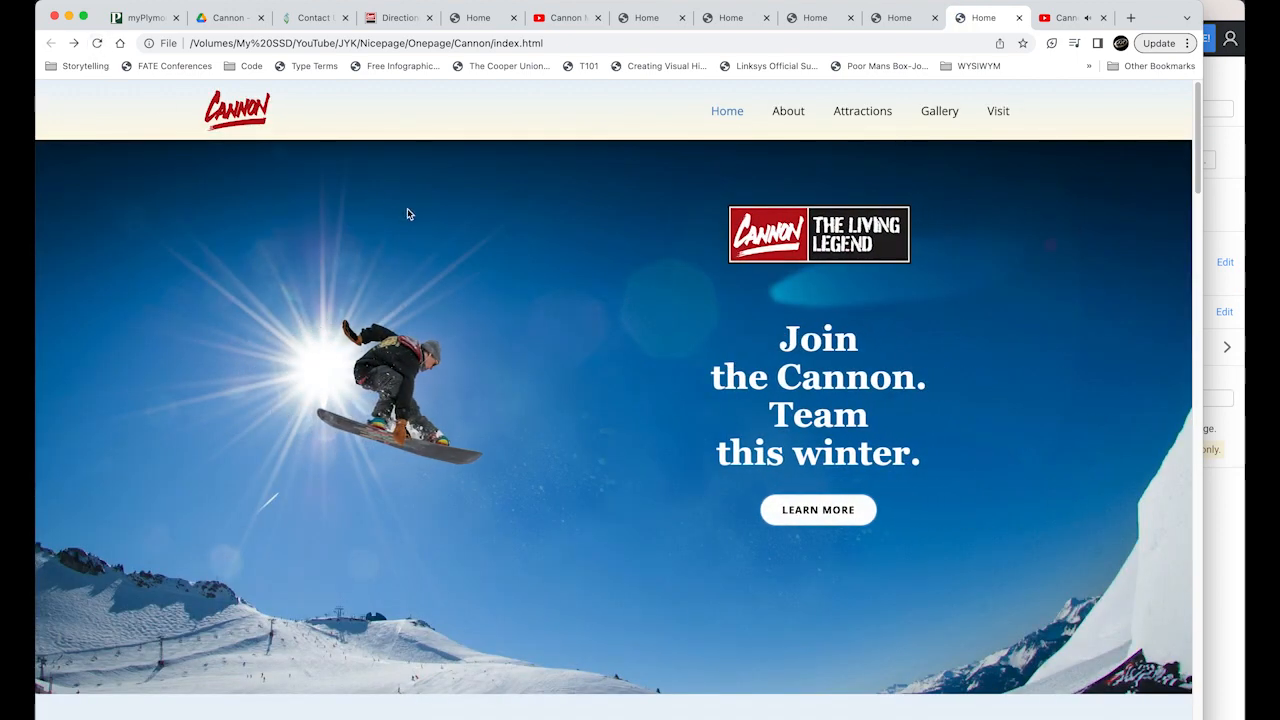
Step: Review the finished Cannon one-page site from its hero section, going through the About, Attractions and Gallery sections
scroll(1043, 298, "down", 3)
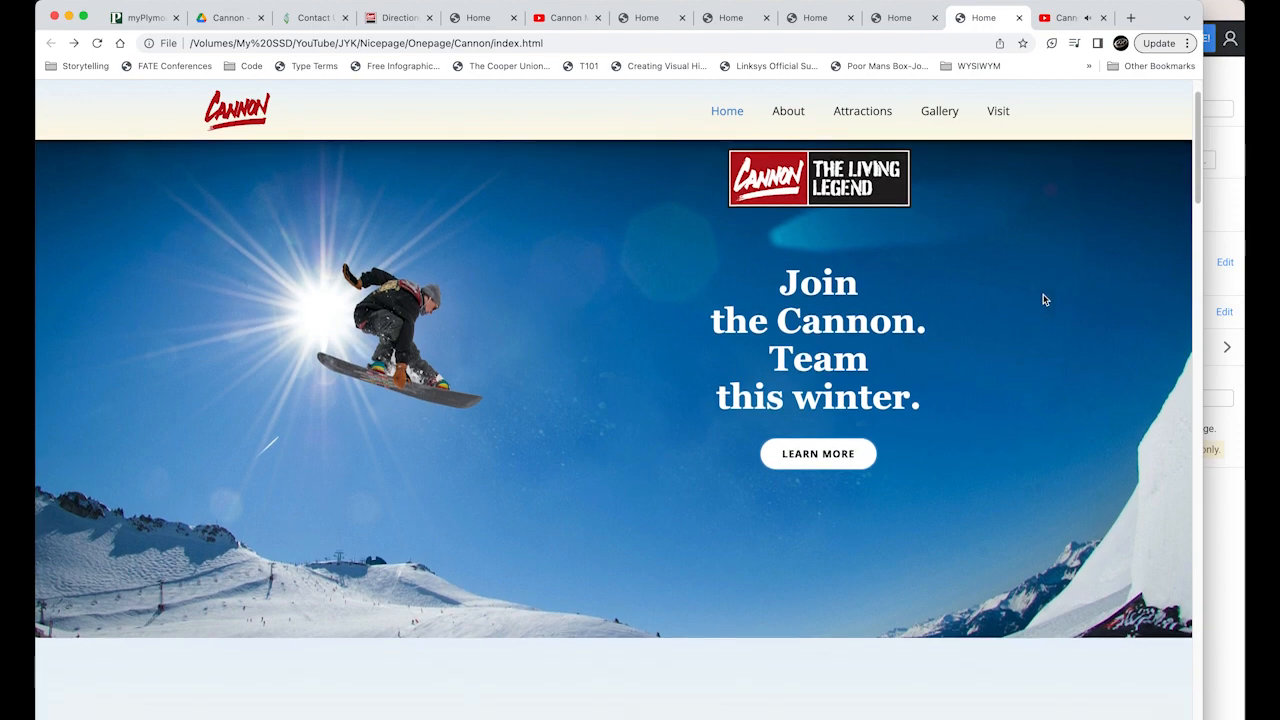
scroll(1043, 300, "down", 1)
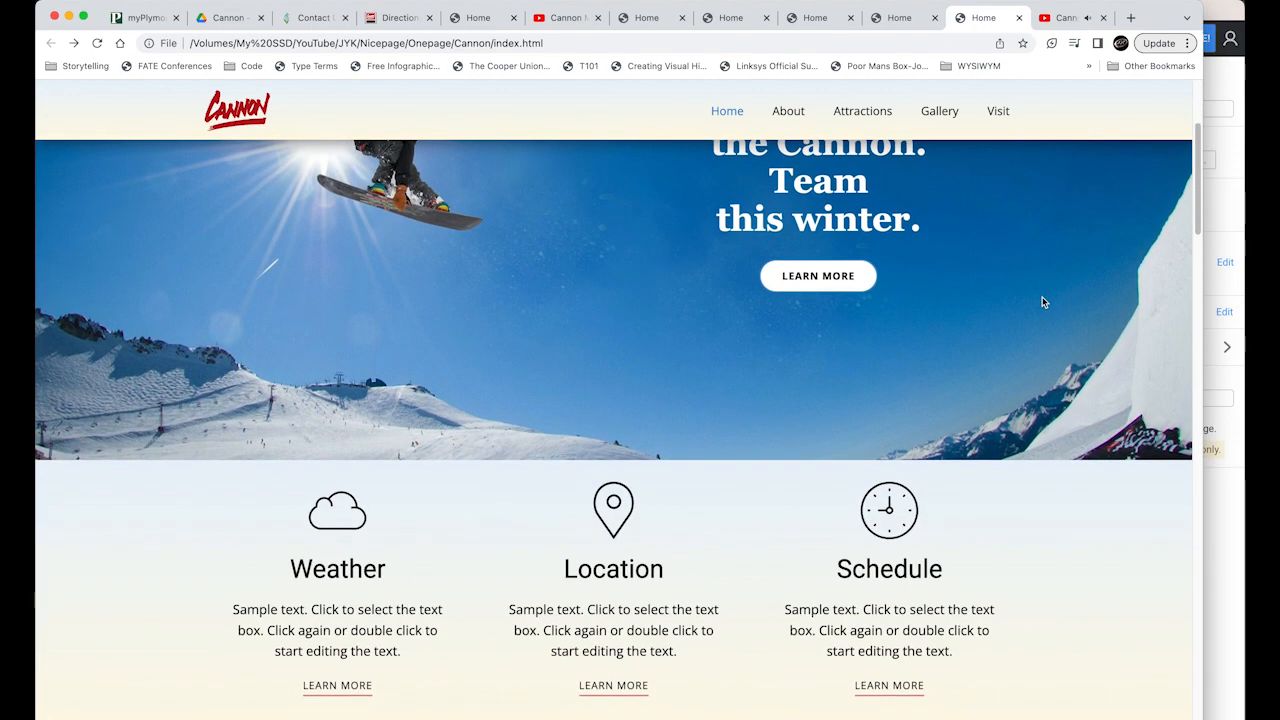
scroll(1040, 296, "down", 1)
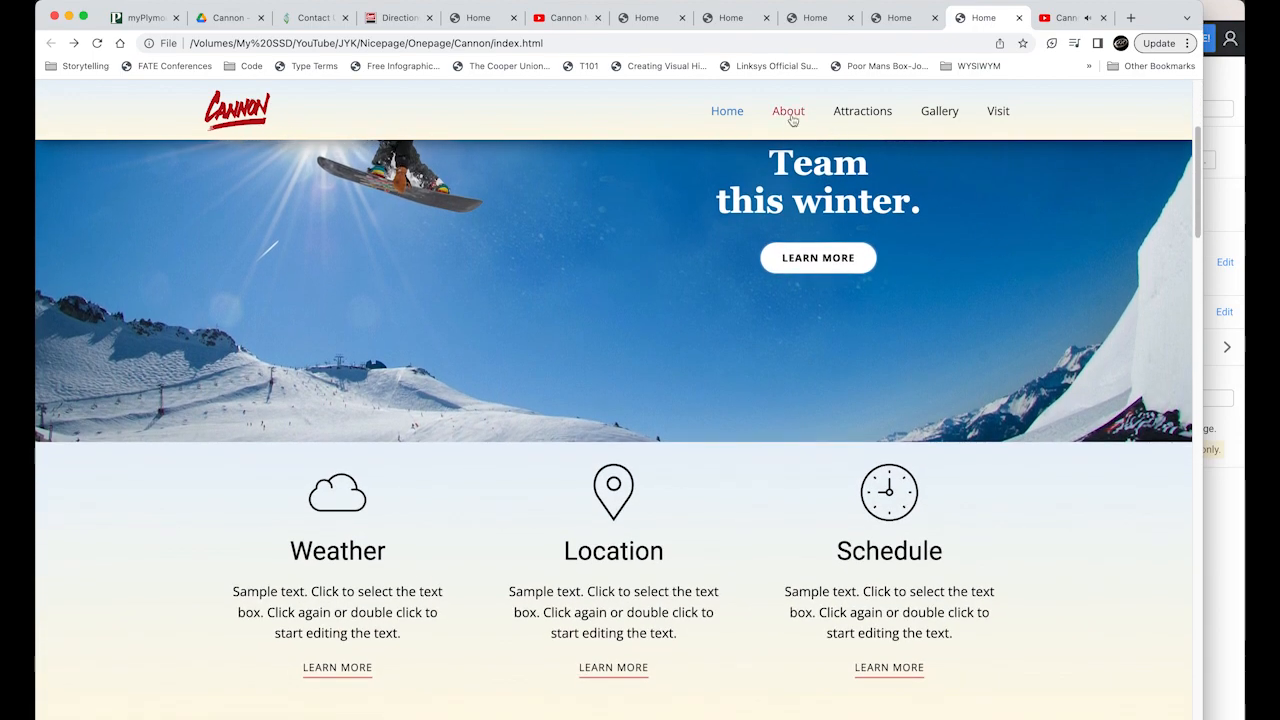
left_click(791, 117)
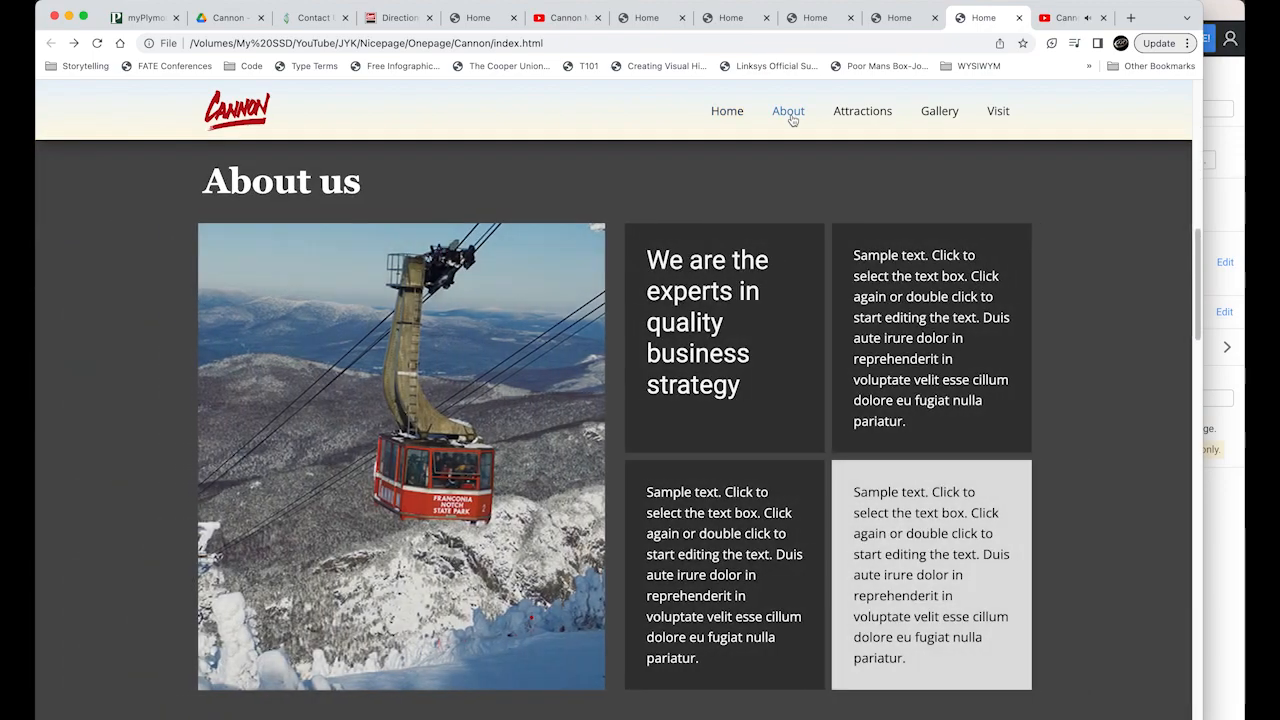
left_click(885, 119)
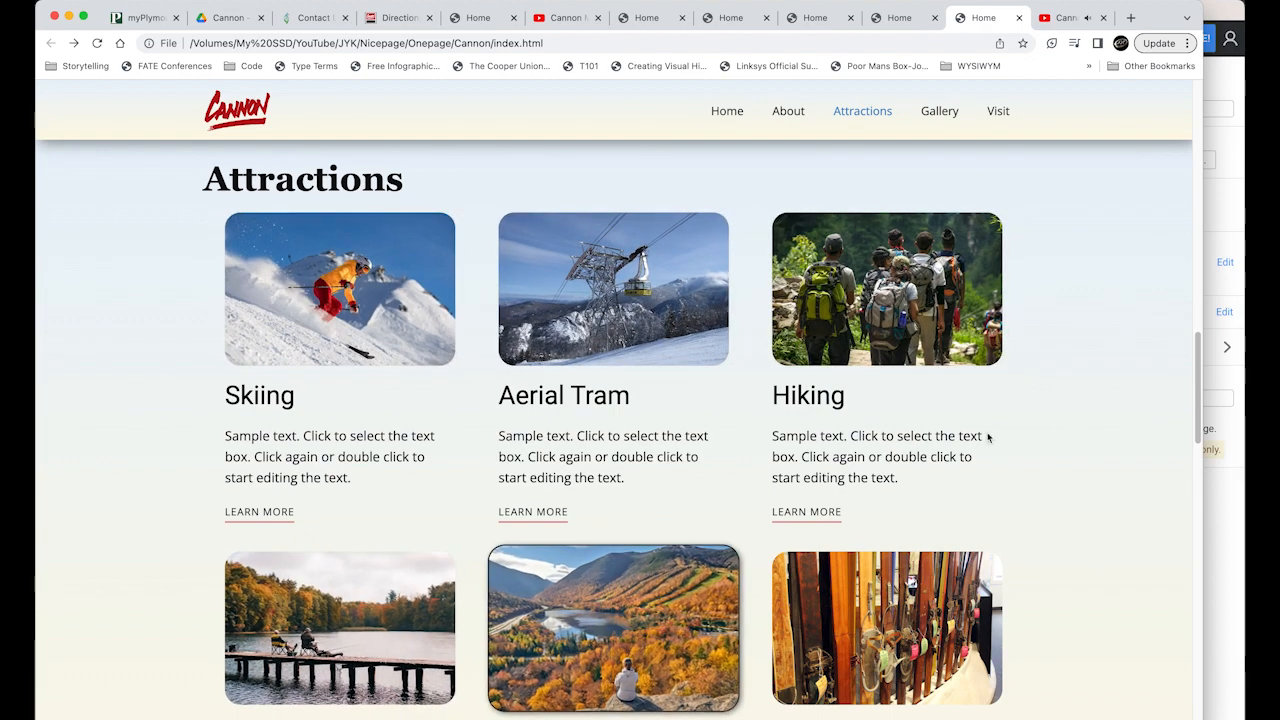
left_click(941, 114)
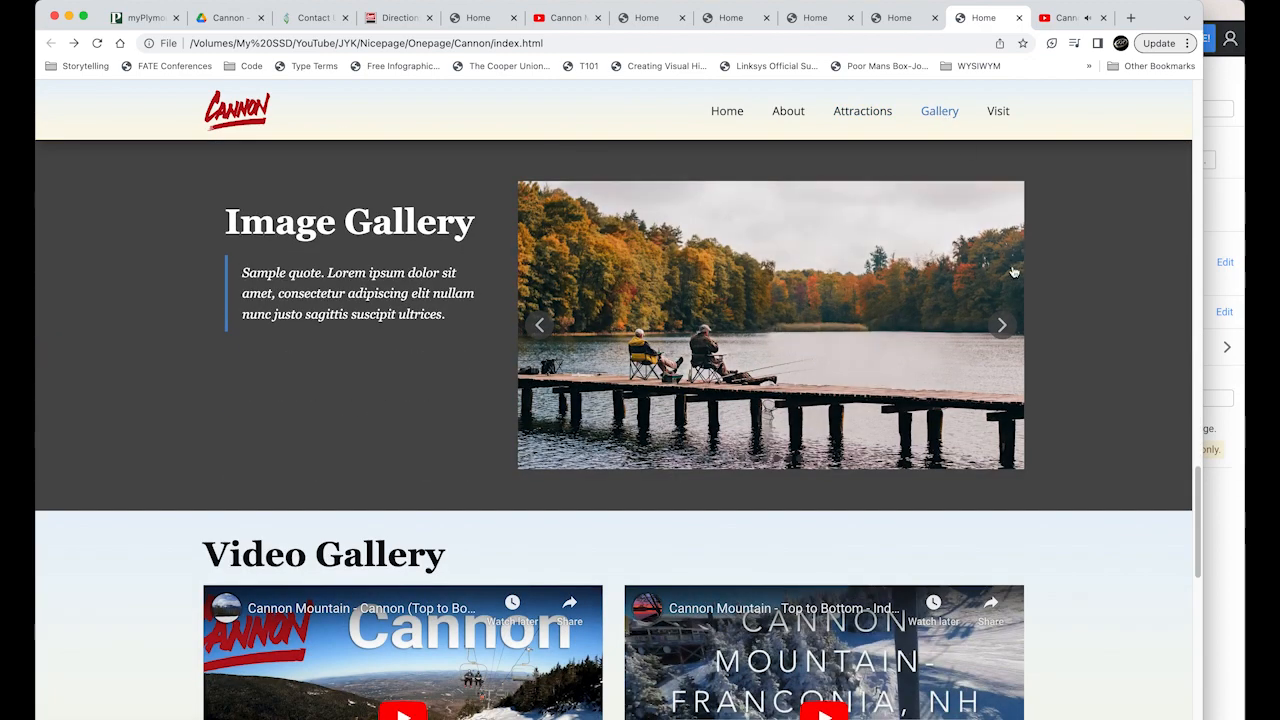
Step: Advance the Image Gallery slider, view its photos enlarged in the lightbox, and close the lightbox
left_click(998, 327)
left_click(1000, 325)
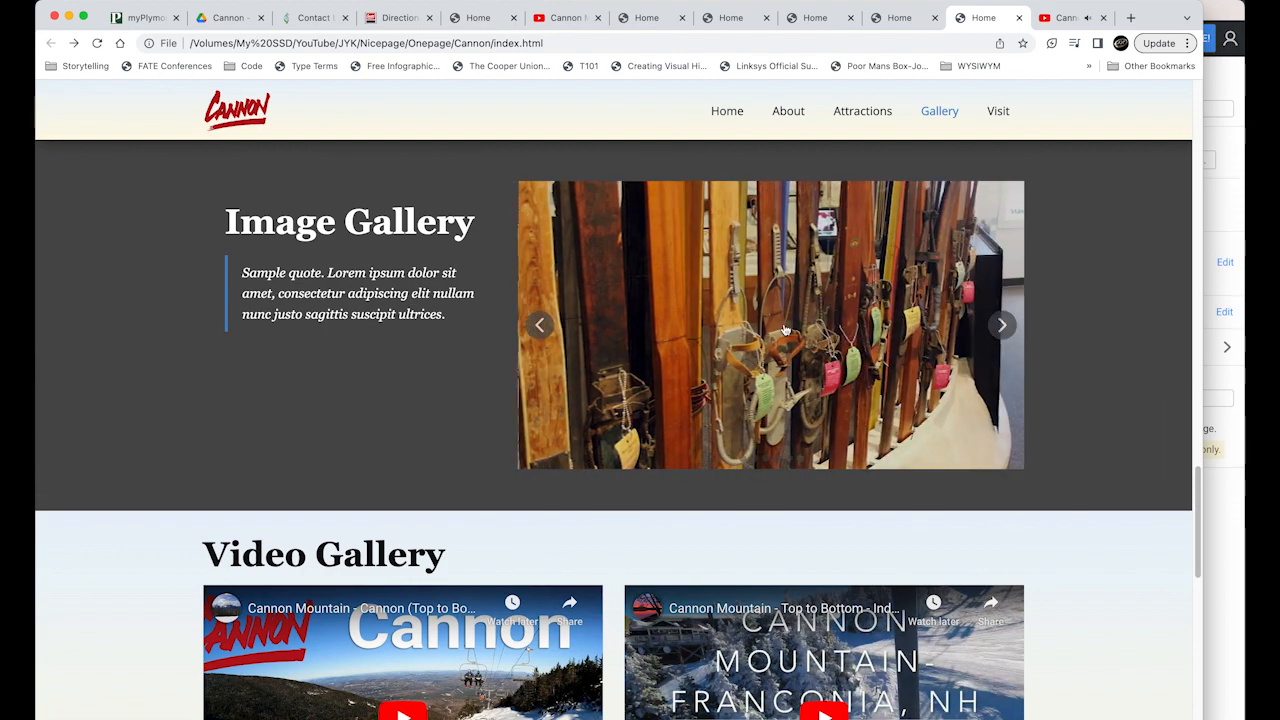
left_click(784, 325)
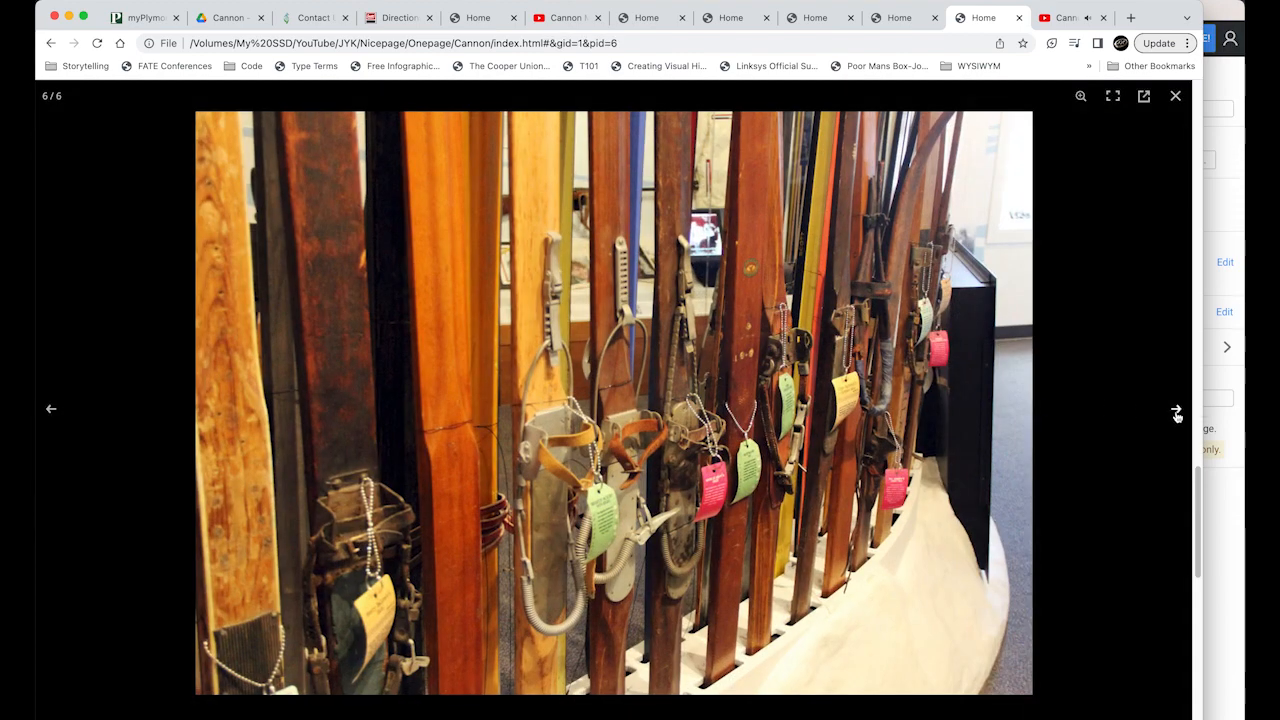
left_click(1176, 413)
left_click(1176, 413)
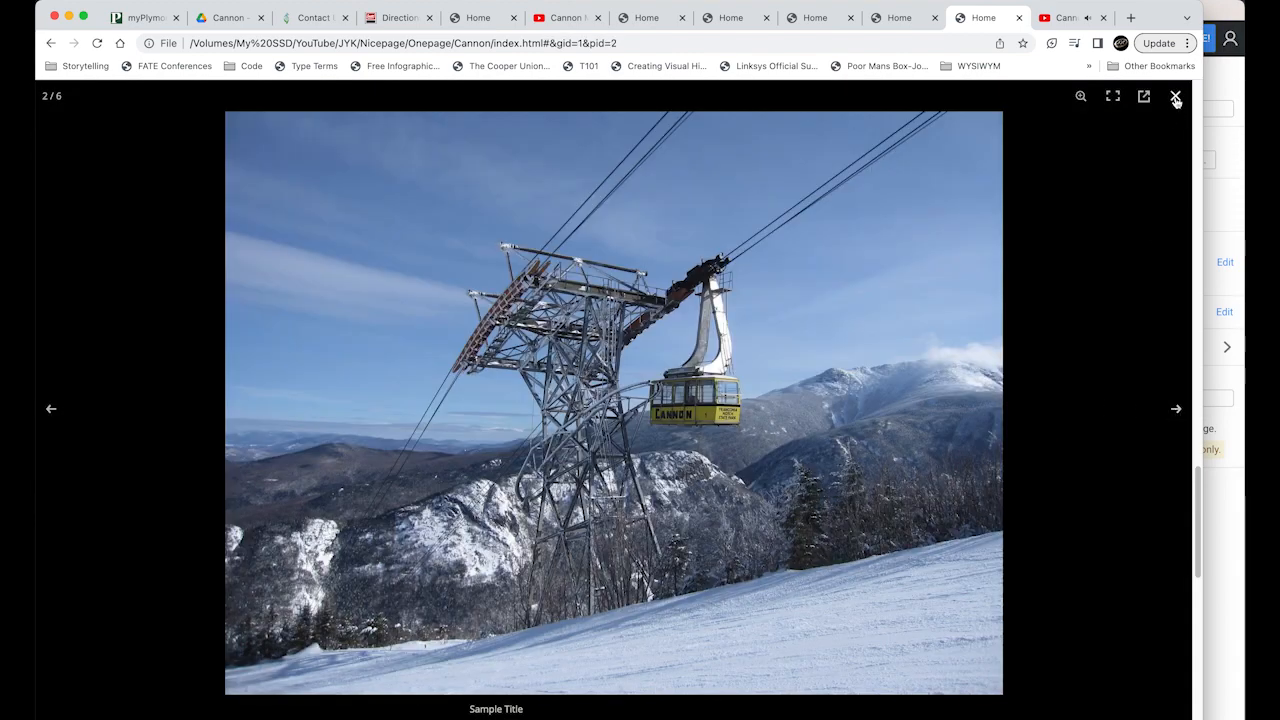
left_click(1175, 96)
Step: Play both embedded Cannon Mountain videos in the Video Gallery section
scroll(1071, 308, "down", 3)
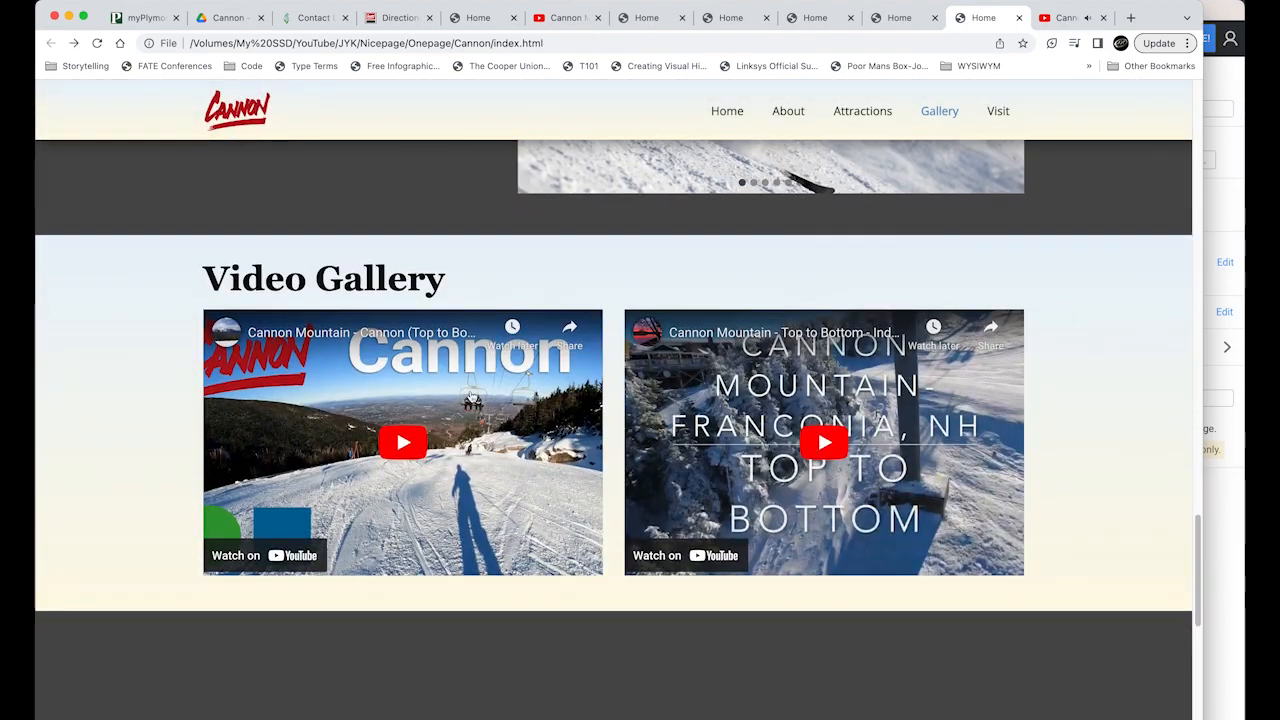
left_click(404, 445)
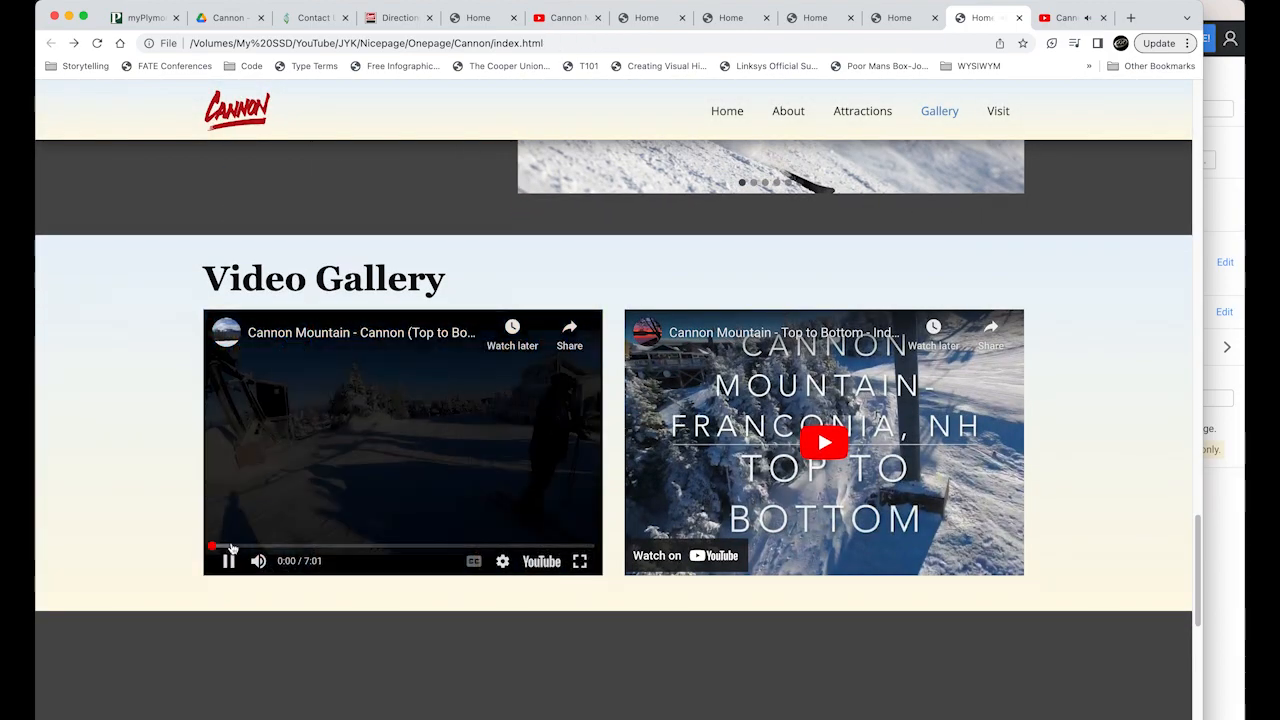
left_click(824, 442)
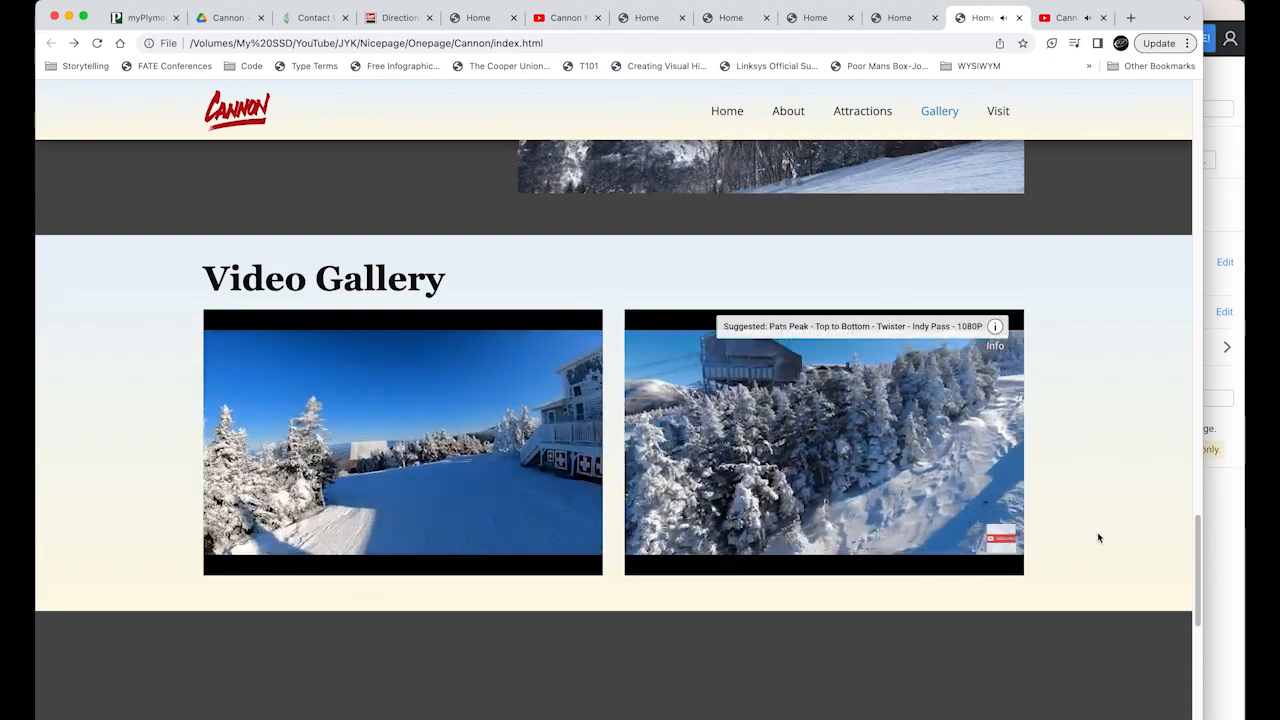
Step: Examine the Visit Us map in satellite view, zoomed in on the Cannon Mountain Aerial Tramway, and the page footer
scroll(1117, 534, "down", 1)
scroll(1117, 532, "down", 5)
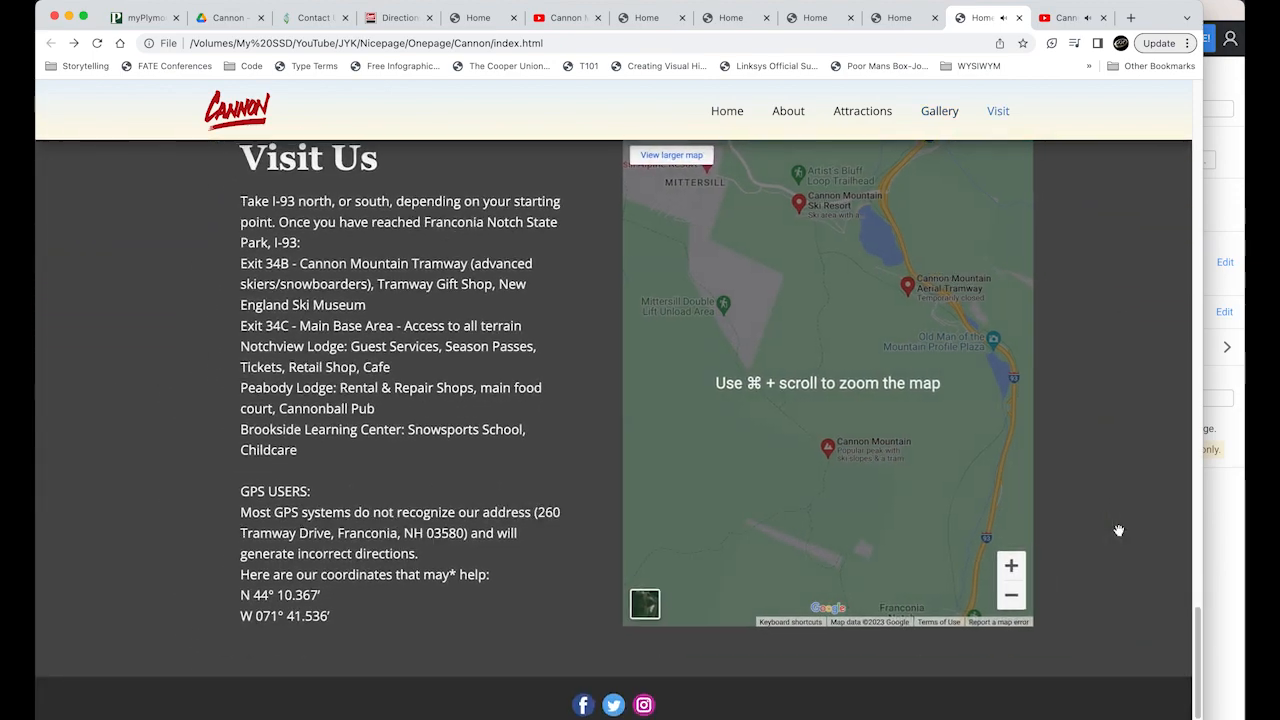
left_click_drag(868, 390, 898, 386)
left_click_drag(770, 430, 622, 563)
left_click(636, 636)
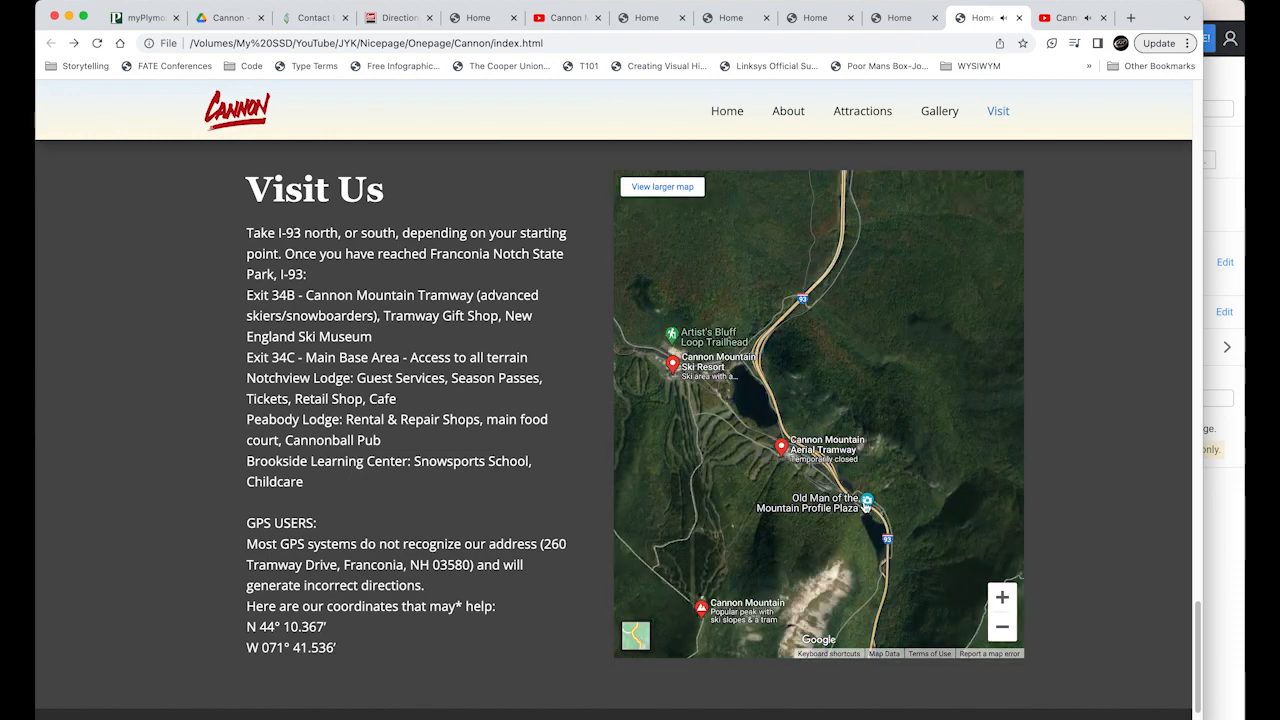
left_click(1006, 602)
left_click(1006, 602)
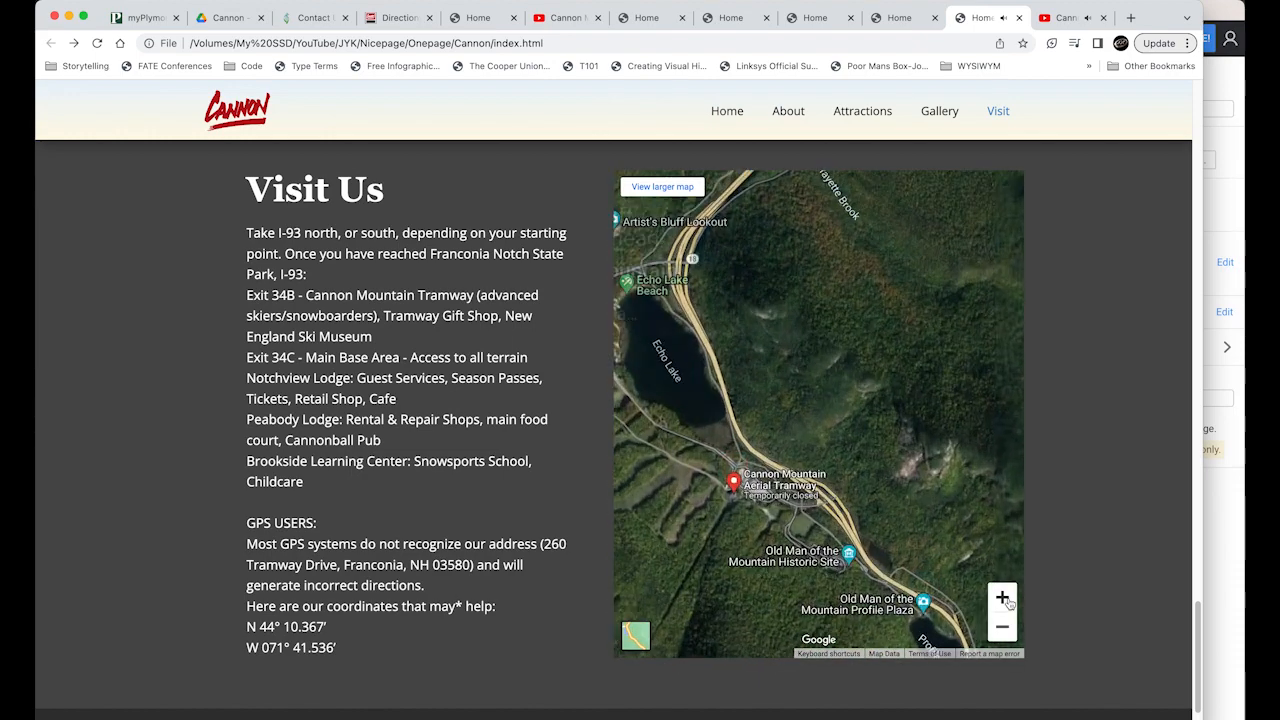
left_click_drag(763, 498, 873, 381)
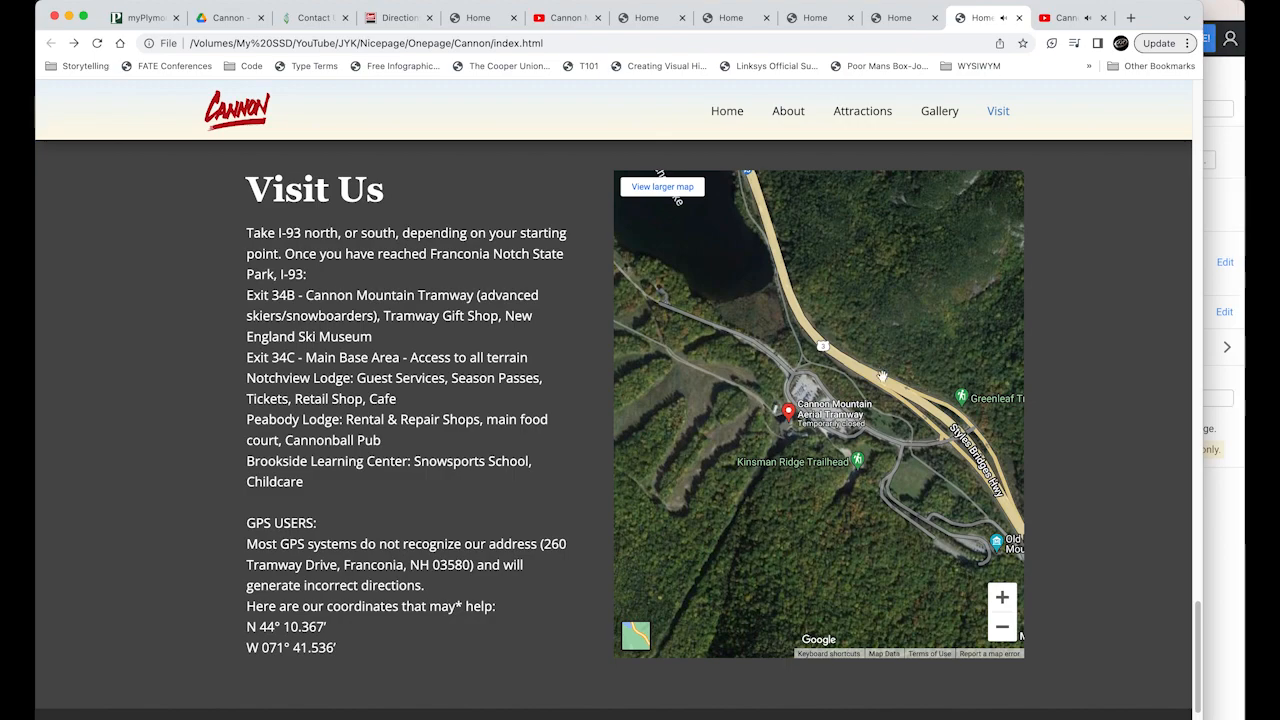
scroll(1087, 471, "down", 3)
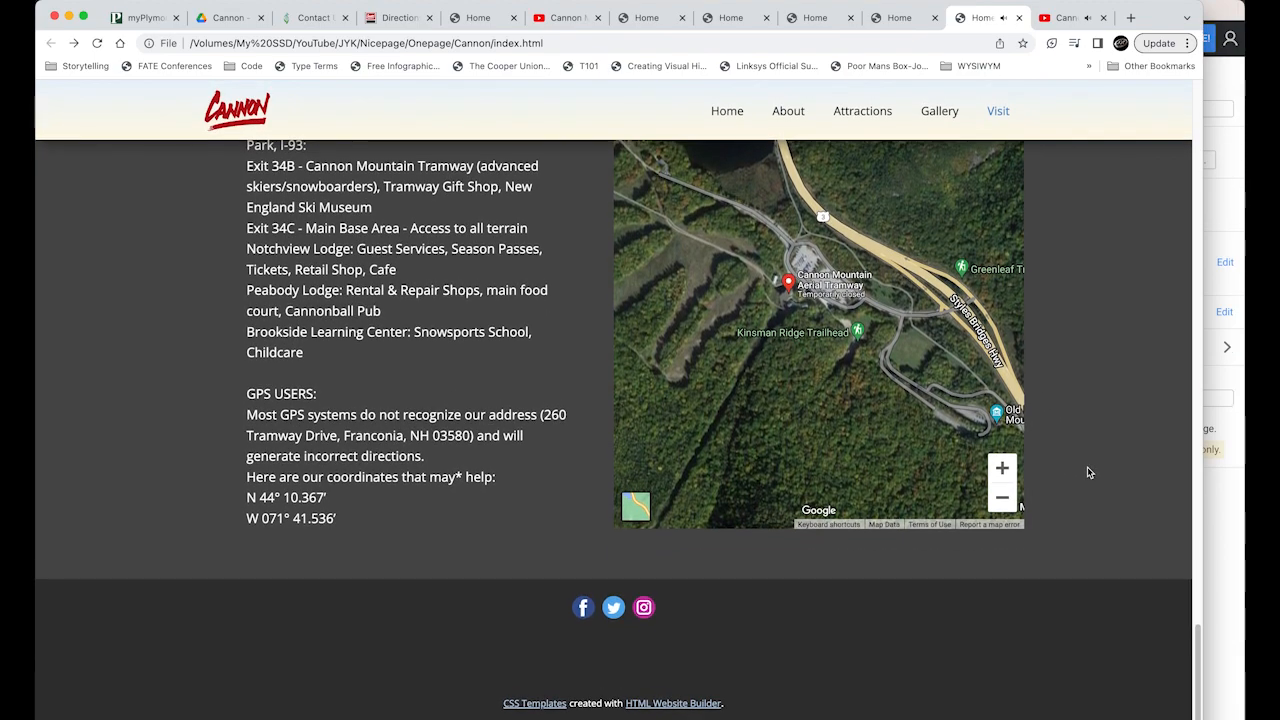
scroll(1087, 472, "up", 1)
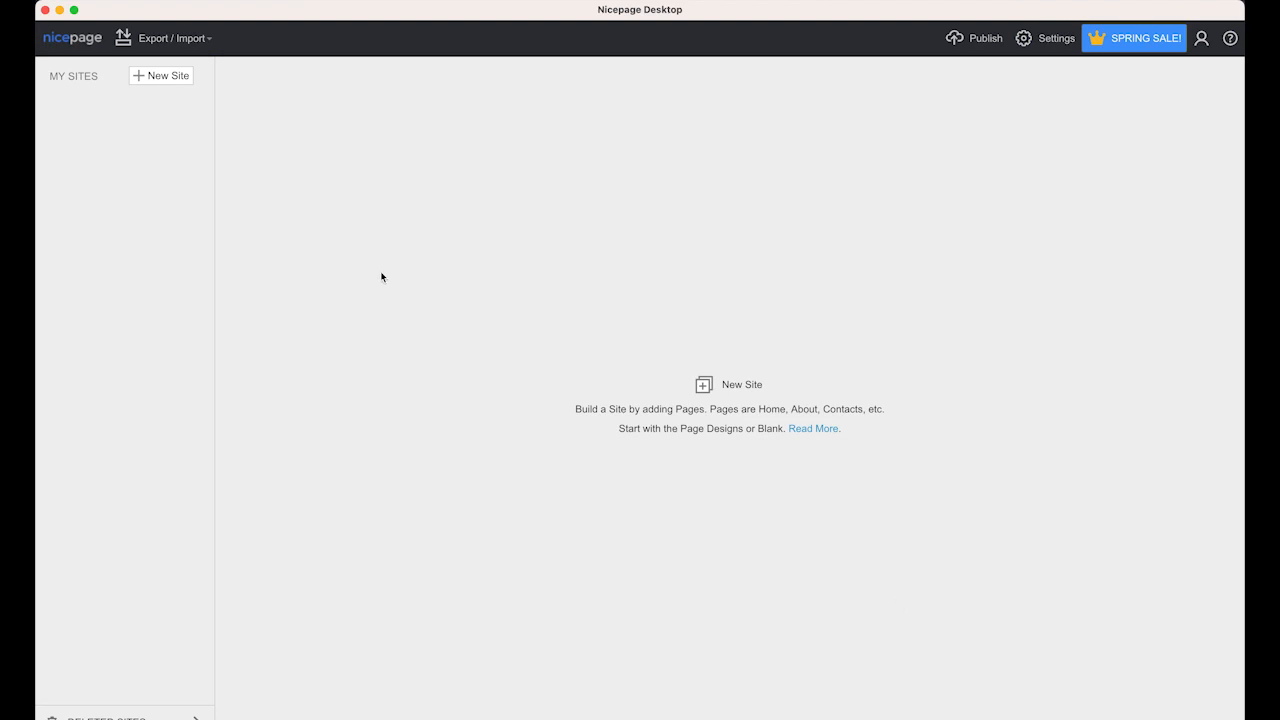
Step: In Nicepage Desktop, create a new site starting with a blank page and return to the site's page overview
left_click(169, 78)
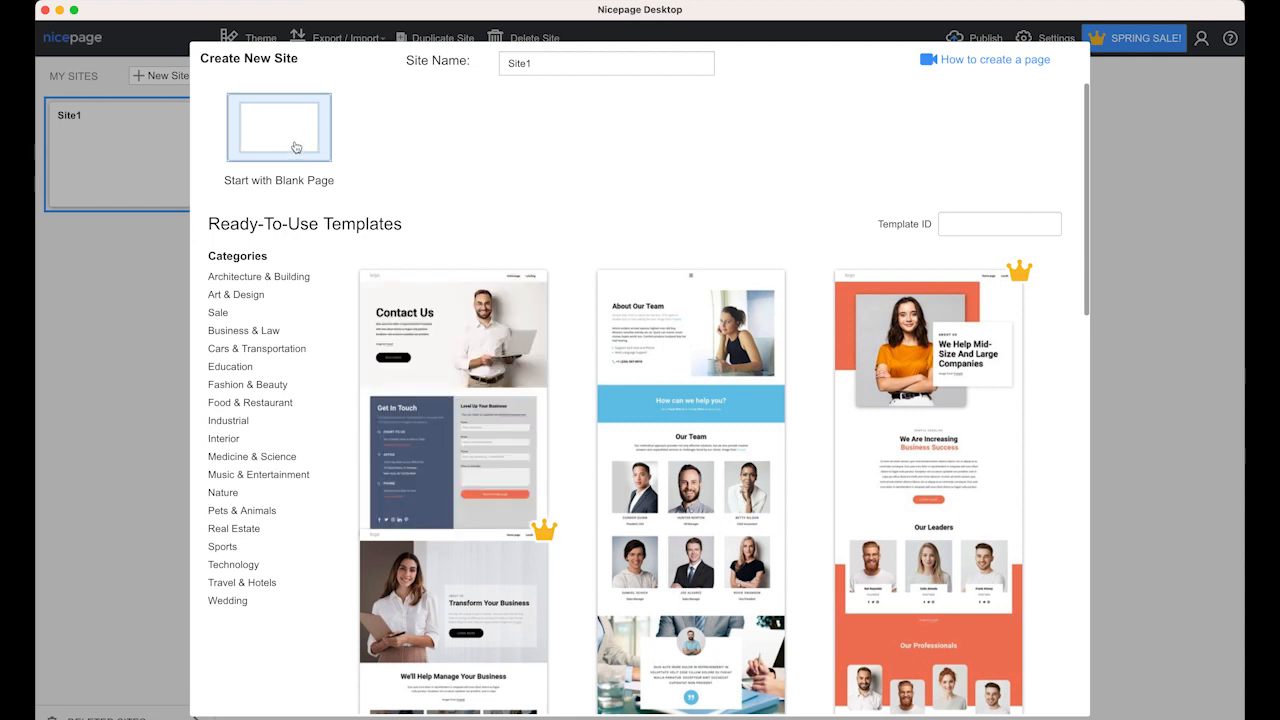
left_click(296, 147)
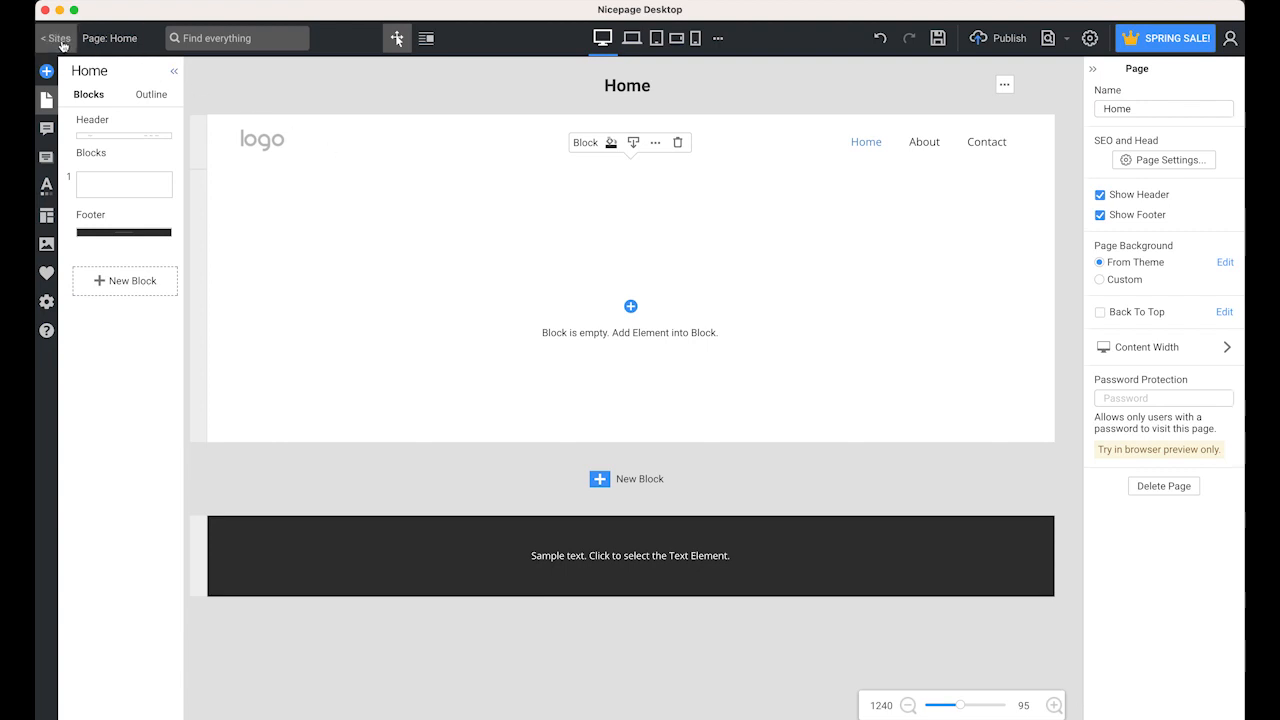
left_click(61, 43)
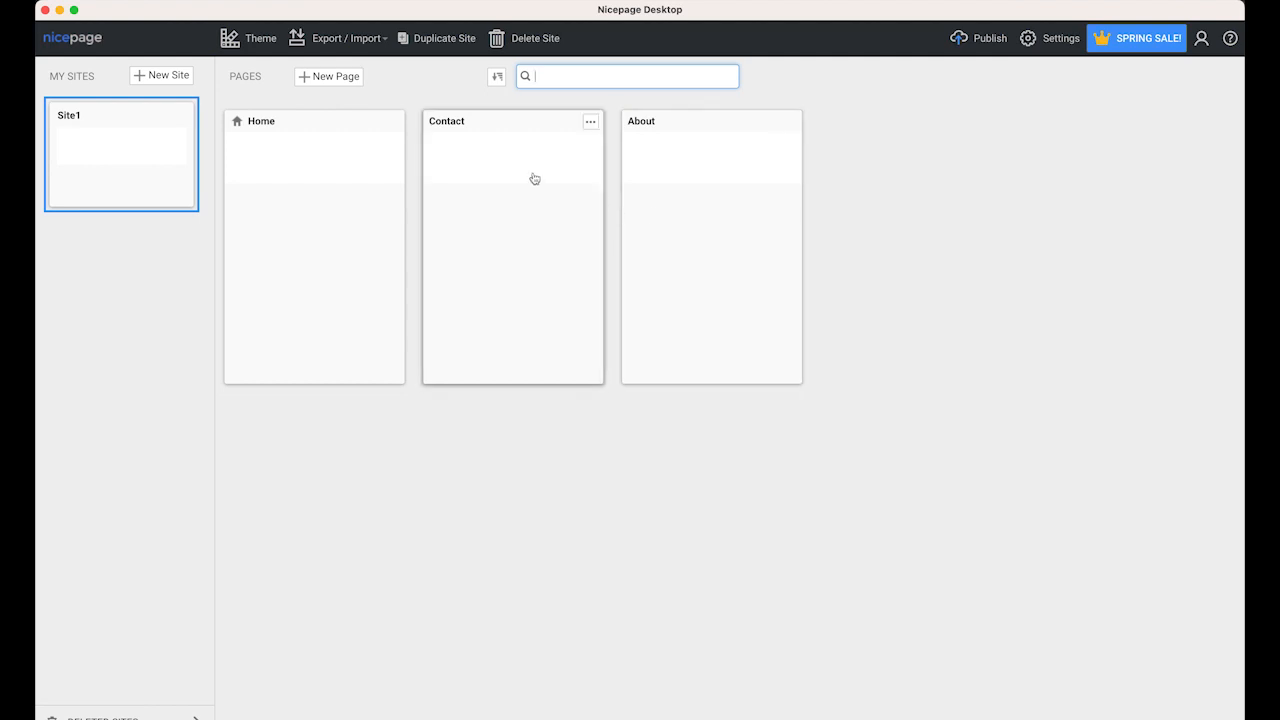
Step: Delete the Contact and About pages from the new site
left_click(590, 124)
left_click(492, 232)
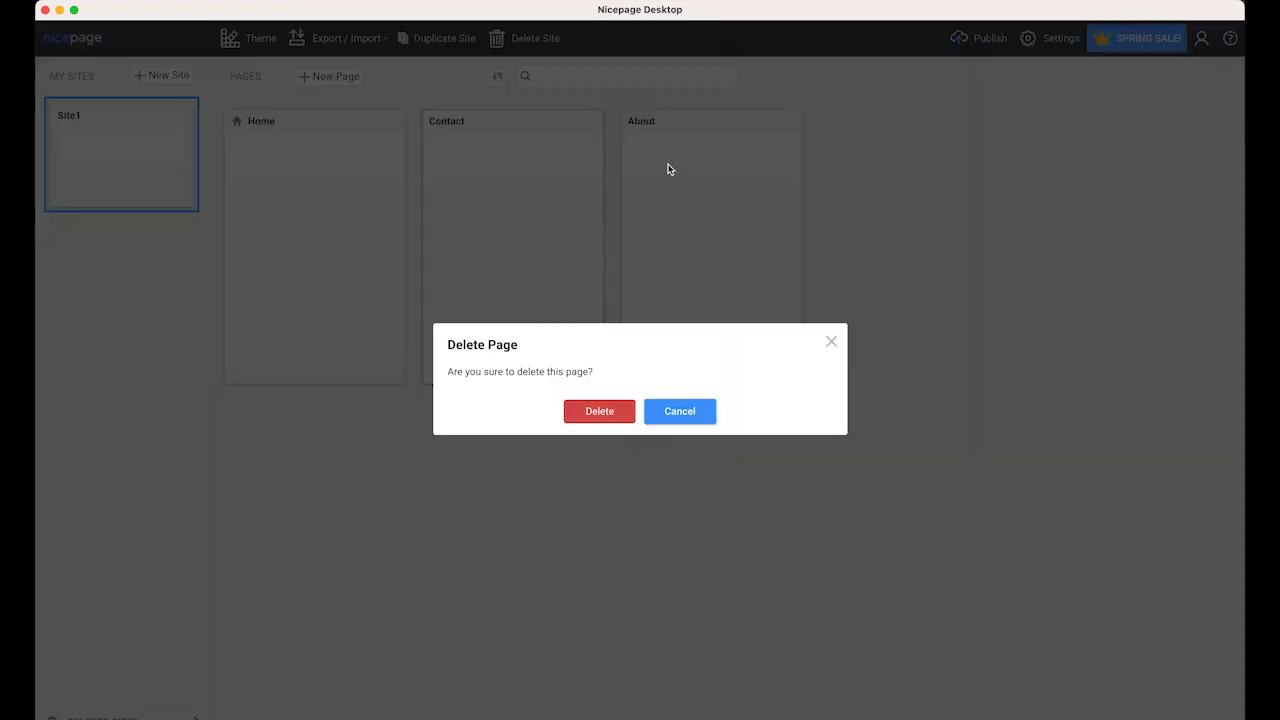
left_click(600, 411)
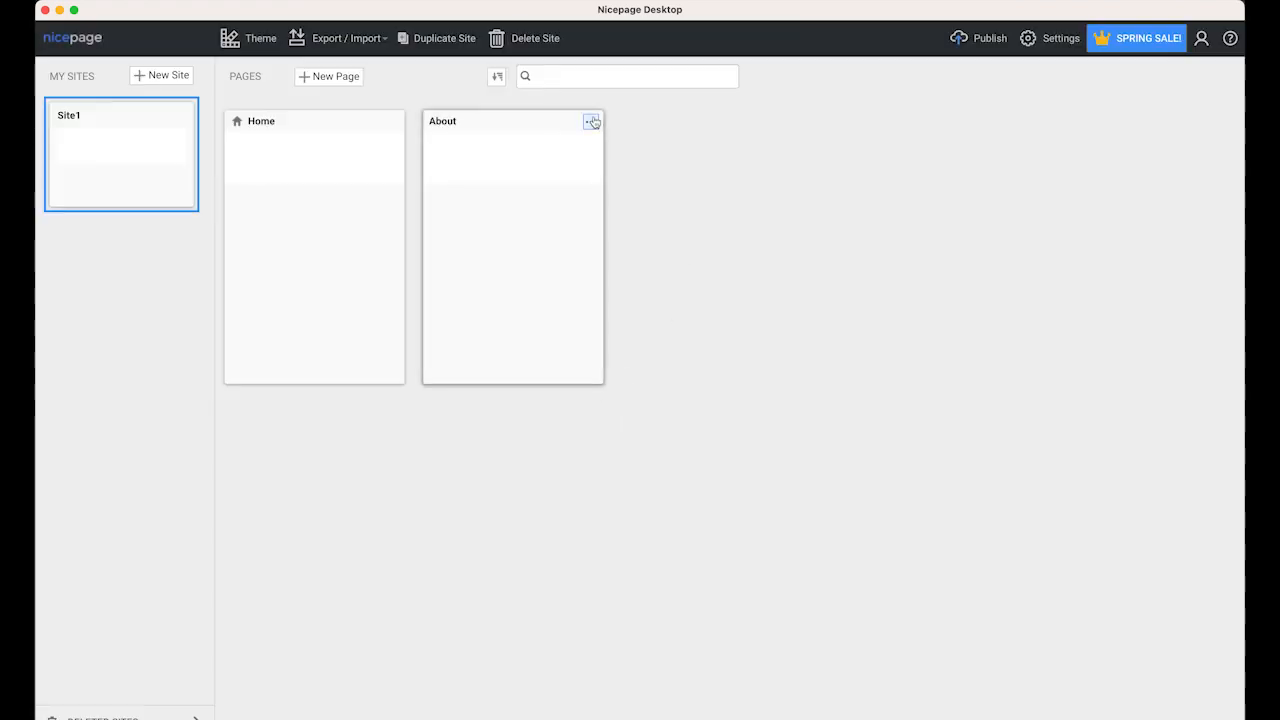
left_click(591, 122)
left_click(494, 230)
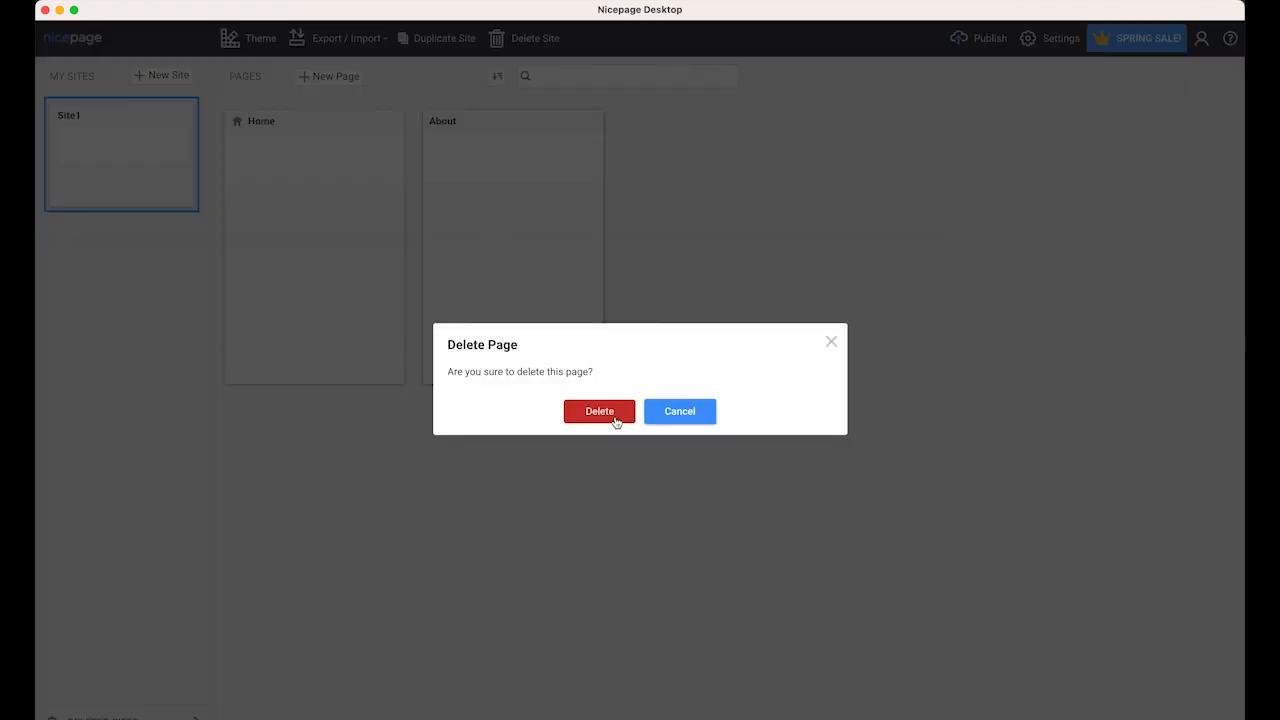
left_click(600, 411)
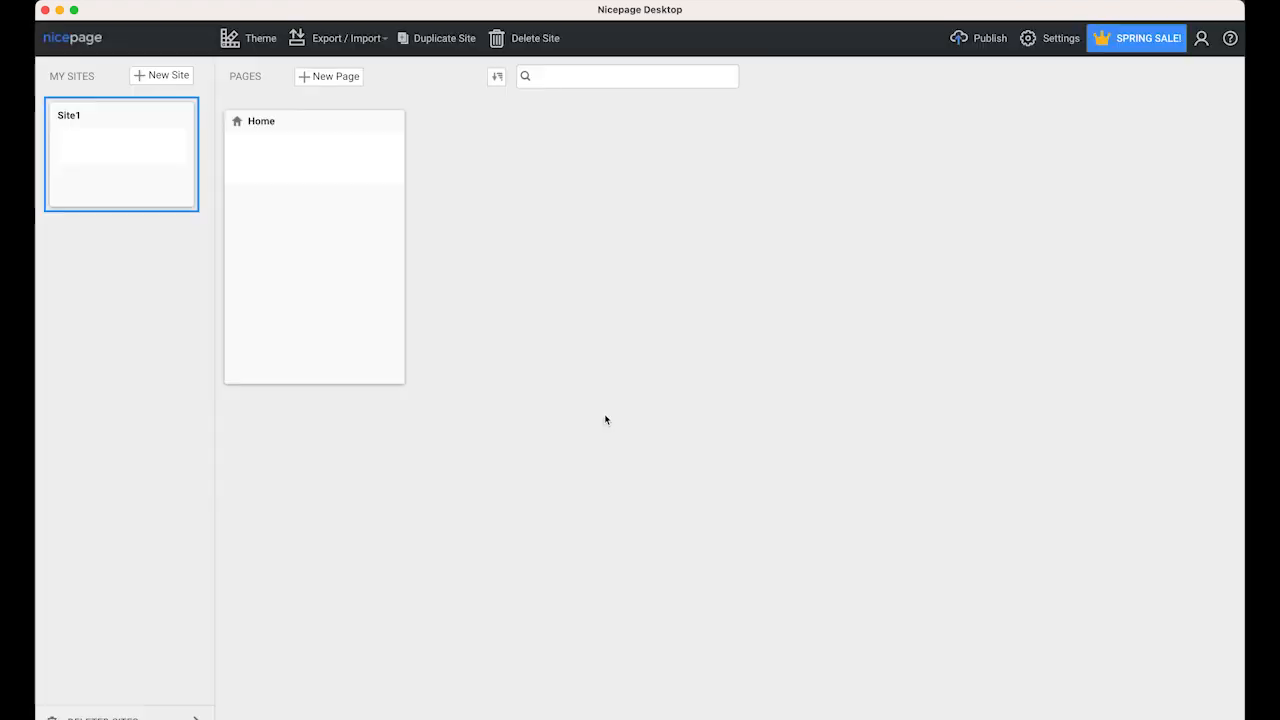
Step: Open the Home page for editing and add an item captioned "About" to the header menu
left_click(323, 218)
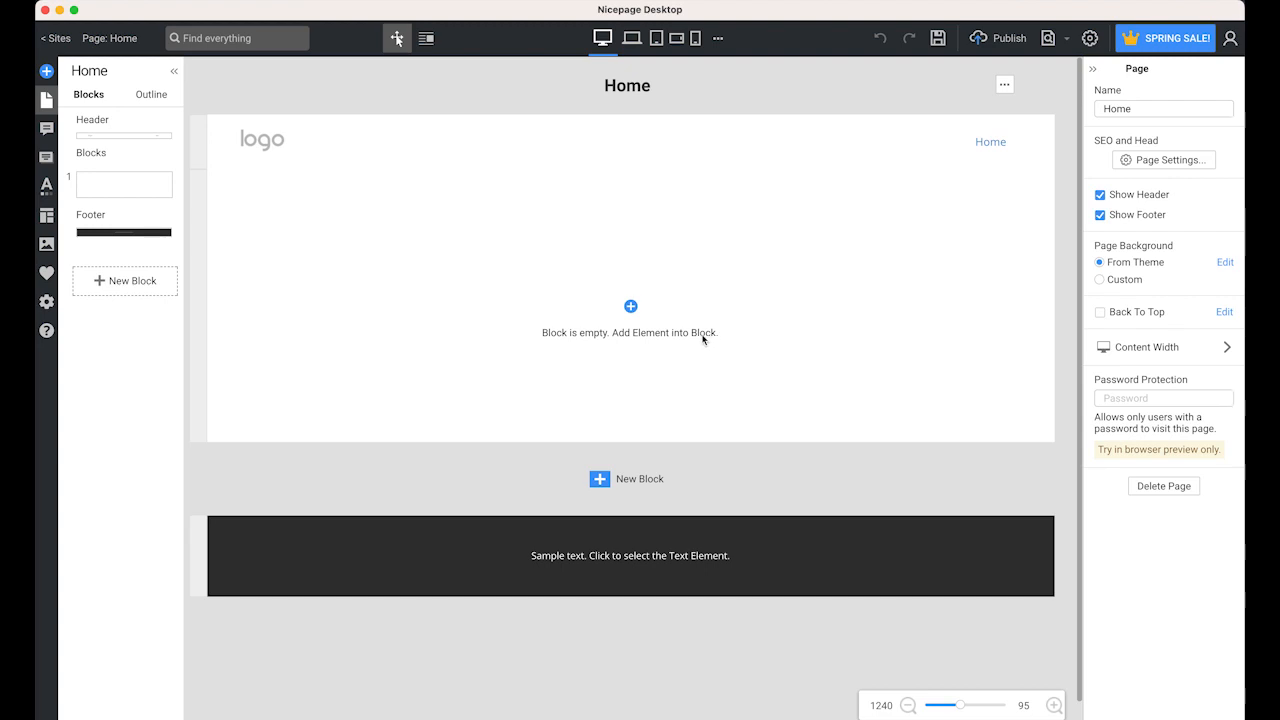
mouse_move(1001, 147)
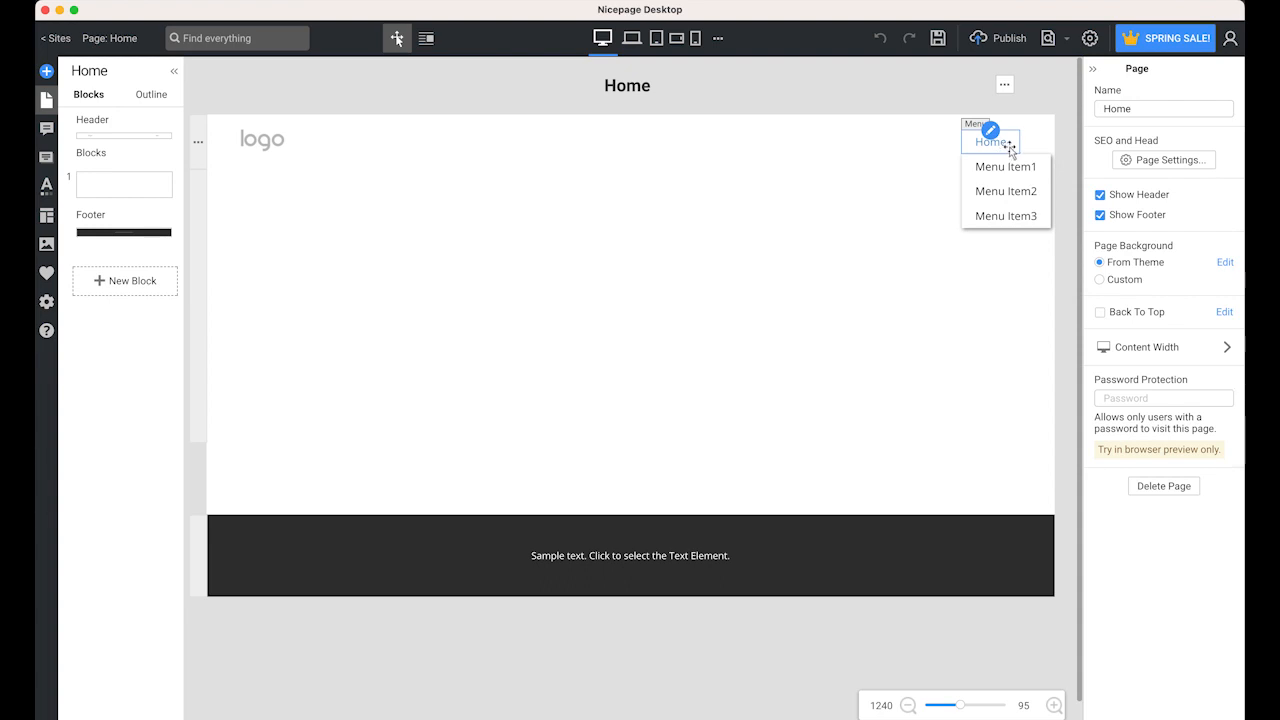
double_click(997, 150)
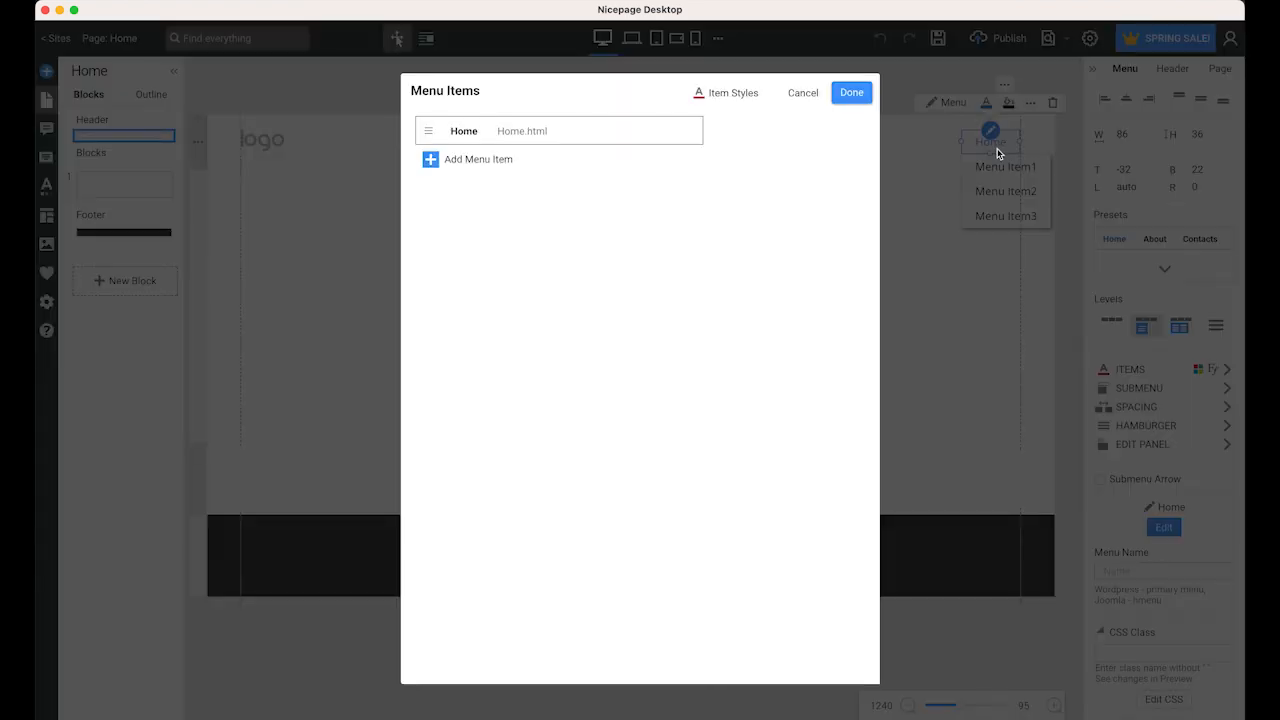
left_click(432, 162)
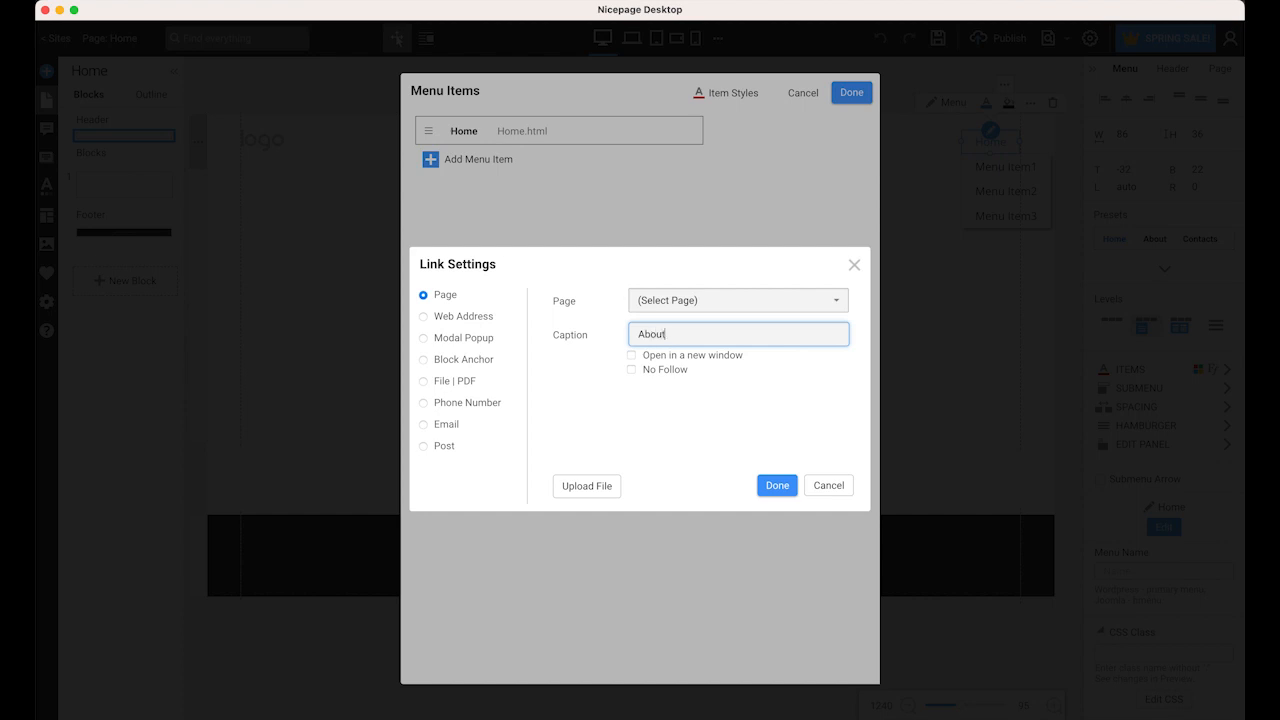
left_click(775, 486)
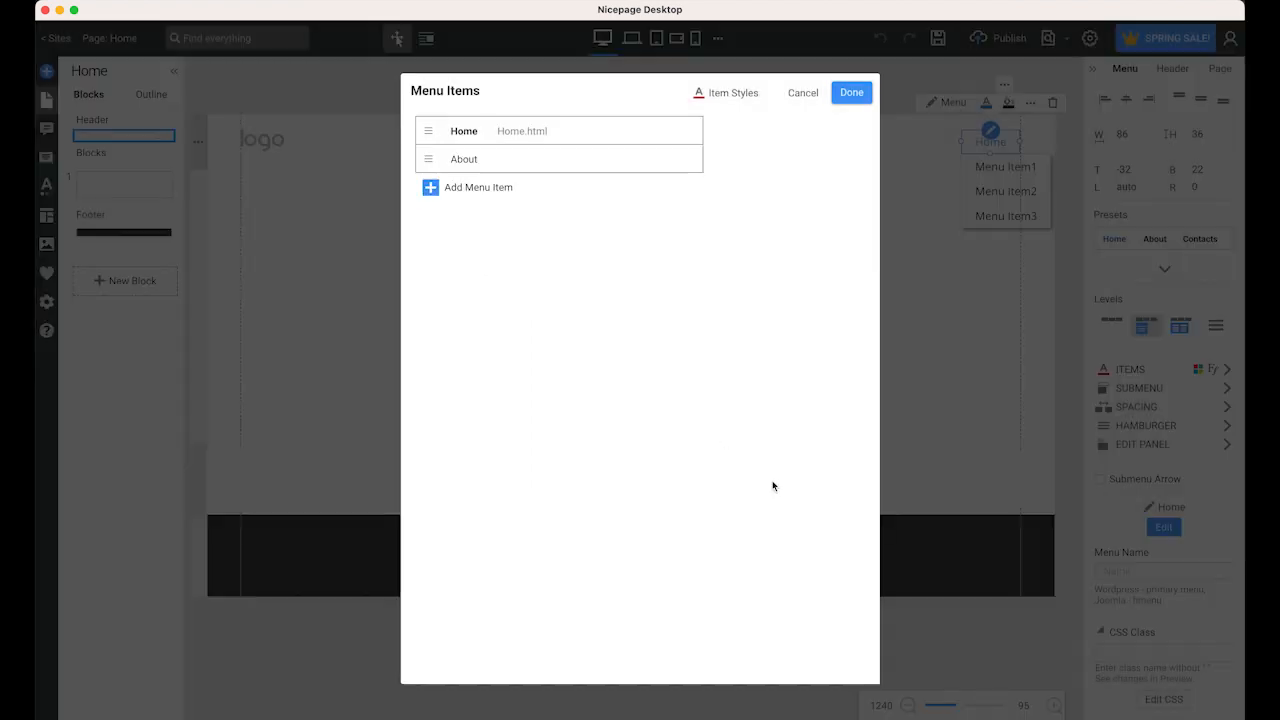
Step: Add two more header menu items, captioned "Attractions" and "Gallery"
left_click(430, 188)
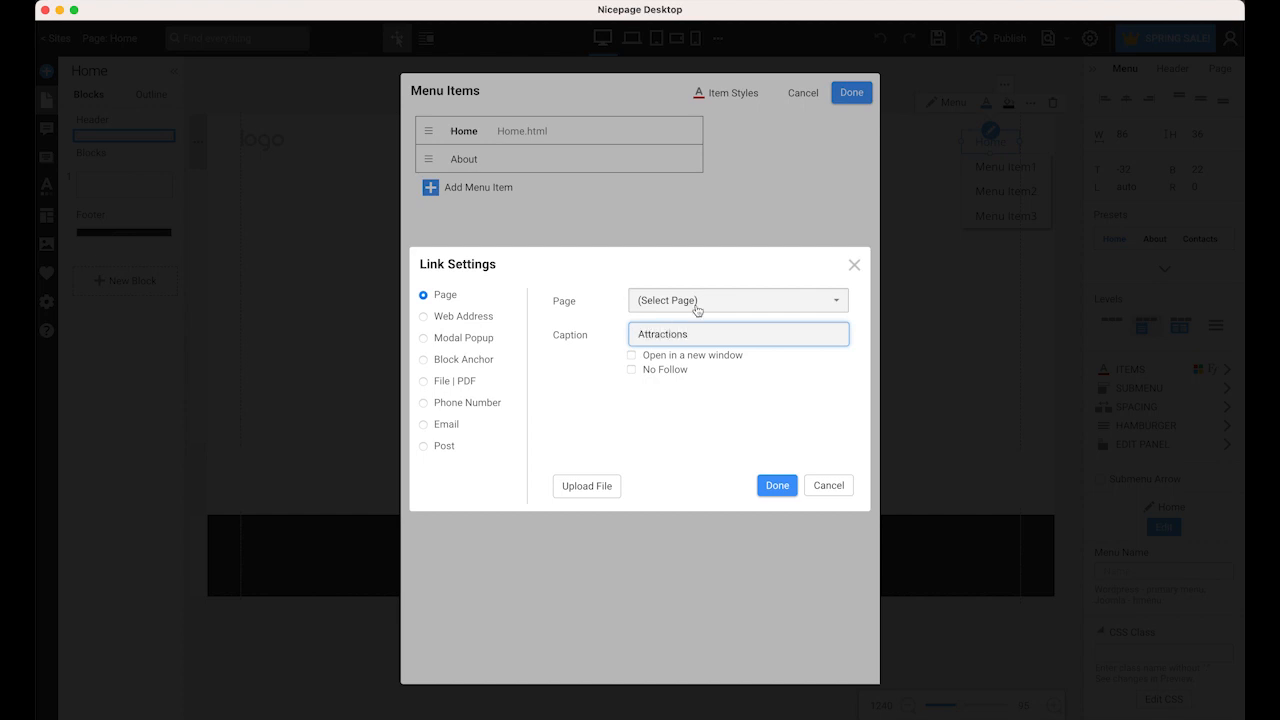
left_click(776, 485)
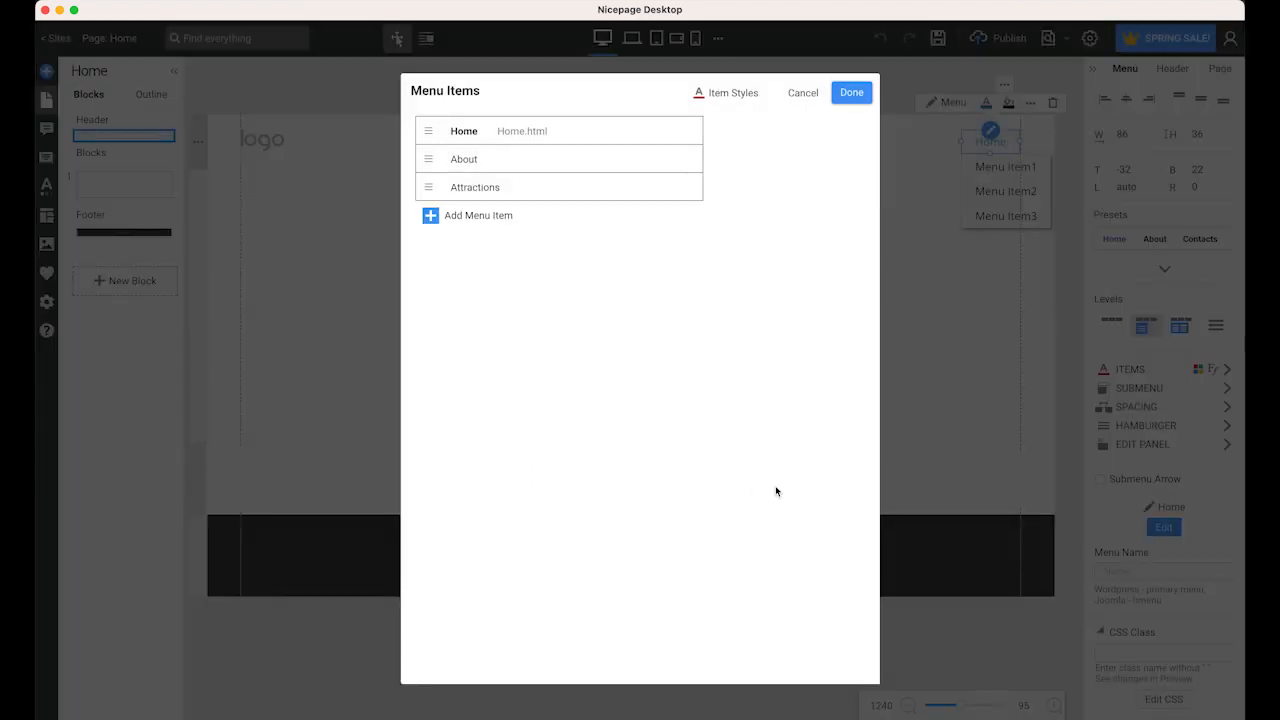
left_click(442, 219)
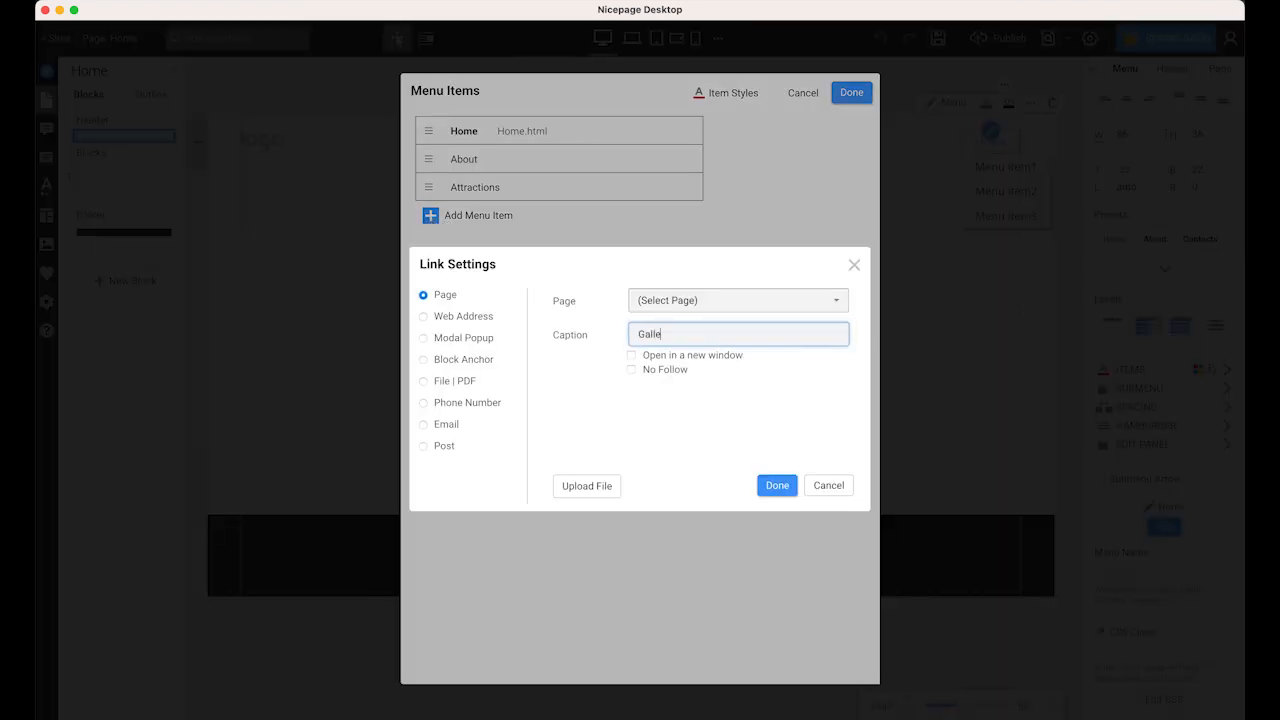
type("Gallery")
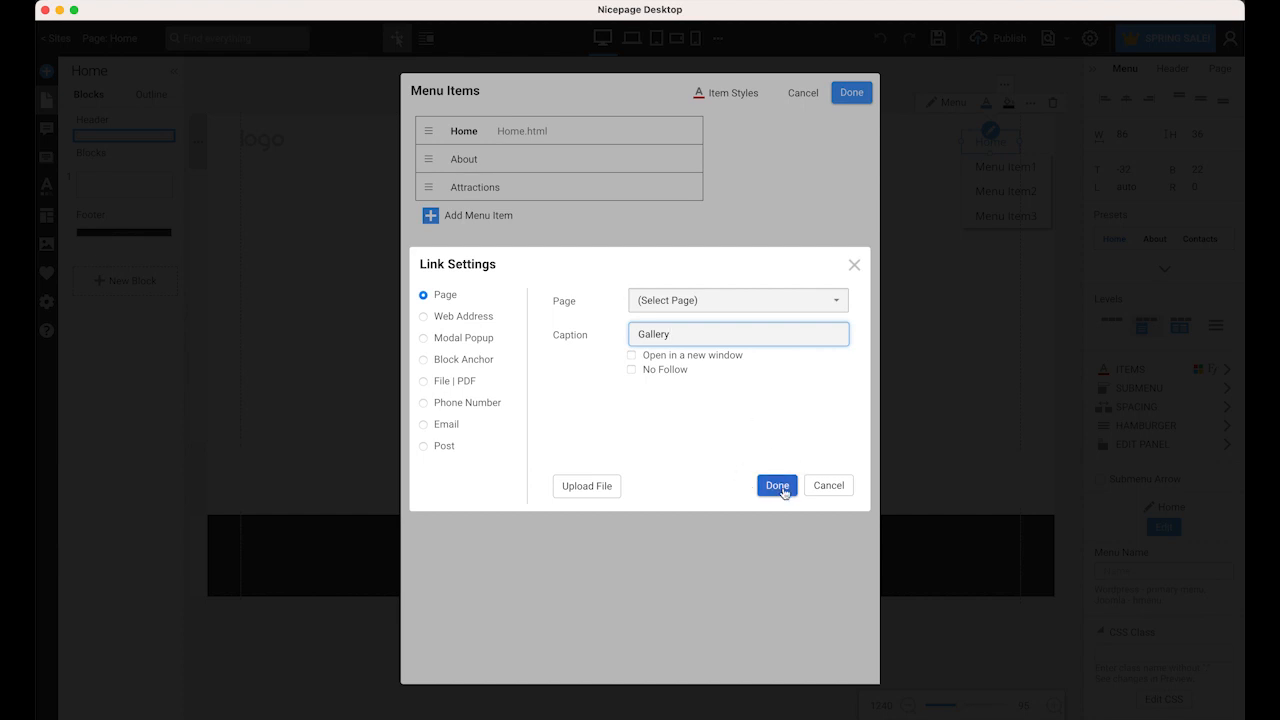
left_click(784, 489)
Step: Add a header menu item captioned "Visit" and apply the menu changes
left_click(432, 245)
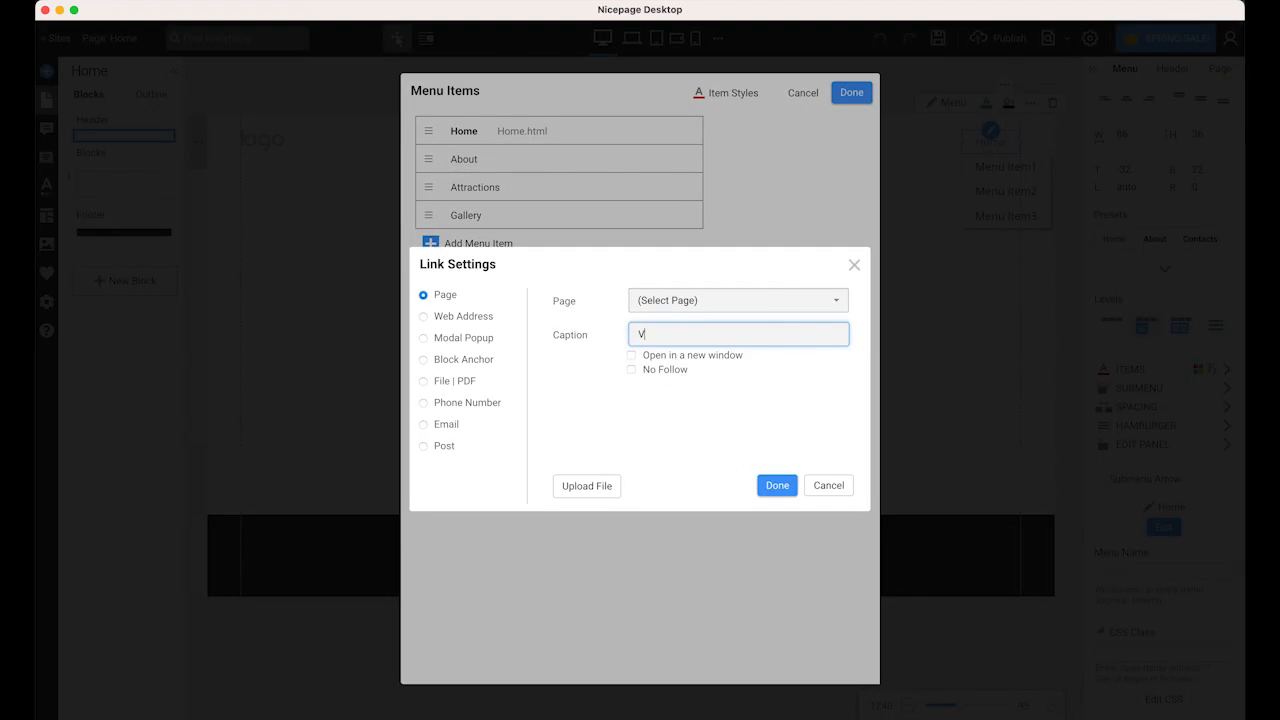
left_click(778, 485)
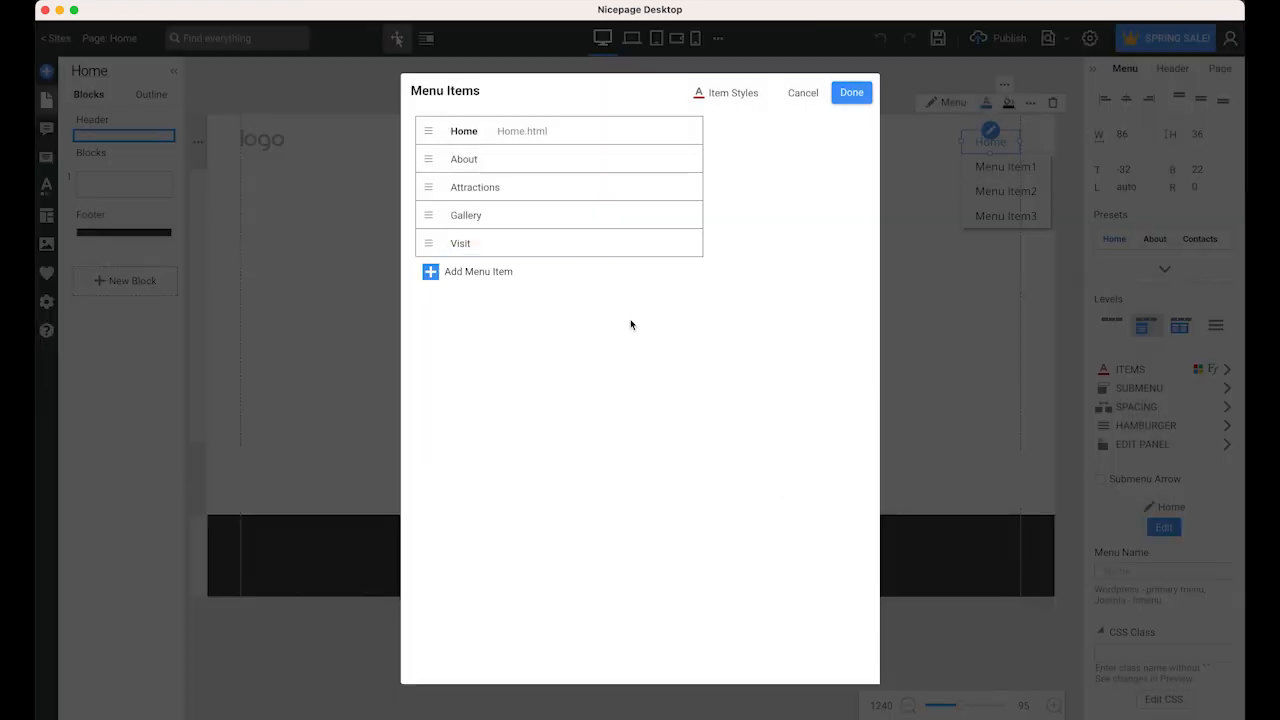
left_click(849, 94)
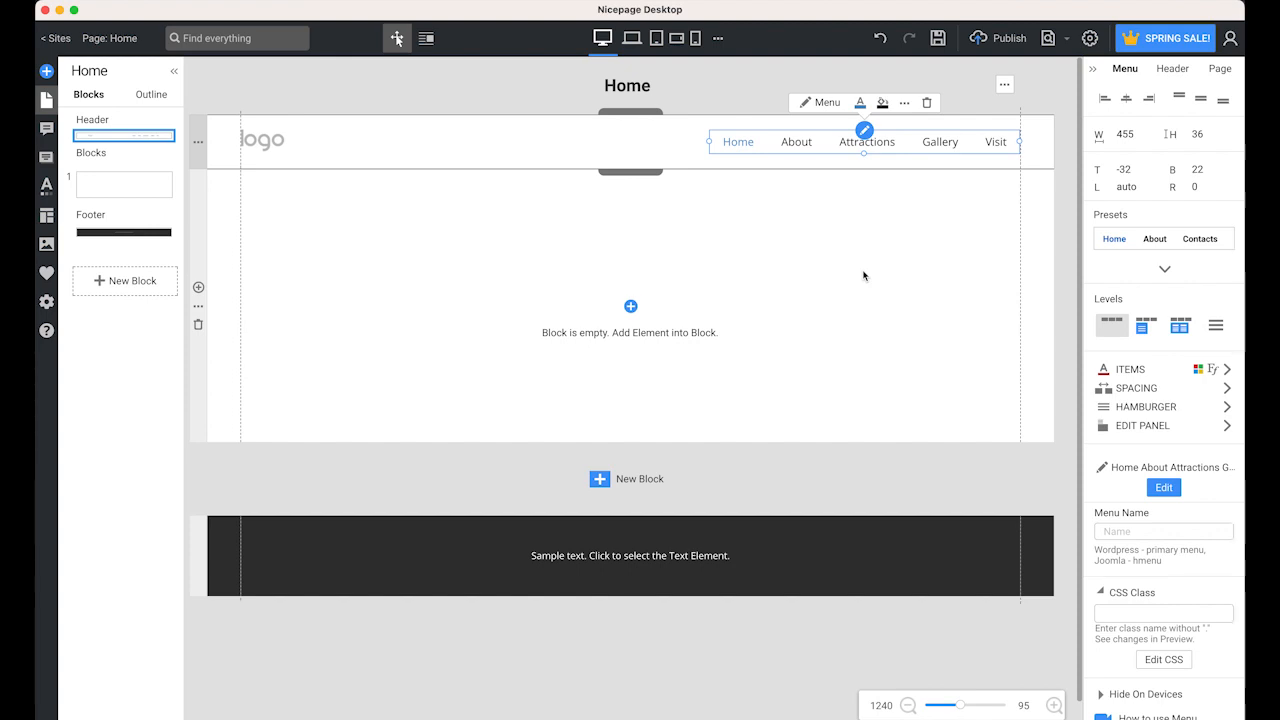
Step: Replace the placeholder logo in the header with mainlogo.png, uploaded from the Onepage folder
left_click(265, 148)
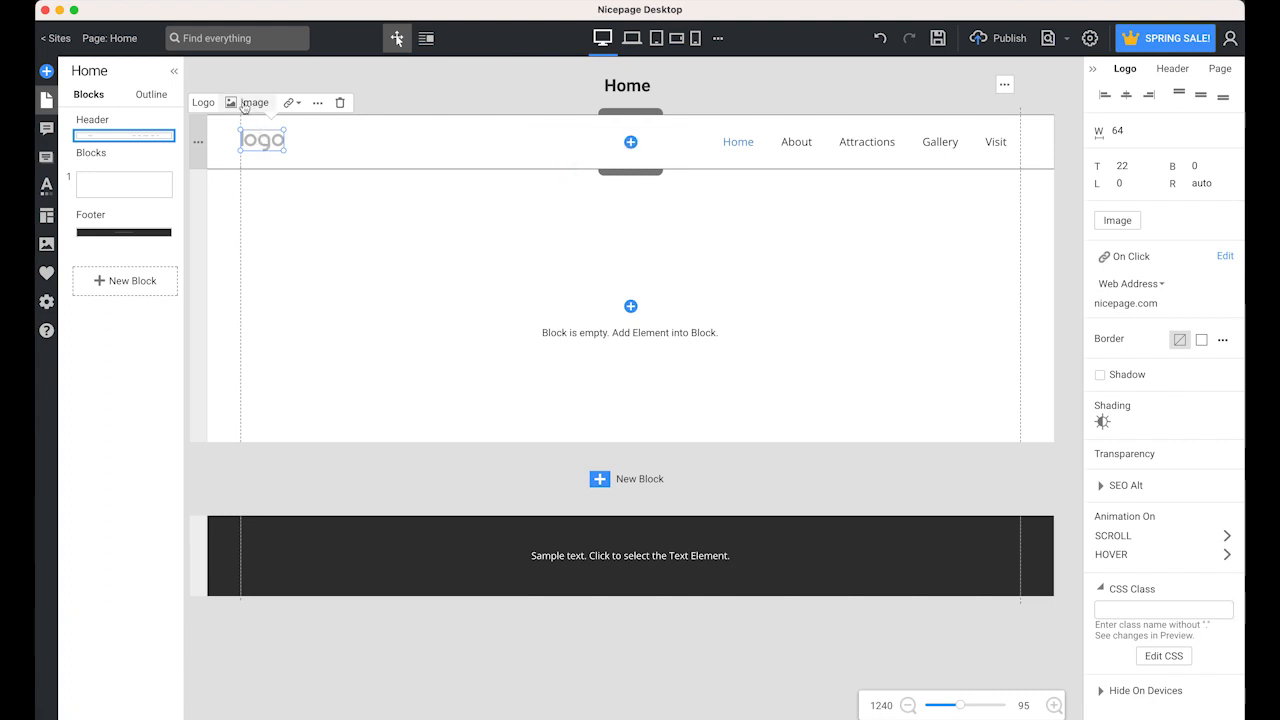
left_click(249, 103)
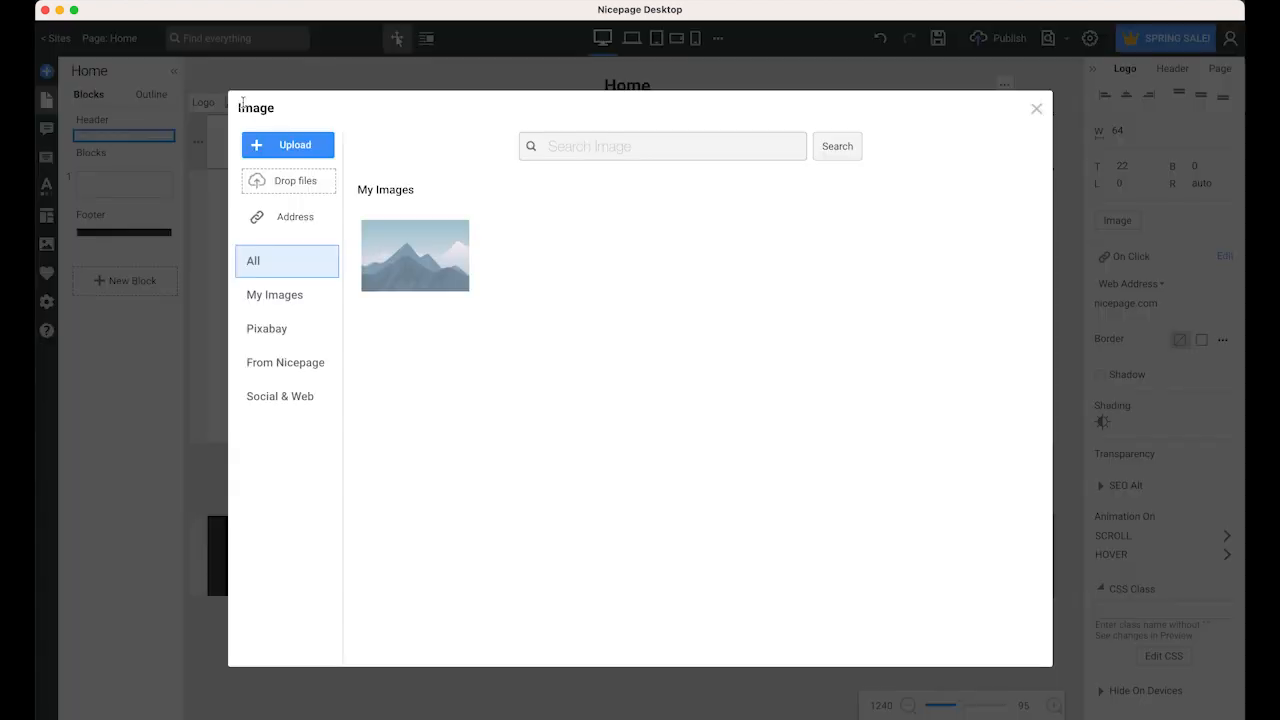
left_click(276, 147)
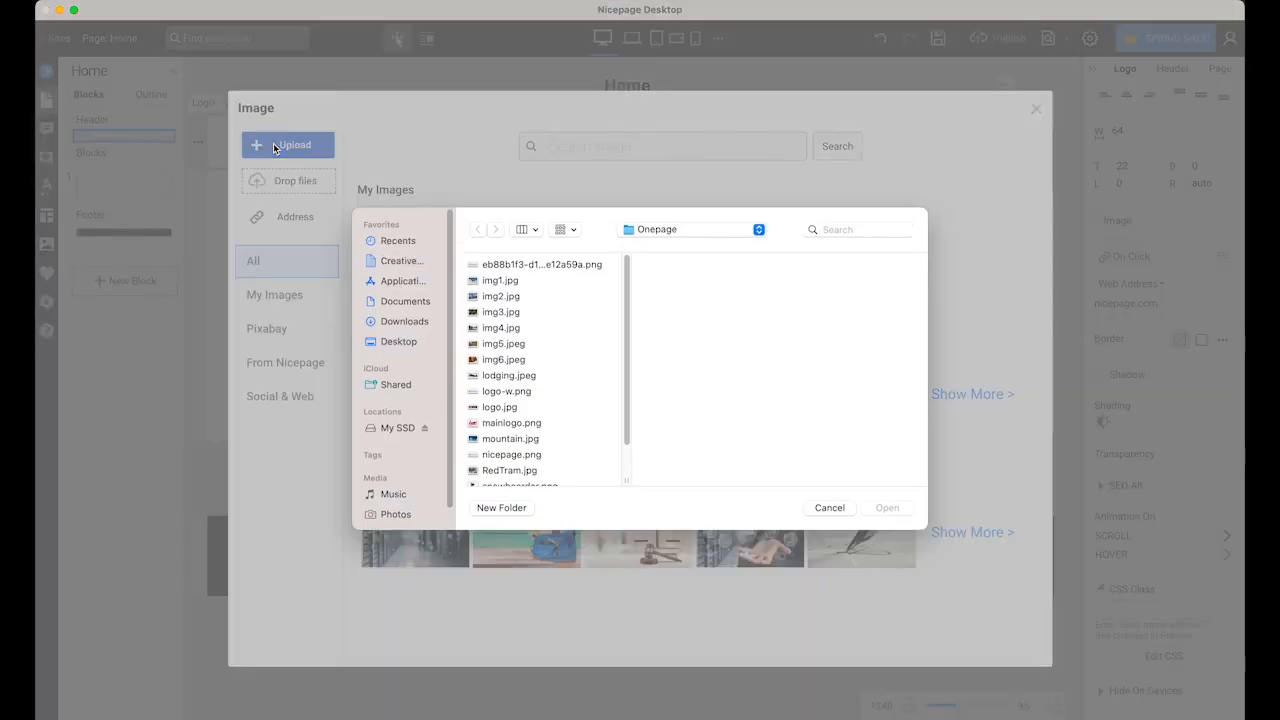
left_click(528, 423)
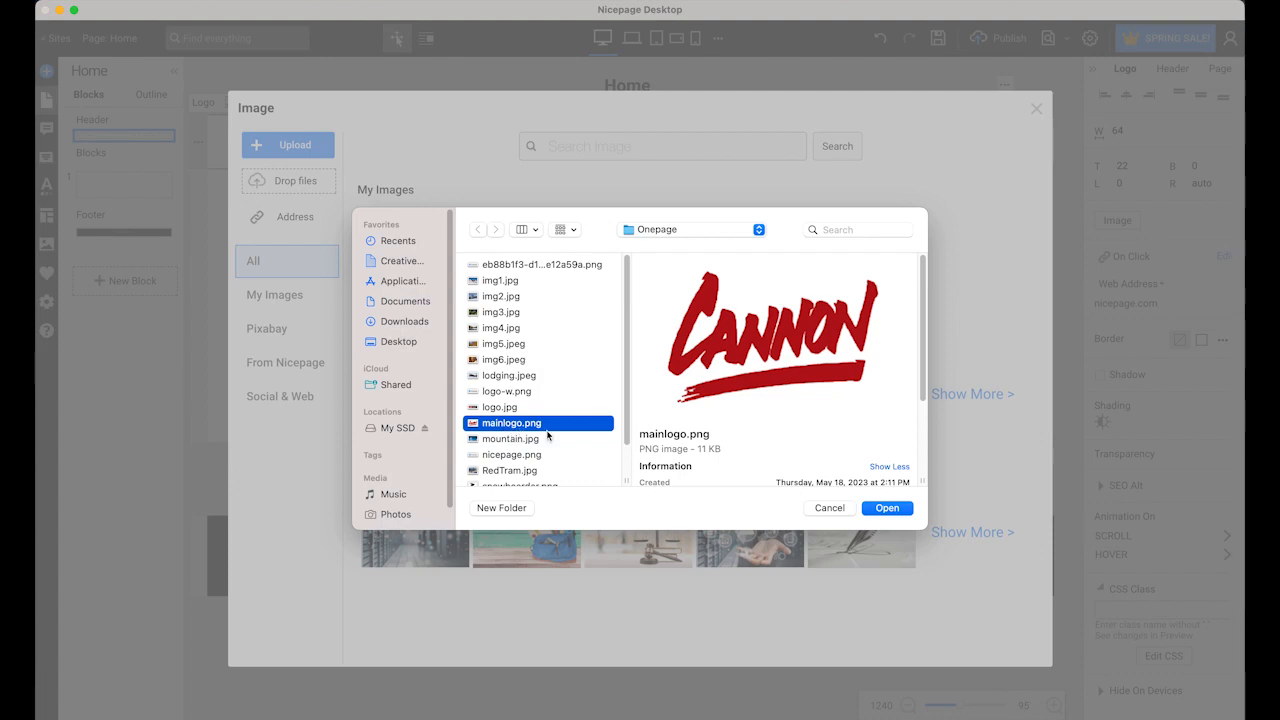
left_click(887, 508)
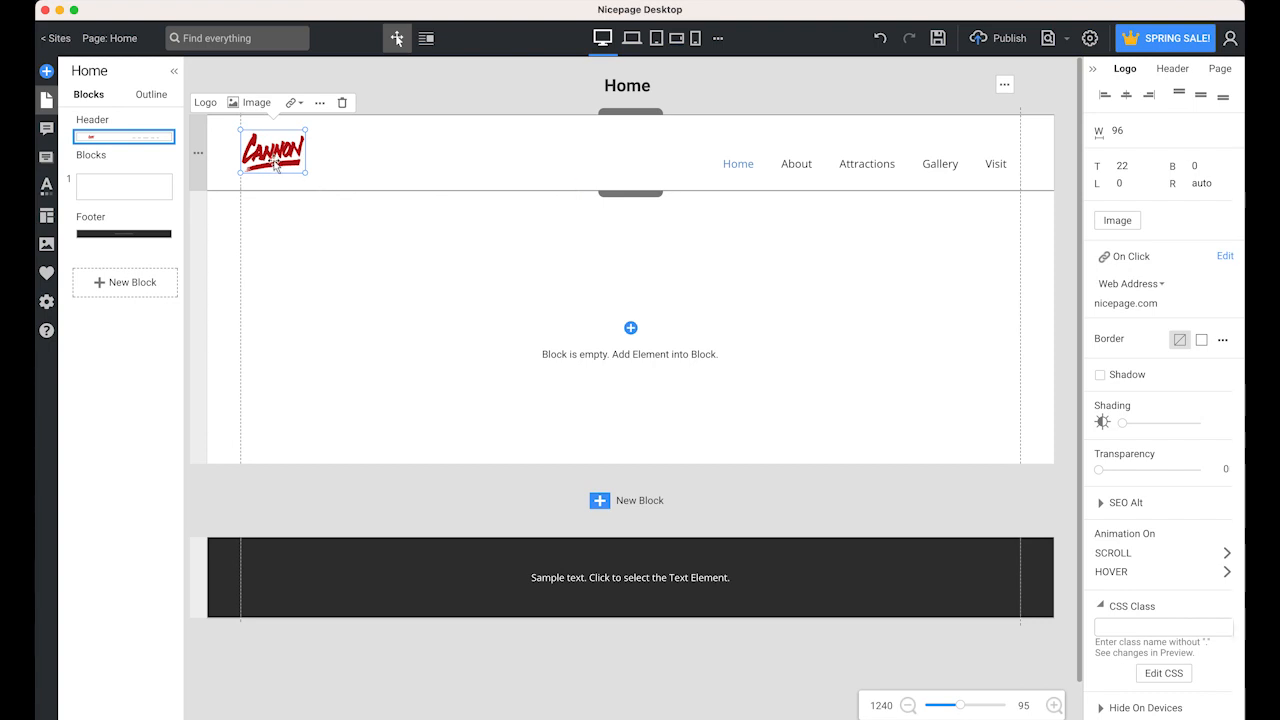
Step: Move the logo and the menu up within the header and reduce the header's height to about 78 px
left_click_drag(274, 160, 273, 136)
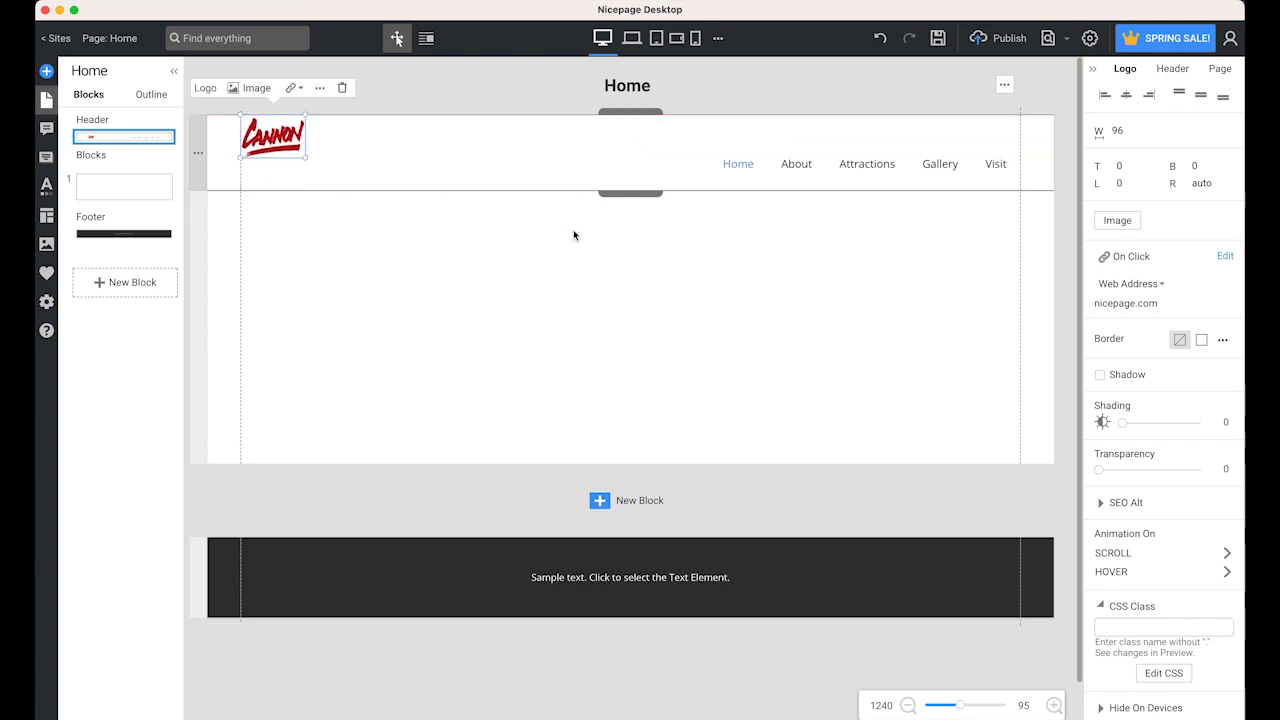
left_click(795, 166)
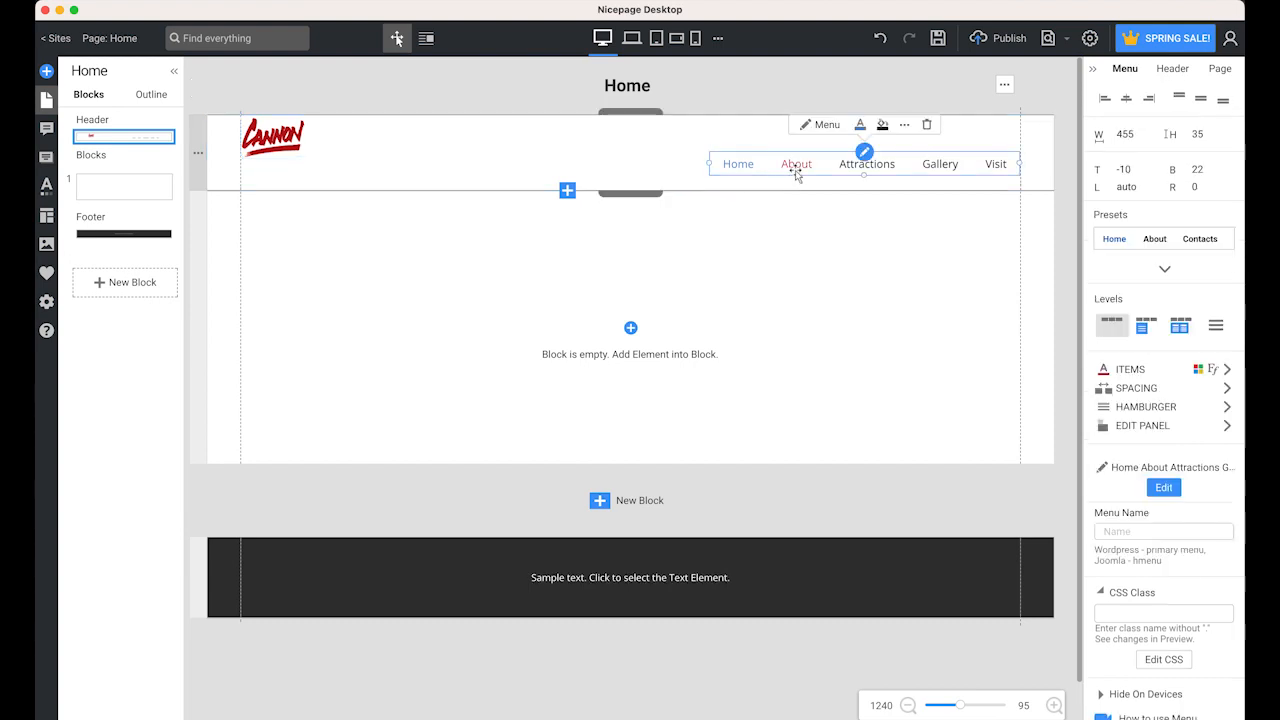
left_click_drag(795, 166, 793, 143)
left_click_drag(637, 194, 637, 168)
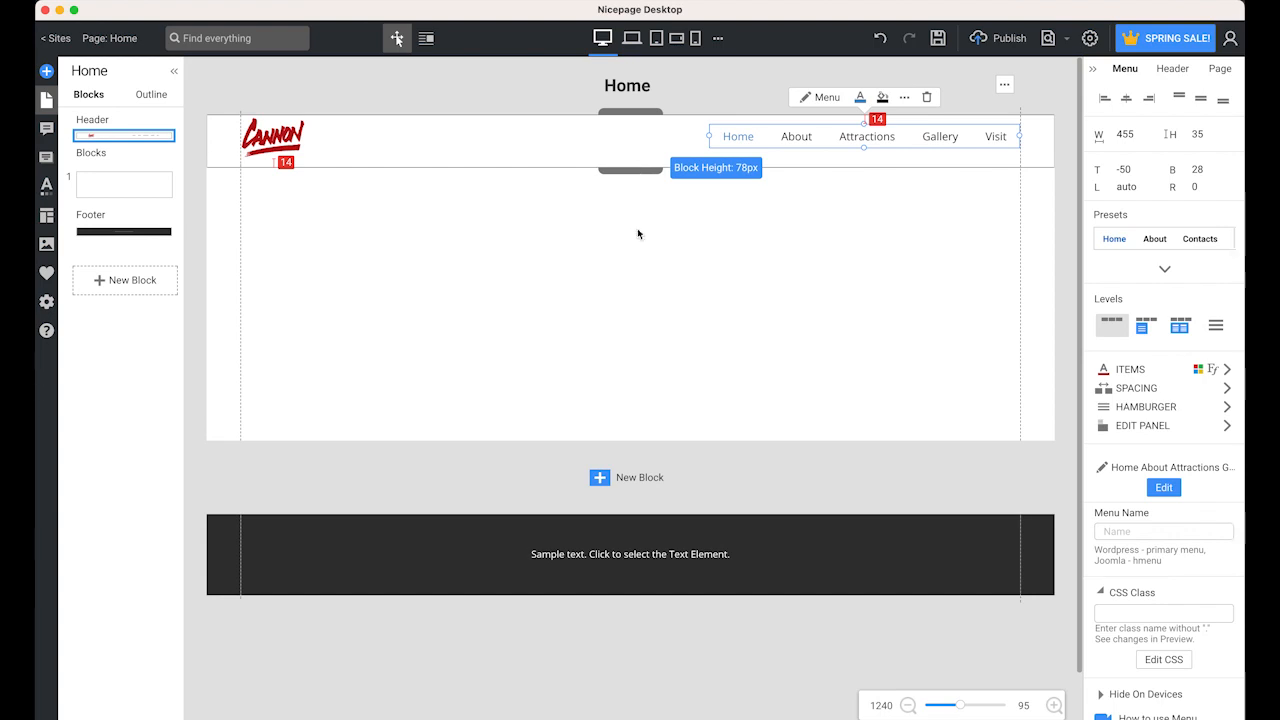
Step: Align the logo and menu vertically in the header, with top offsets of 8 for the logo and -48 for the menu
left_click(272, 140)
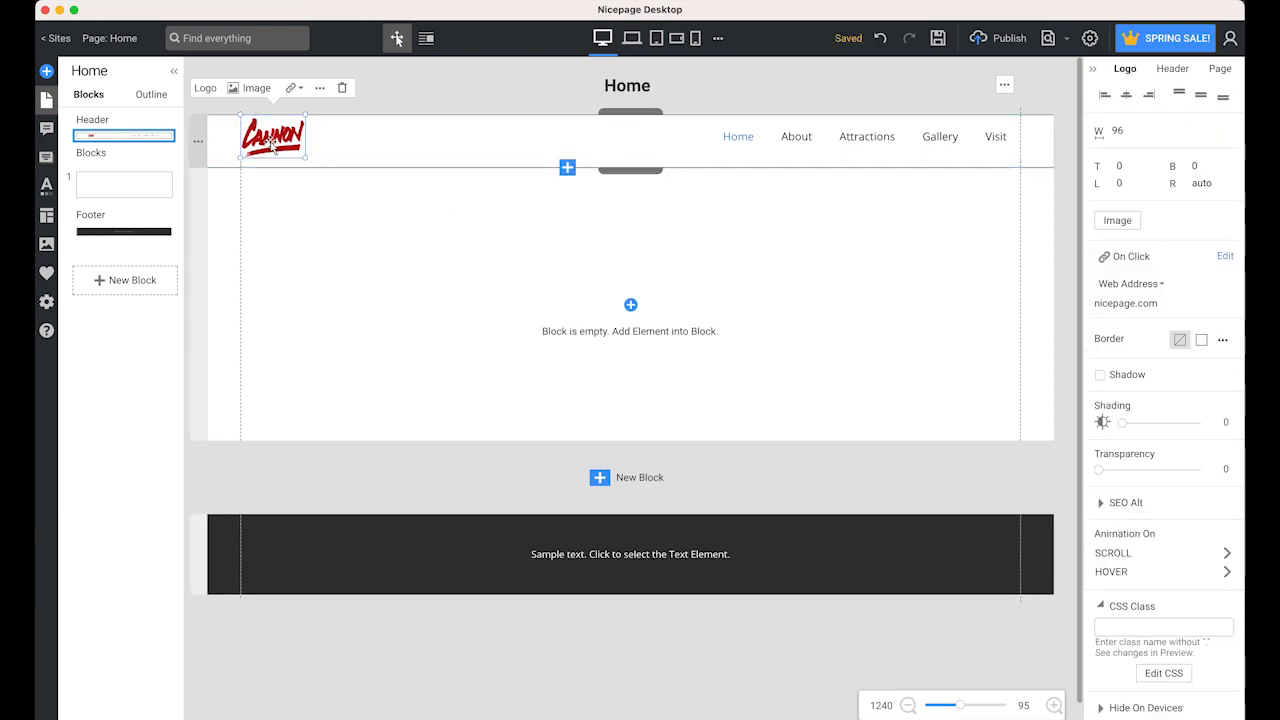
left_click_drag(272, 144, 271, 142)
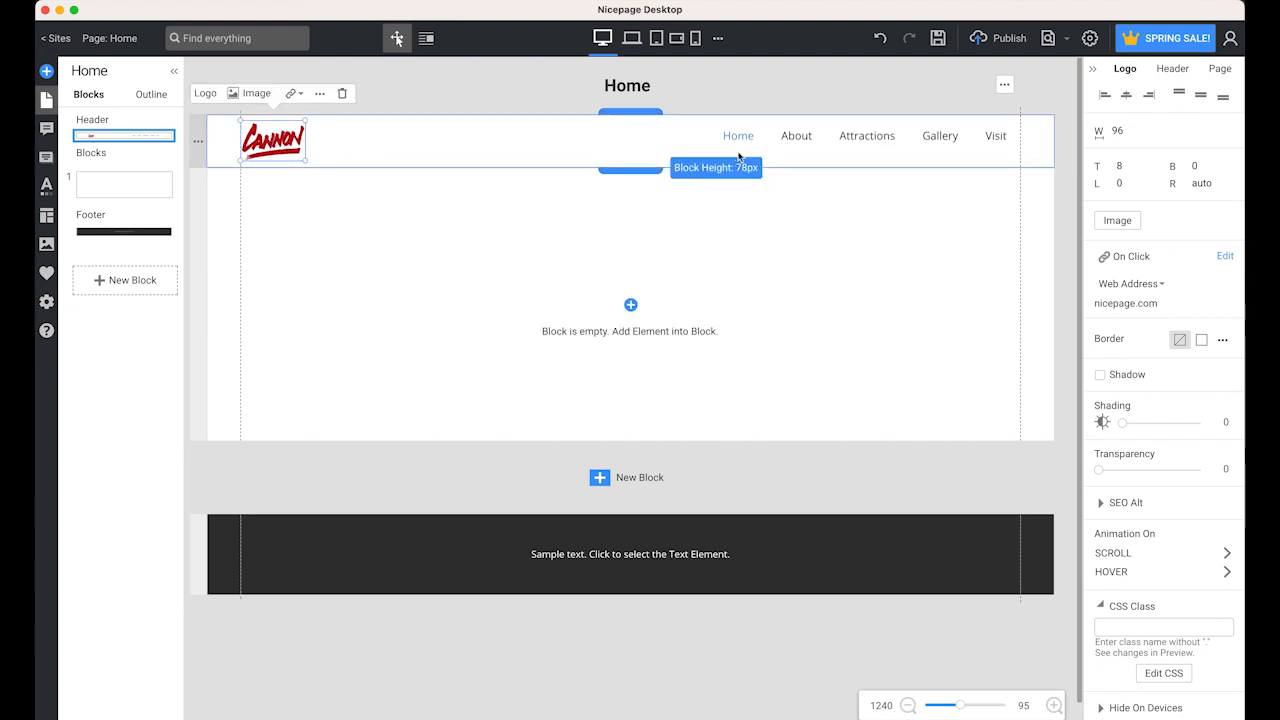
left_click(866, 138)
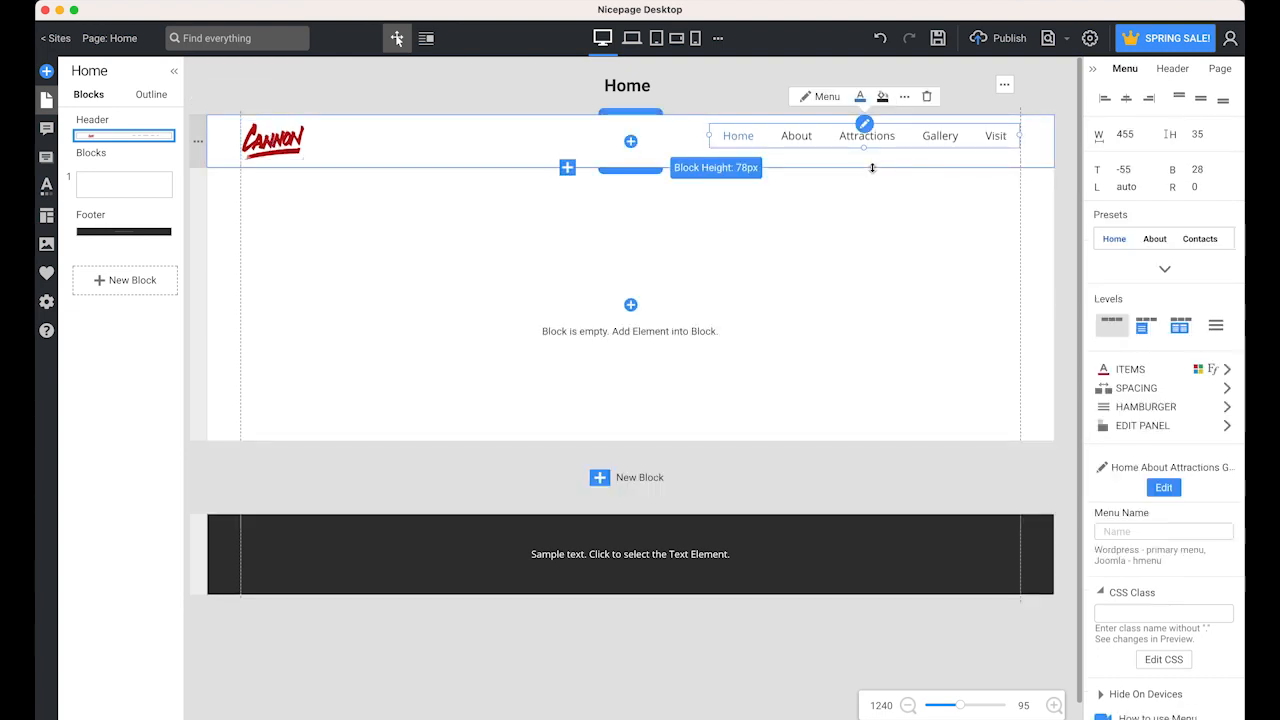
key("Down")
key("Down")
key("Down")
key("Down")
key("Down")
key("Down")
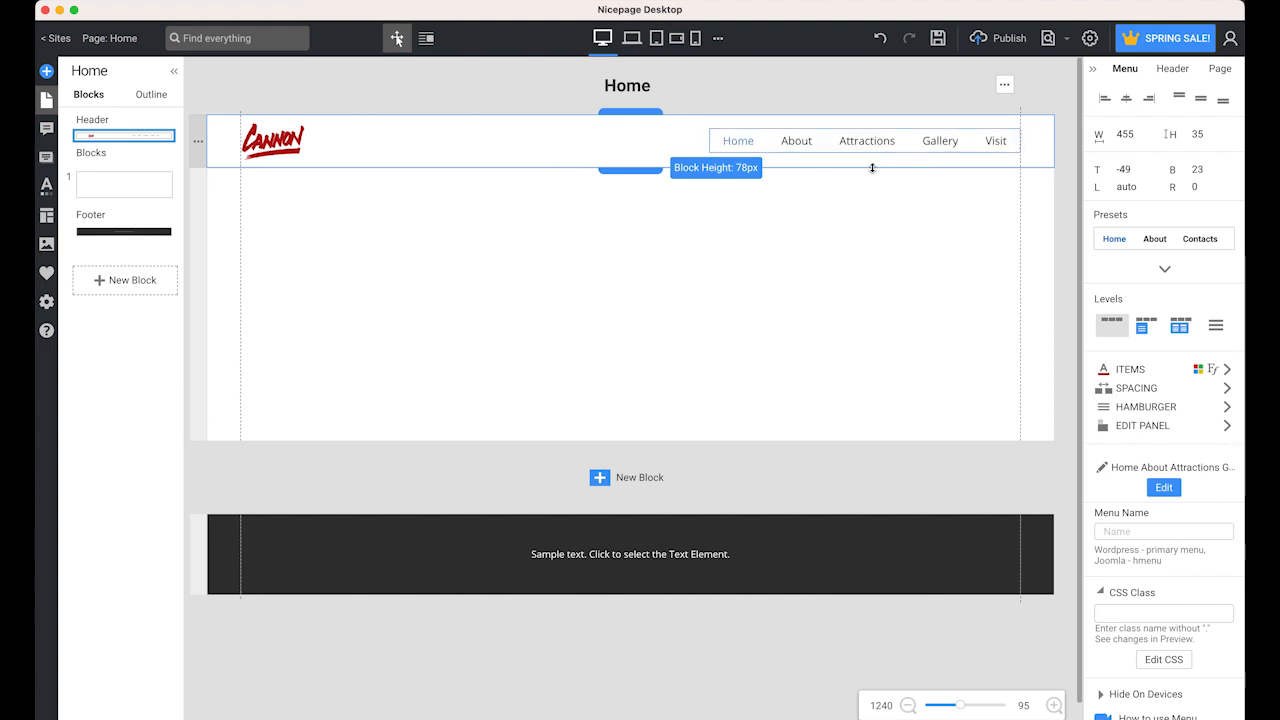
key("Down")
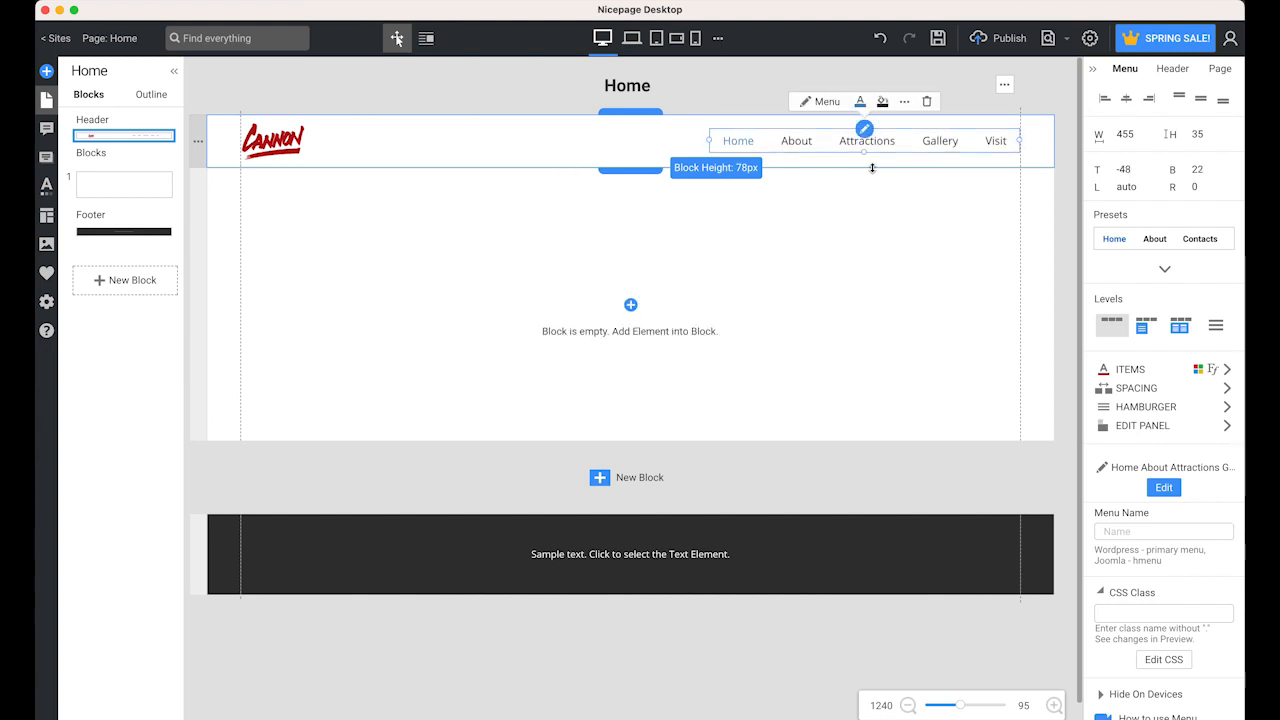
Step: Give the header a gradient background running from the lightest theme blue to the lightest theme yellow
left_click(477, 155)
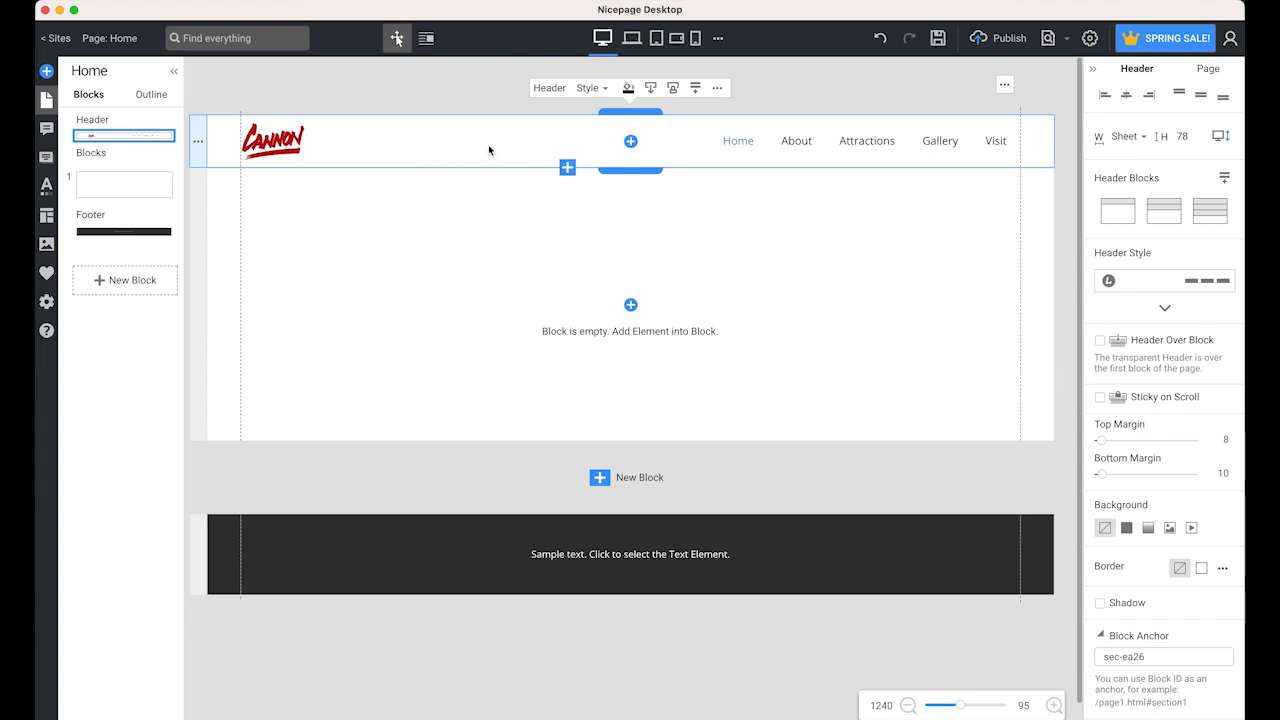
left_click(1147, 531)
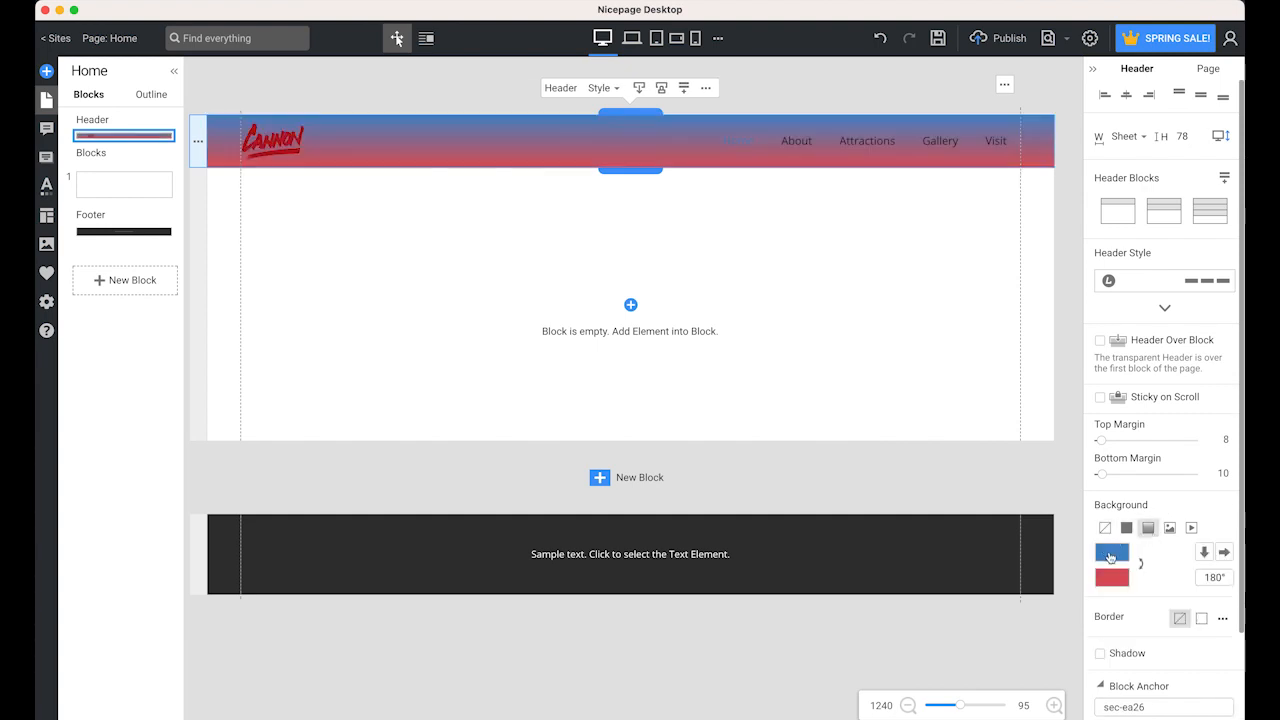
left_click(1110, 557)
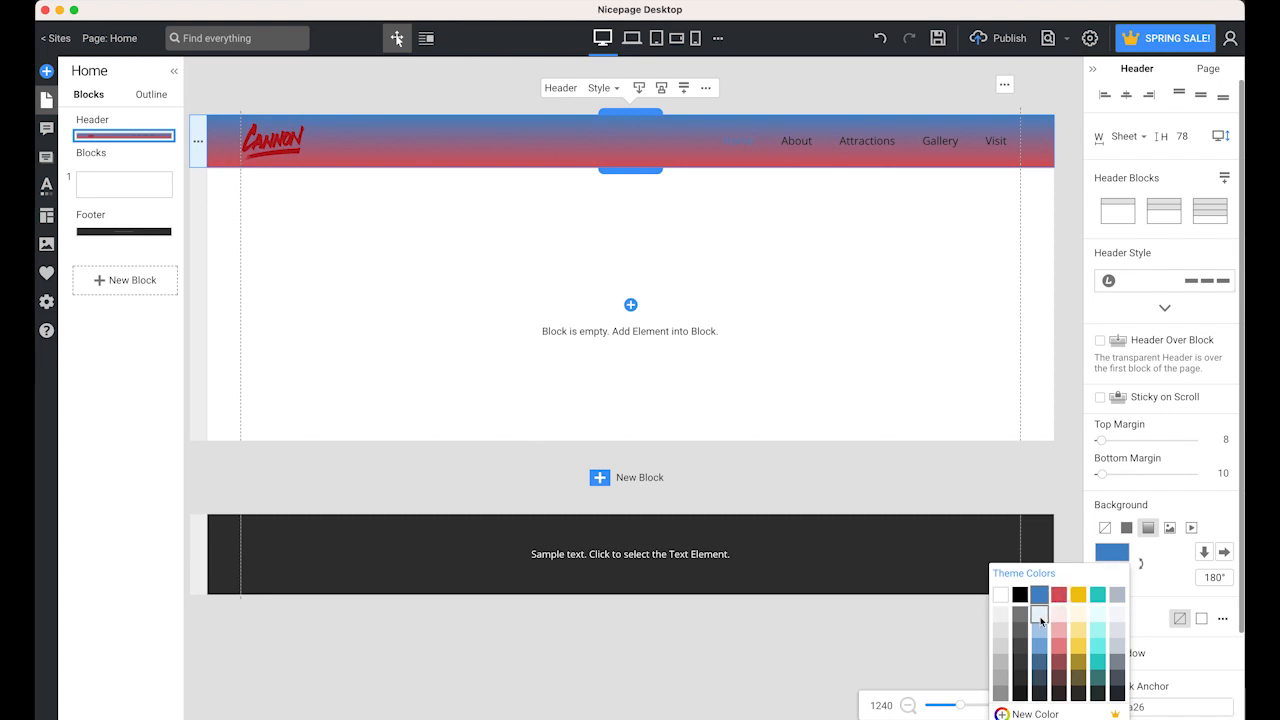
left_click(1040, 618)
left_click(1120, 582)
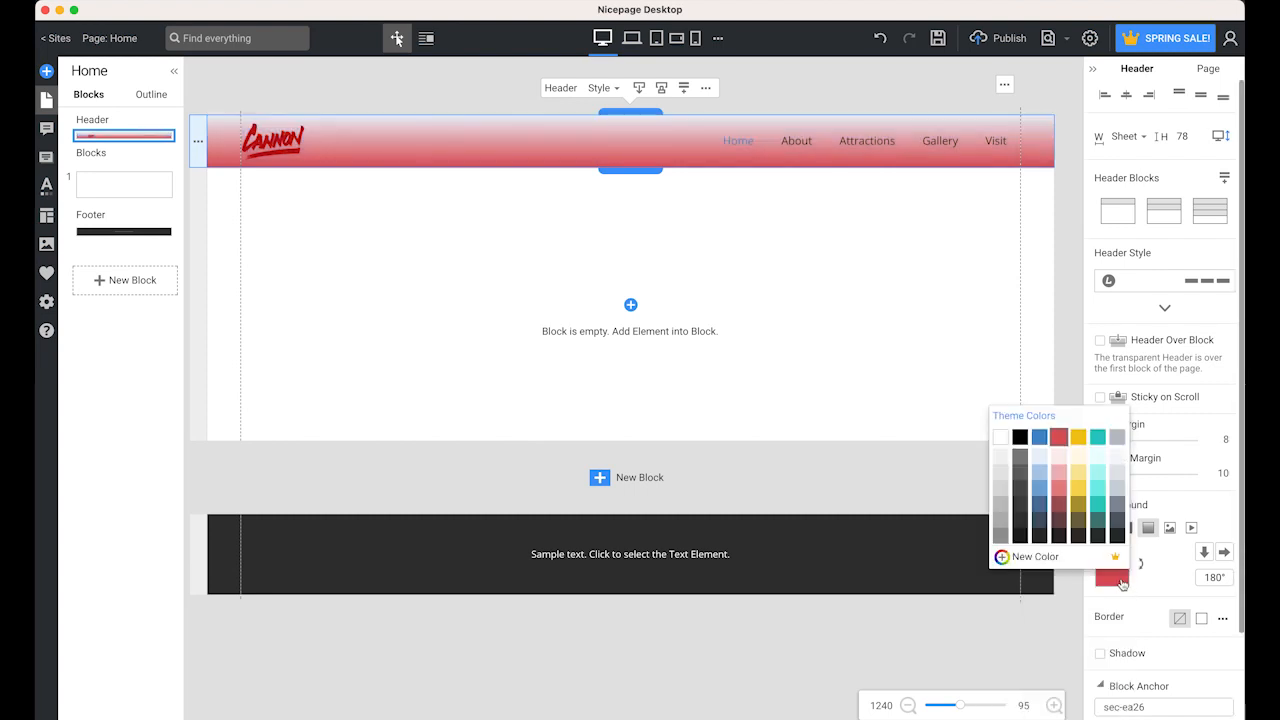
left_click(1078, 450)
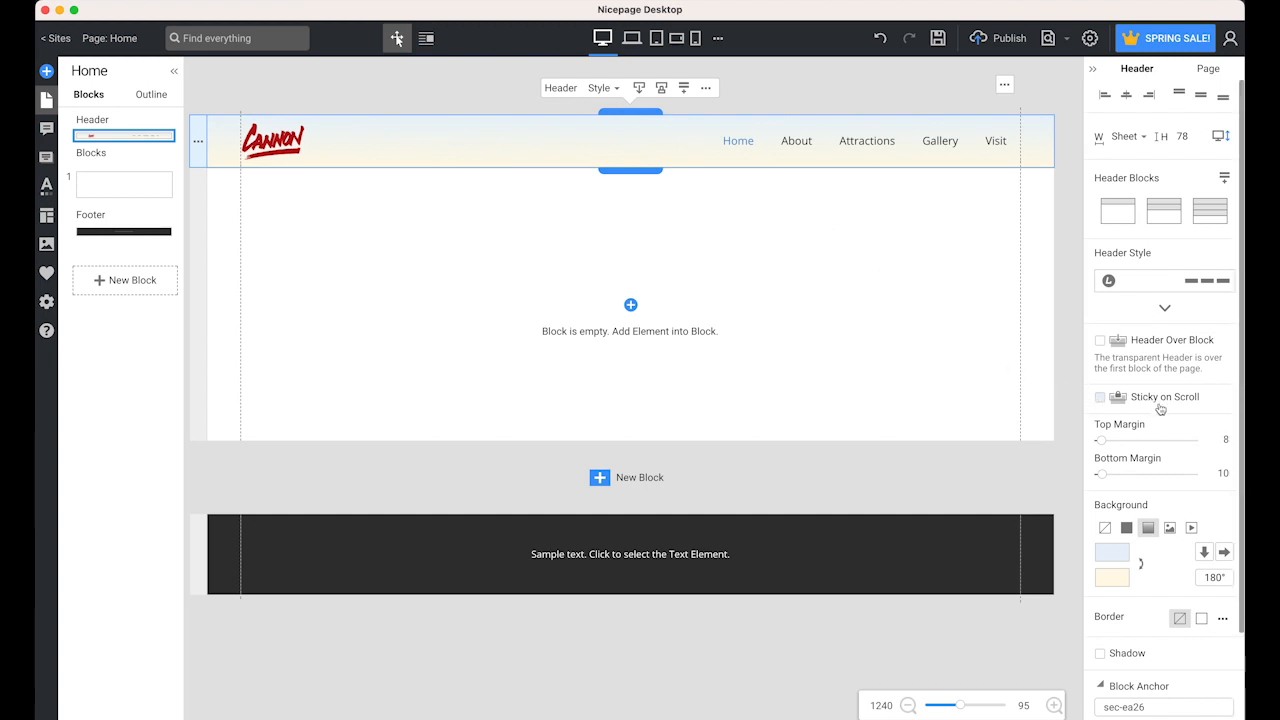
Step: Make the header sticky on scroll and turn on a shadow for the header block
left_click(1100, 398)
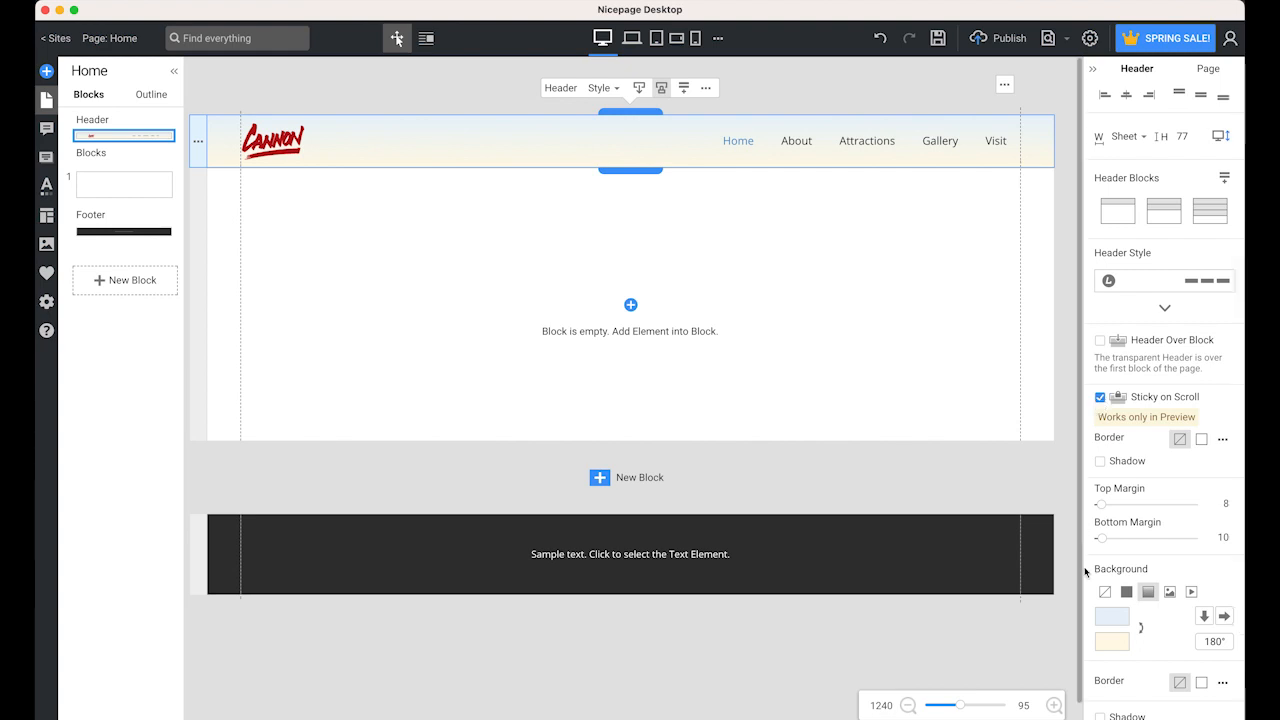
scroll(1135, 653, "down", 2)
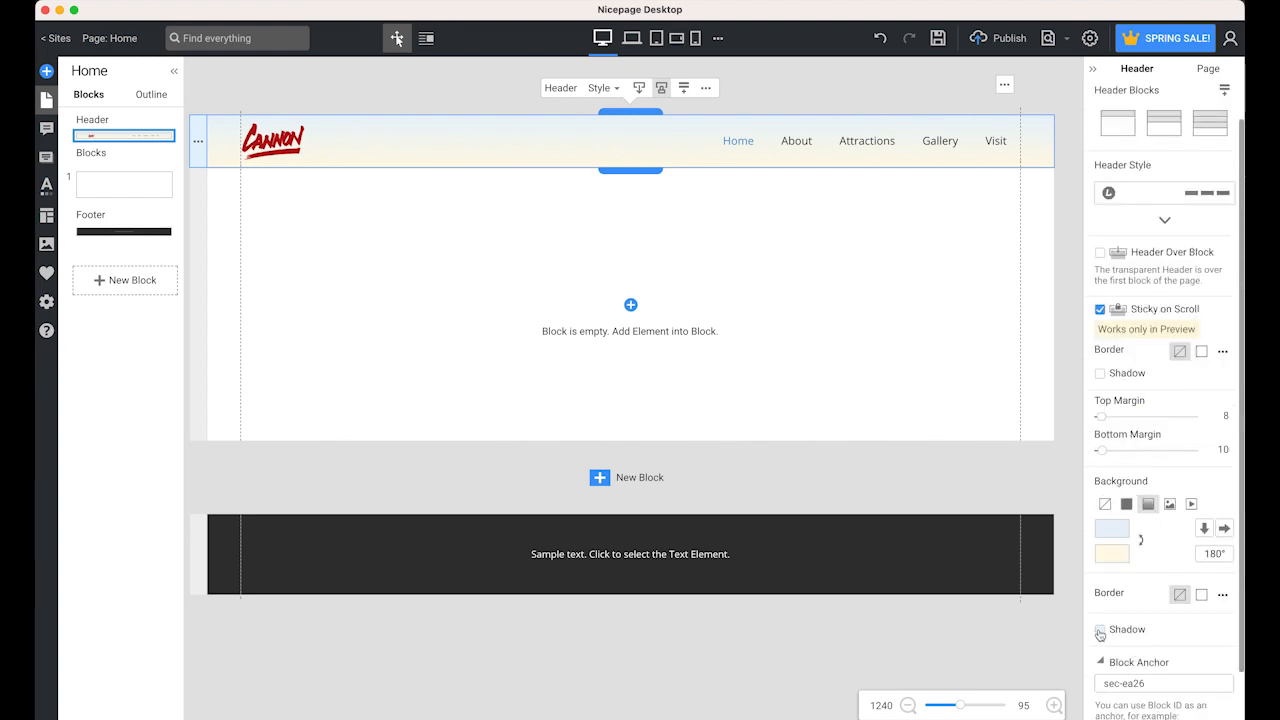
left_click(1100, 631)
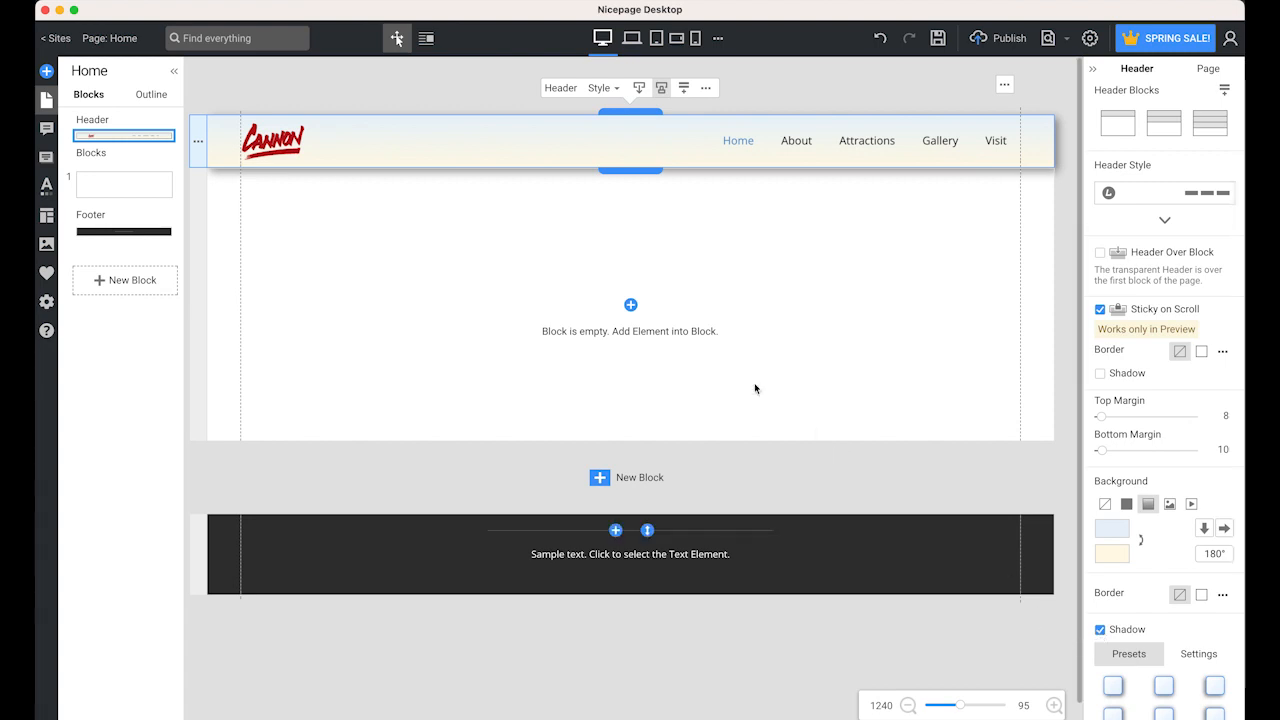
Step: Add an image to the empty block under the header, uploading mountain.jpg from the Onepage folder
left_click(627, 337)
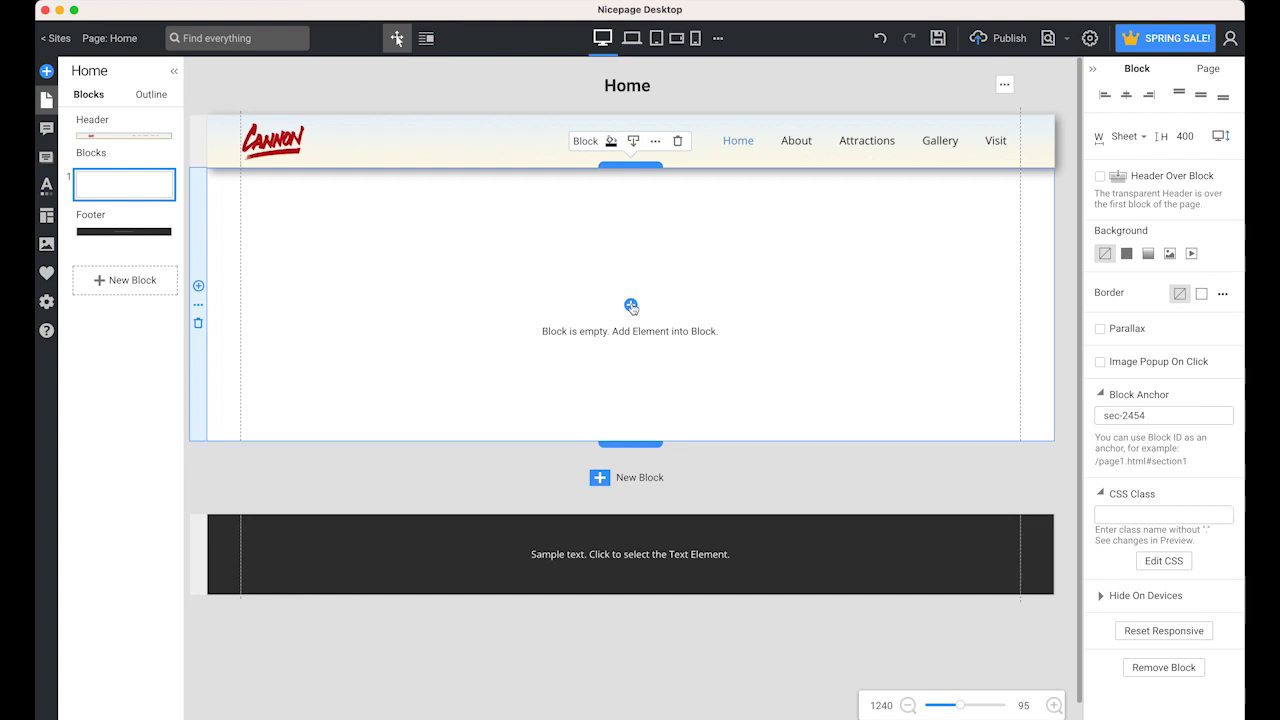
left_click(631, 307)
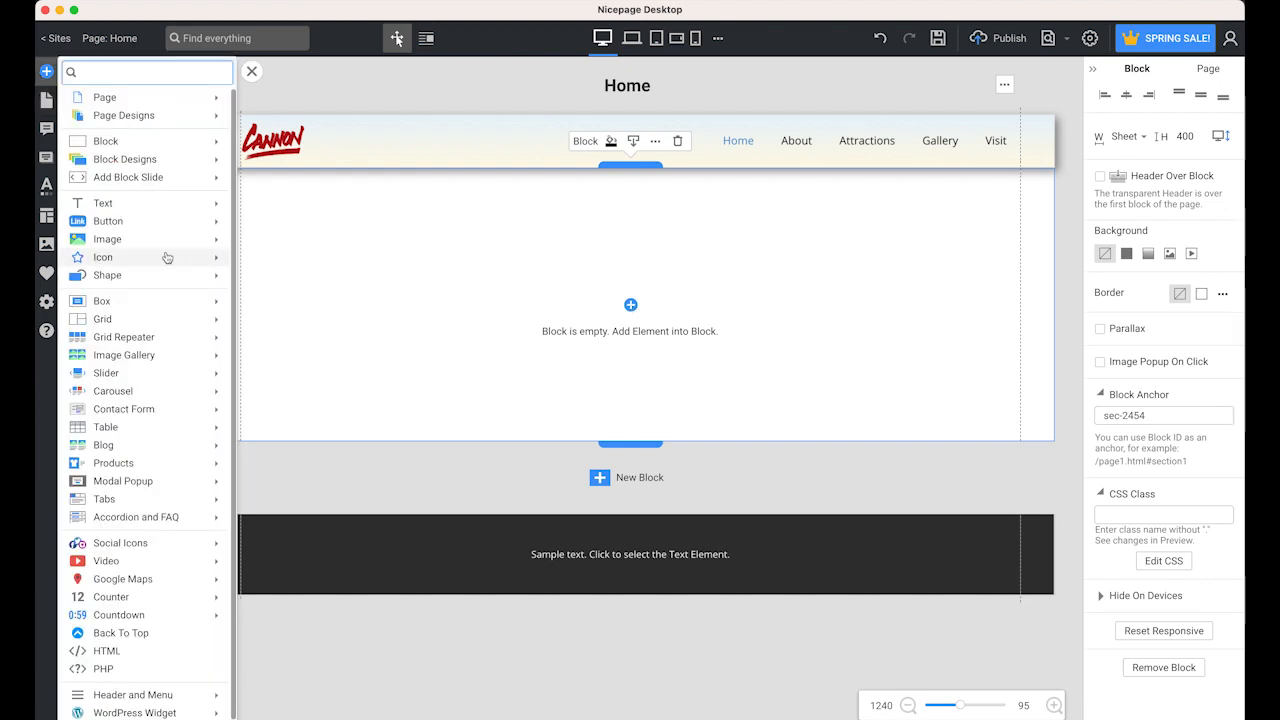
mouse_move(126, 240)
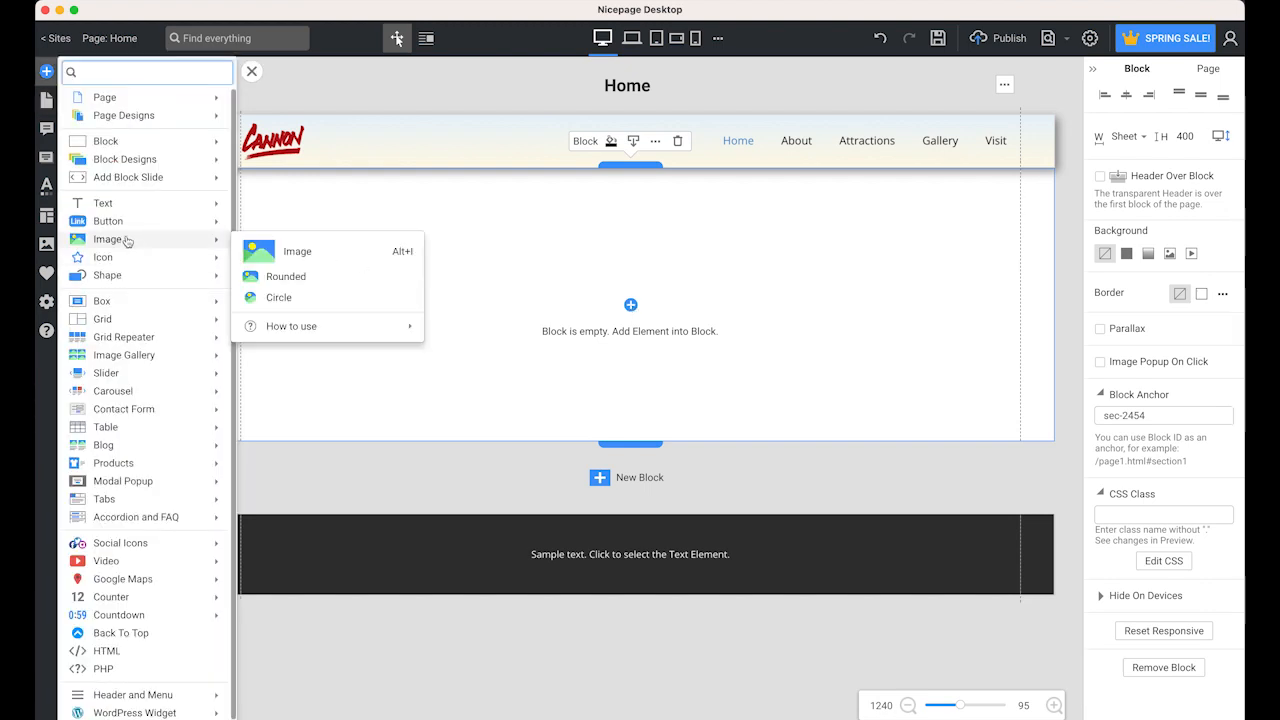
left_click(307, 244)
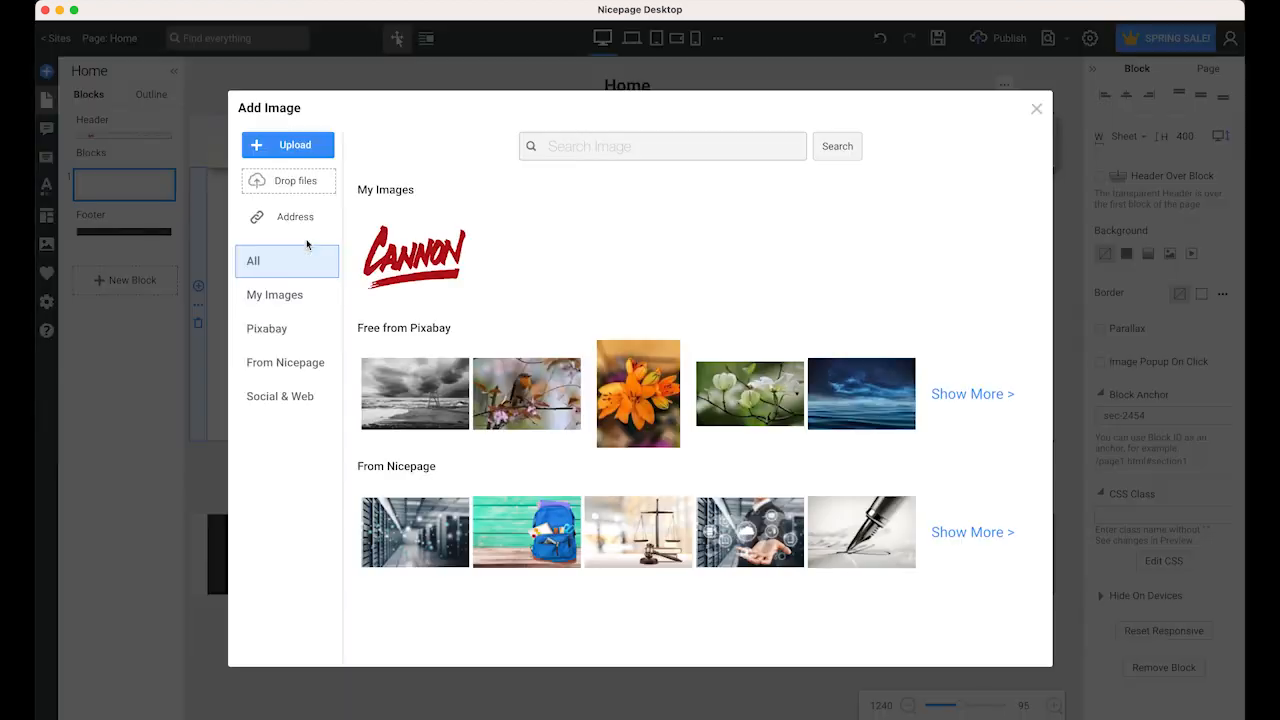
left_click(293, 146)
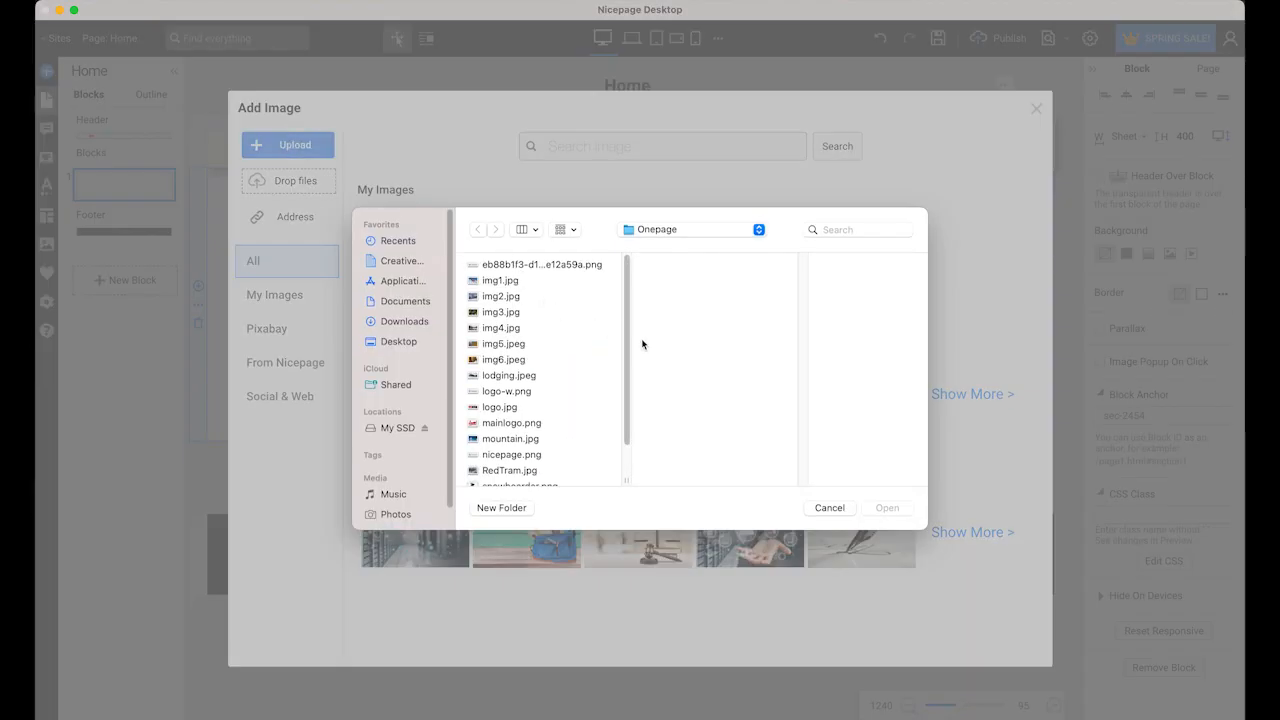
scroll(625, 350, "down", 3)
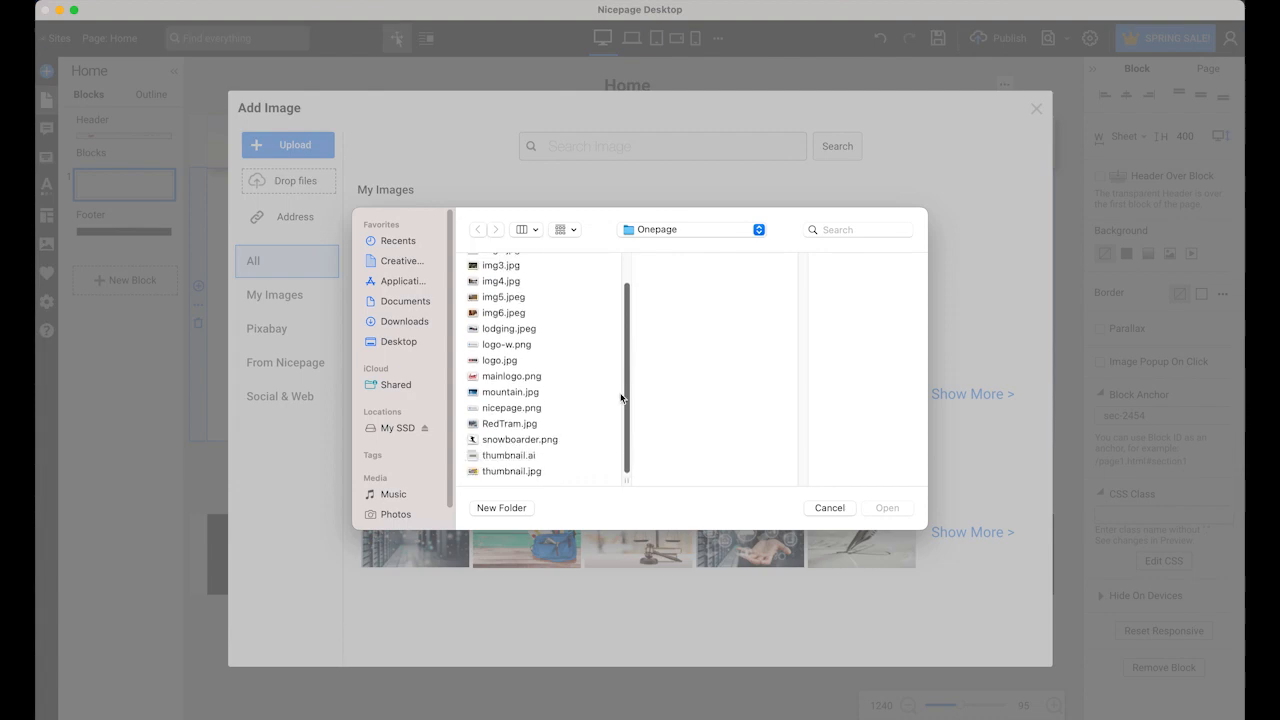
left_click(501, 393)
left_click(893, 510)
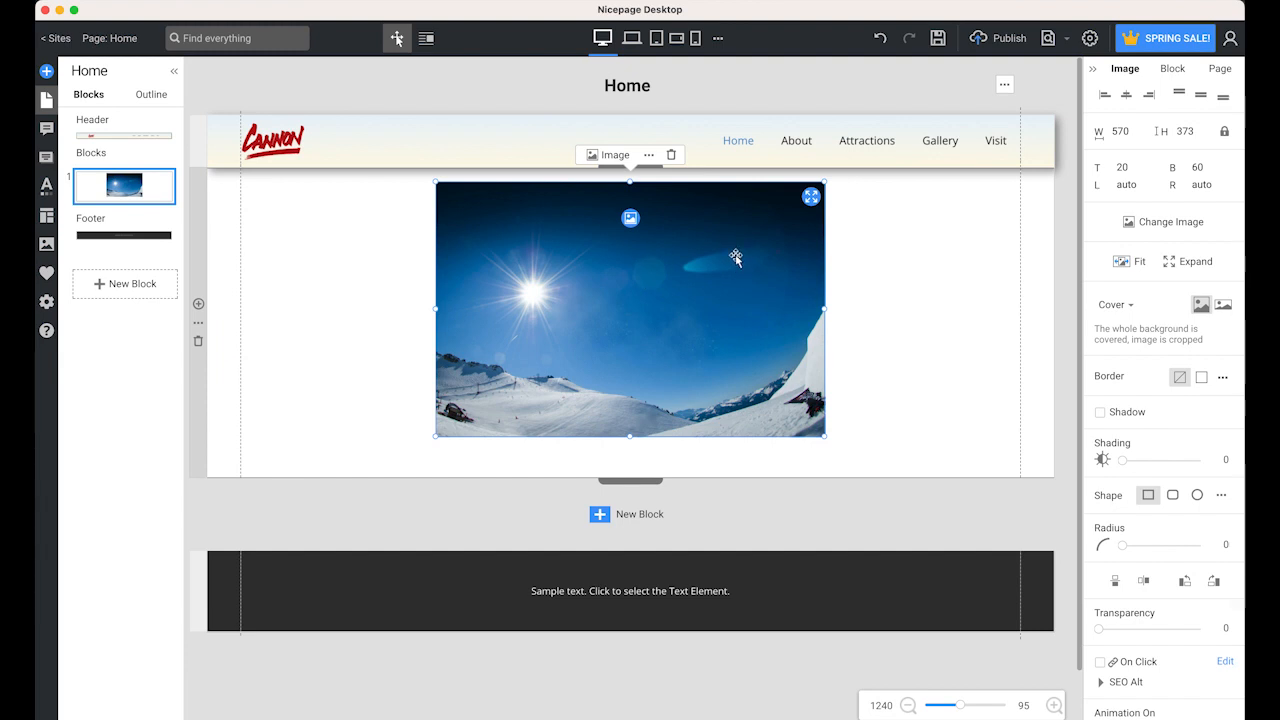
Step: Expand the mountain image to fill the whole block and increase the block's height to about 770 px
left_click(812, 198)
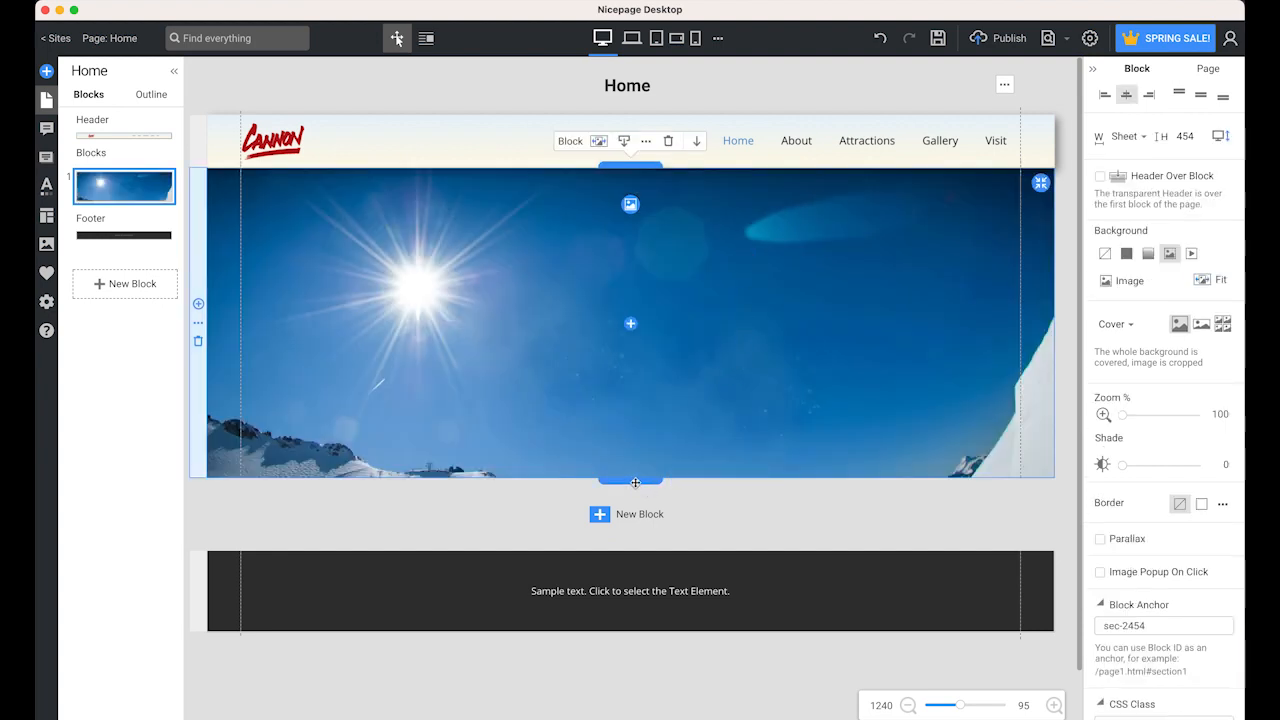
left_click_drag(635, 482, 635, 700)
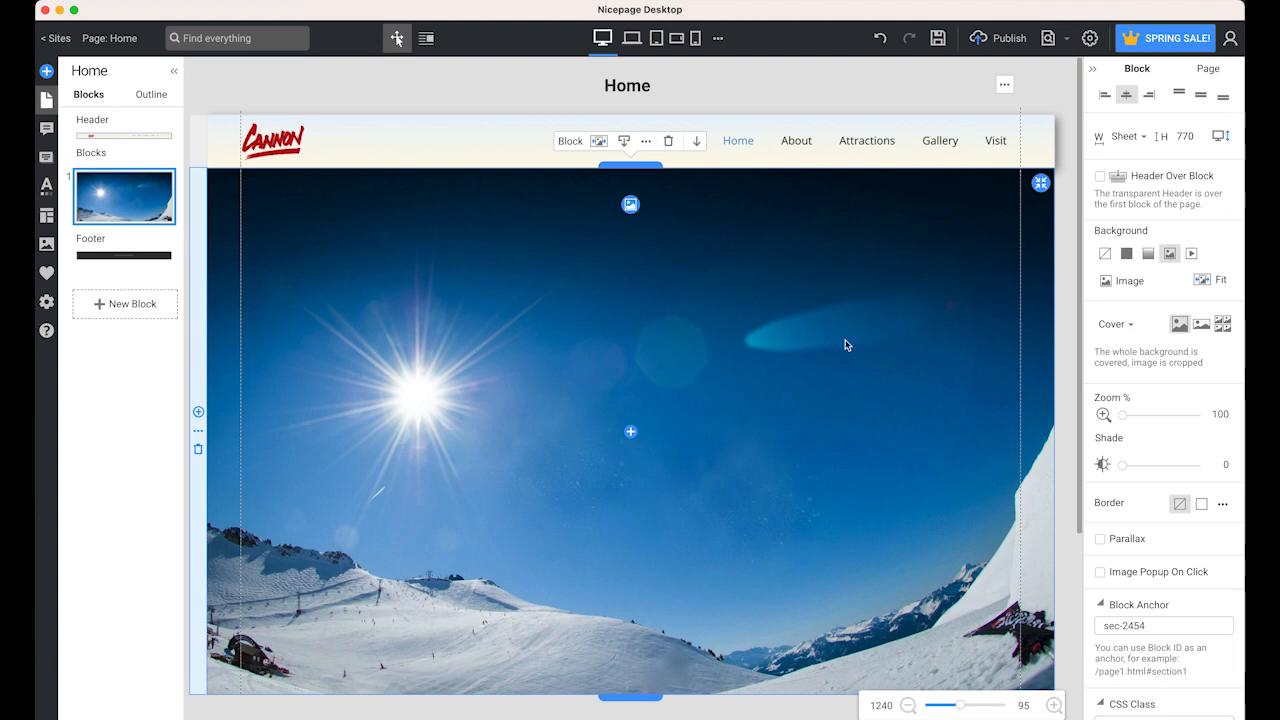
Step: Add a two-column grid with different columns to the mountain block and increase its height to 650 px
left_click(631, 434)
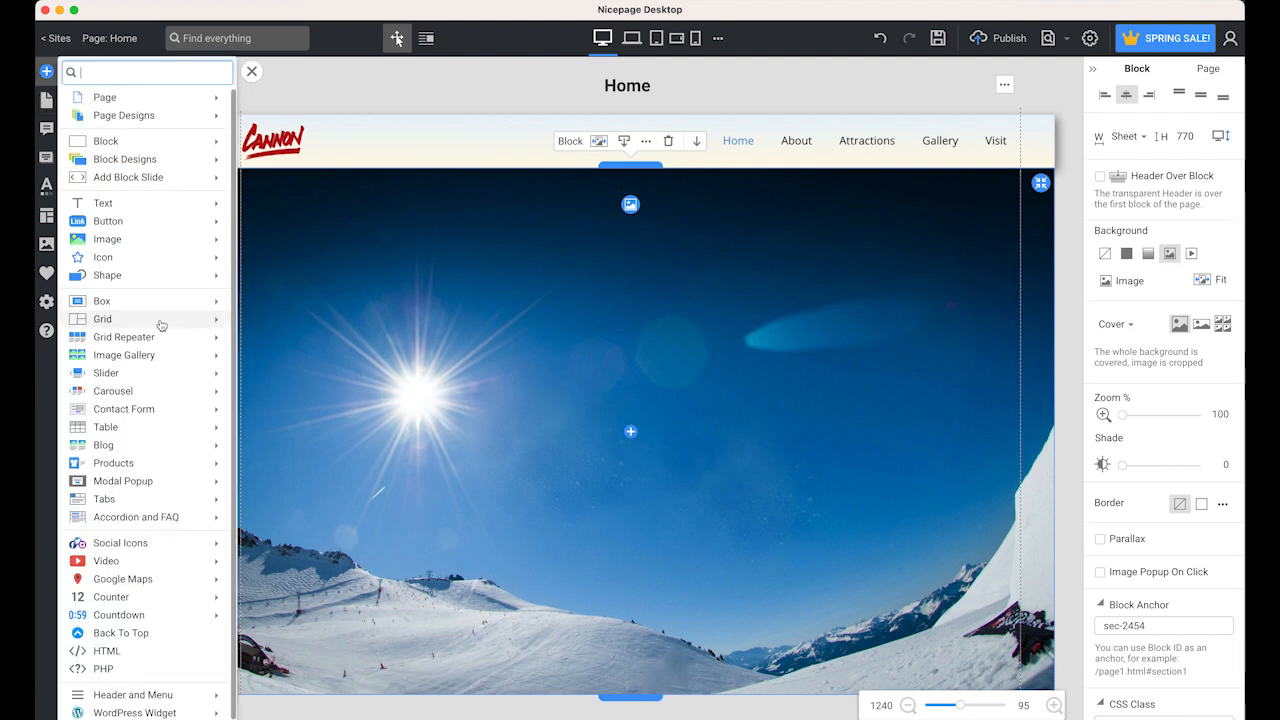
mouse_move(159, 323)
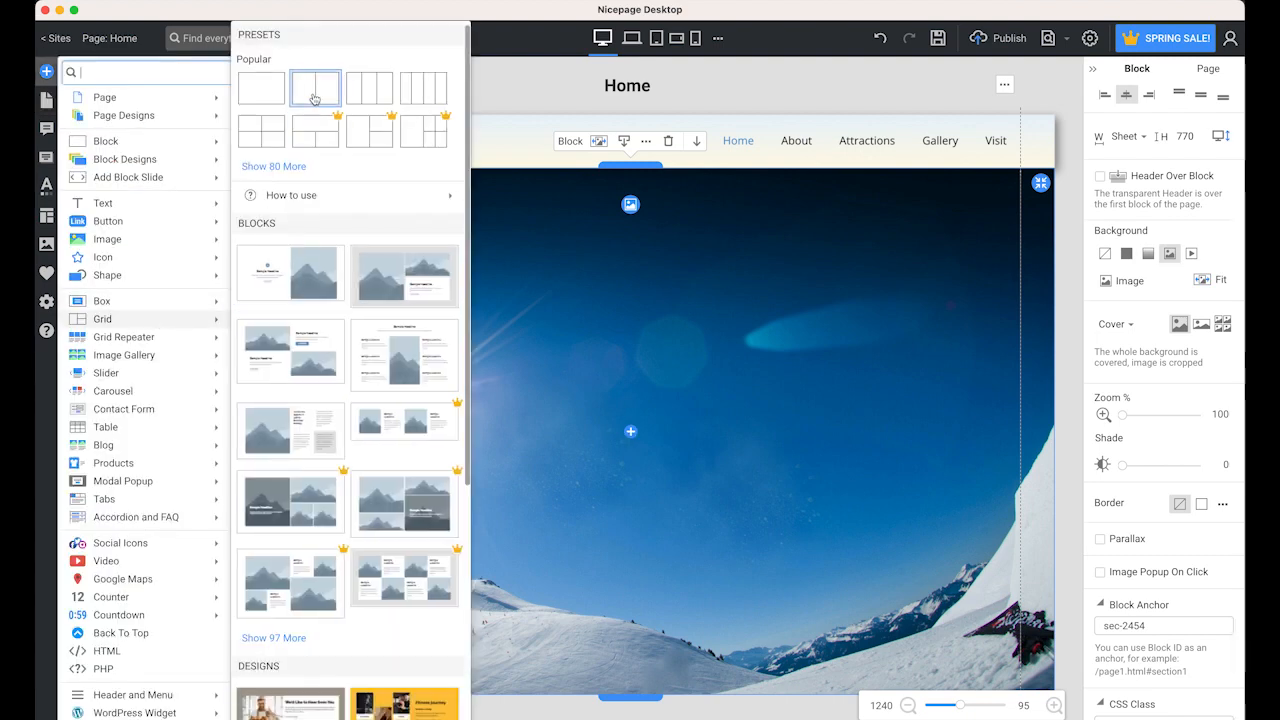
mouse_move(314, 99)
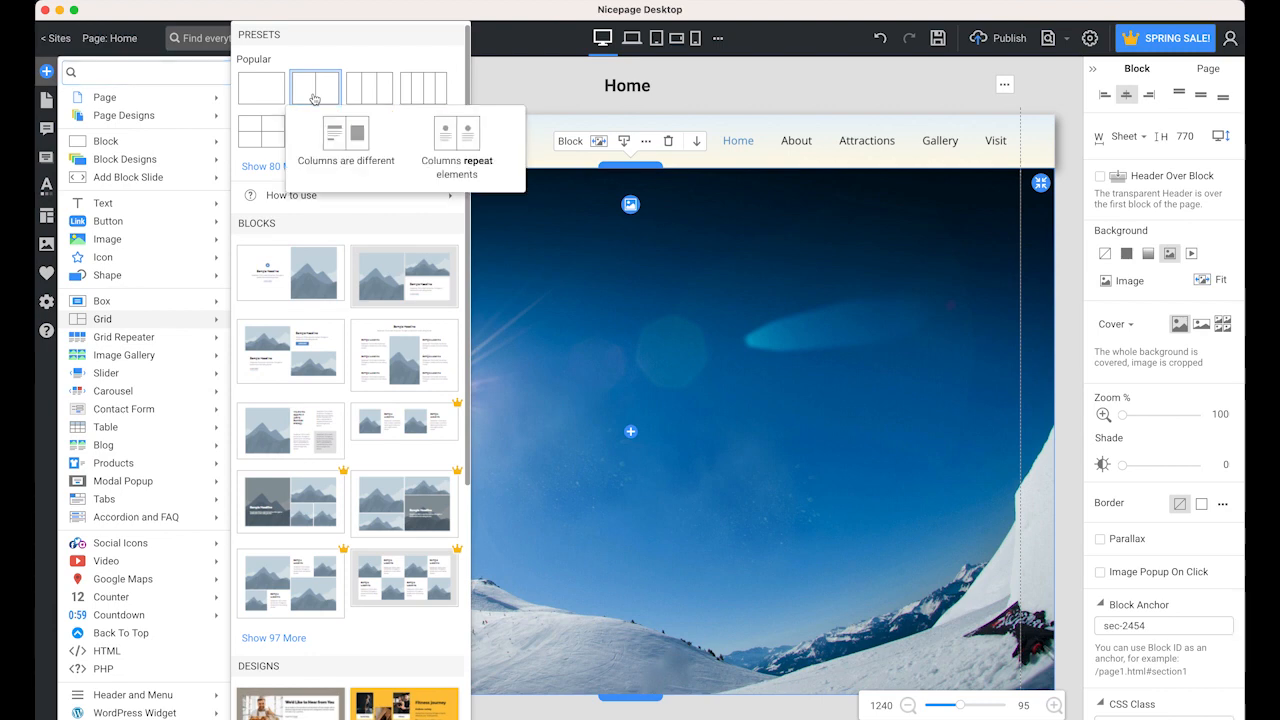
left_click(341, 133)
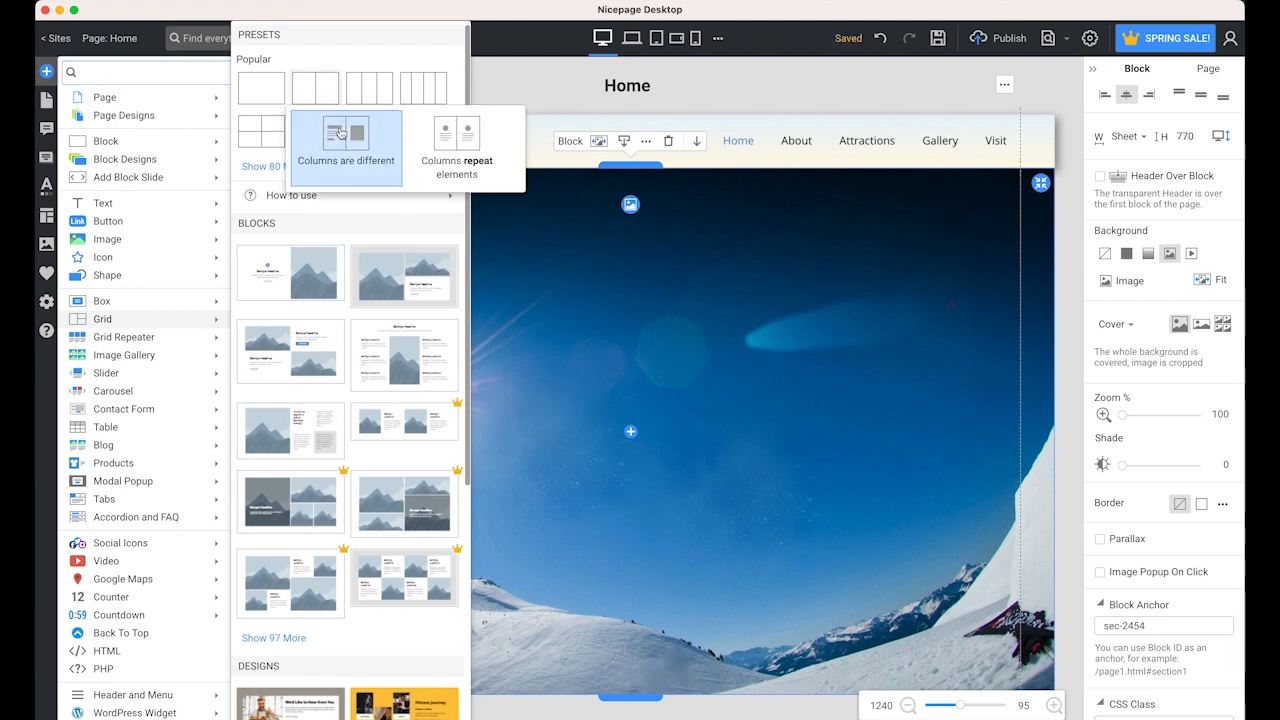
left_click(341, 133)
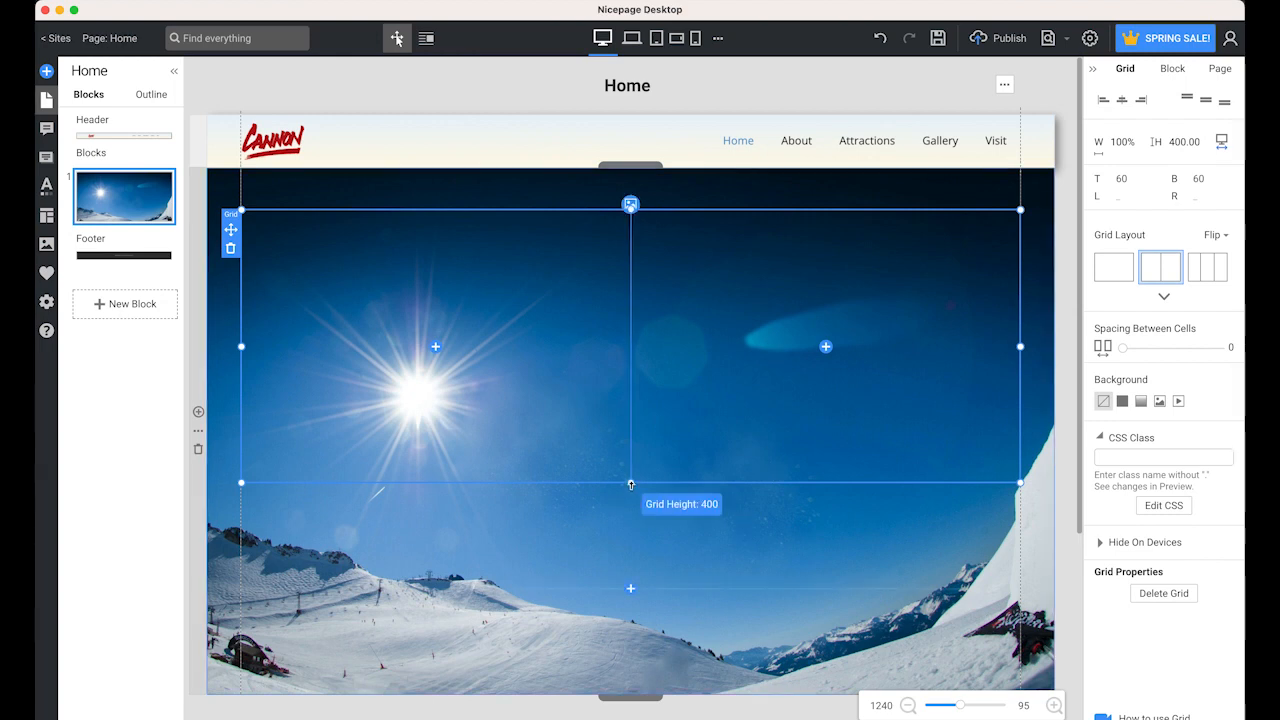
left_click_drag(630, 482, 637, 654)
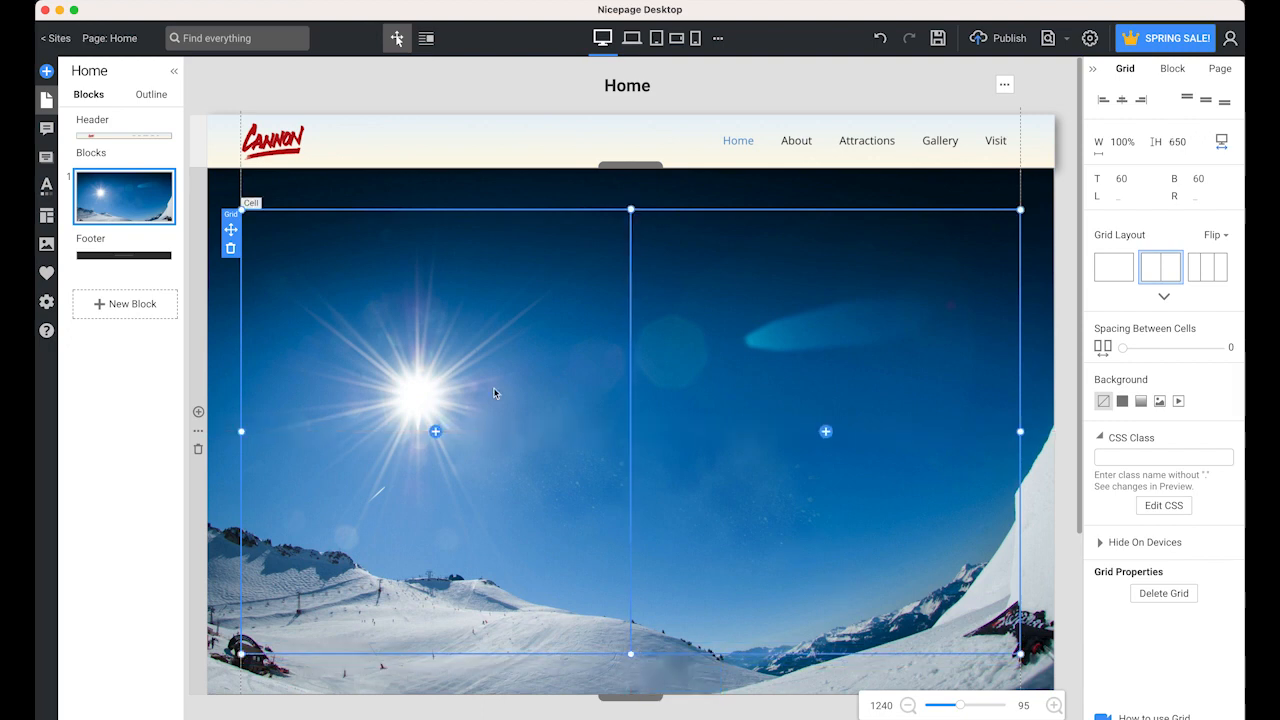
Step: Insert snowboarder.png from the Onepage folder into the grid's left cell and move it down over the sun
left_click(435, 433)
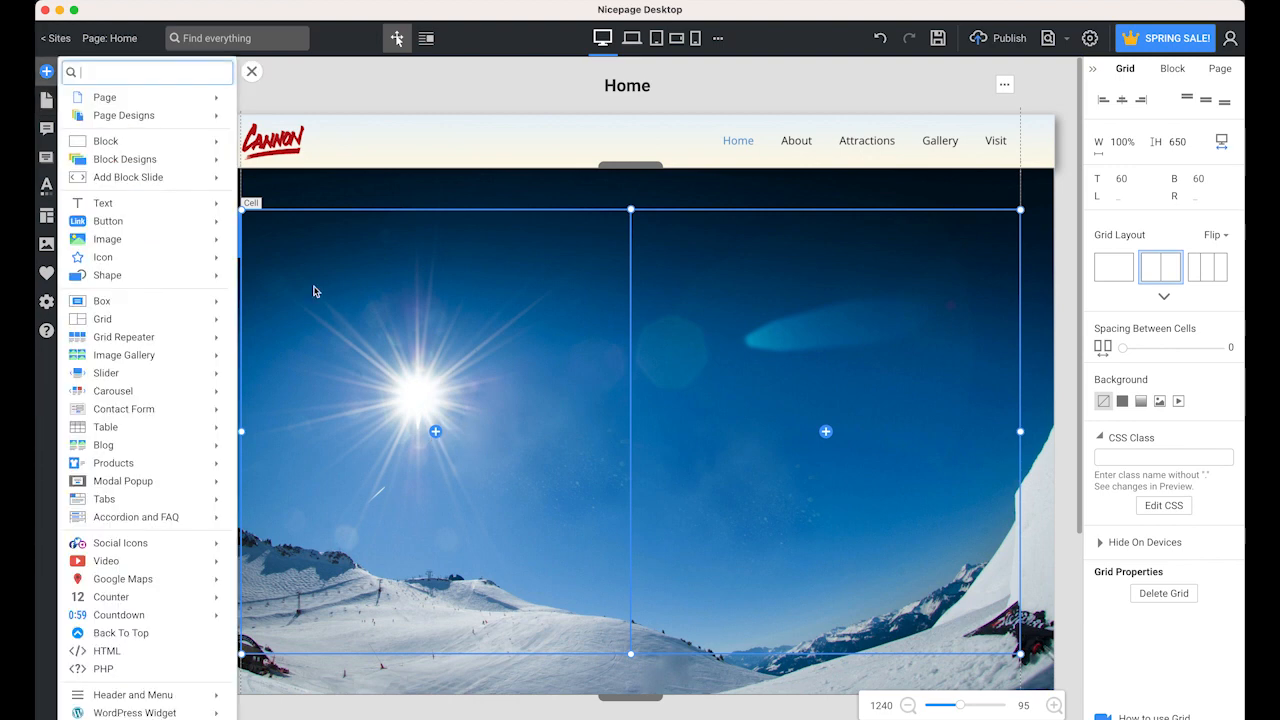
mouse_move(131, 241)
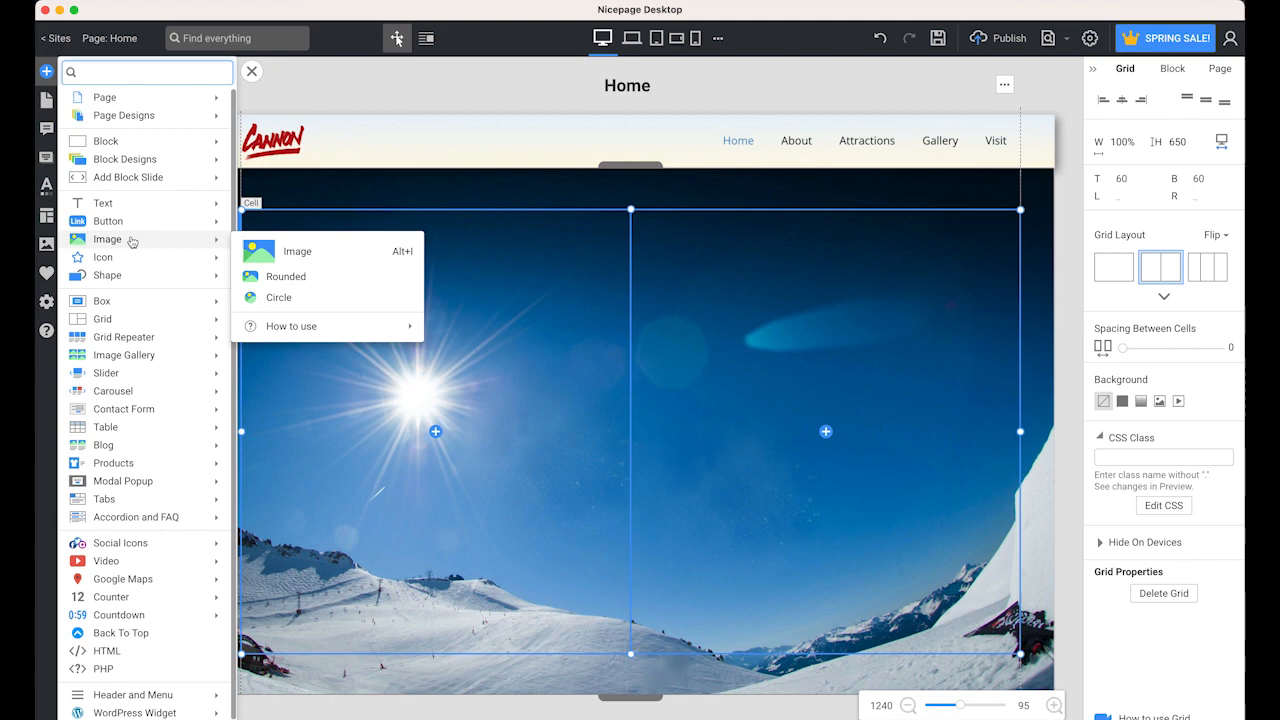
left_click(335, 252)
left_click(289, 145)
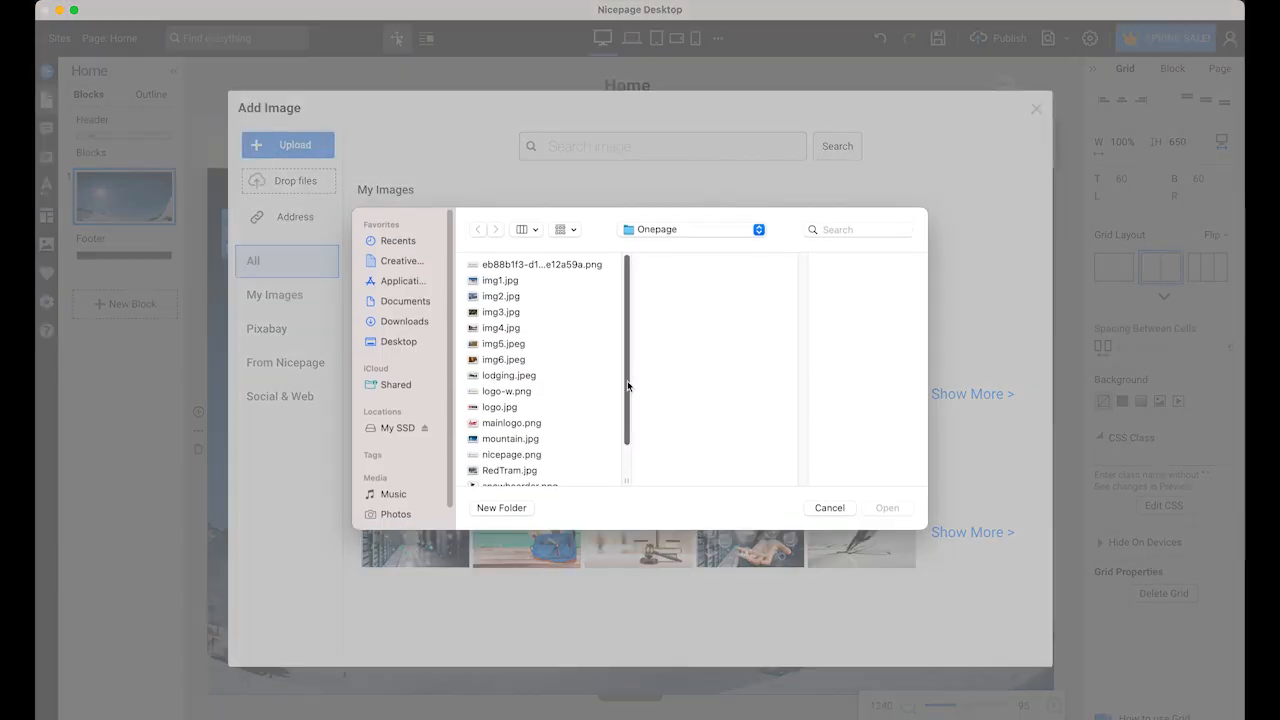
scroll(510, 430, "down", 2)
left_click(505, 439)
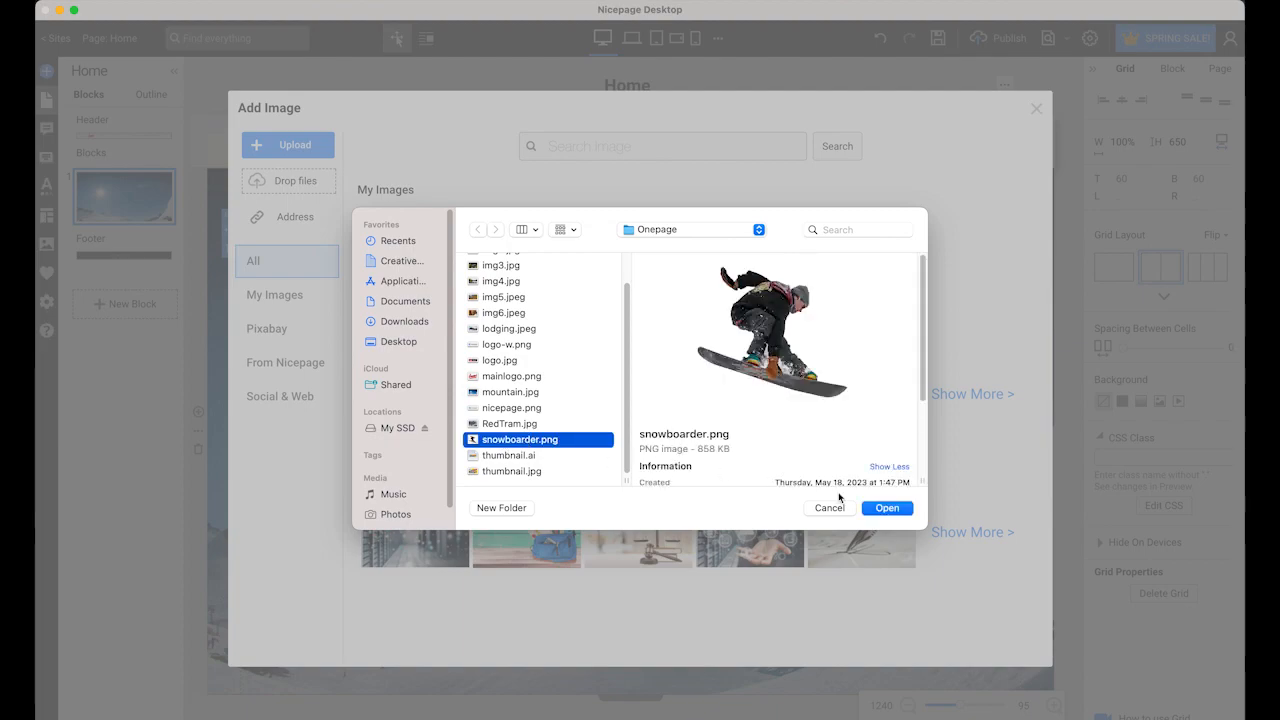
left_click(887, 508)
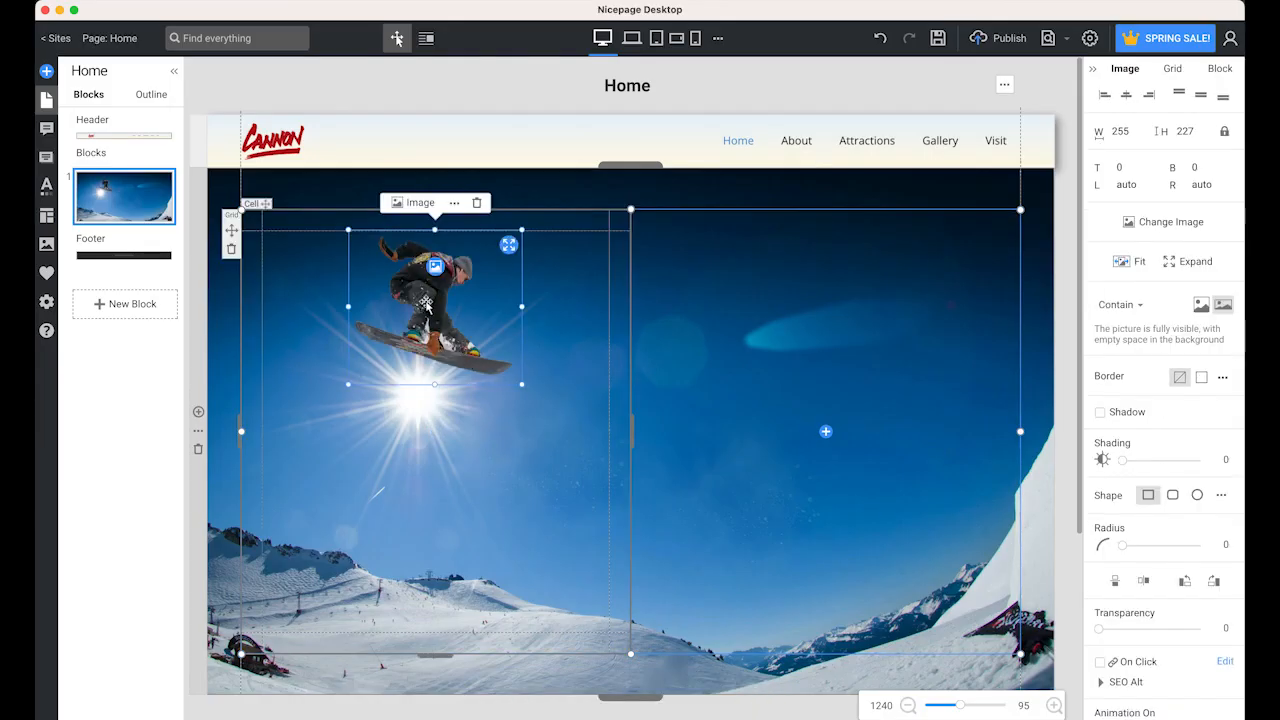
left_click_drag(425, 303, 421, 404)
Step: Insert logo.jpg from the Onepage folder as an image in the grid's right cell
left_click(875, 372)
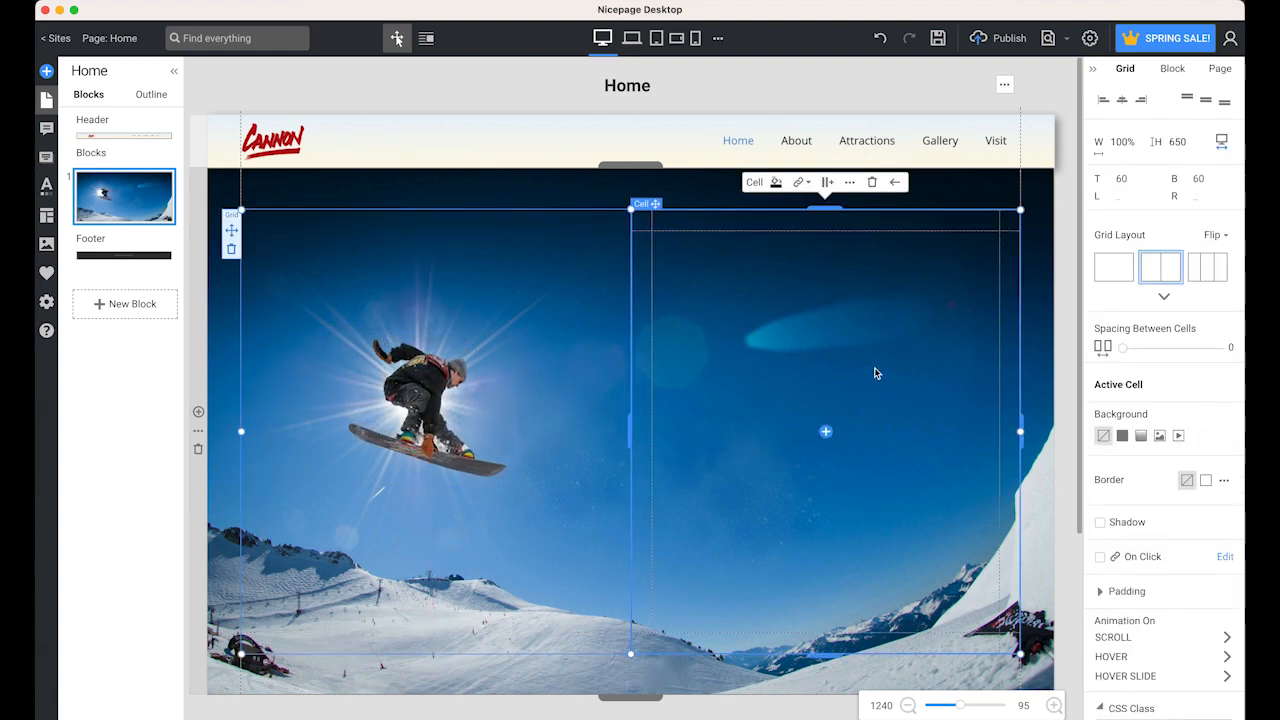
left_click(827, 432)
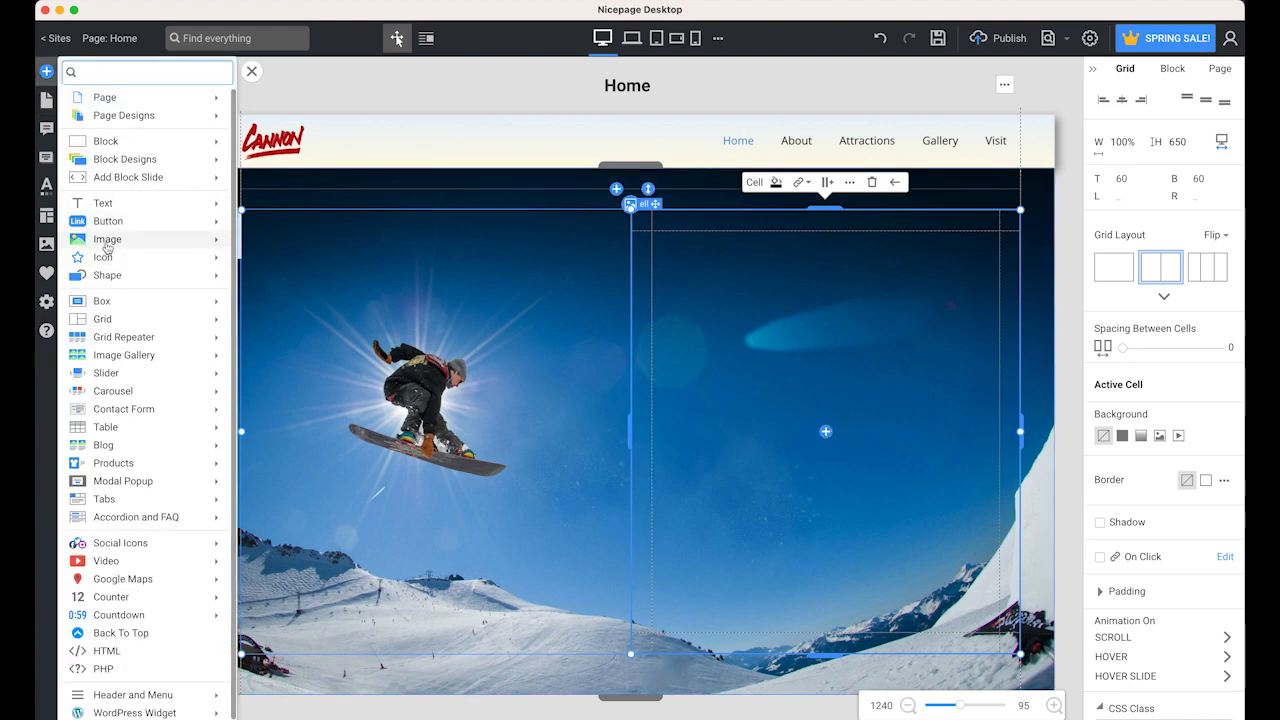
mouse_move(107, 247)
left_click(298, 253)
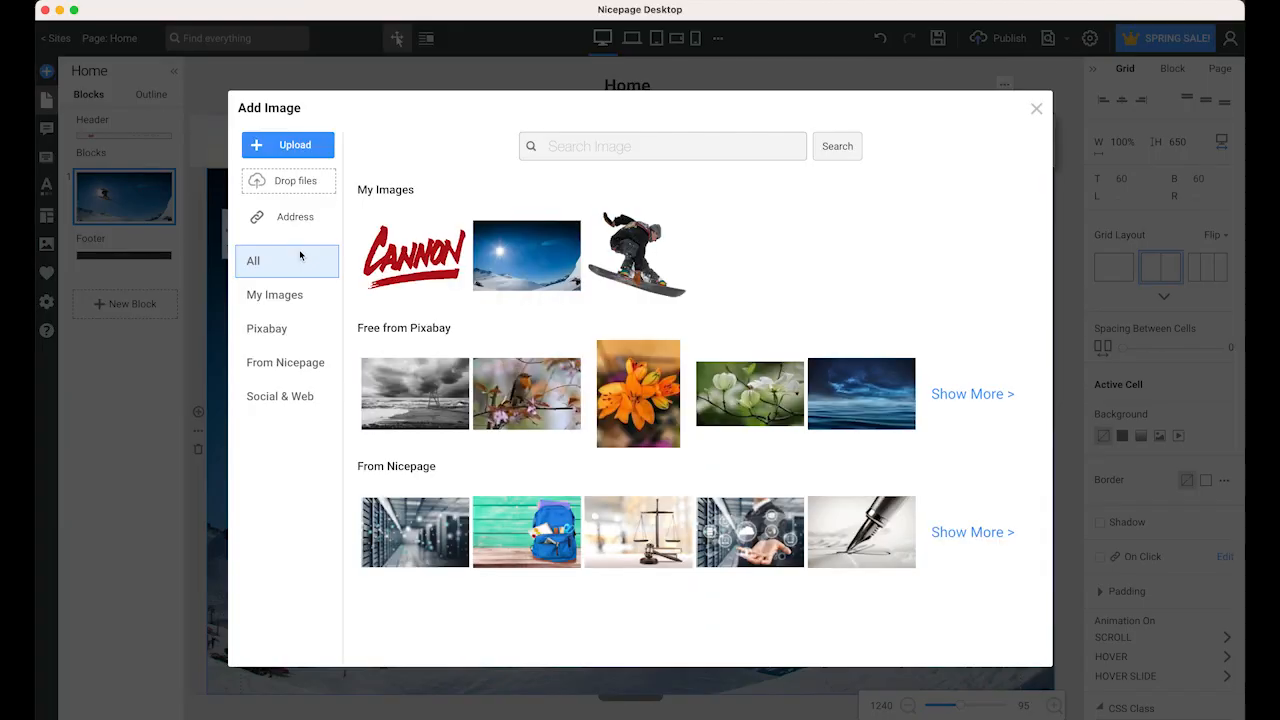
left_click(282, 147)
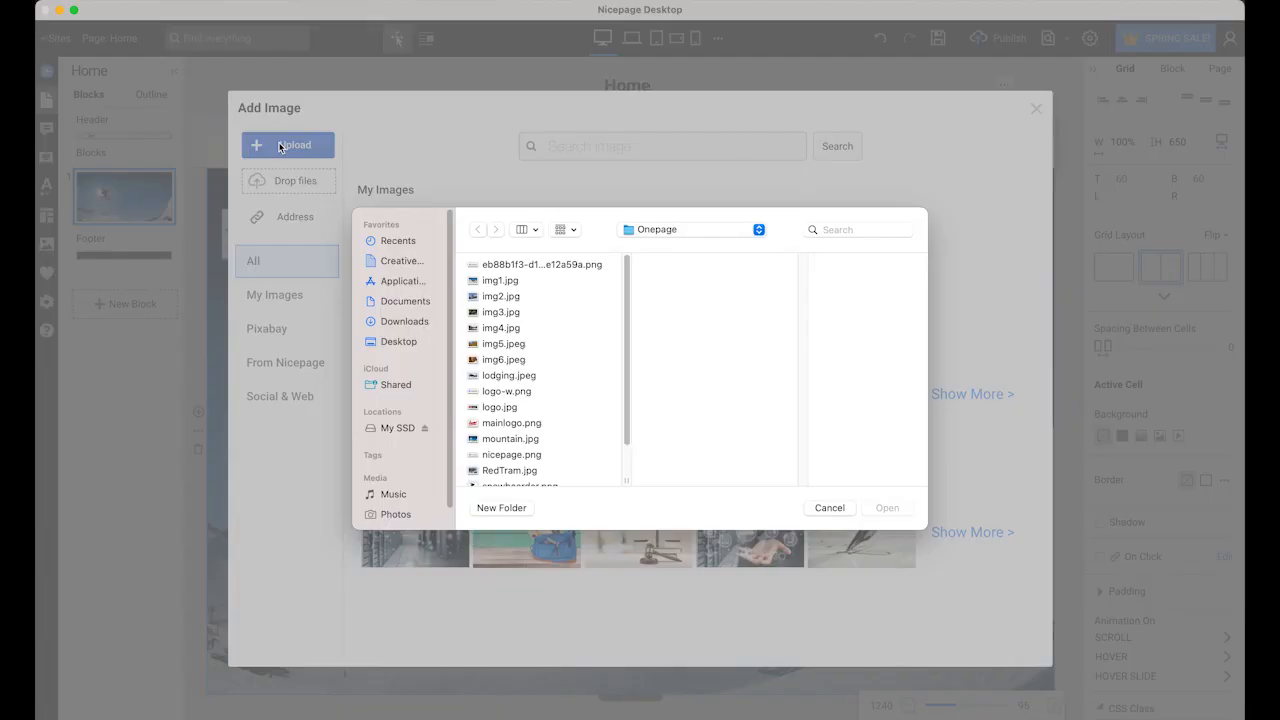
left_click(505, 408)
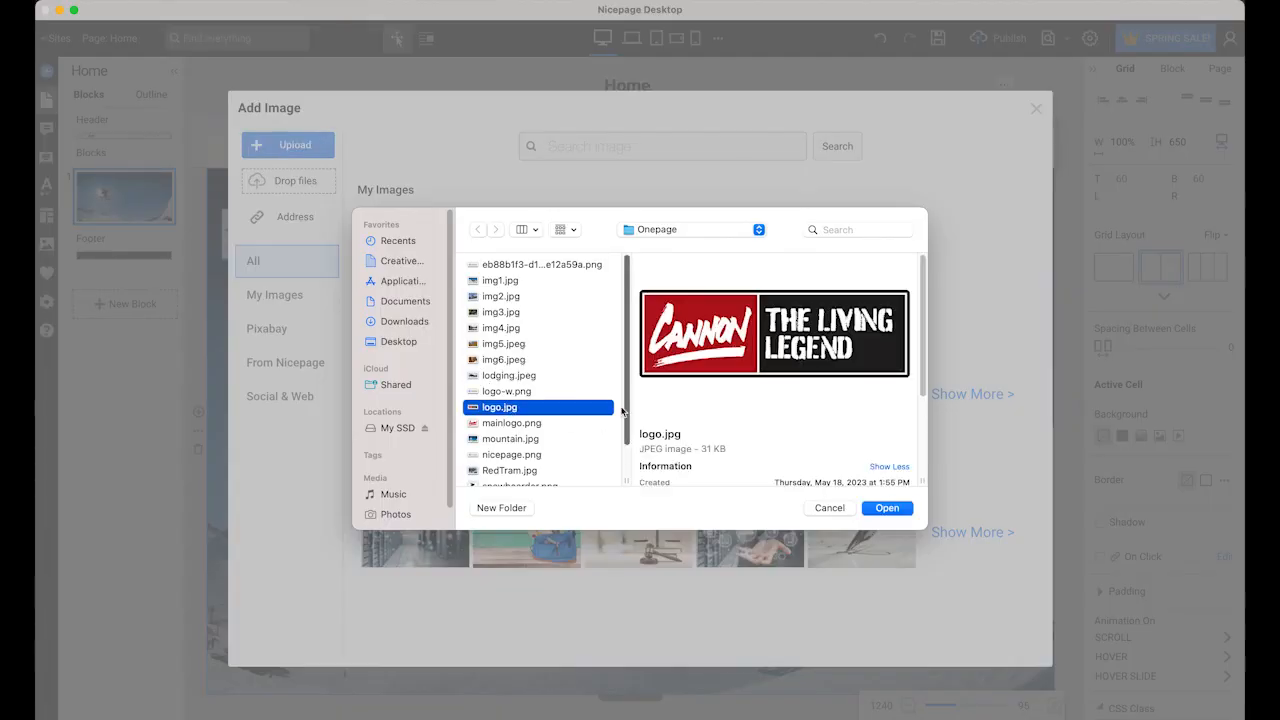
left_click(897, 514)
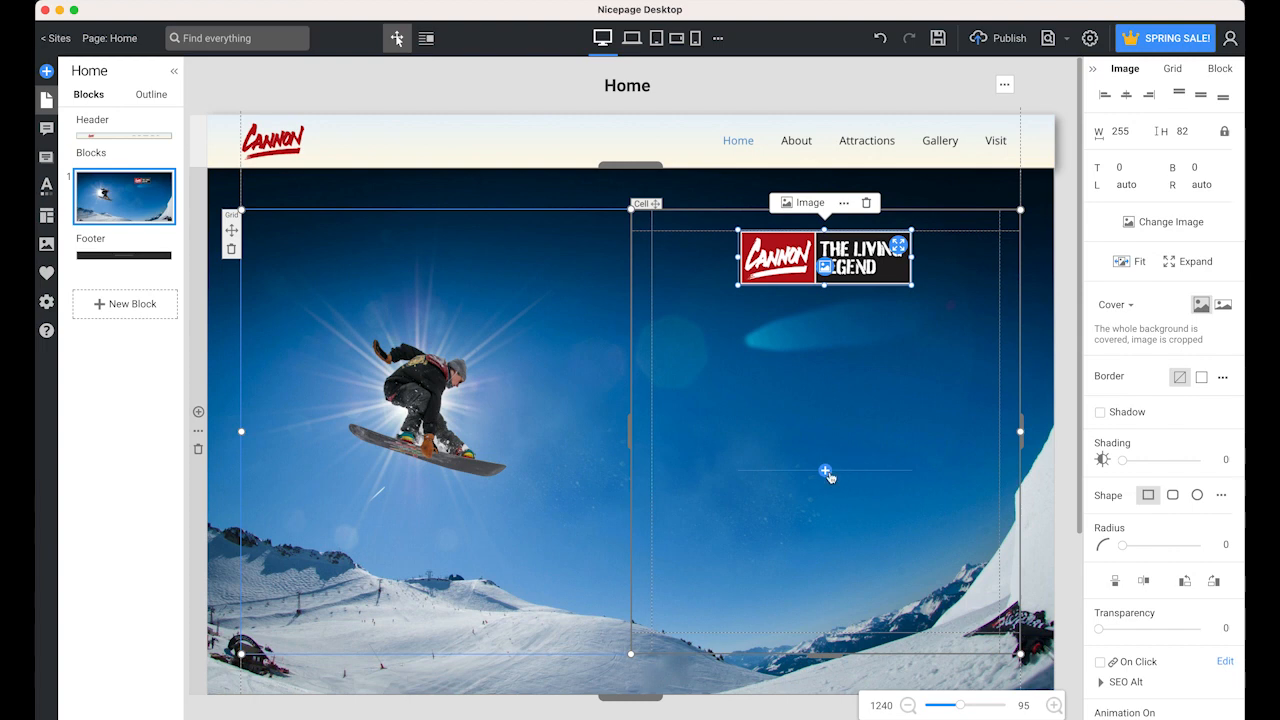
Step: Add a Heading 2 text element below the logo in the grid's right cell
left_click(825, 471)
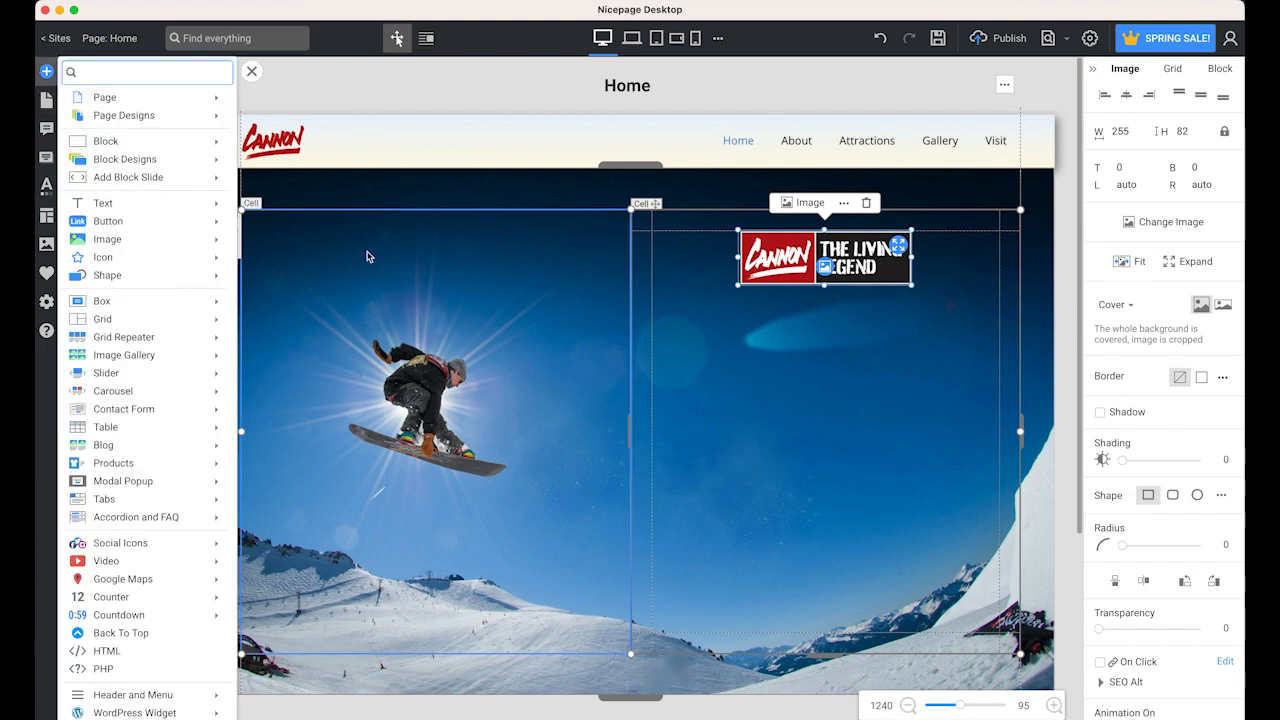
mouse_move(157, 205)
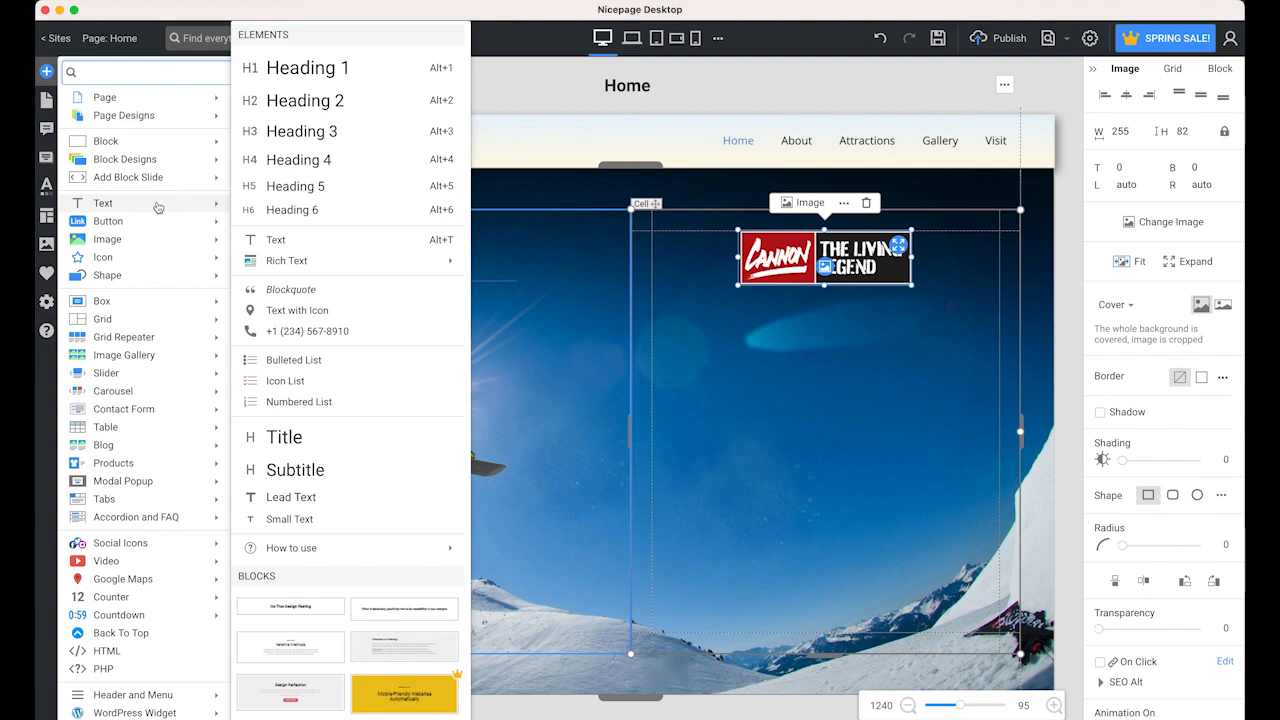
left_click(324, 112)
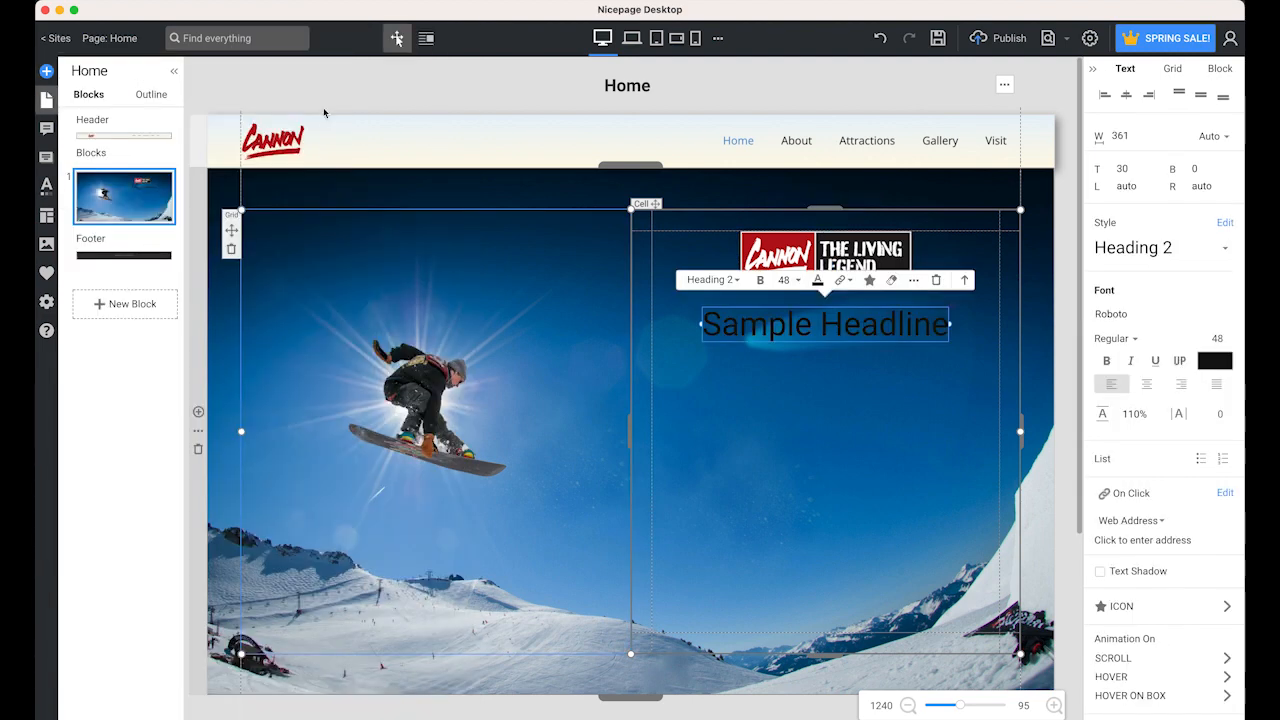
Step: Replace the sample headline with "Join", "the Cannon.", "Team" and "this winter." on four separate lines
left_click(773, 329)
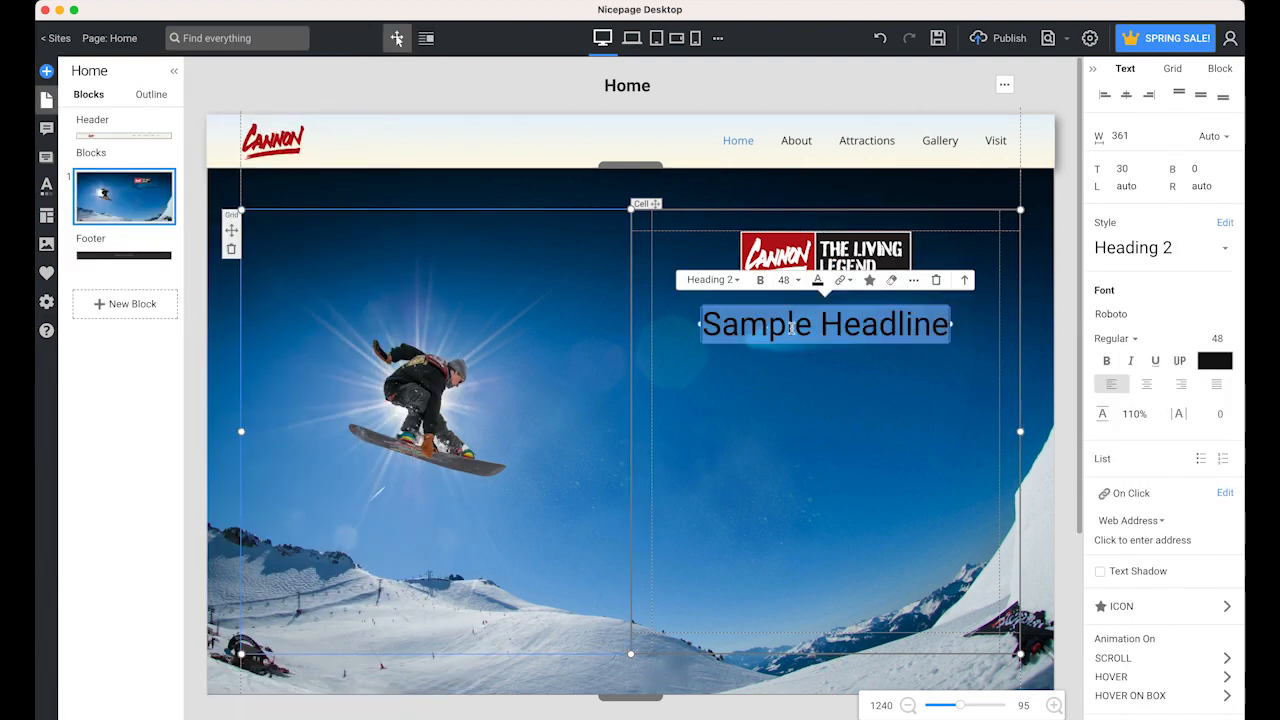
double_click(791, 328)
left_click(791, 328)
type("Join")
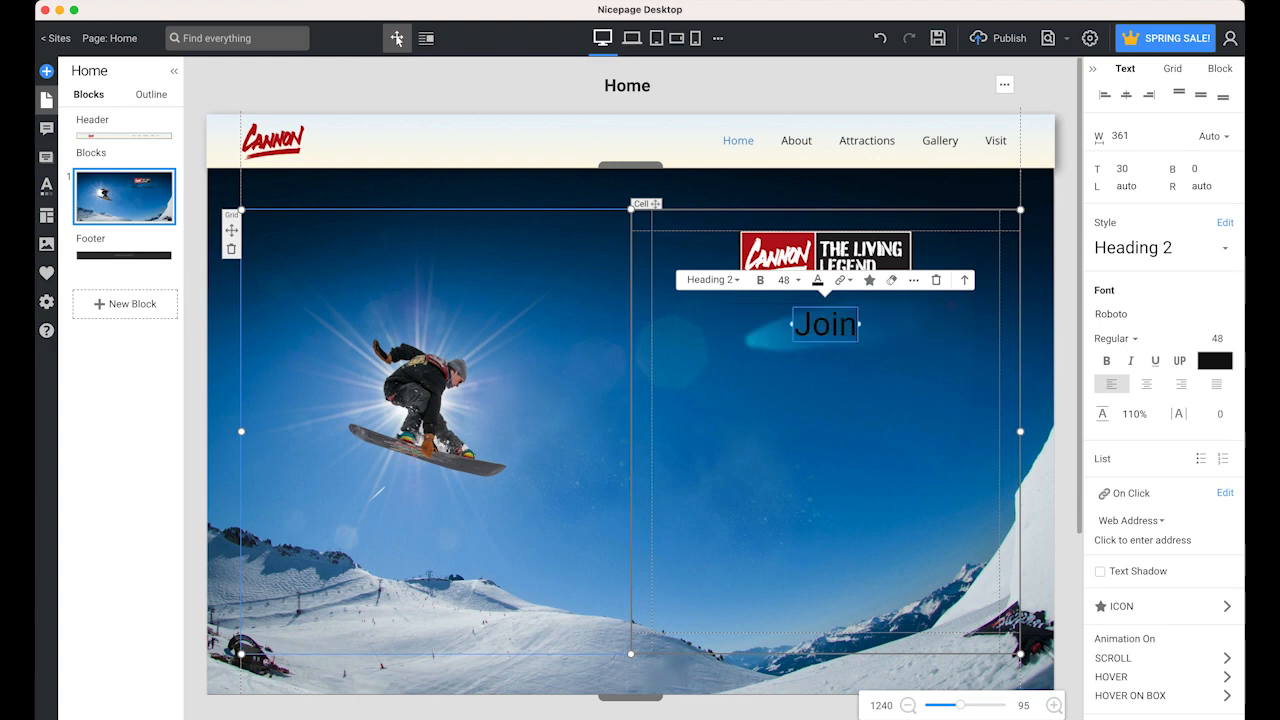
key("Return")
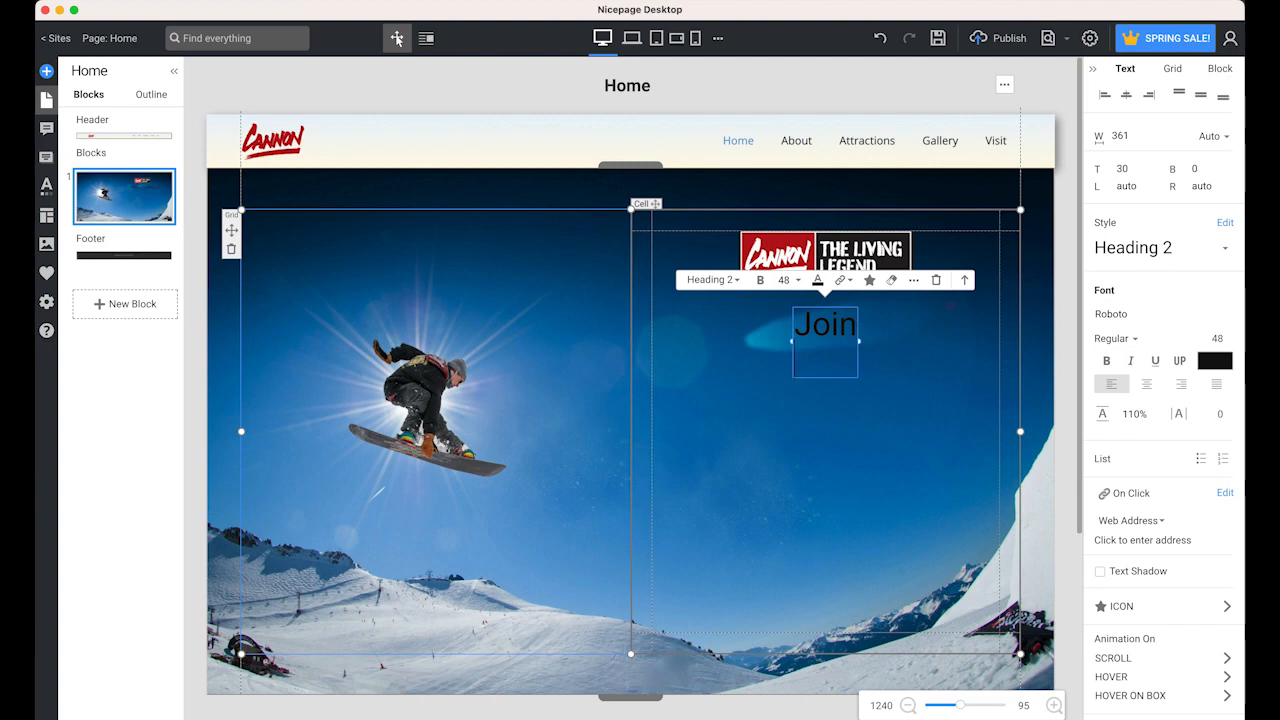
type("the C")
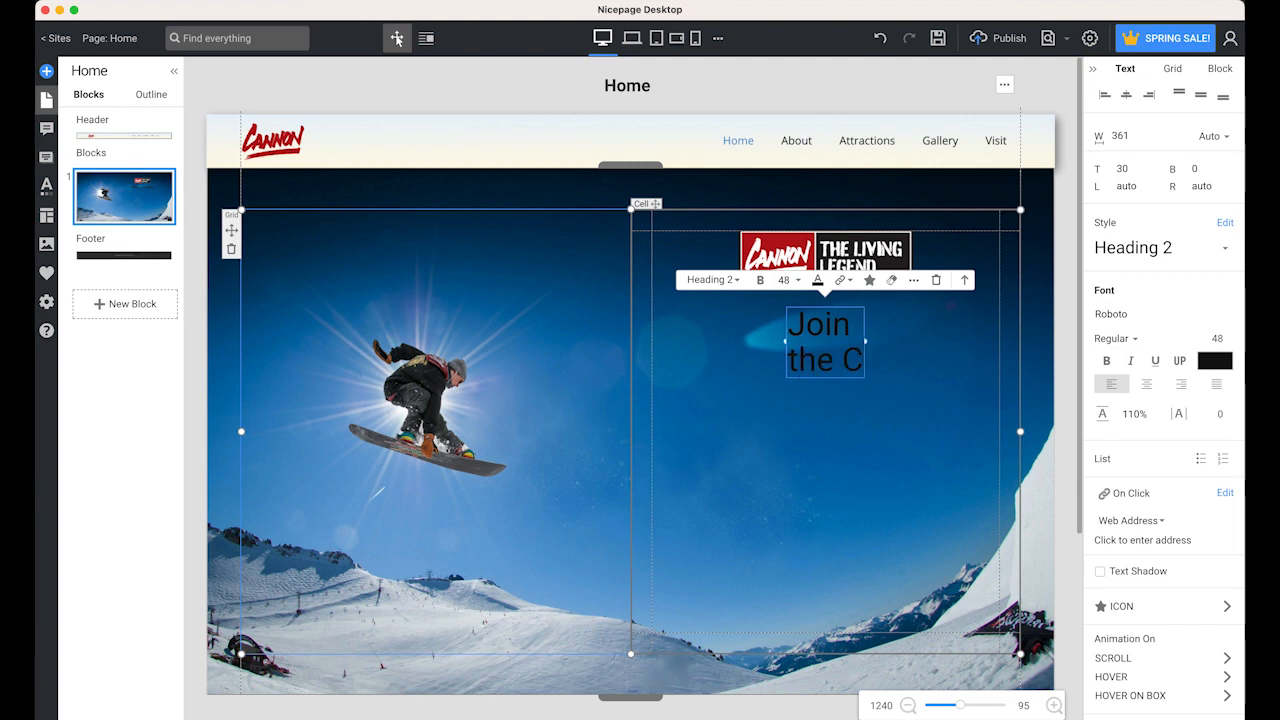
type("annon")
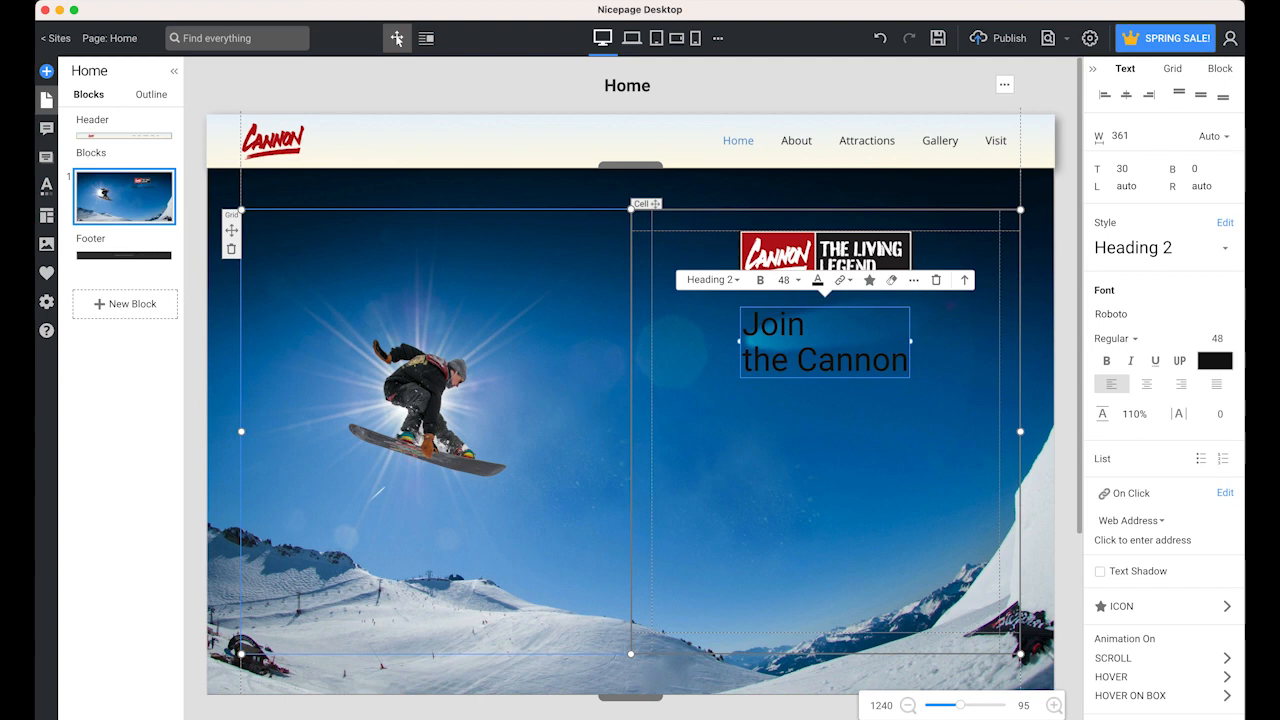
type(".")
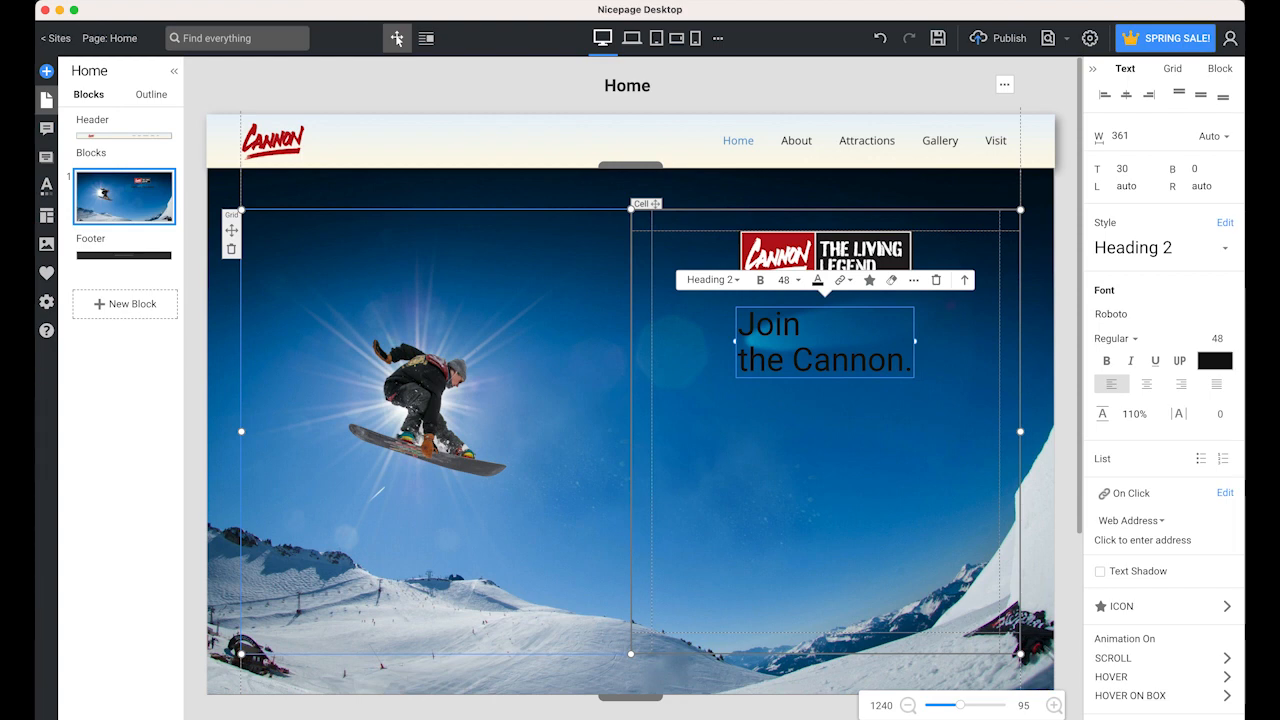
key("Return")
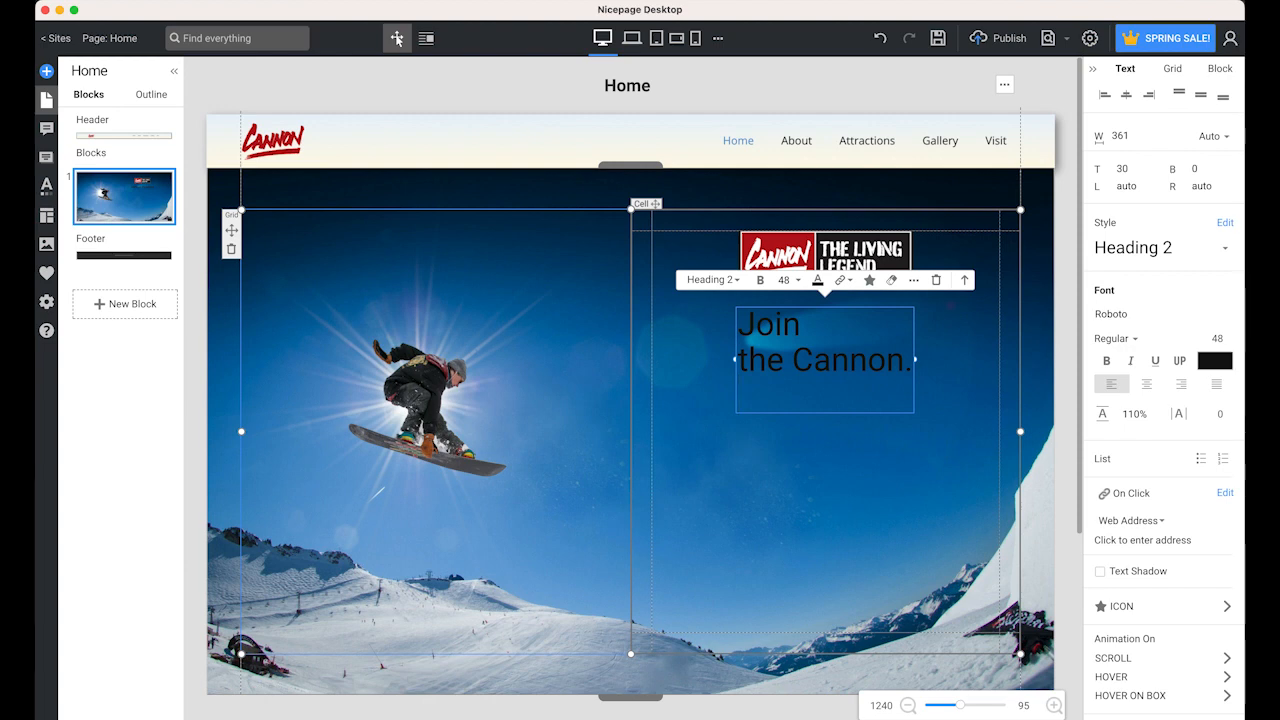
type("Tean")
type("m")
key("Return")
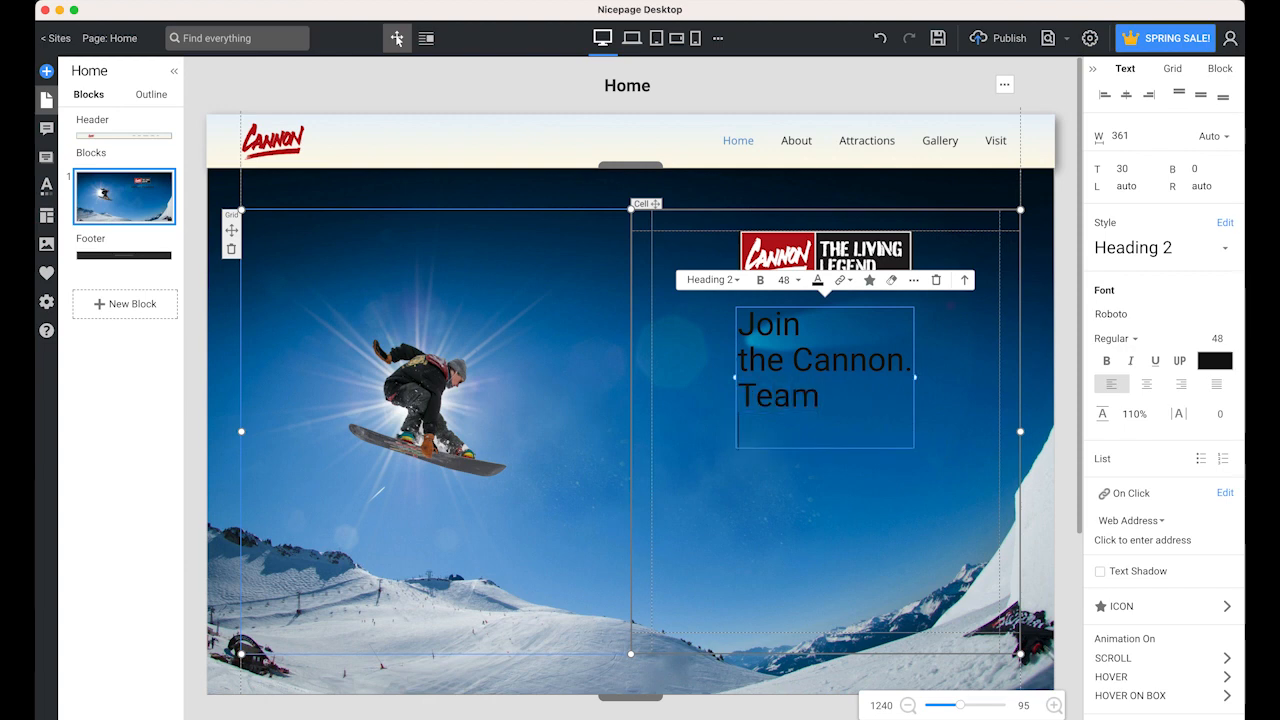
type("this winter.")
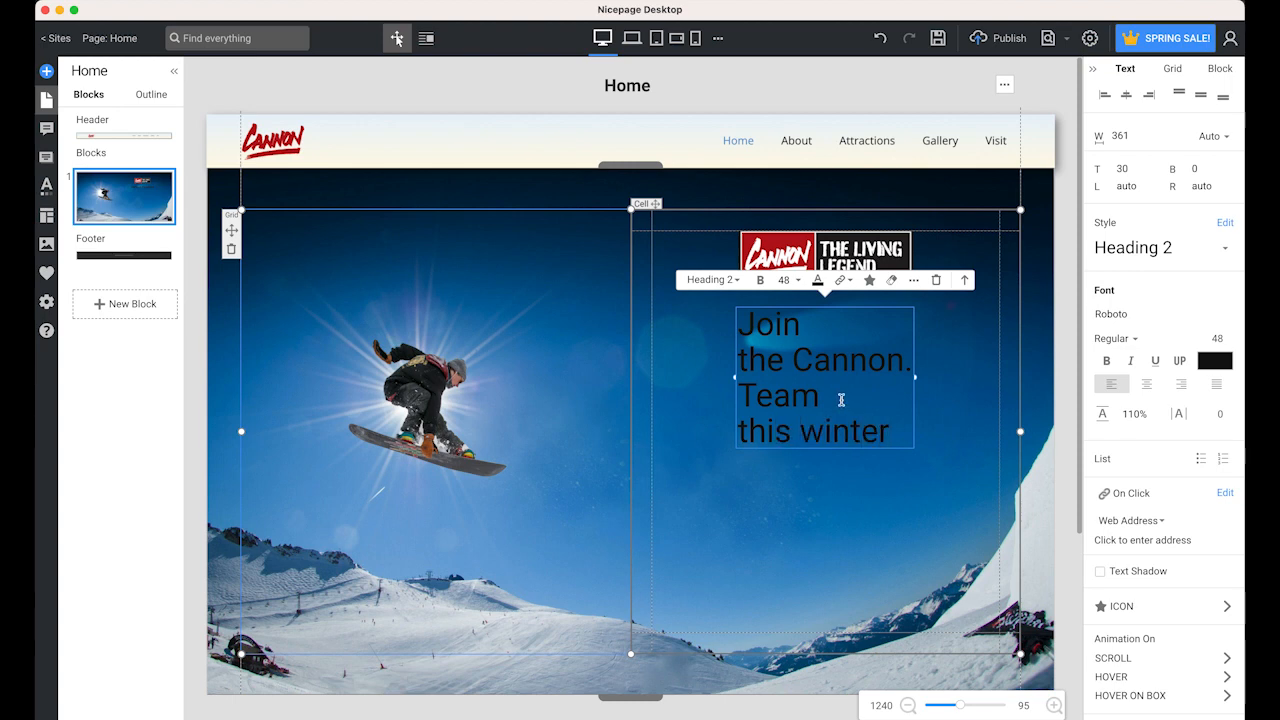
Step: Centre the four-line headline and format it in bold Georgia with the Text Light theme colour
triple_click(795, 360)
left_click_drag(900, 434, 711, 336)
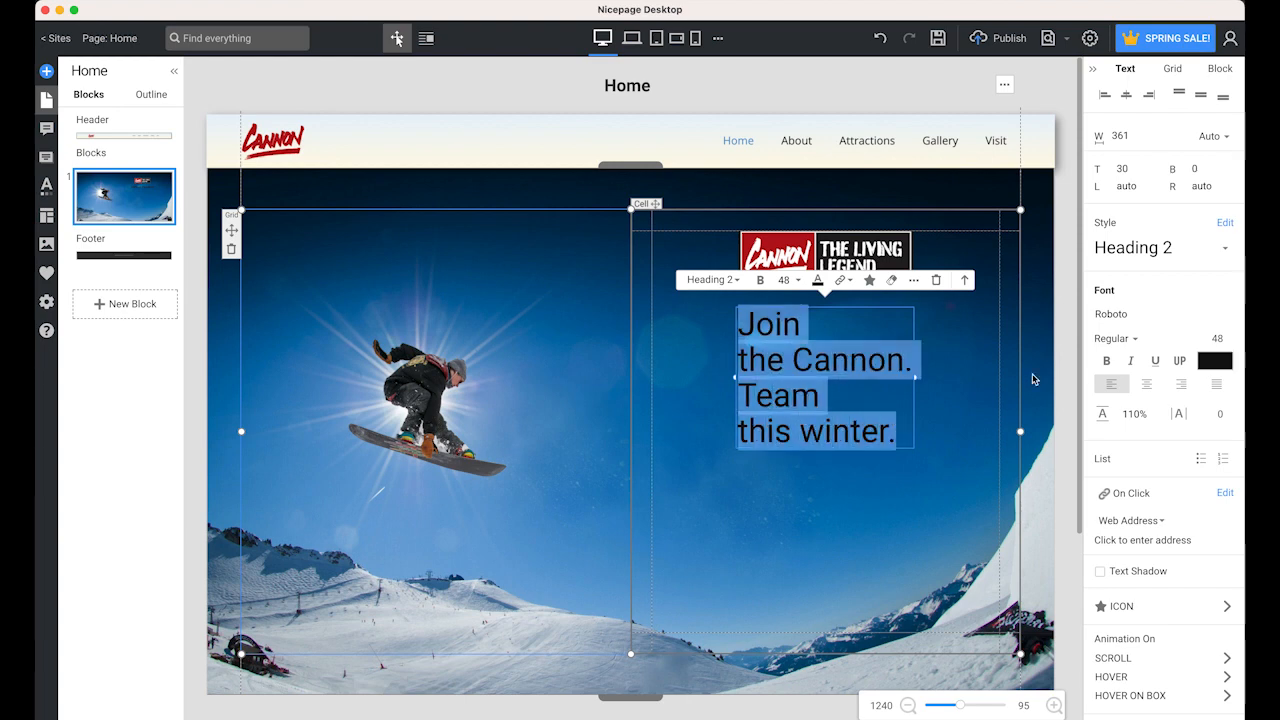
left_click(1148, 388)
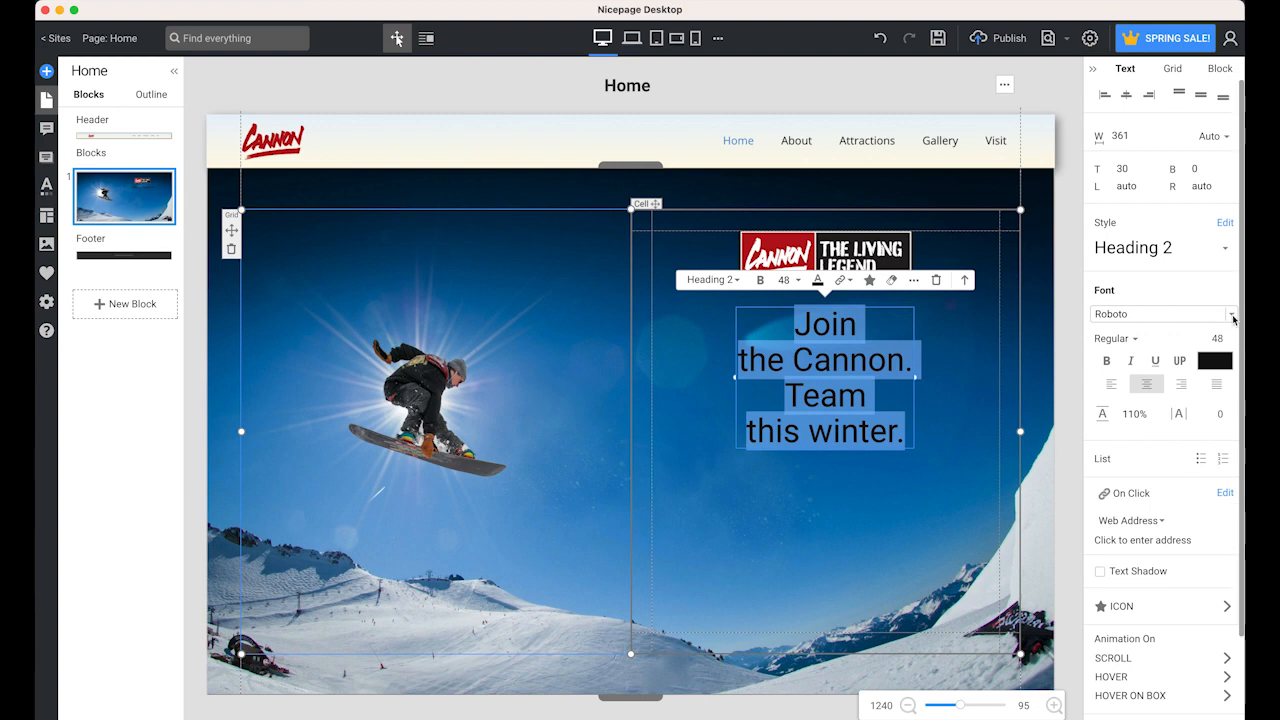
left_click(1233, 317)
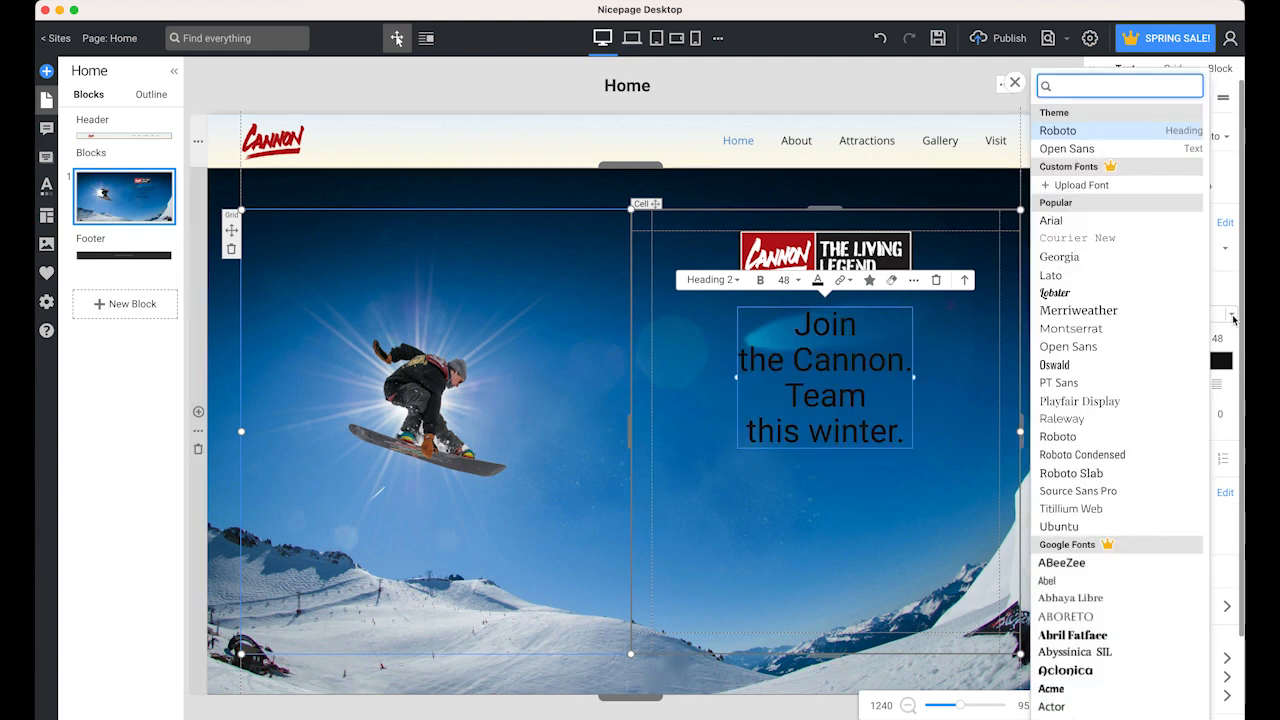
left_click(1107, 265)
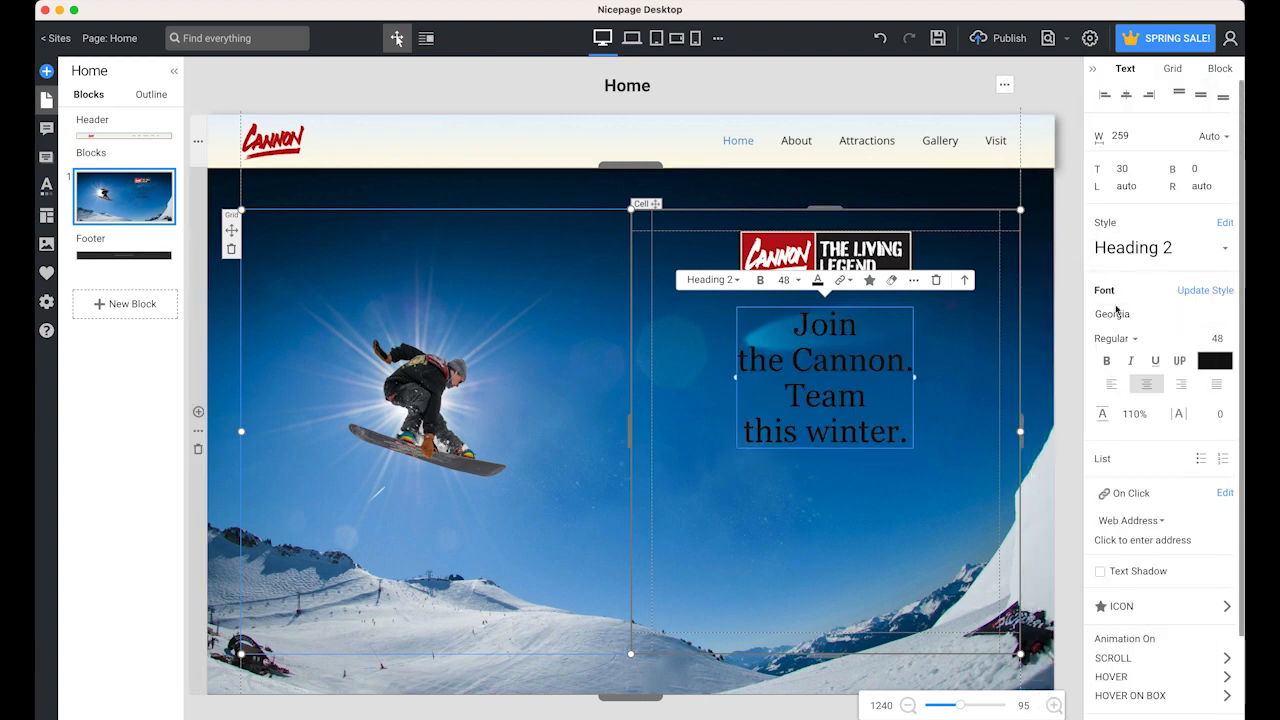
left_click(1108, 364)
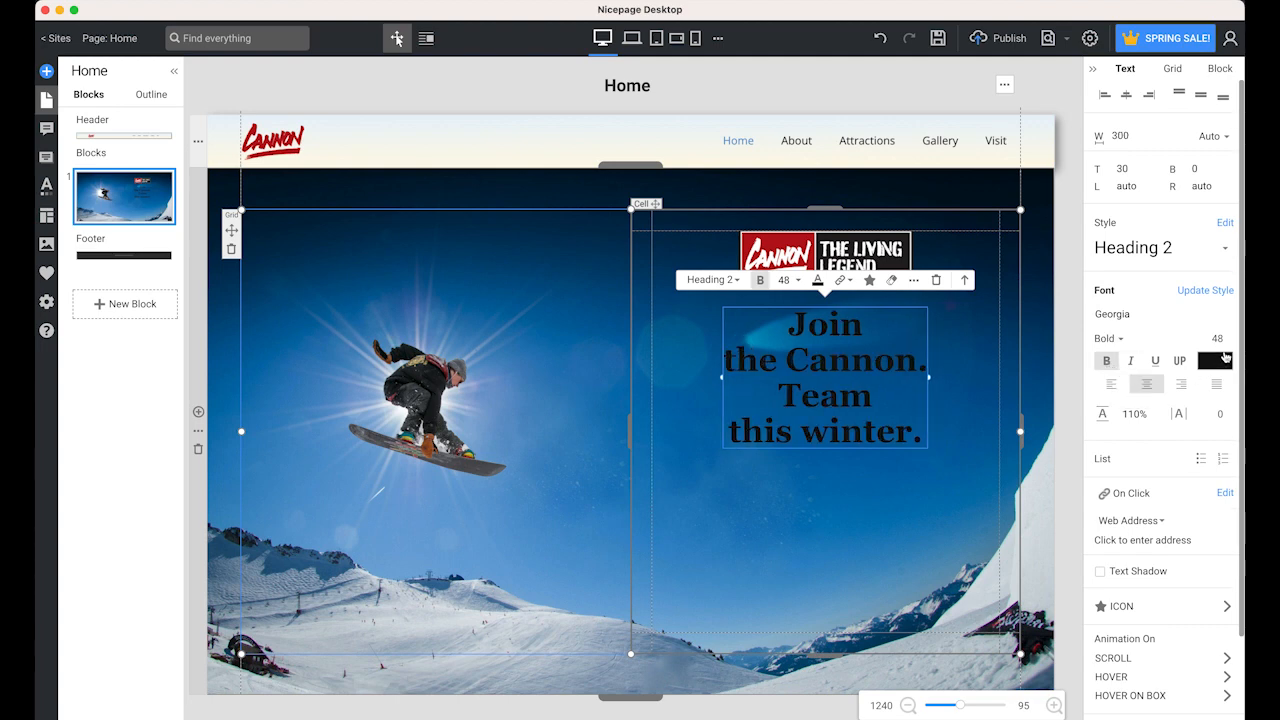
left_click(1218, 362)
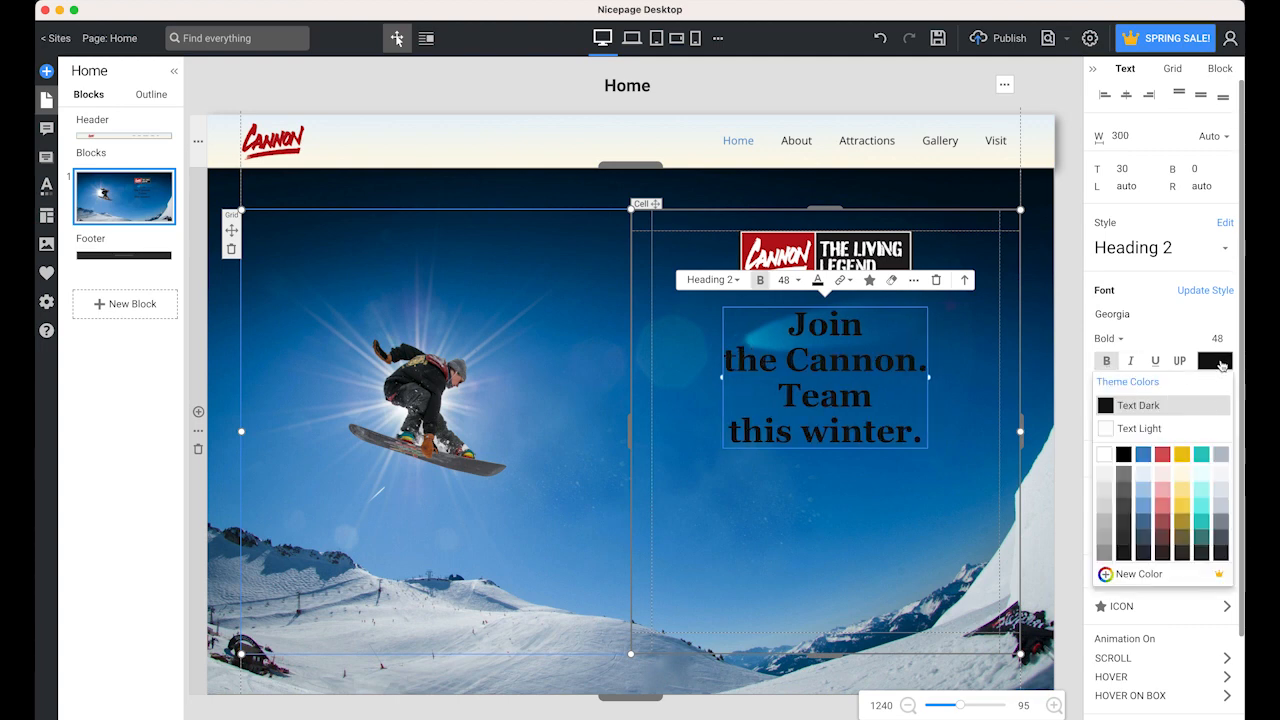
left_click(1113, 429)
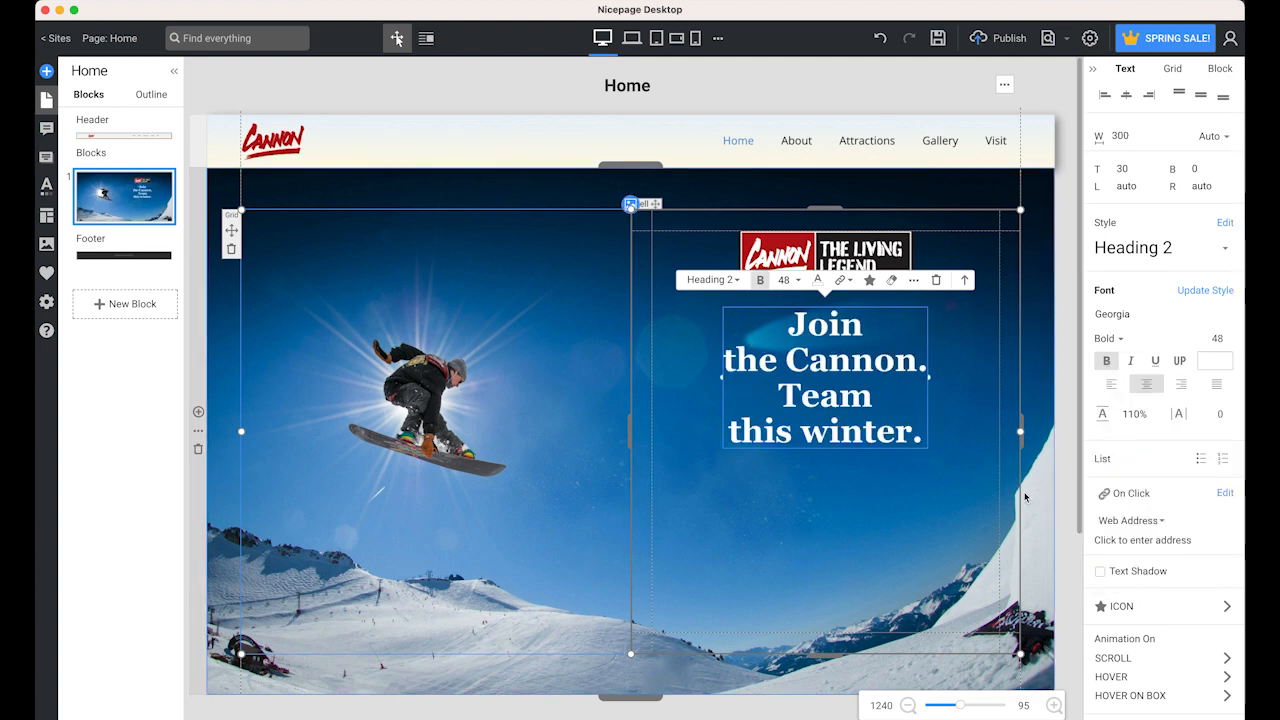
Step: Move the headline slightly down to leave a larger gap below the Cannon logo
left_click(676, 409)
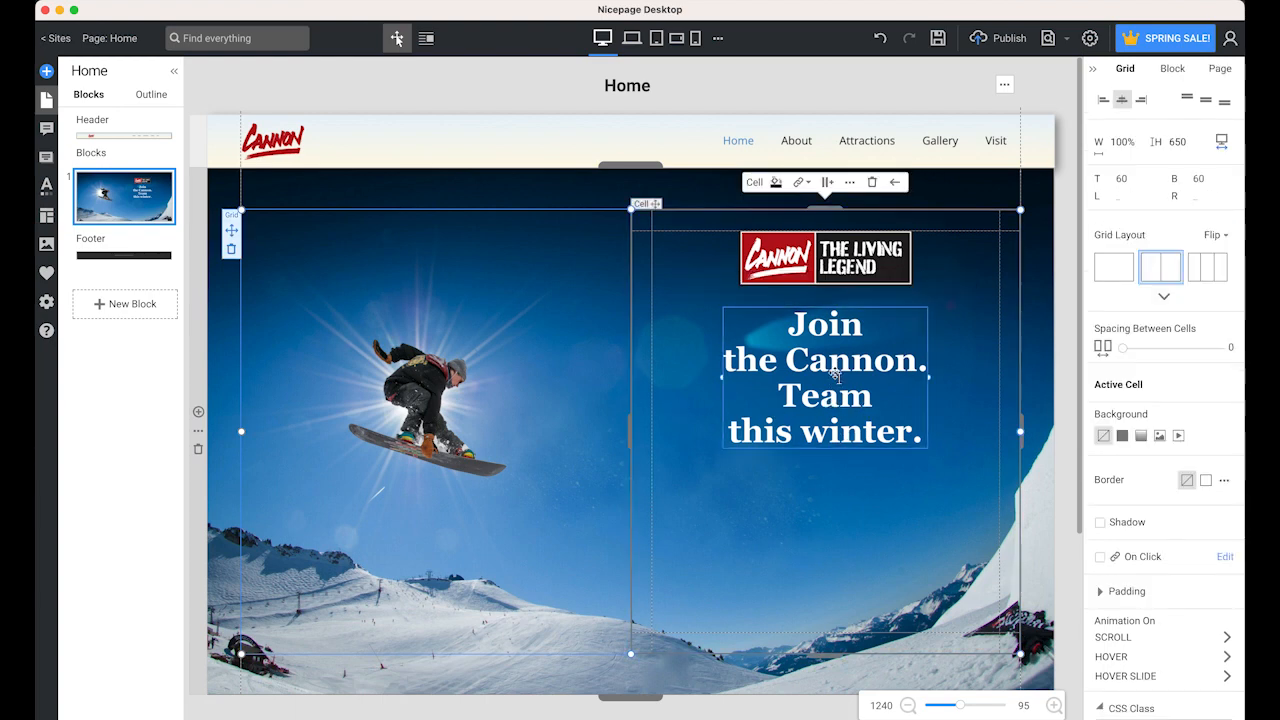
left_click_drag(835, 374, 888, 473)
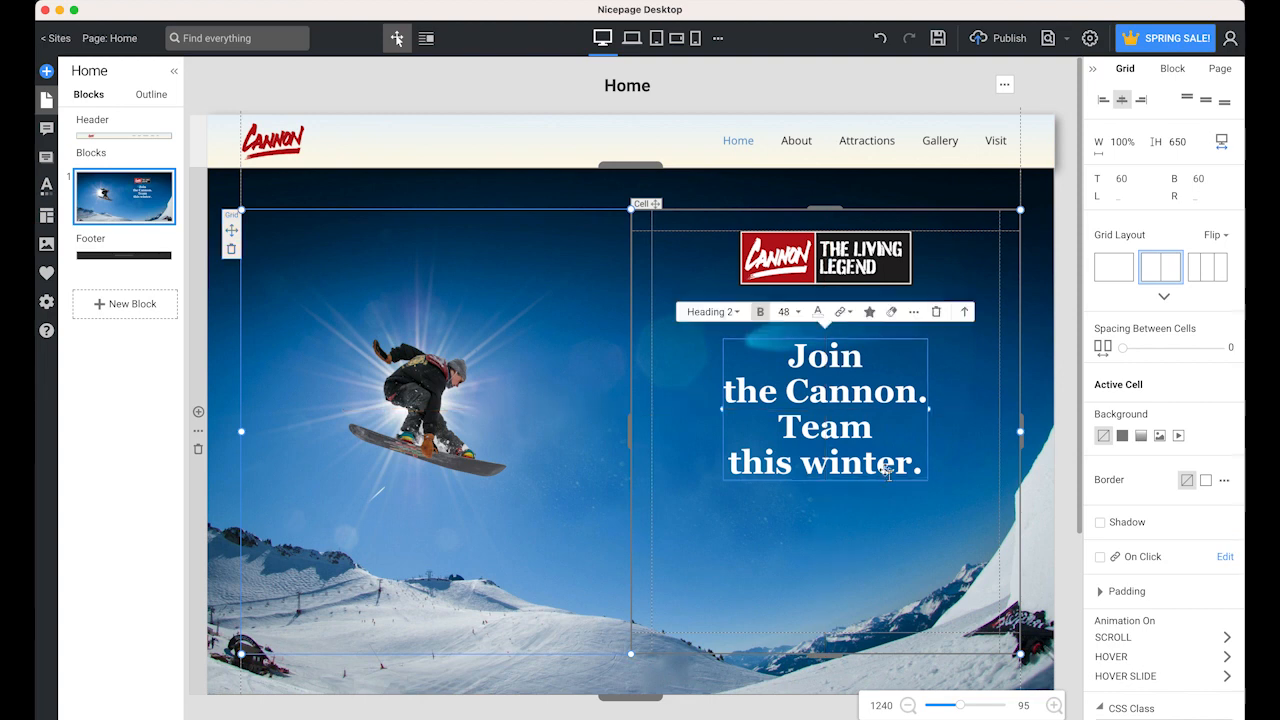
left_click(871, 534)
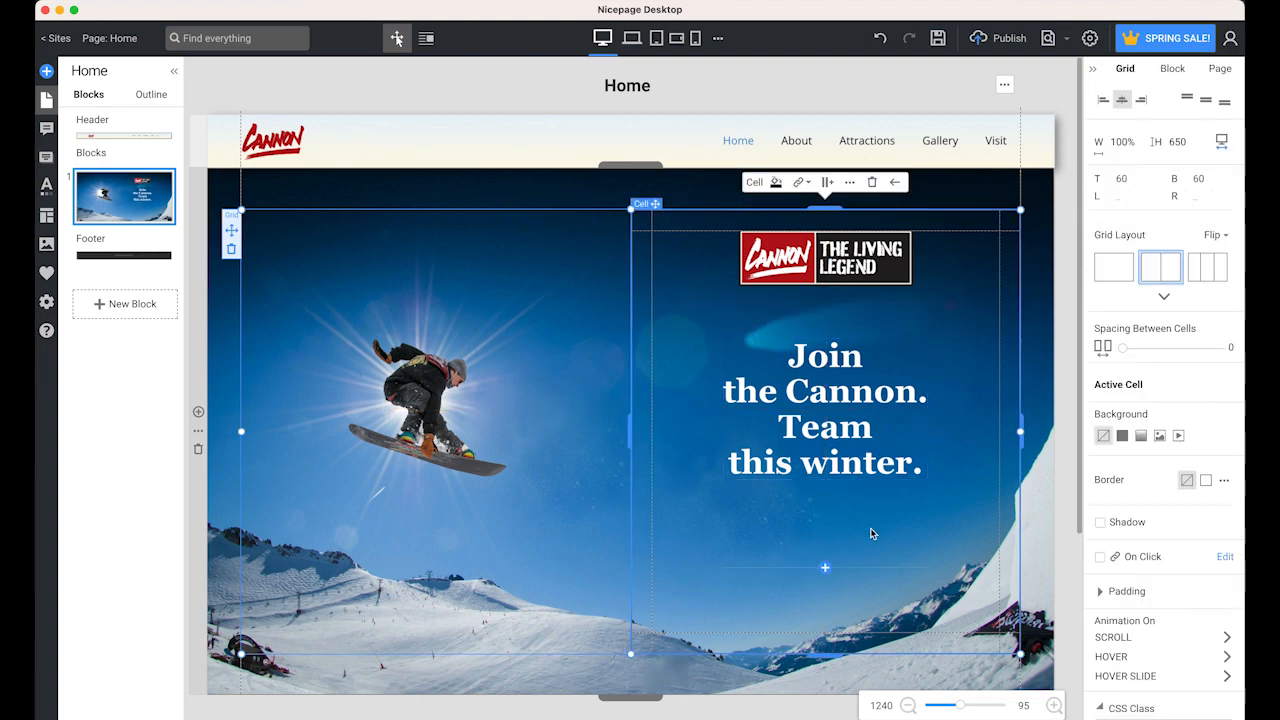
Step: Add the rounded outline button preset below the headline in the grid's right cell
left_click(826, 570)
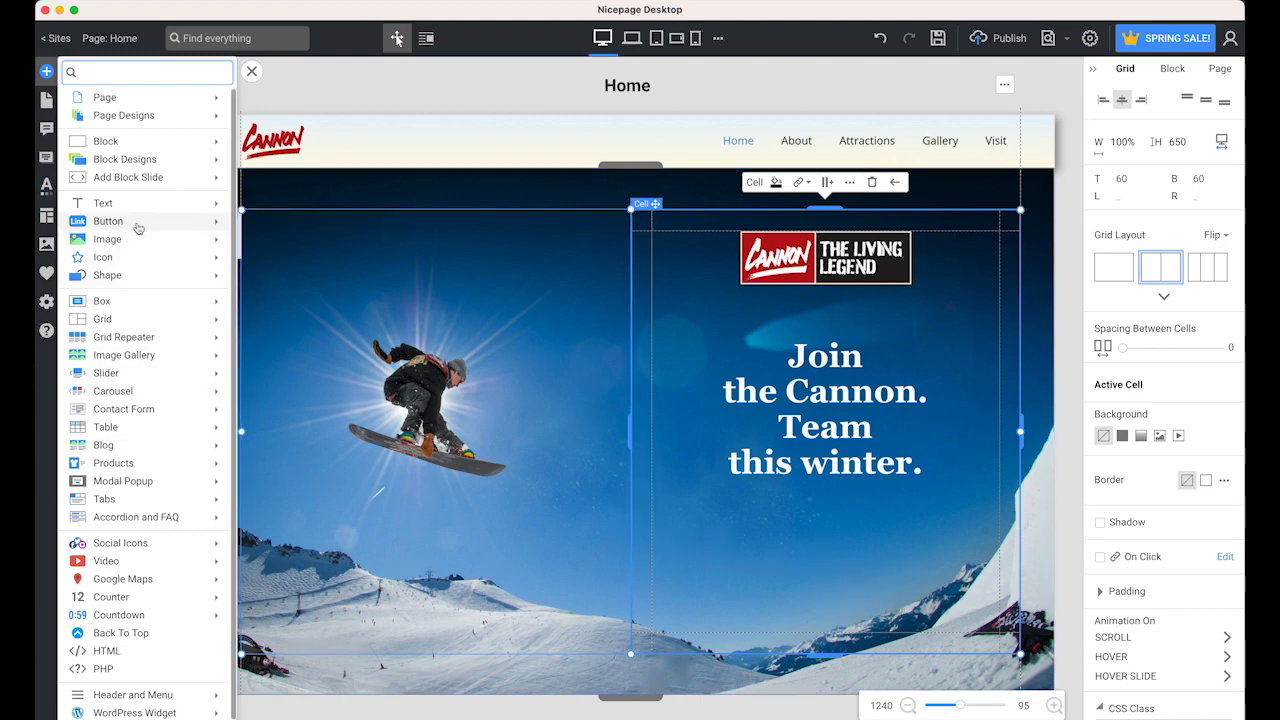
mouse_move(138, 228)
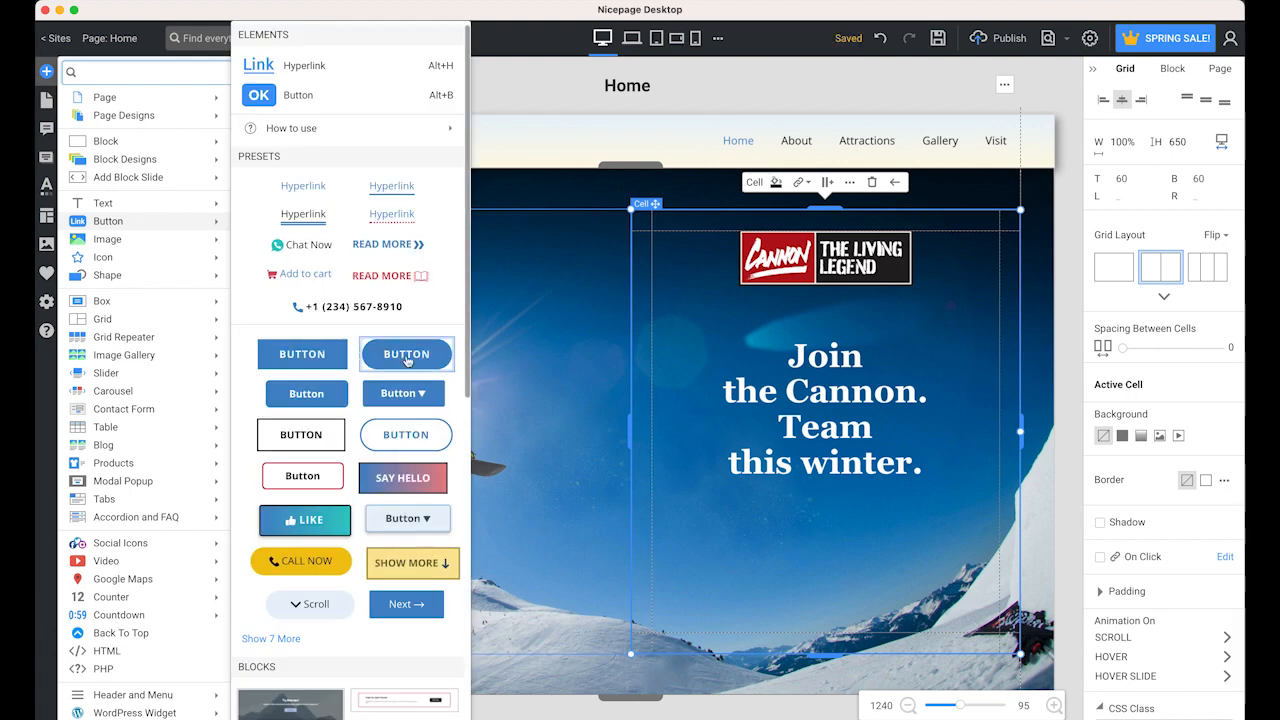
left_click(410, 440)
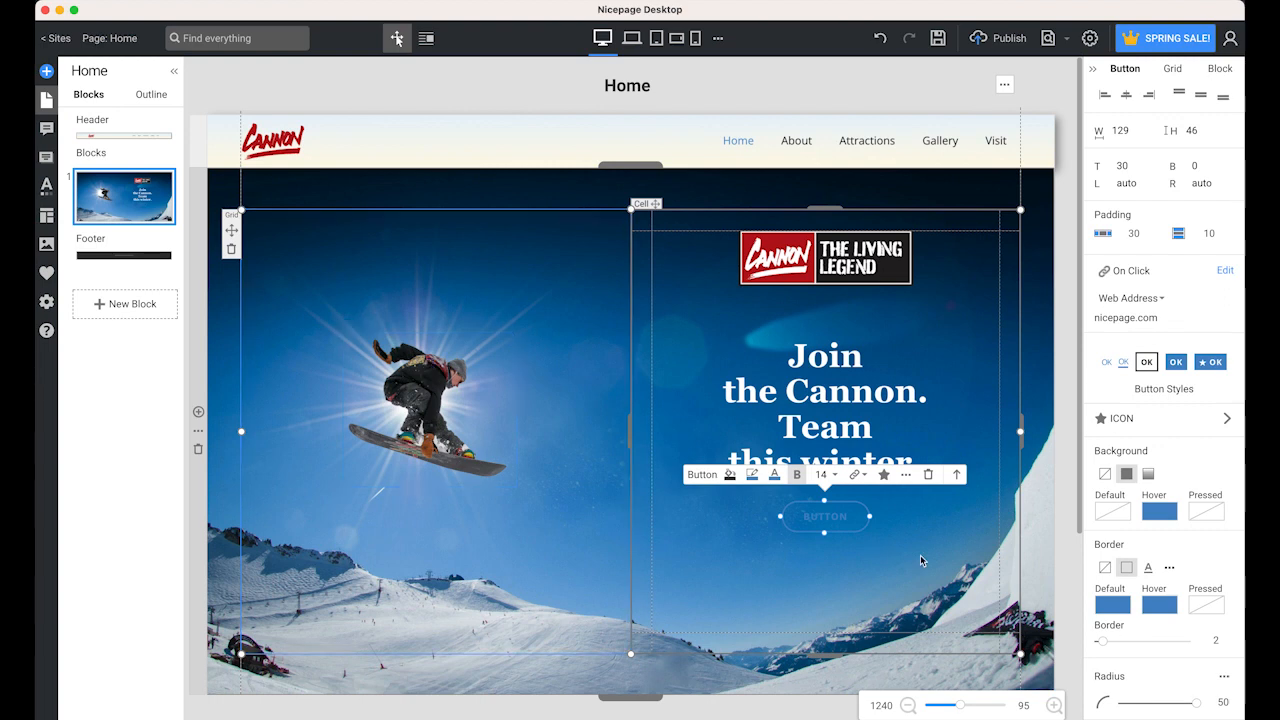
Step: Set the new button's default background colour to white
double_click(860, 526)
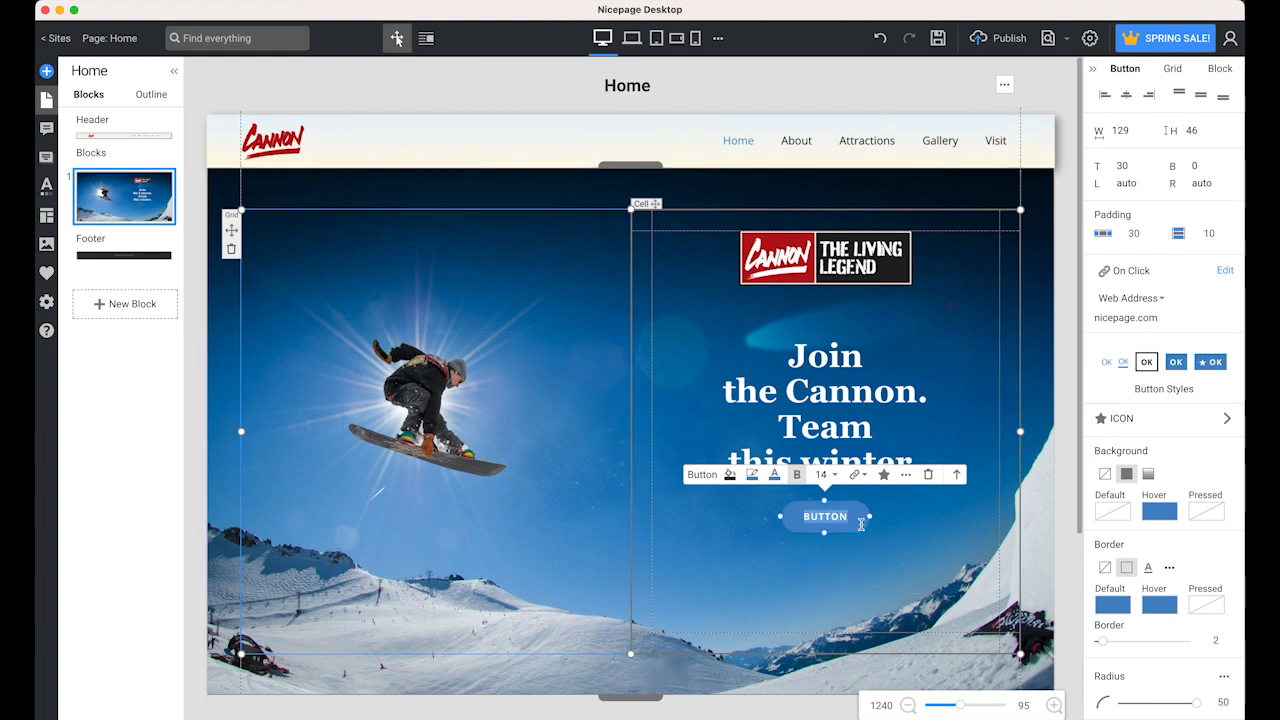
left_click(1115, 512)
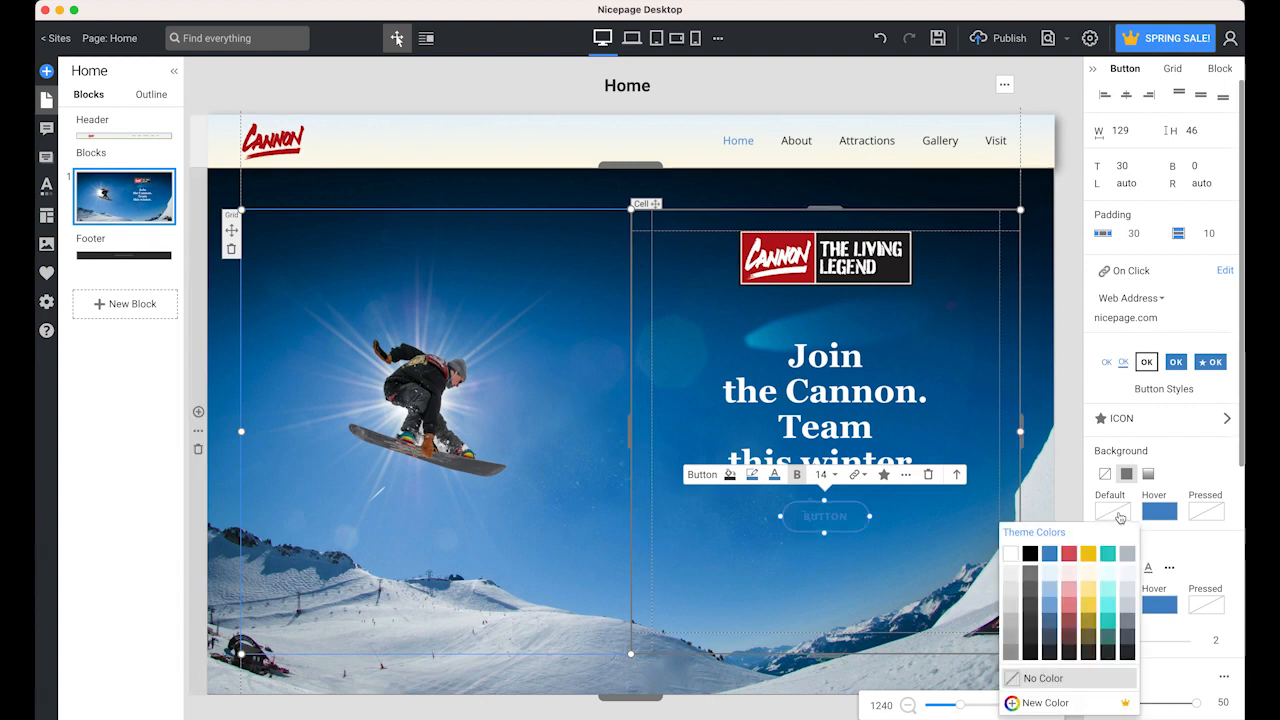
left_click(1009, 555)
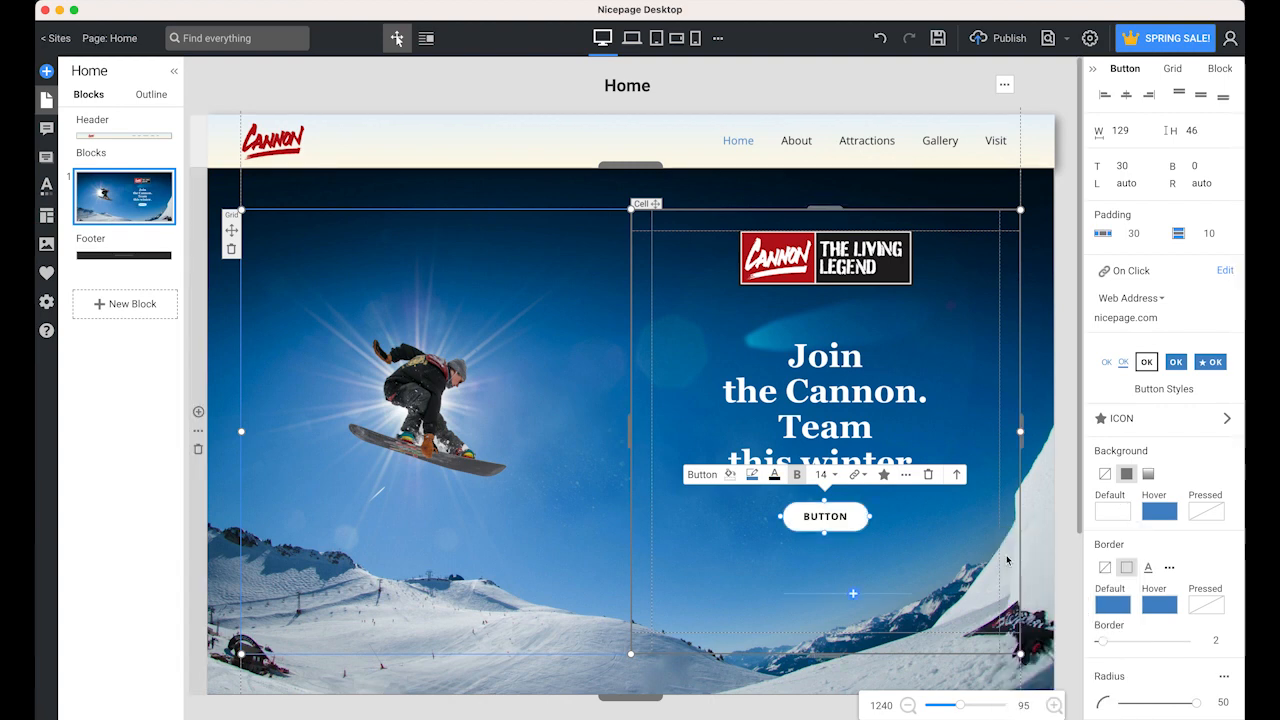
Step: Replace the button's label with "LEARN MORE"
double_click(832, 521)
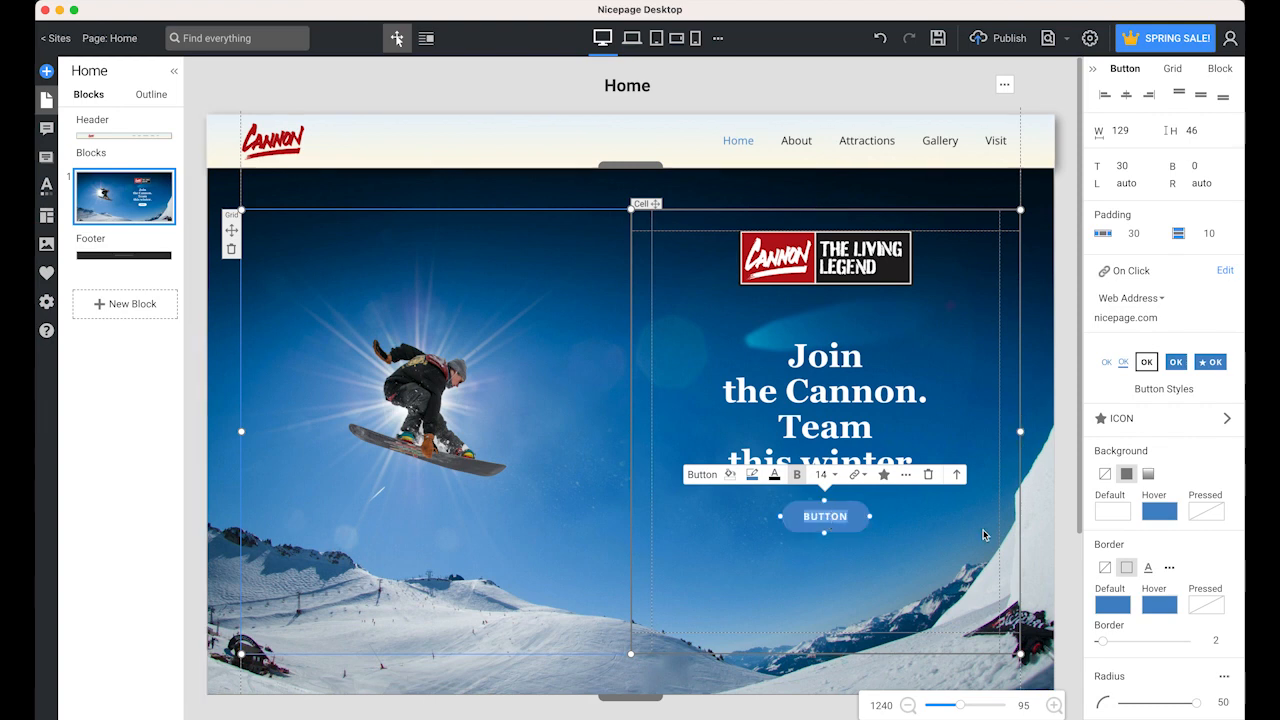
type("LEA")
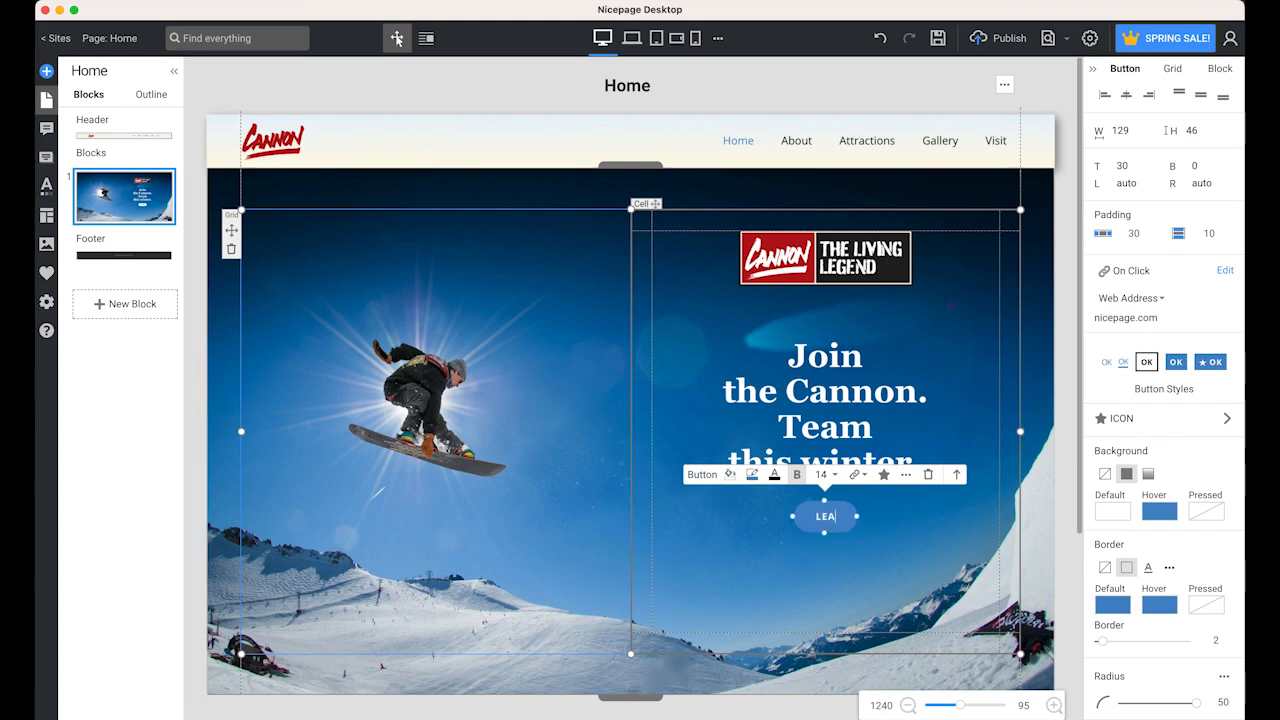
type("RN MO")
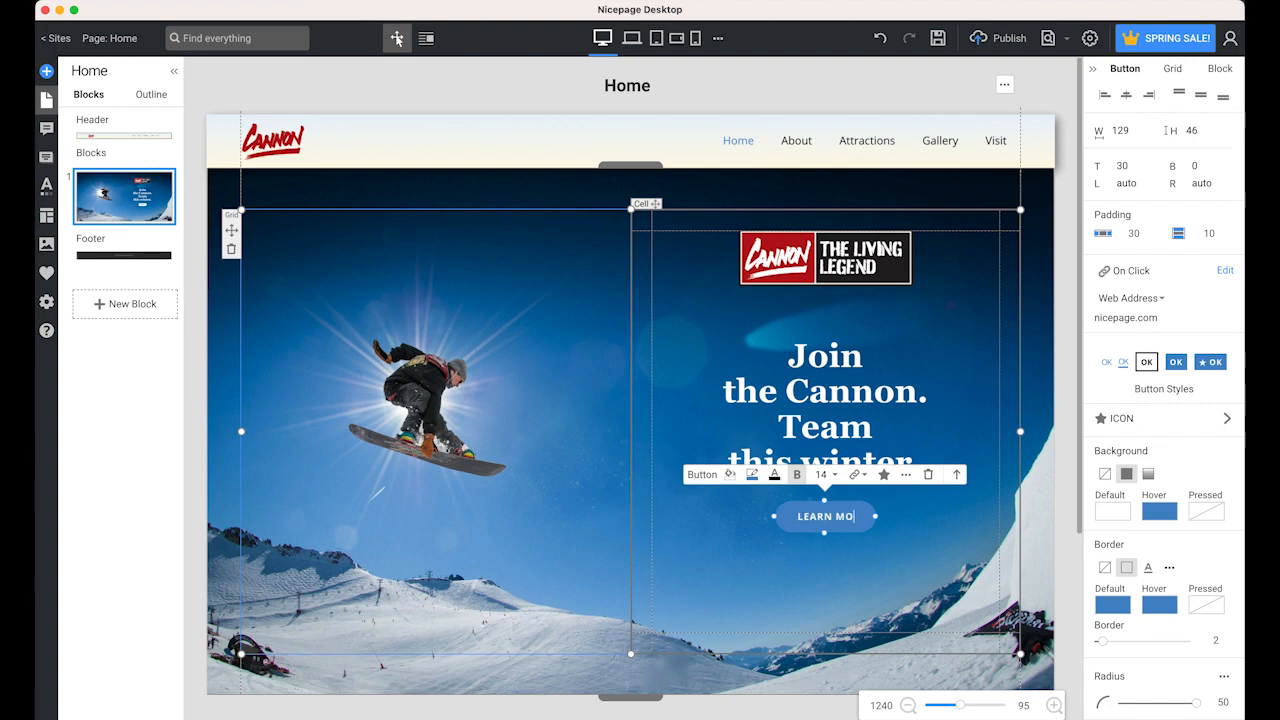
type("RE")
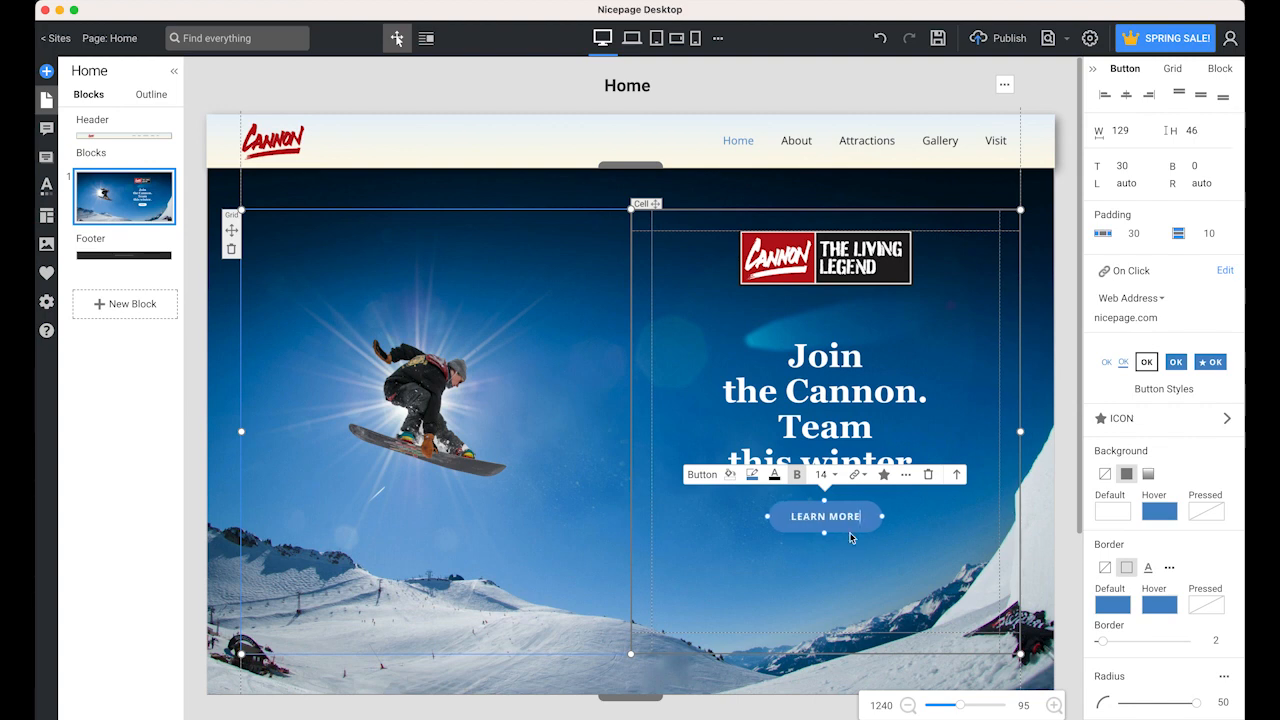
left_click(1110, 517)
left_click(938, 527)
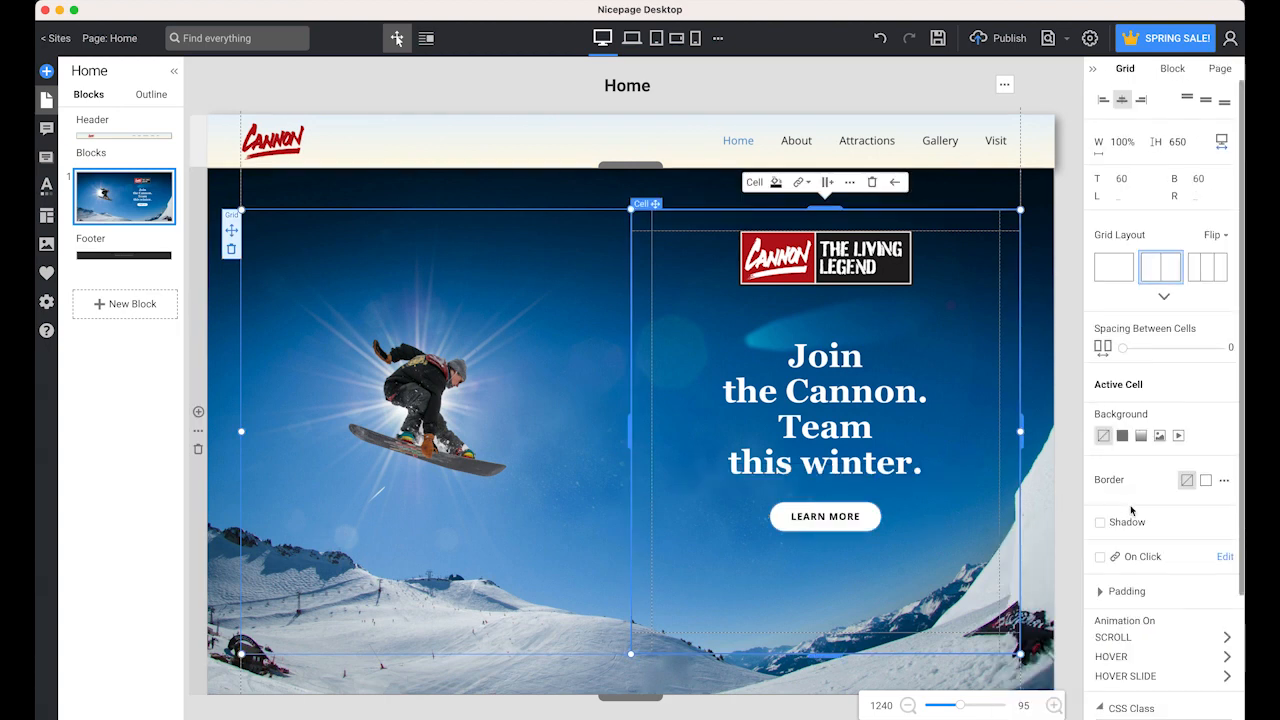
Step: Set the LEARN MORE button's hover background to a light yellow theme shade
left_click(862, 518)
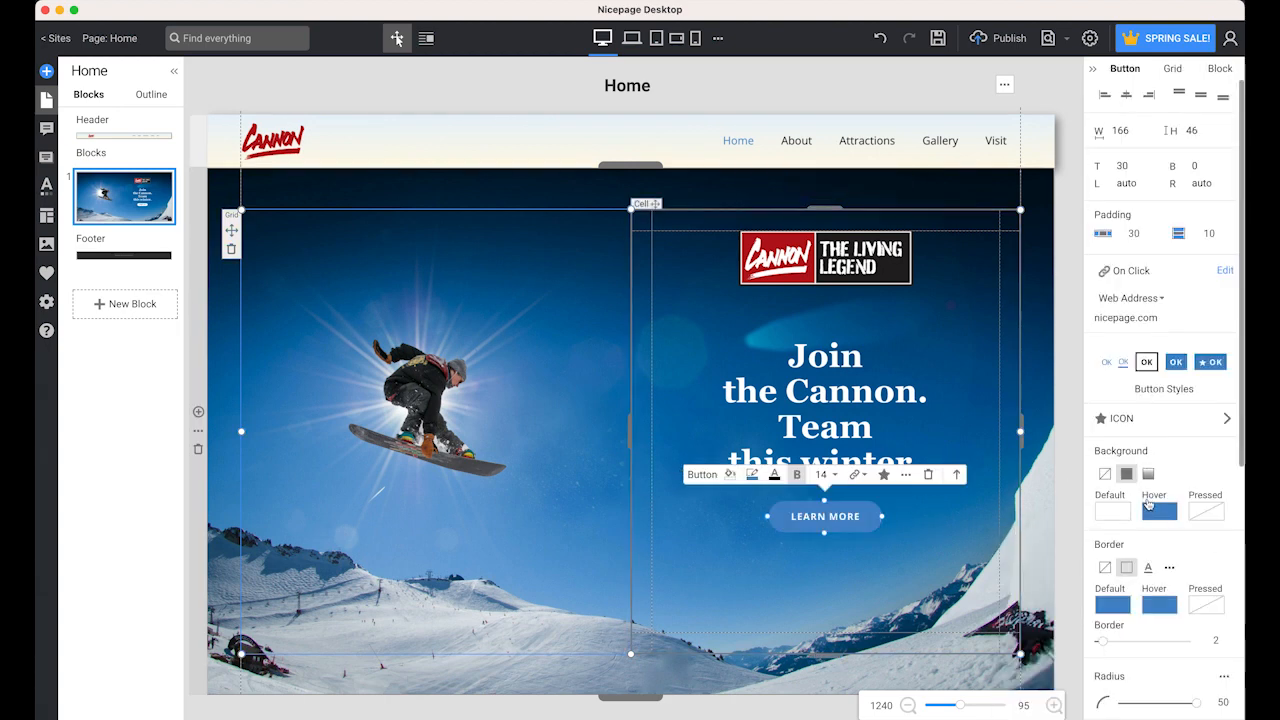
left_click(1160, 512)
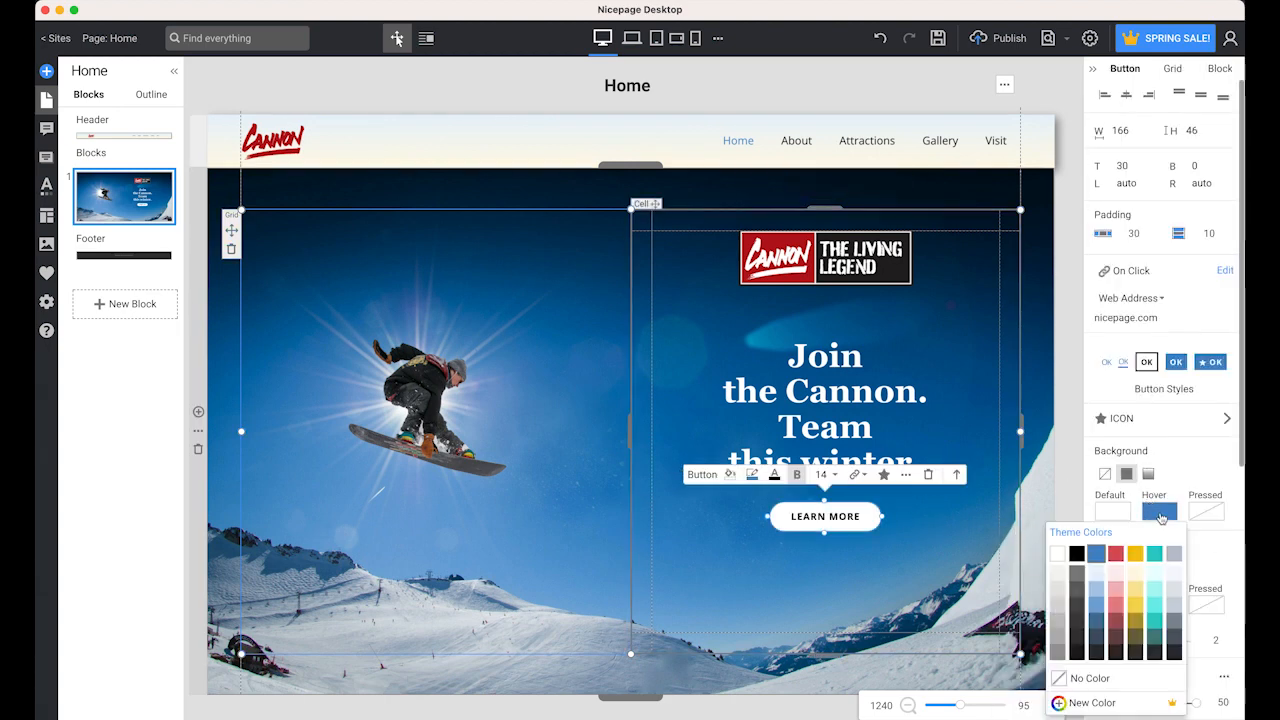
left_click(1134, 592)
left_click(924, 530)
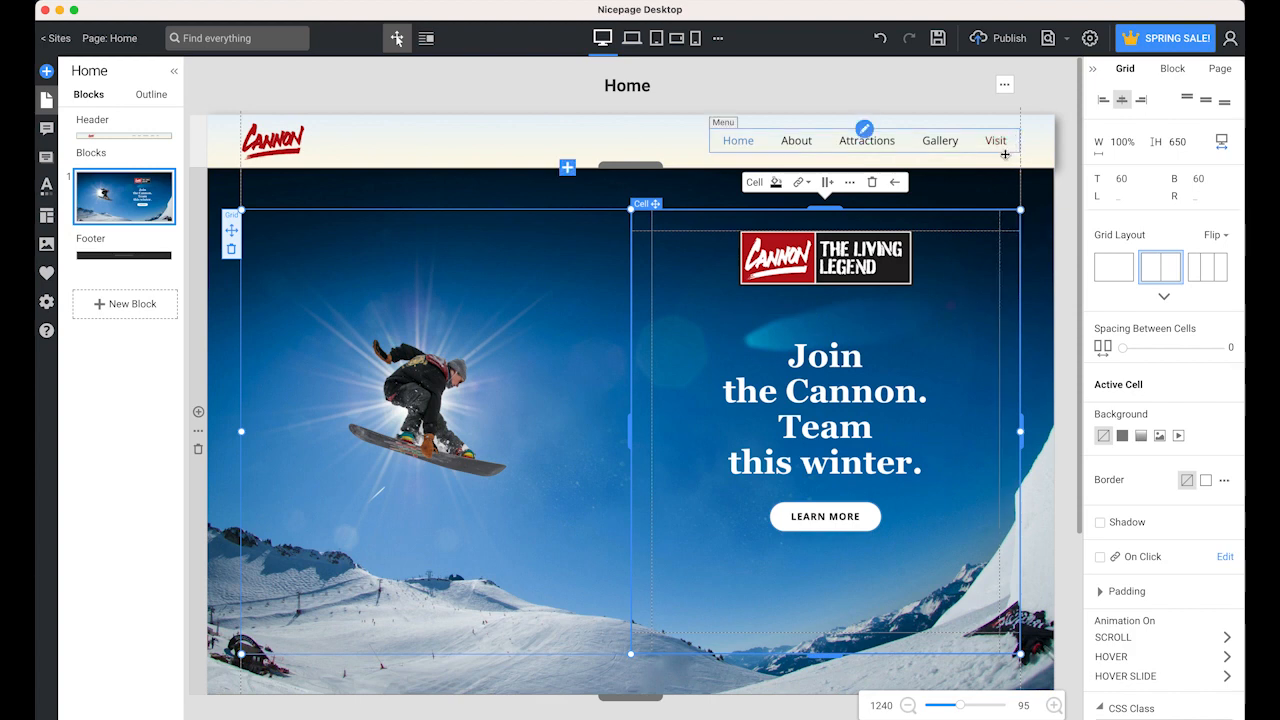
Step: Preview the page in Chrome, check its layout at phone width and desktop width, and return to Nicepage
left_click(1066, 40)
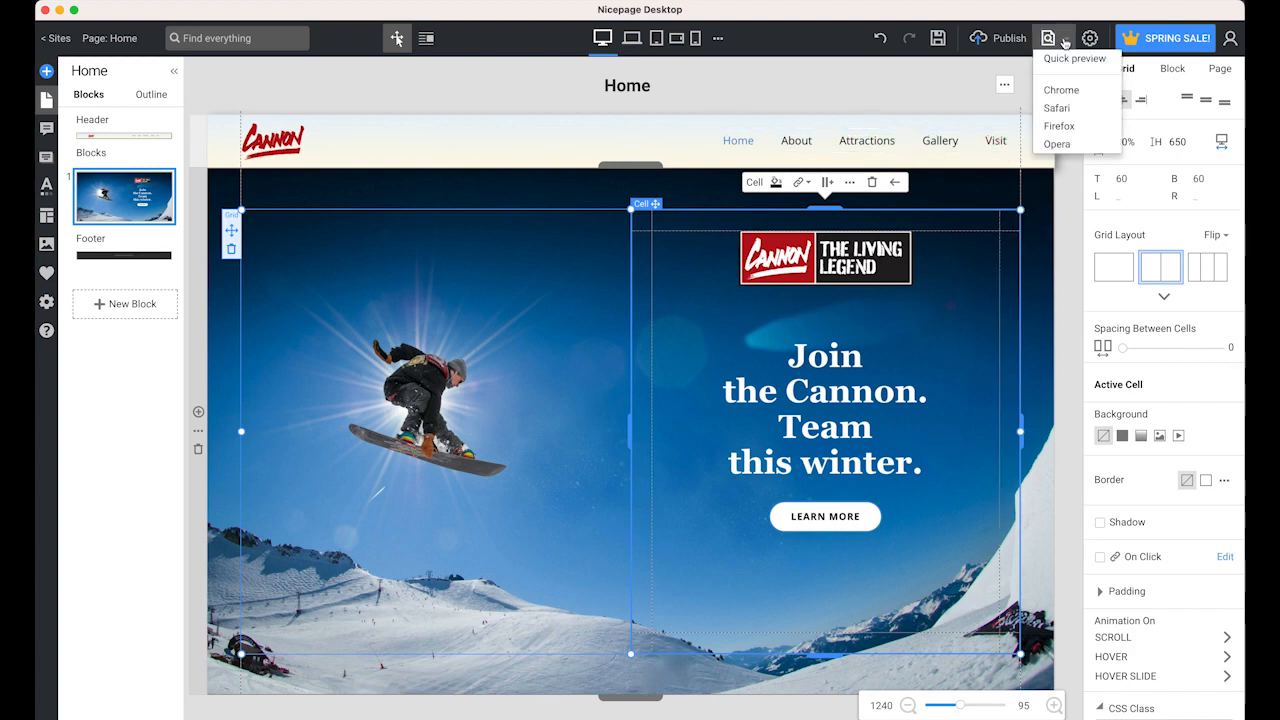
left_click(1064, 91)
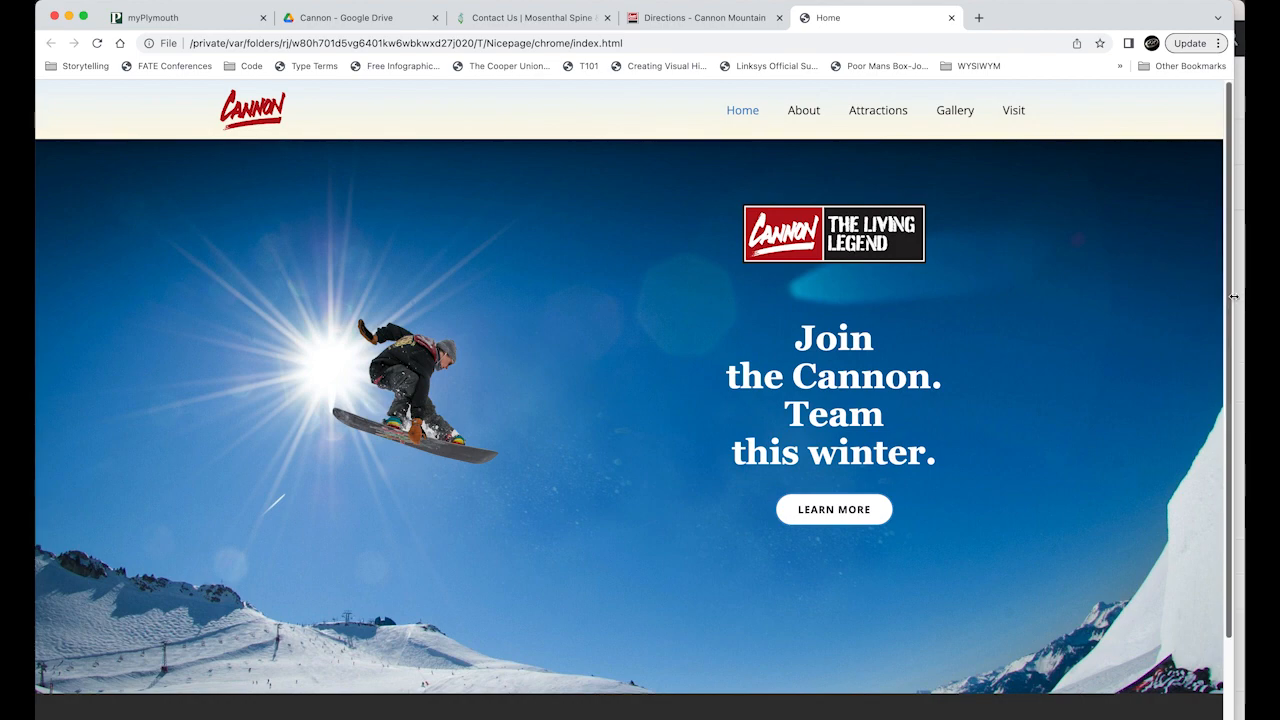
left_click_drag(1234, 296, 283, 271)
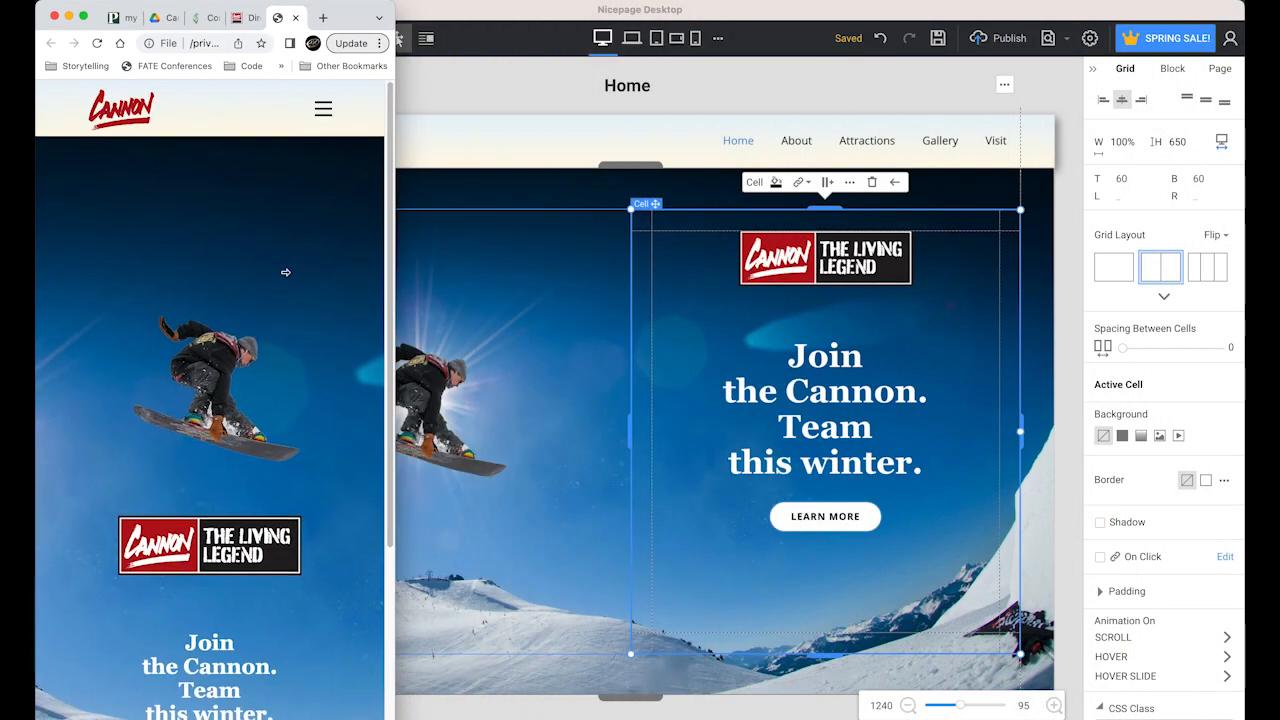
scroll(328, 286, "down", 5)
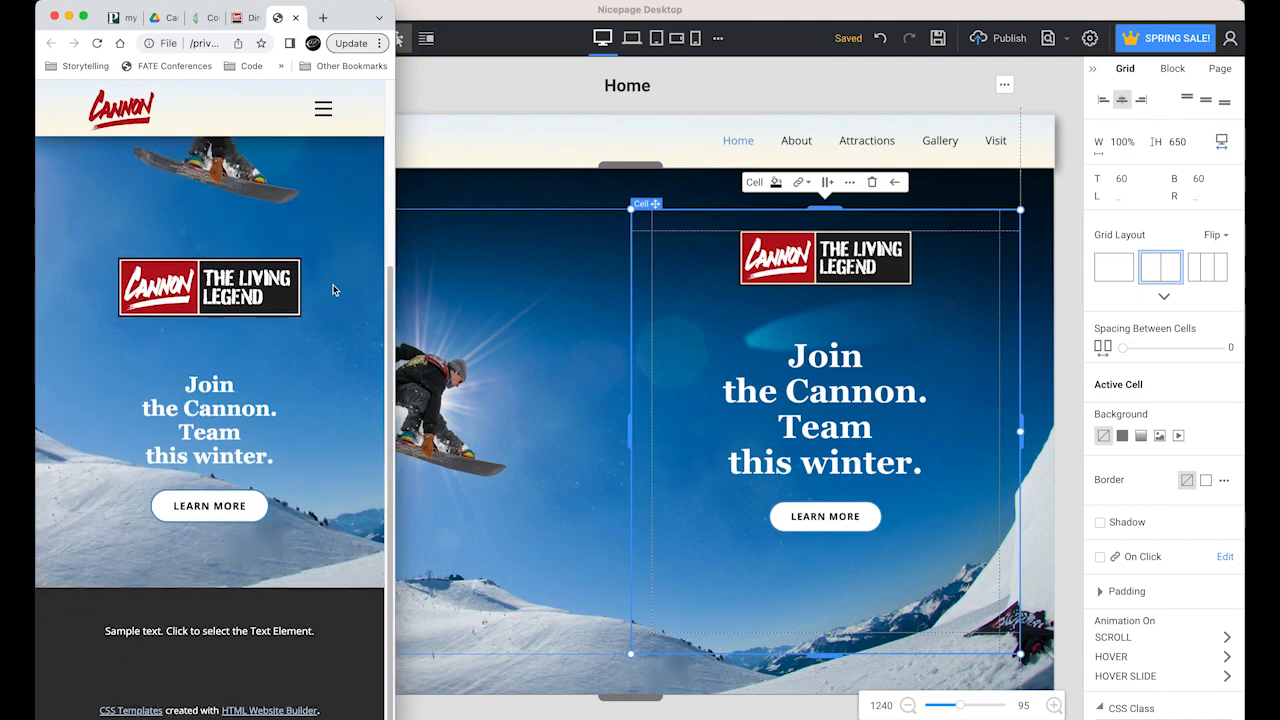
scroll(334, 289, "up", 5)
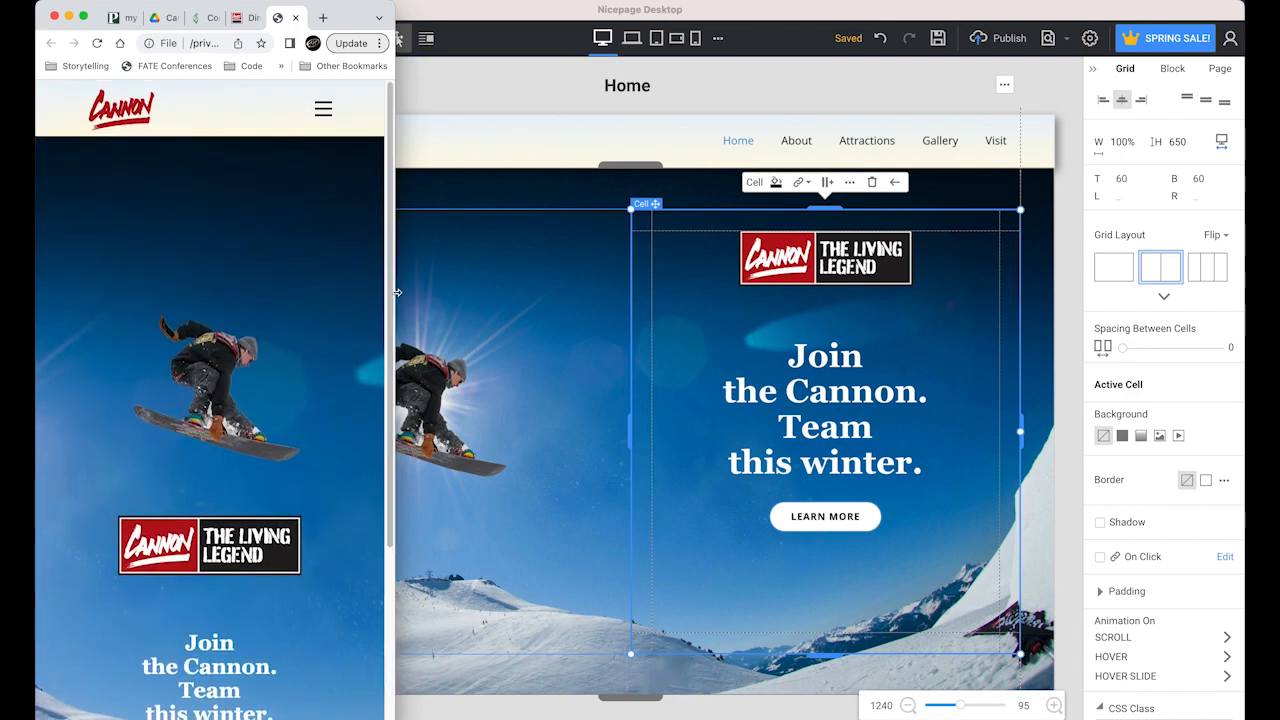
left_click_drag(397, 292, 1181, 379)
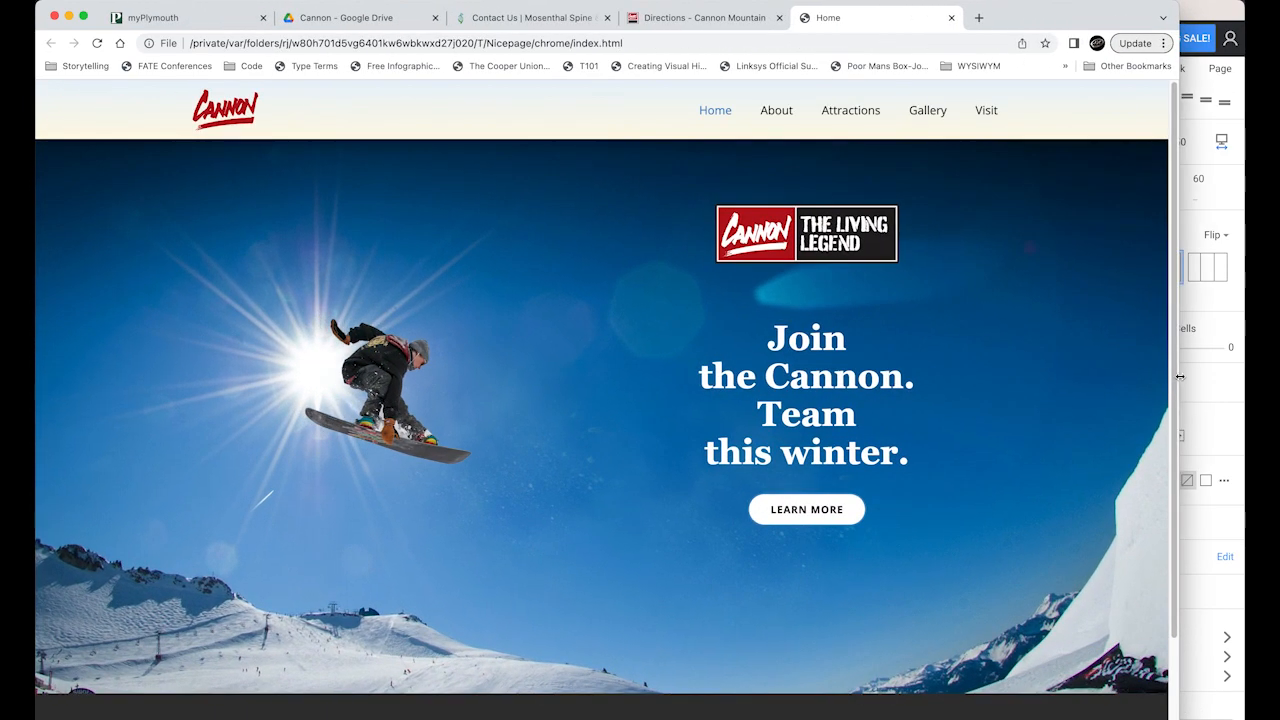
left_click(1228, 433)
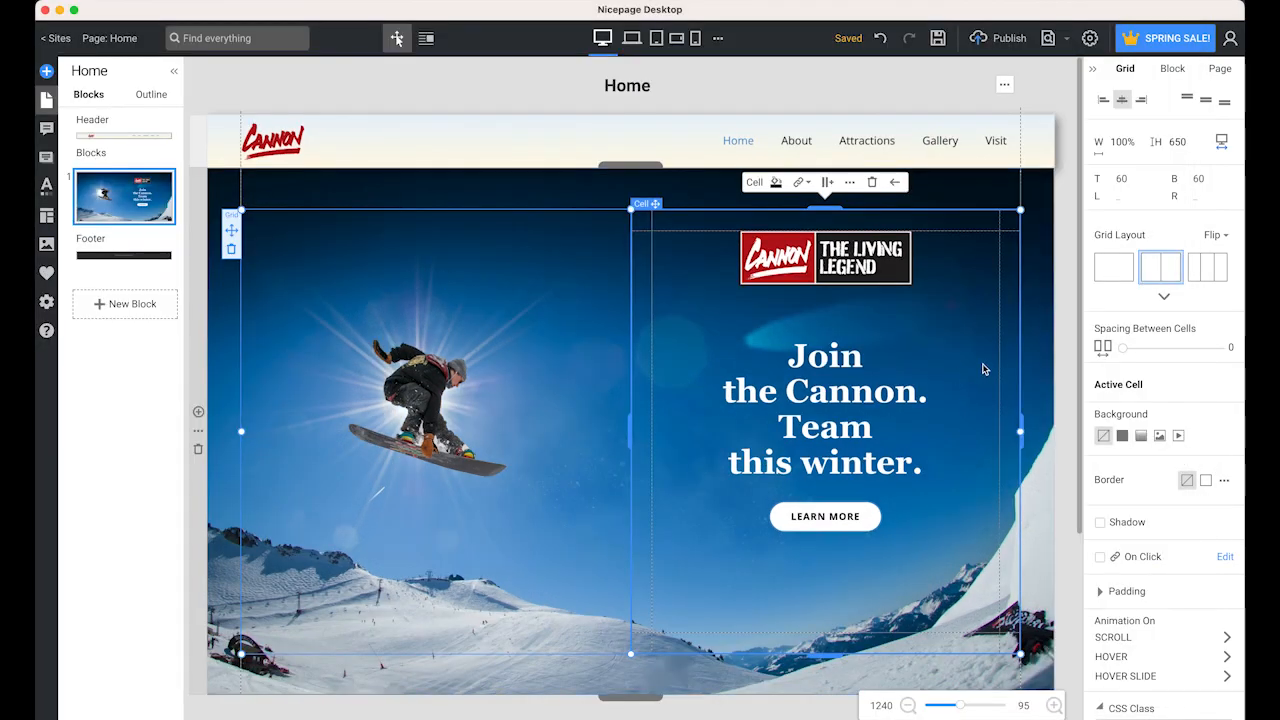
Step: Add a Grid Repeater block with three icon, heading and text columns between the hero block and the footer
scroll(985, 367, "down", 2)
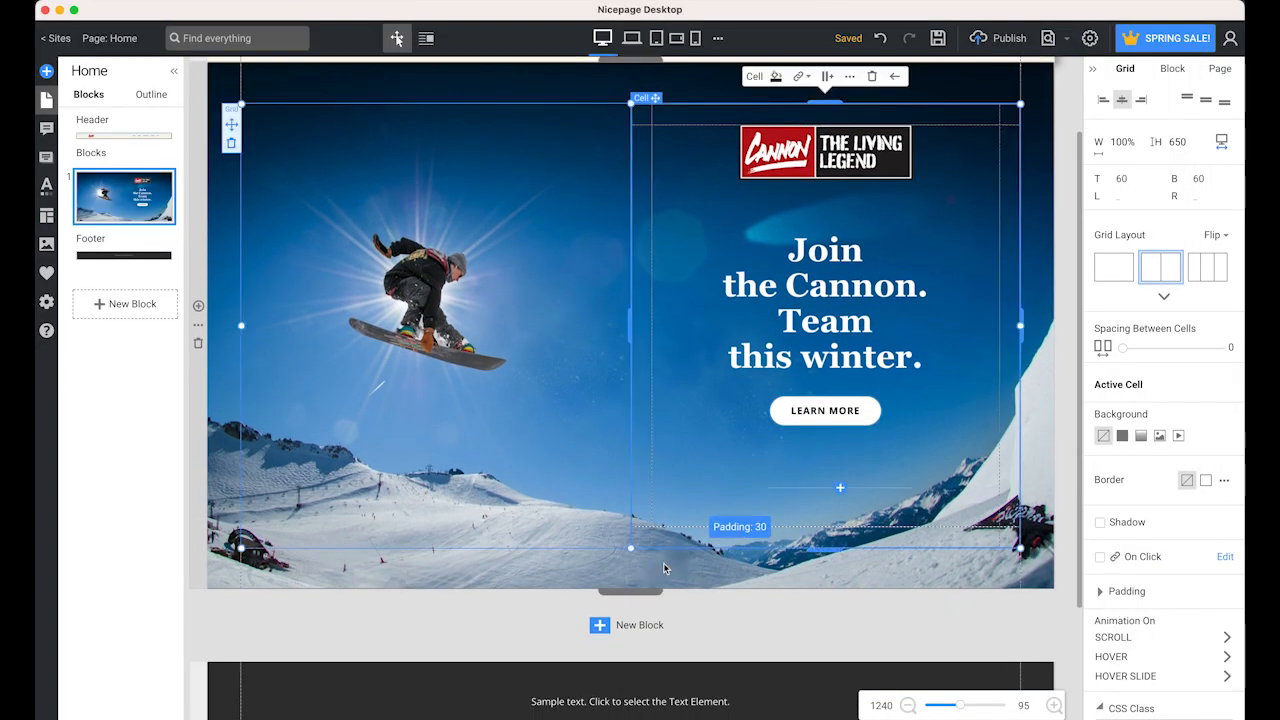
left_click(600, 628)
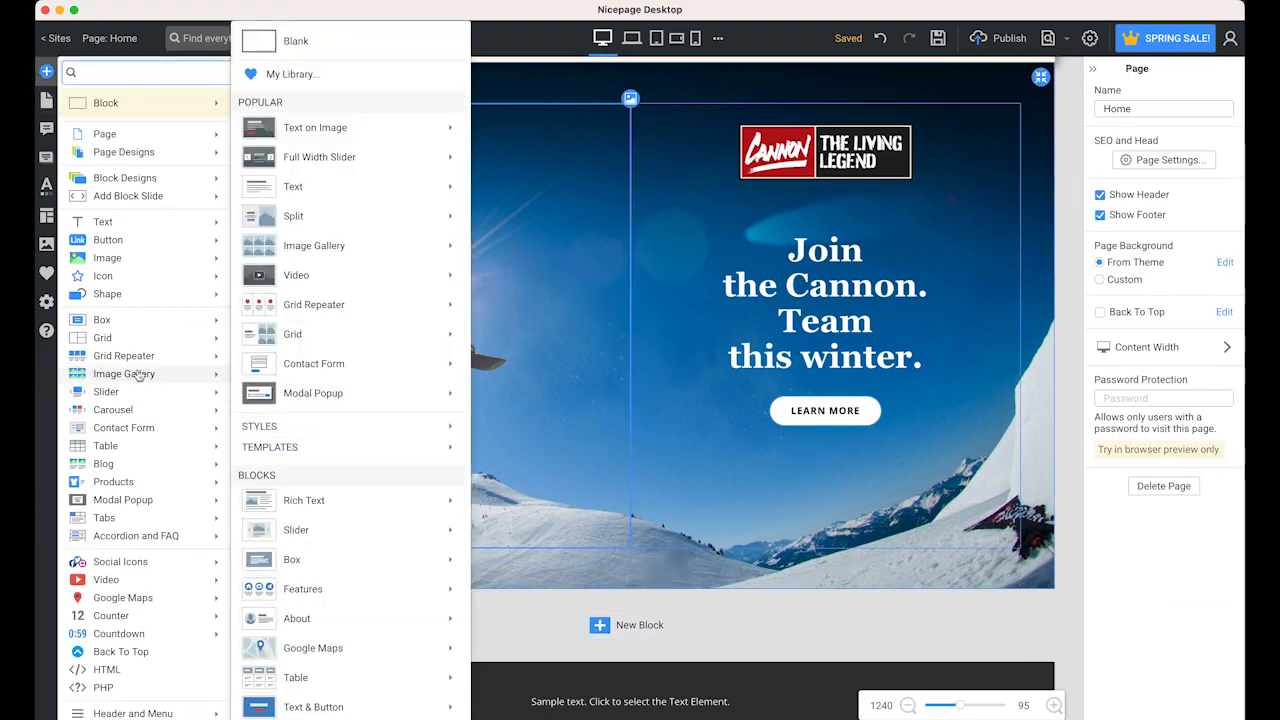
mouse_move(136, 373)
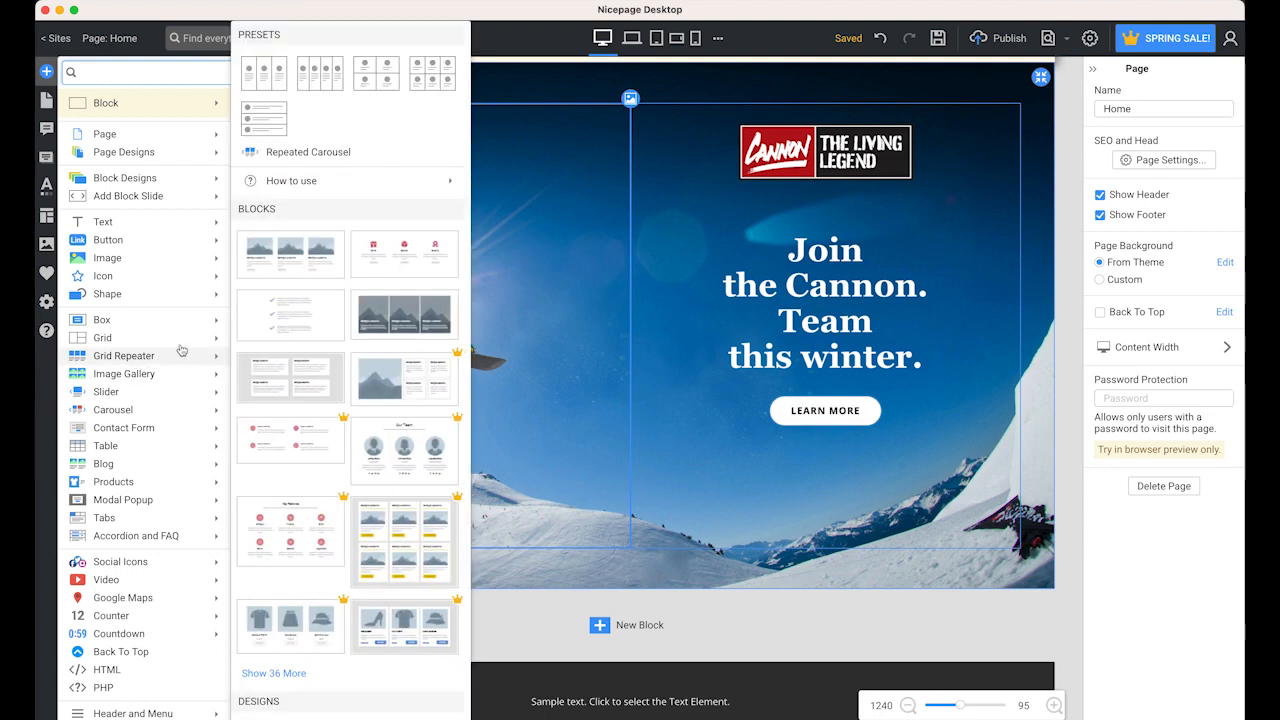
left_click(434, 261)
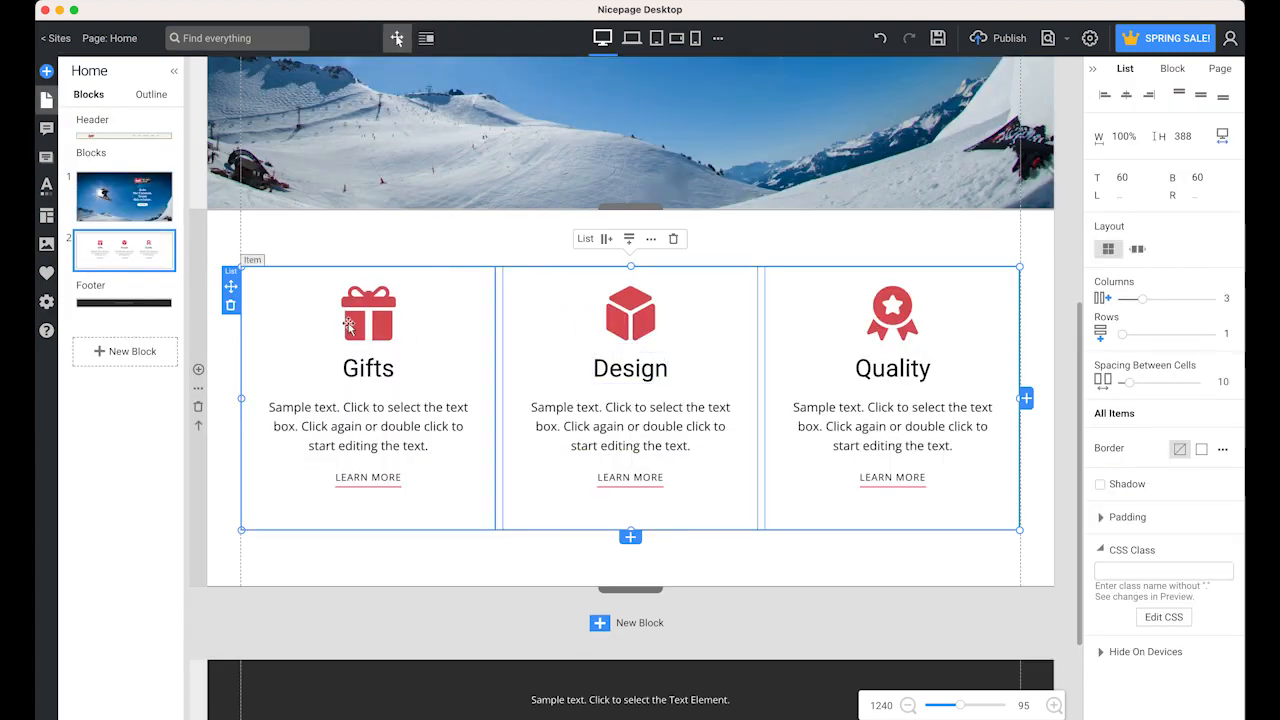
Step: Move the three-column list up to its block's upper edge and shorten the block to end at the list
left_click_drag(230, 286, 232, 232)
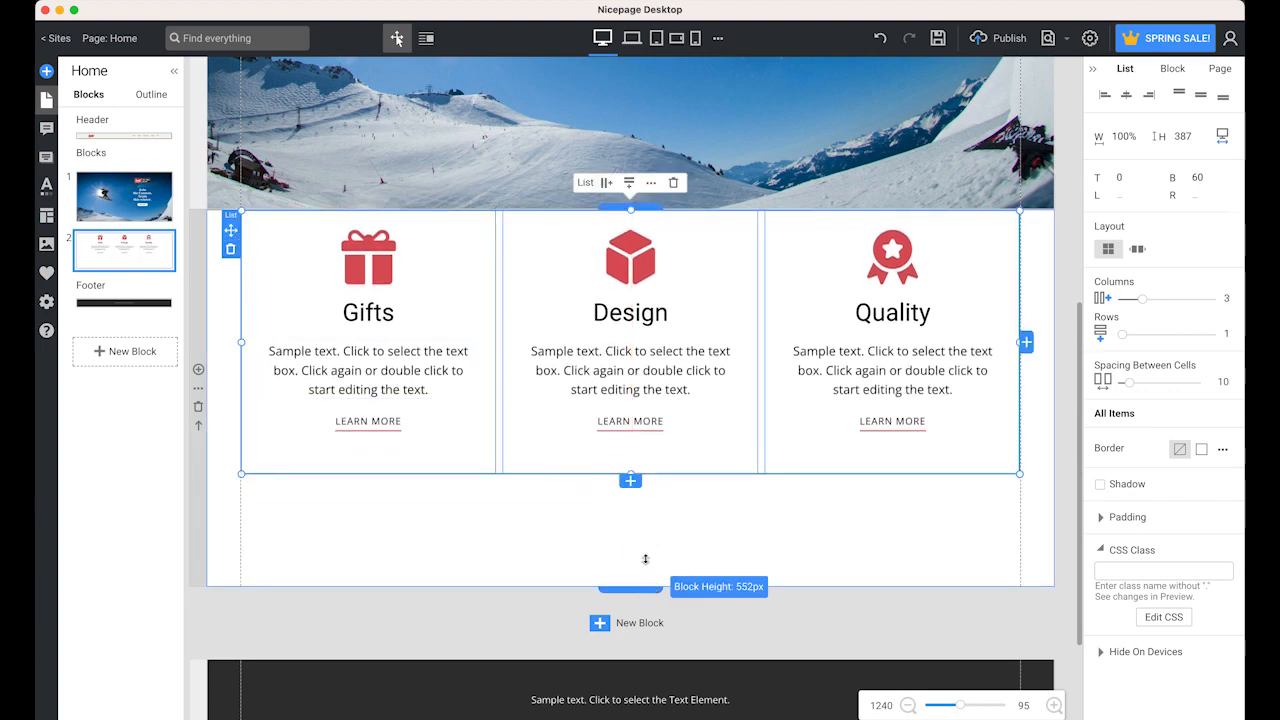
left_click_drag(645, 559, 656, 478)
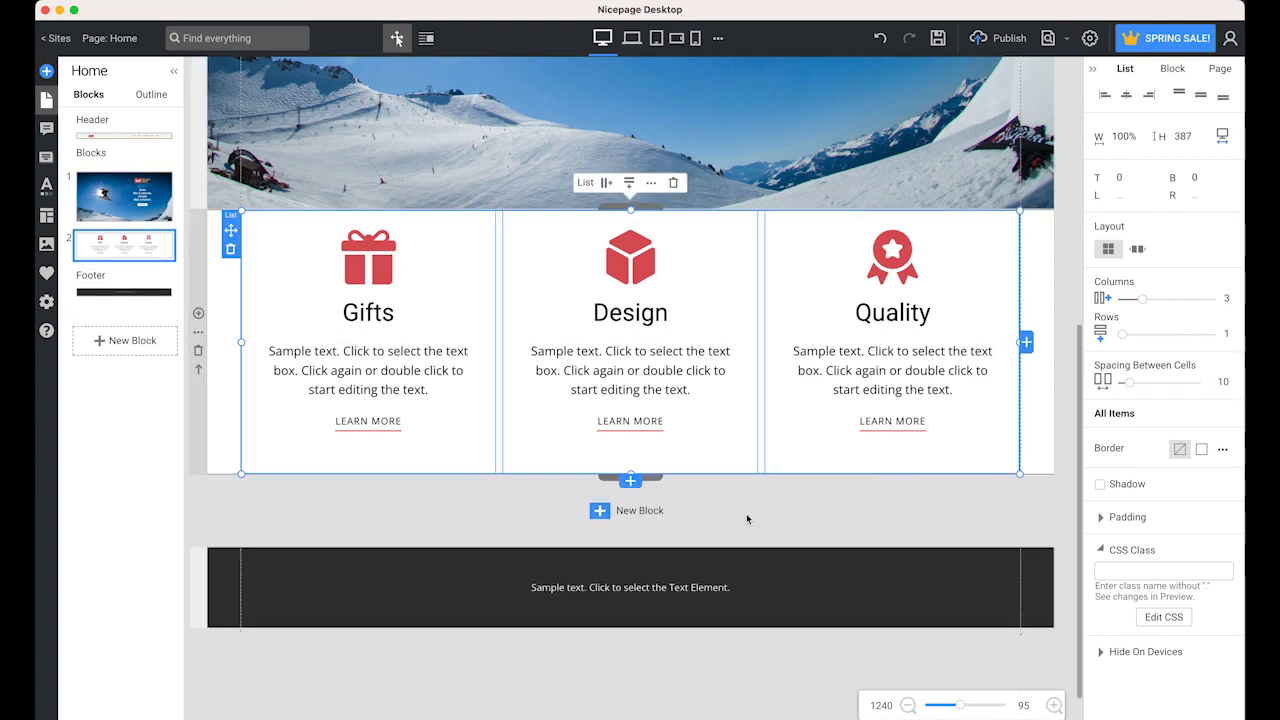
Step: Replace the first column's gift icon with the linear cloud icon and change its heading to "Weather"
left_click(361, 263)
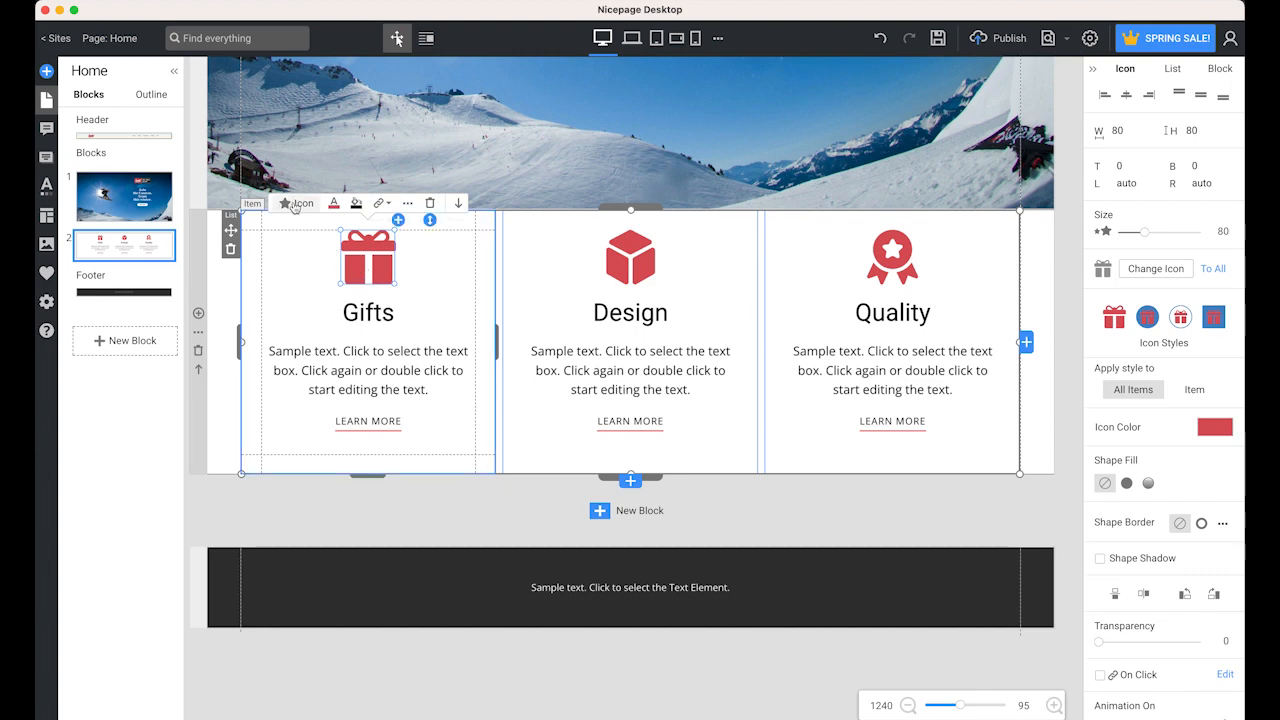
left_click(295, 205)
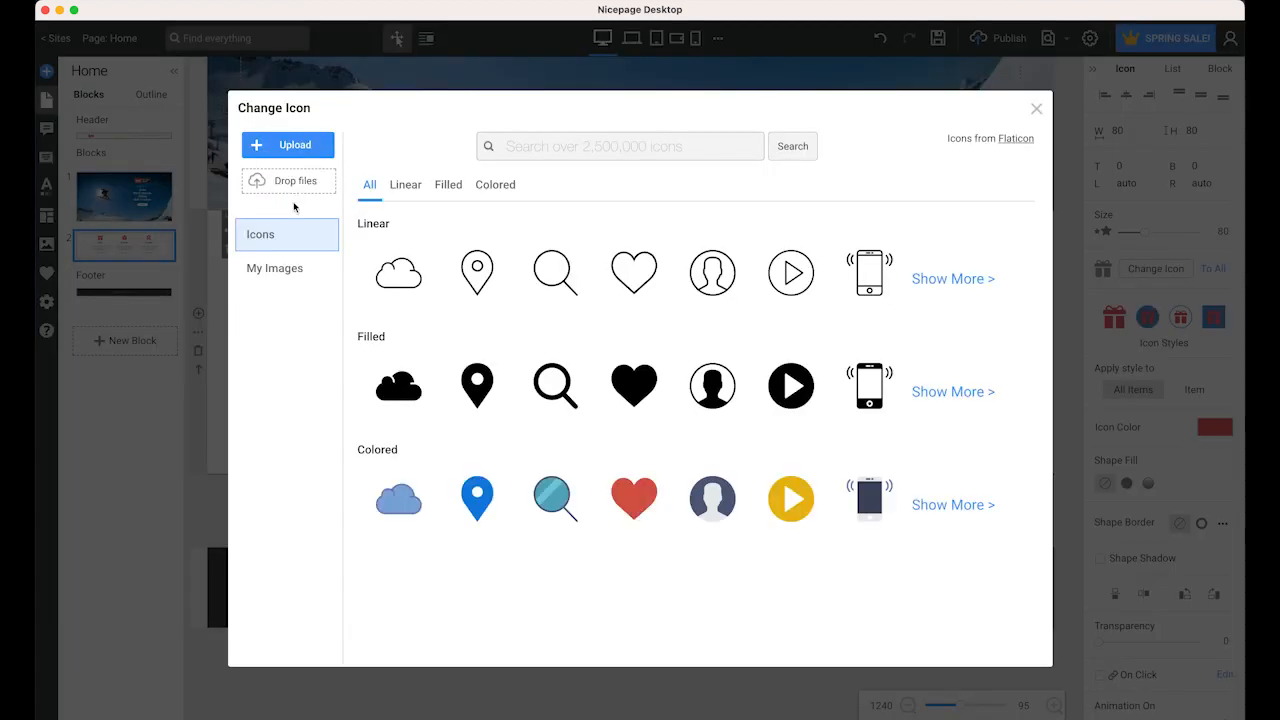
left_click(407, 194)
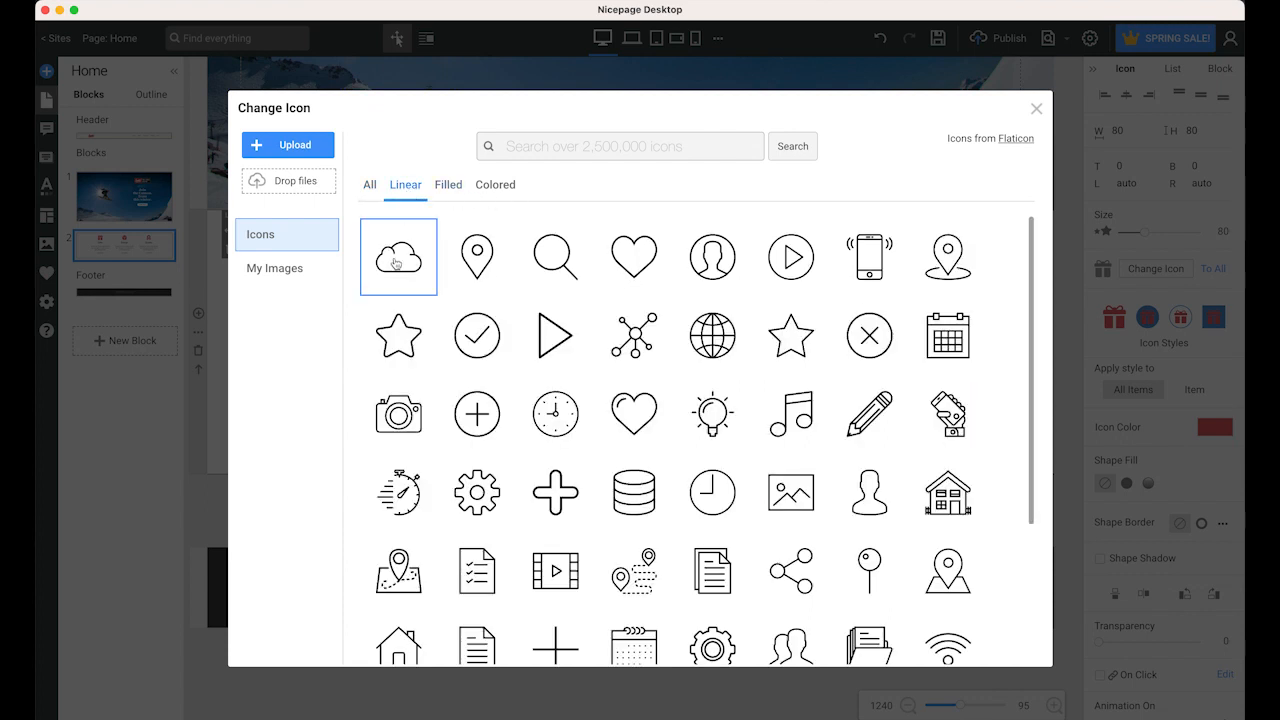
left_click(397, 260)
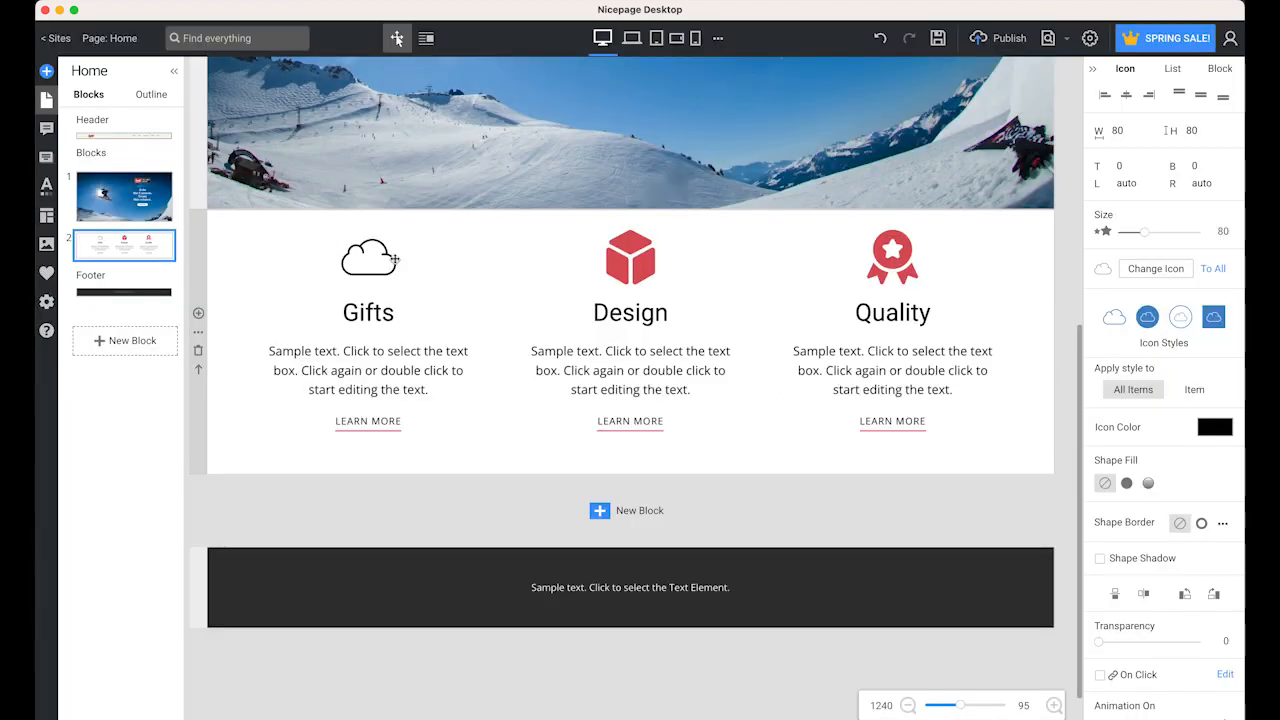
left_click(371, 316)
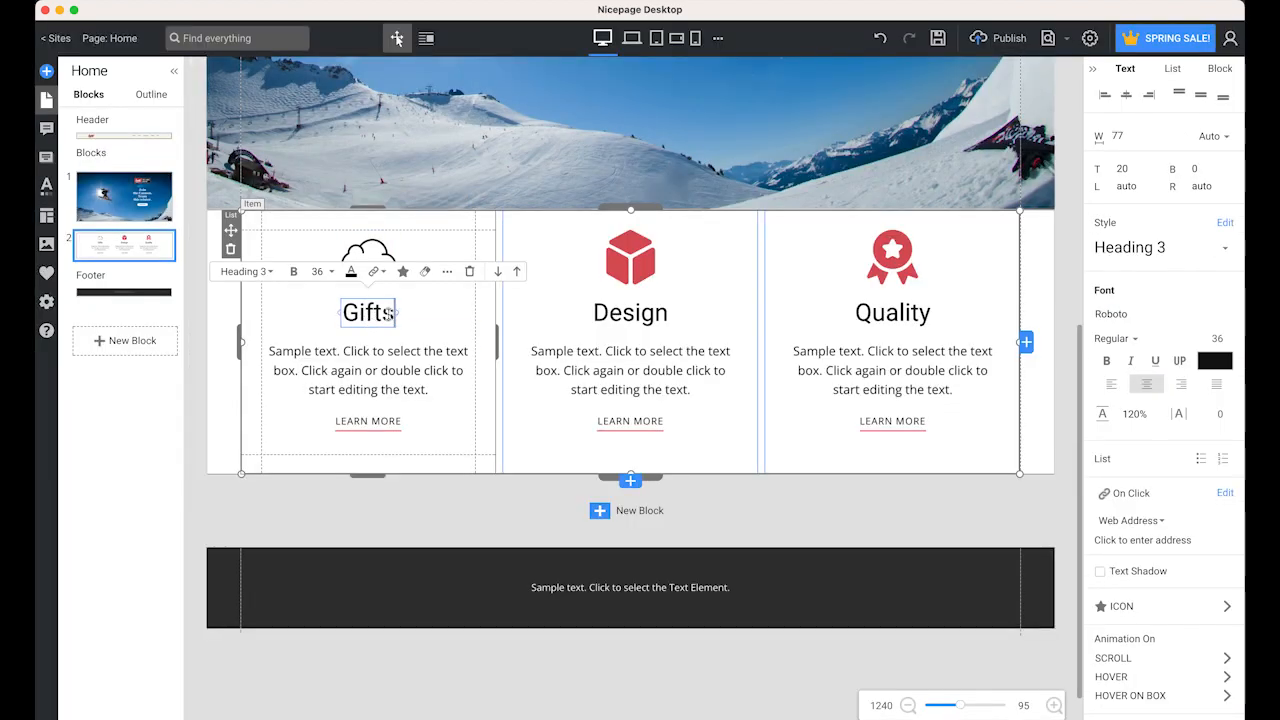
double_click(390, 313)
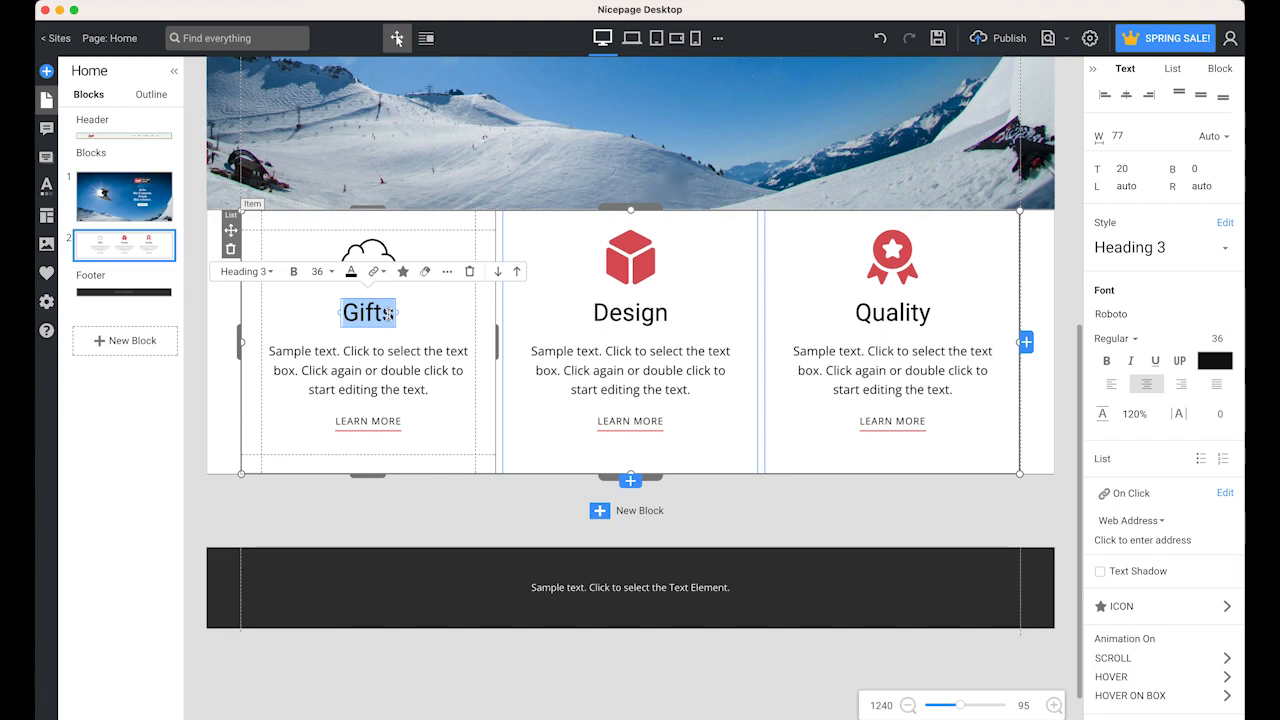
type("Weather")
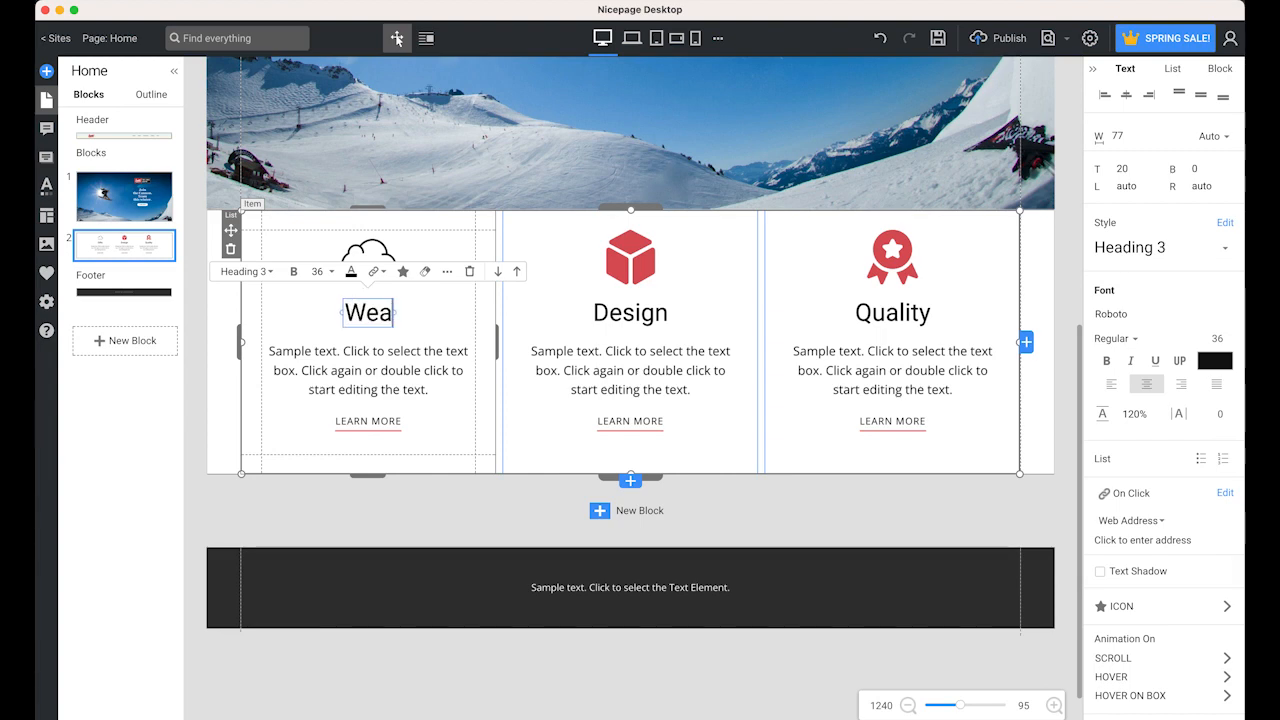
Step: Replace the second column's cube icon with the linear map pin icon and change its heading to "Location"
left_click(642, 270)
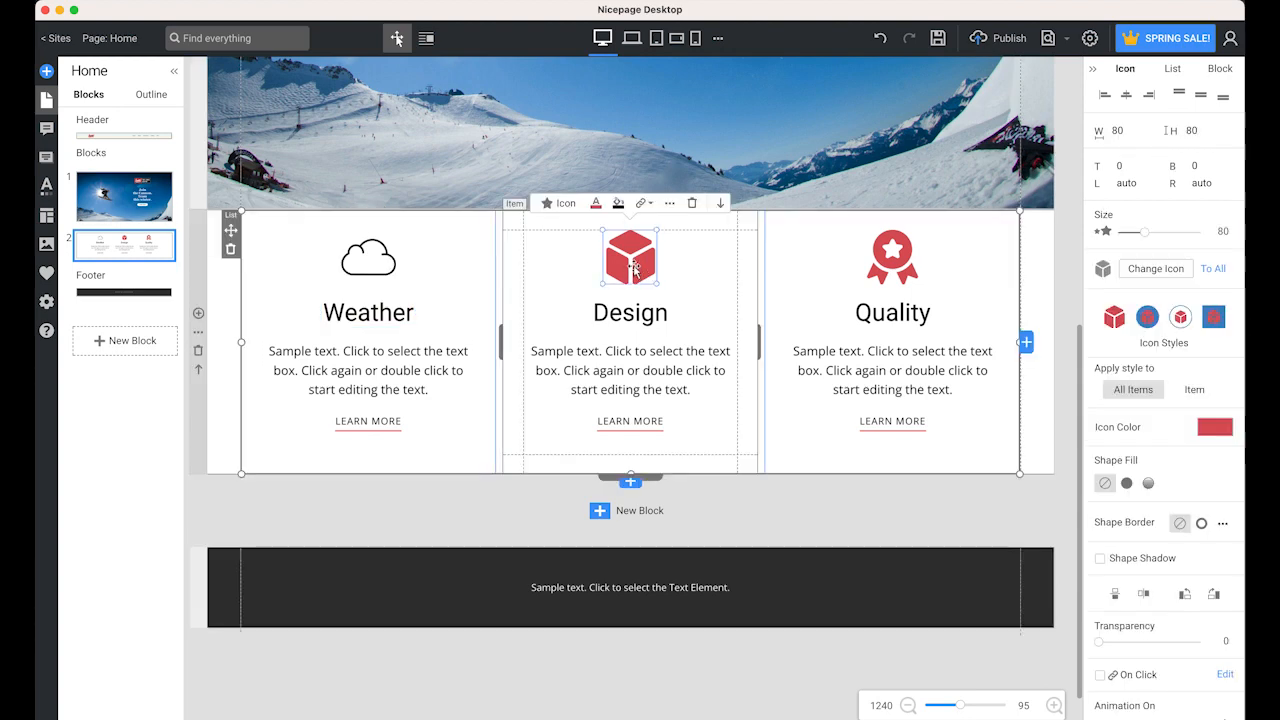
left_click(560, 204)
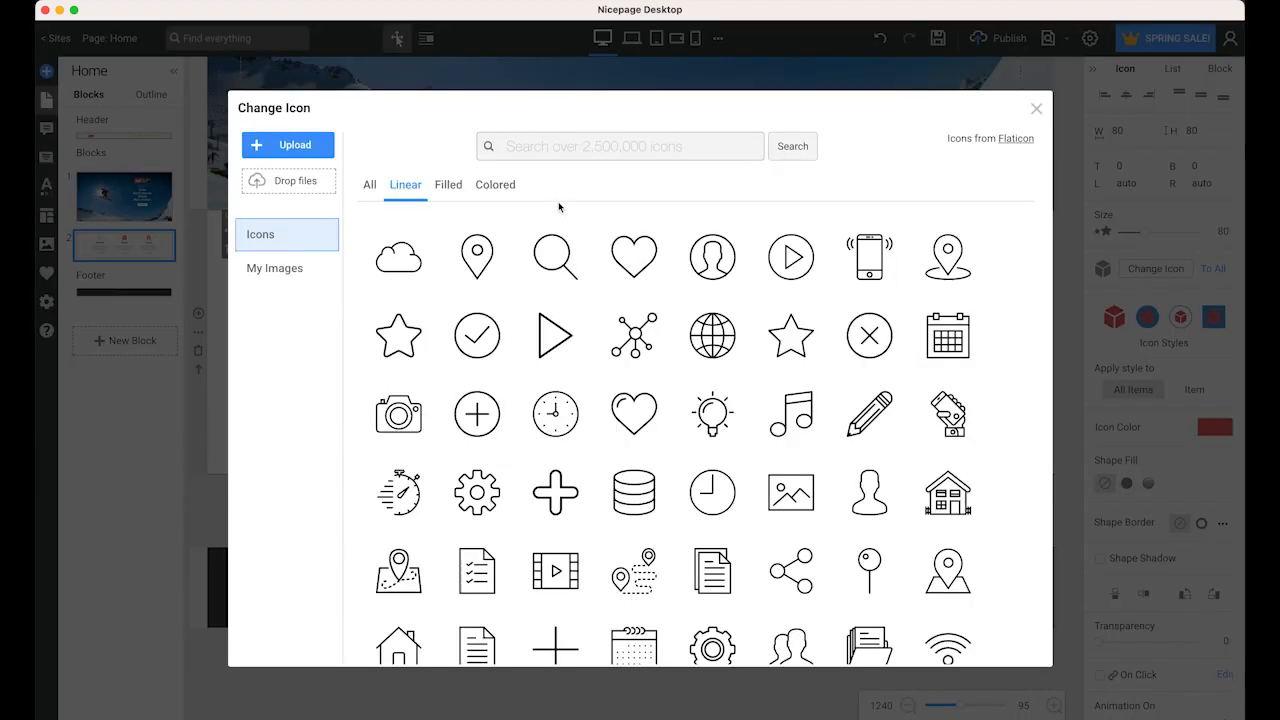
left_click(479, 257)
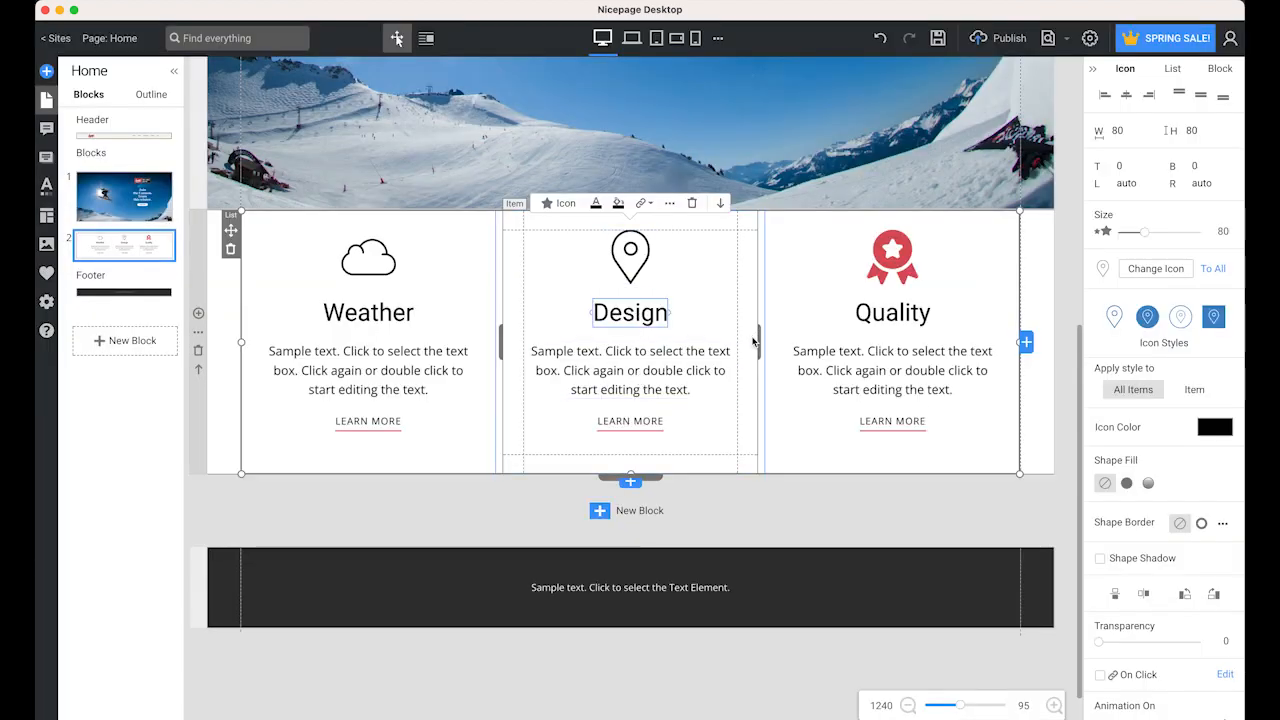
left_click(645, 316)
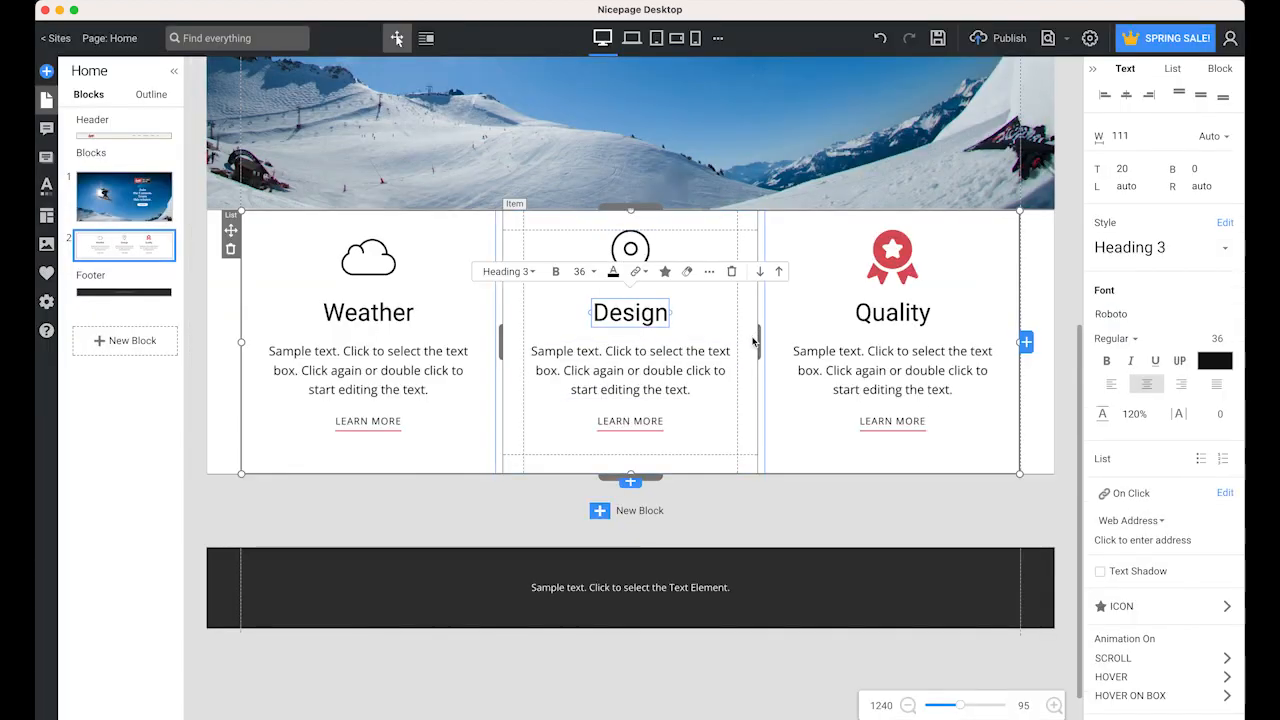
double_click(638, 317)
type("Location")
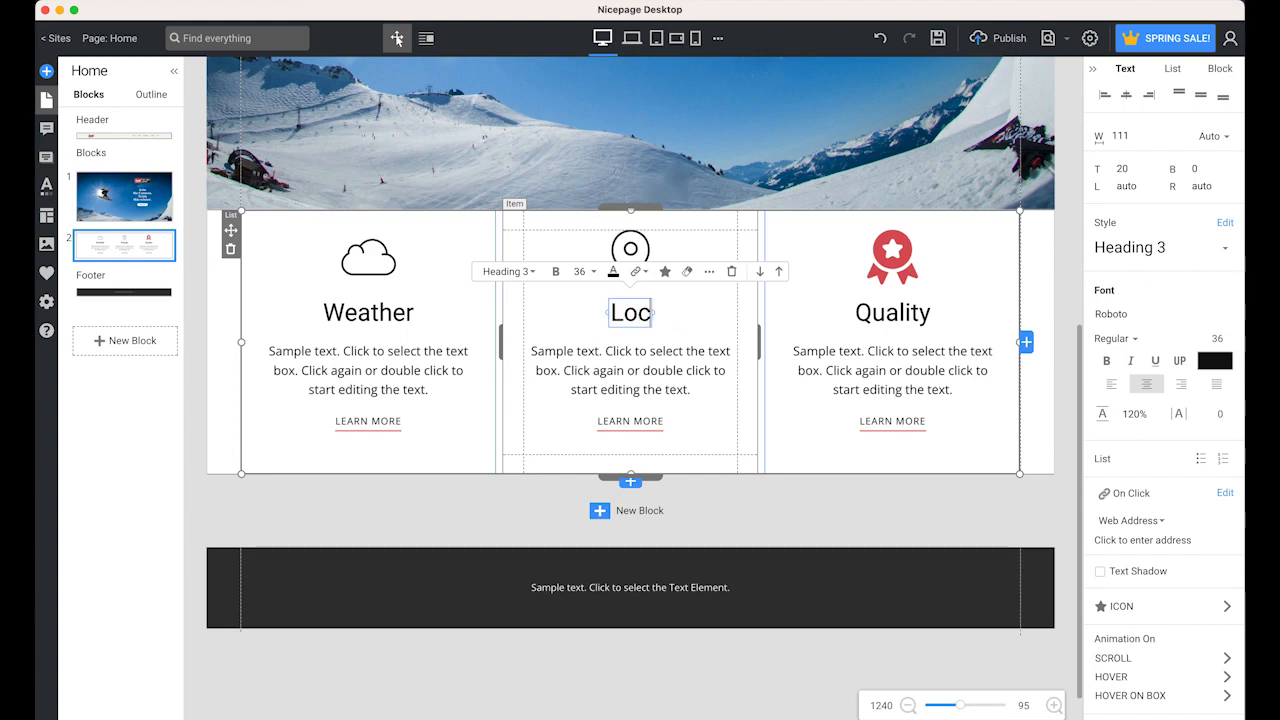
Step: Replace the third column's award icon with the linear clock icon and change its heading to "Schedule"
left_click(893, 255)
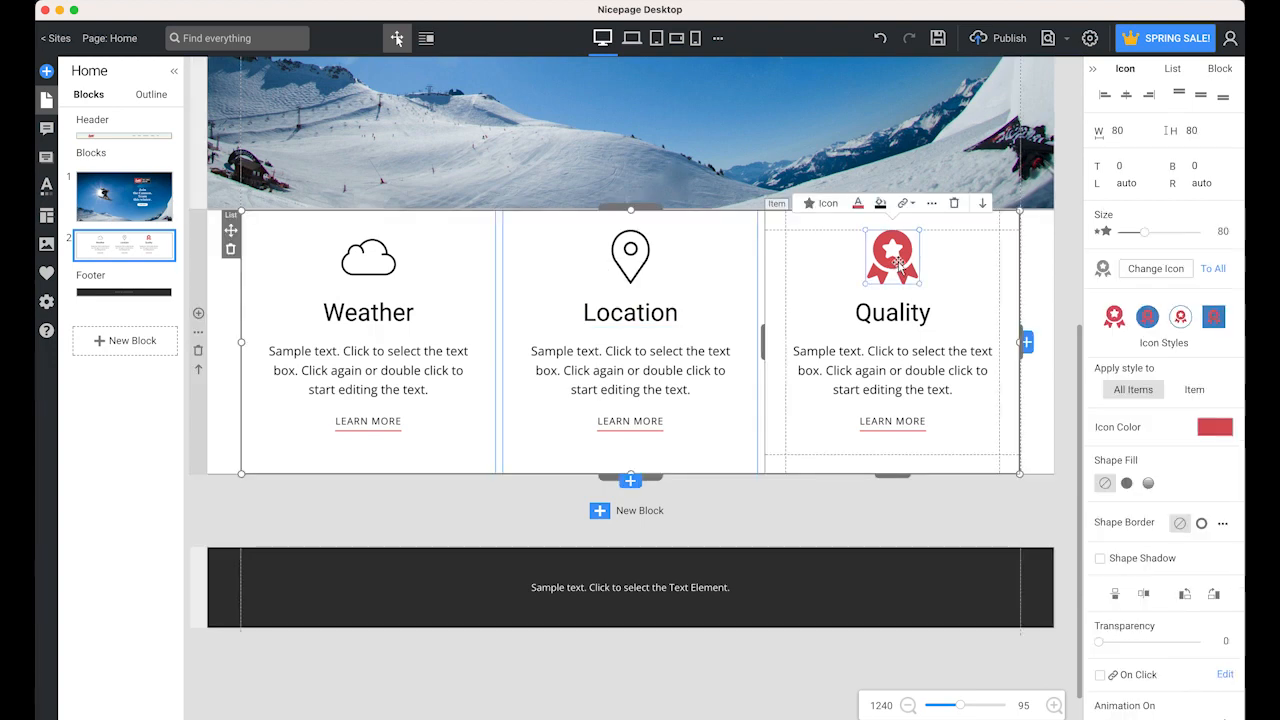
left_click(824, 205)
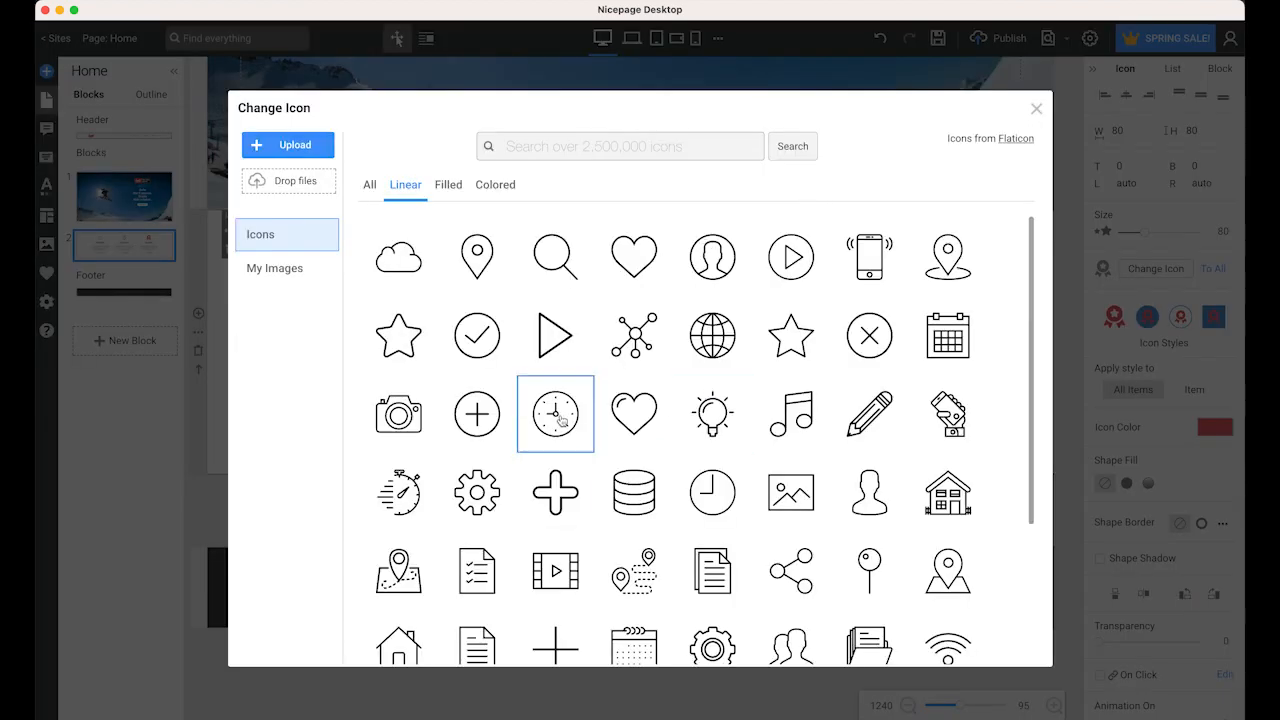
left_click(562, 422)
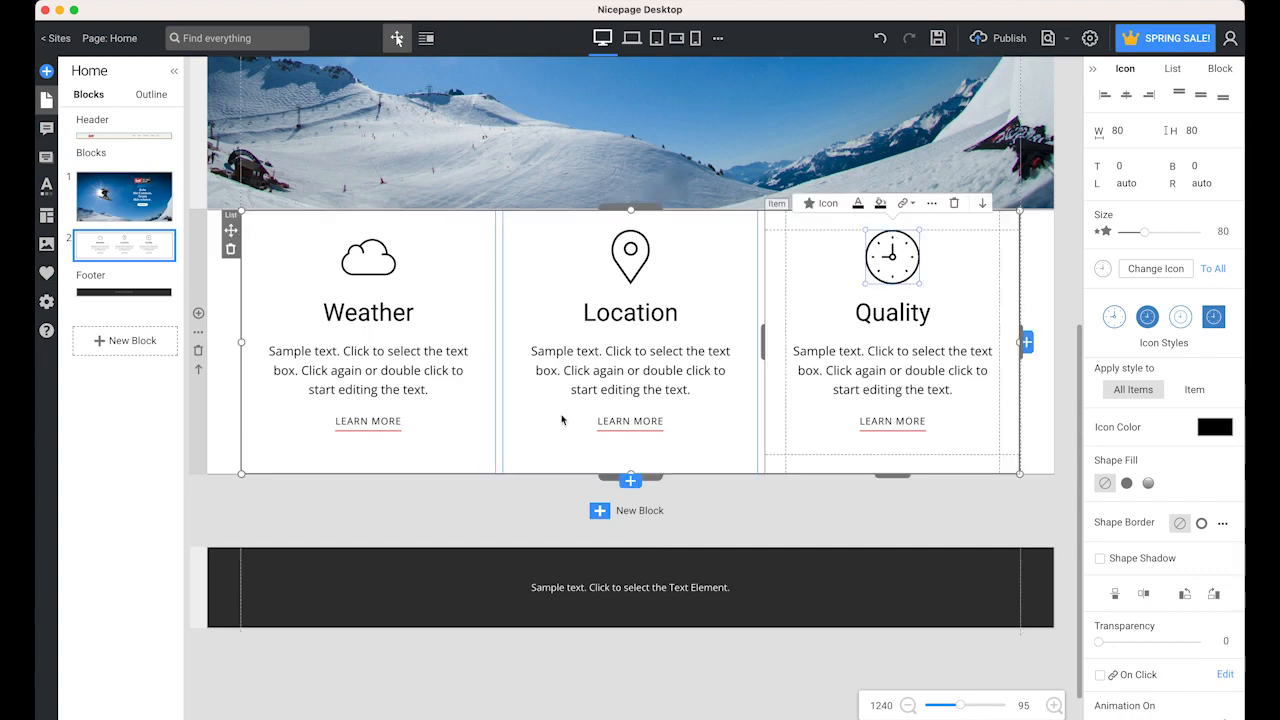
left_click(899, 315)
double_click(898, 314)
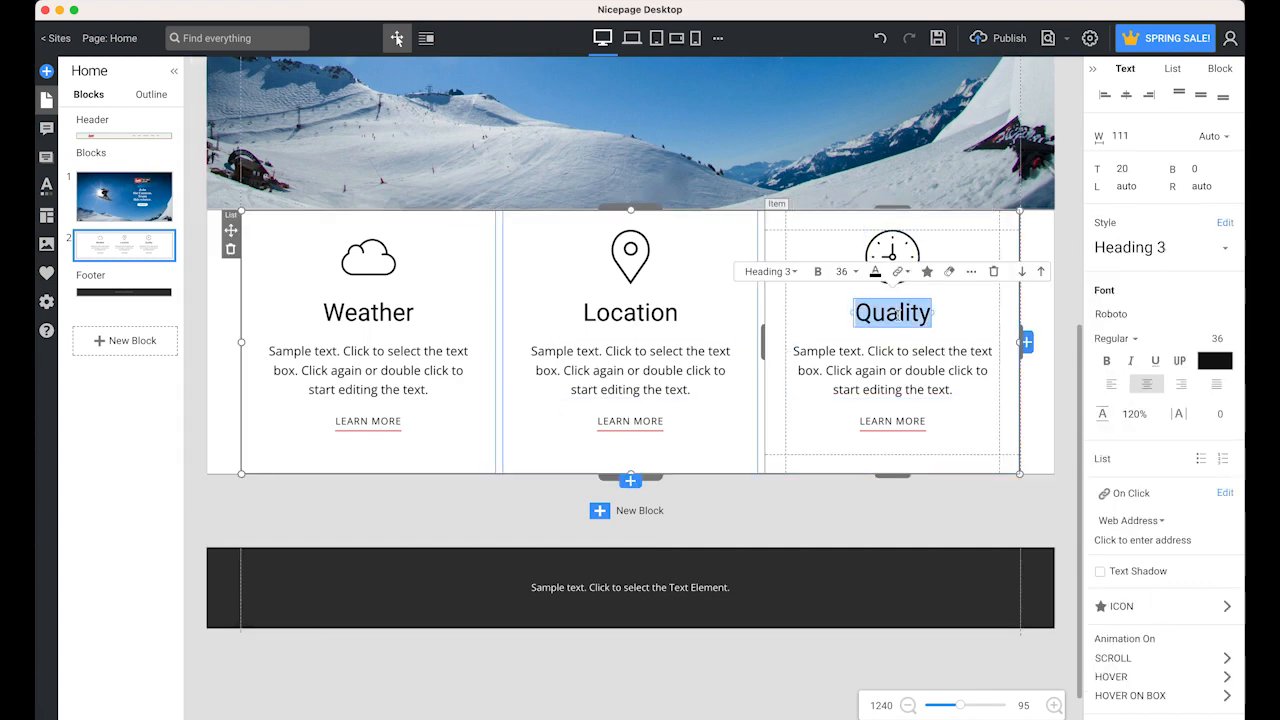
type("Schedule")
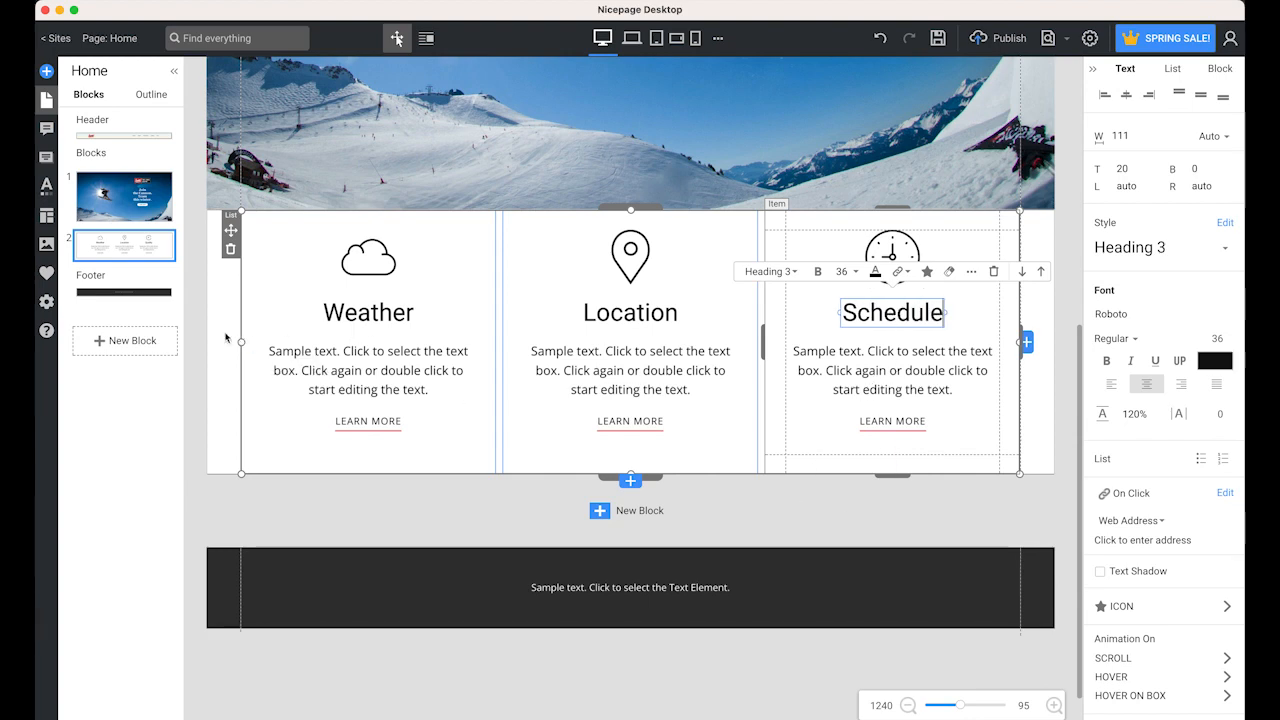
left_click(226, 338)
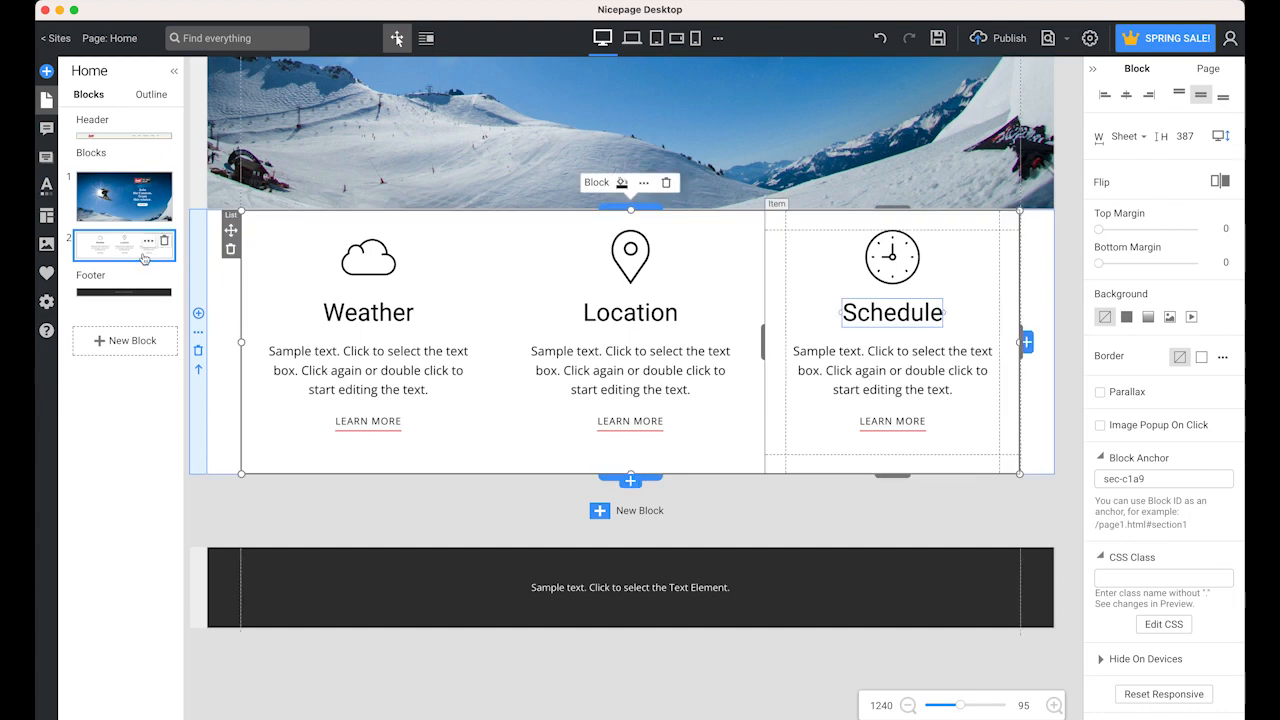
Step: Give the three-column block a gradient background from the lightest blue to the lightest yellow theme shade
mouse_move(147, 258)
scroll(506, 305, "up", 10)
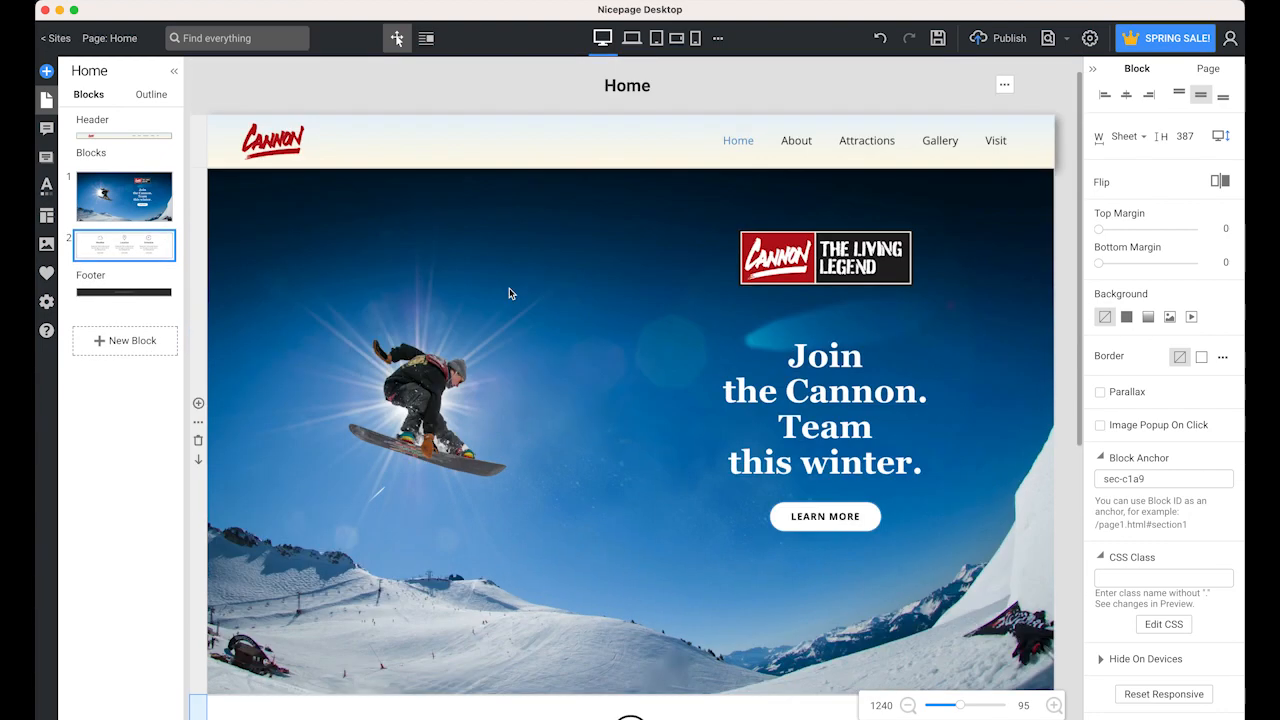
scroll(586, 314, "down", 9)
scroll(593, 332, "down", 1)
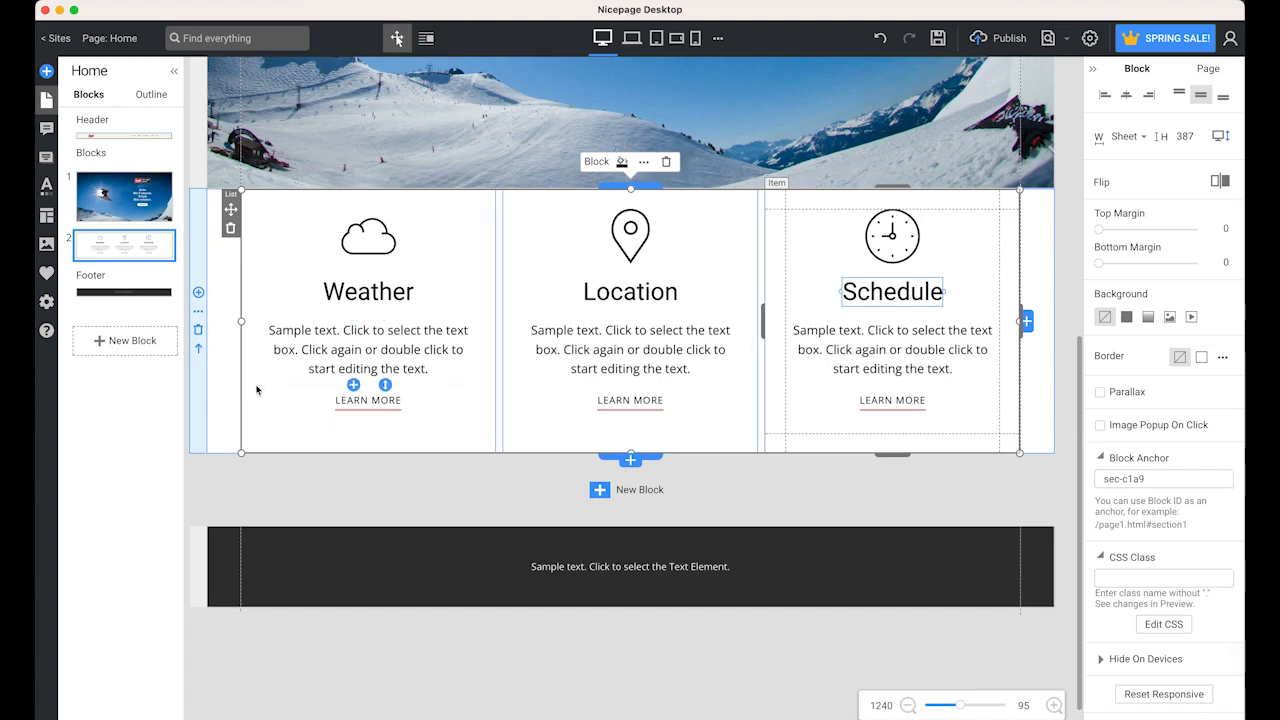
left_click(101, 249)
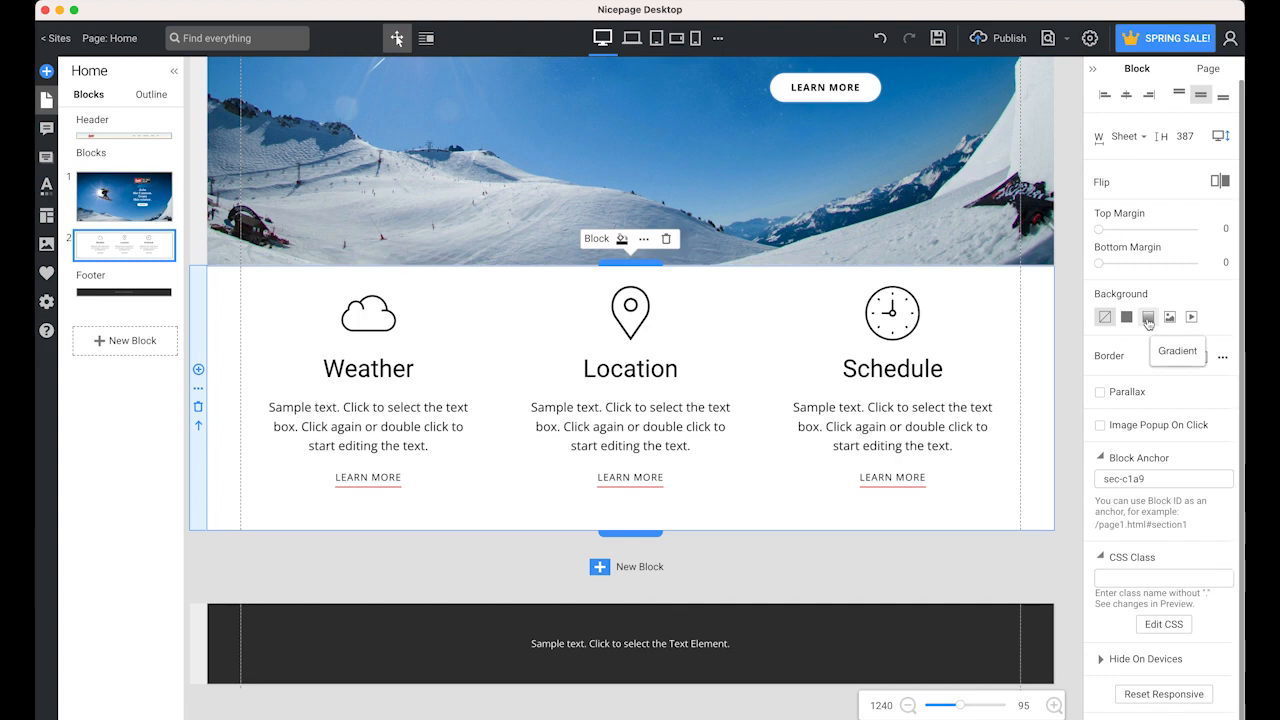
left_click(1148, 317)
left_click(1109, 342)
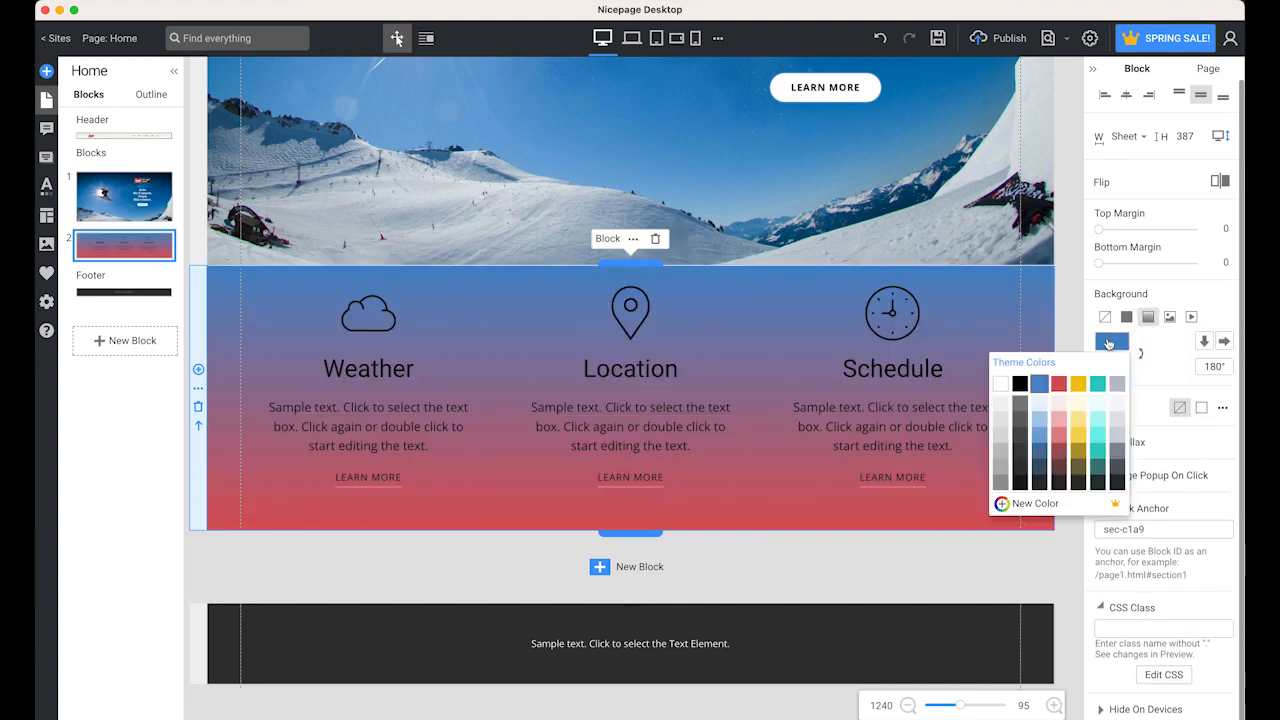
left_click(1039, 401)
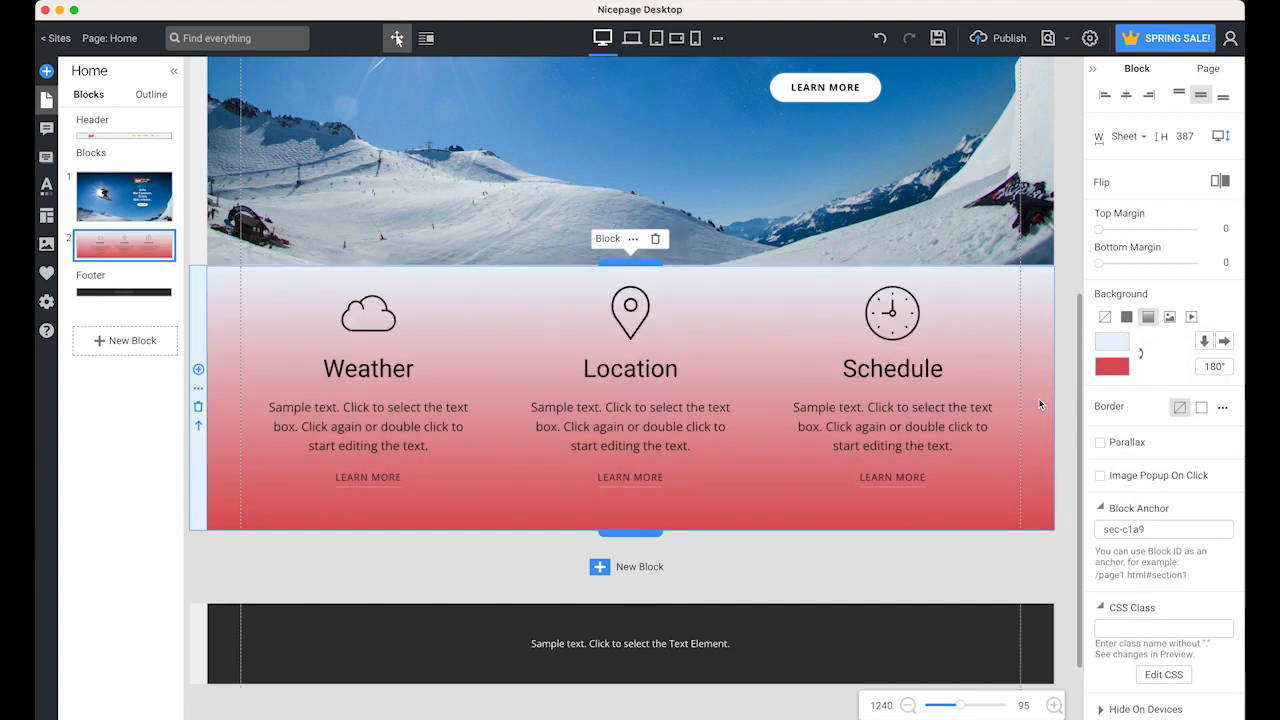
left_click(1109, 367)
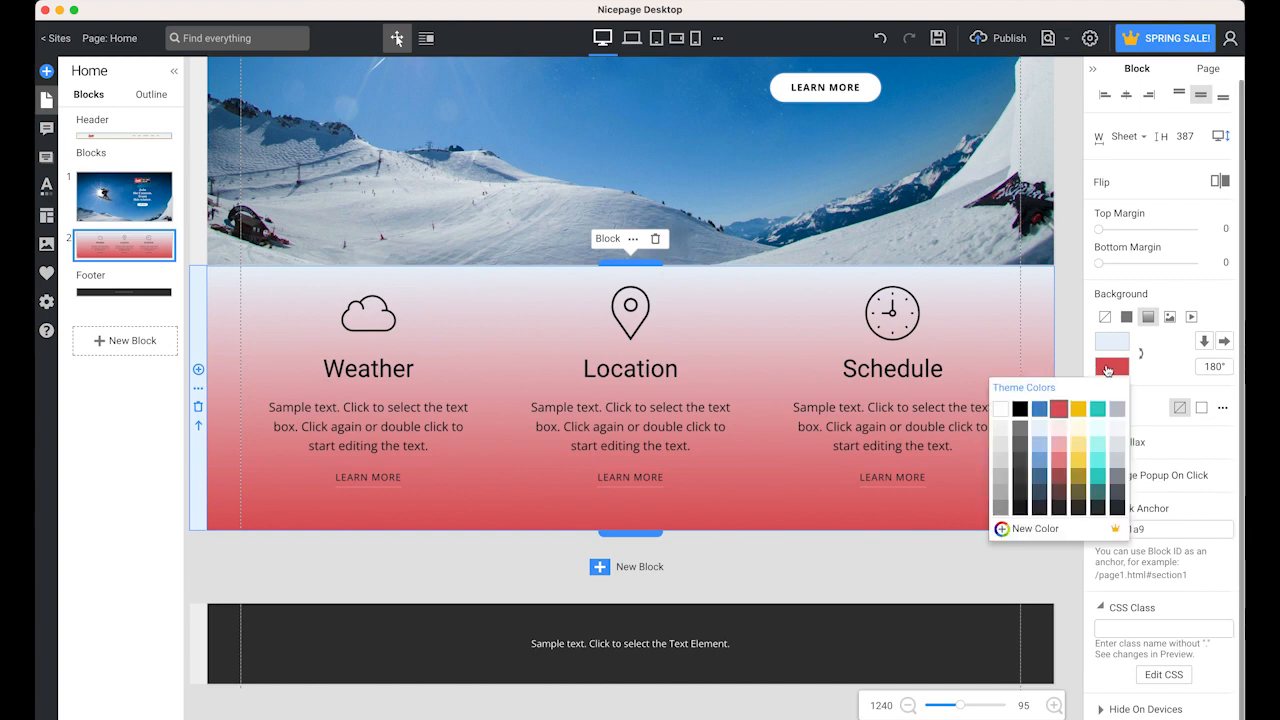
left_click(1077, 427)
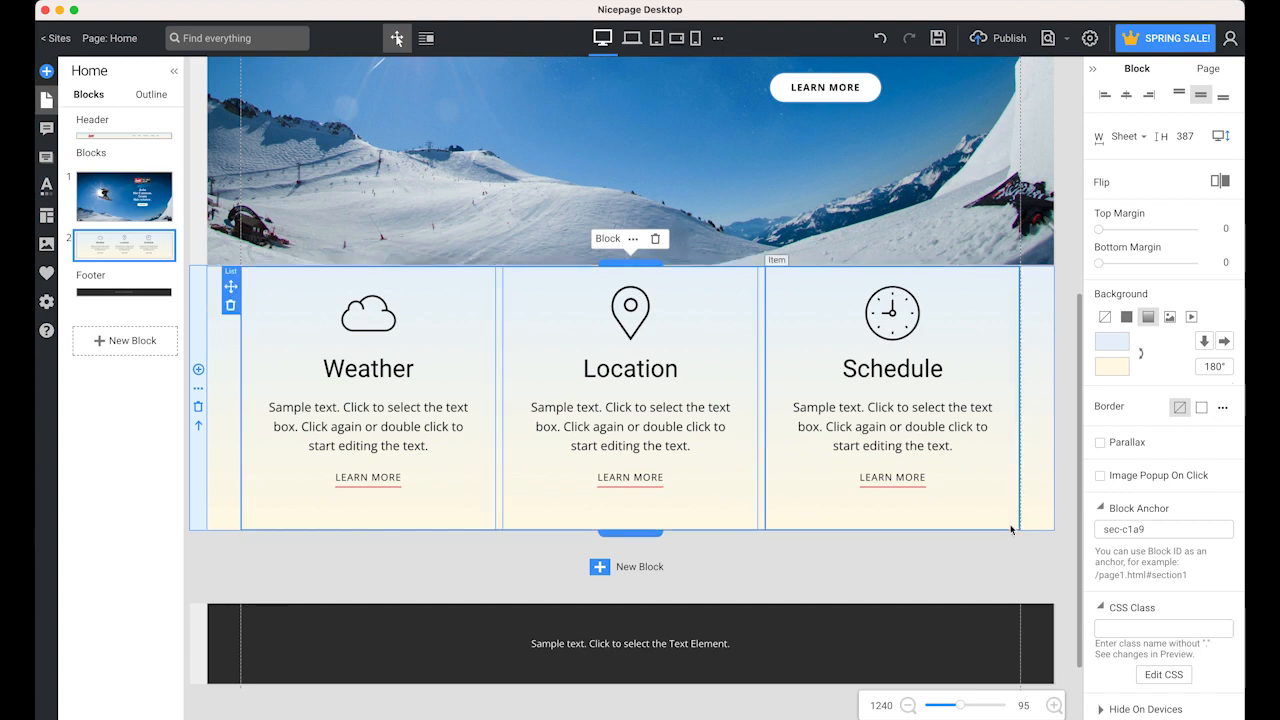
Step: Add a Grid block with one large image, a heading and three text cells between the three-column block and the footer
scroll(992, 401, "up", 2)
scroll(992, 401, "up", 4)
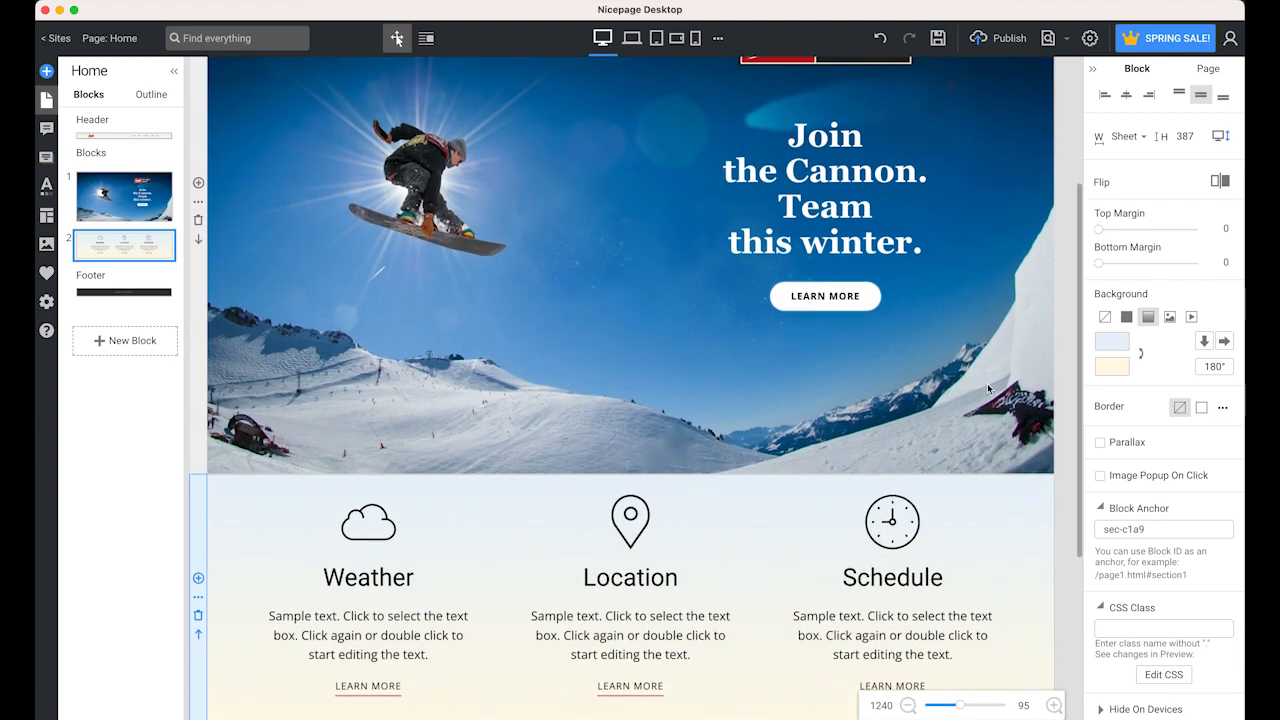
scroll(988, 388, "down", 8)
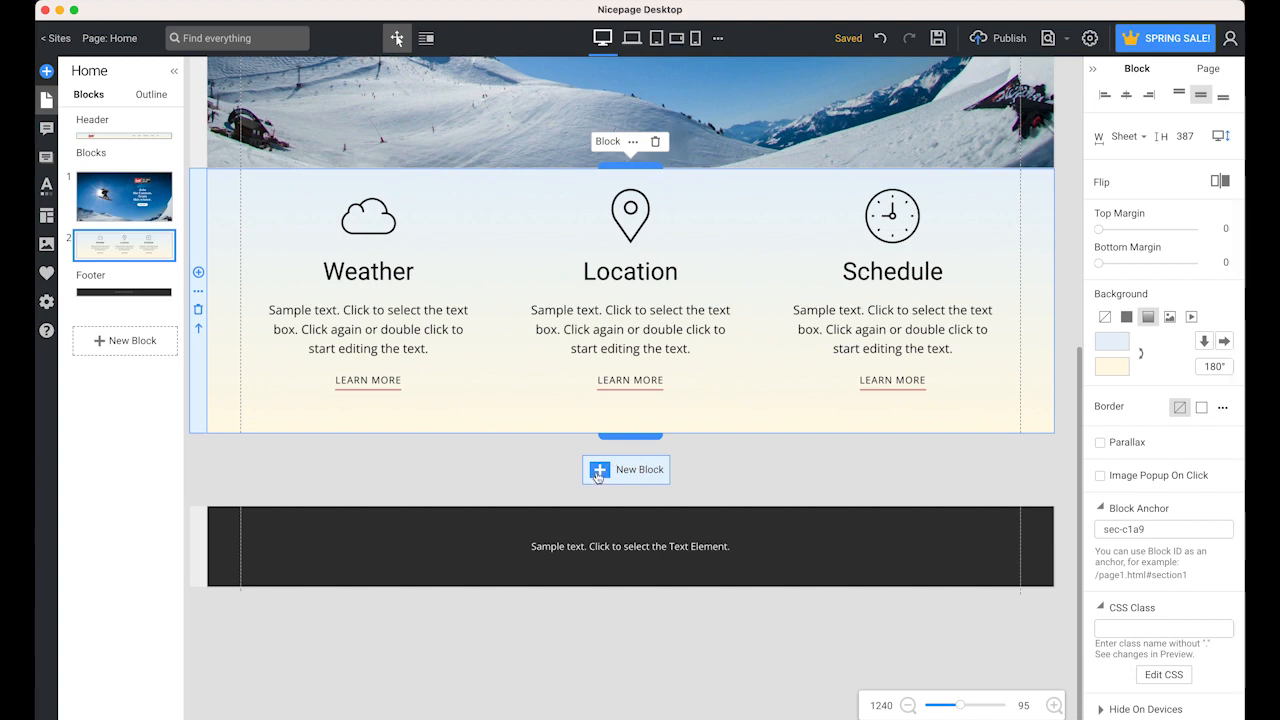
left_click(597, 470)
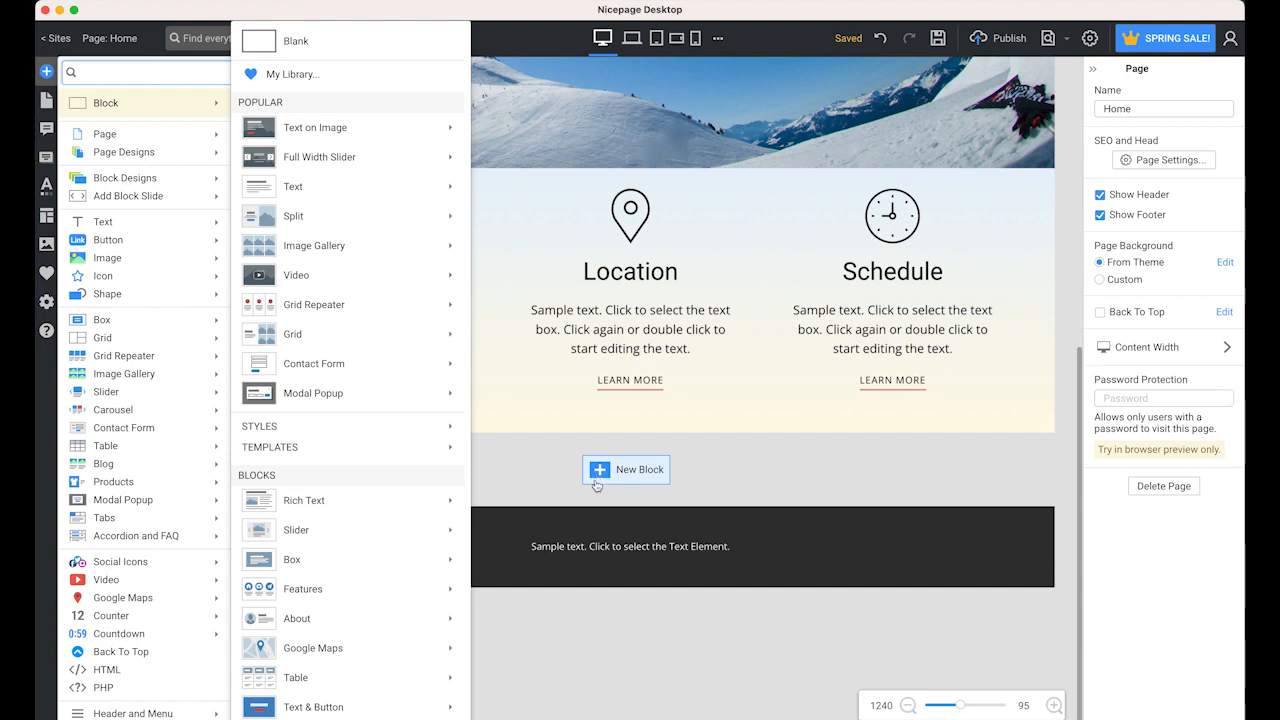
mouse_move(136, 335)
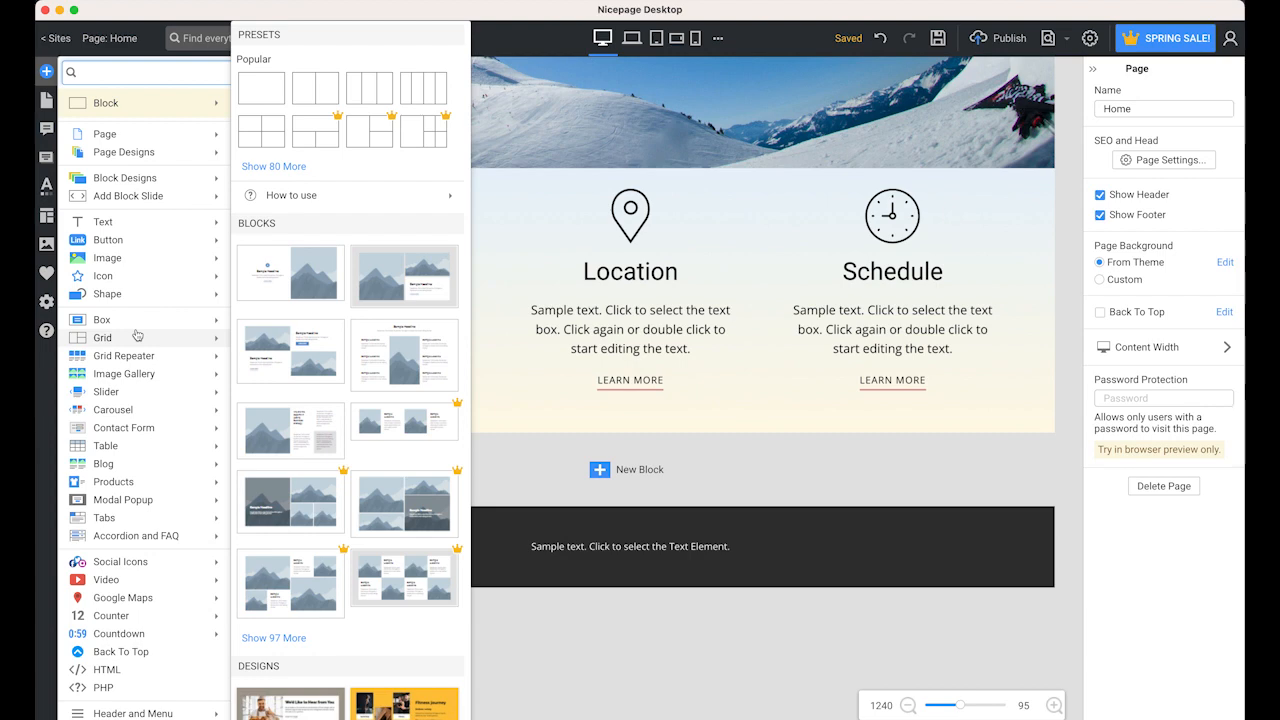
left_click(282, 418)
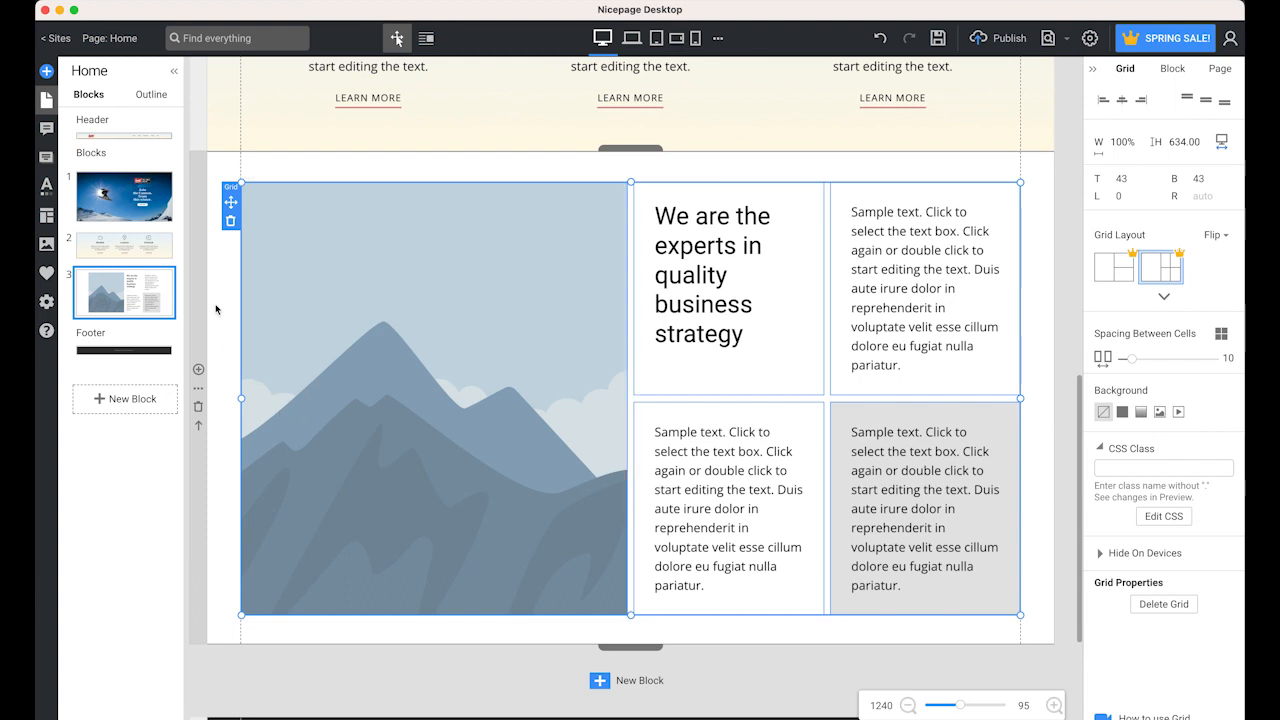
Step: Set the new grid block's background to a solid dark grey theme shade
scroll(218, 312, "up", 2)
scroll(224, 318, "down", 1)
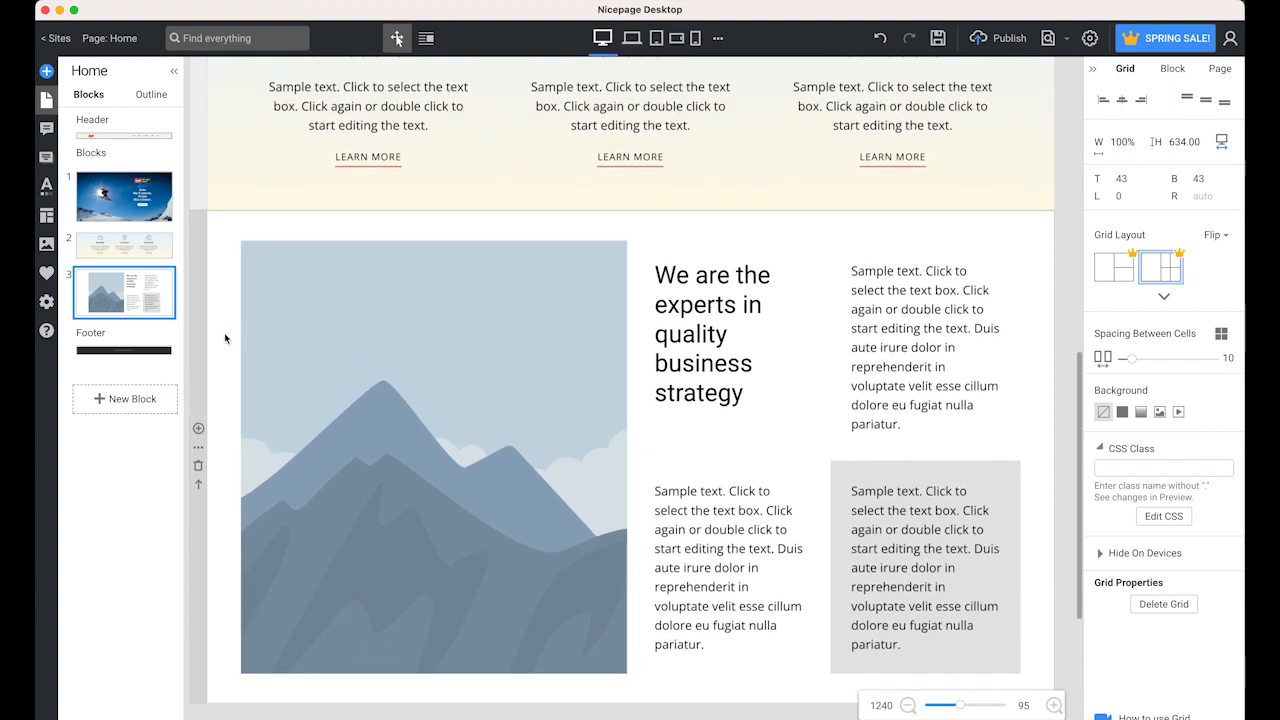
left_click(83, 294)
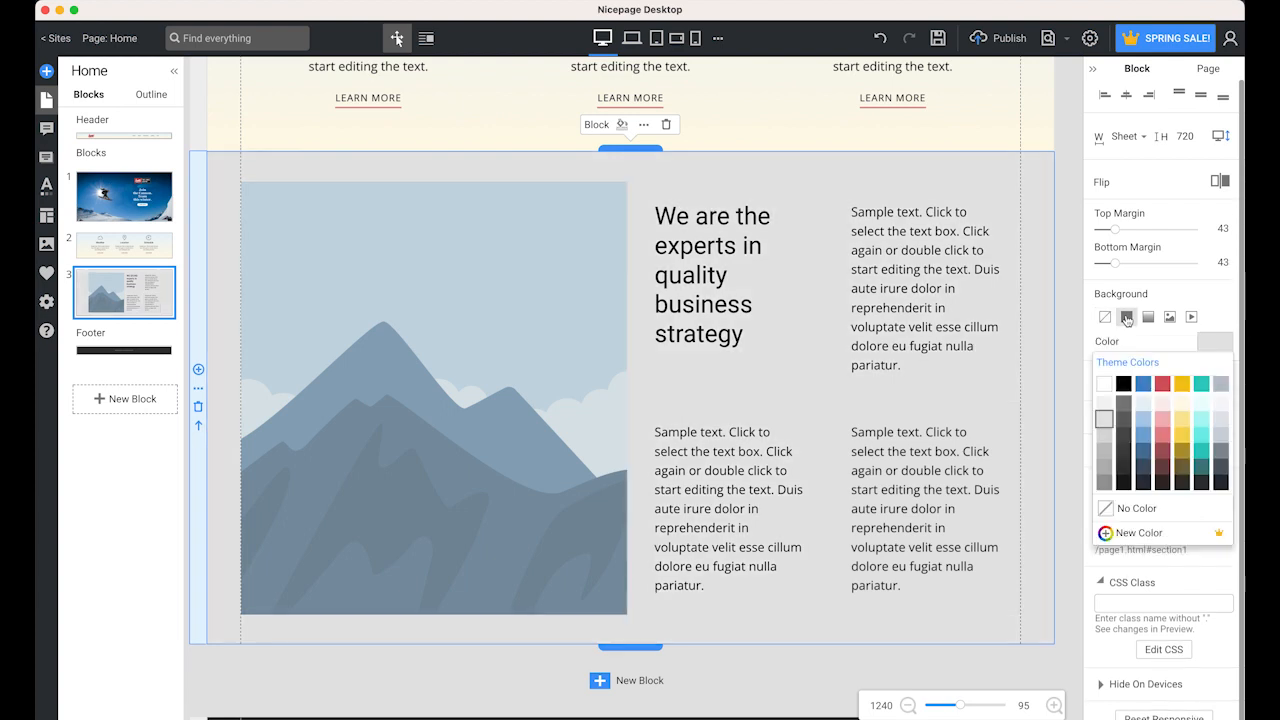
left_click(1126, 317)
left_click(1125, 441)
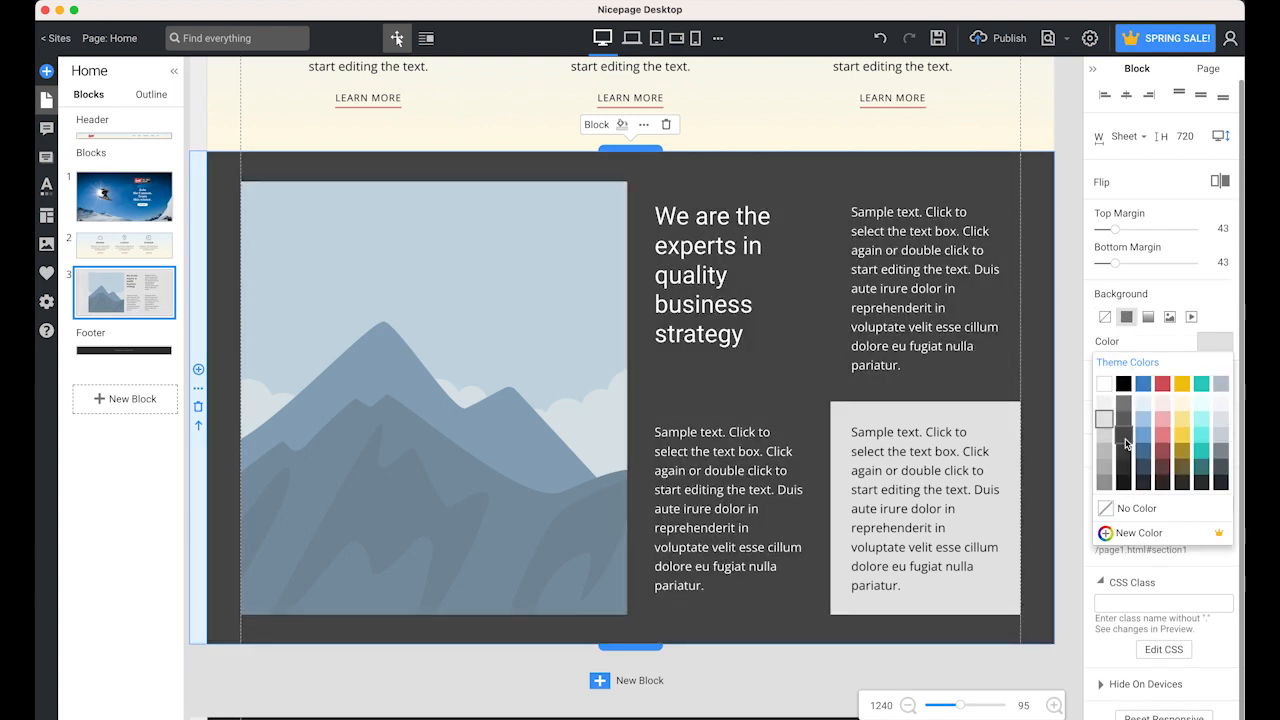
Step: Set the grid block's background to a dark grey theme shade and fill the heading cell with a darker near-black shade
left_click(1127, 441)
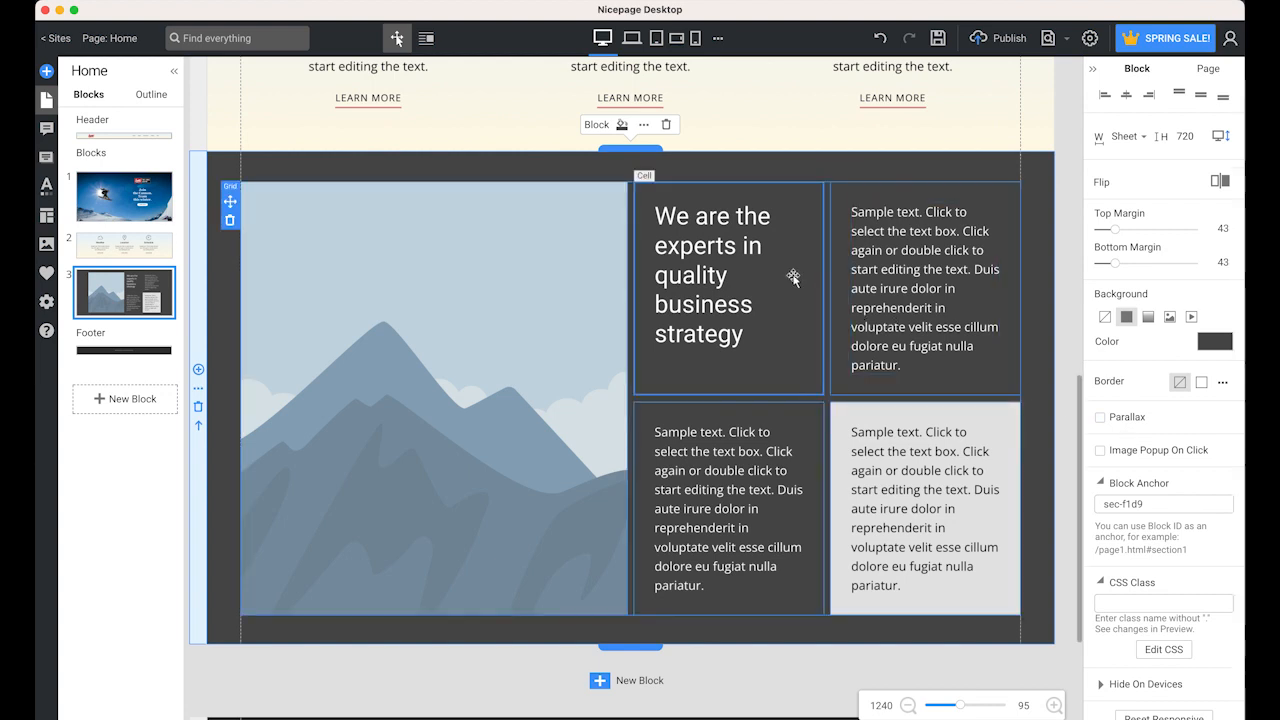
left_click(811, 300)
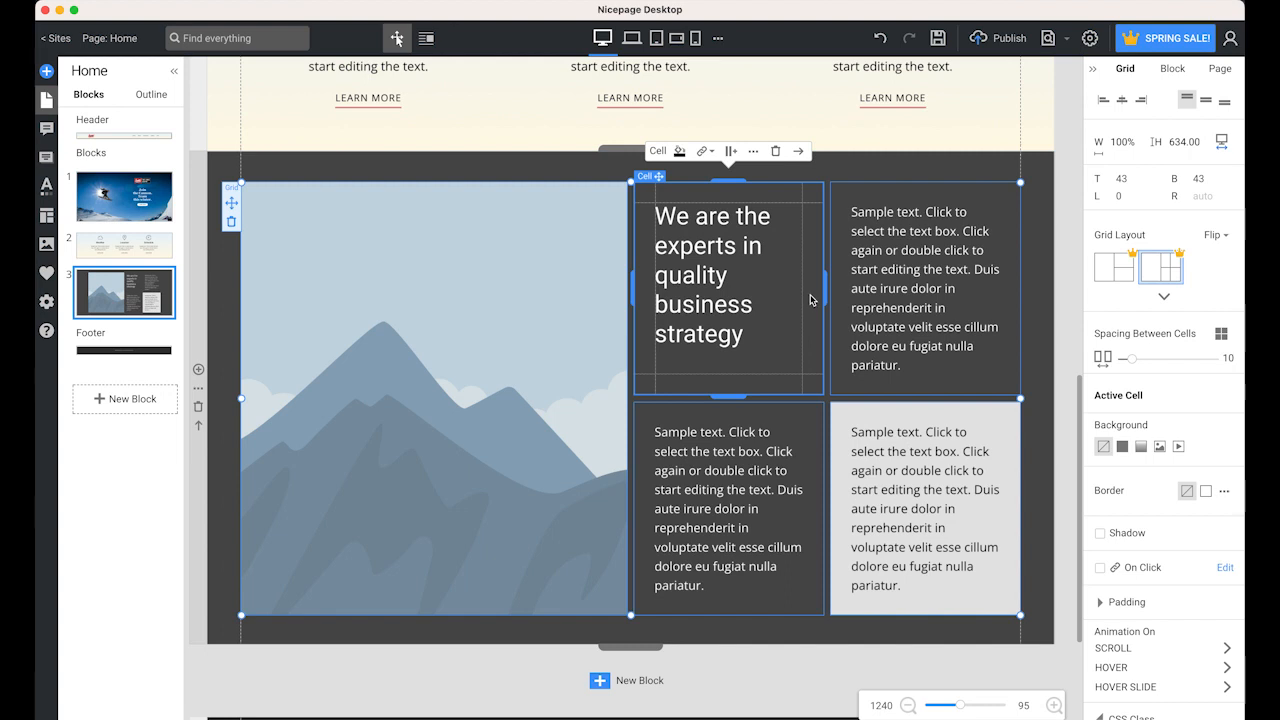
left_click(730, 258)
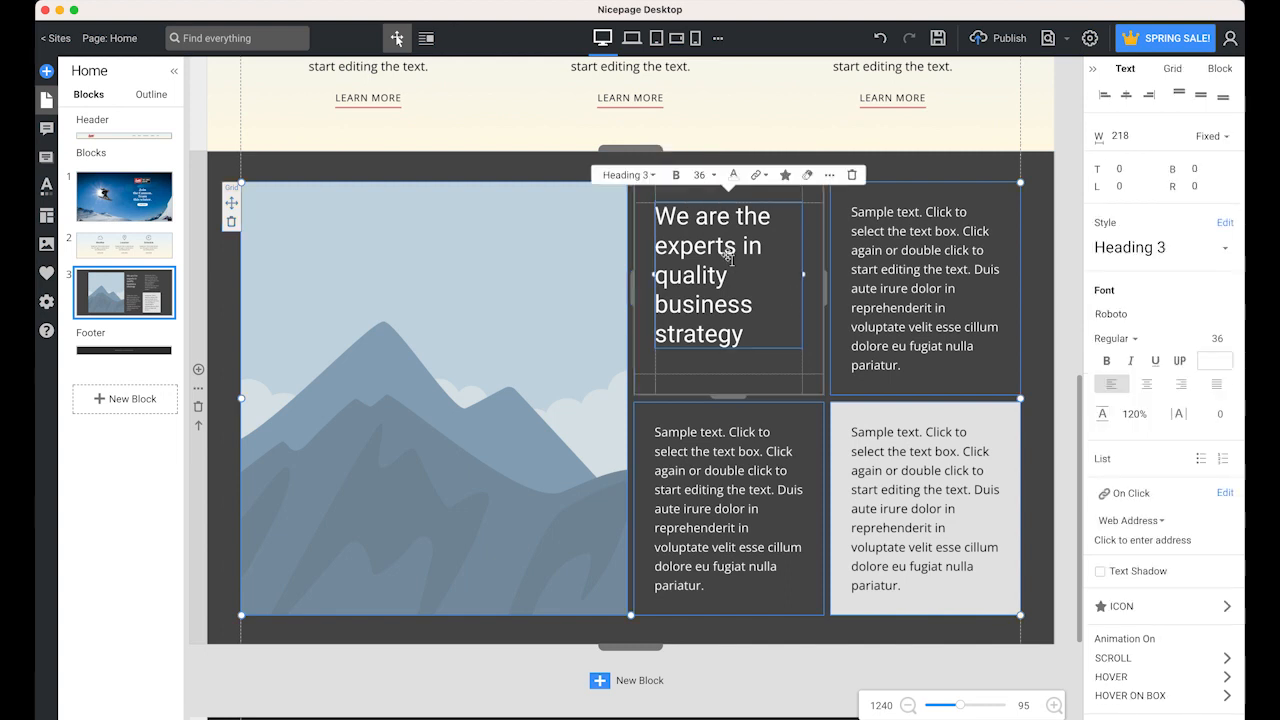
left_click(812, 298)
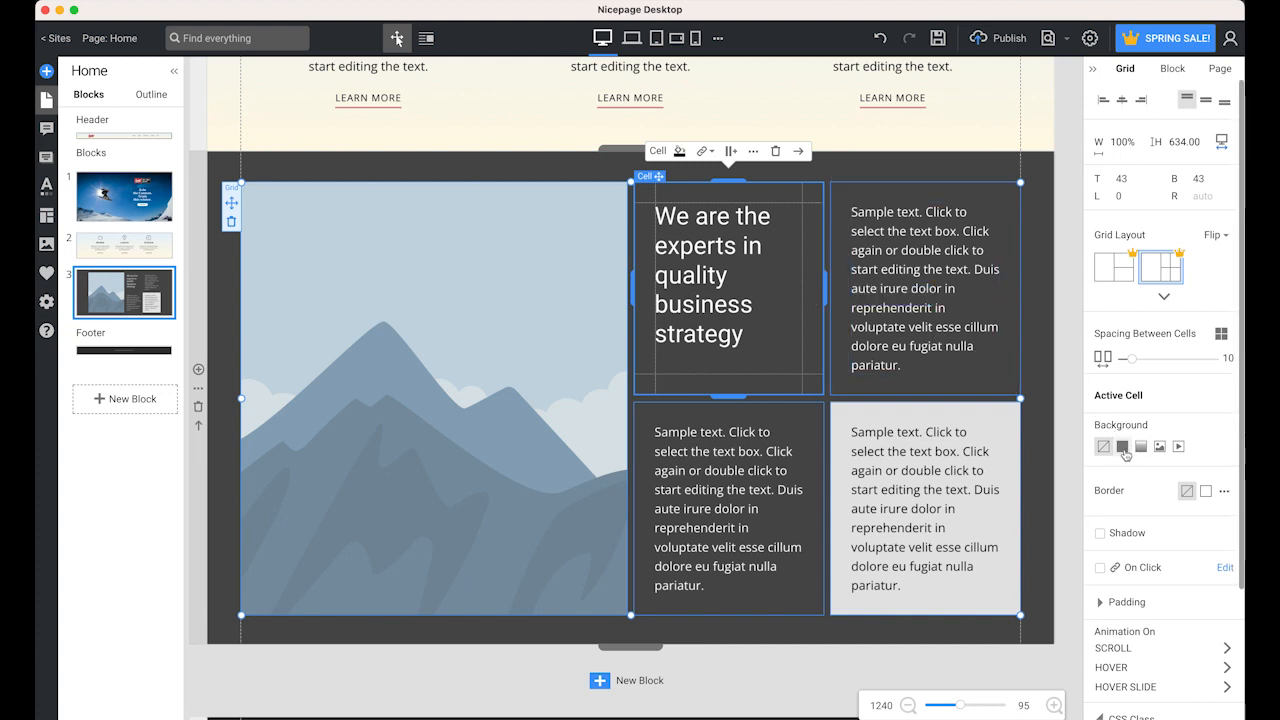
left_click(1123, 447)
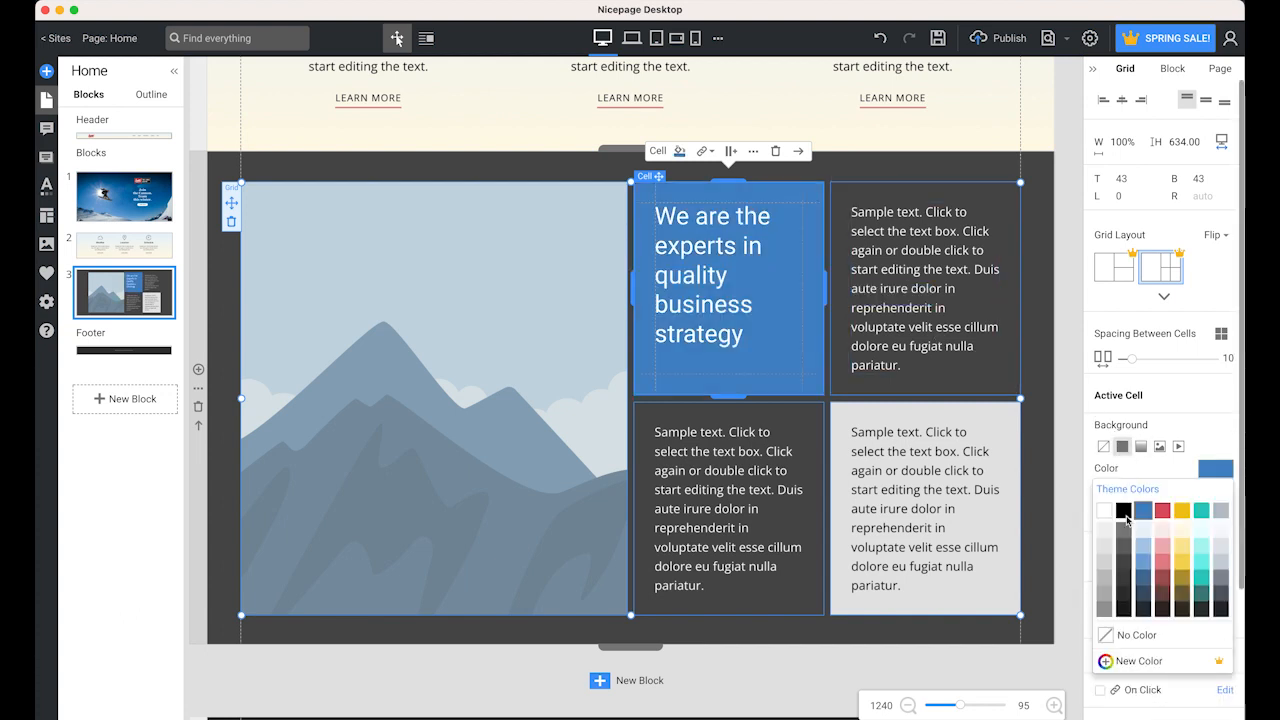
left_click(1126, 600)
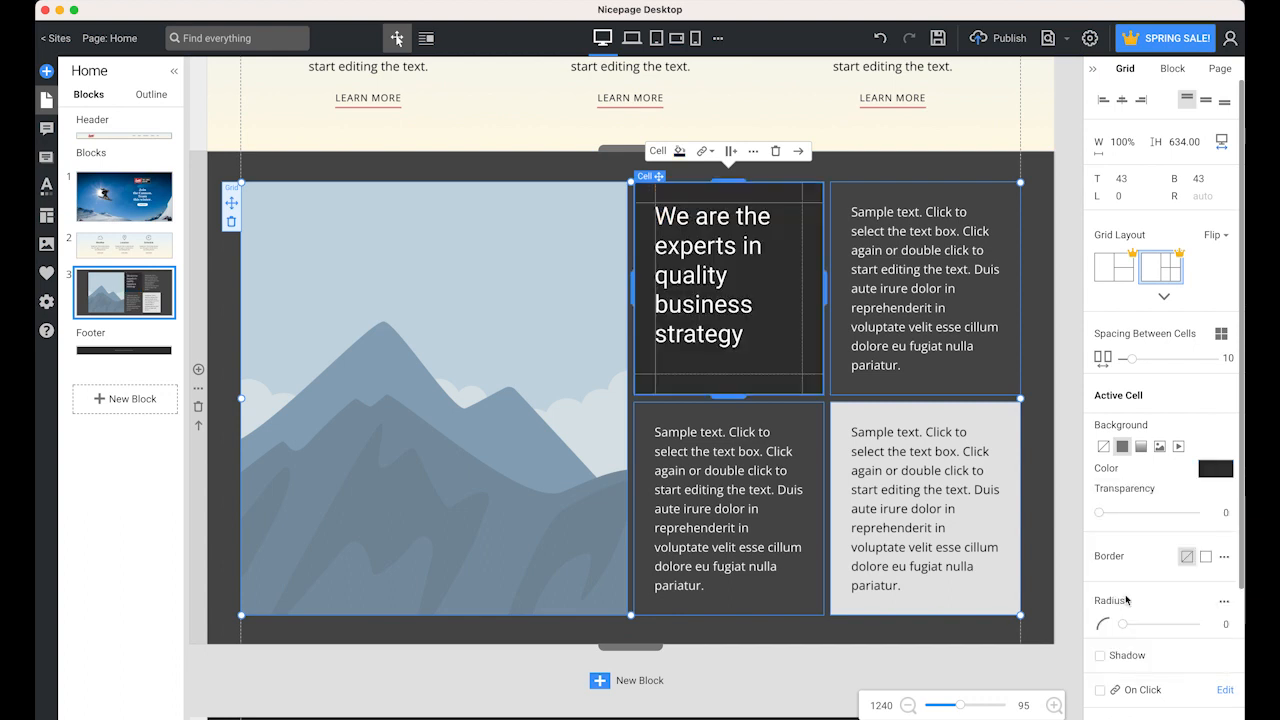
Step: Fill the upper-right and lower-left text cells with the same near-black theme shade as the heading cell
left_click(1007, 385)
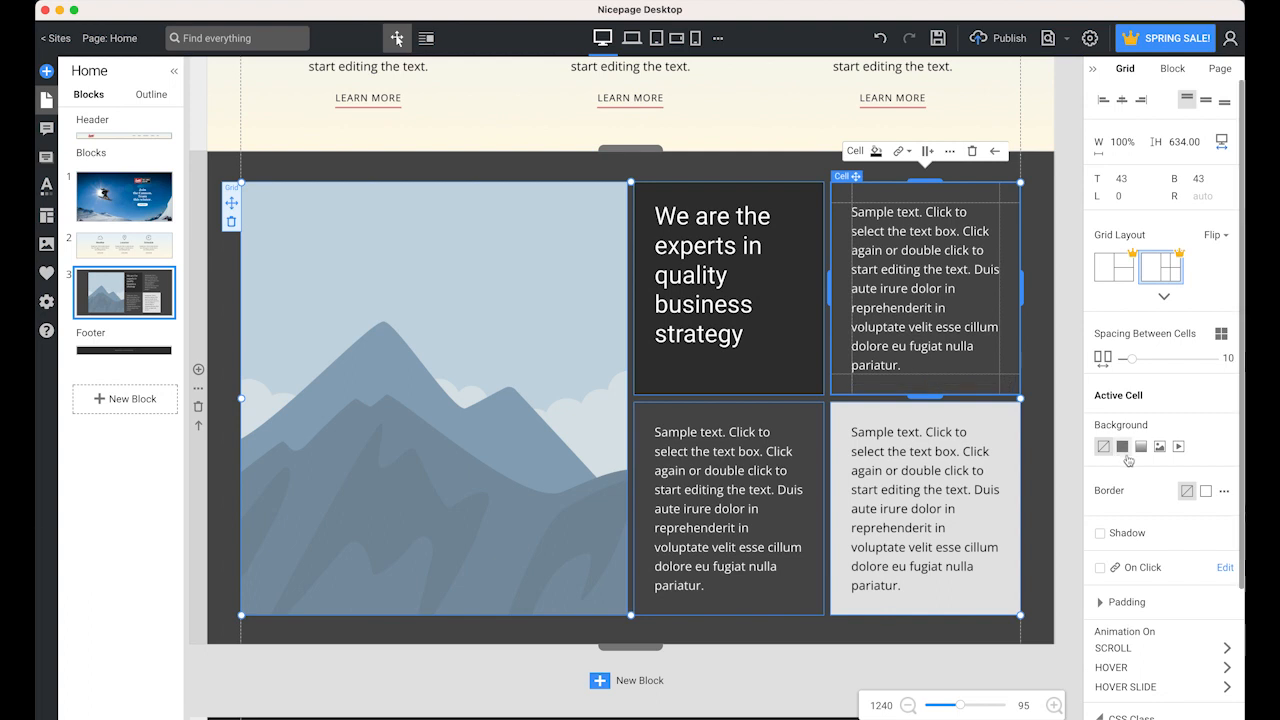
left_click(1123, 447)
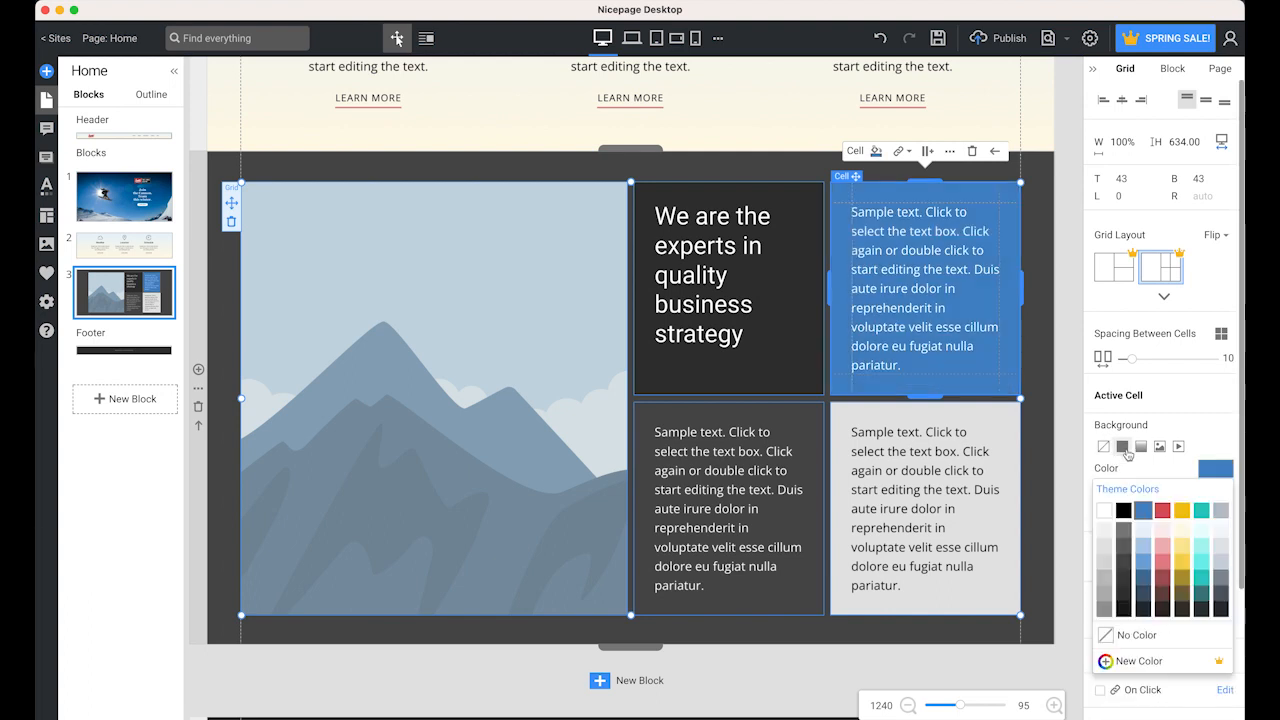
left_click(1129, 596)
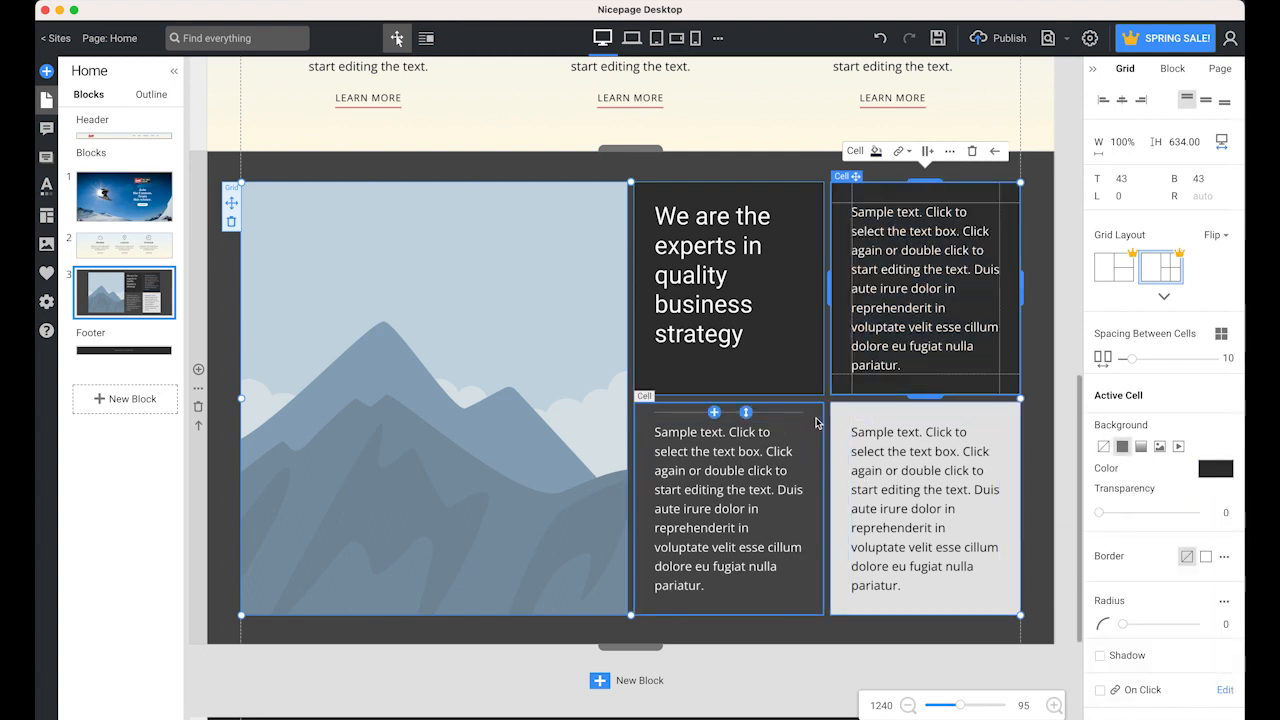
left_click(816, 424)
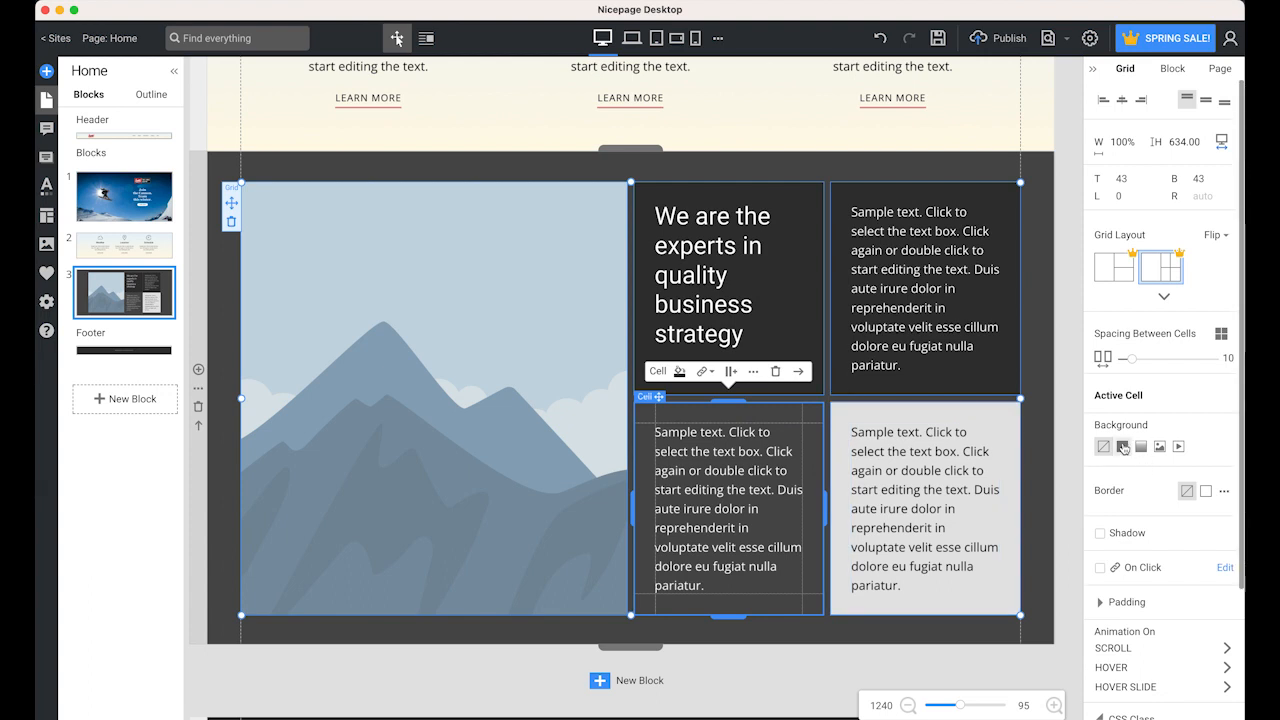
left_click(1123, 447)
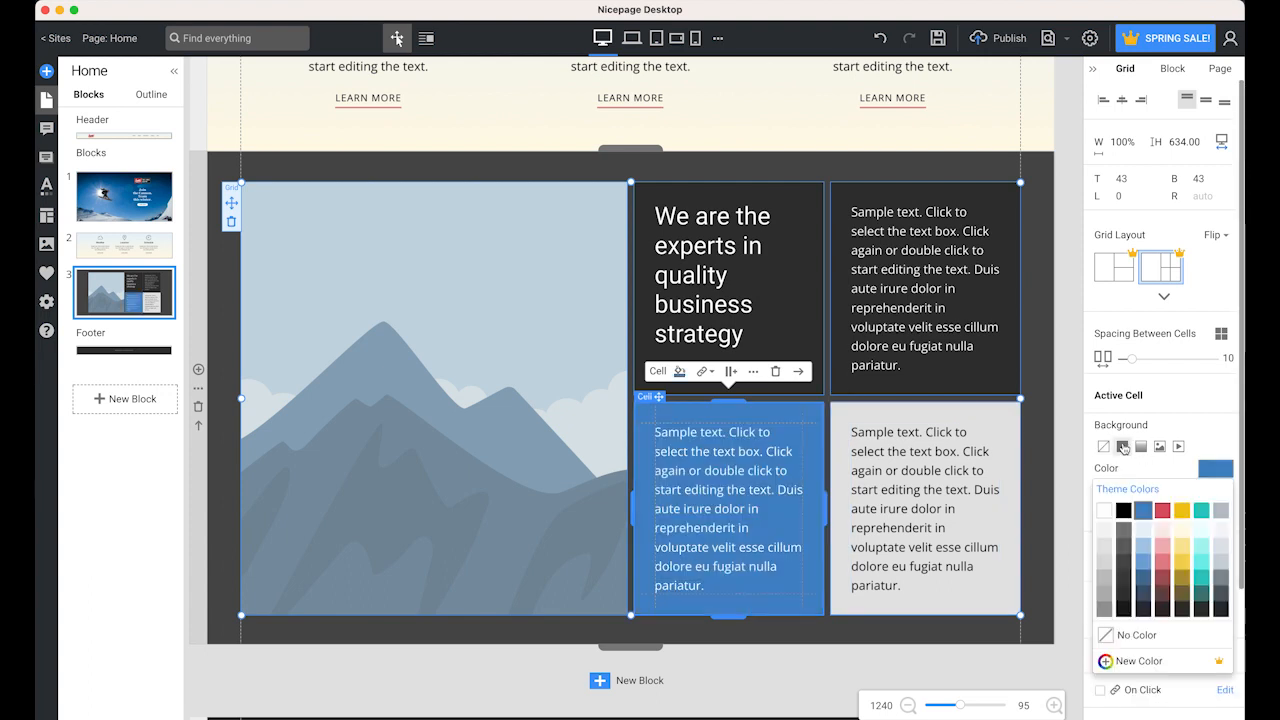
left_click(1123, 598)
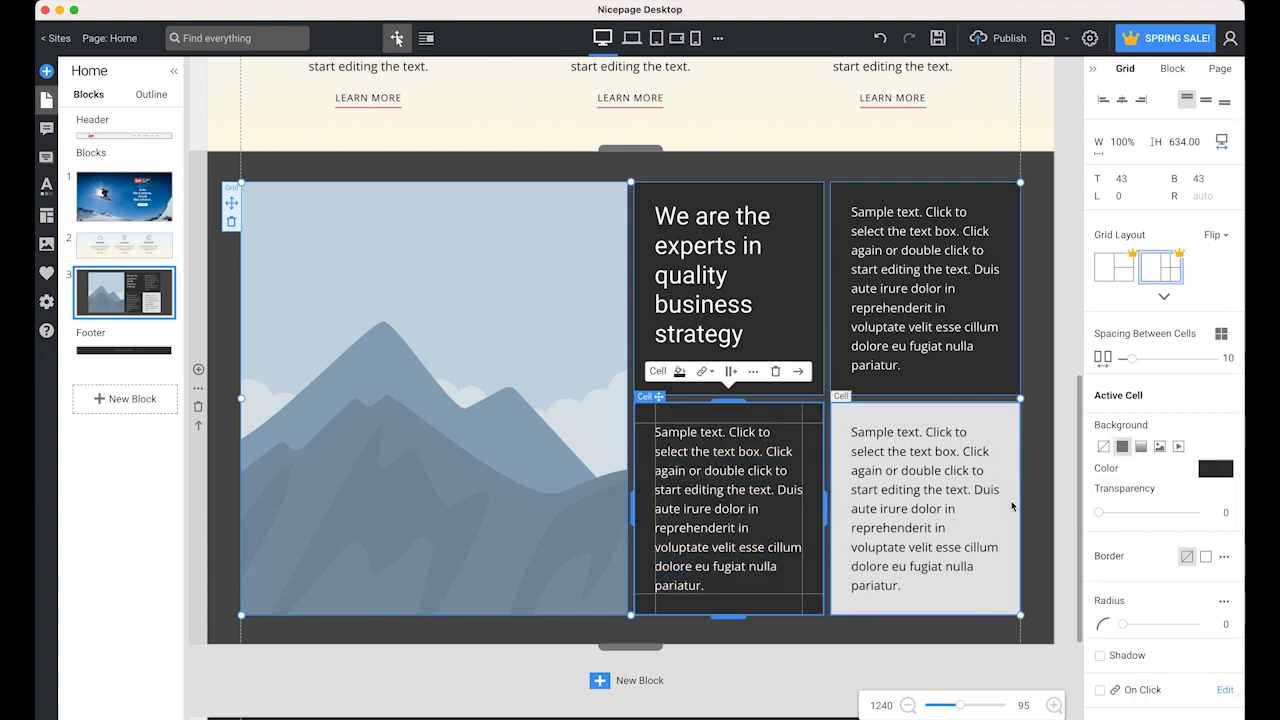
Step: Replace the grid's large mountain placeholder with the uploaded image RedTram.jpg from the Onepage folder
left_click(438, 350)
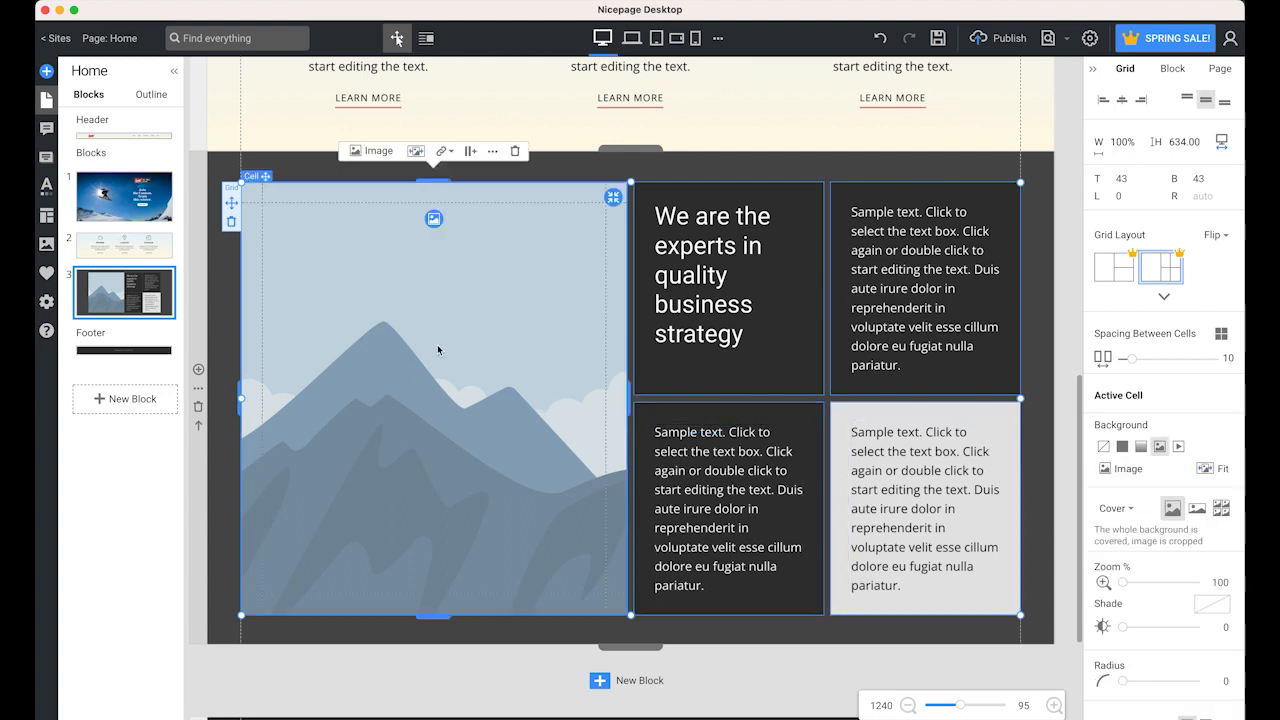
left_click(433, 220)
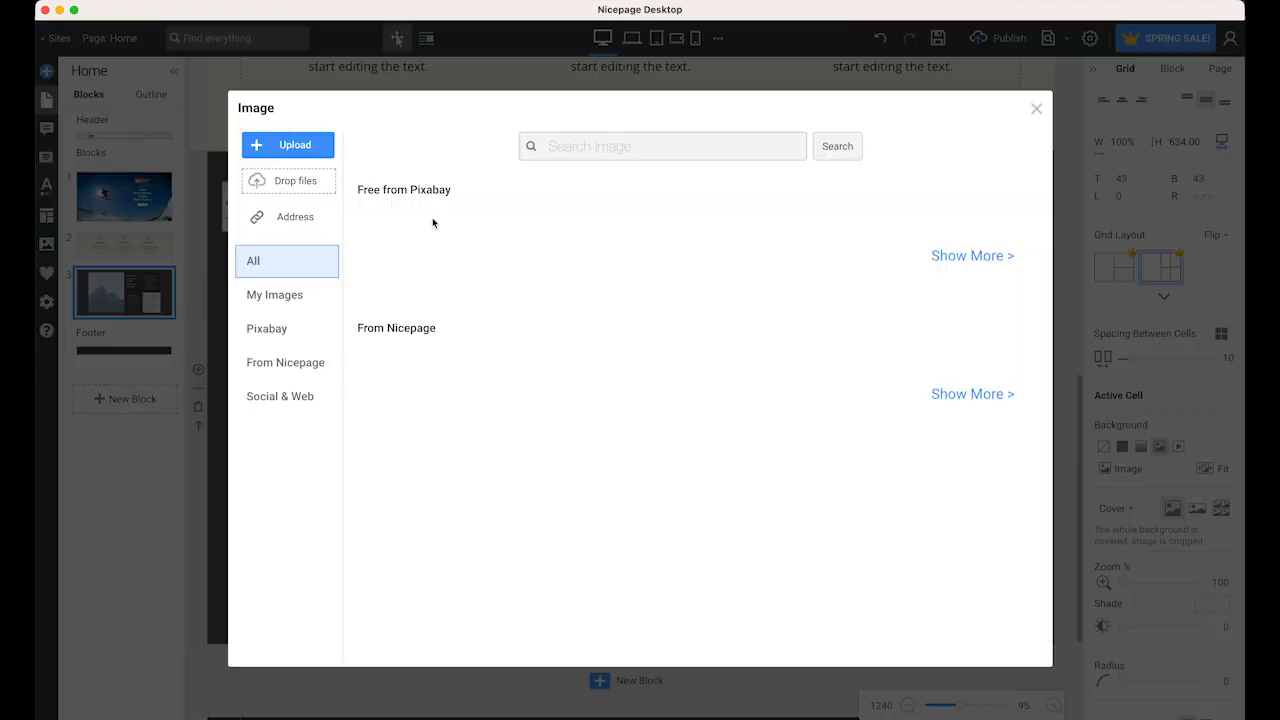
left_click(295, 146)
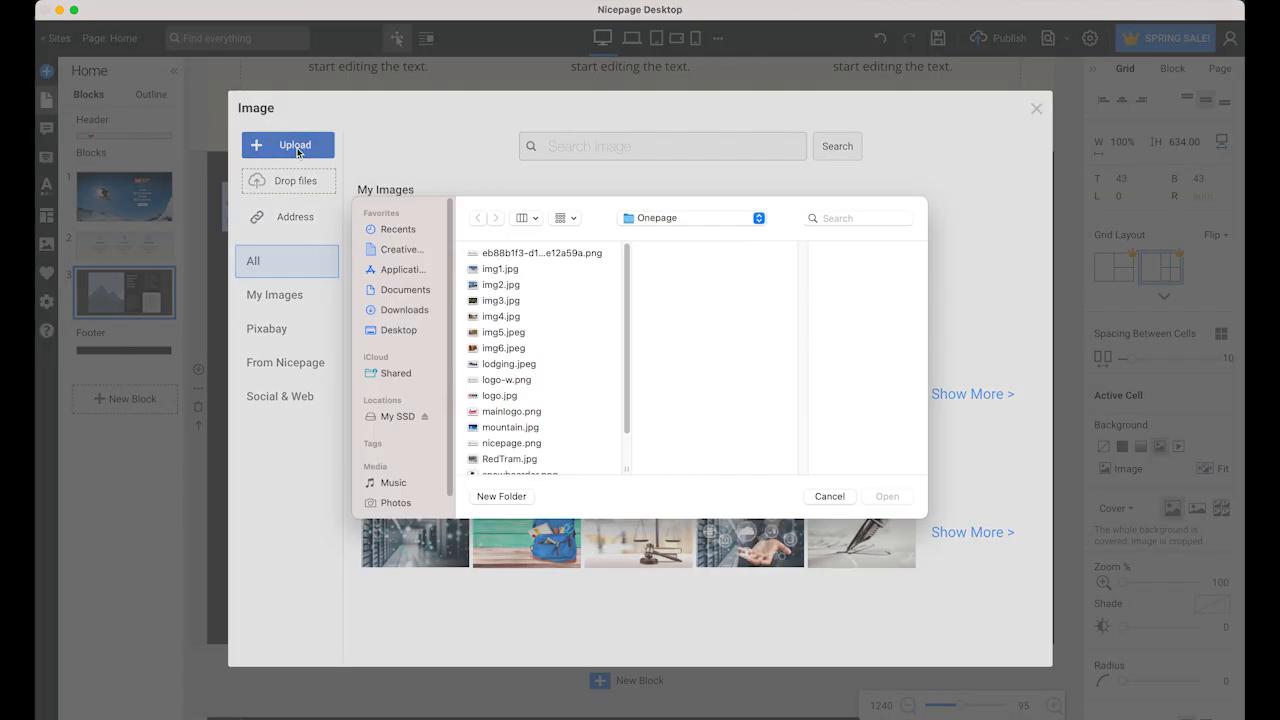
scroll(530, 420, "down", 3)
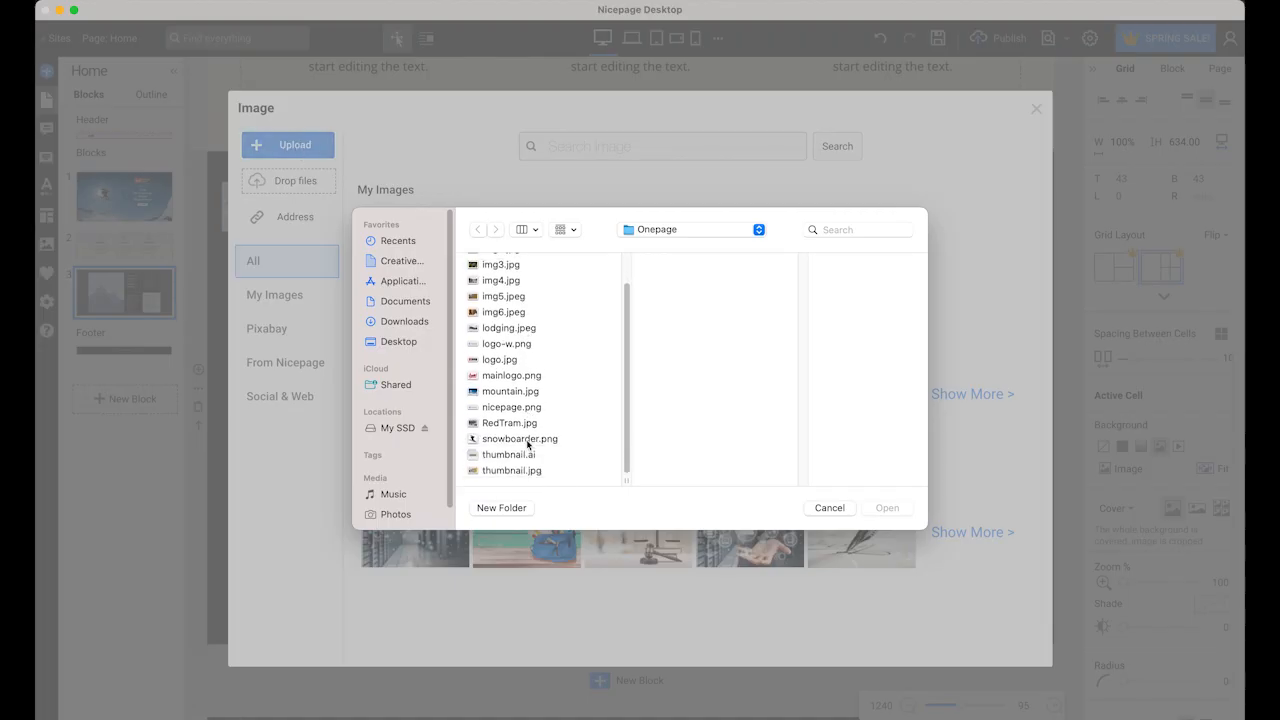
left_click(518, 424)
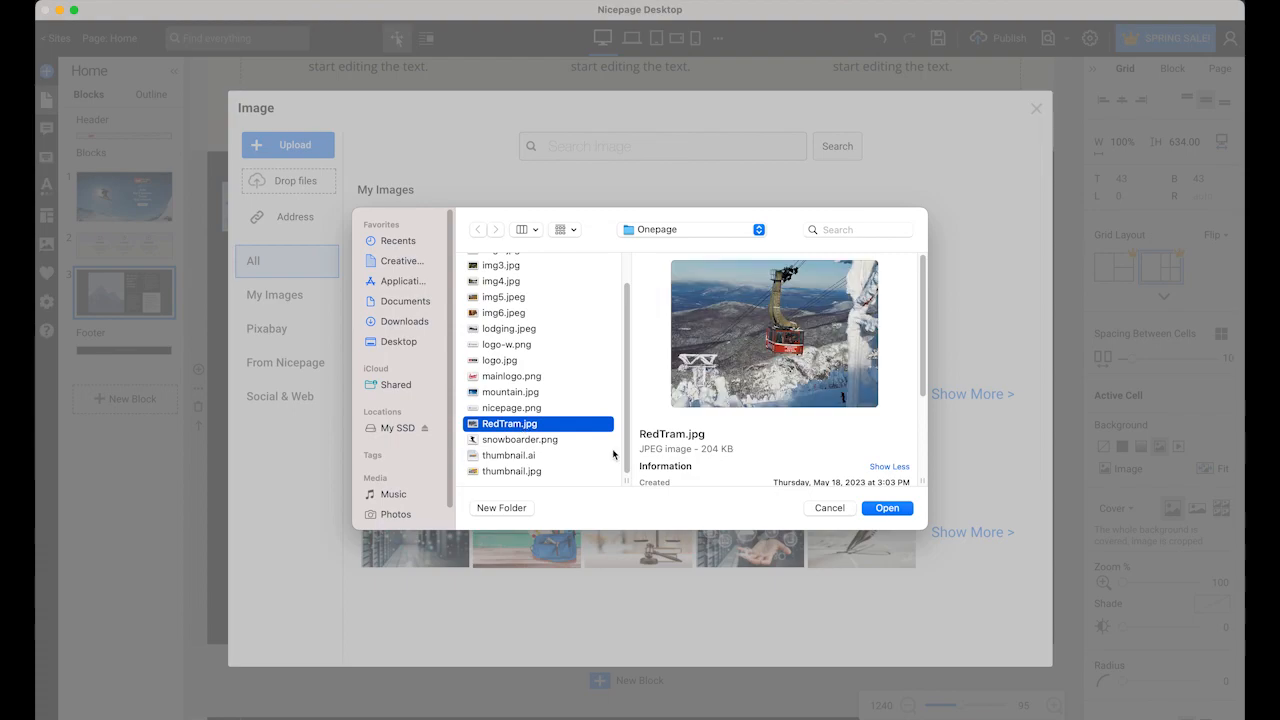
left_click(887, 508)
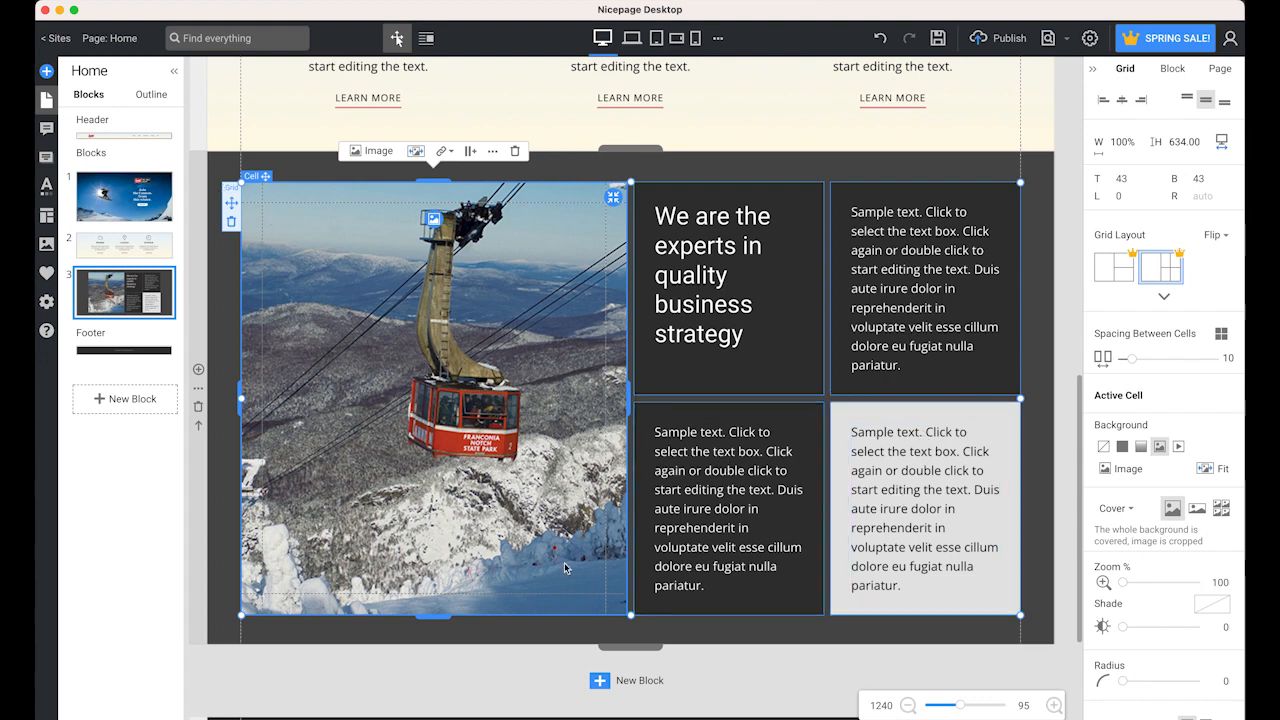
Step: Extend the grid block's height to 797 and move the grid down to a top offset of 115
left_click_drag(633, 648, 631, 719)
left_click(234, 207)
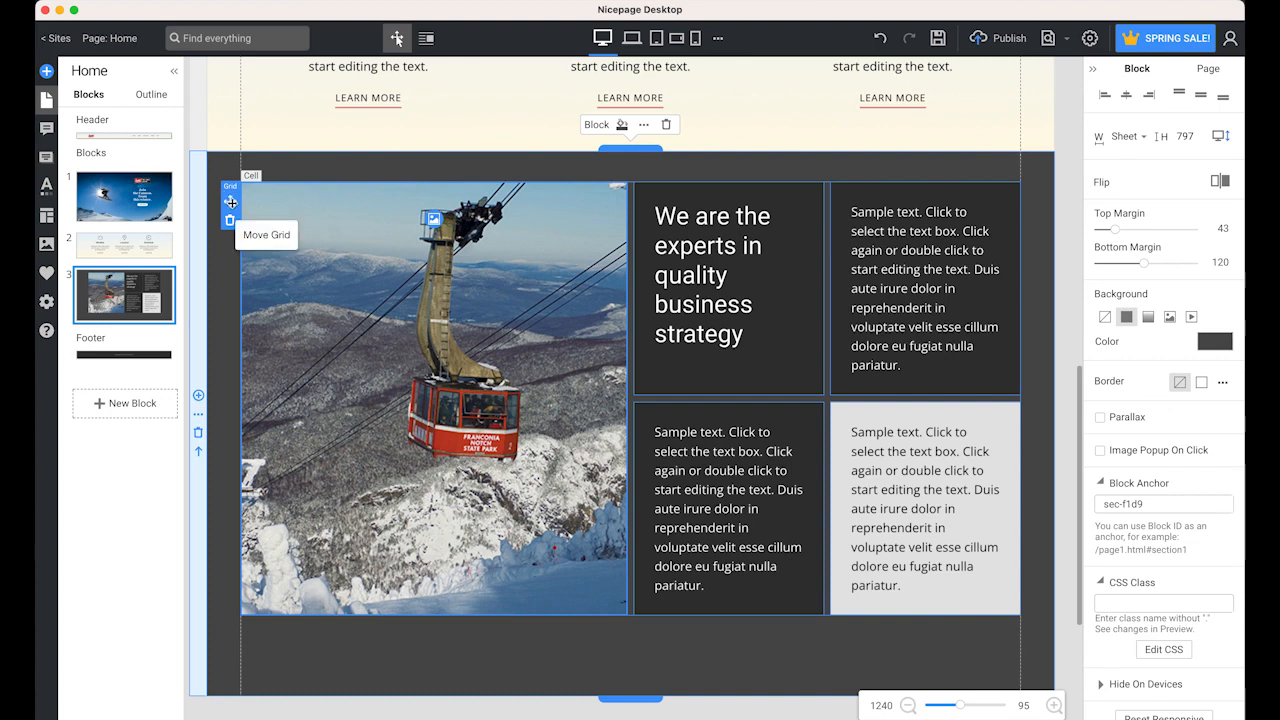
left_click_drag(231, 203, 230, 252)
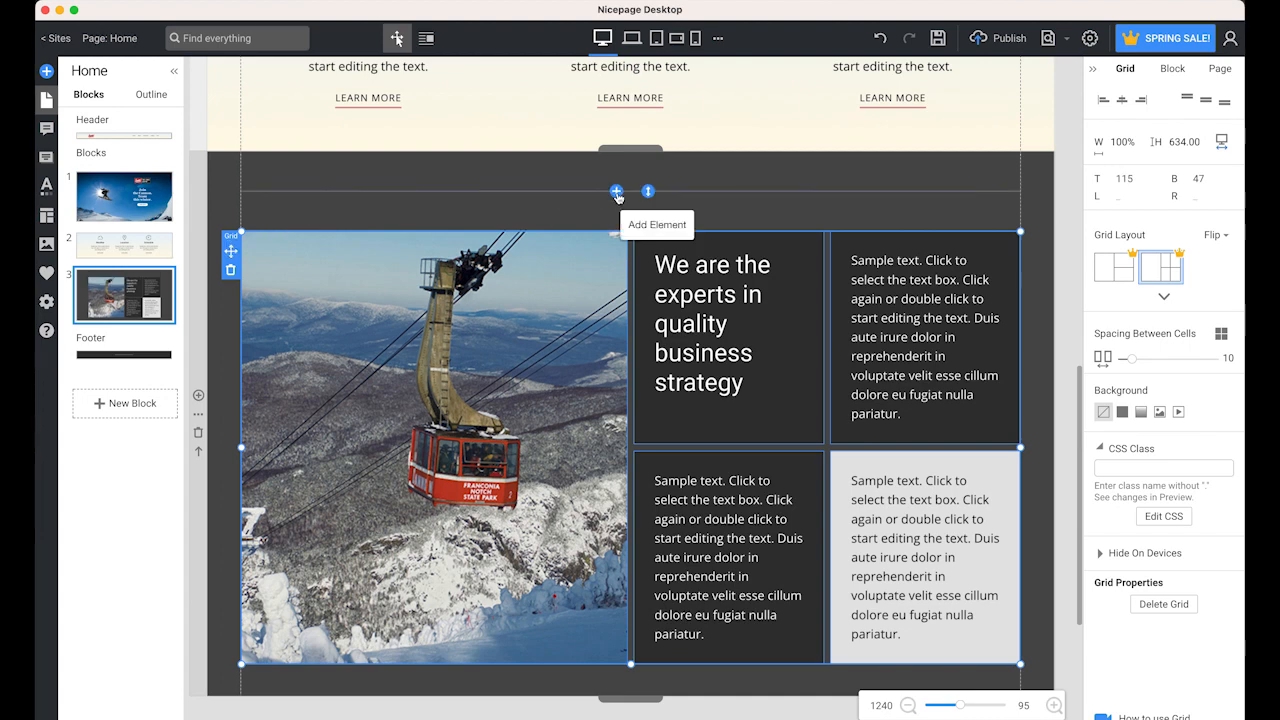
Step: Add a Heading 2 text element above the grid reading "About us"
left_click(616, 192)
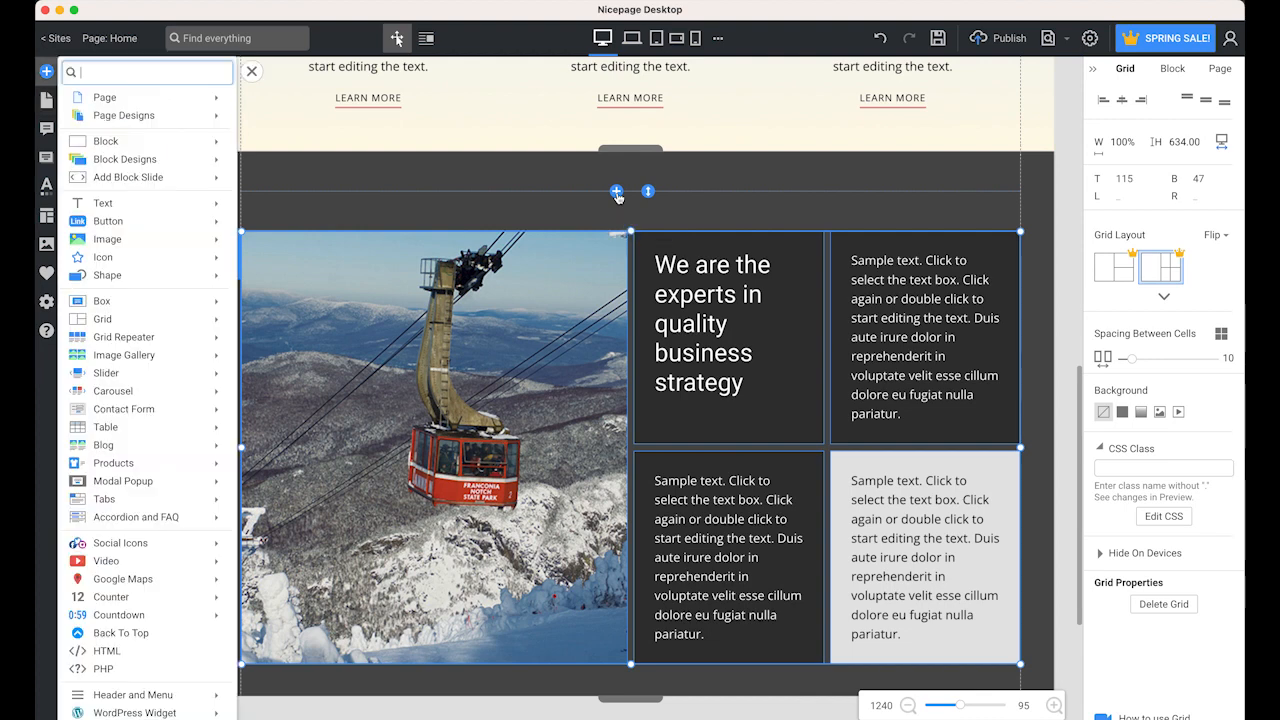
mouse_move(190, 204)
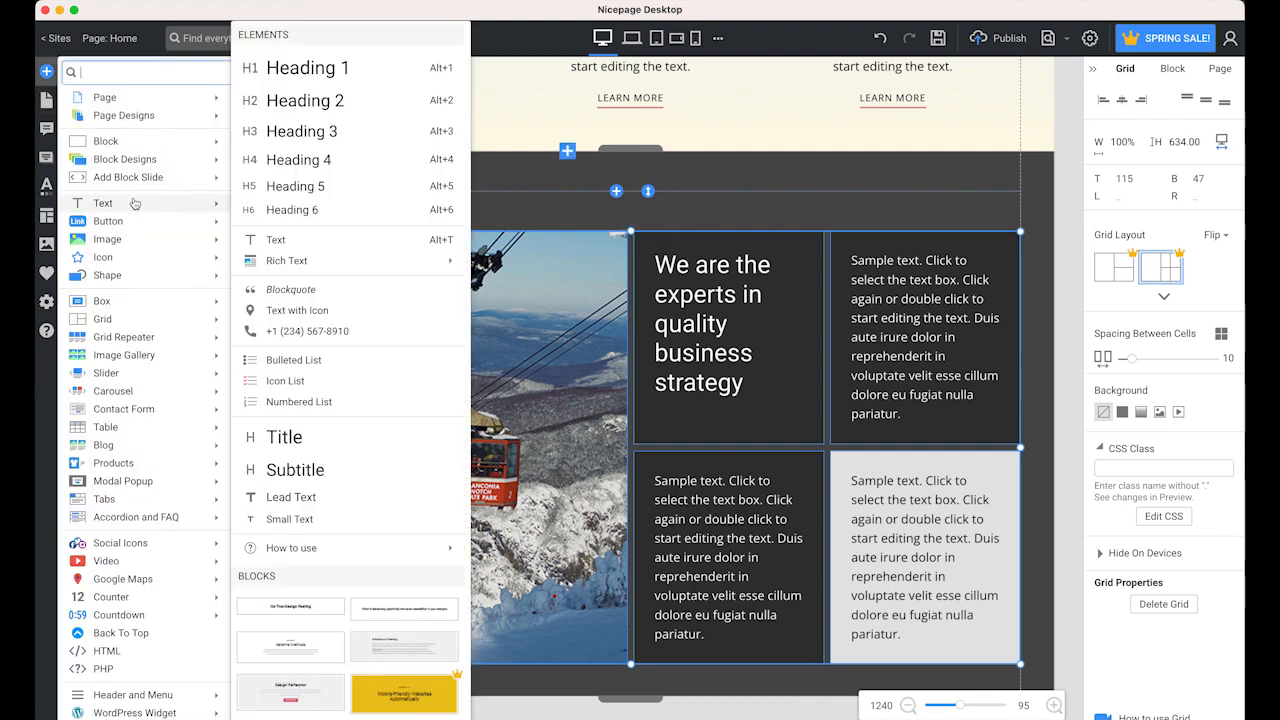
left_click(352, 108)
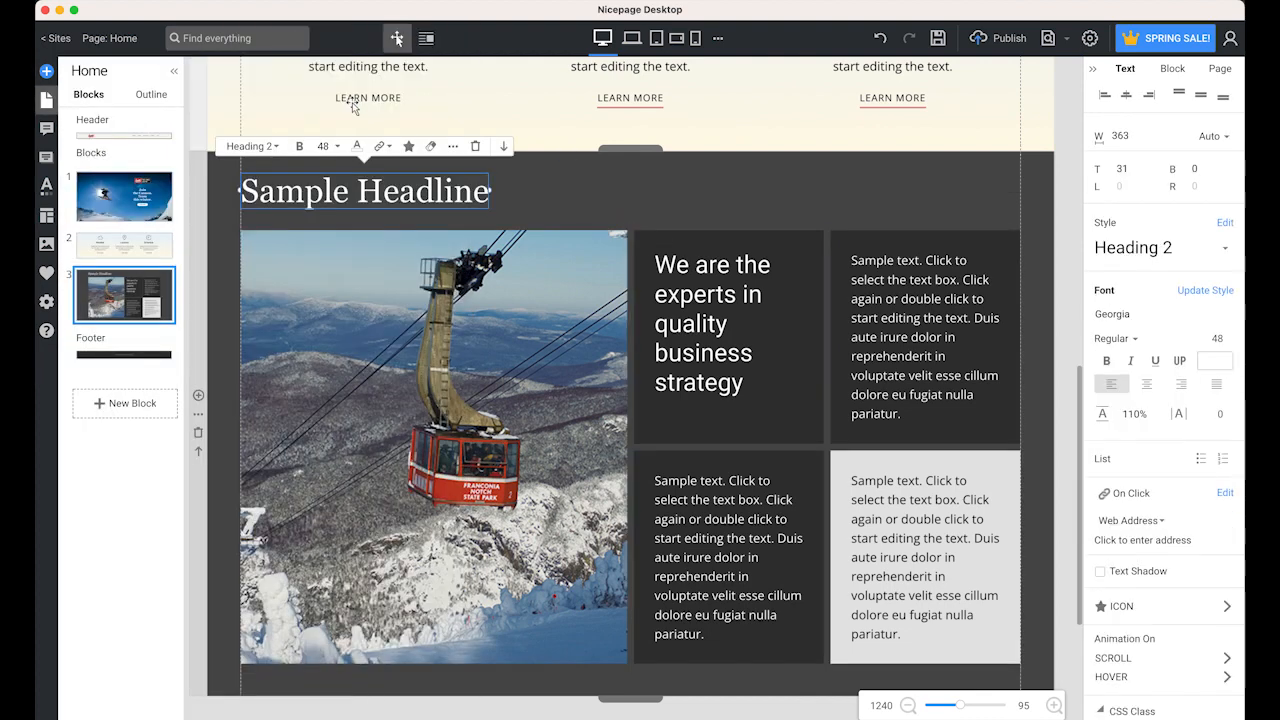
double_click(323, 185)
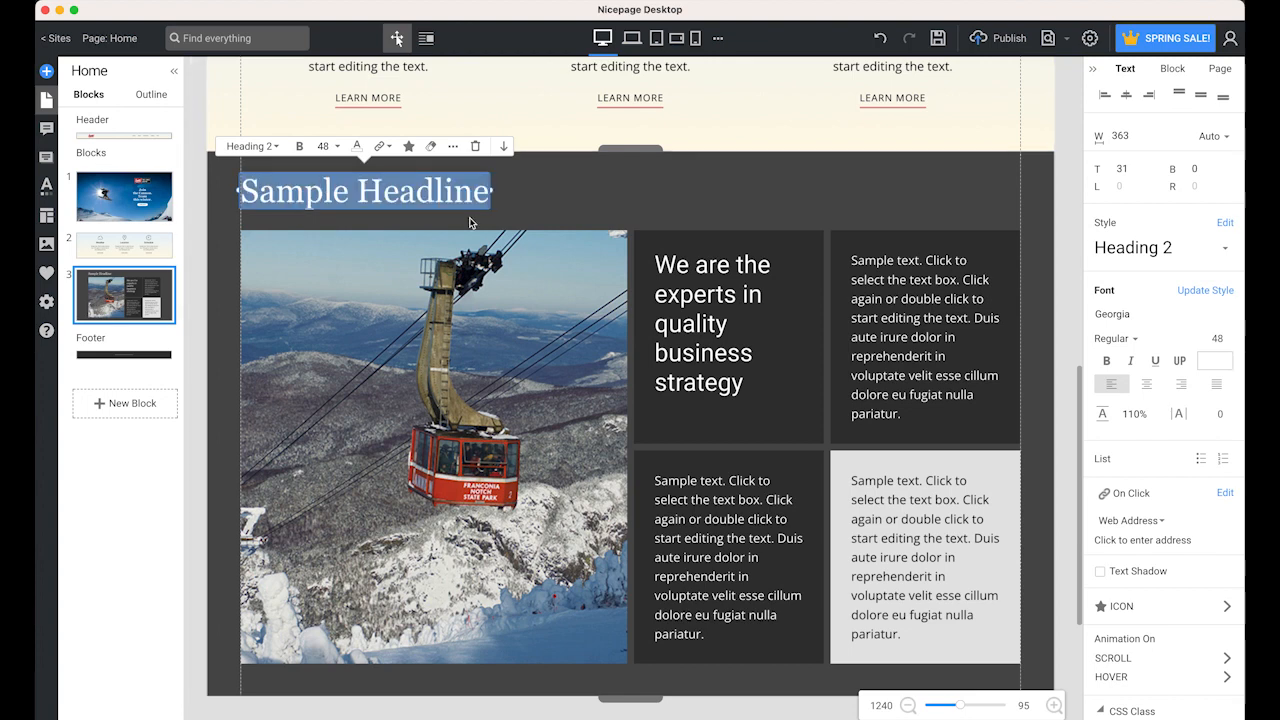
type("About")
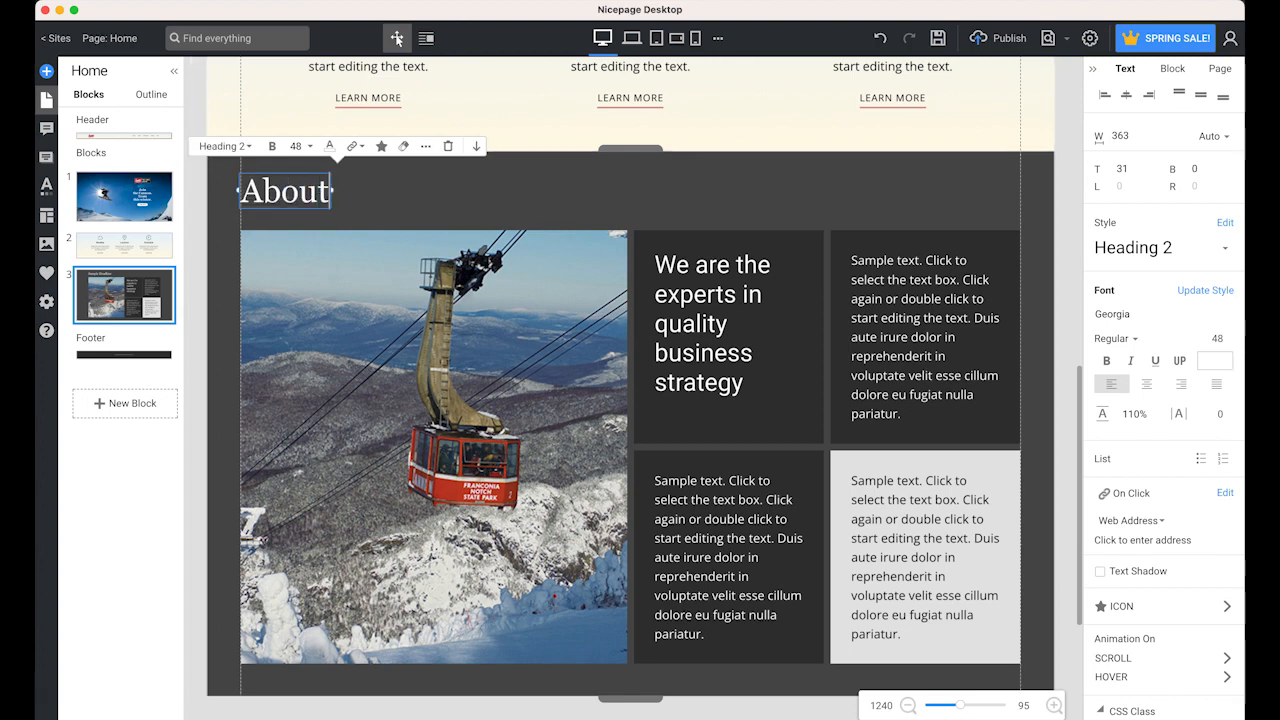
type(" us")
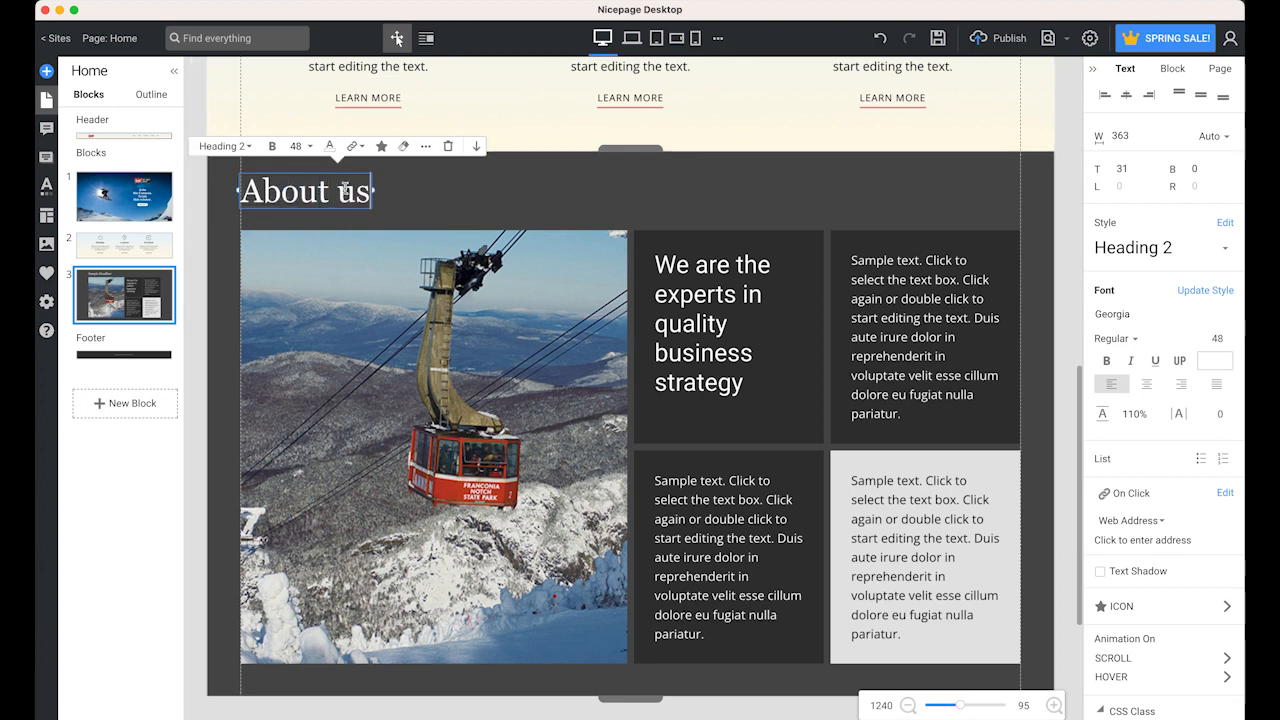
Step: Make the whole "About us" heading bold and deselect it
double_click(344, 192)
triple_click(344, 192)
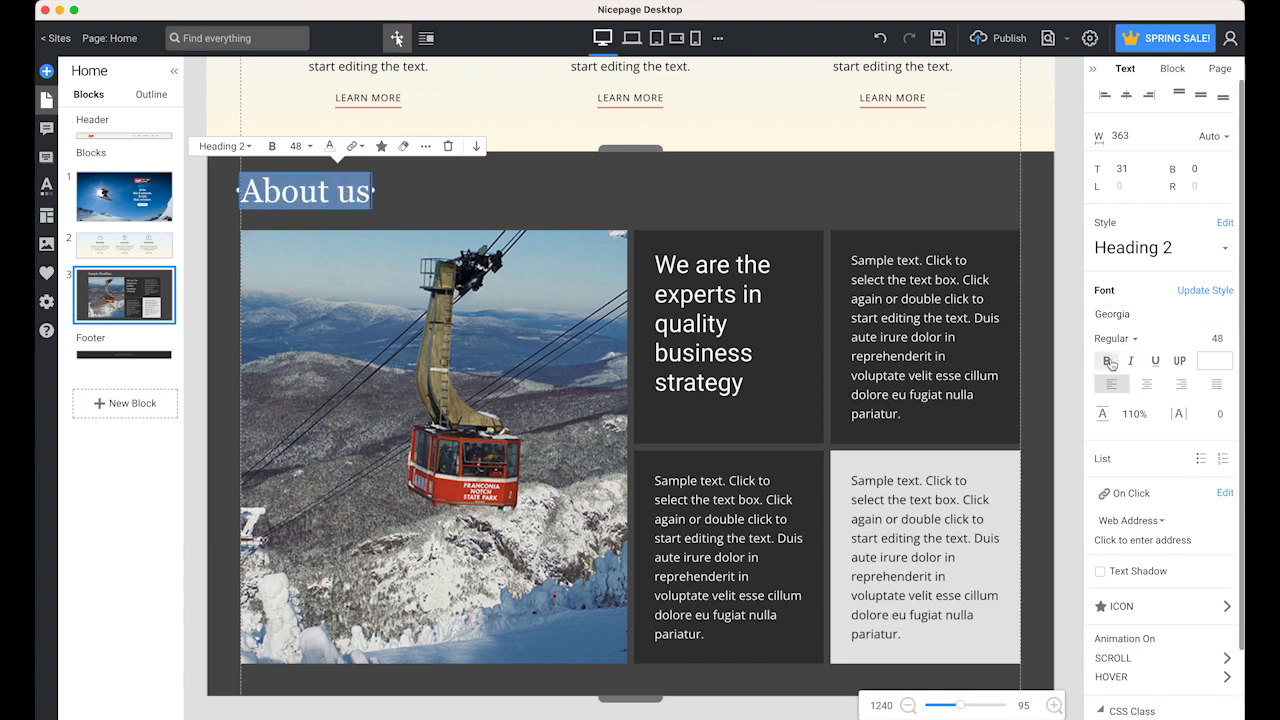
left_click(1108, 361)
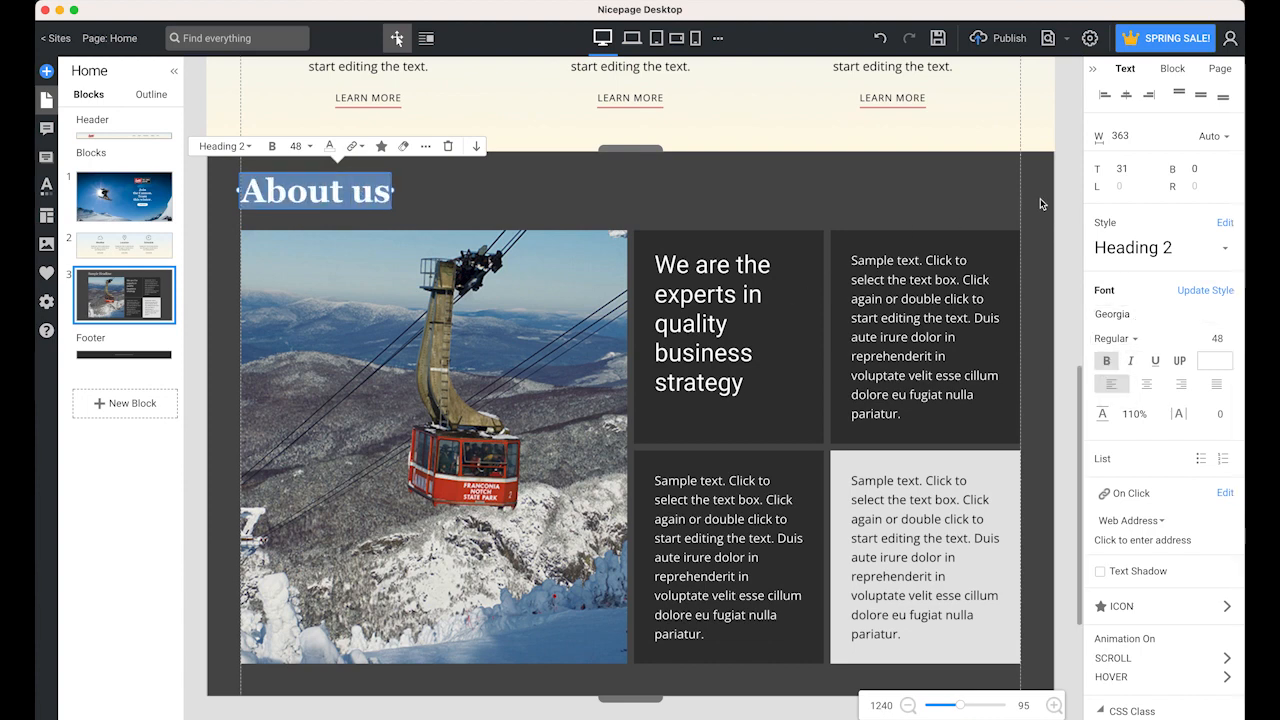
left_click(735, 220)
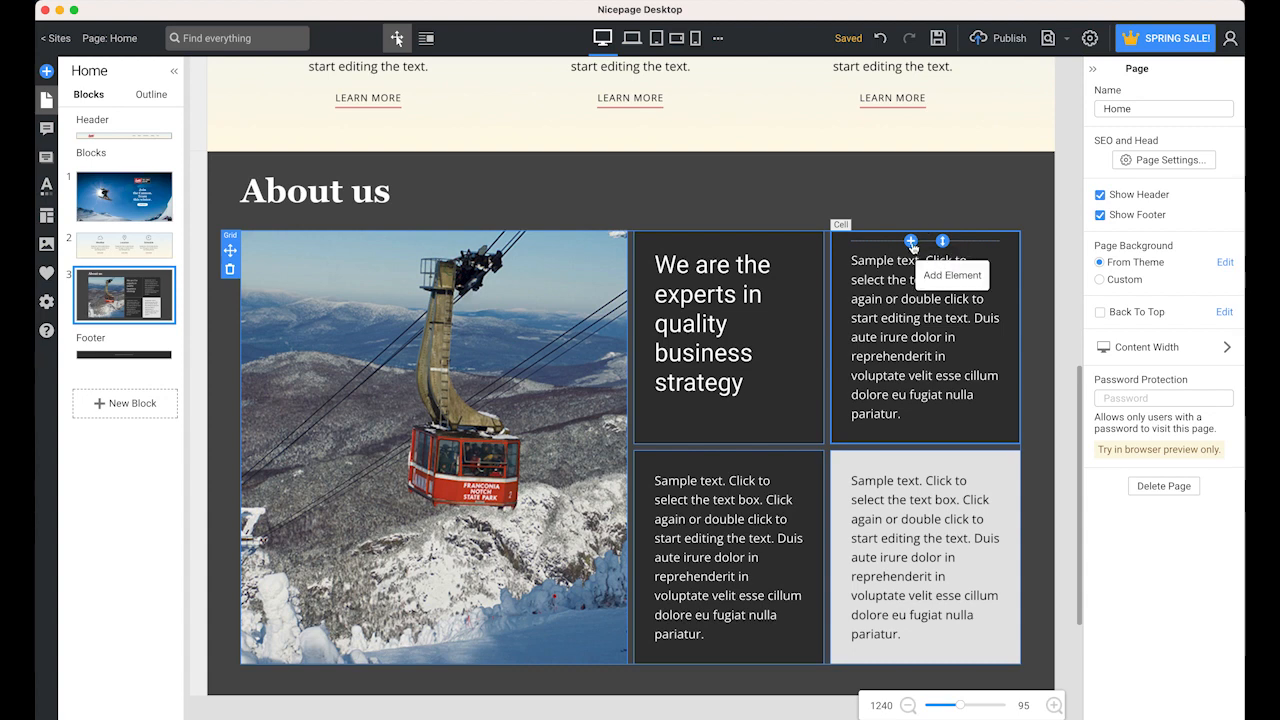
Step: Add the Grid Repeater block with three image, headline, text and link columns below the About us block, and set it to two rows
scroll(900, 255, "down", 2)
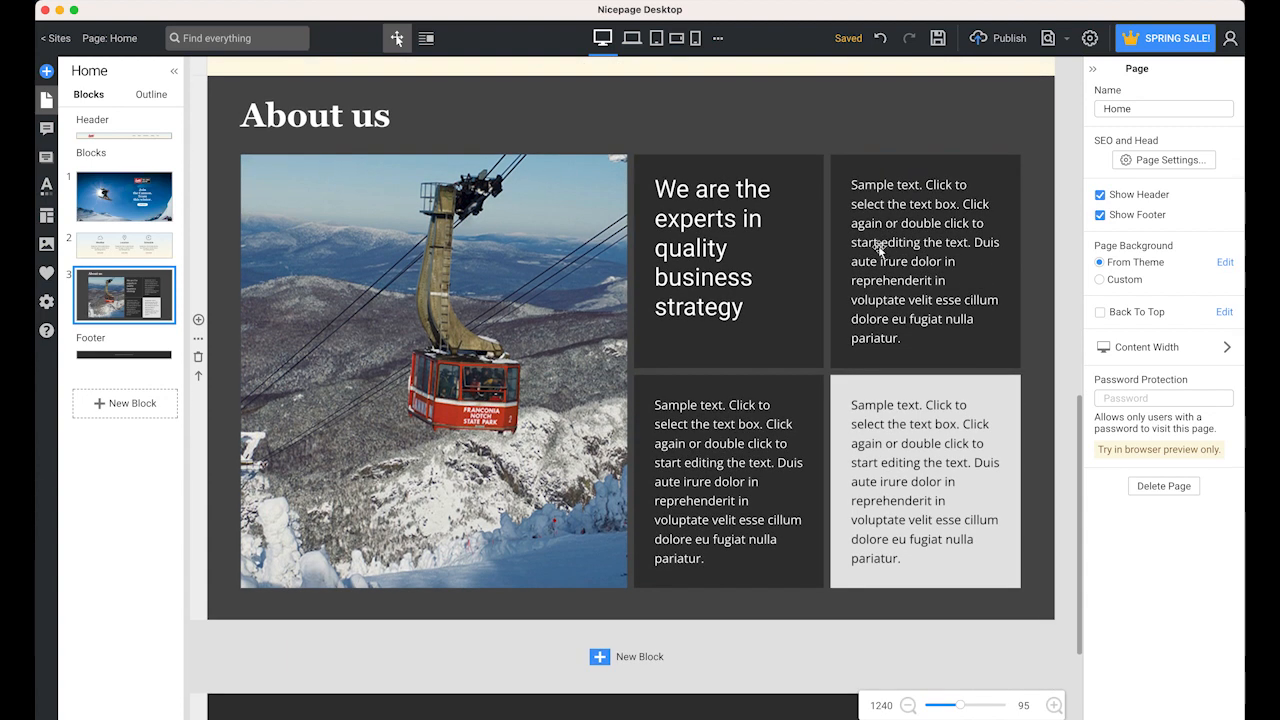
left_click(605, 660)
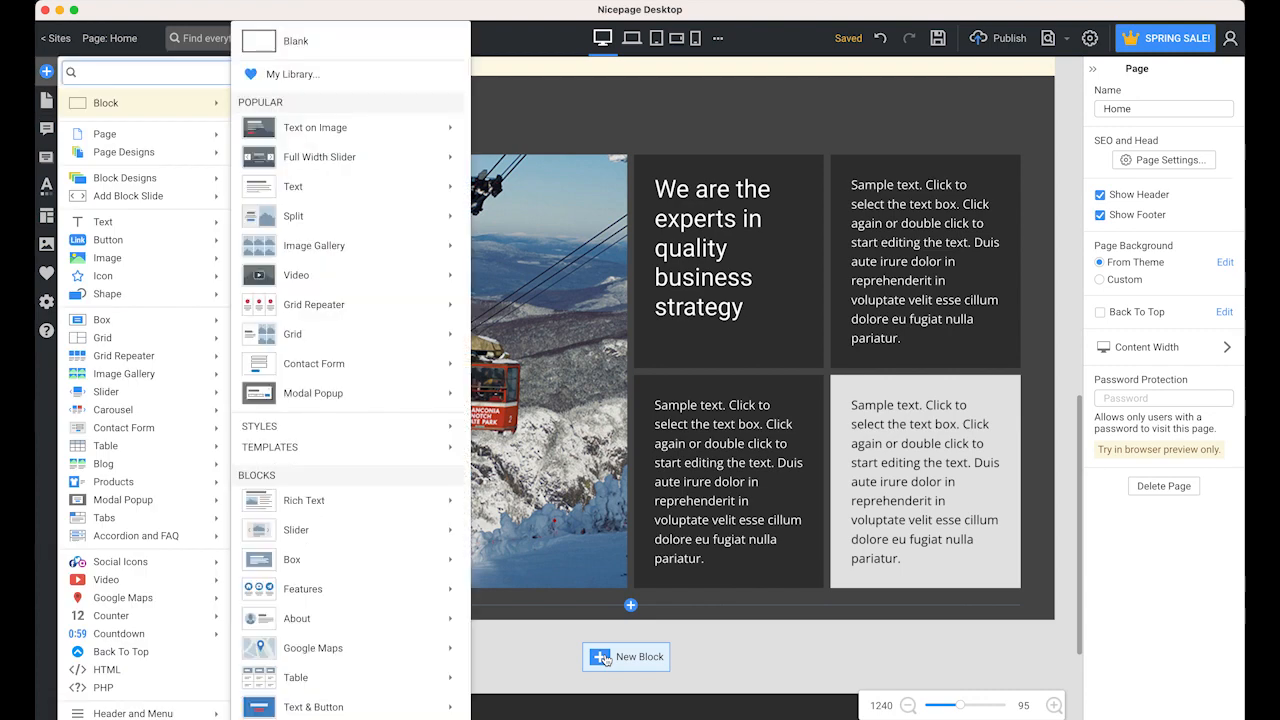
mouse_move(168, 345)
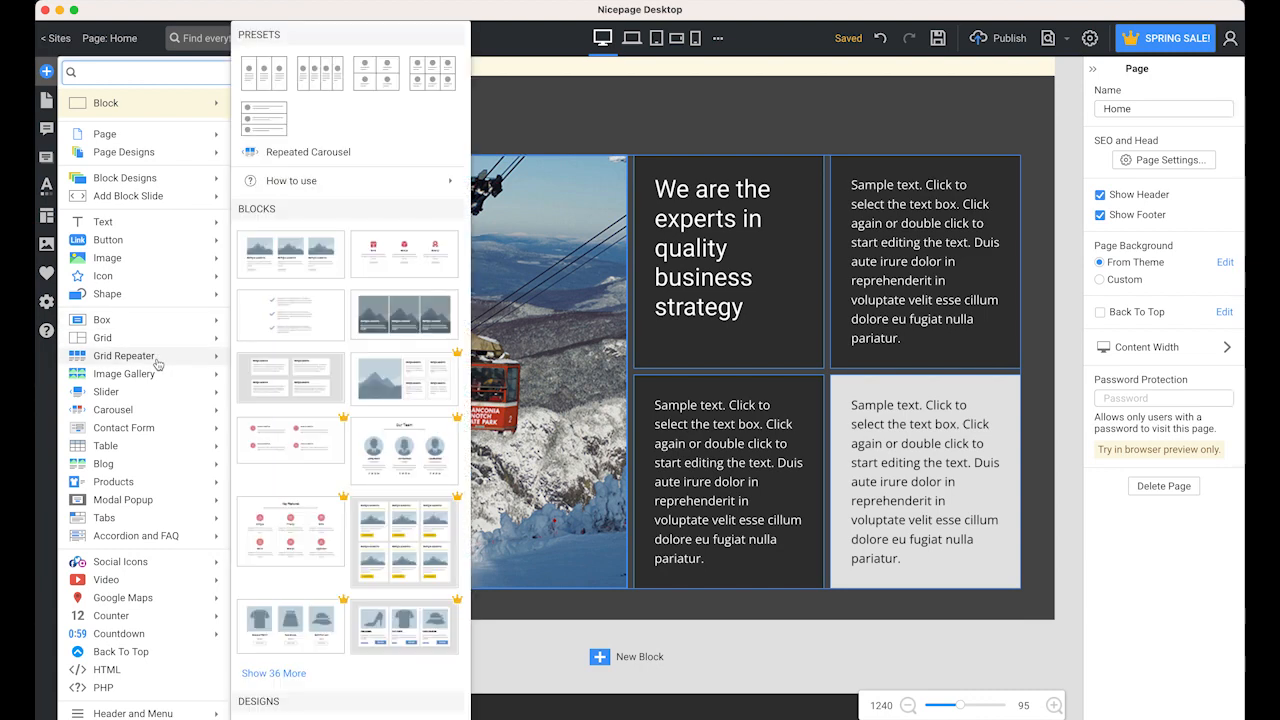
left_click(300, 273)
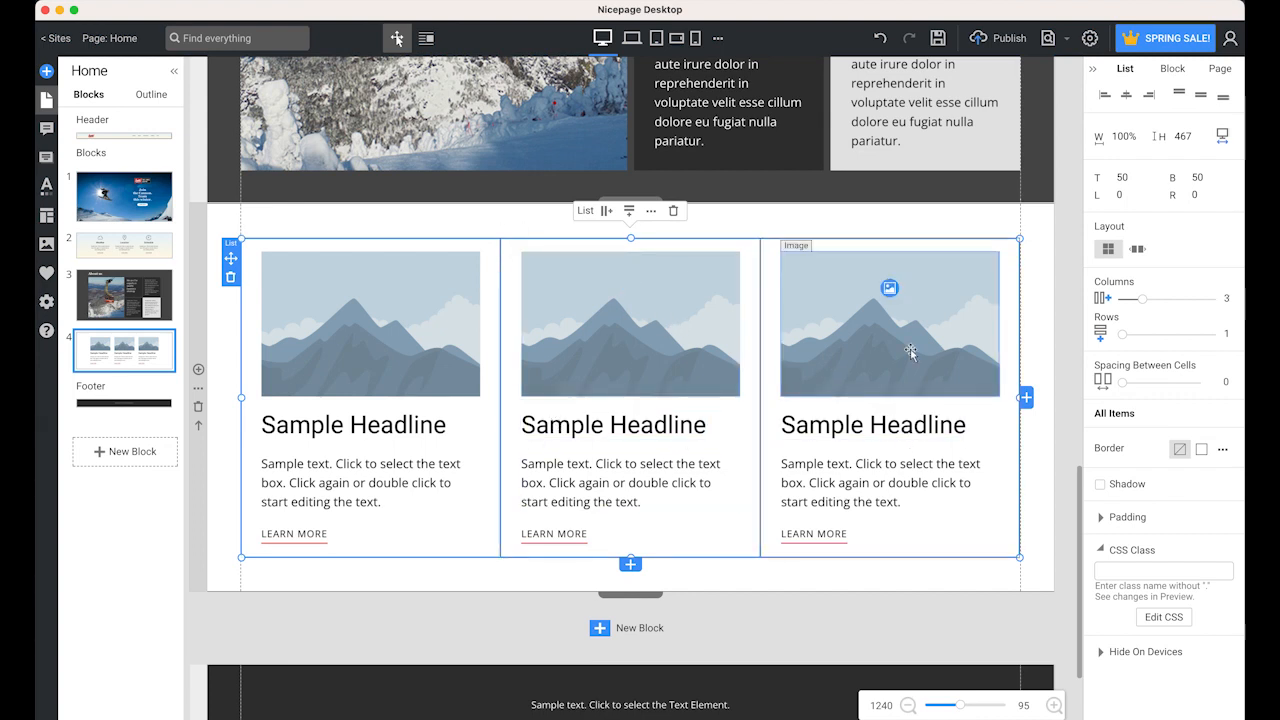
mouse_move(1139, 303)
left_mouse_down()
mouse_move(1157, 306)
mouse_move(1142, 306)
left_mouse_up()
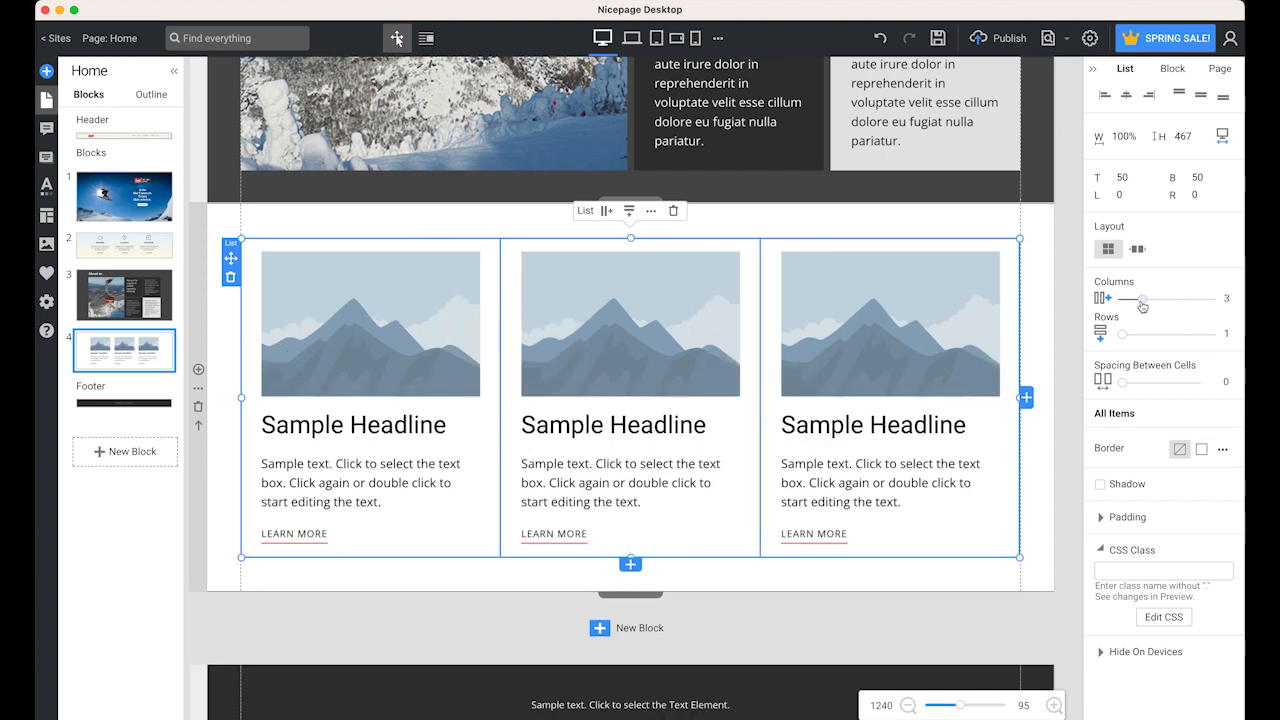
left_click_drag(1129, 339, 1134, 339)
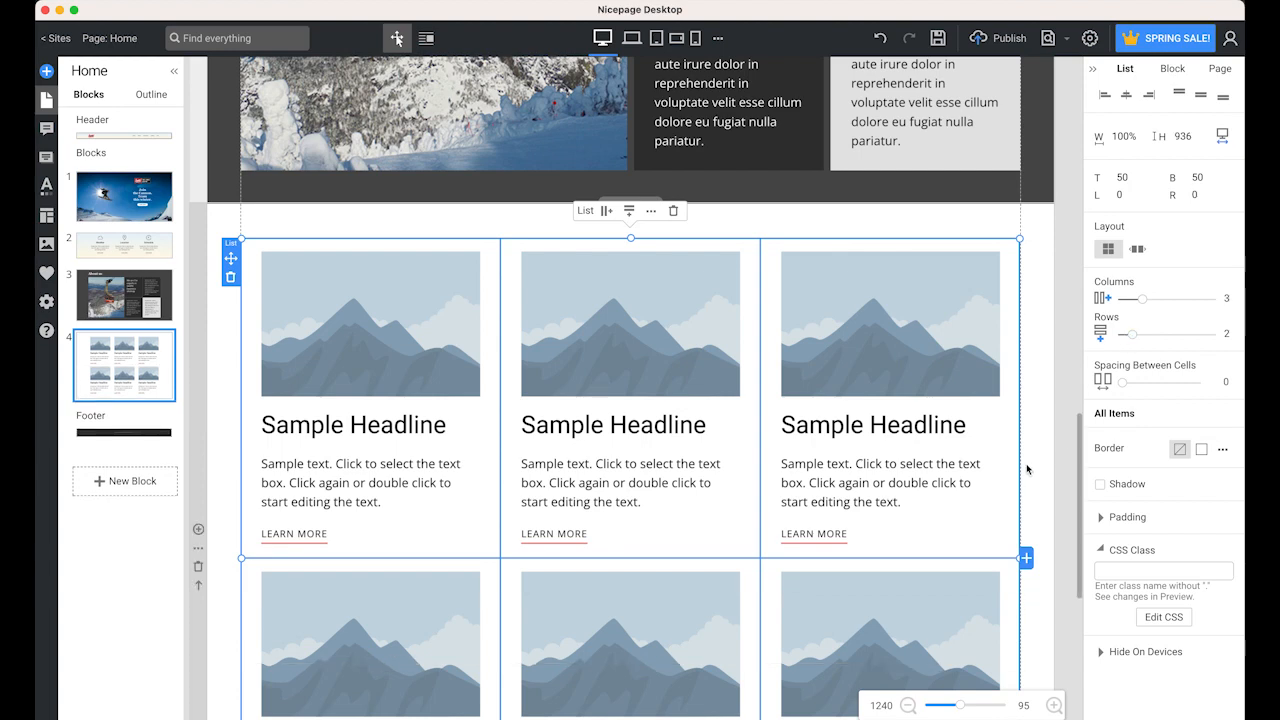
Step: Give the repeater block a gradient background from the lightest blue theme tint to a very light yellow theme tint
left_click(215, 372)
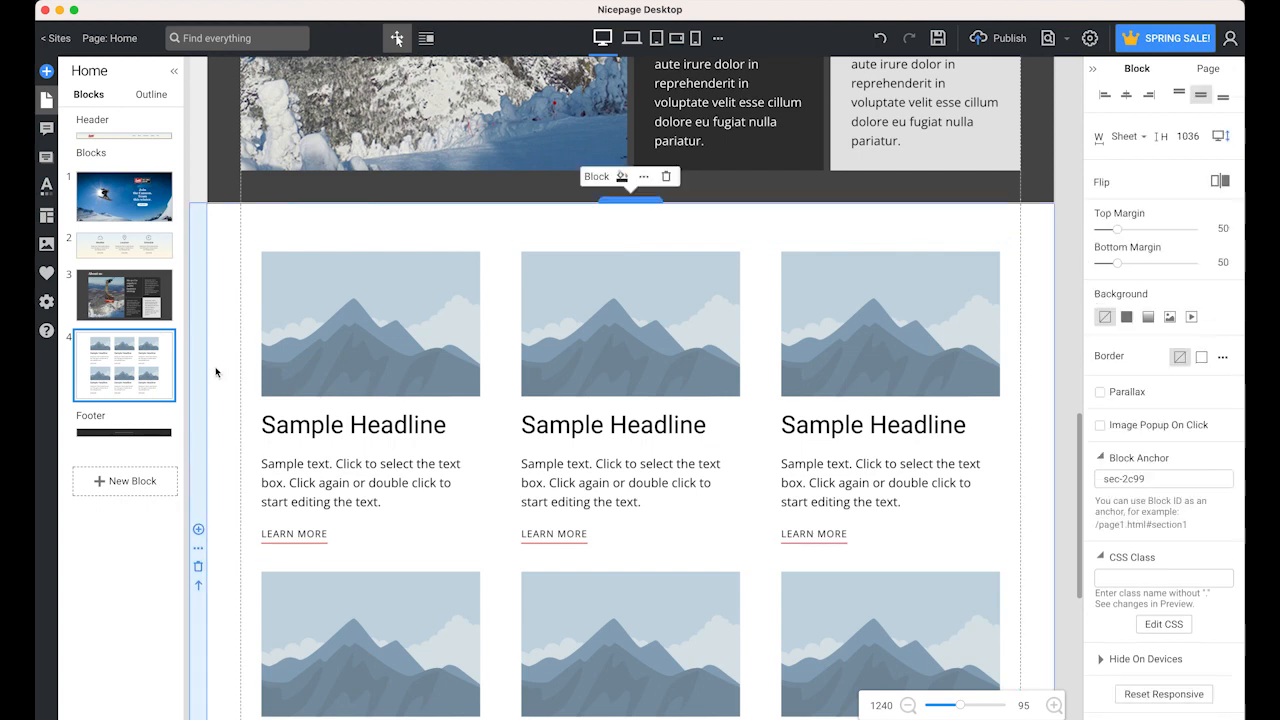
left_click(118, 357)
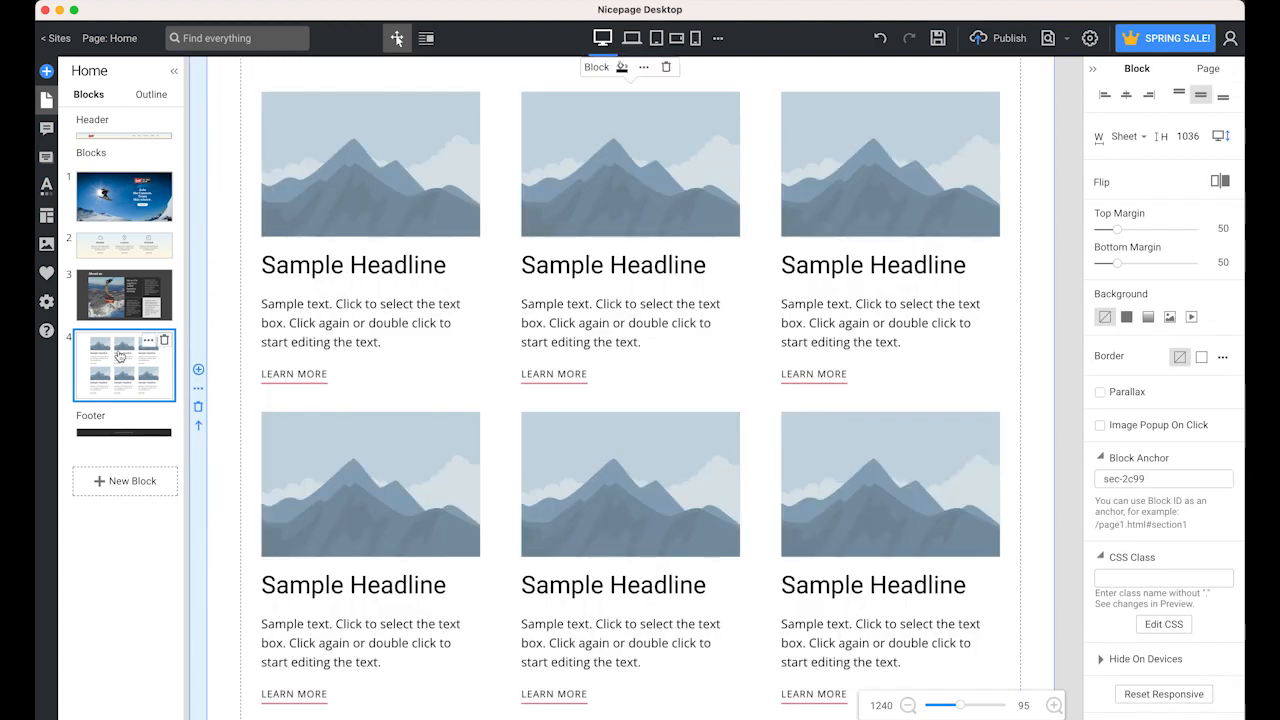
left_click(1148, 316)
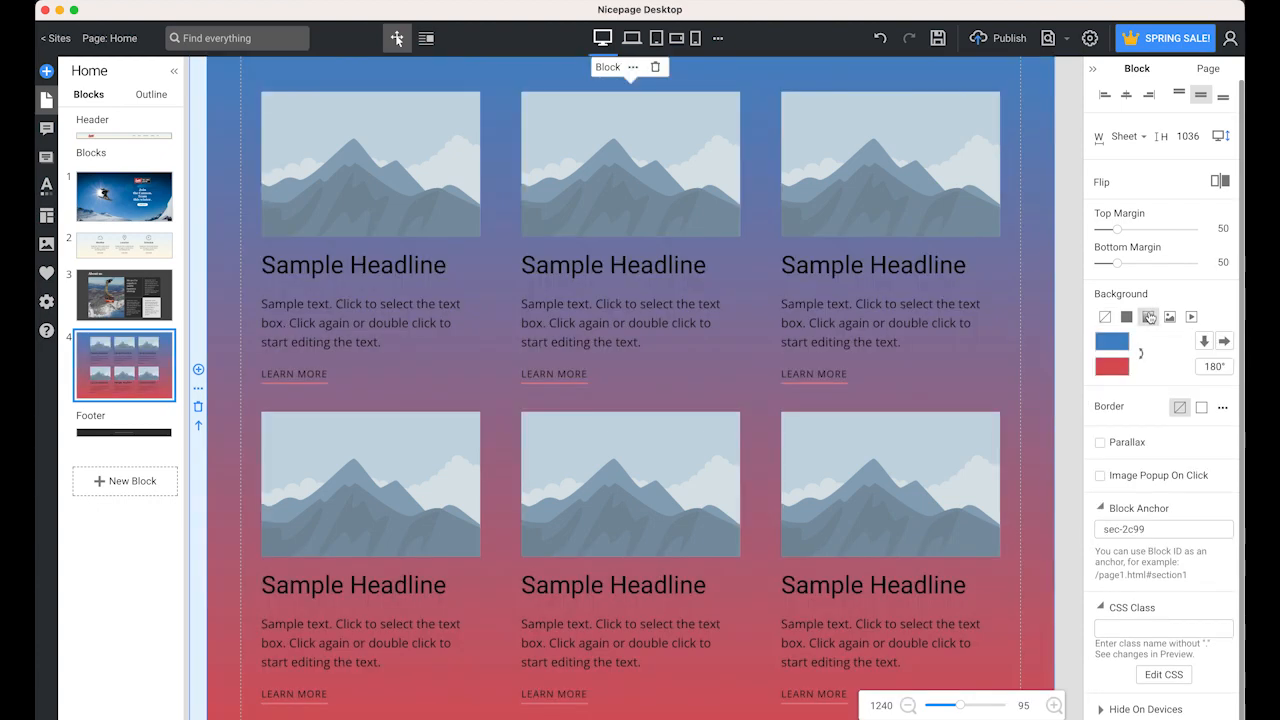
left_click(1110, 344)
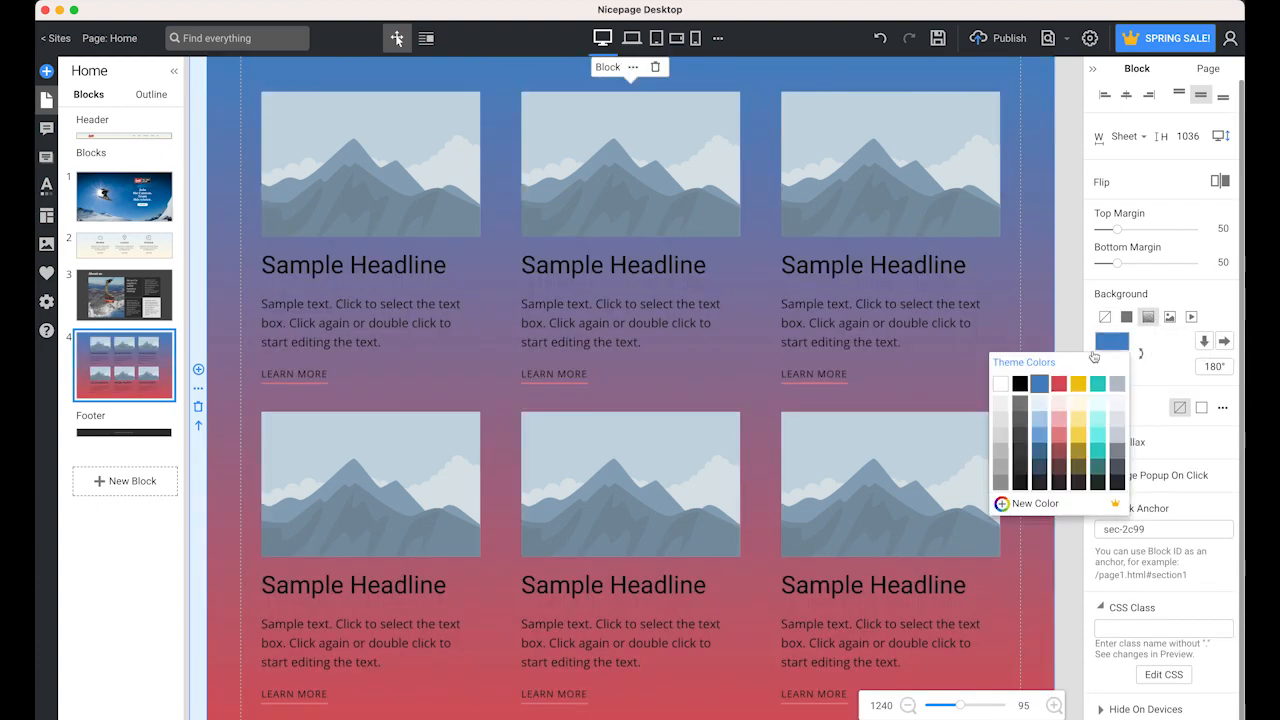
left_click(1040, 404)
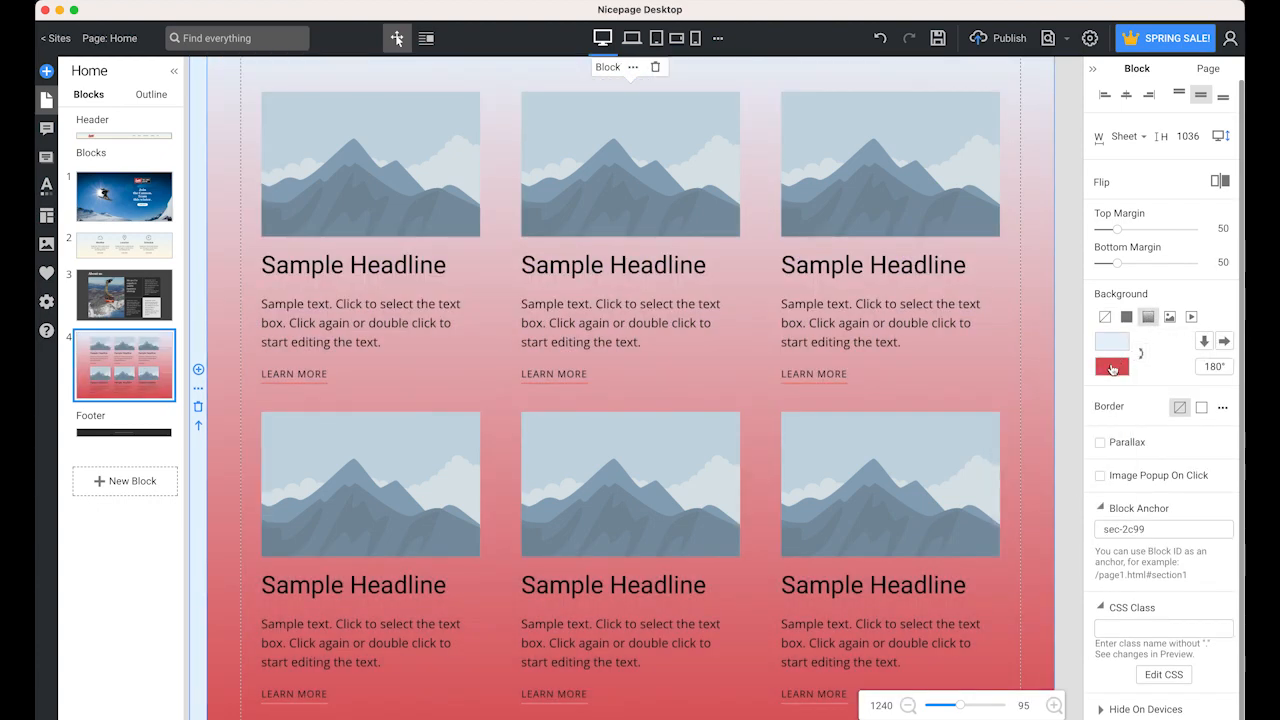
left_click(1112, 367)
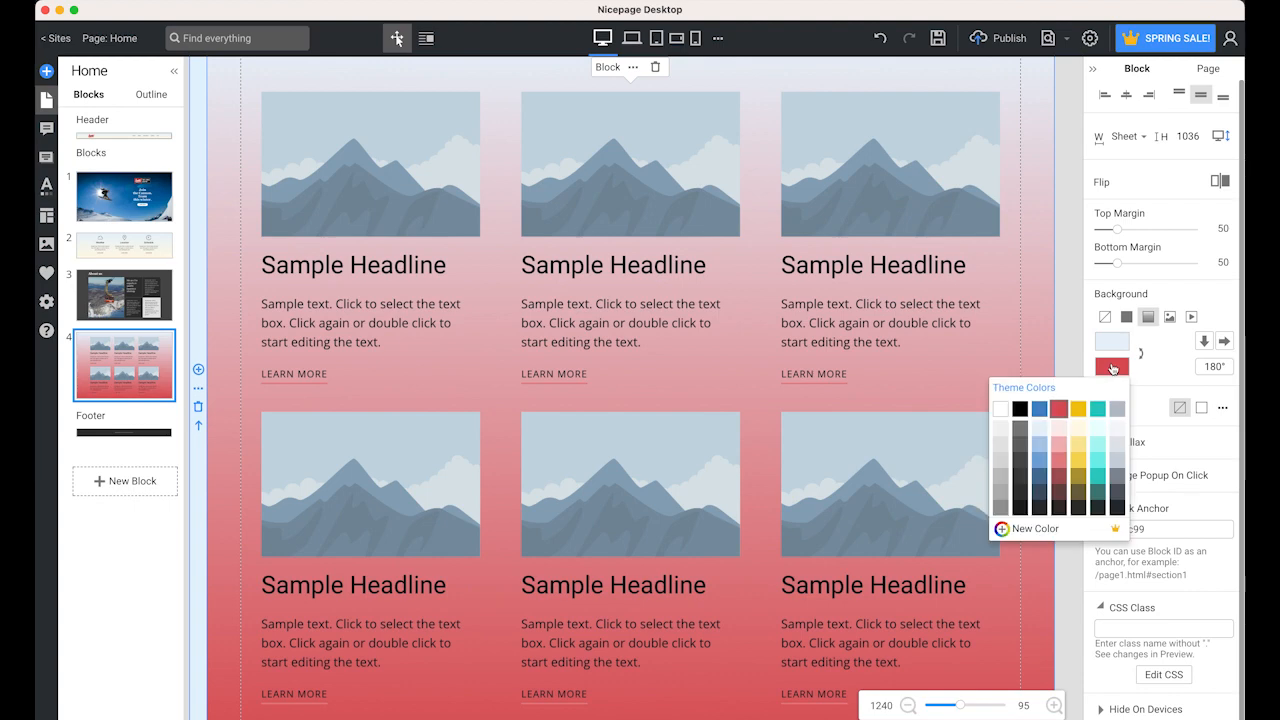
left_click(1078, 429)
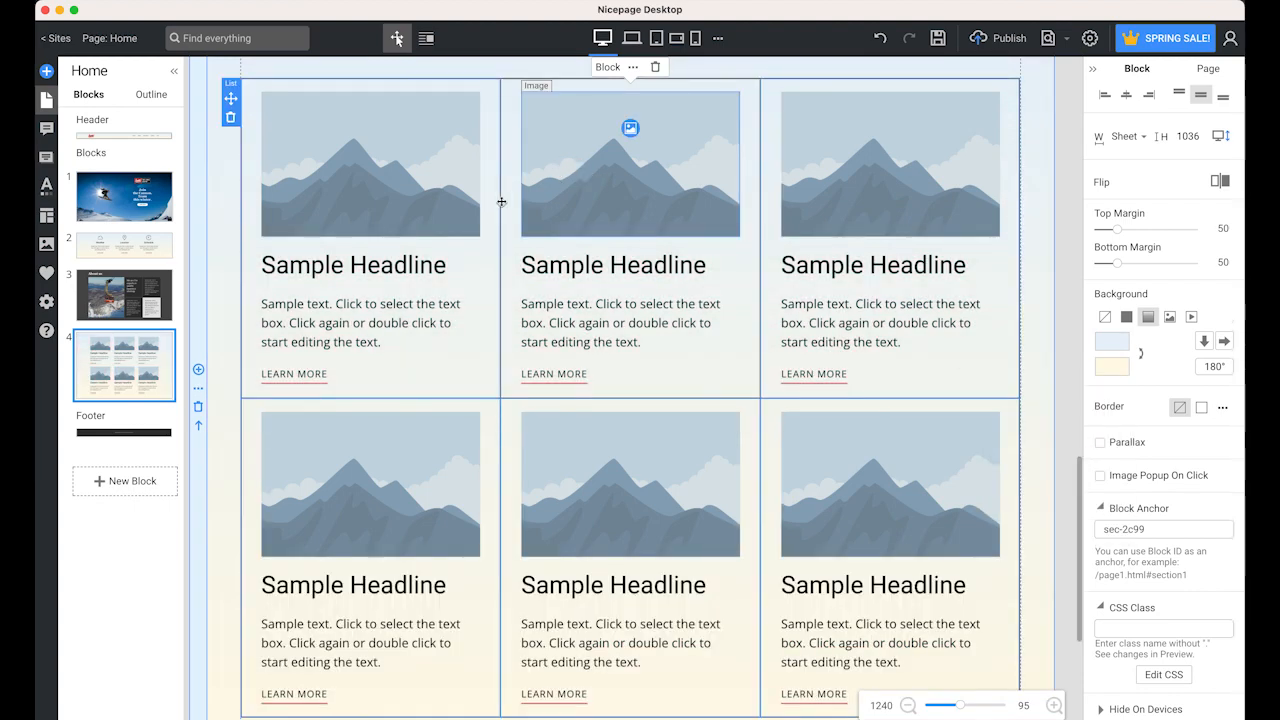
Step: Replace the first item's placeholder image in the upper row with uploaded img1.jpg and change its headline to "Skiing"
scroll(471, 248, "up", 1)
scroll(440, 225, "up", 2)
left_click(392, 207)
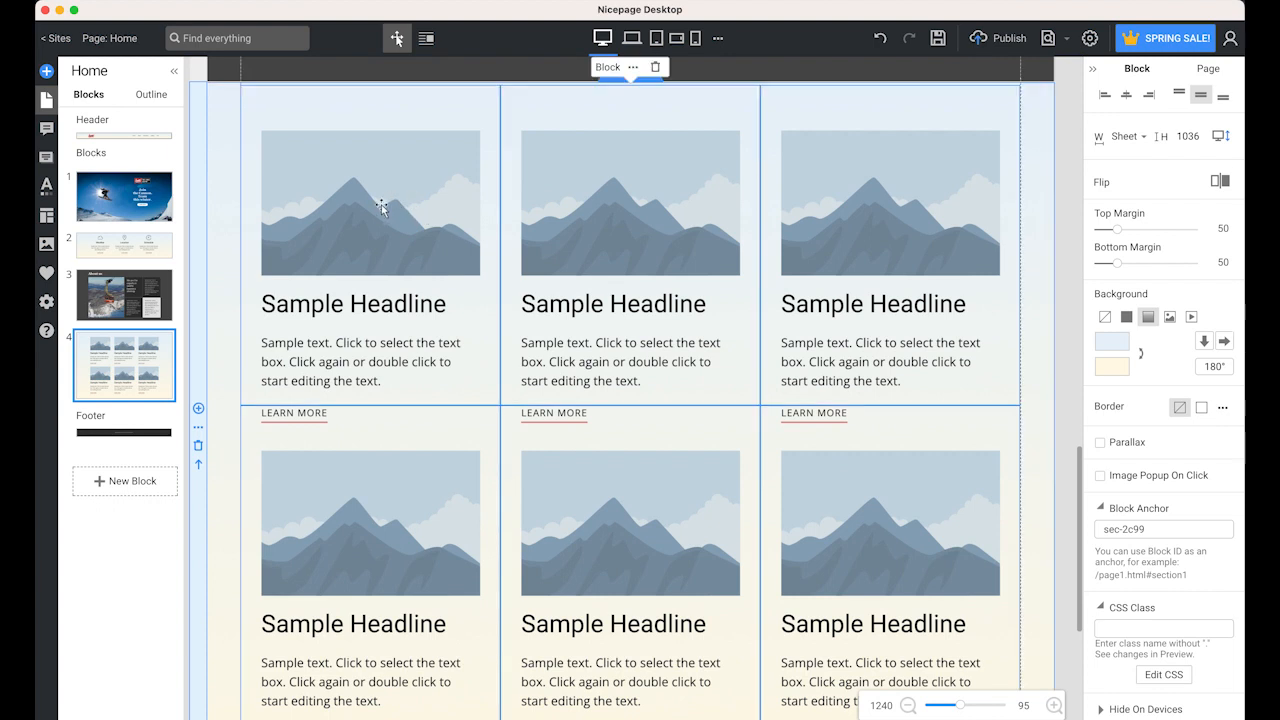
left_click(383, 208)
left_click(370, 168)
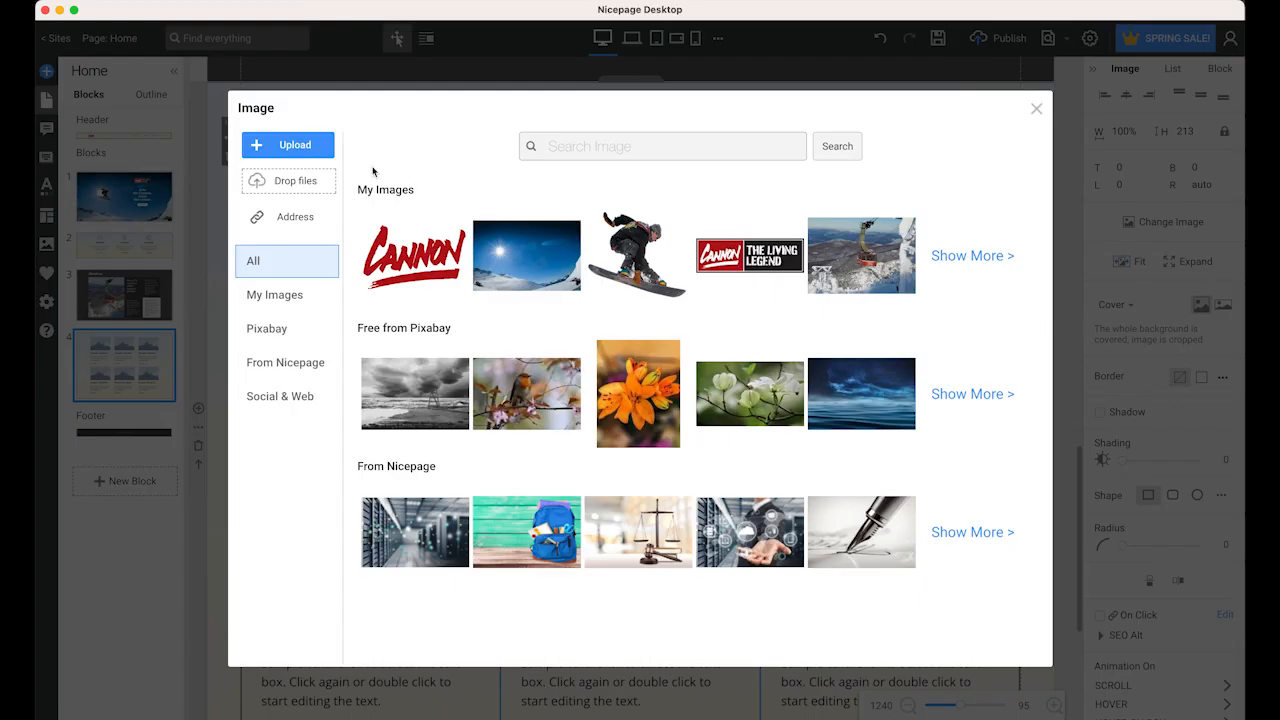
left_click(283, 145)
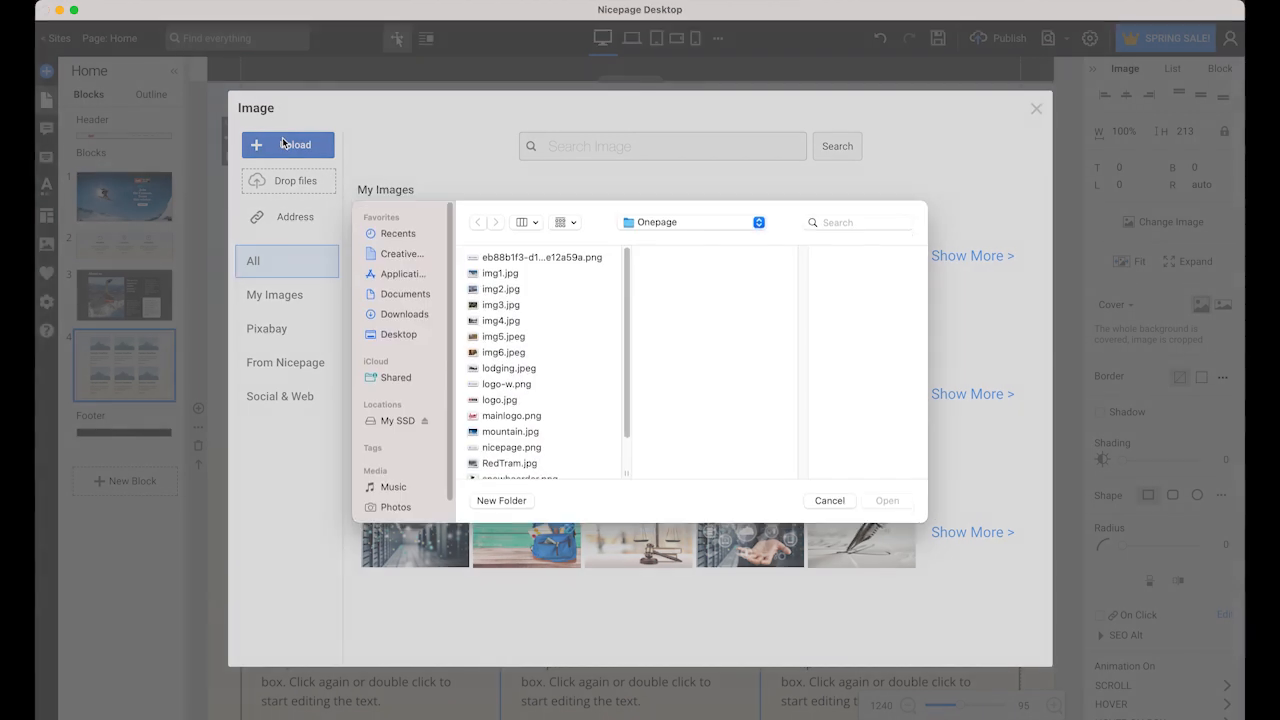
left_click(503, 281)
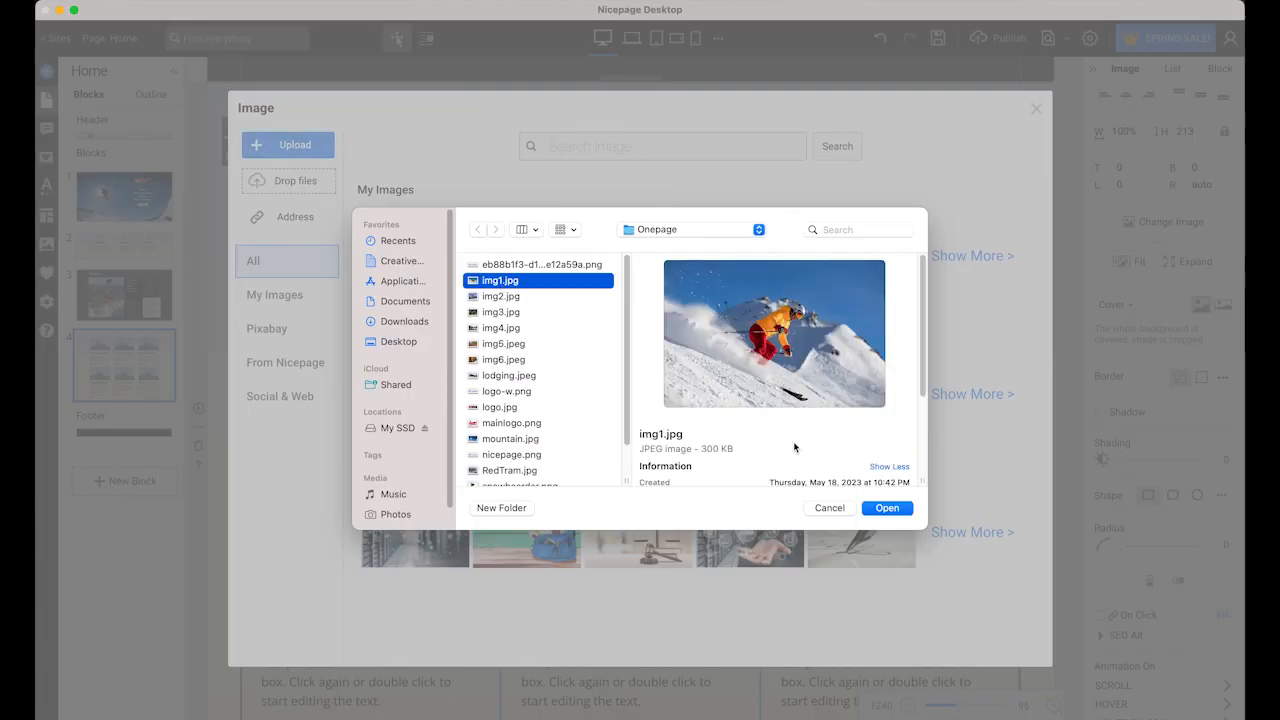
left_click(887, 508)
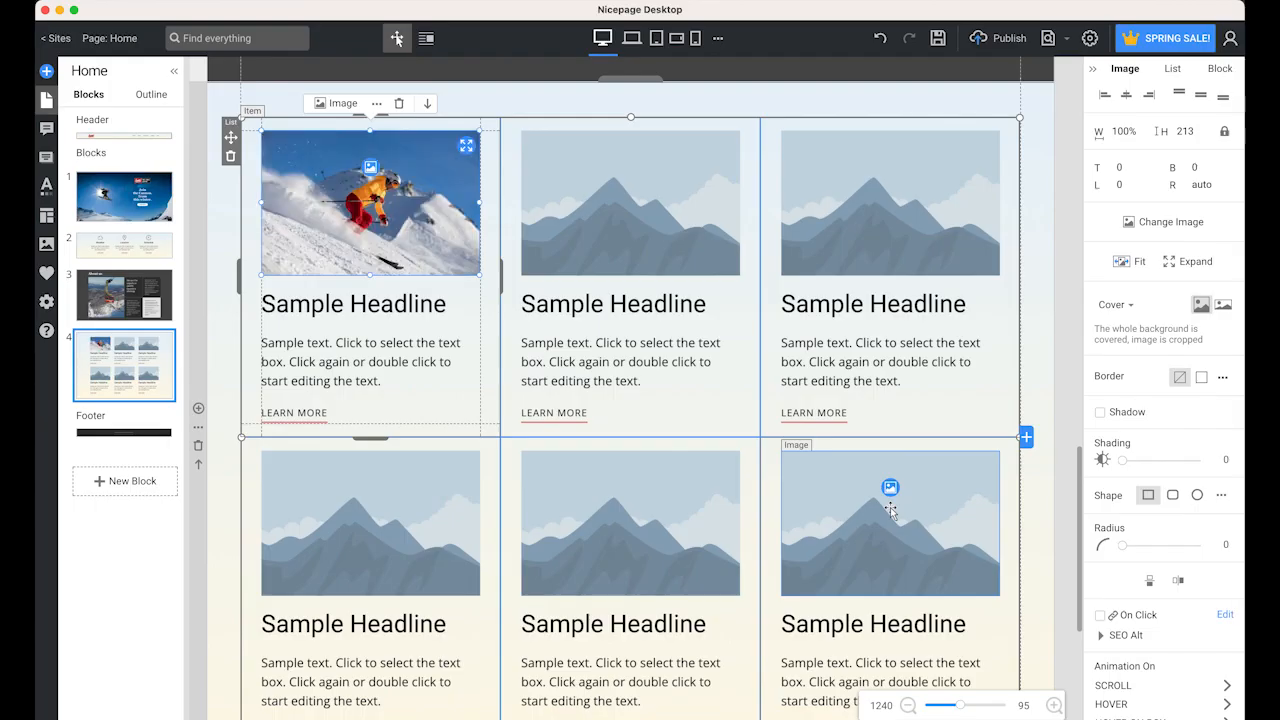
left_click(398, 306)
left_click(388, 310)
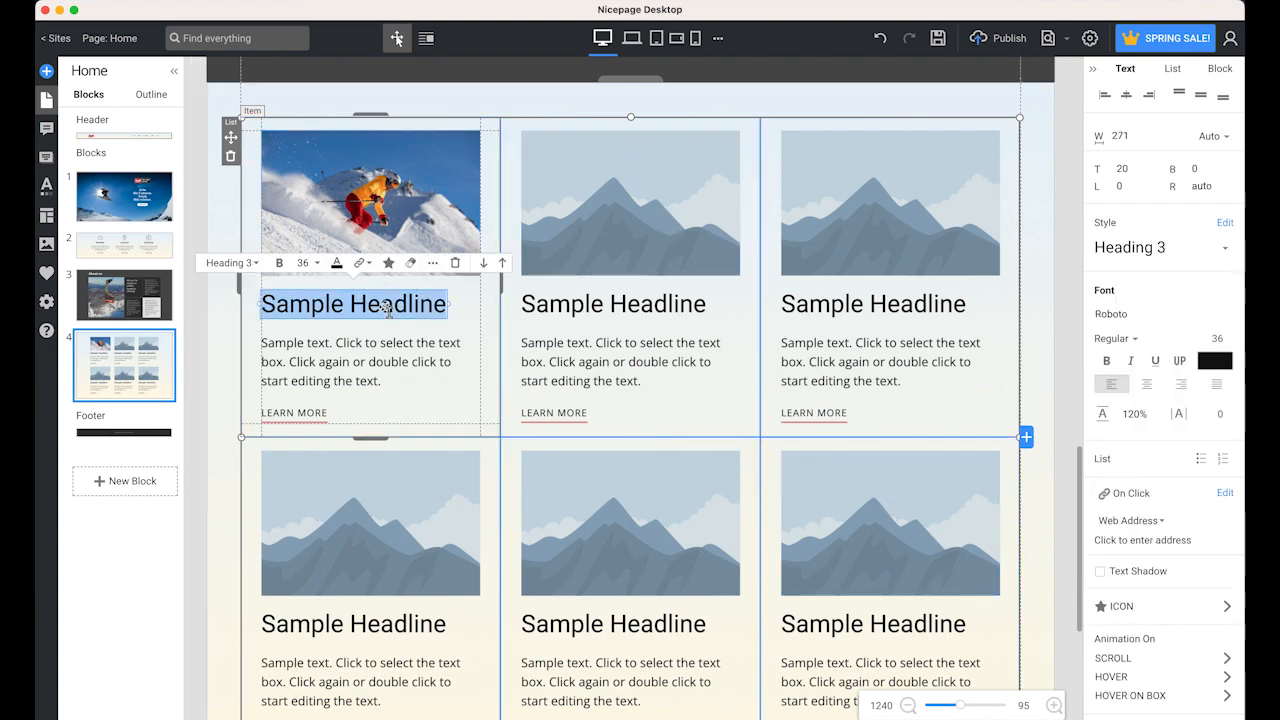
type("Skiing")
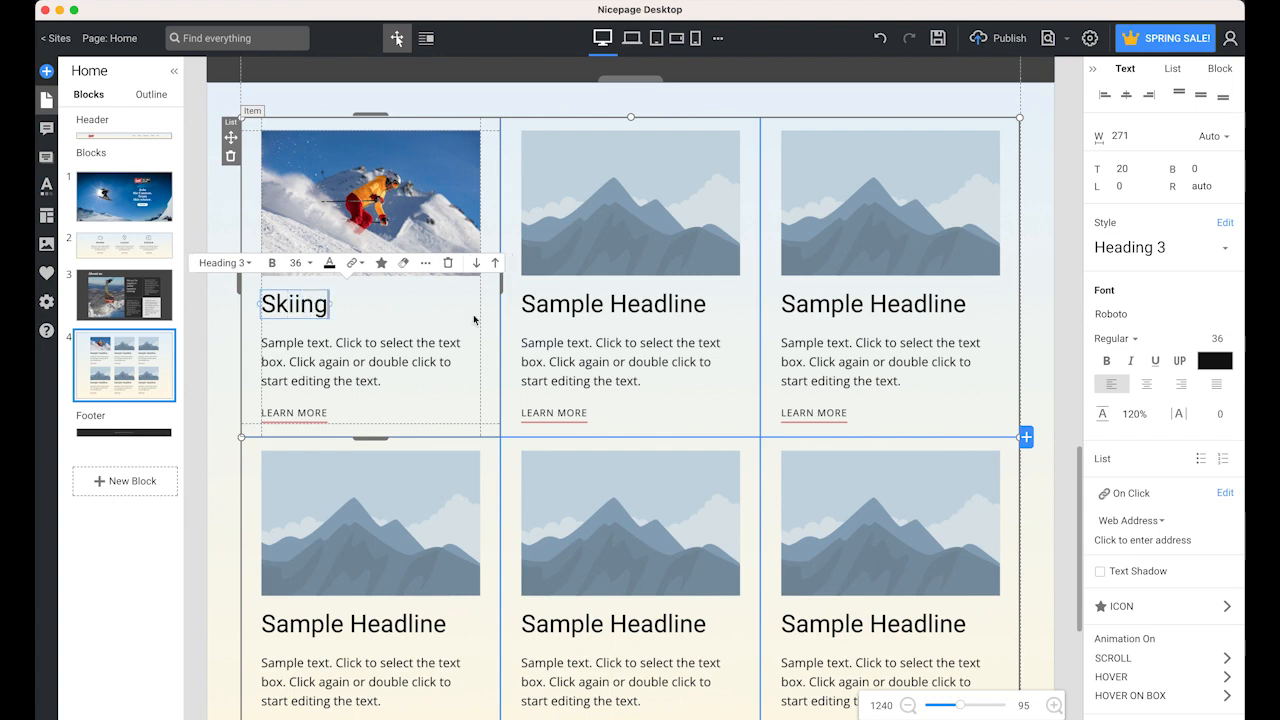
Step: Replace the upper row's middle placeholder image with uploaded img2.jpg and change its headline to "Aerial Tram"
left_click(626, 212)
left_click(630, 168)
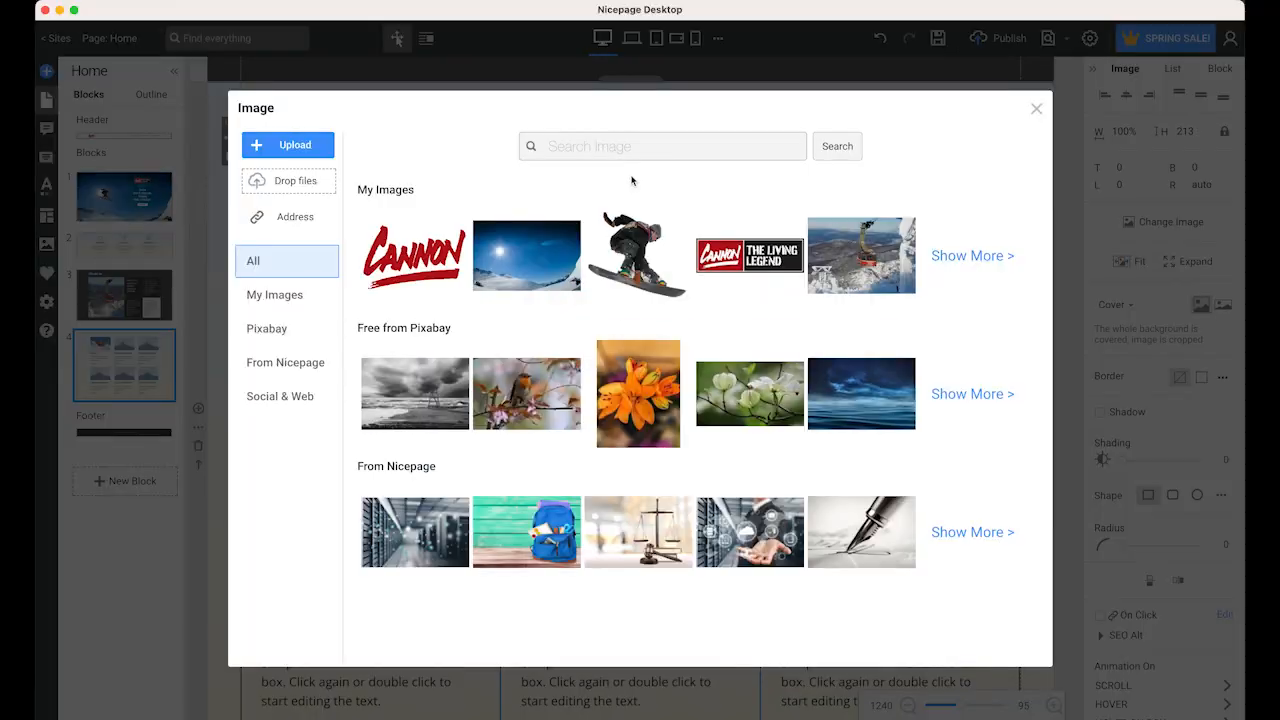
left_click(296, 150)
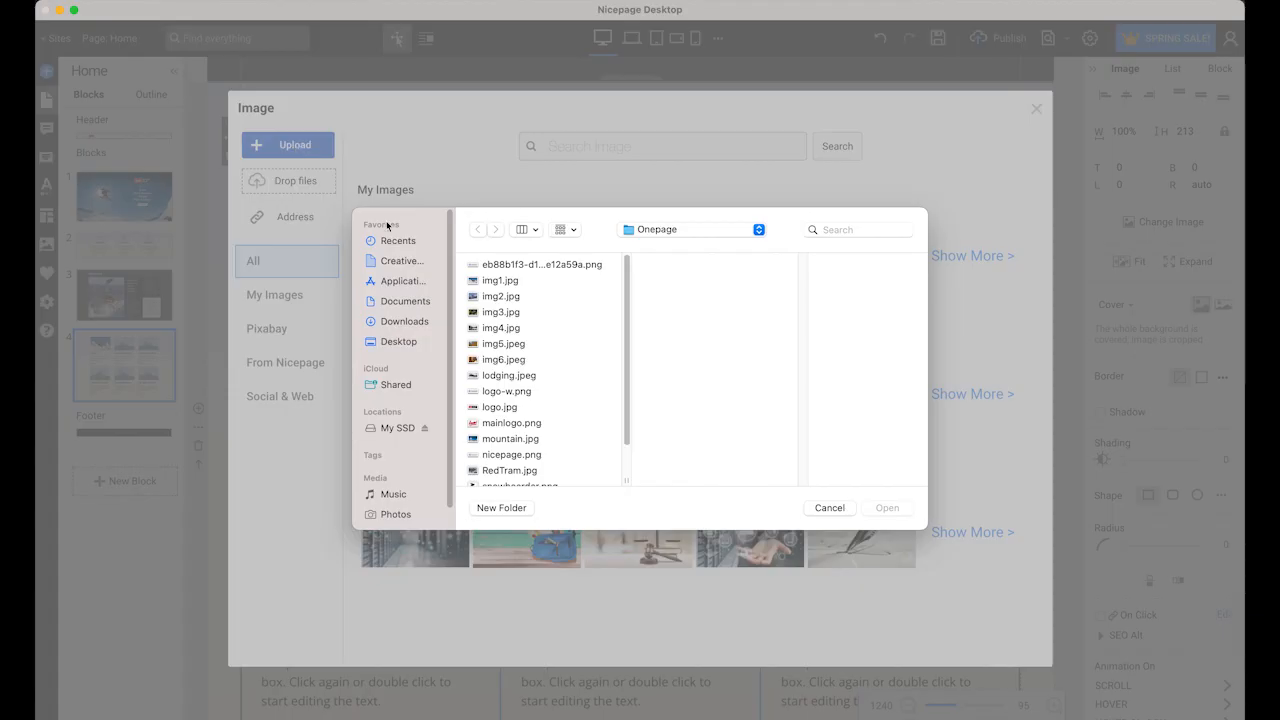
left_click(500, 296)
left_click(886, 508)
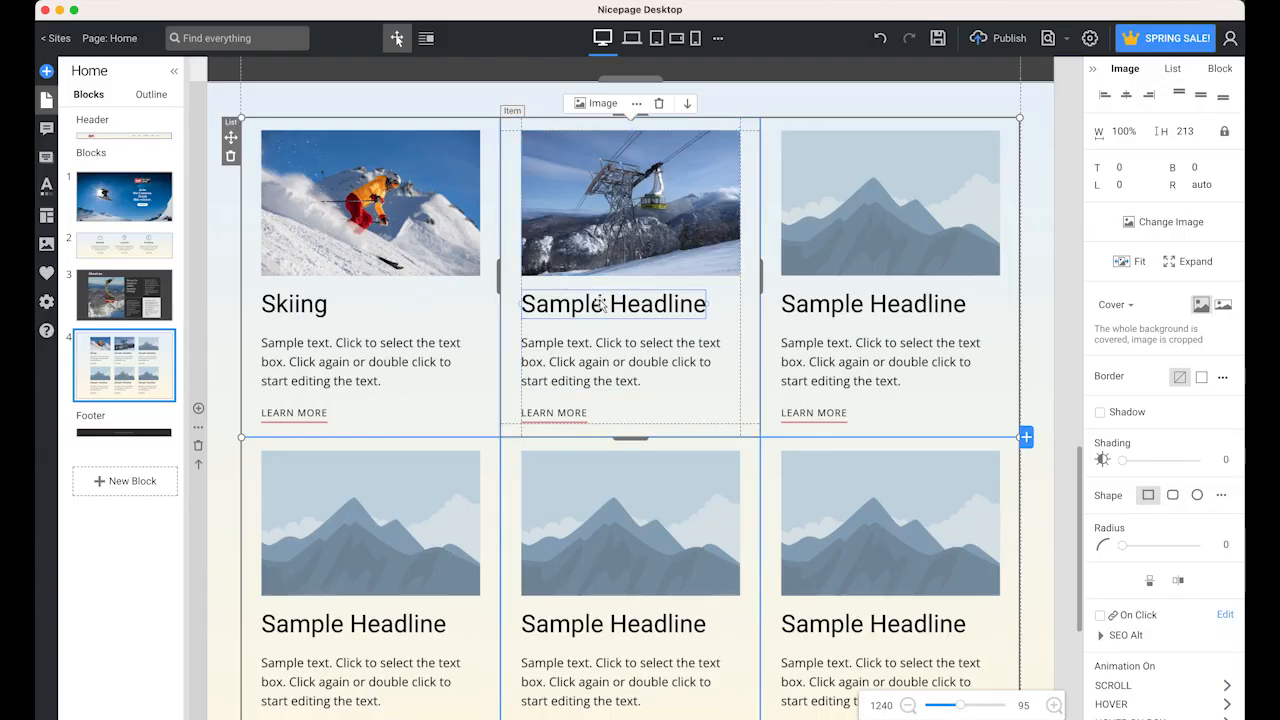
double_click(601, 304)
type("A")
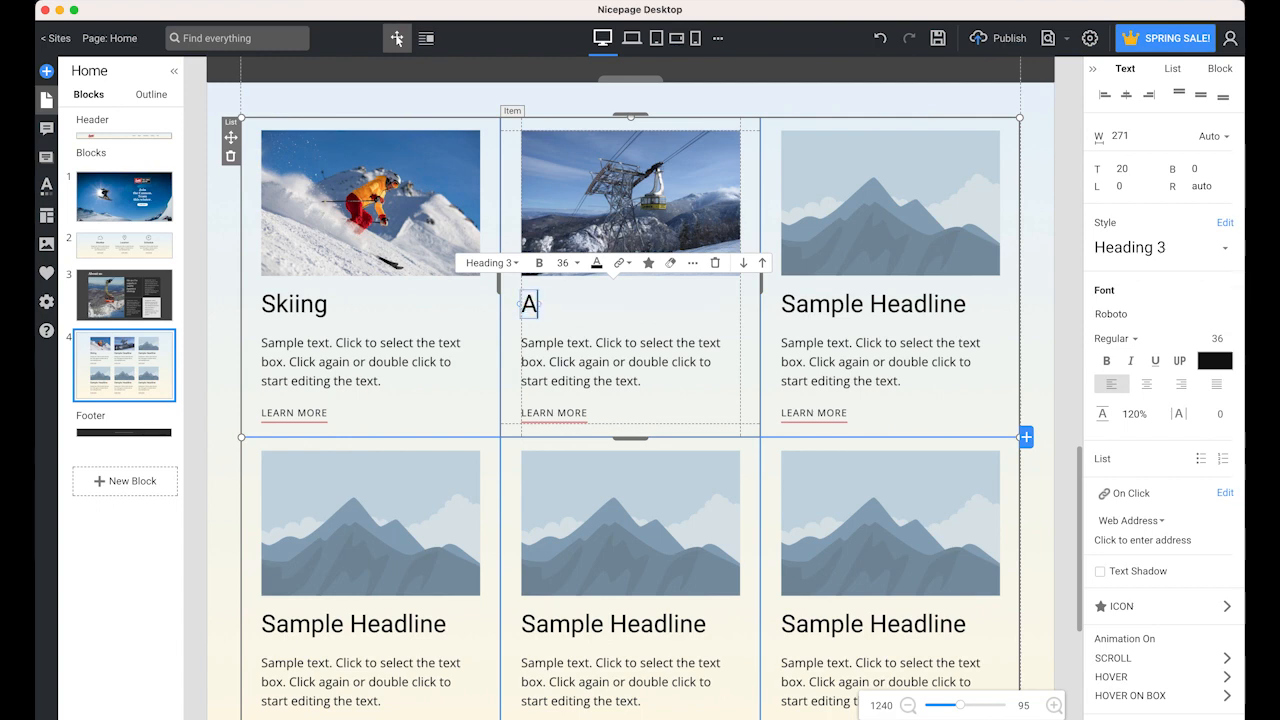
type("erial Tram")
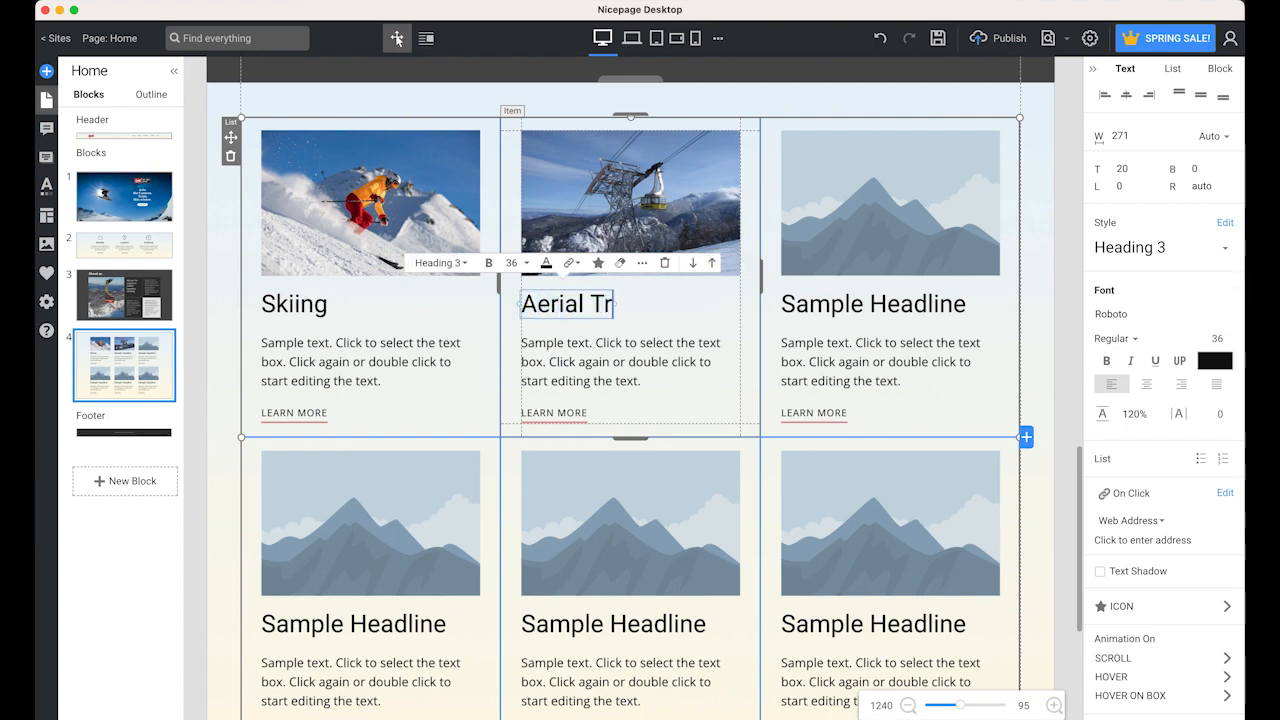
Step: Replace the upper row's third placeholder image with uploaded img3.jpg and change its headline to "Hiking"
left_click(890, 208)
left_click(890, 167)
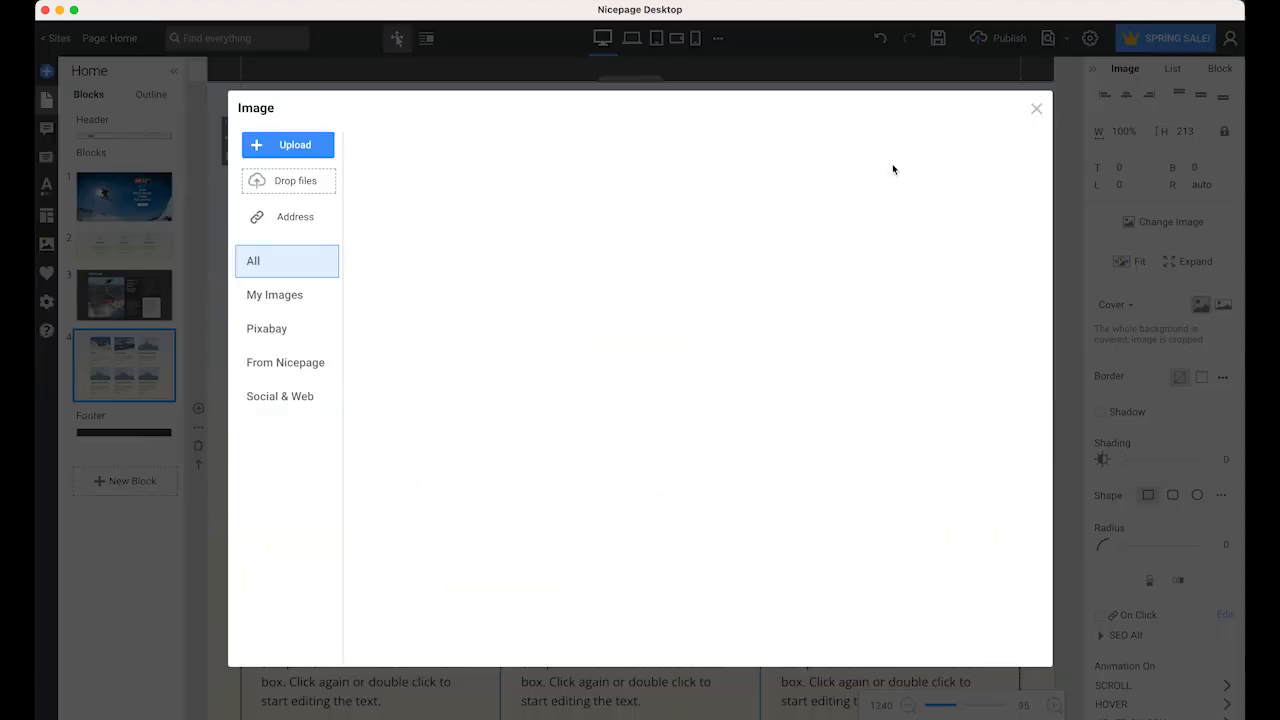
left_click(291, 145)
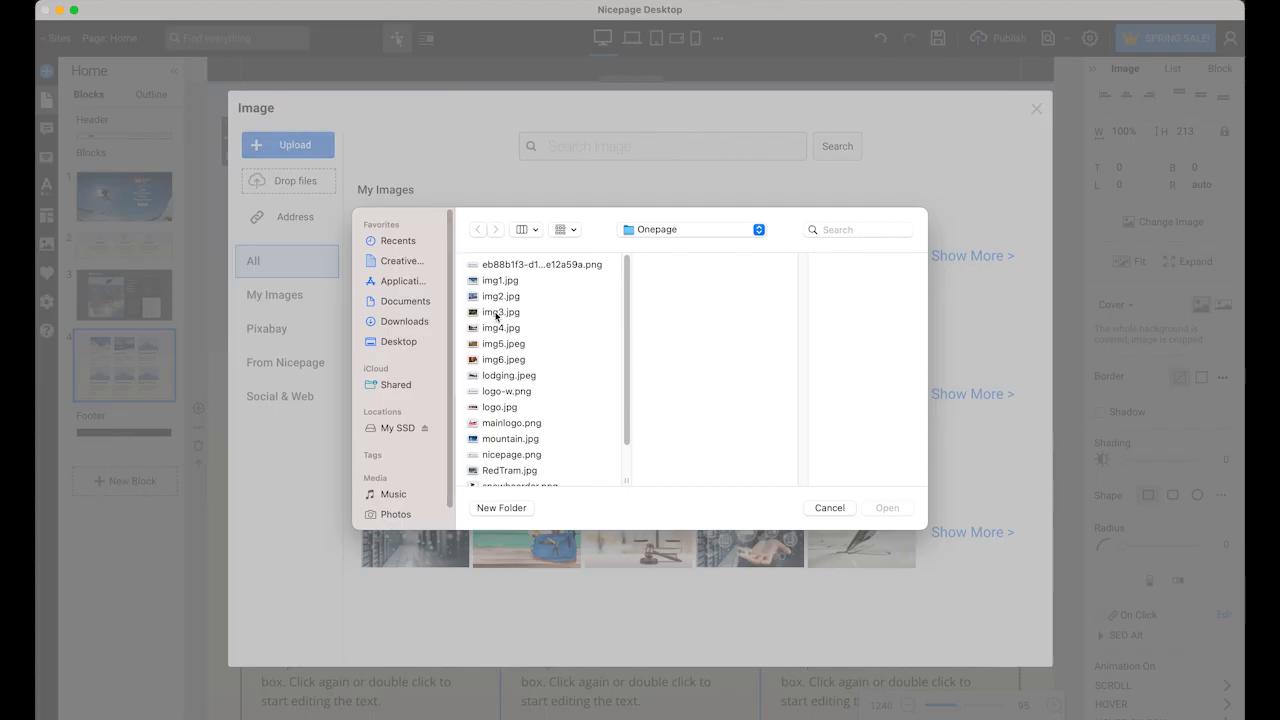
left_click(496, 313)
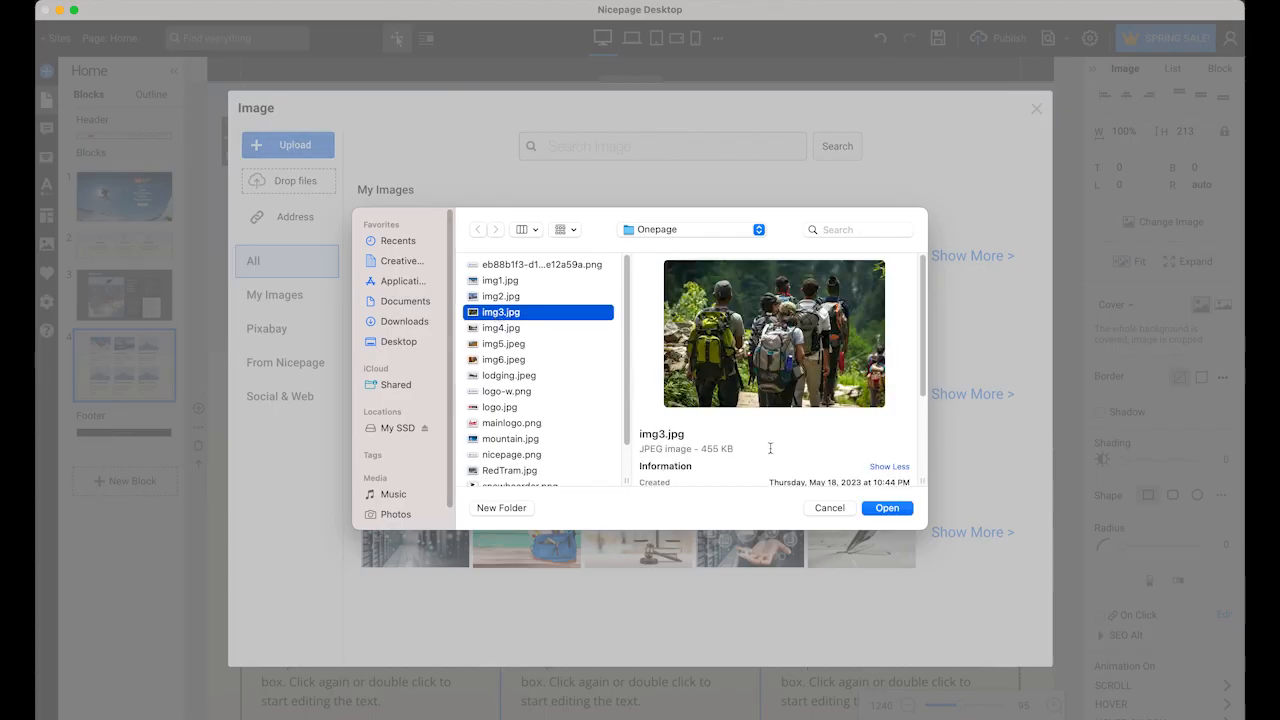
left_click(888, 507)
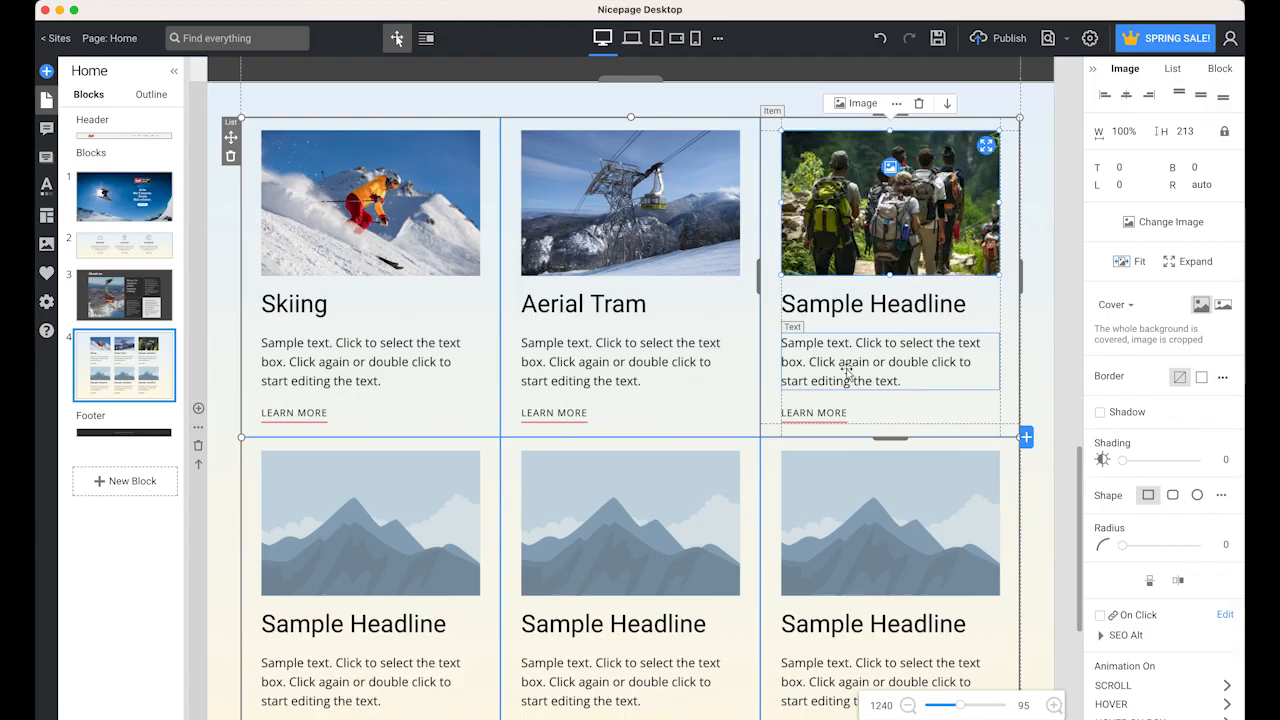
double_click(873, 303)
type("Hiking")
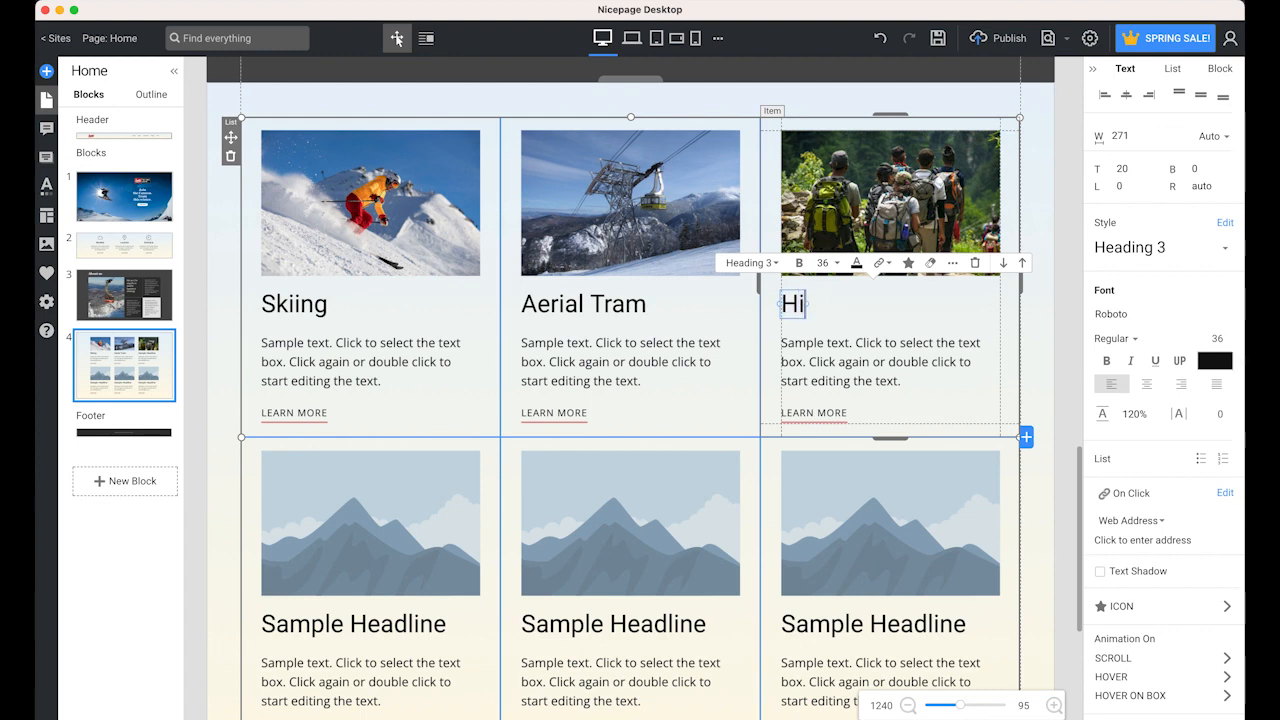
Step: Replace the second row's first placeholder image with uploaded img4.jpg and change its headline to "Fishing"
left_click(375, 530)
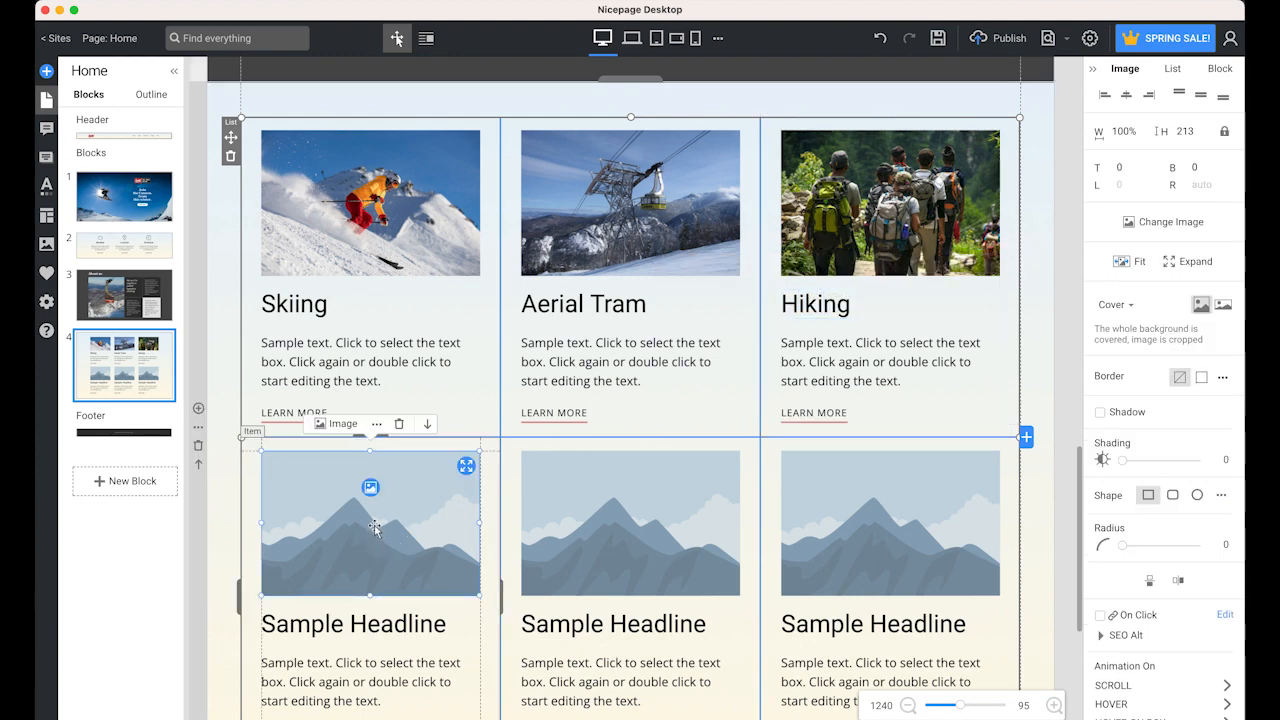
left_click(371, 494)
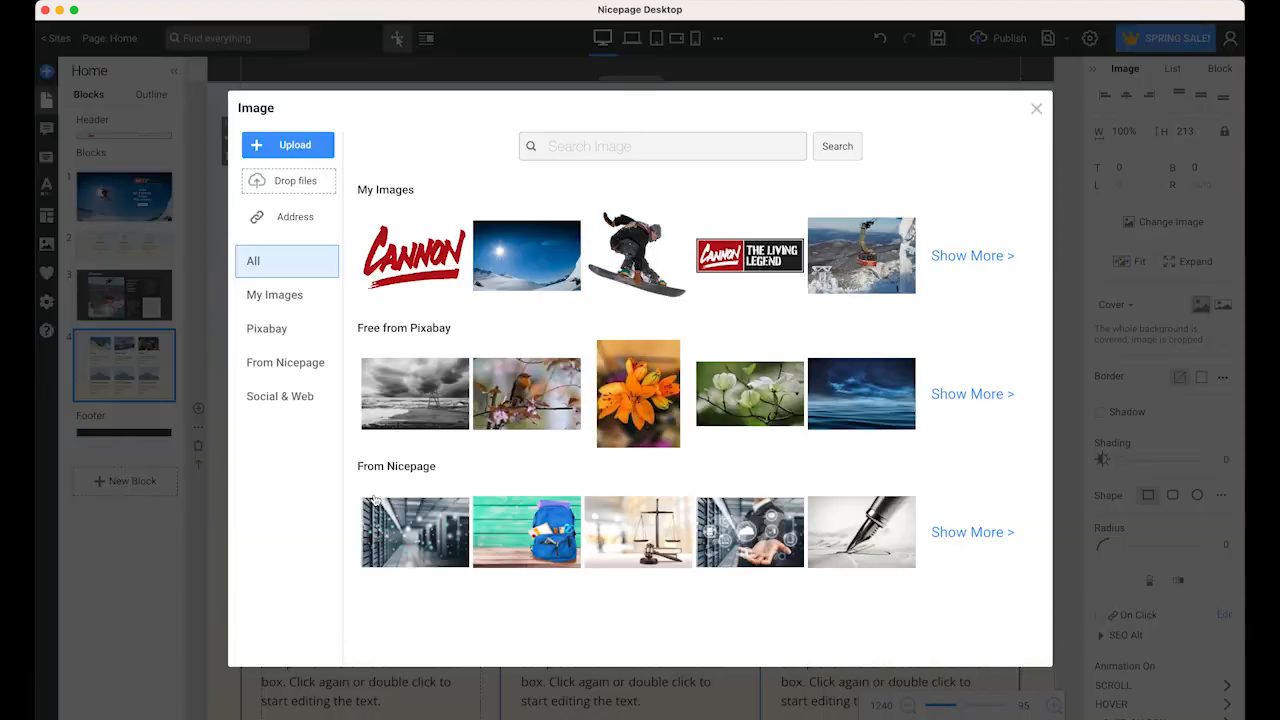
left_click(311, 147)
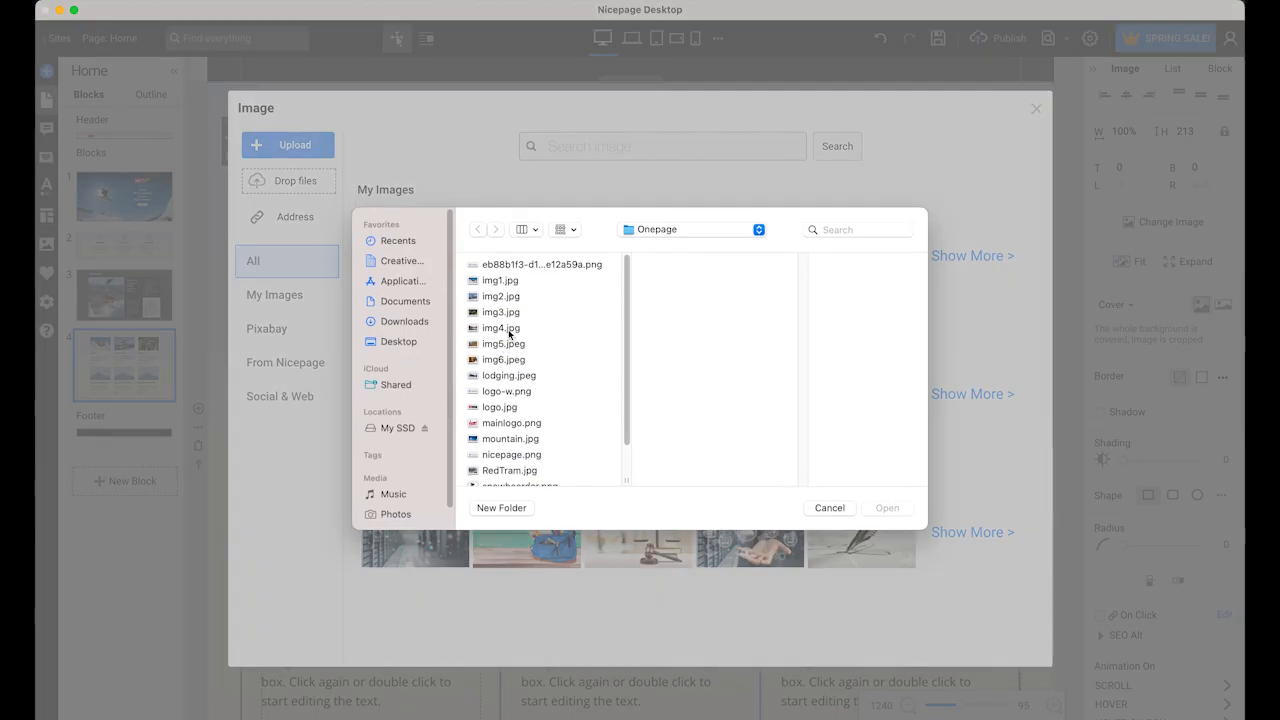
left_click(508, 329)
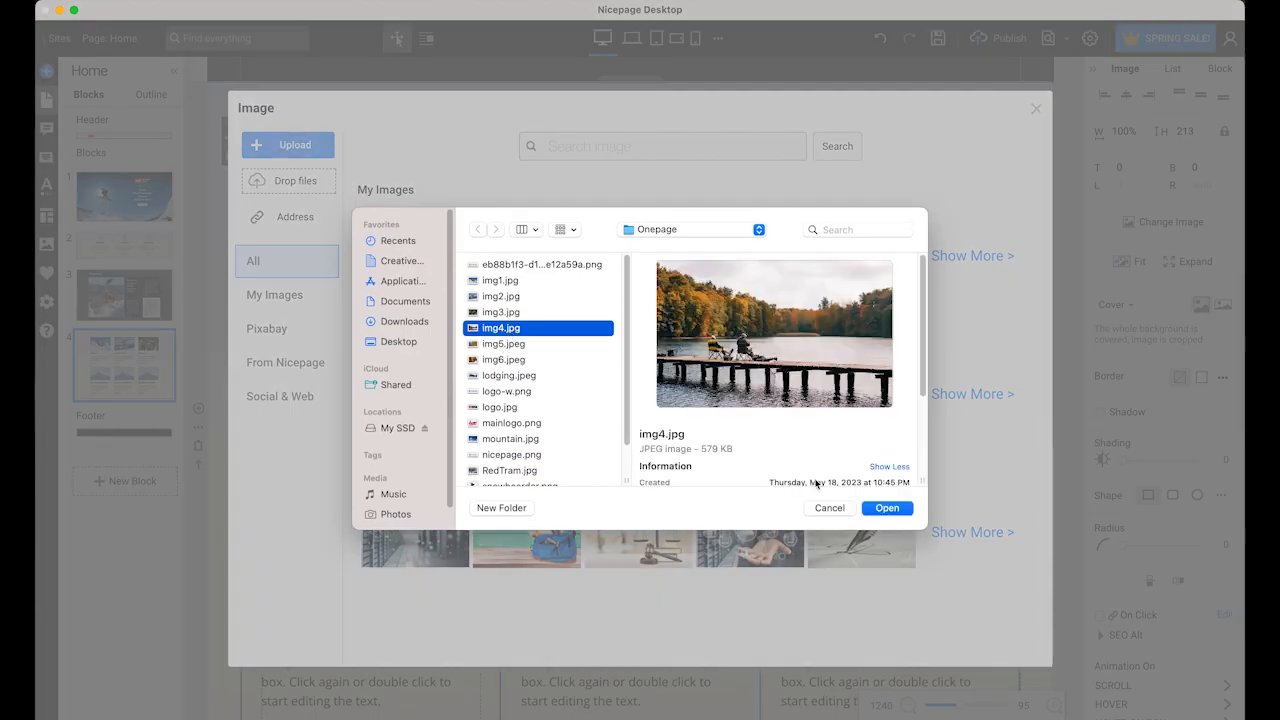
left_click(887, 507)
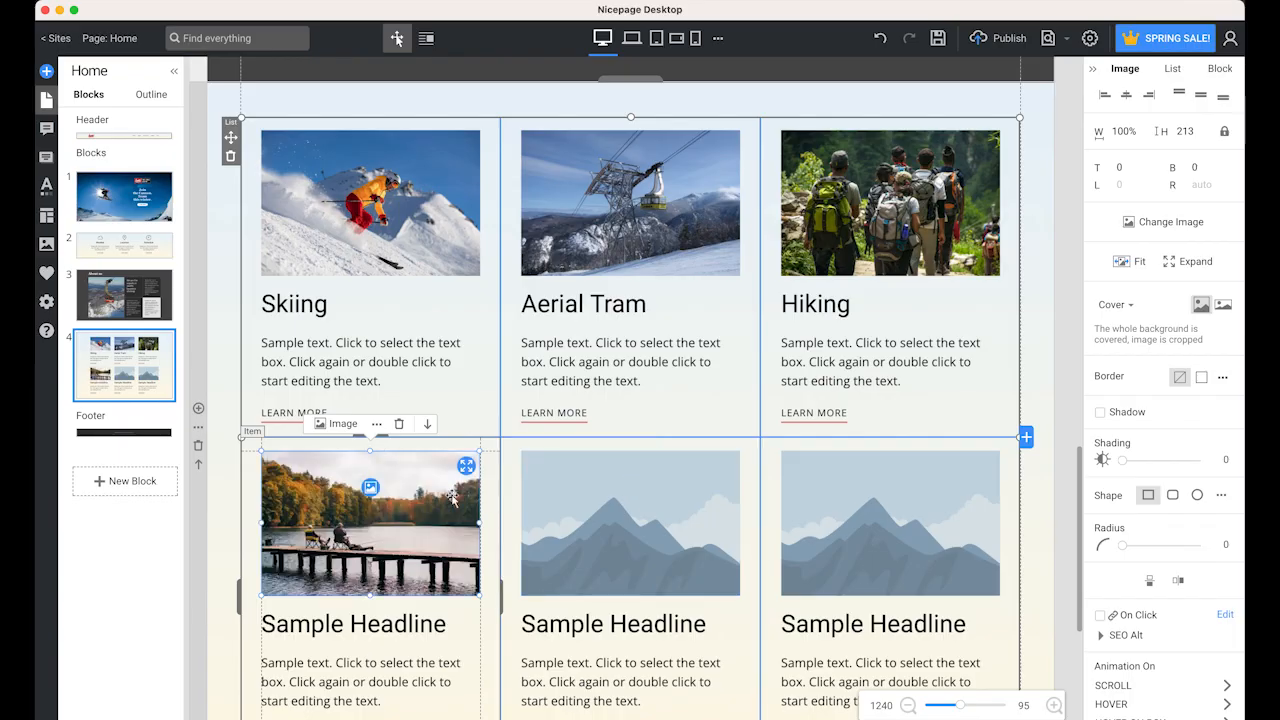
left_click(360, 628)
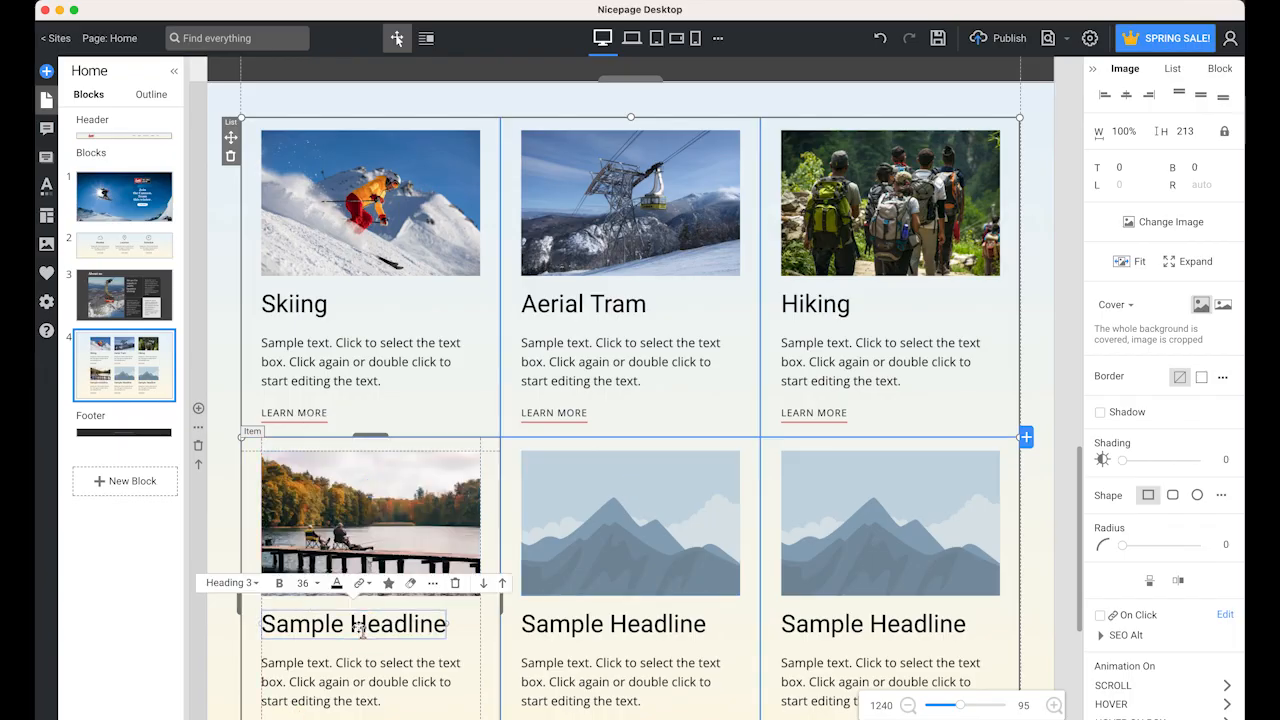
double_click(372, 625)
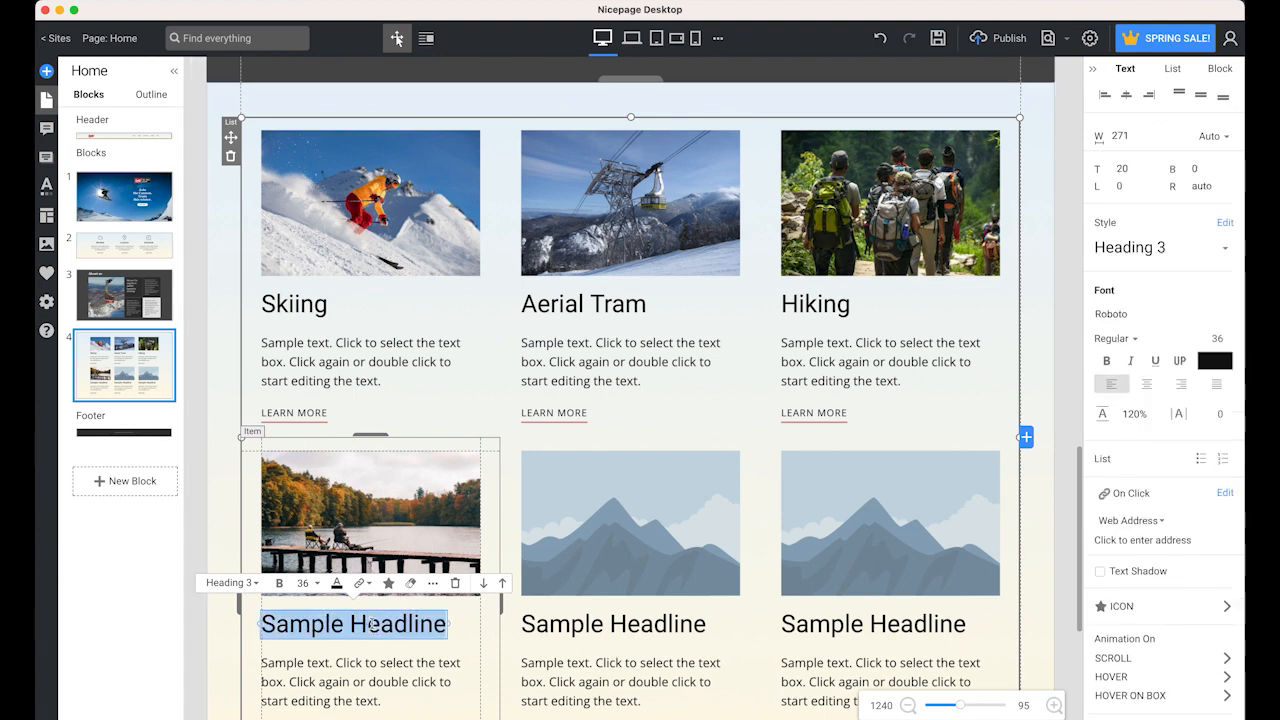
type("Fishing")
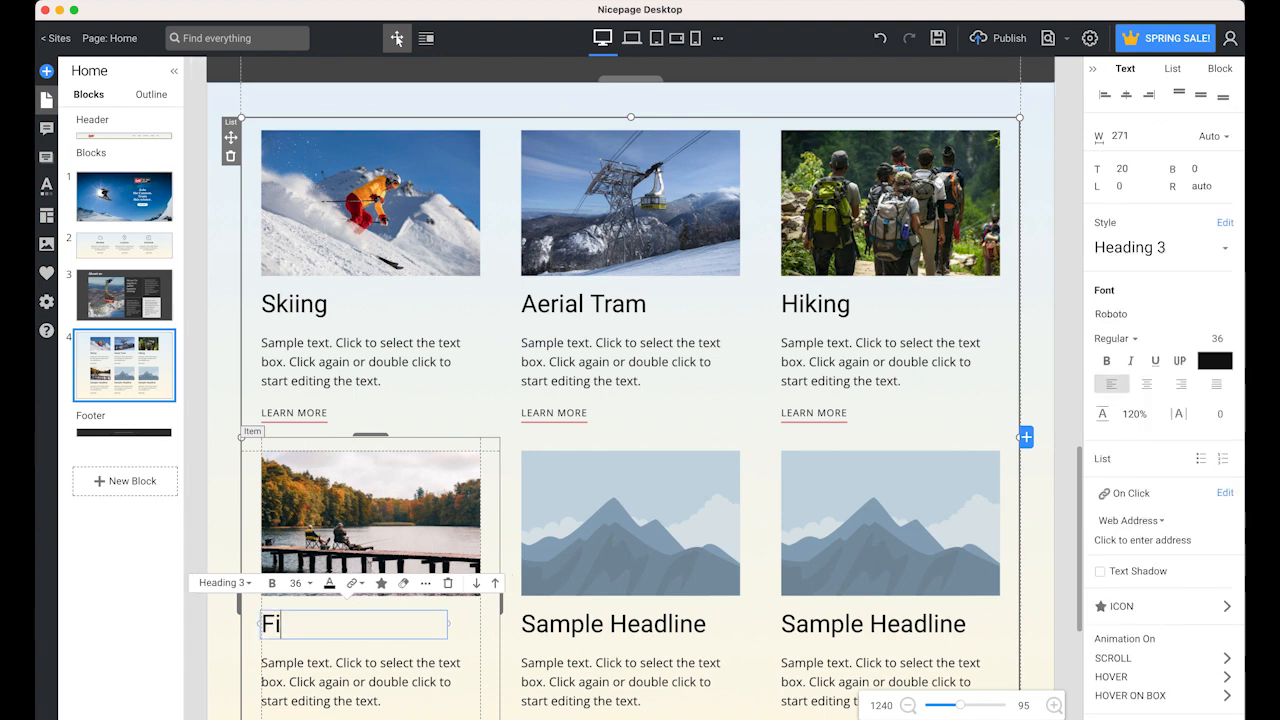
Step: Replace the second row's middle placeholder image with uploaded img5.jpeg and change its headline to "Echo Lake"
left_click(633, 521)
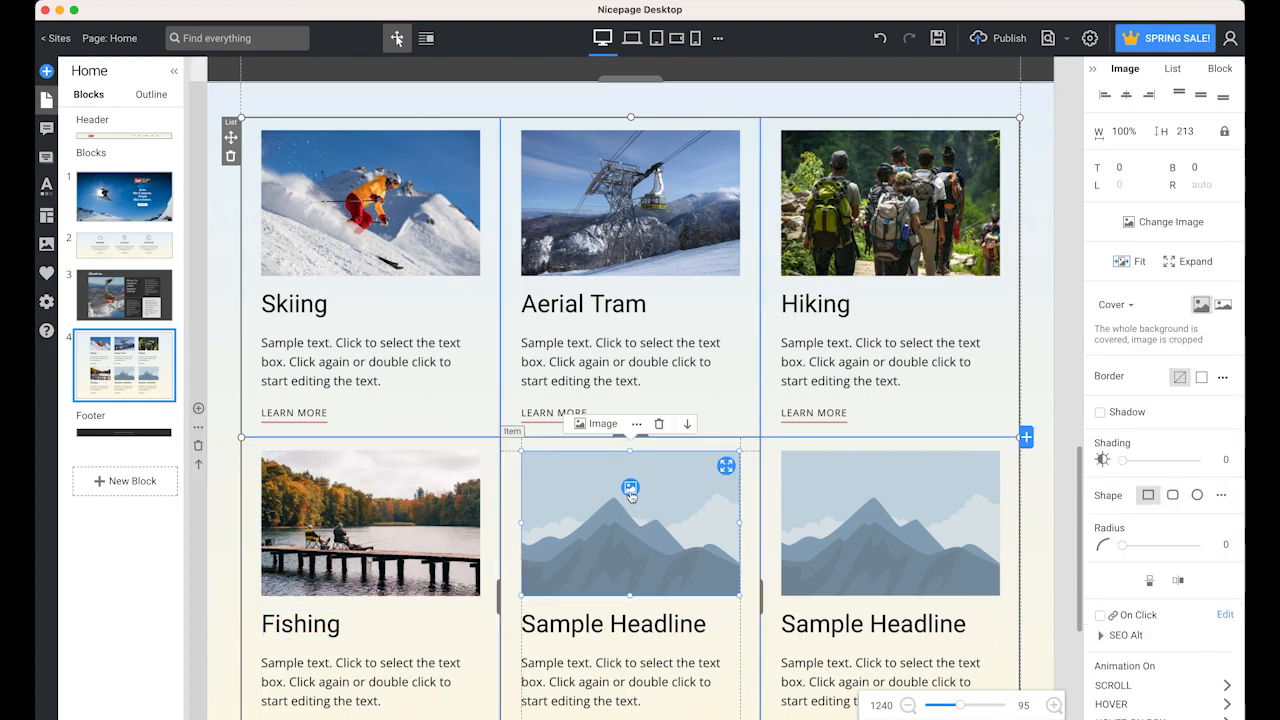
left_click(630, 487)
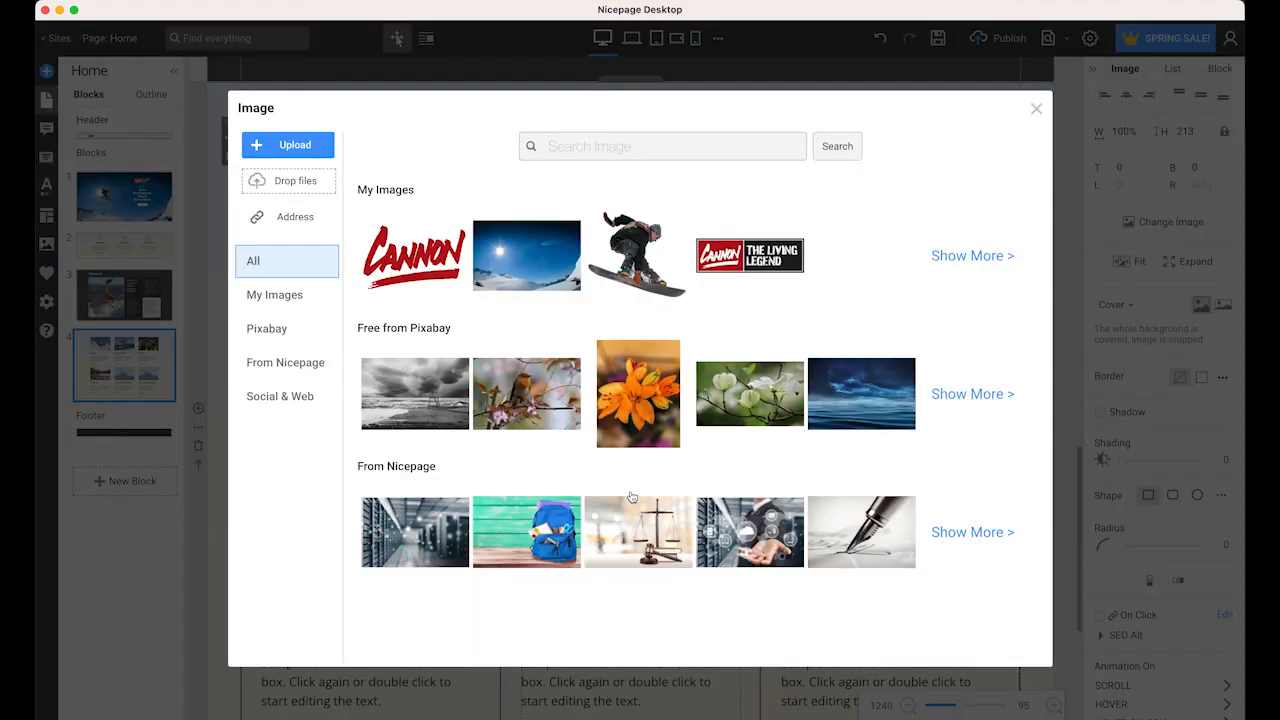
left_click(297, 148)
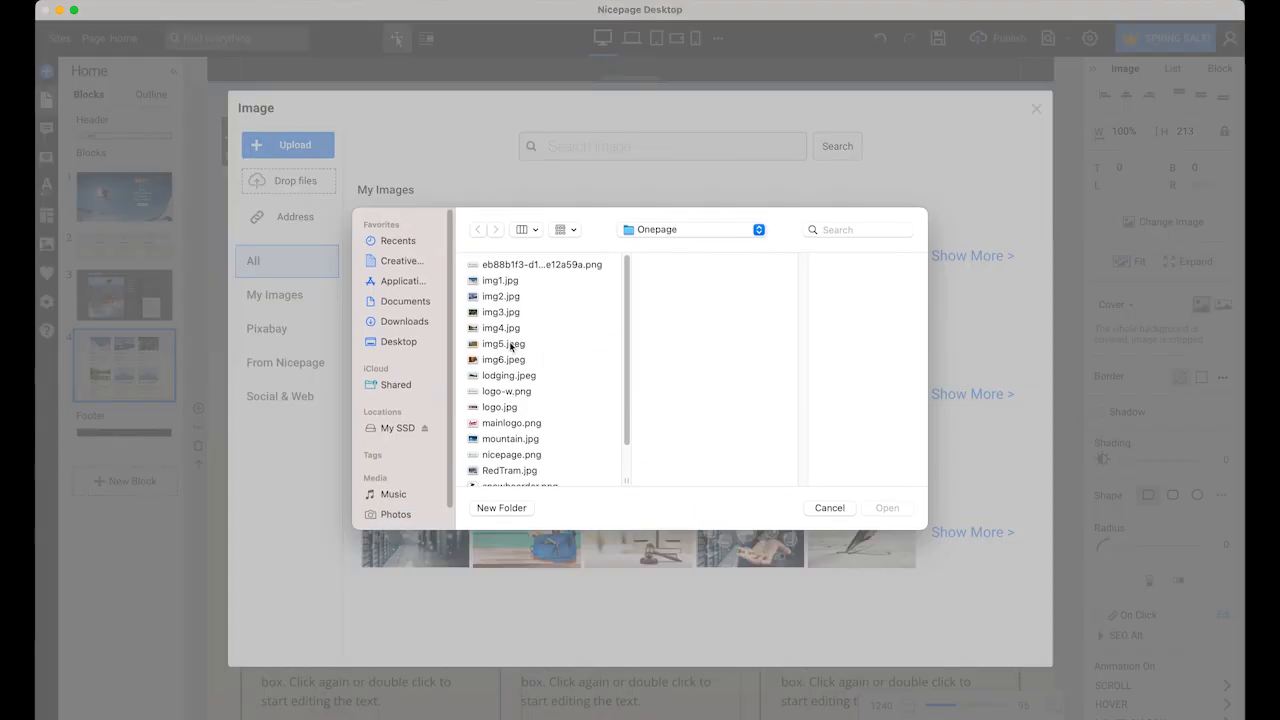
left_click(508, 343)
left_click(886, 508)
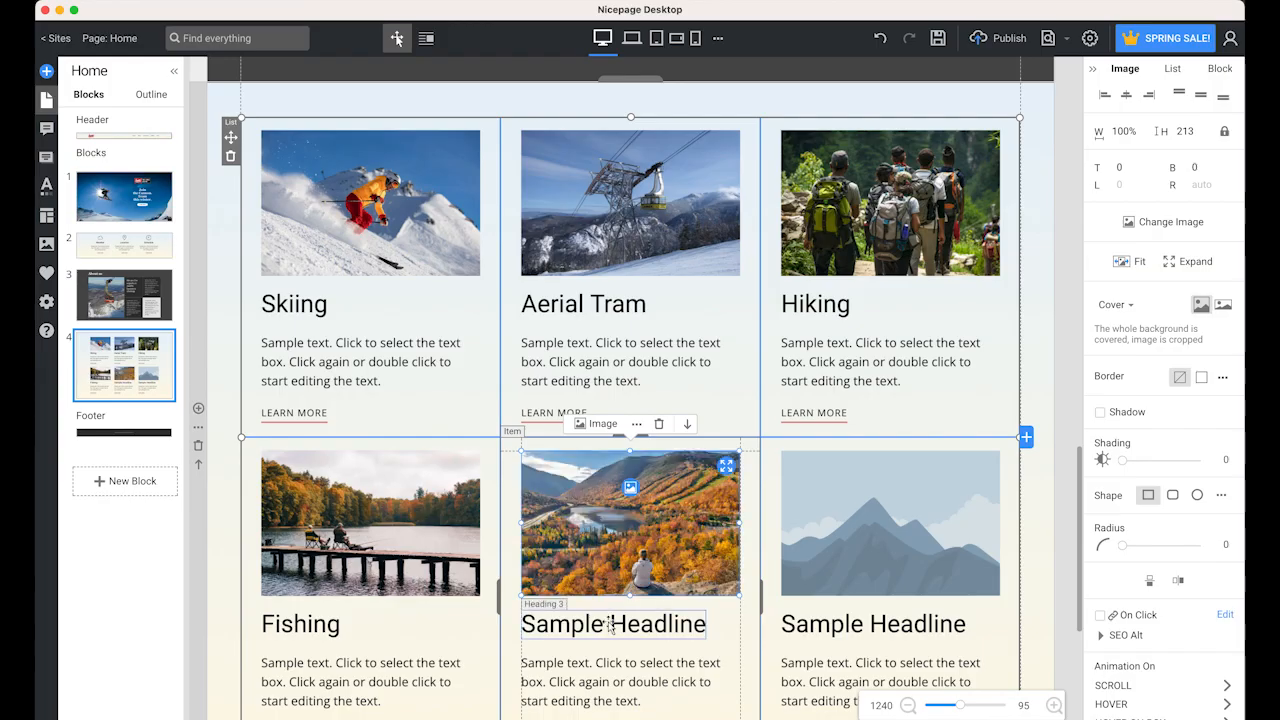
left_click(612, 625)
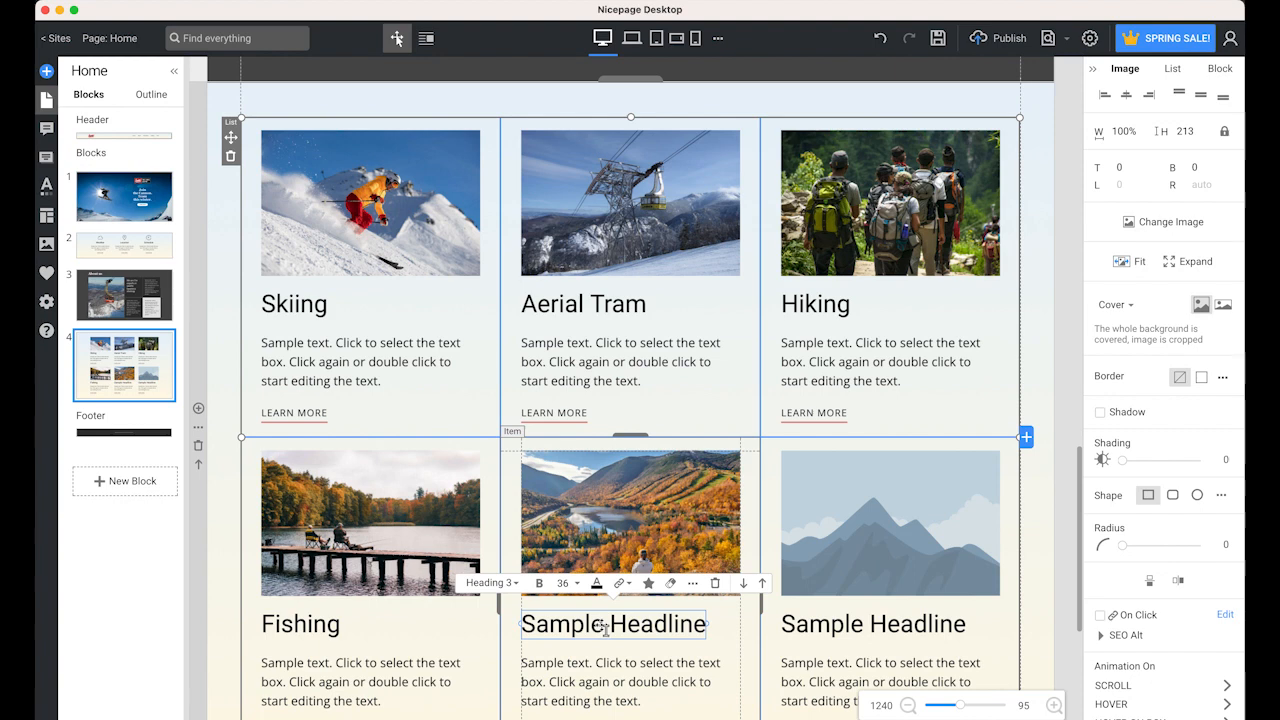
double_click(605, 627)
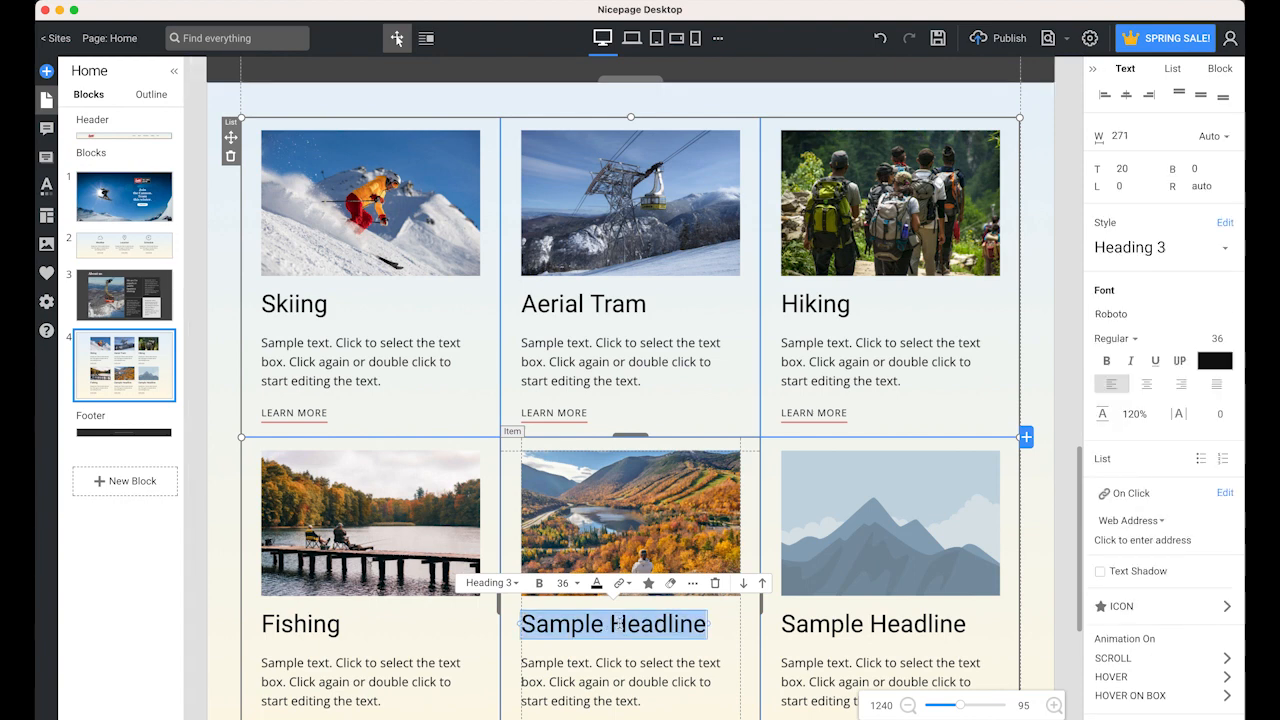
type("Echo ")
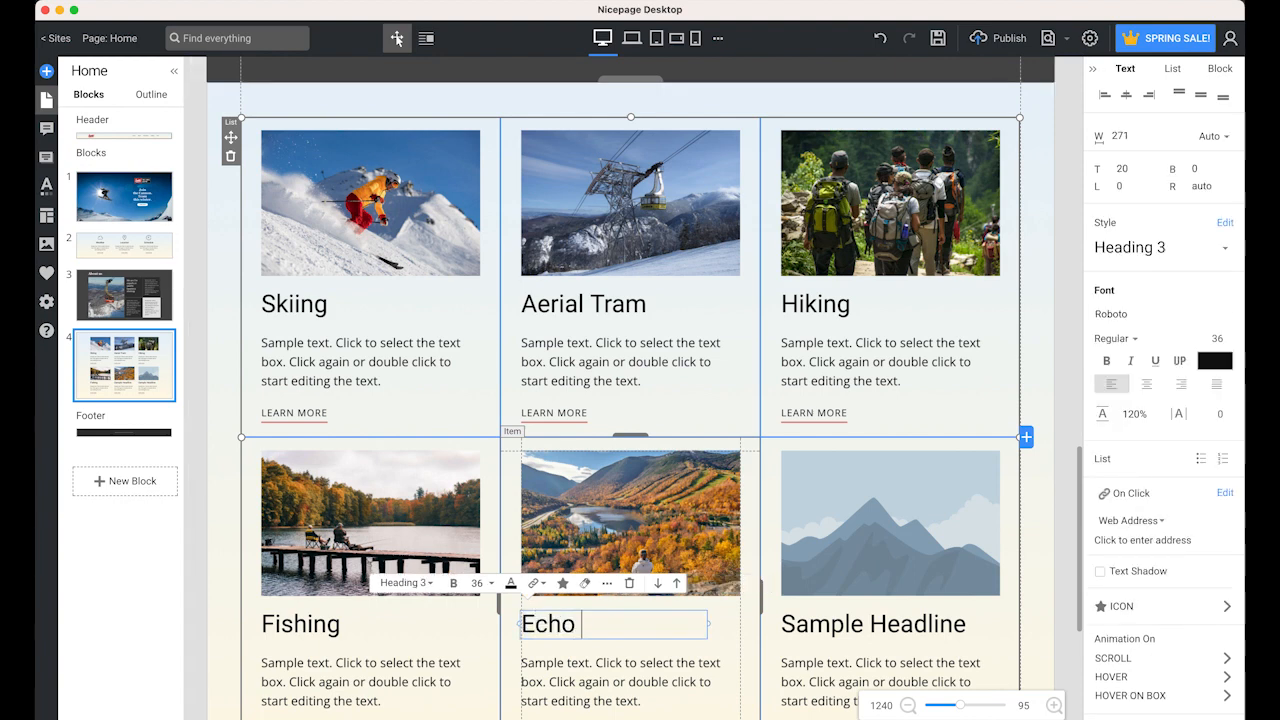
type("Lake")
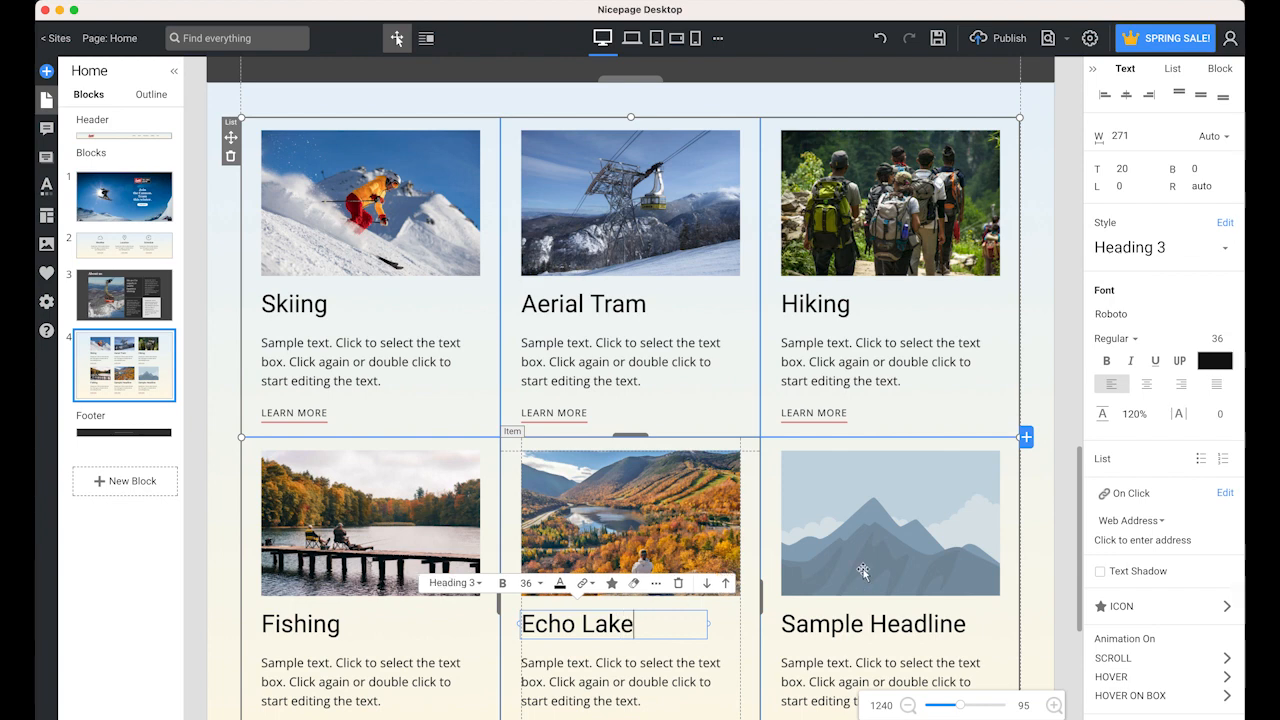
Step: Replace the second row's third placeholder image with uploaded img6.jpeg and change its headline to "Ski Museum"
left_click(887, 525)
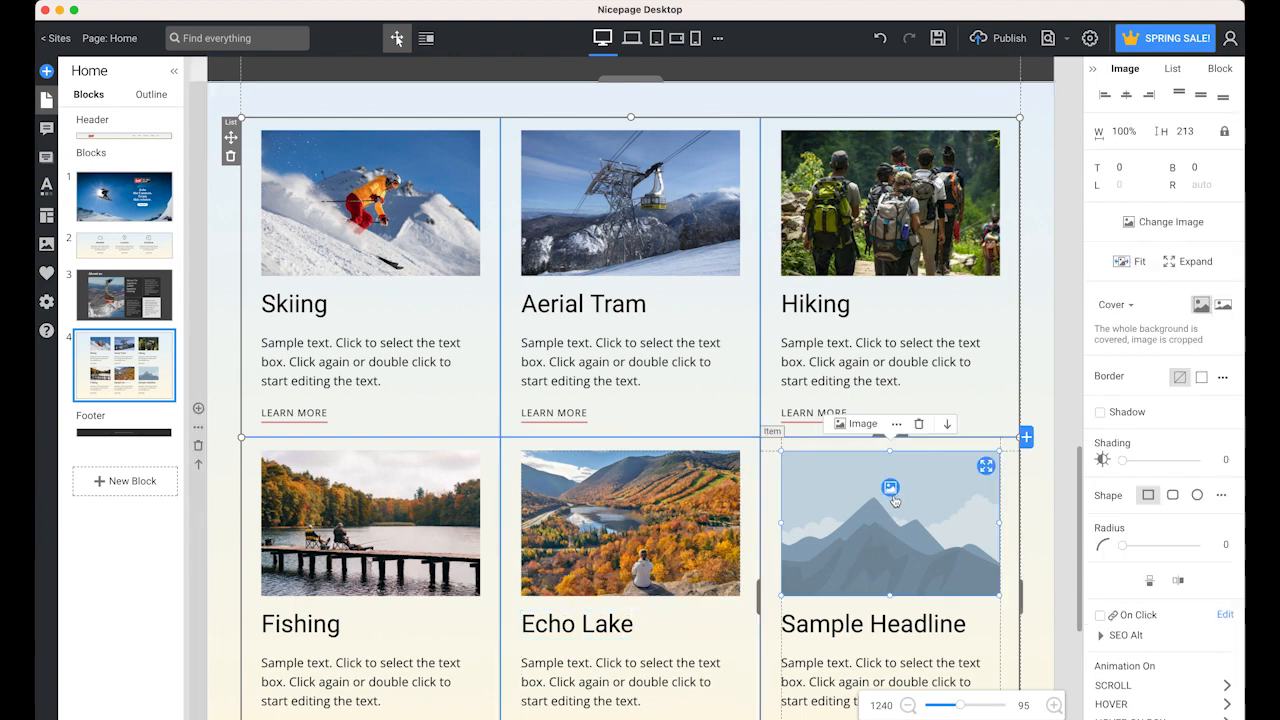
left_click(895, 496)
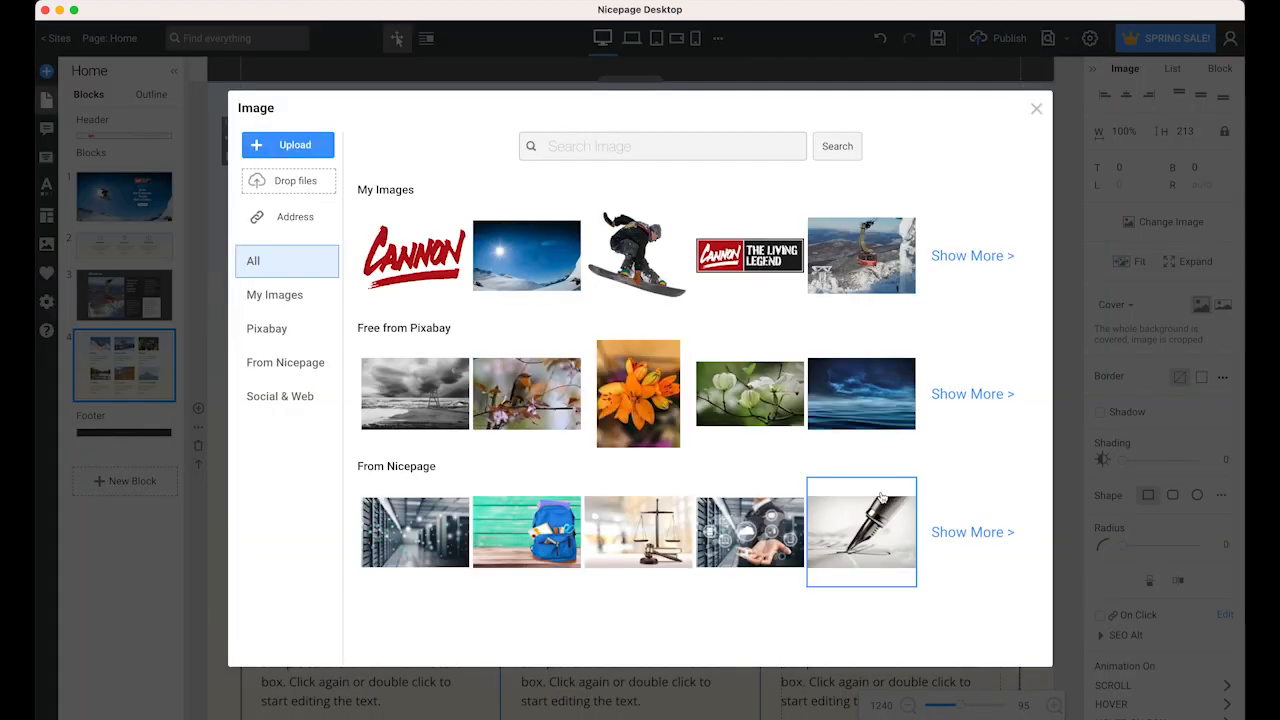
left_click(312, 147)
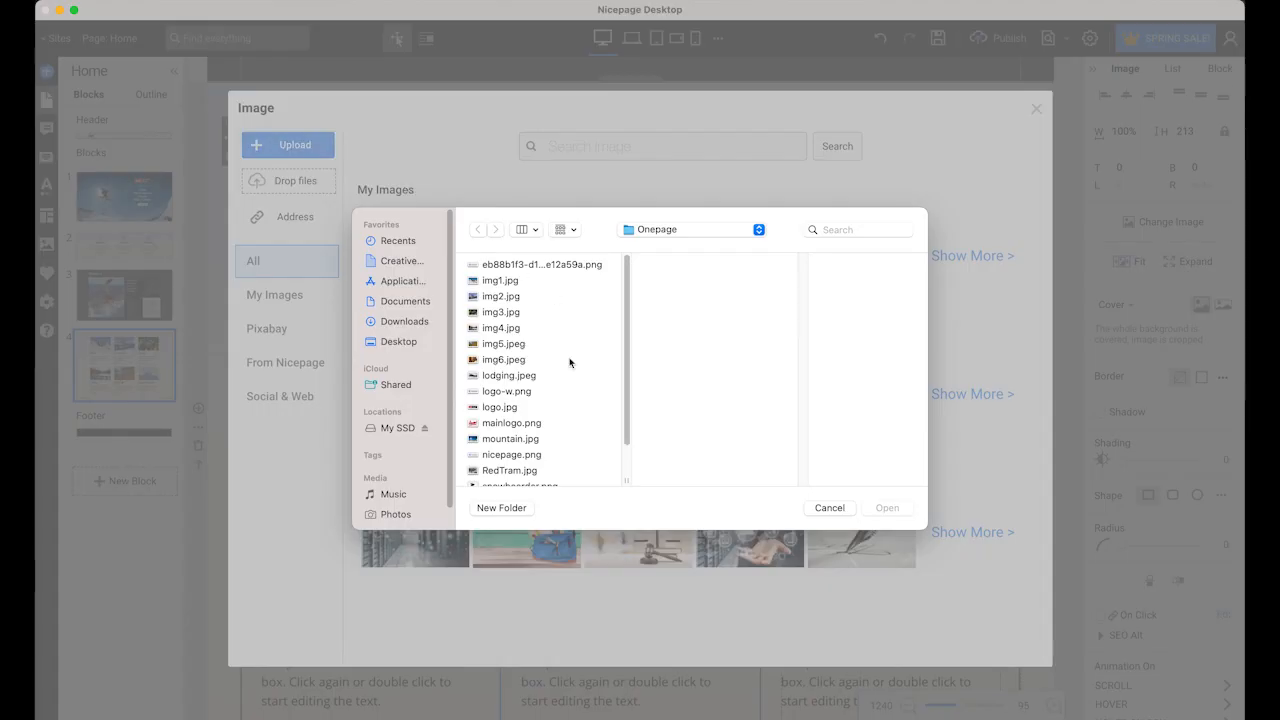
left_click(570, 360)
left_click(884, 509)
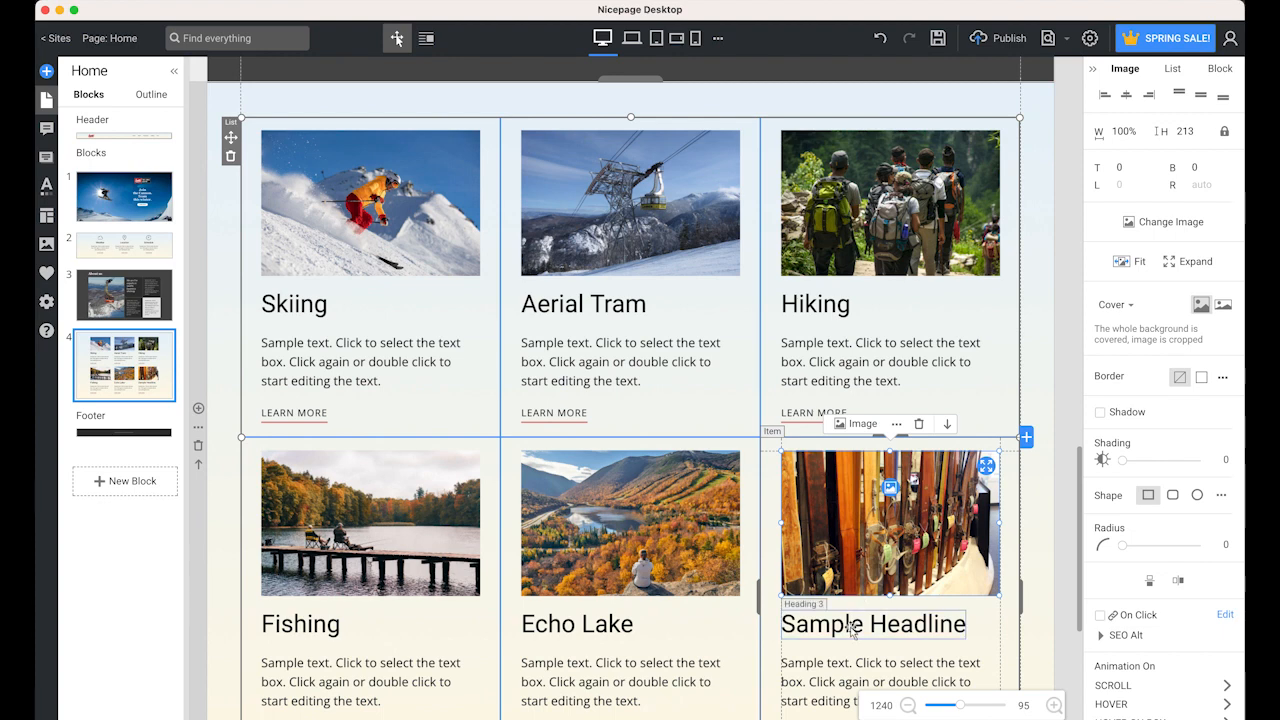
double_click(852, 627)
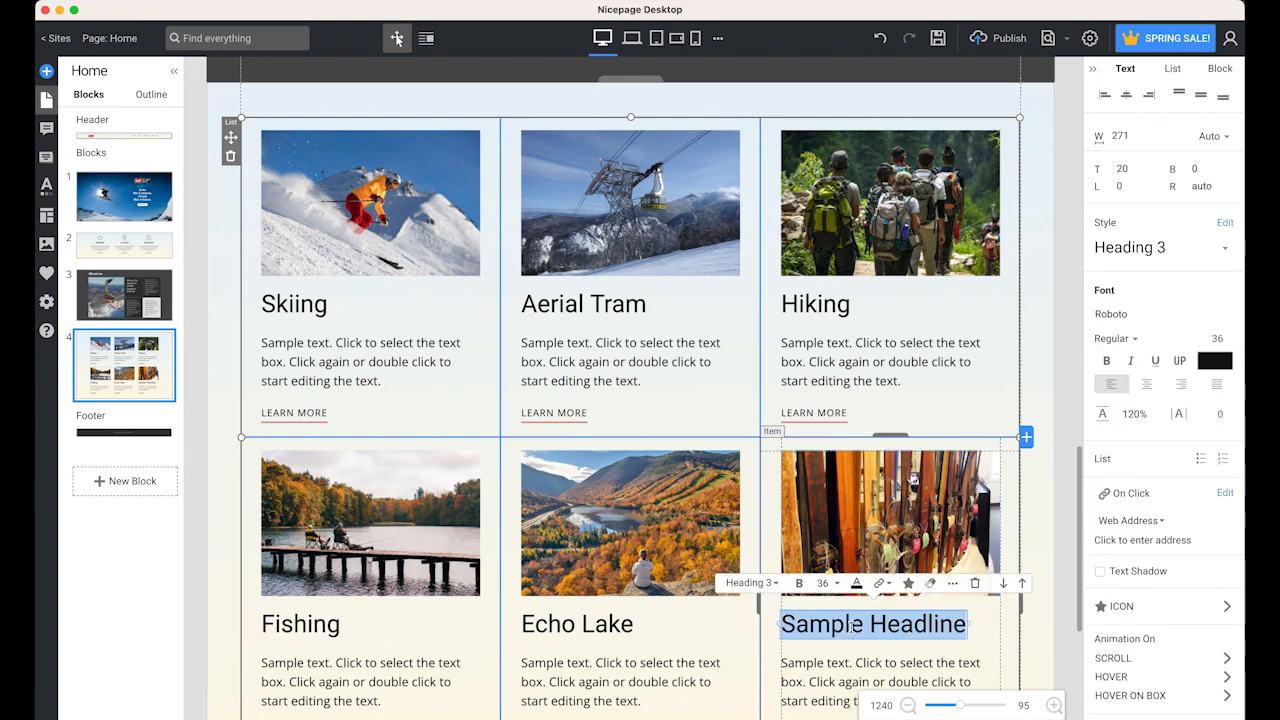
type("Ski")
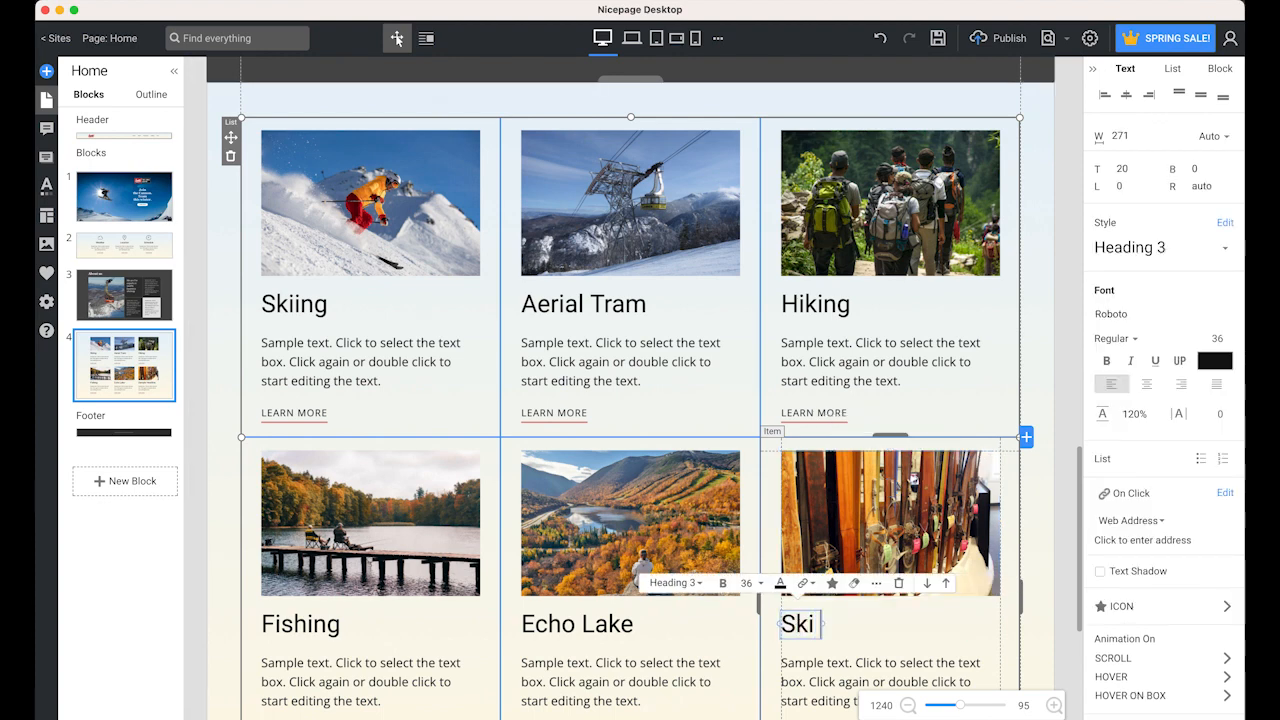
type(" Muse")
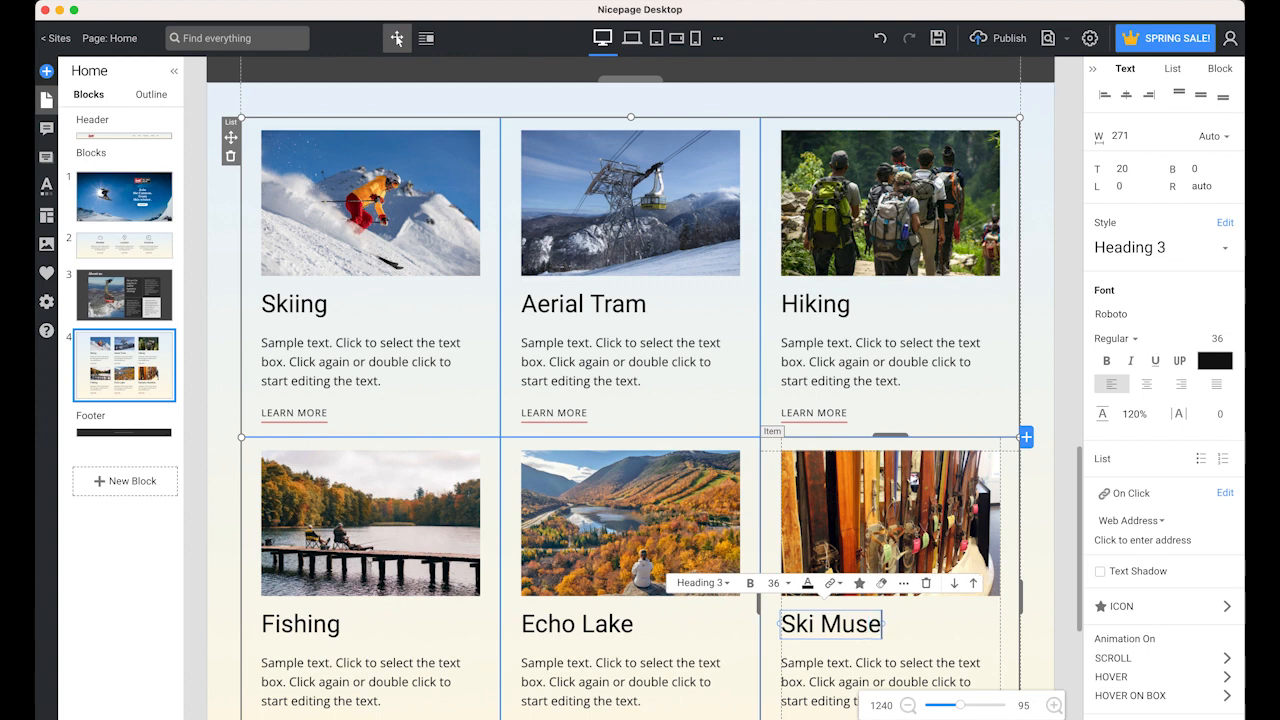
type("um")
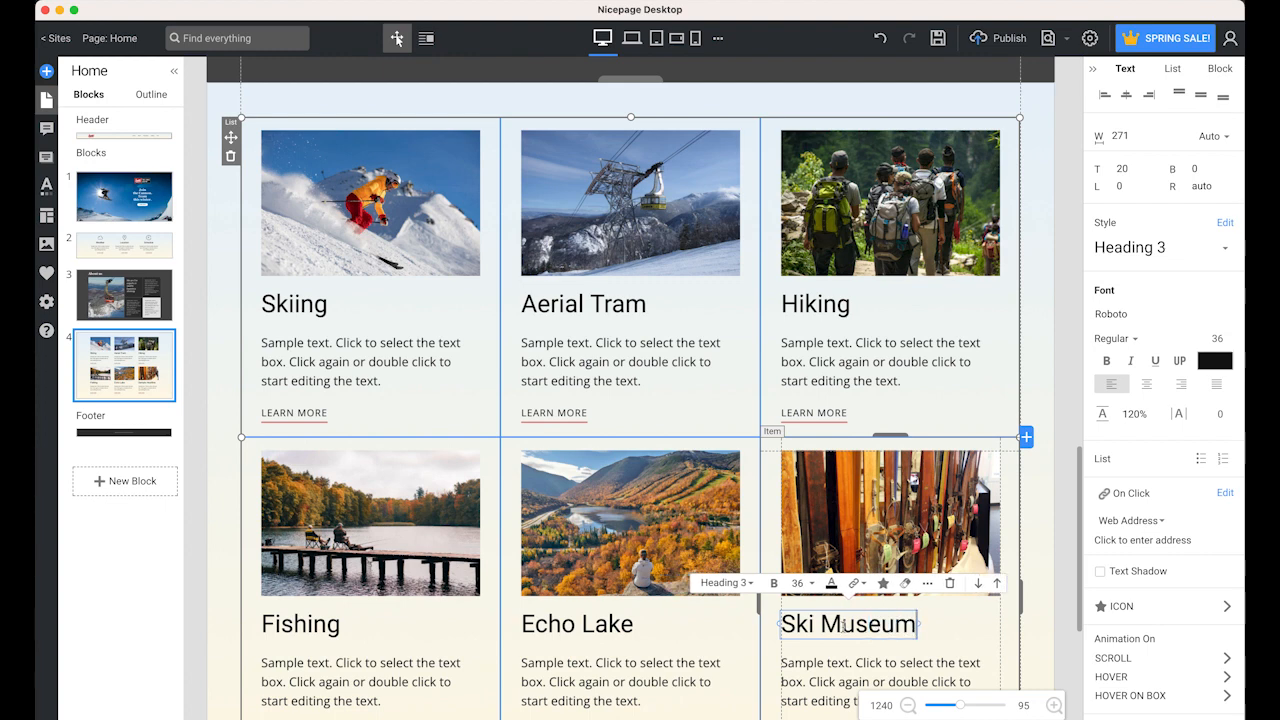
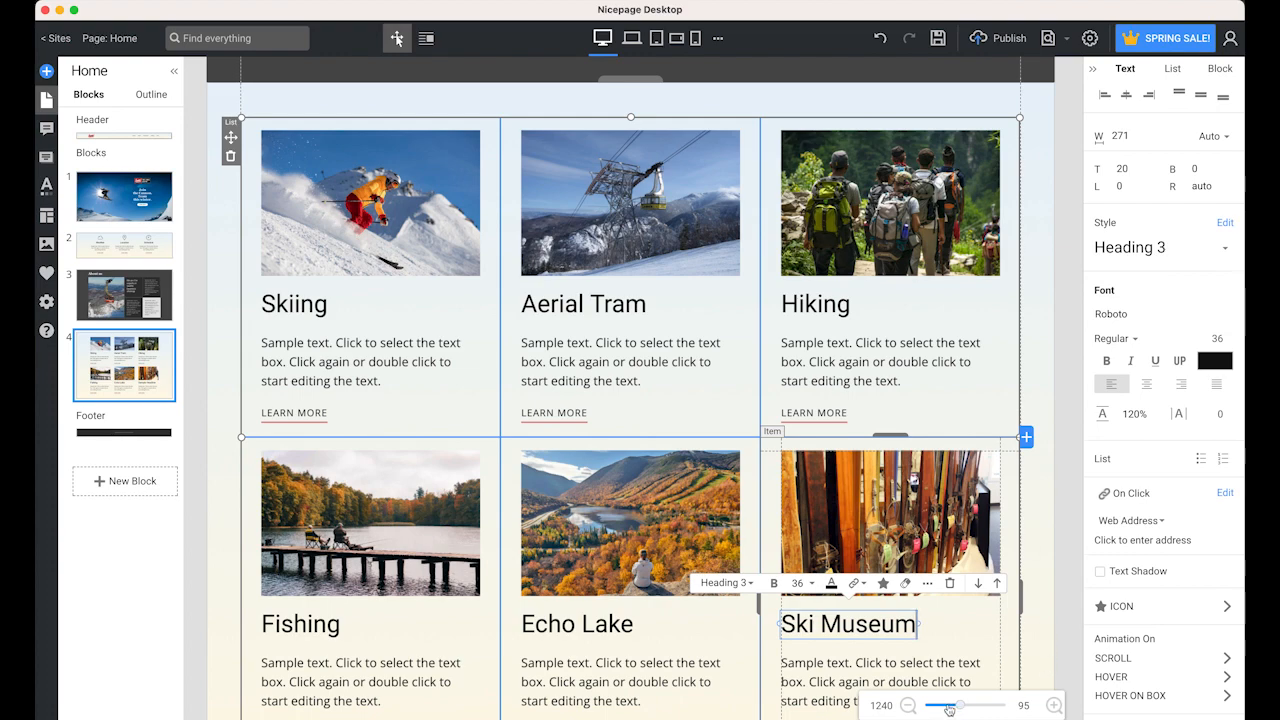
Step: Extend the activities block's height to about 1056 px and move its item list down to a top spacing of about 81
left_click_drag(949, 709, 940, 708)
left_click(1016, 477)
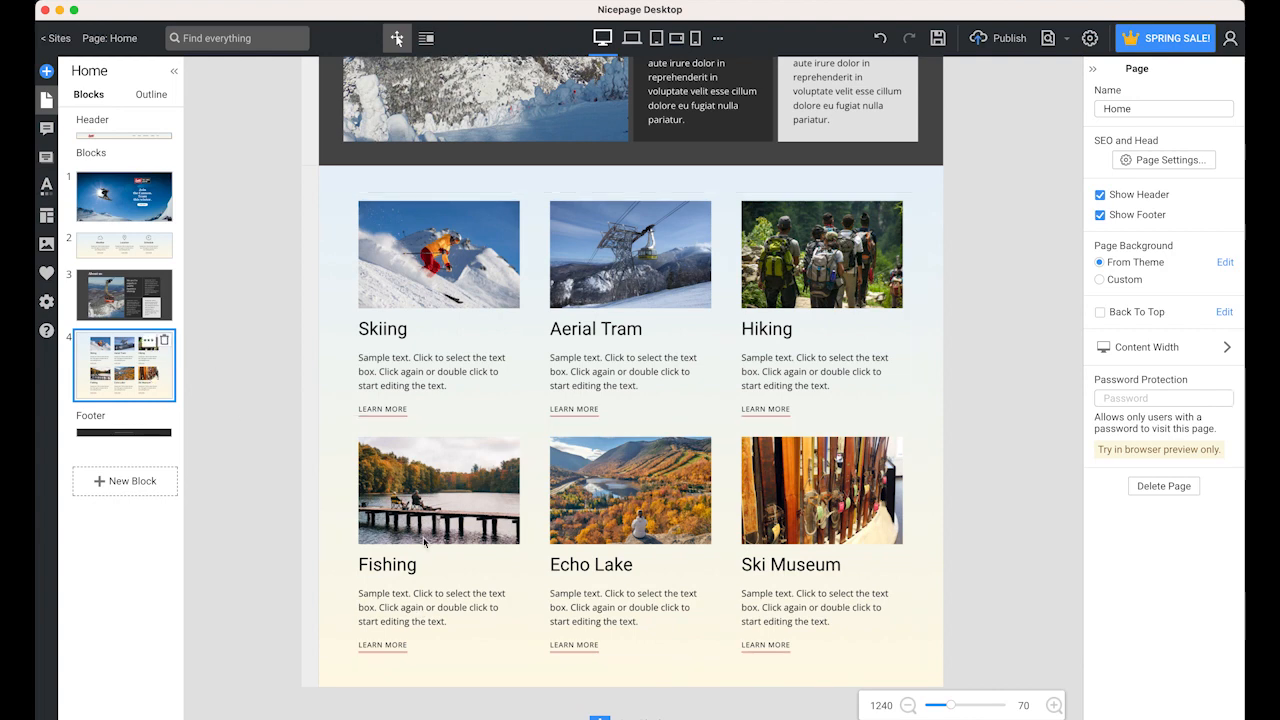
left_click(637, 665)
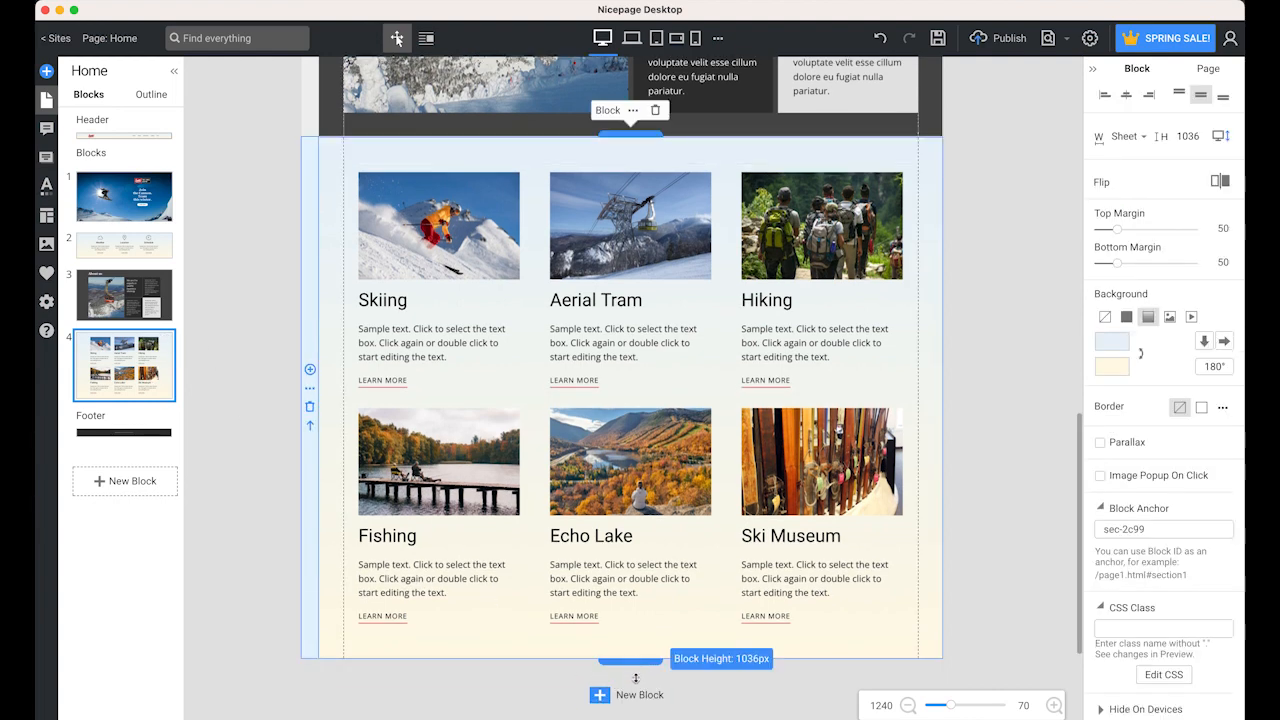
left_click_drag(635, 678, 636, 704)
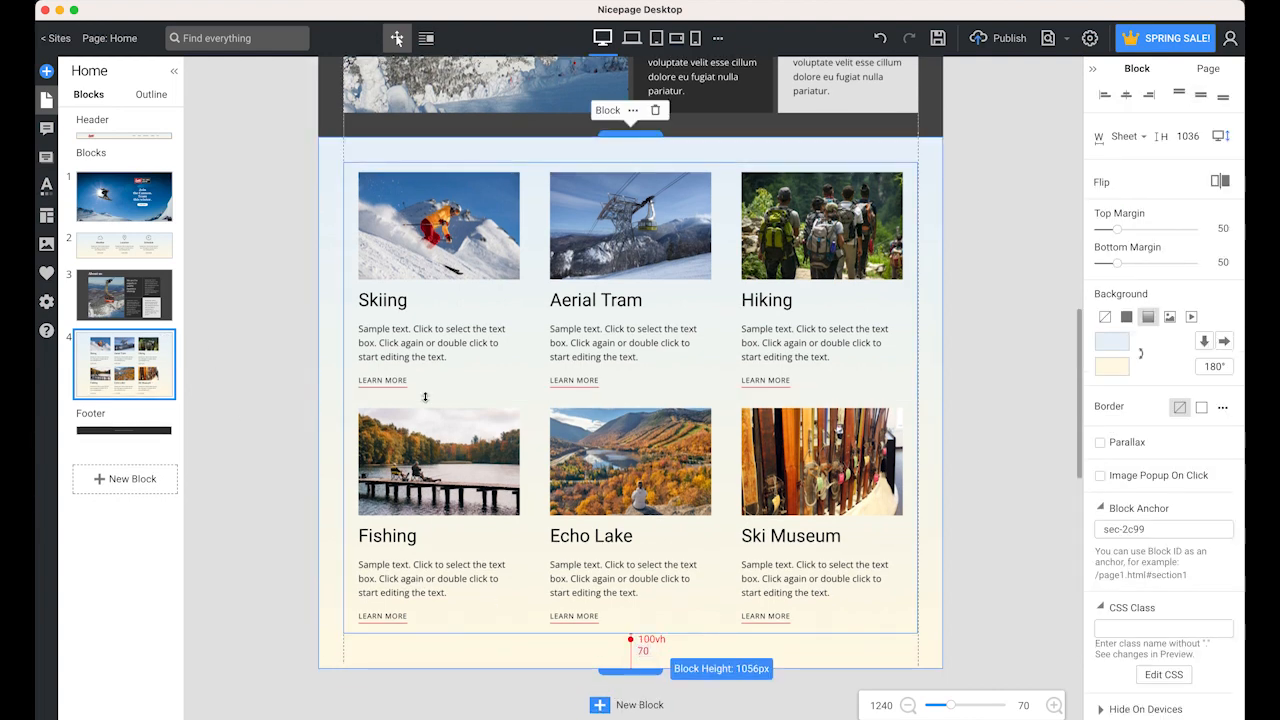
left_click(356, 192)
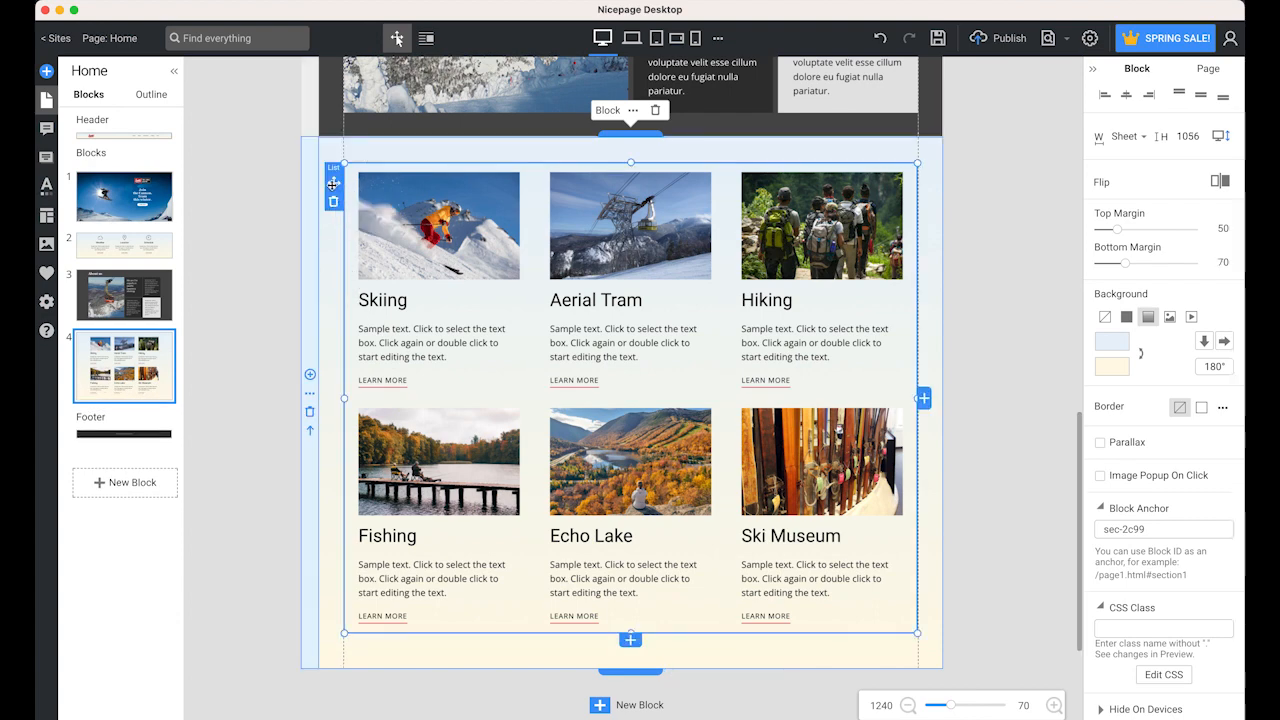
left_click_drag(333, 185, 336, 201)
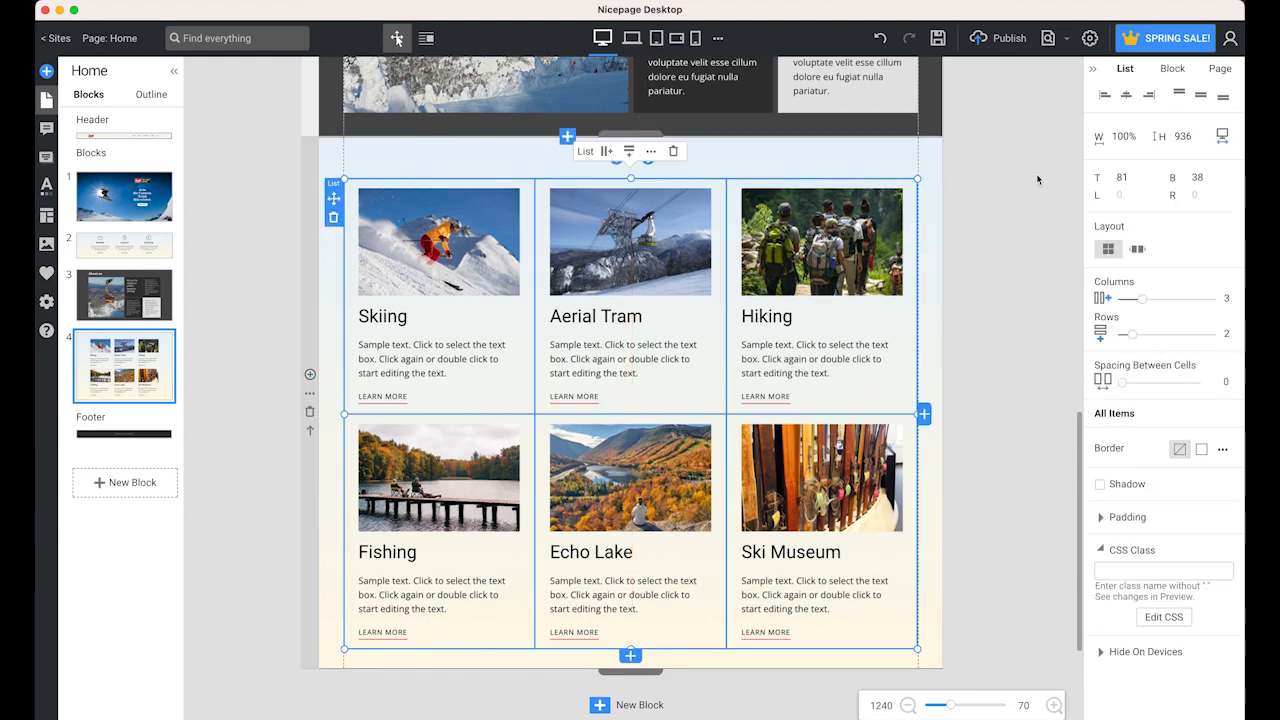
left_click(963, 182)
Step: Add a Heading 2 above the activities list and change its text to "Attractions"
left_click(617, 158)
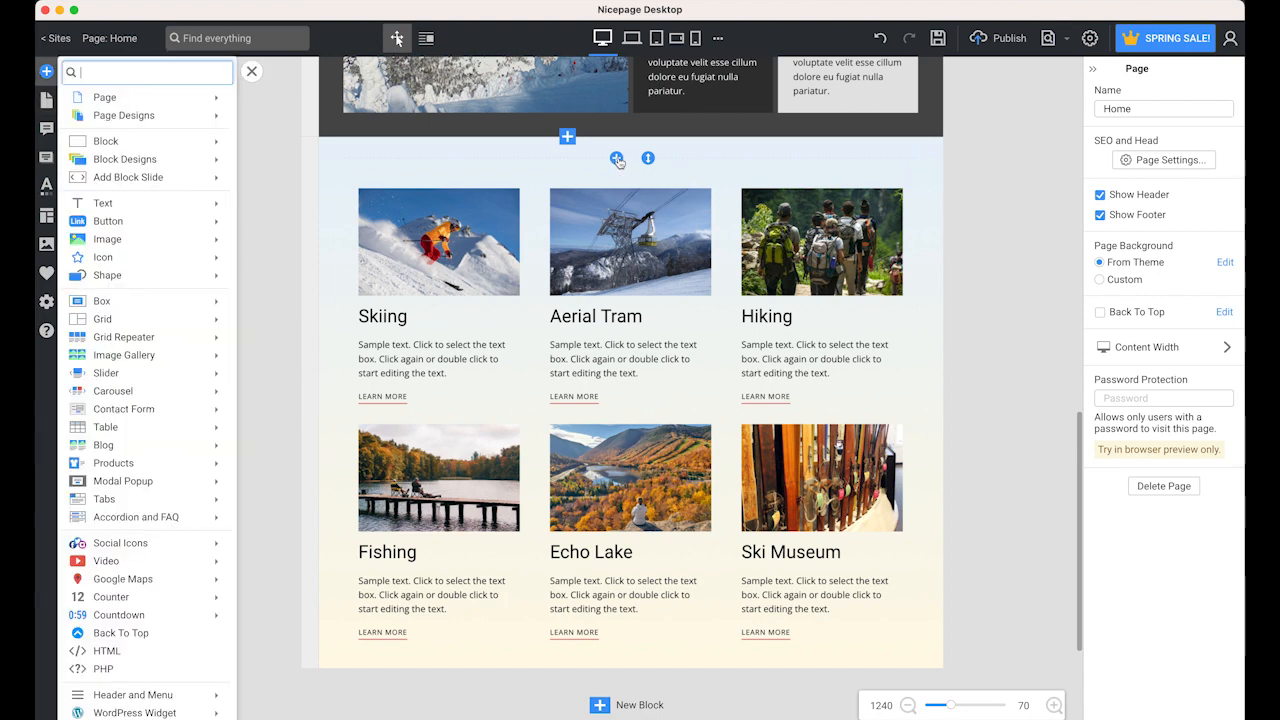
mouse_move(129, 206)
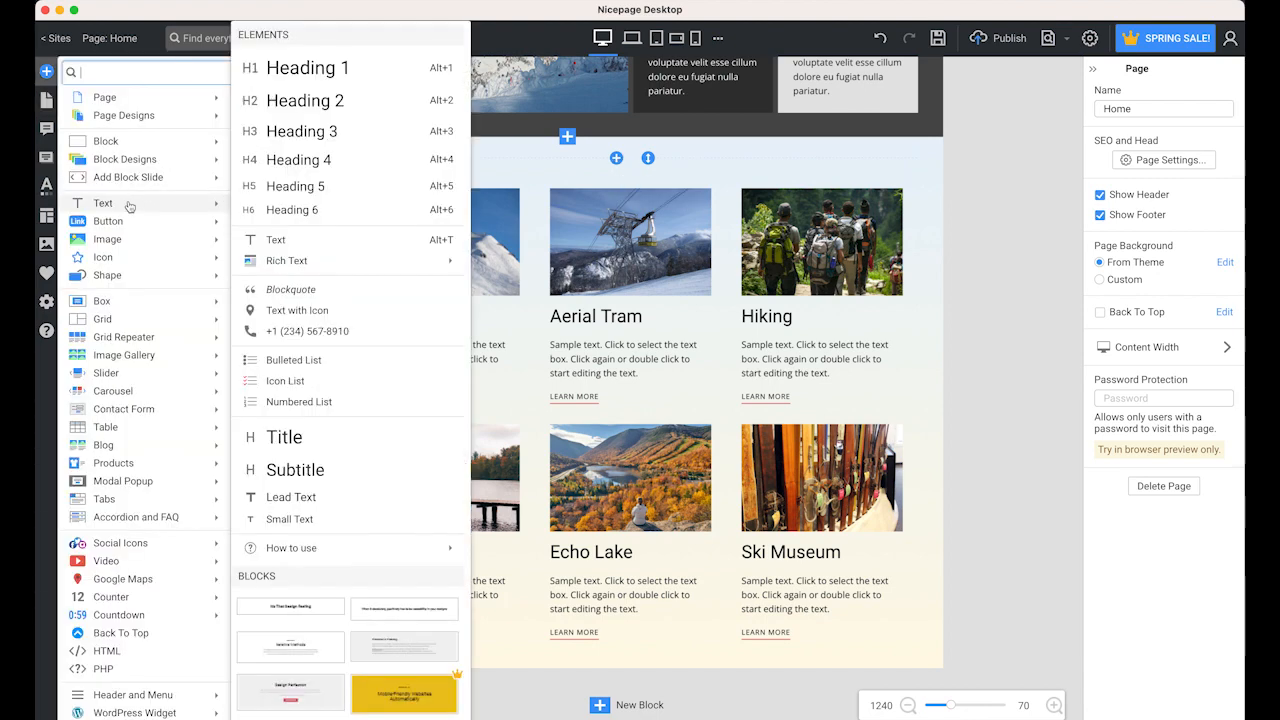
left_click(319, 113)
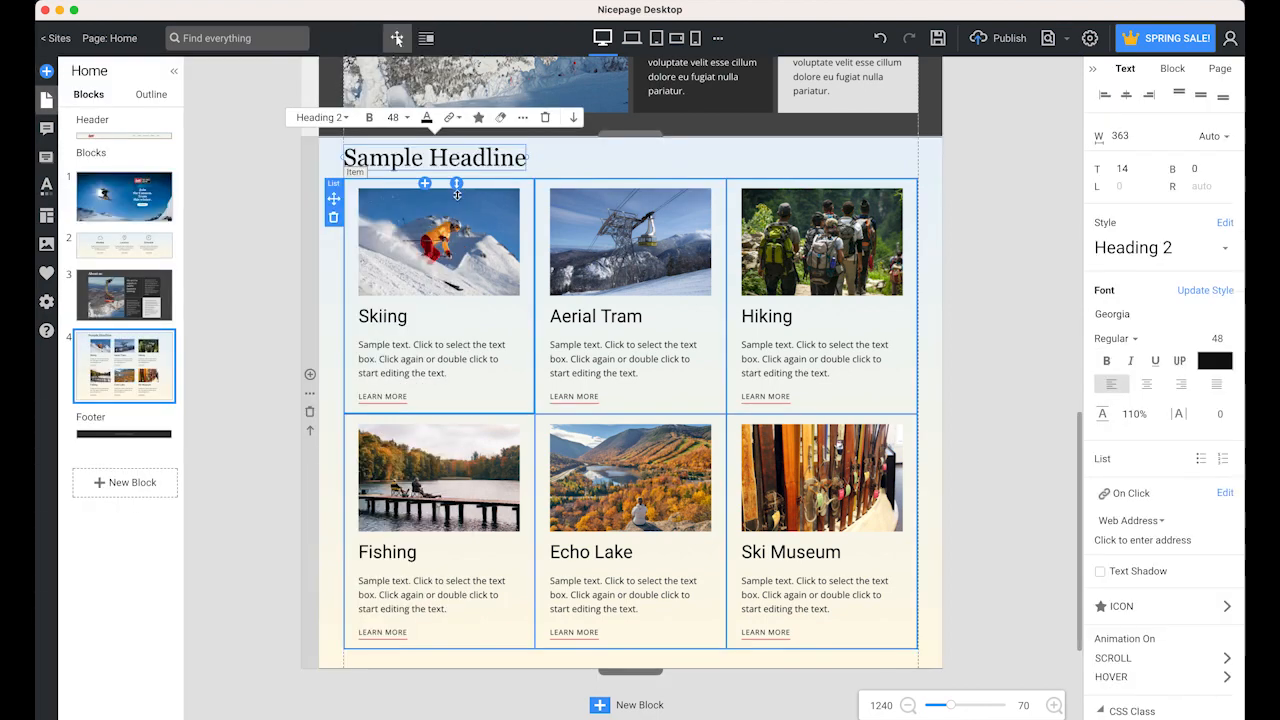
double_click(415, 157)
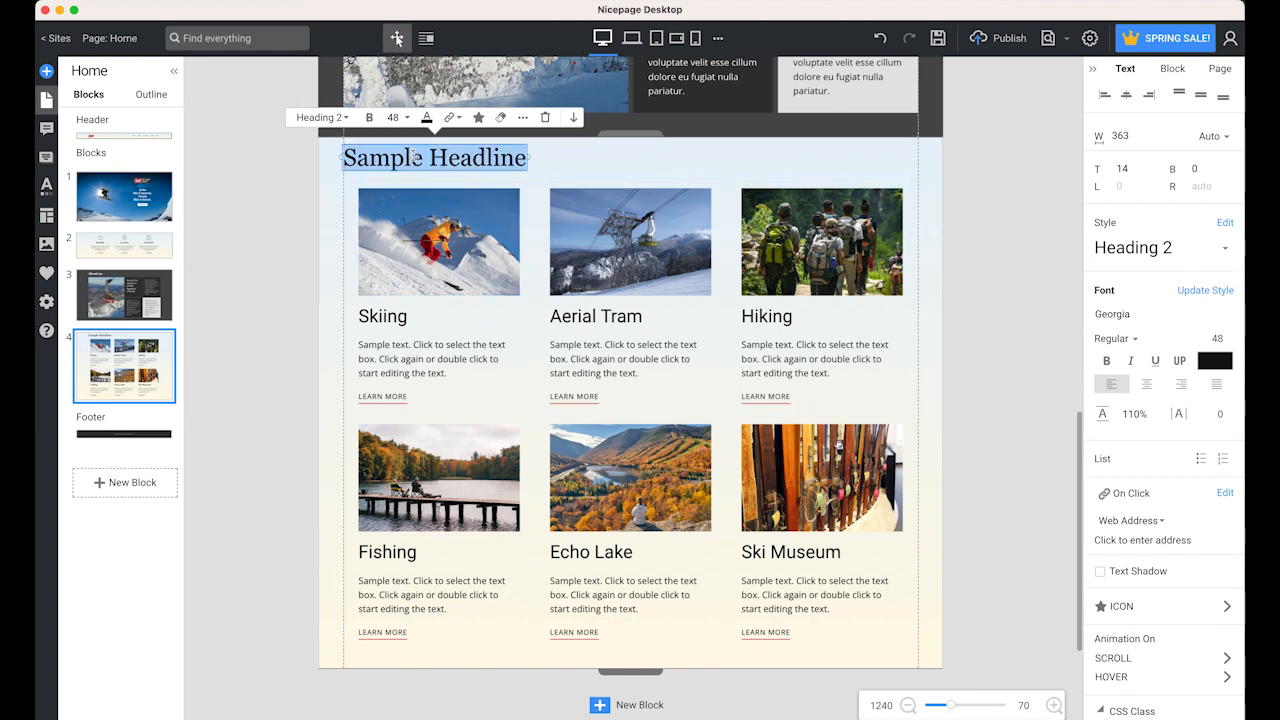
type("Attrac")
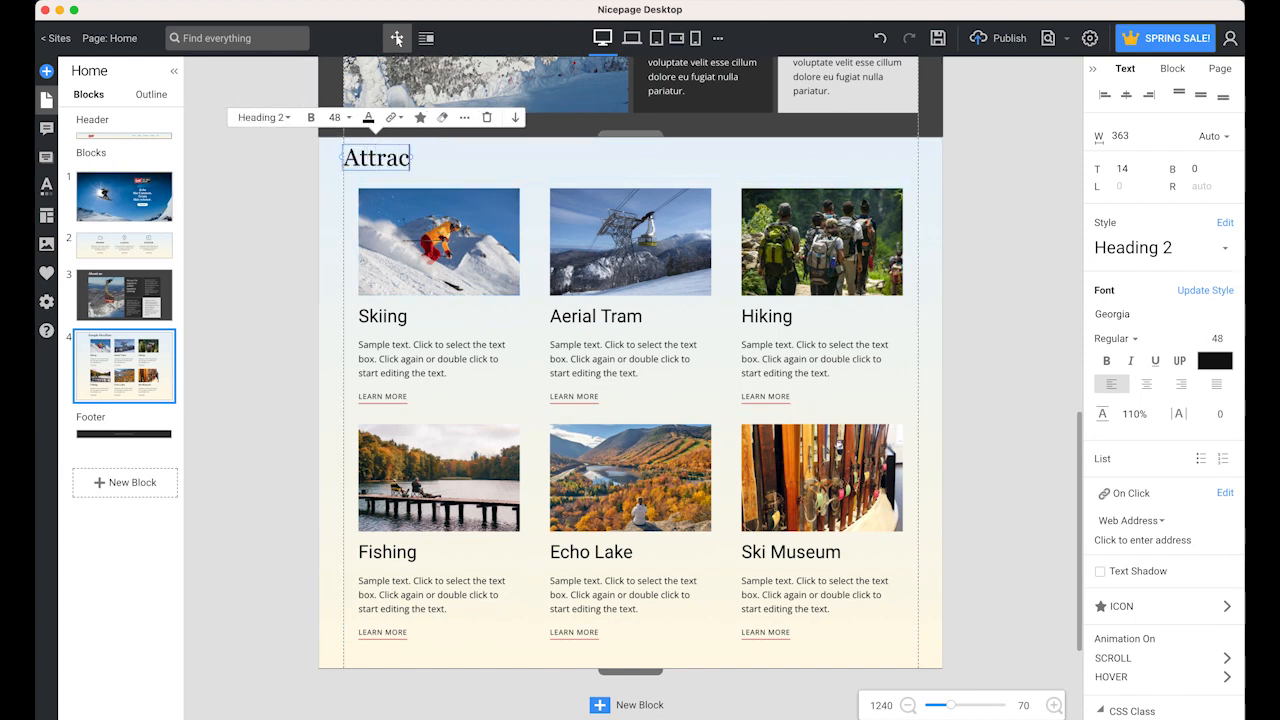
type("tions")
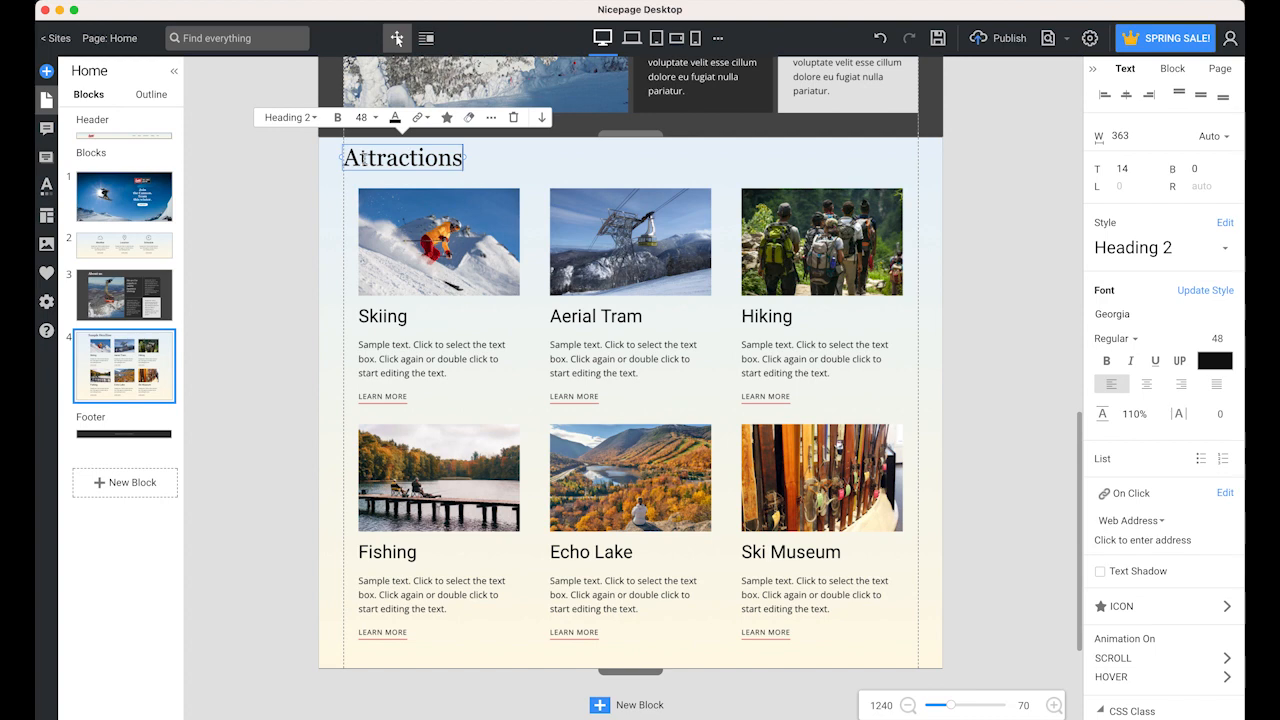
Step: Make the "Attractions" heading bold and move it slightly down toward the list
double_click(355, 160)
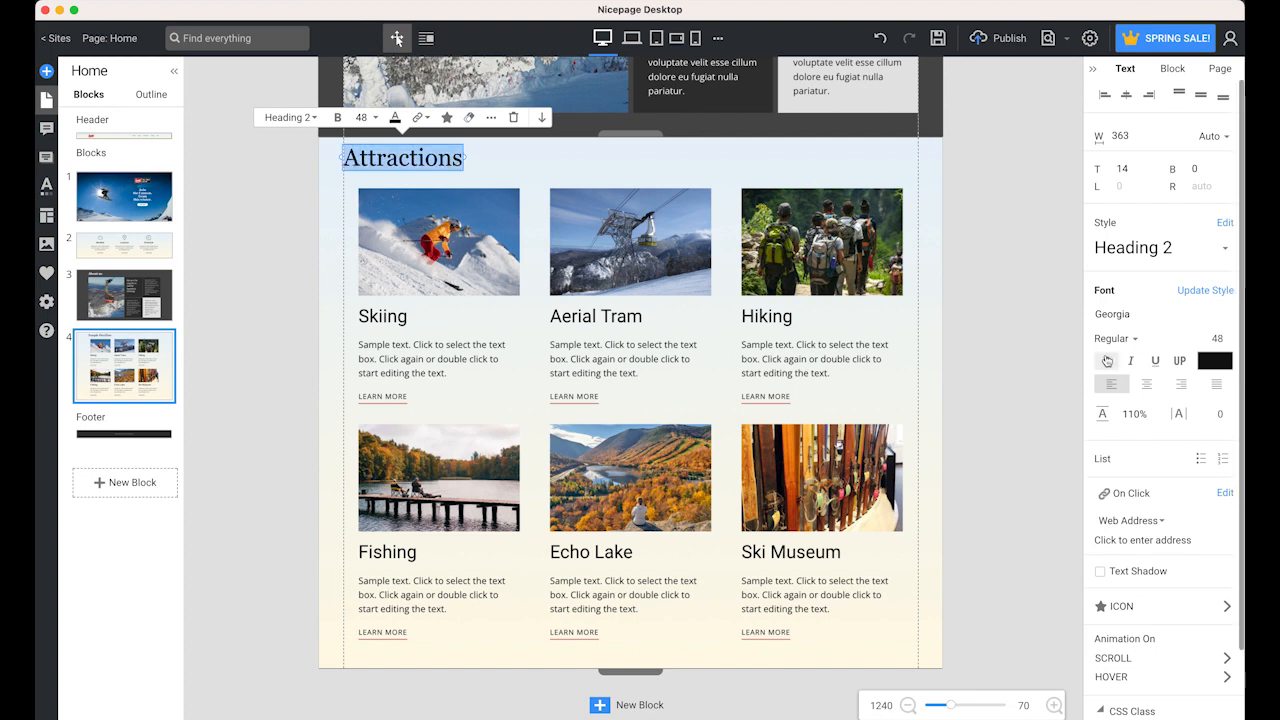
left_click(1106, 360)
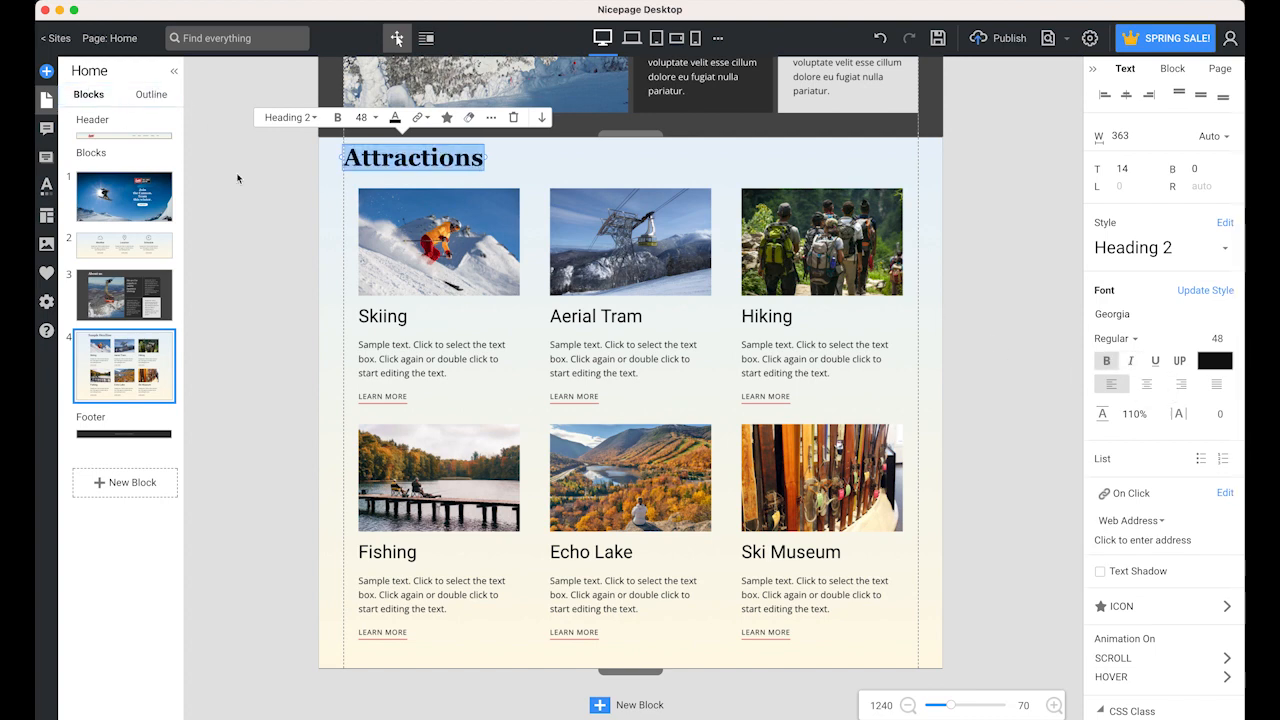
left_click(425, 167)
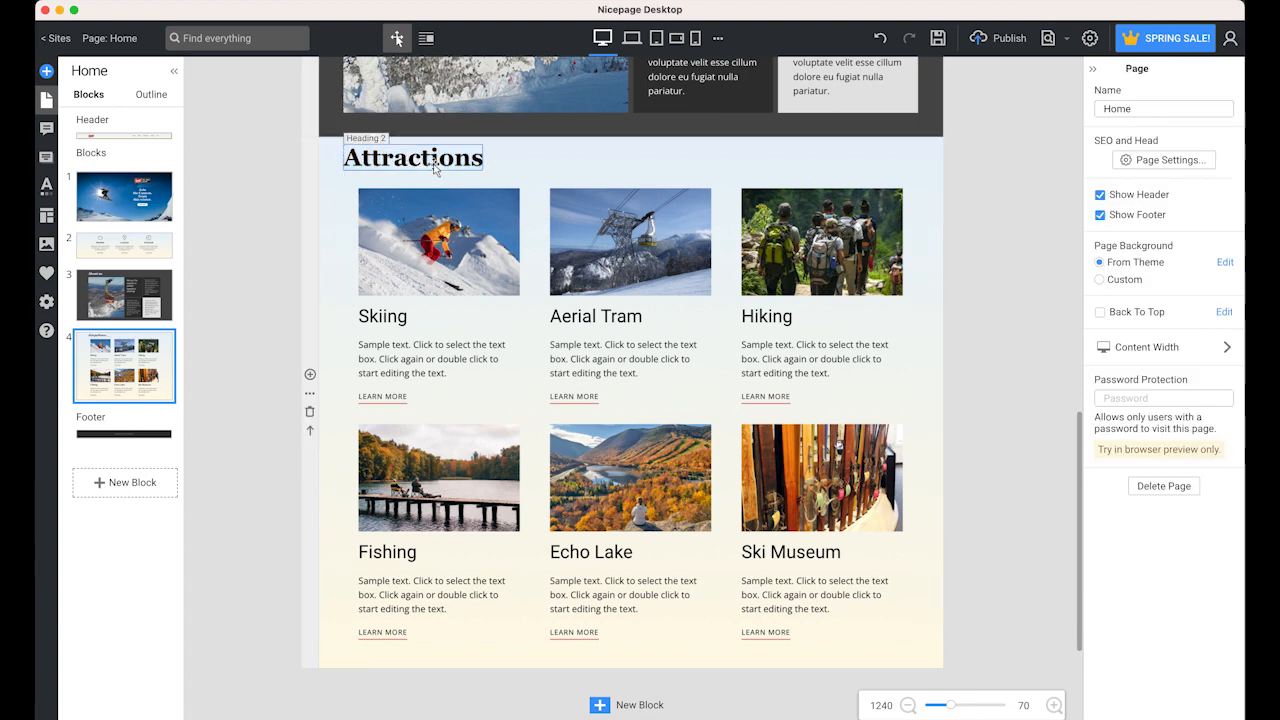
left_click_drag(427, 166, 441, 172)
left_click(980, 297)
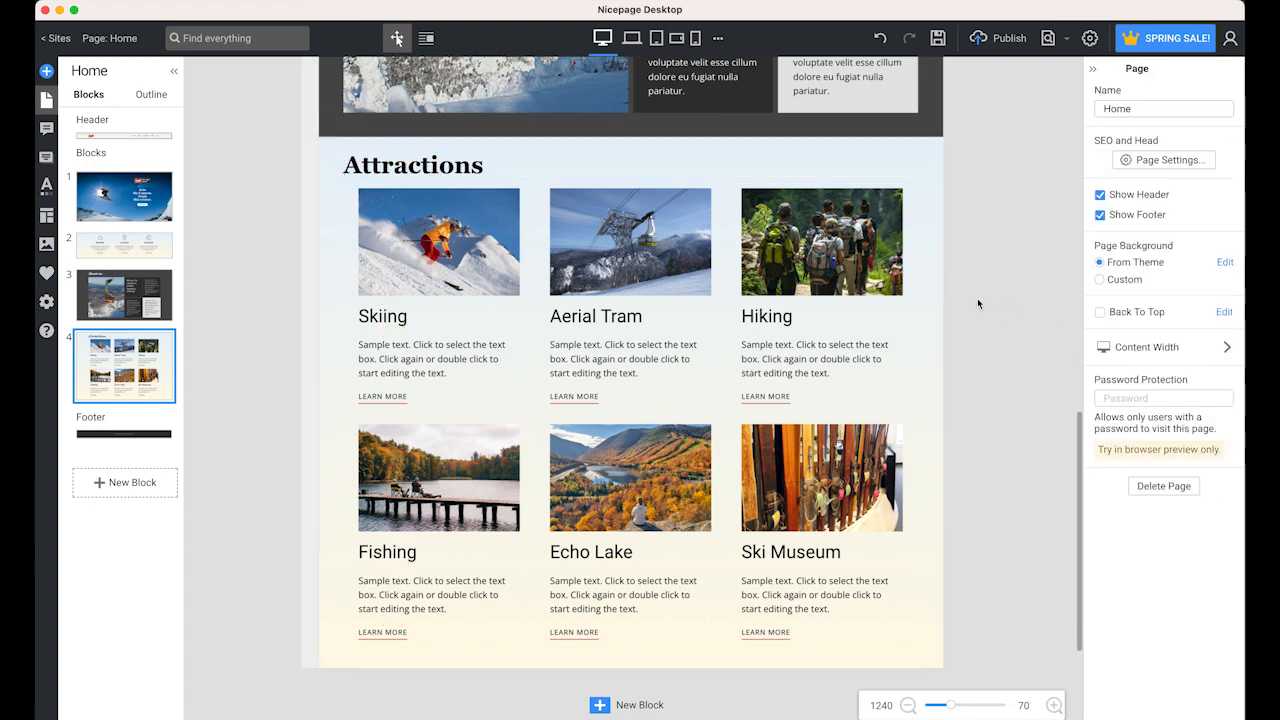
scroll(976, 310, "up", 5)
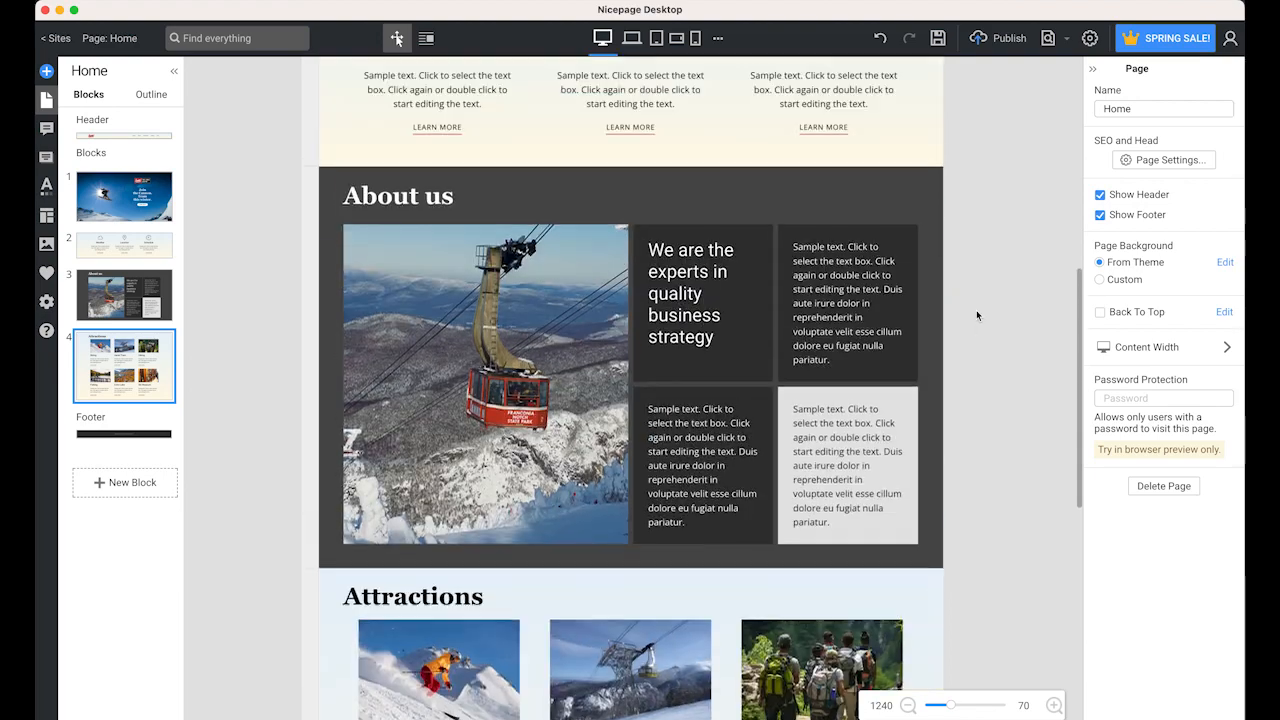
scroll(977, 315, "up", 3)
scroll(977, 315, "up", 3)
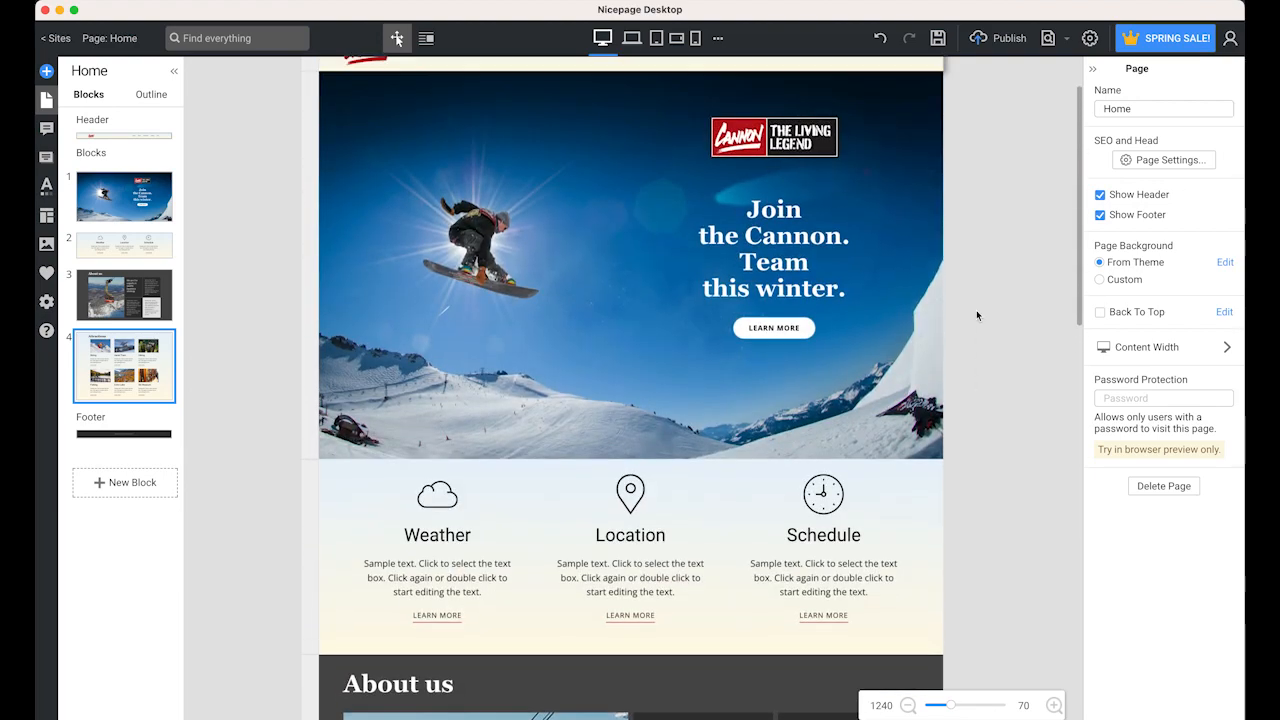
scroll(976, 310, "up", 1)
scroll(846, 287, "down", 2)
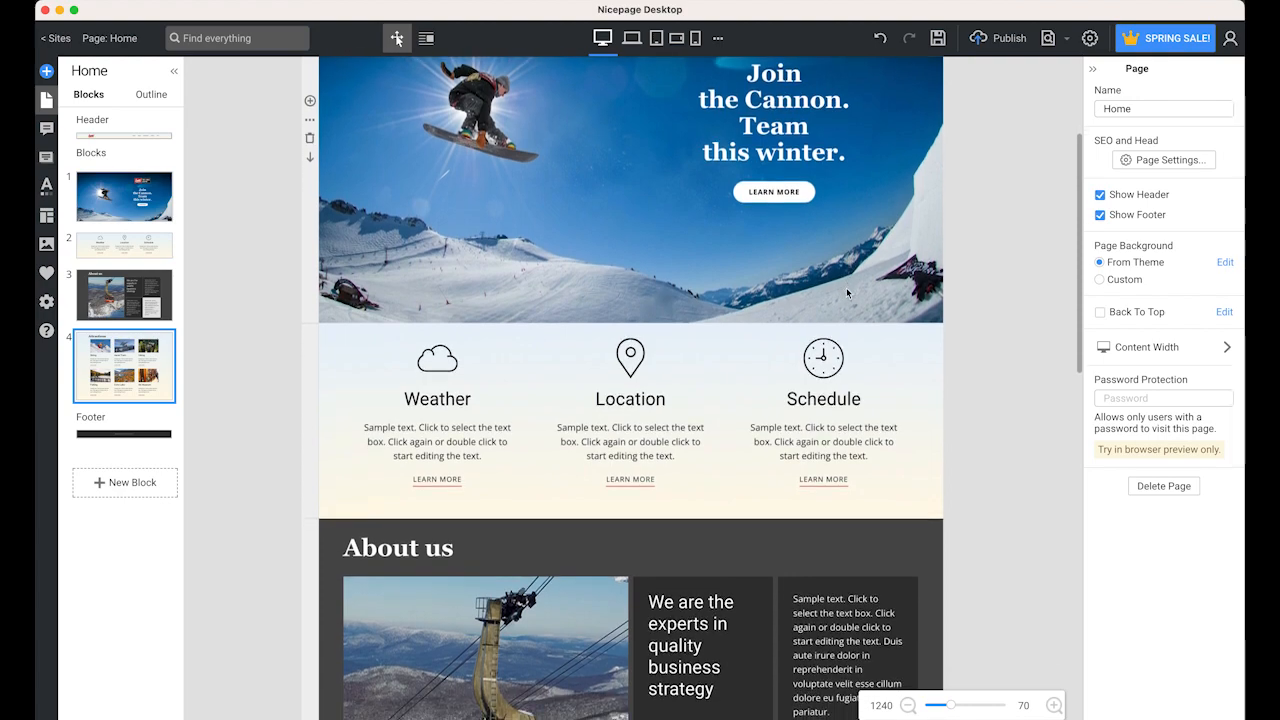
Step: Add a new block below Attractions with a two-column grid whose columns are different
scroll(846, 287, "down", 5)
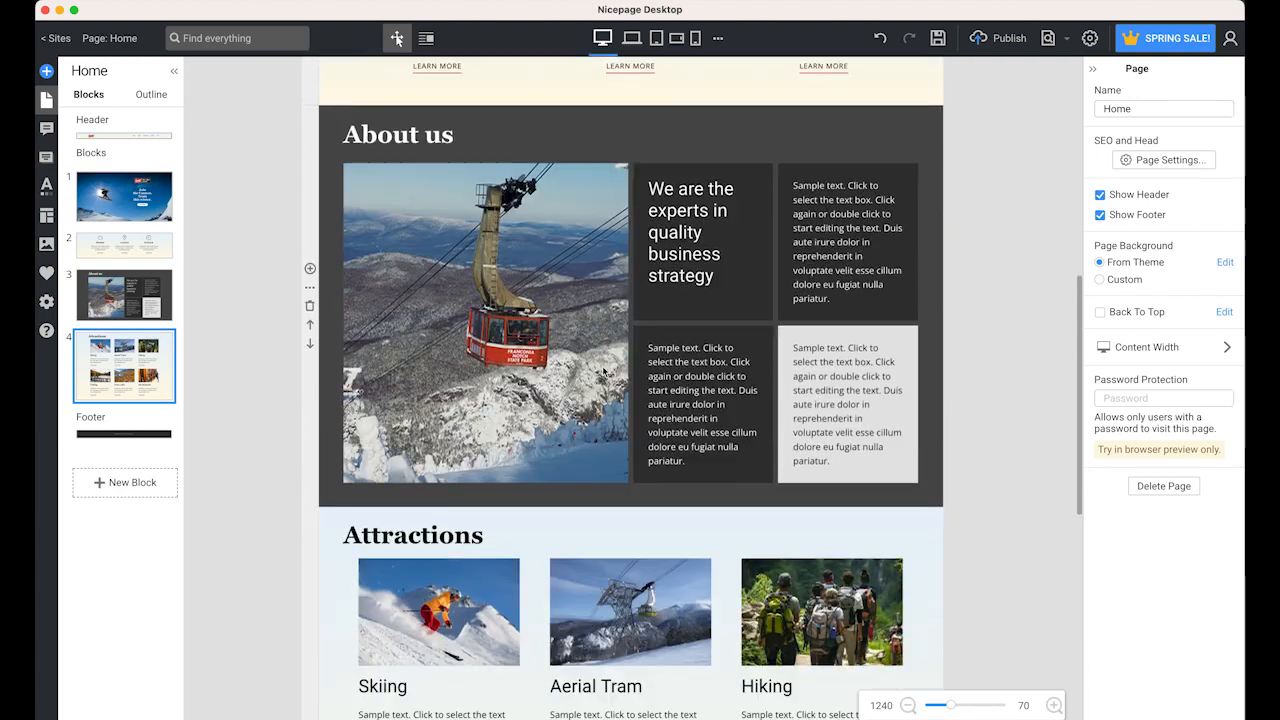
scroll(603, 371, "down", 6)
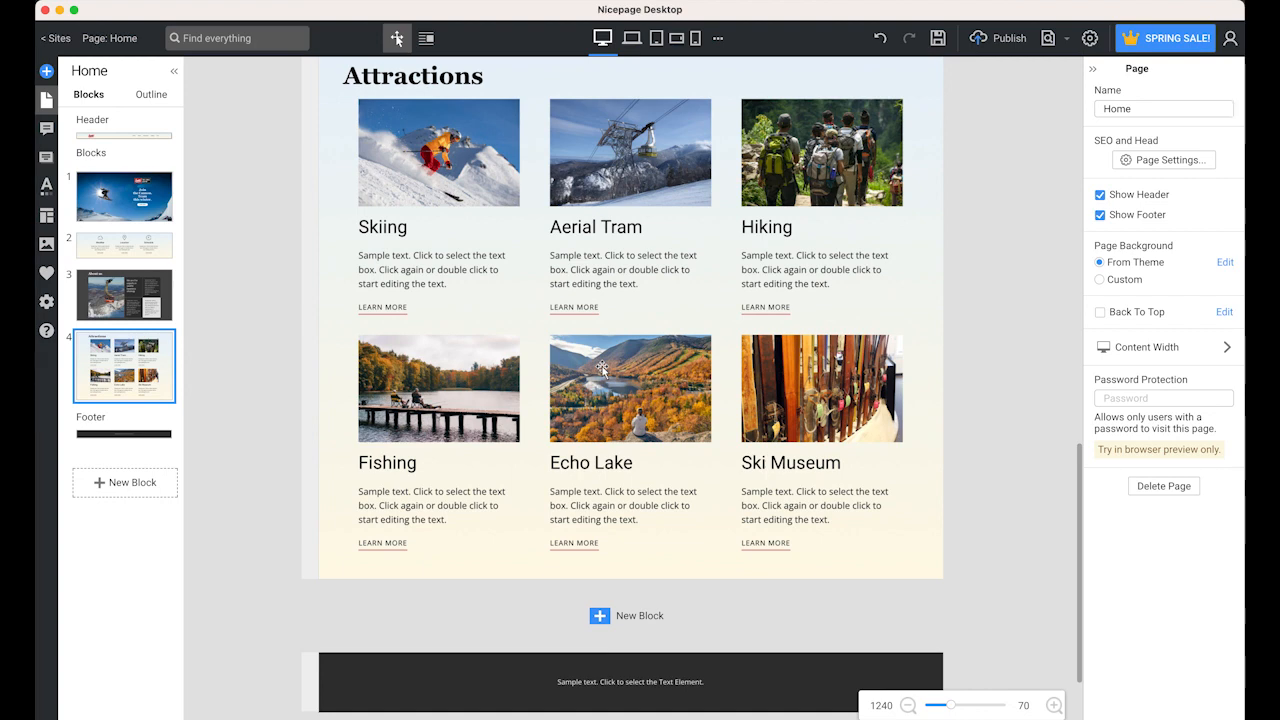
scroll(602, 368, "down", 1)
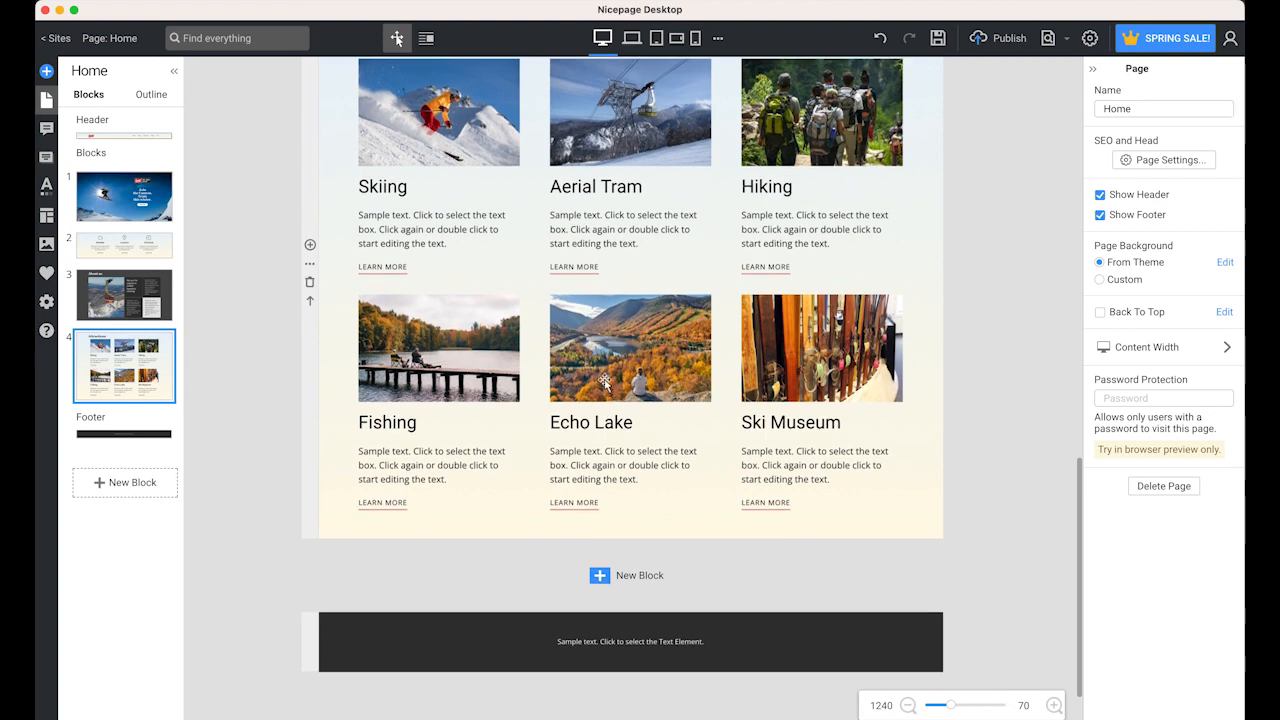
left_click(607, 578)
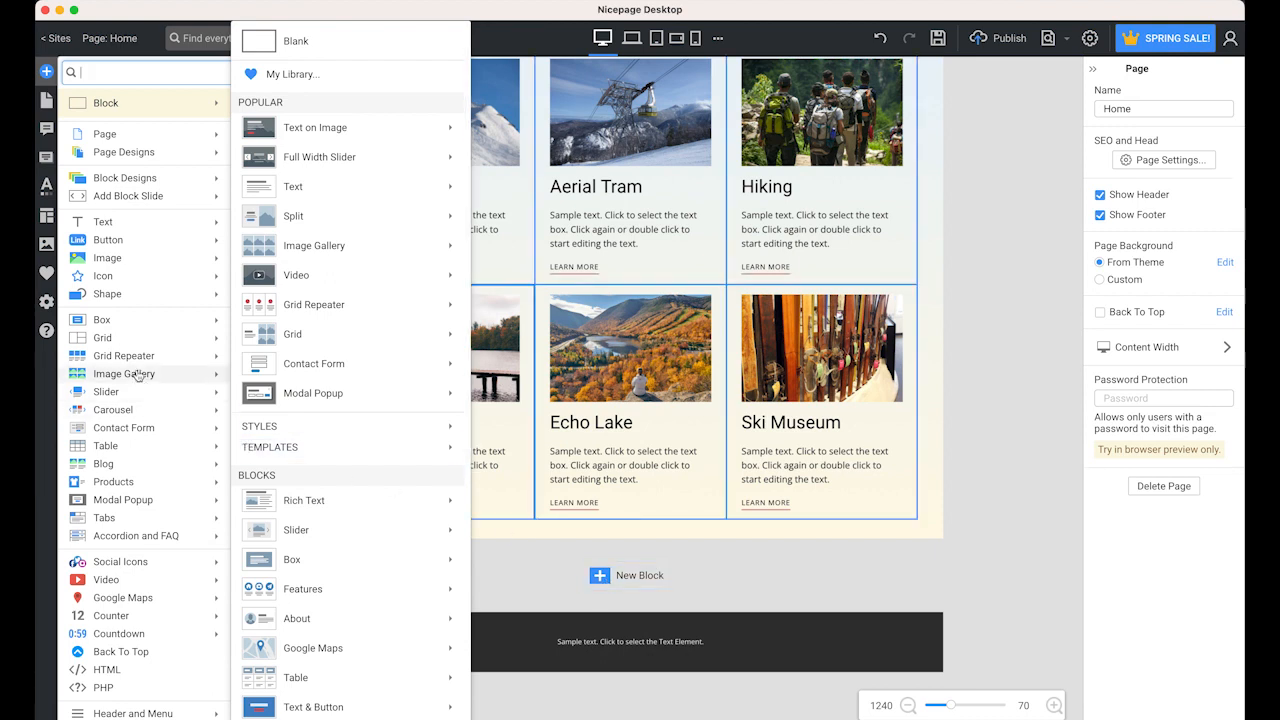
mouse_move(138, 375)
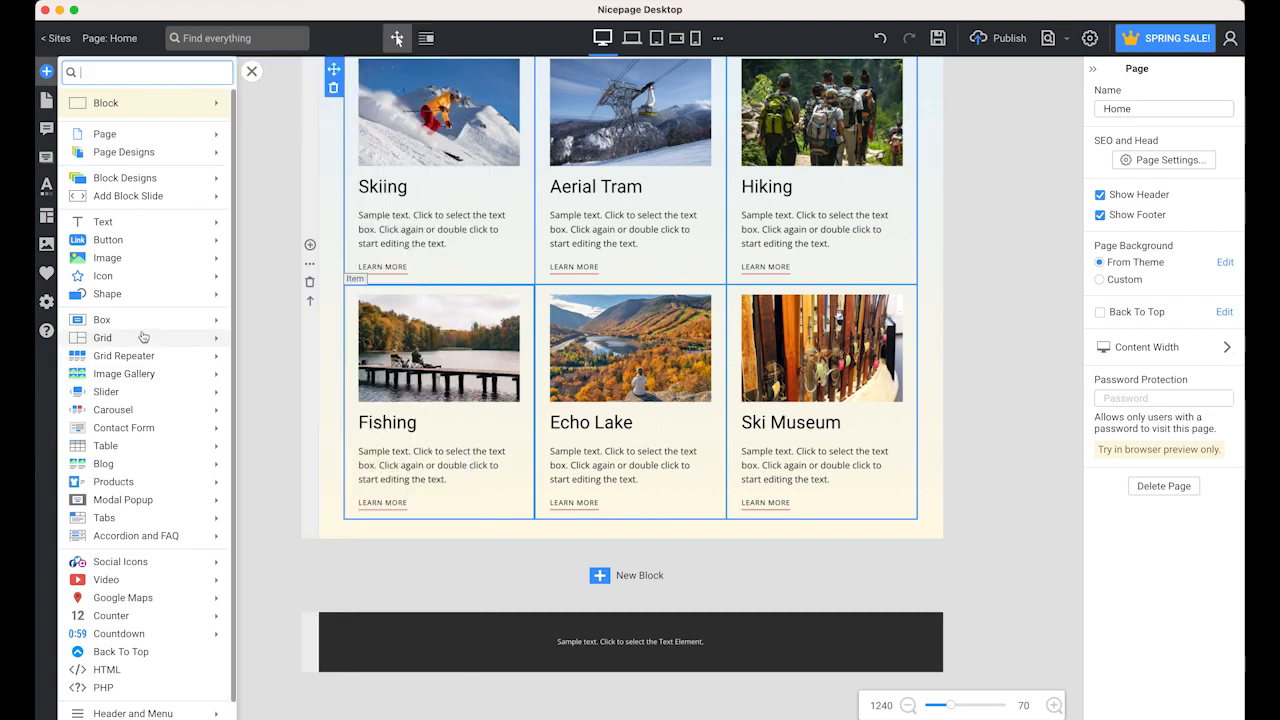
mouse_move(142, 340)
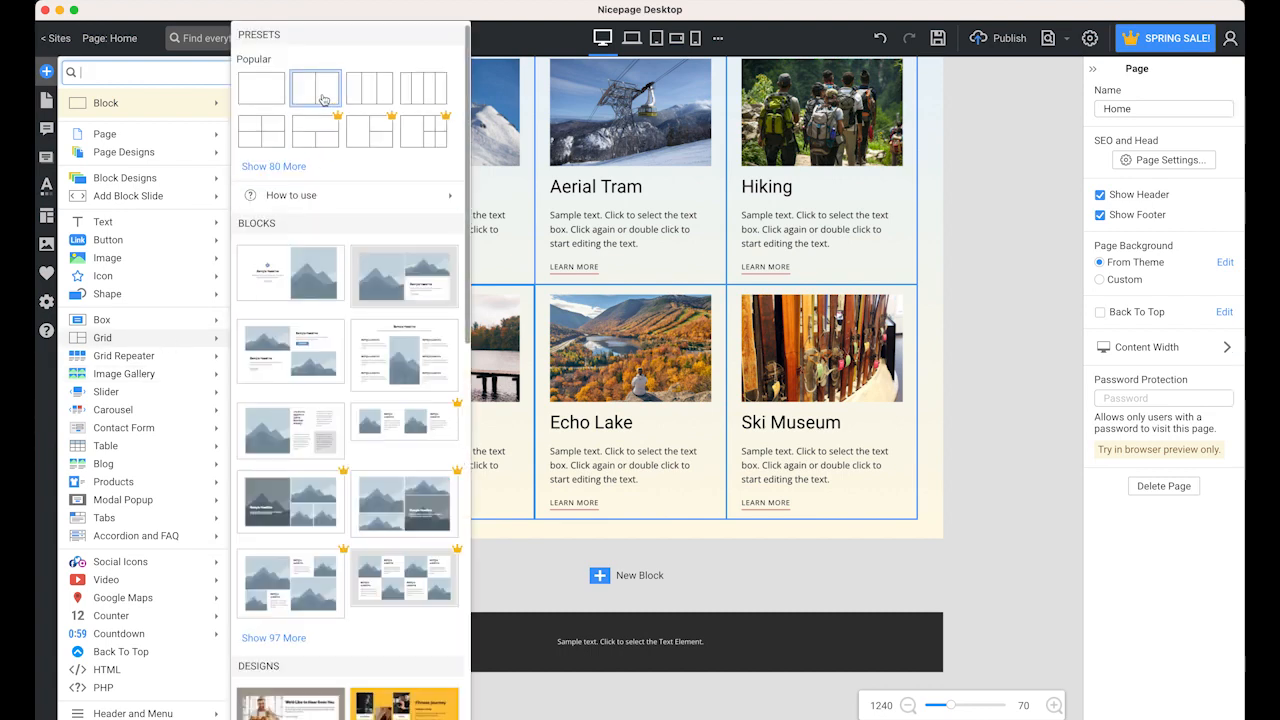
mouse_move(323, 99)
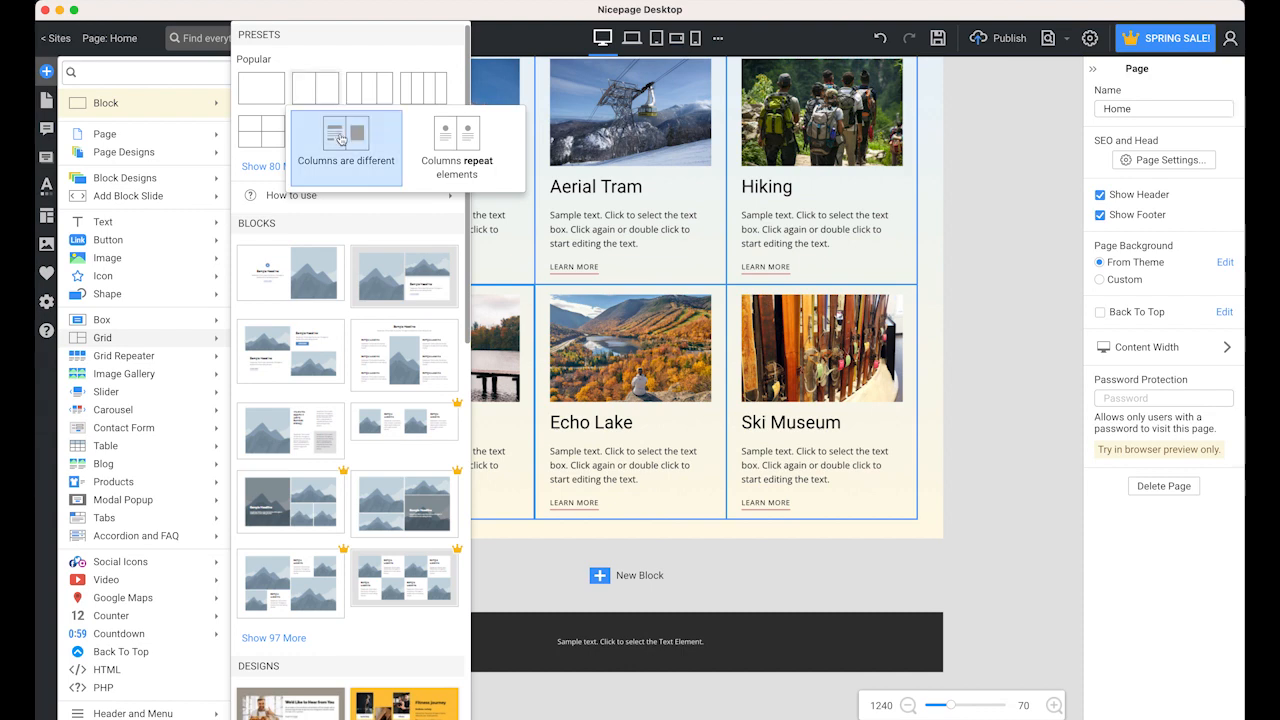
left_click(341, 140)
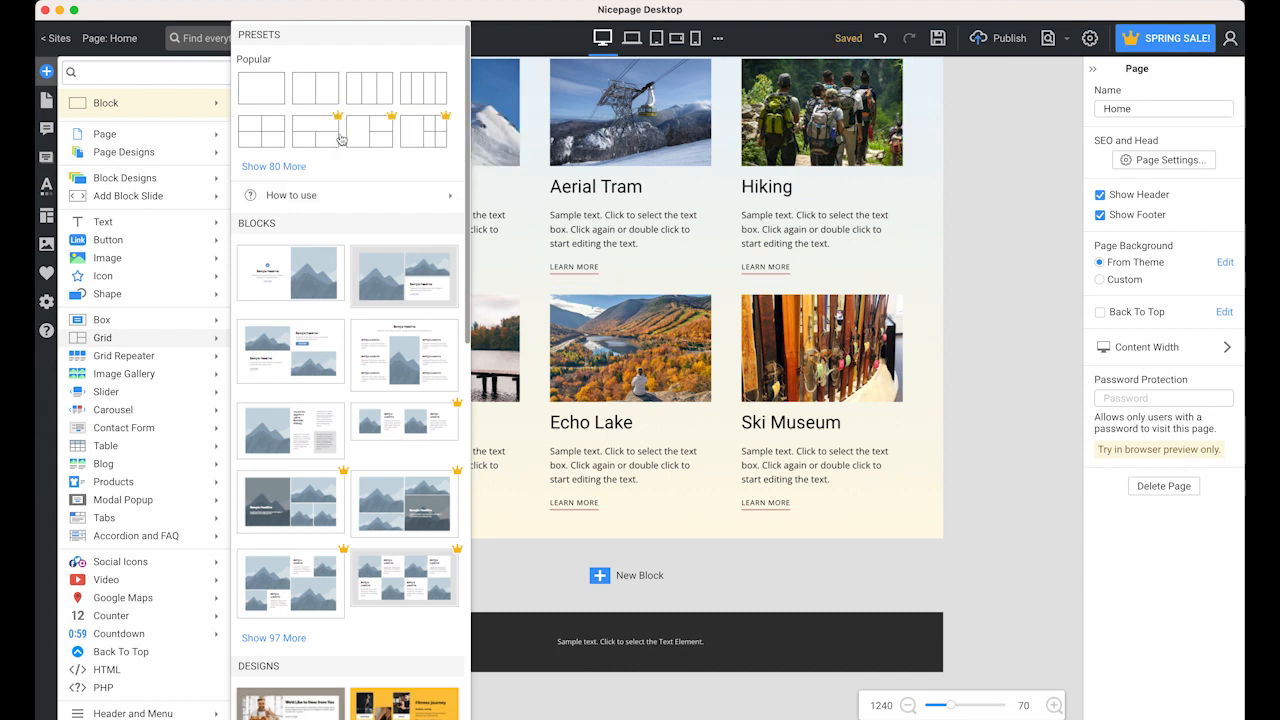
left_click(339, 142)
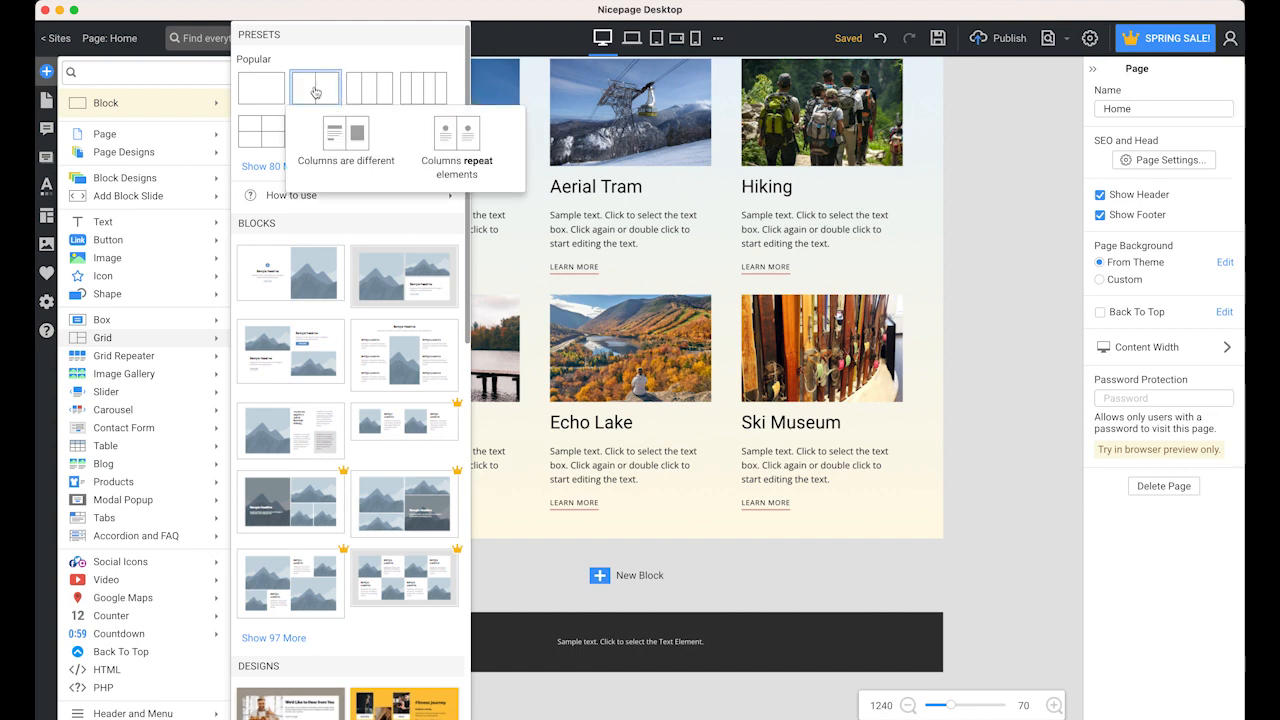
left_click(341, 150)
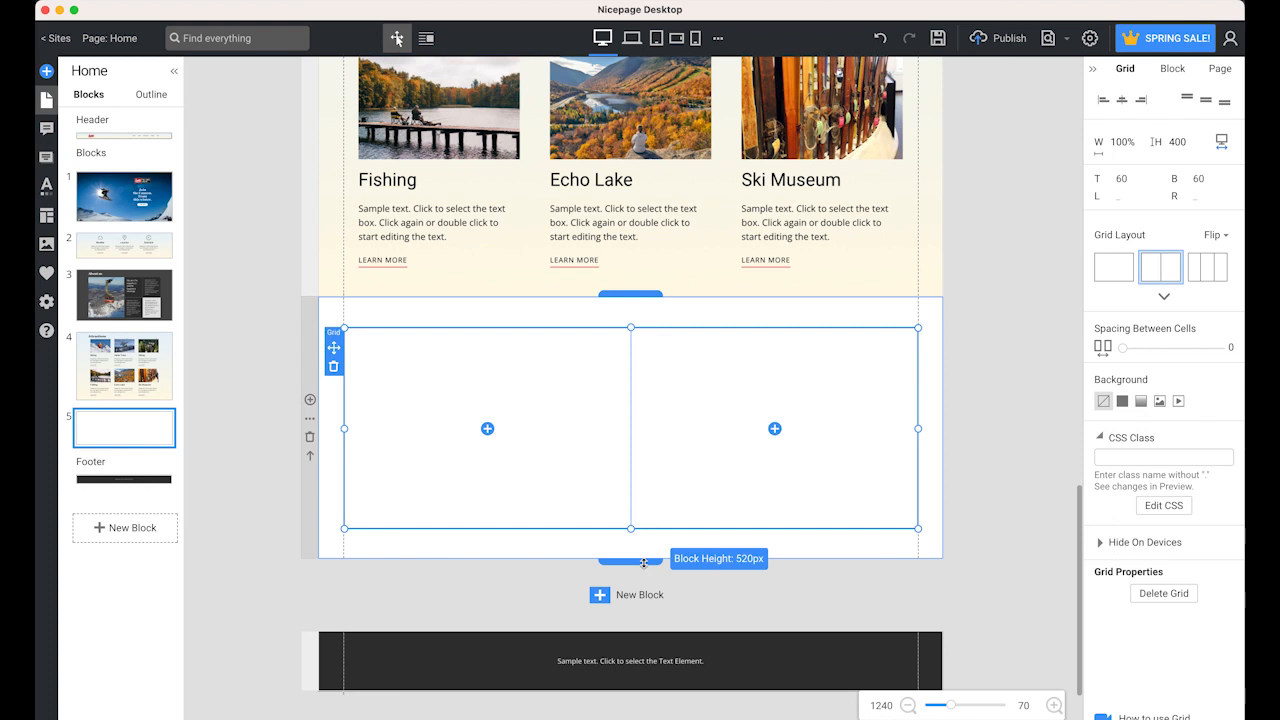
Step: Extend the new grid block's height to about 570 px and fill its background with a dark grey theme color
left_click_drag(643, 562, 642, 614)
left_click(332, 521)
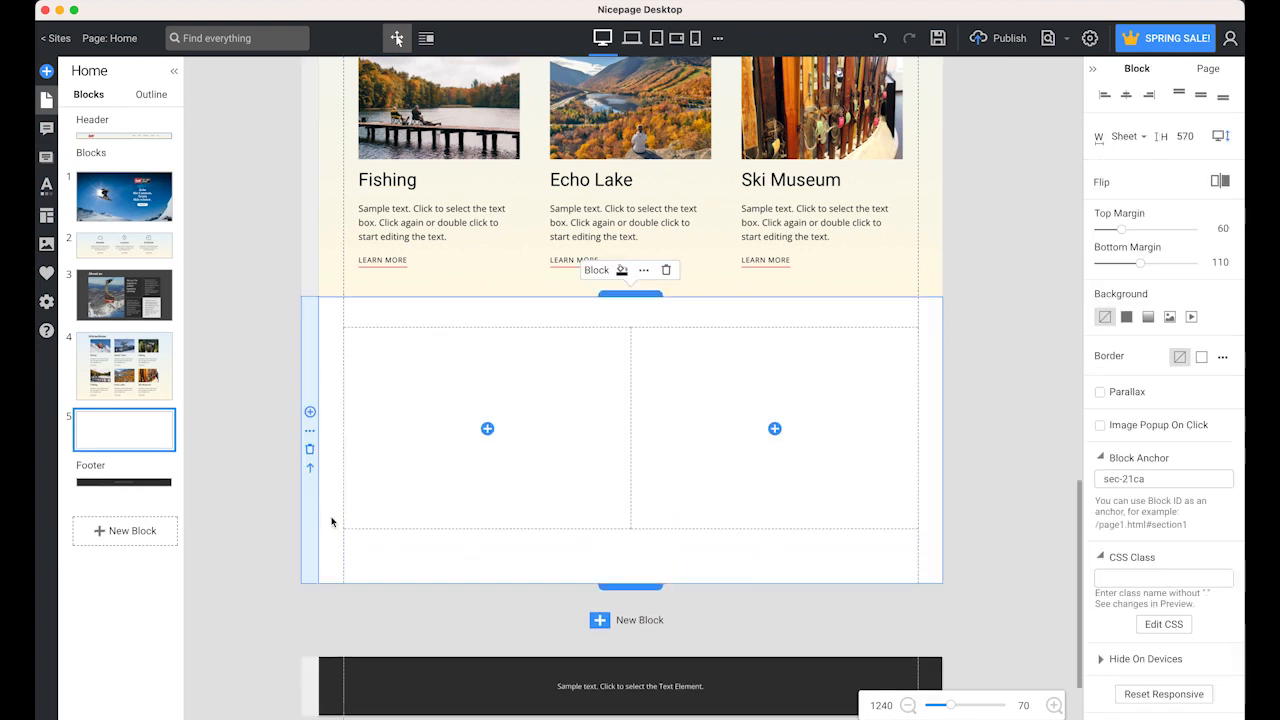
left_click(121, 434)
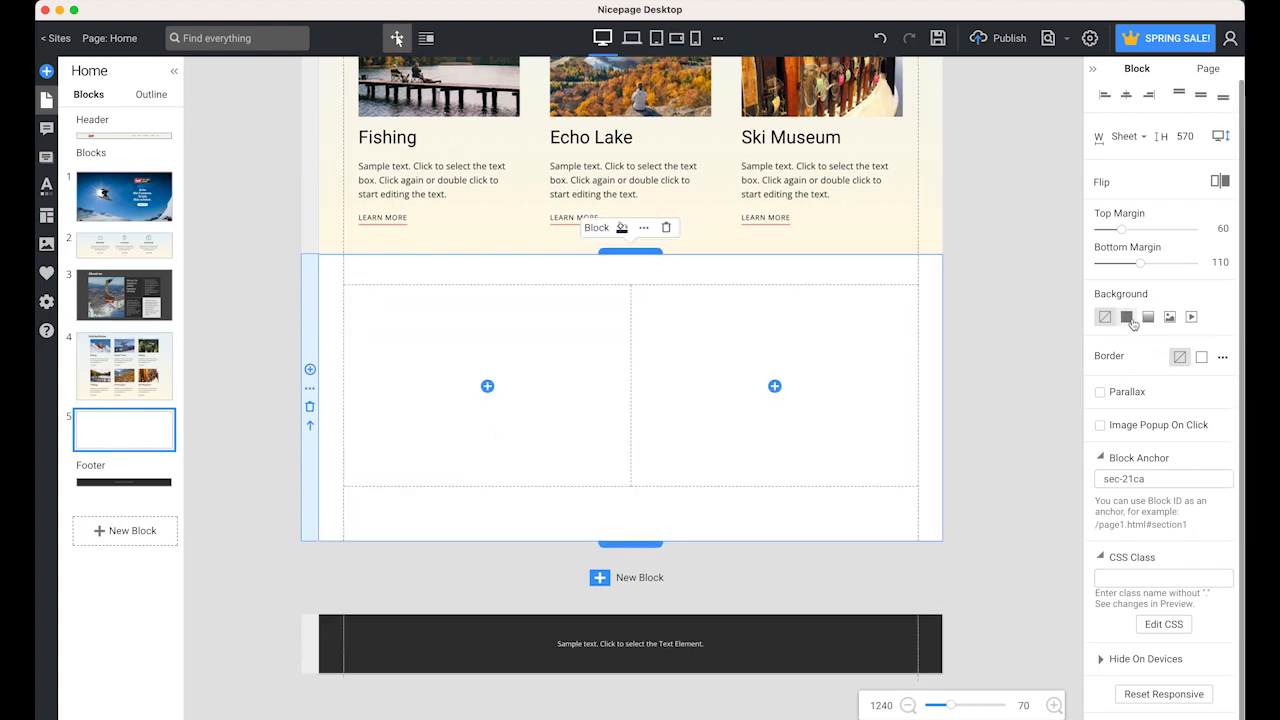
left_click(1127, 317)
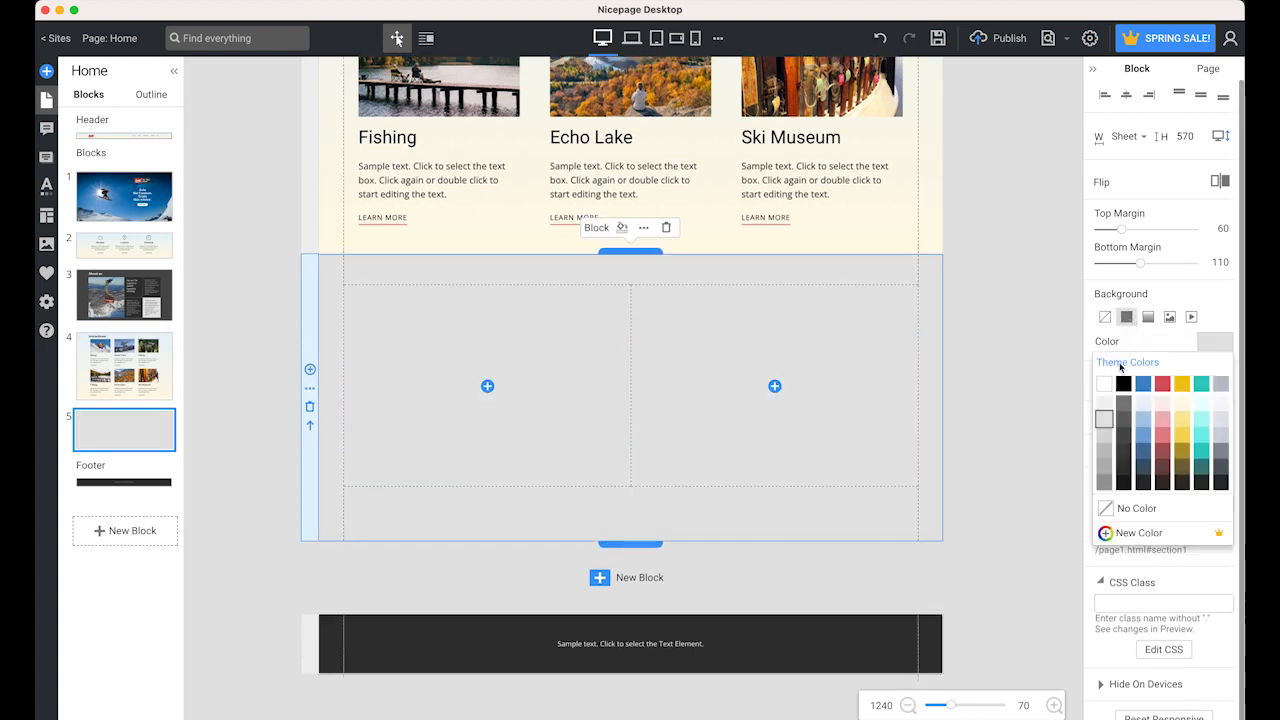
left_click(1124, 456)
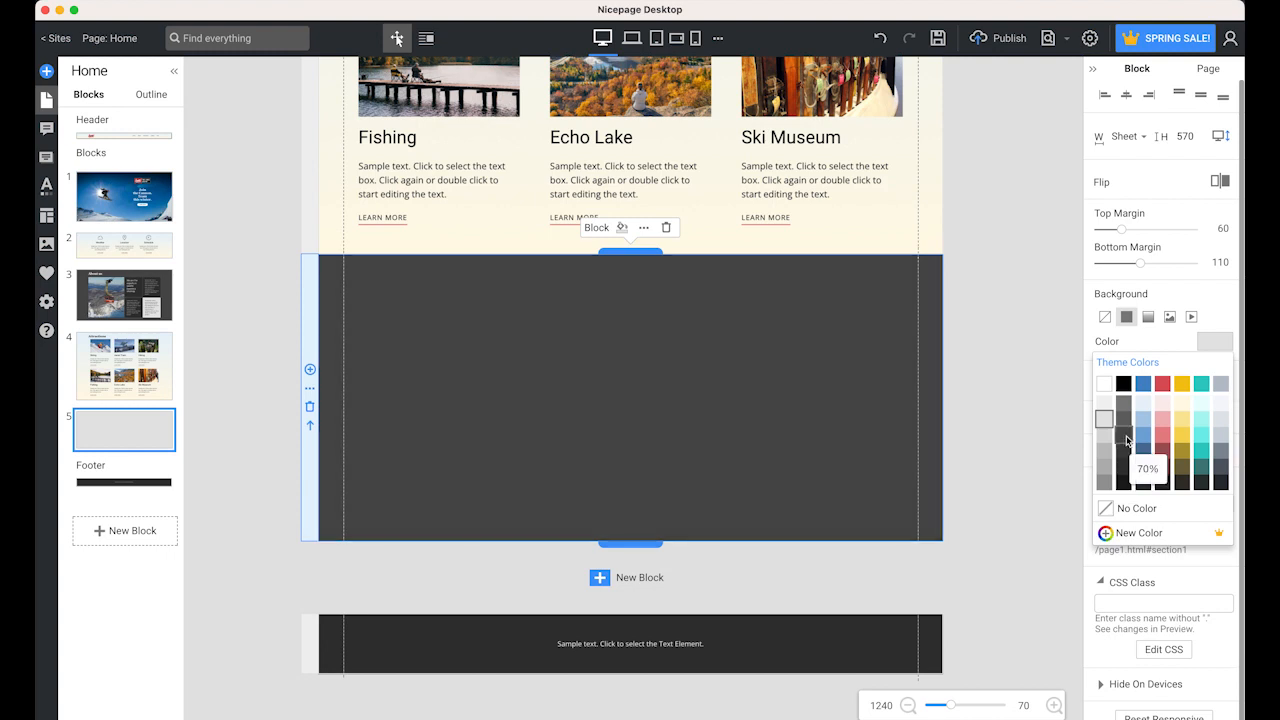
left_click(1125, 462)
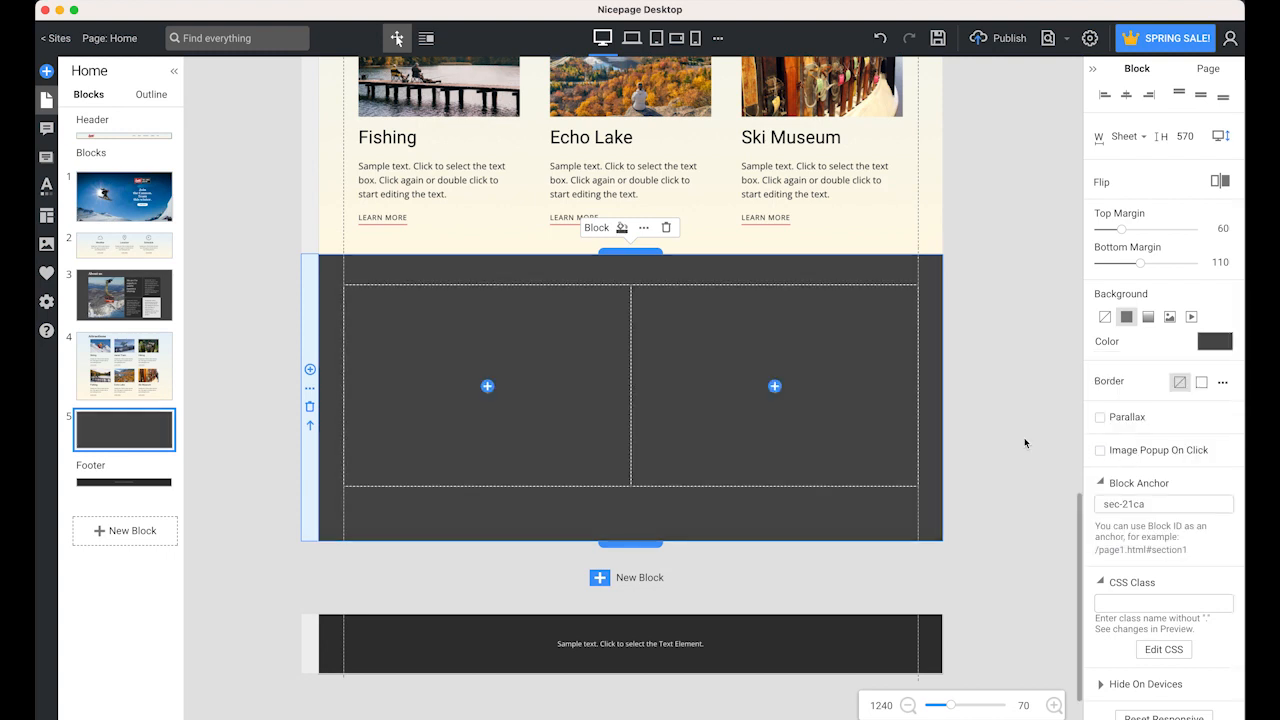
Step: Widen the grid's right cell toward the left and add the first Gallery Slider block design to the page
left_click(711, 382)
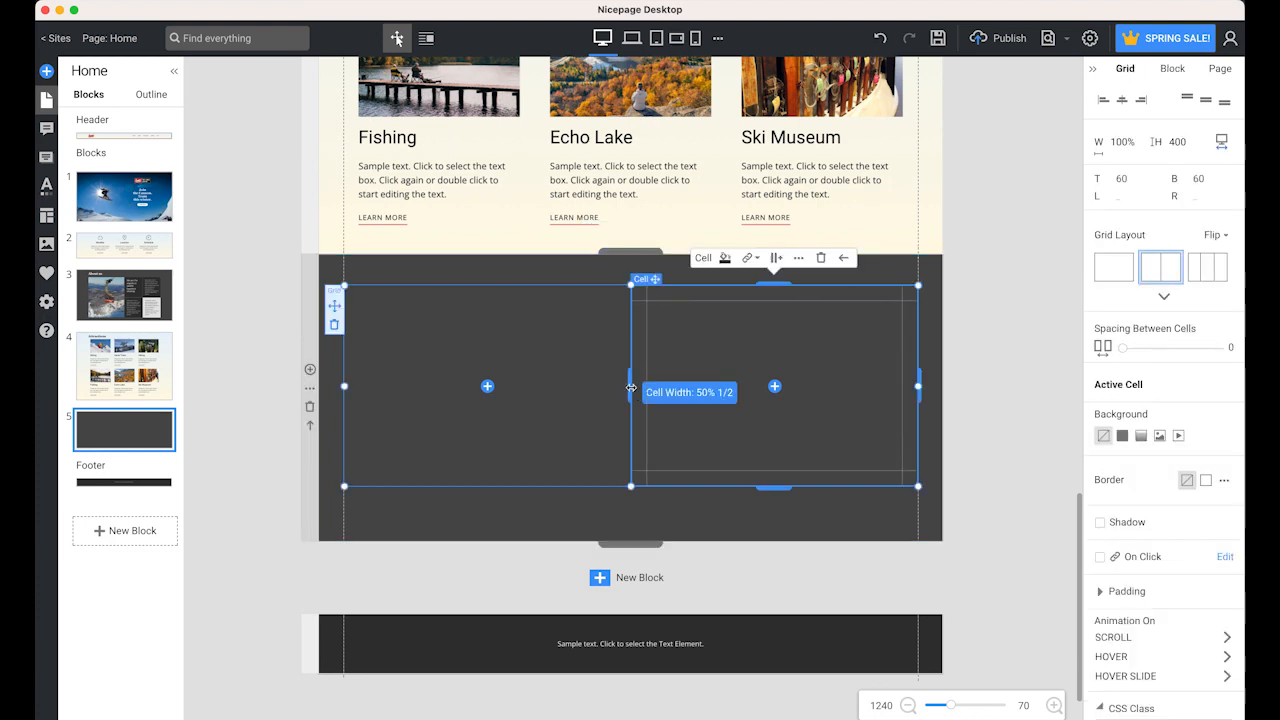
left_click_drag(631, 387, 565, 384)
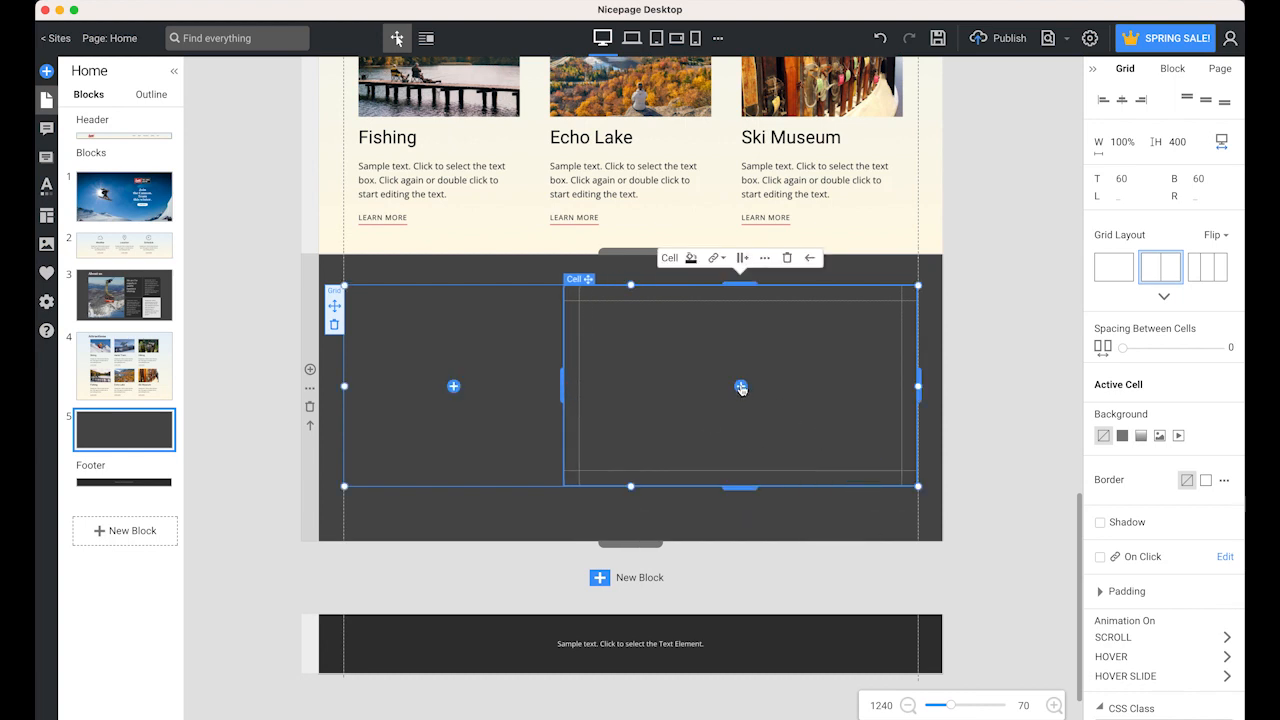
left_click(741, 387)
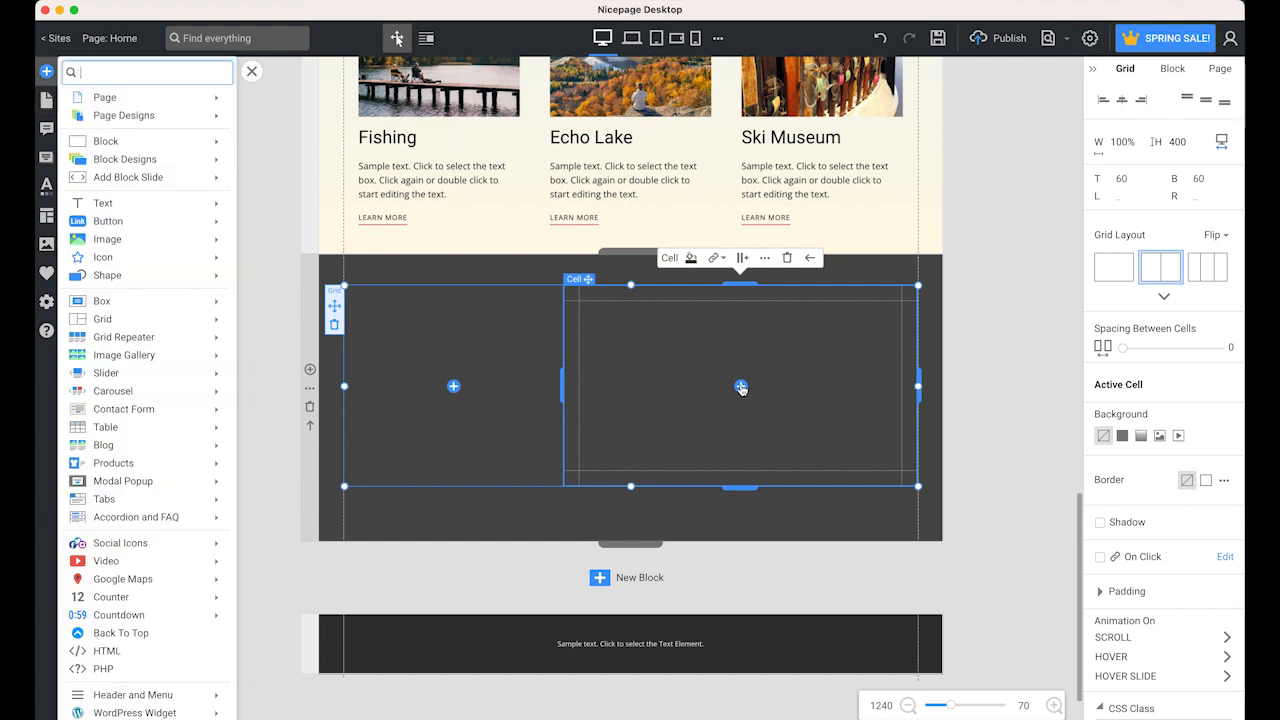
mouse_move(151, 354)
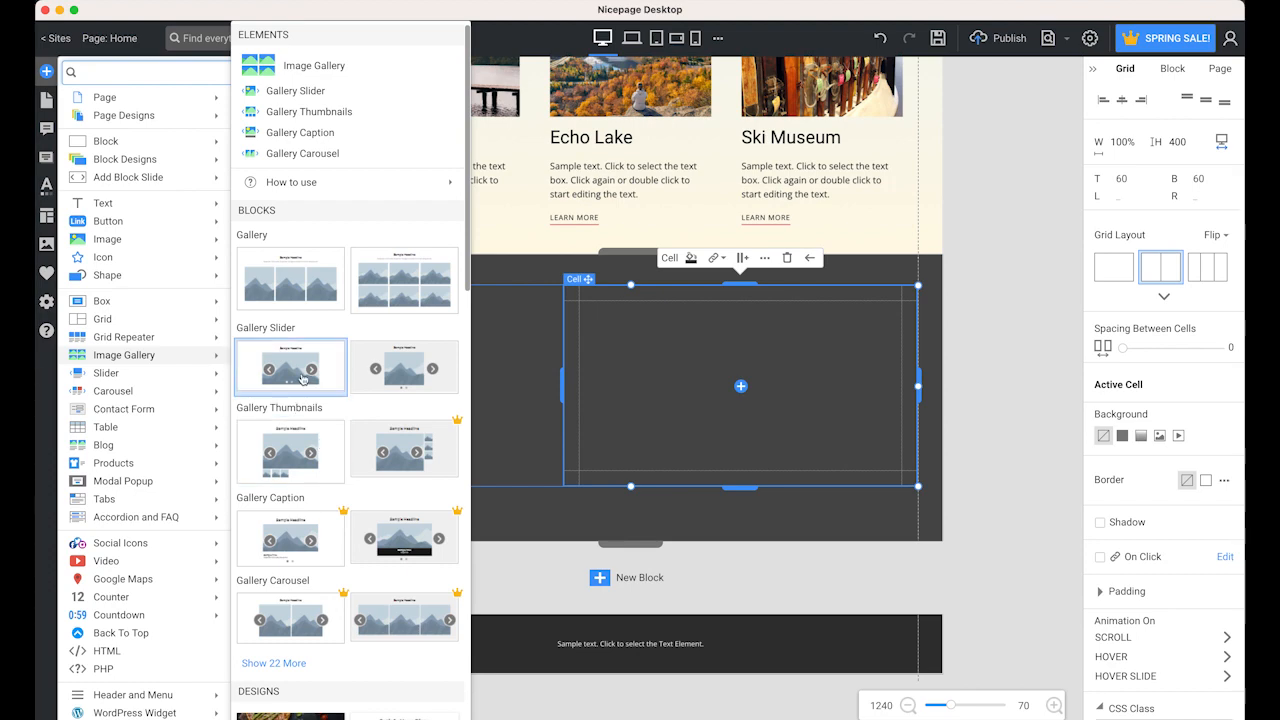
left_click(290, 368)
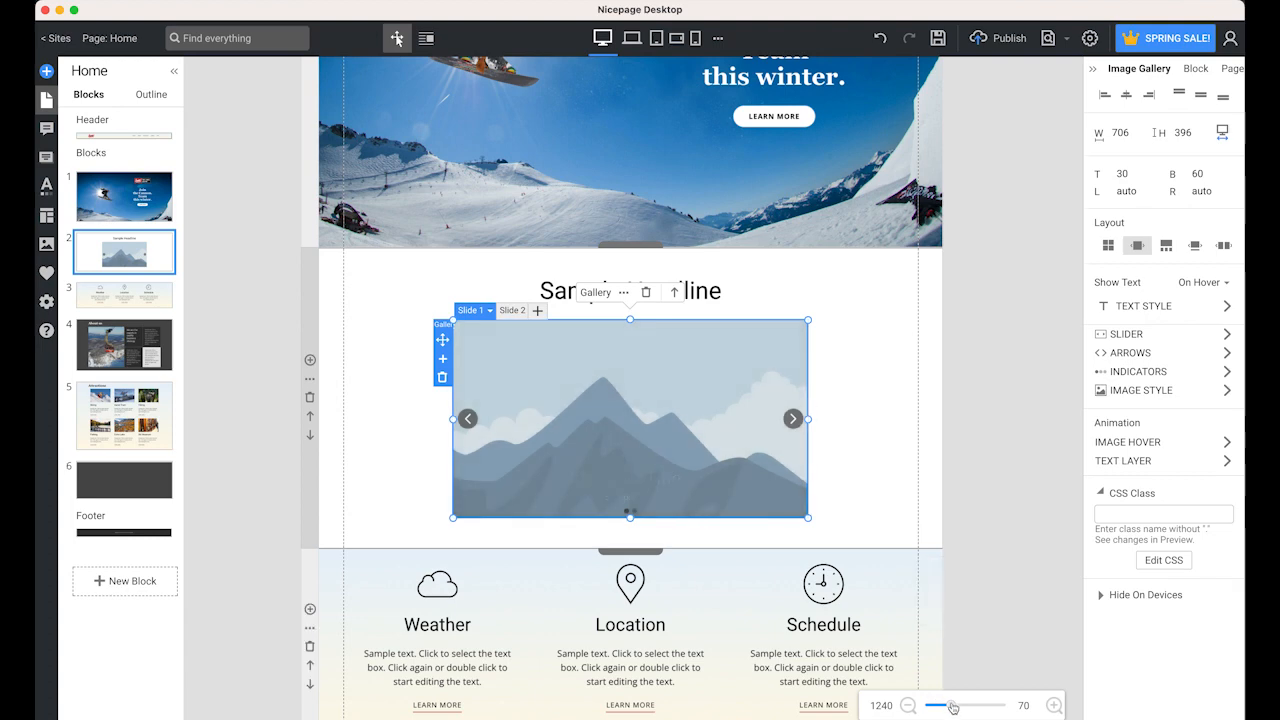
Step: Move the gallery slider from its own block into the right cell of the dark two-column grid
left_click_drag(949, 708, 932, 708)
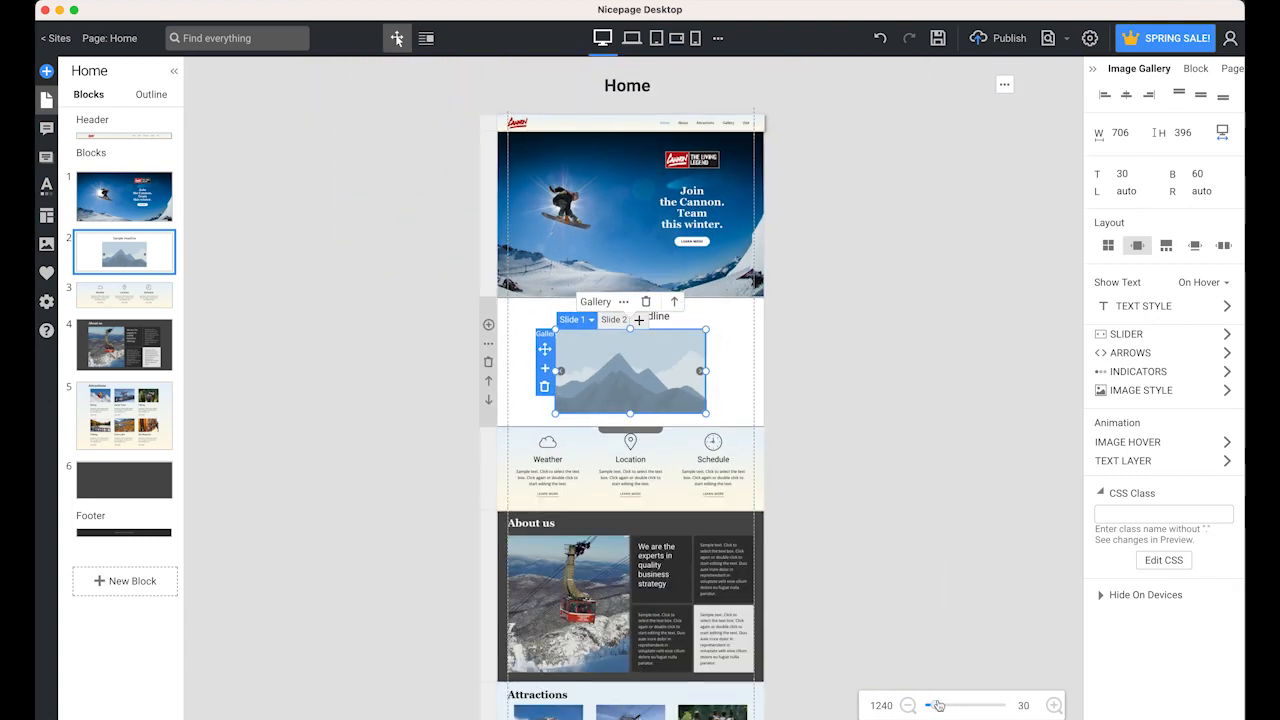
scroll(849, 466, "down", 3)
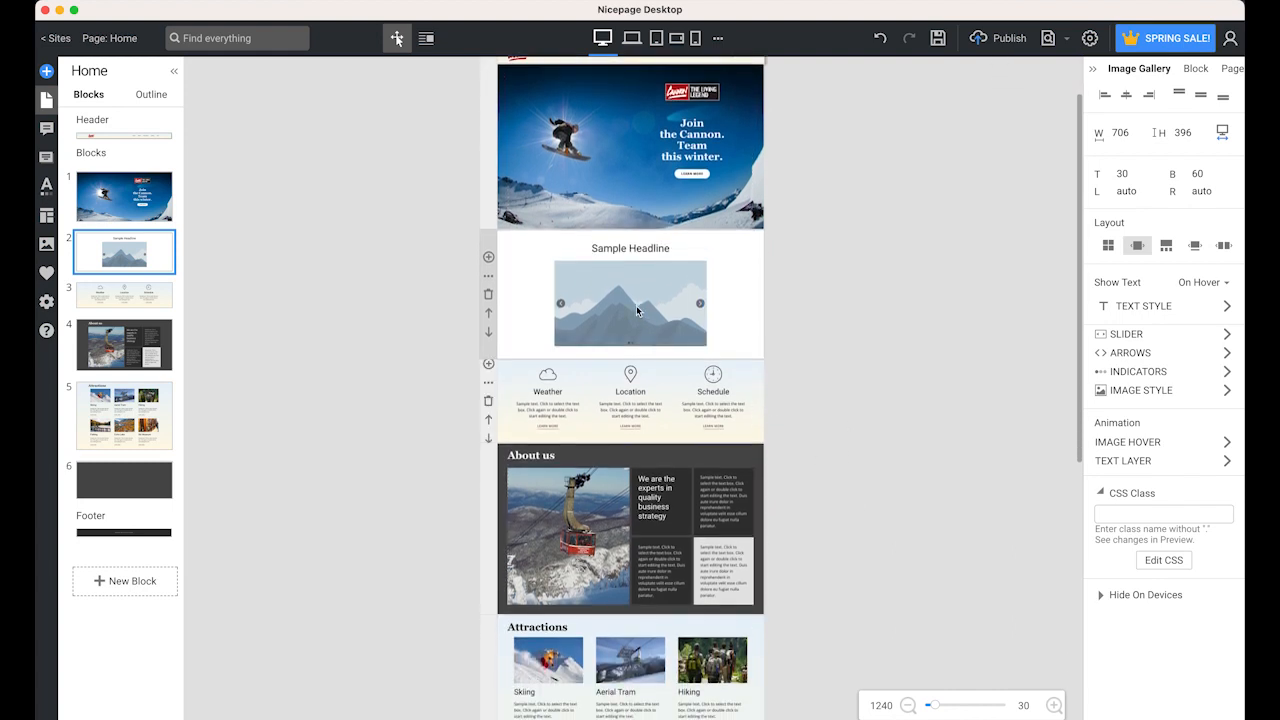
left_click(620, 270)
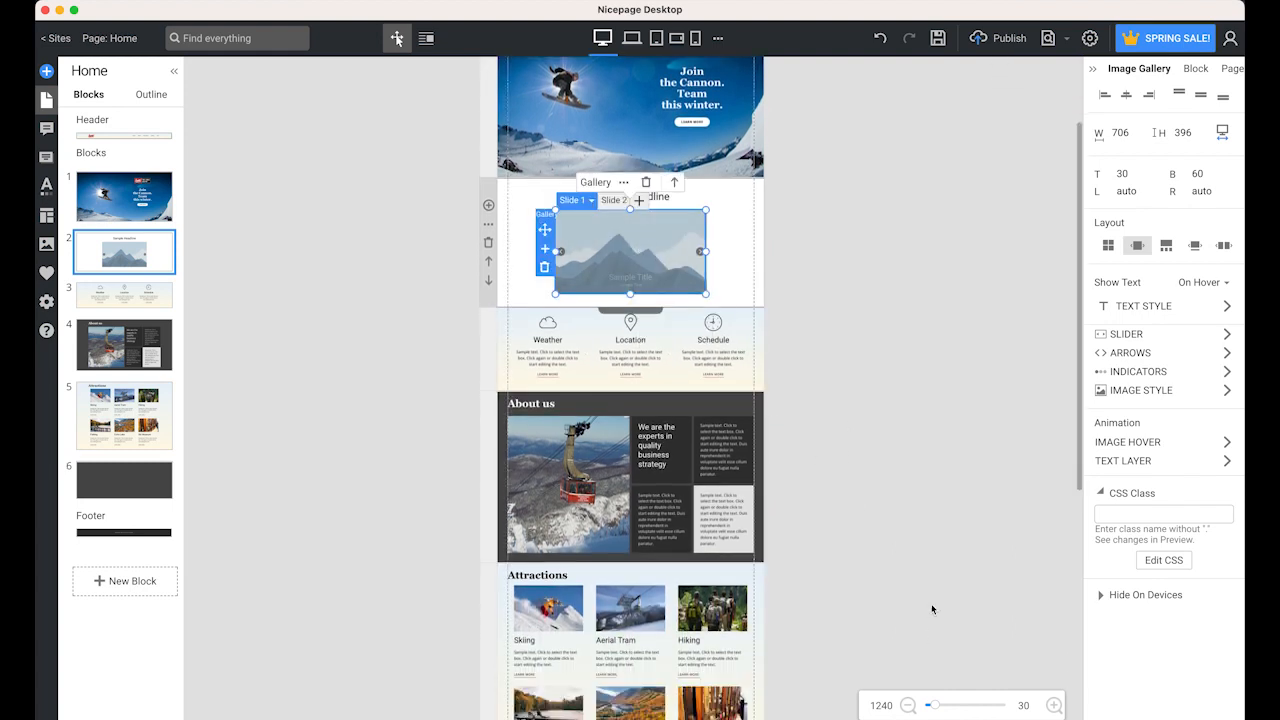
left_click_drag(929, 708, 926, 707)
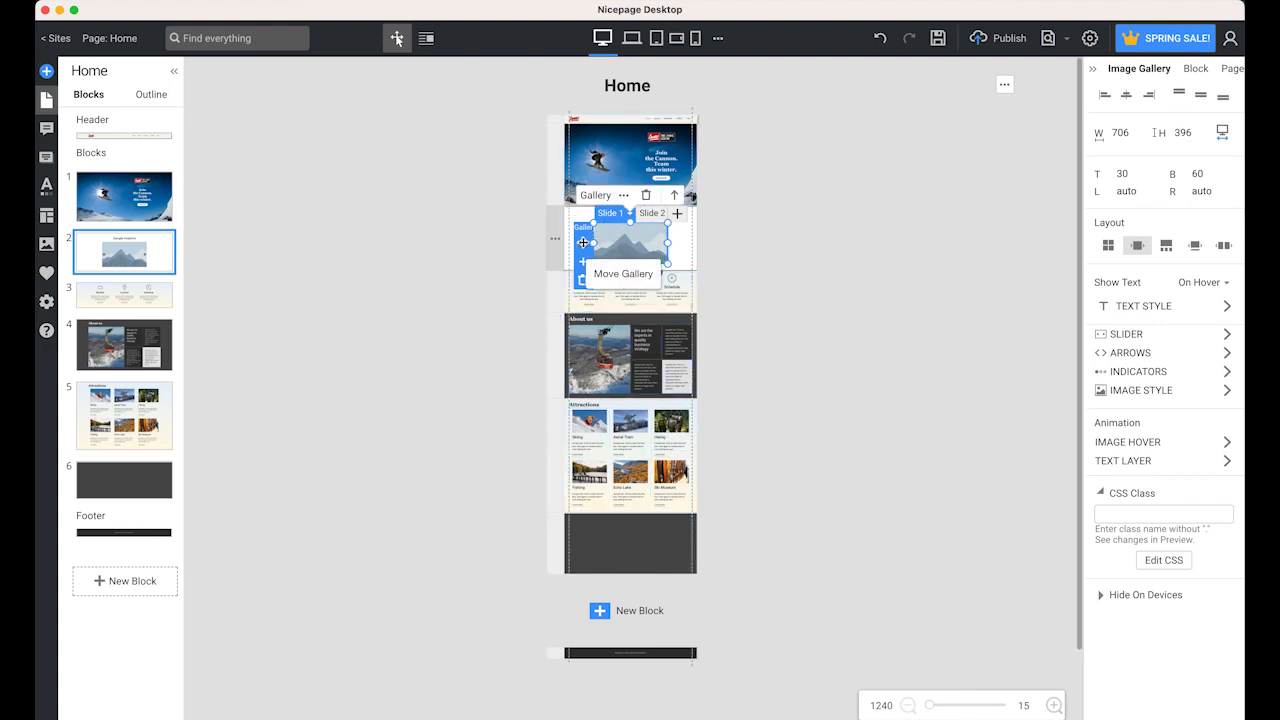
left_click_drag(584, 243, 609, 540)
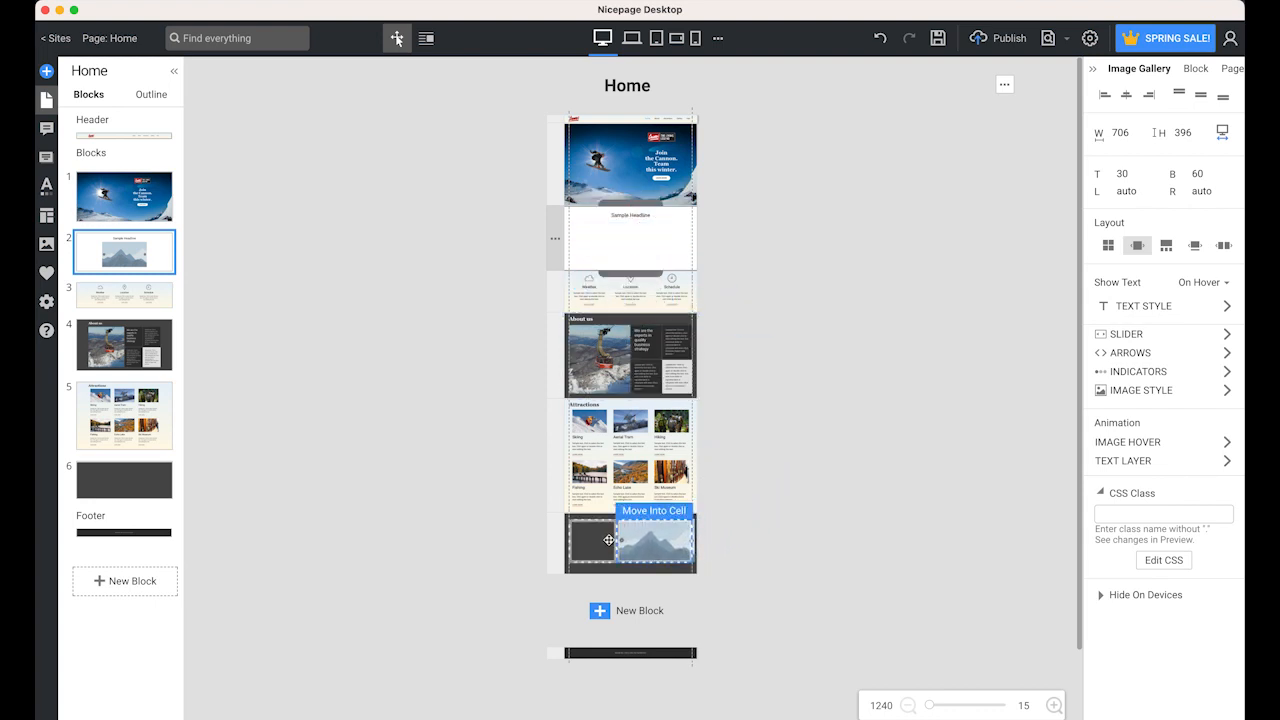
left_click_drag(818, 541, 818, 540)
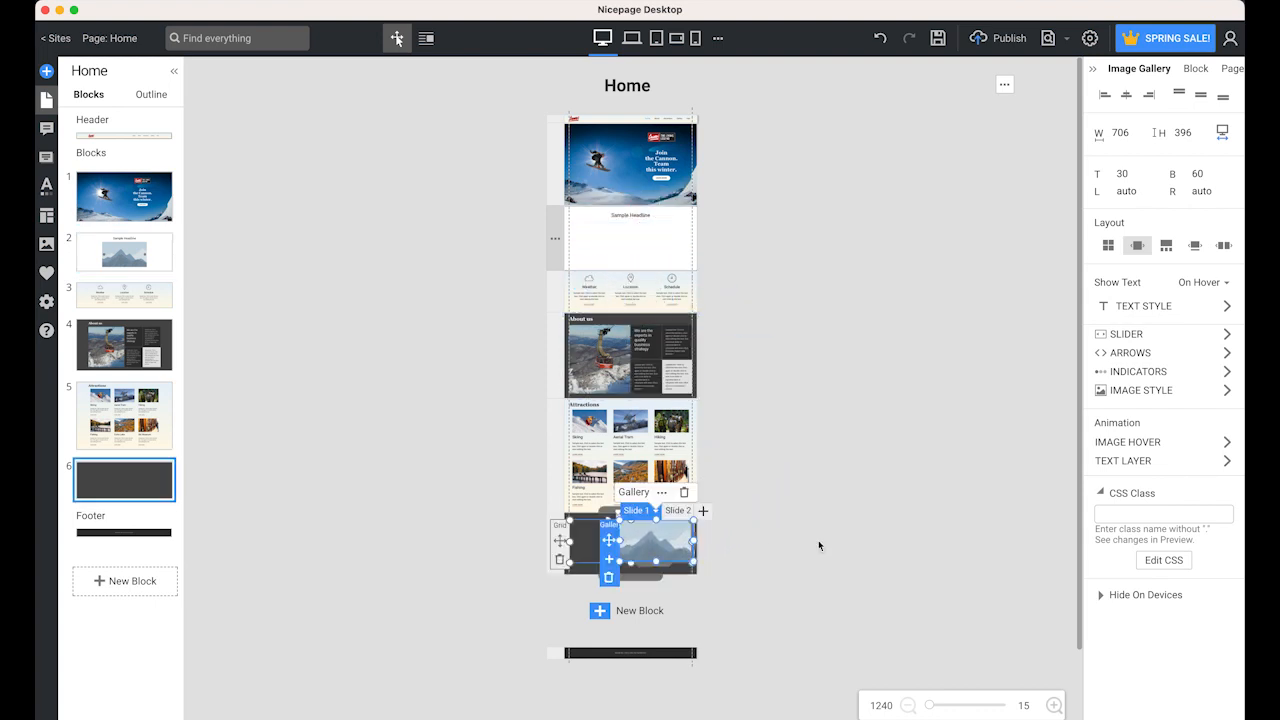
Step: Remove the leftover "Sample Headline" block between the hero and the info block
left_click(661, 237)
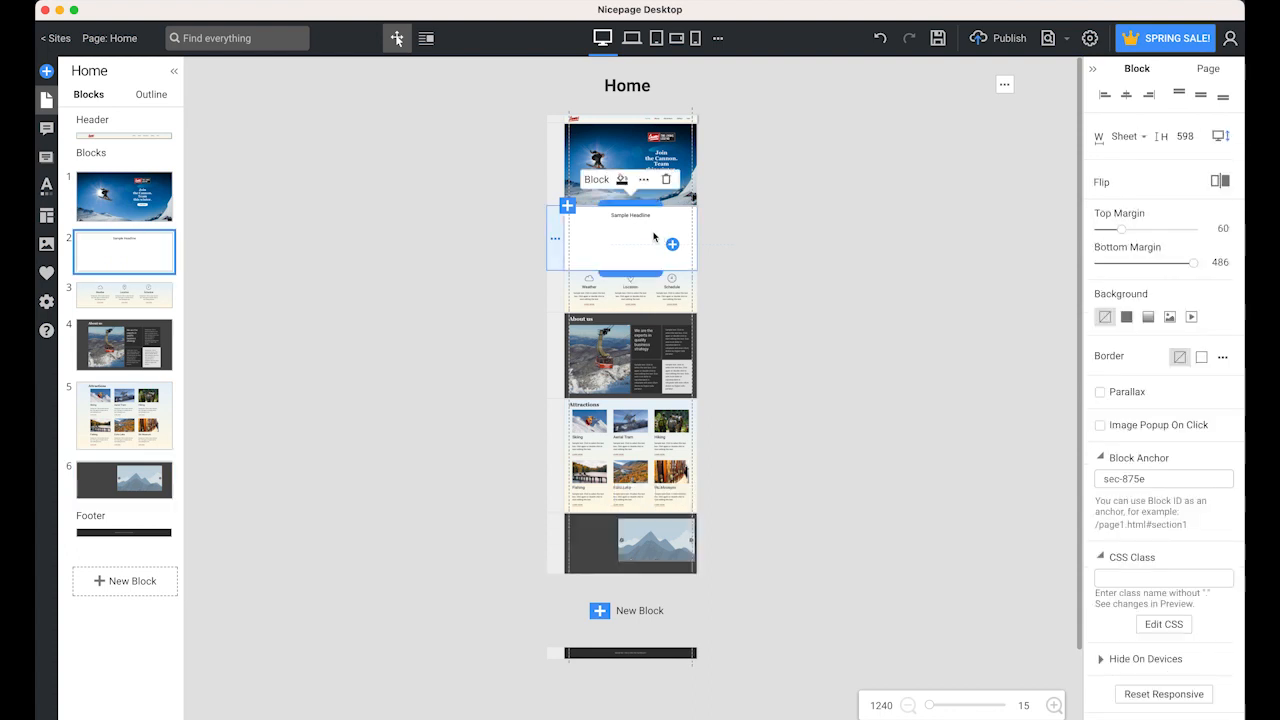
right_click(602, 251)
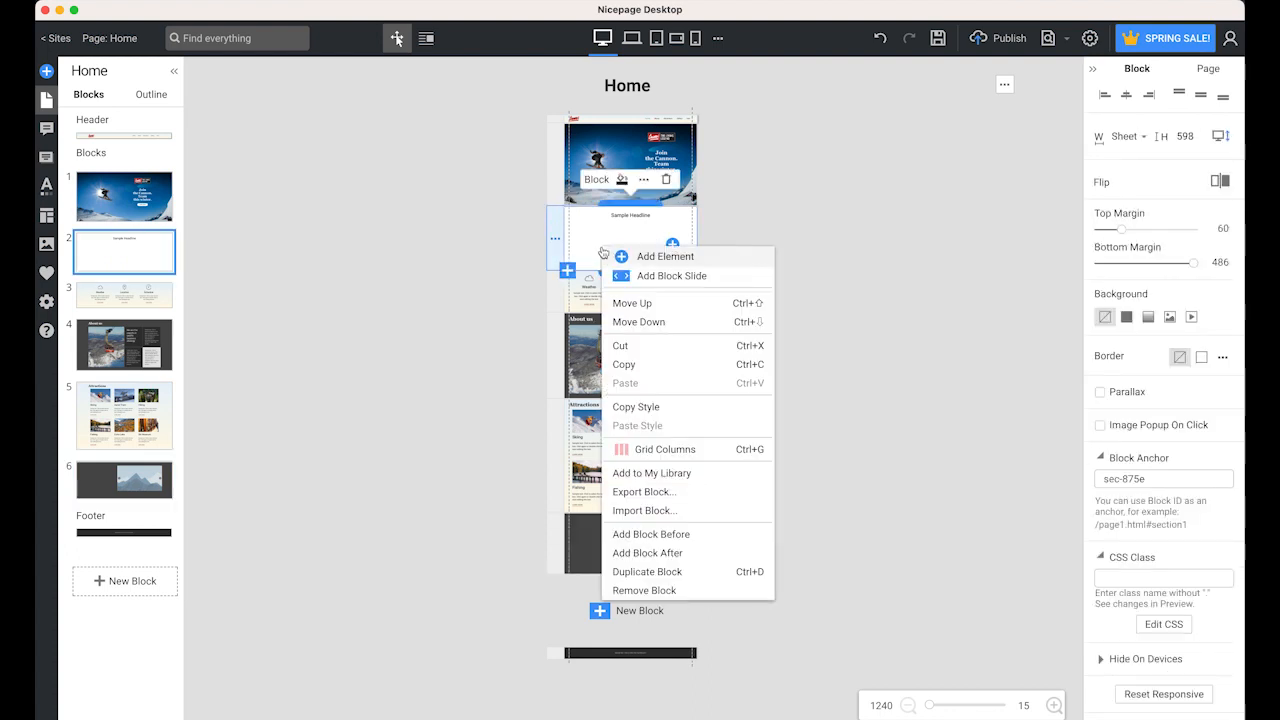
left_click(689, 594)
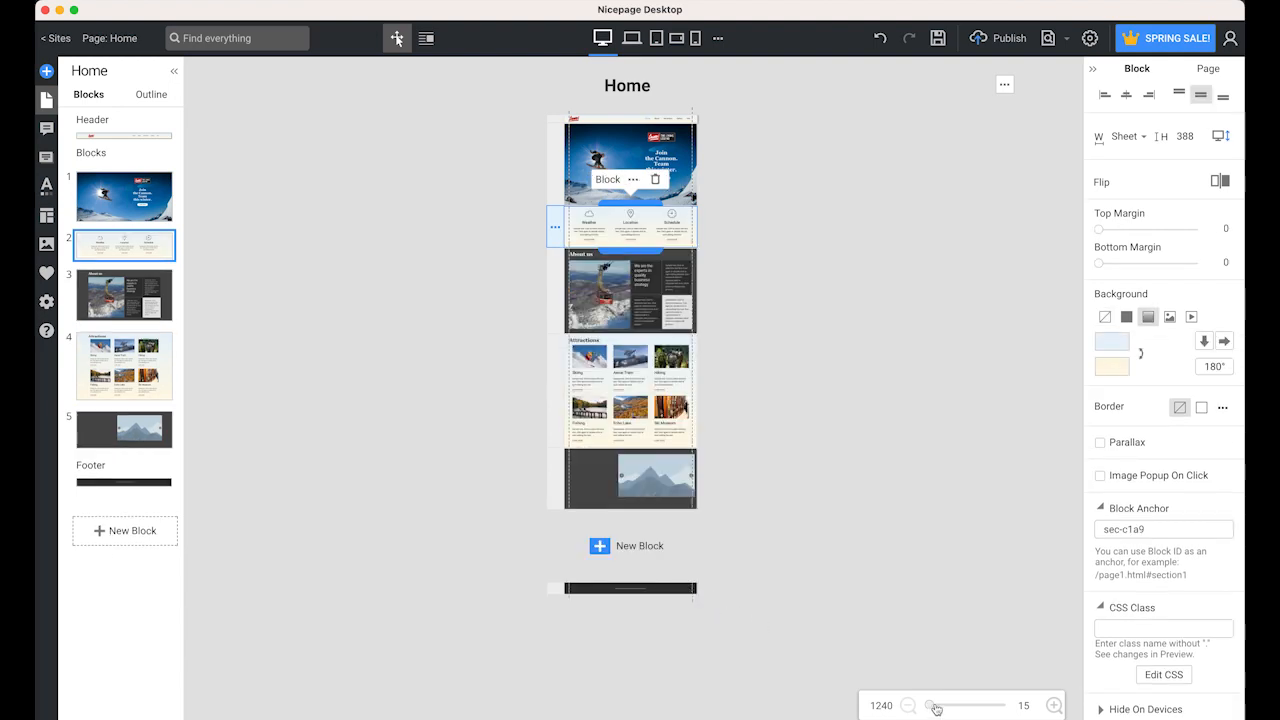
Step: Align the gallery with the grid's right cell and resize it to fill the cell at 100% width and 400 px height
left_click_drag(931, 705, 958, 696)
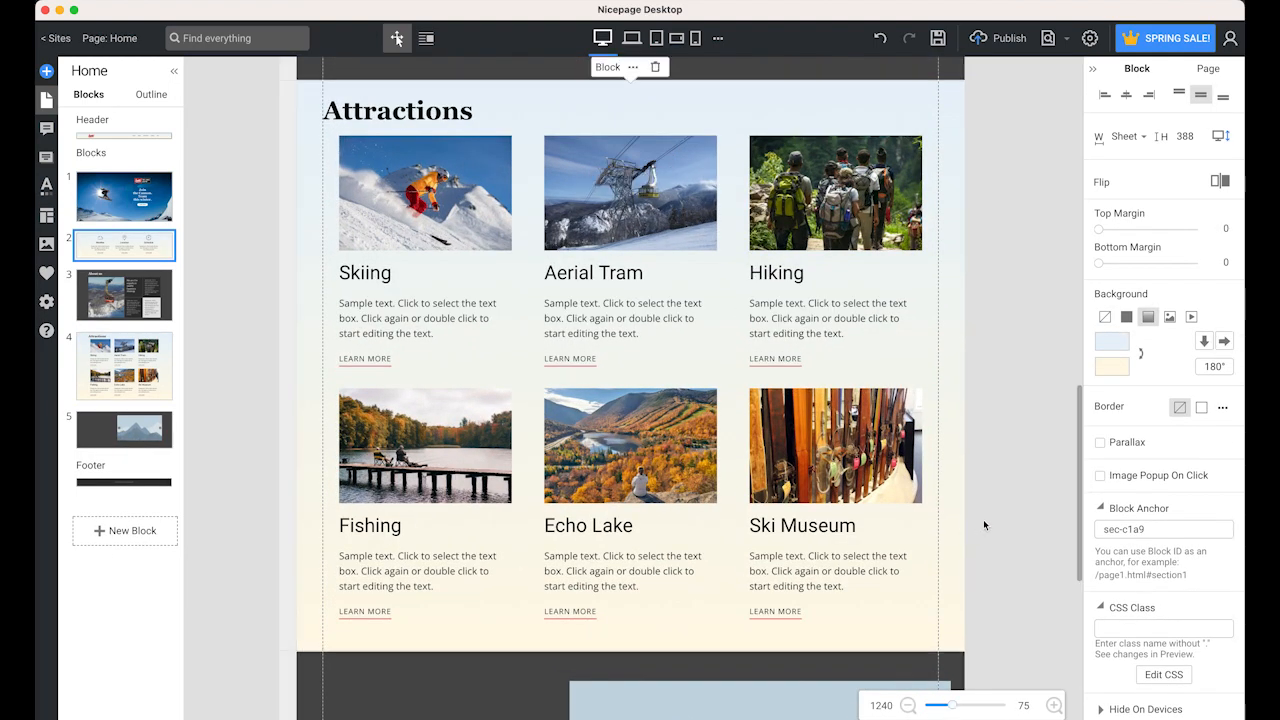
scroll(981, 519, "down", 5)
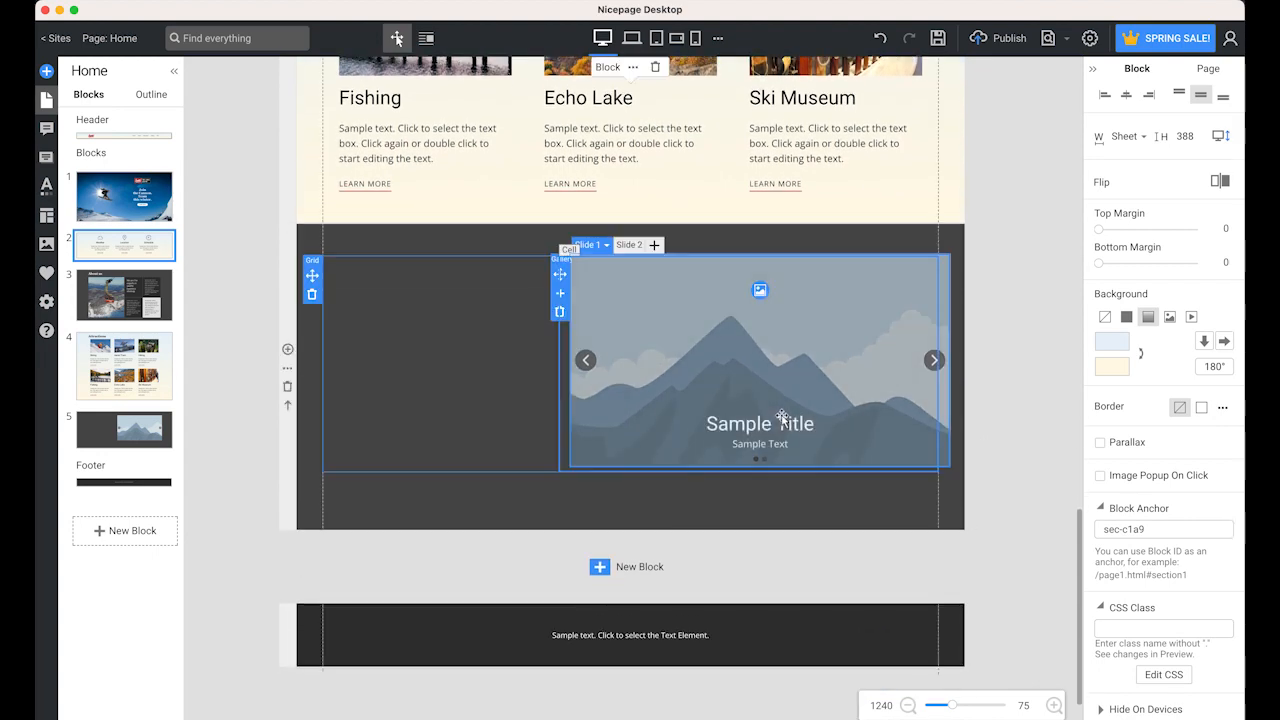
left_click(769, 381)
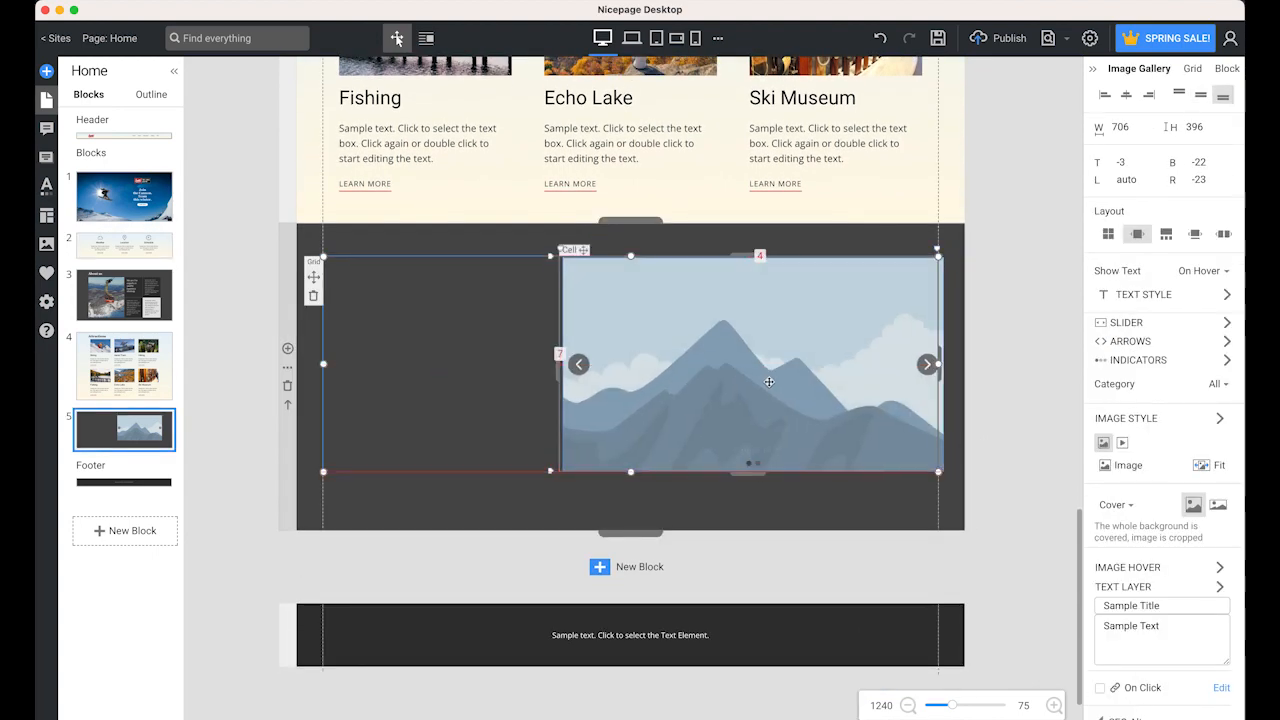
left_click_drag(936, 397, 934, 365)
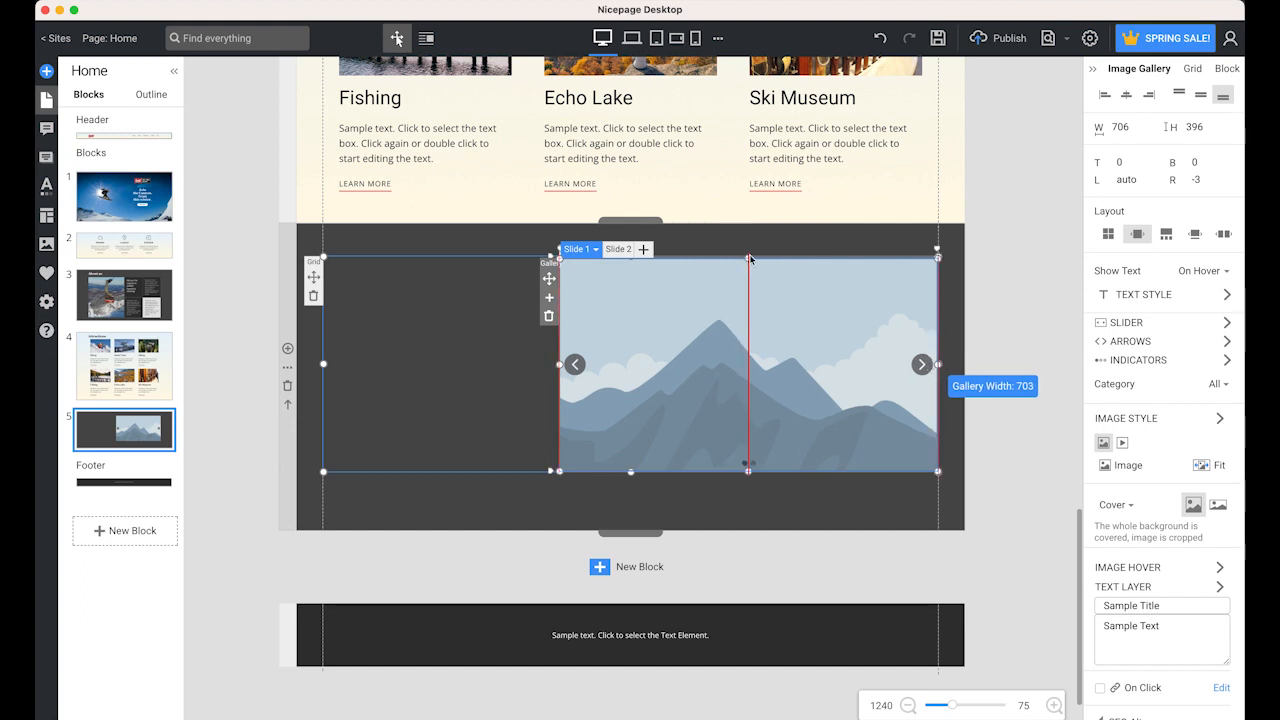
left_click_drag(748, 257, 748, 254)
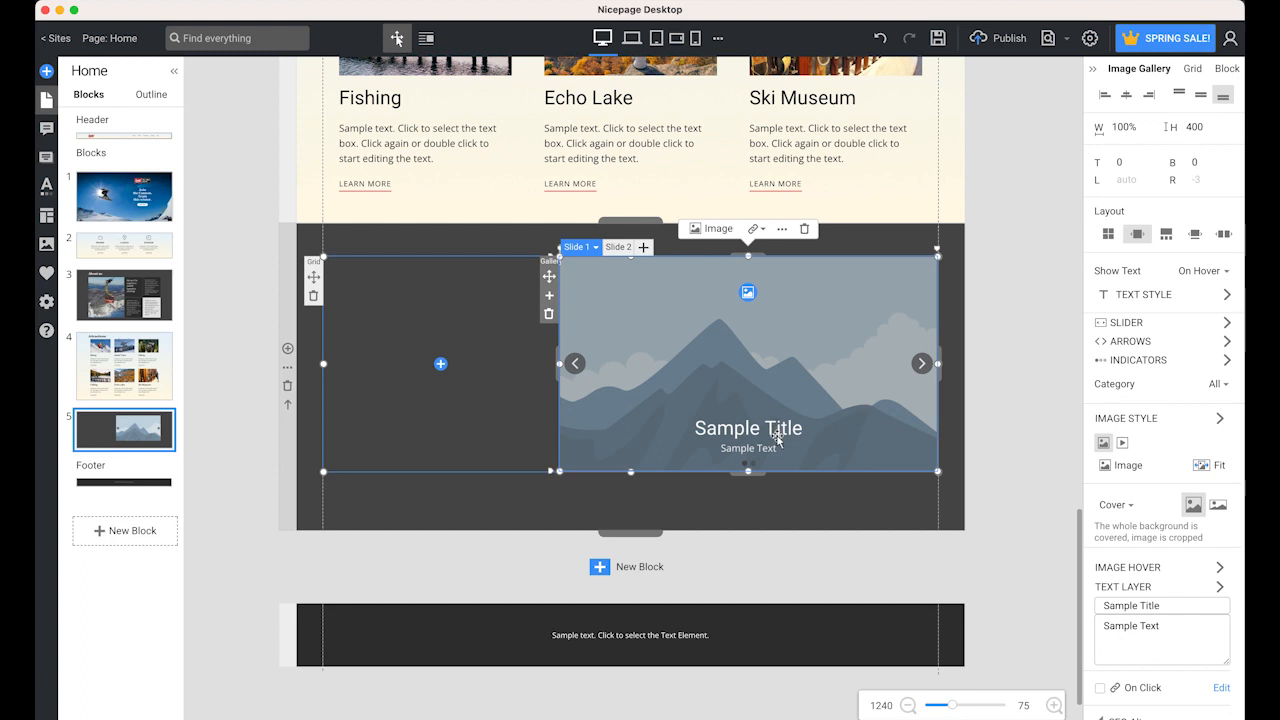
Step: Nudge the gallery grid up to a top spacing of 58 and shorten its block's height to about 516 px
left_click(313, 277)
mouse_move(313, 277)
left_mouse_down()
mouse_move(312, 303)
mouse_move(313, 276)
left_mouse_up()
left_click_drag(630, 530, 638, 511)
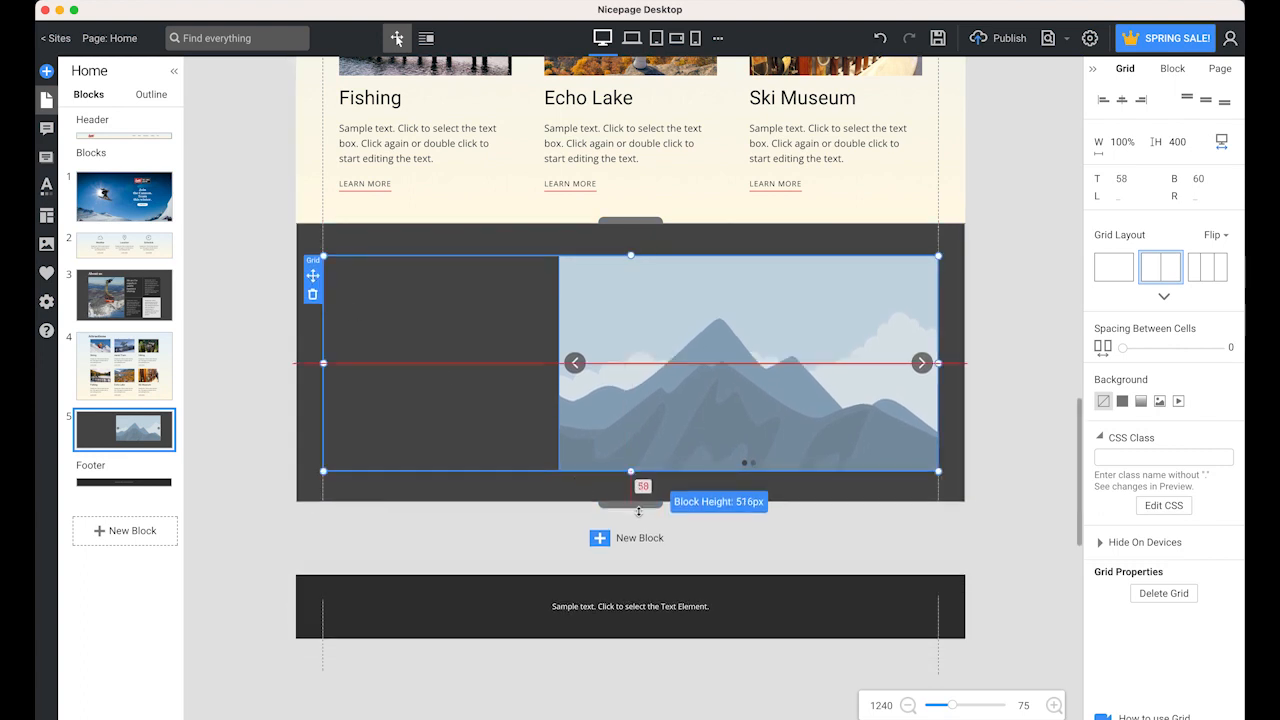
Step: Add a Heading 2 text element to the empty left cell of the dark gallery grid
left_click(367, 304)
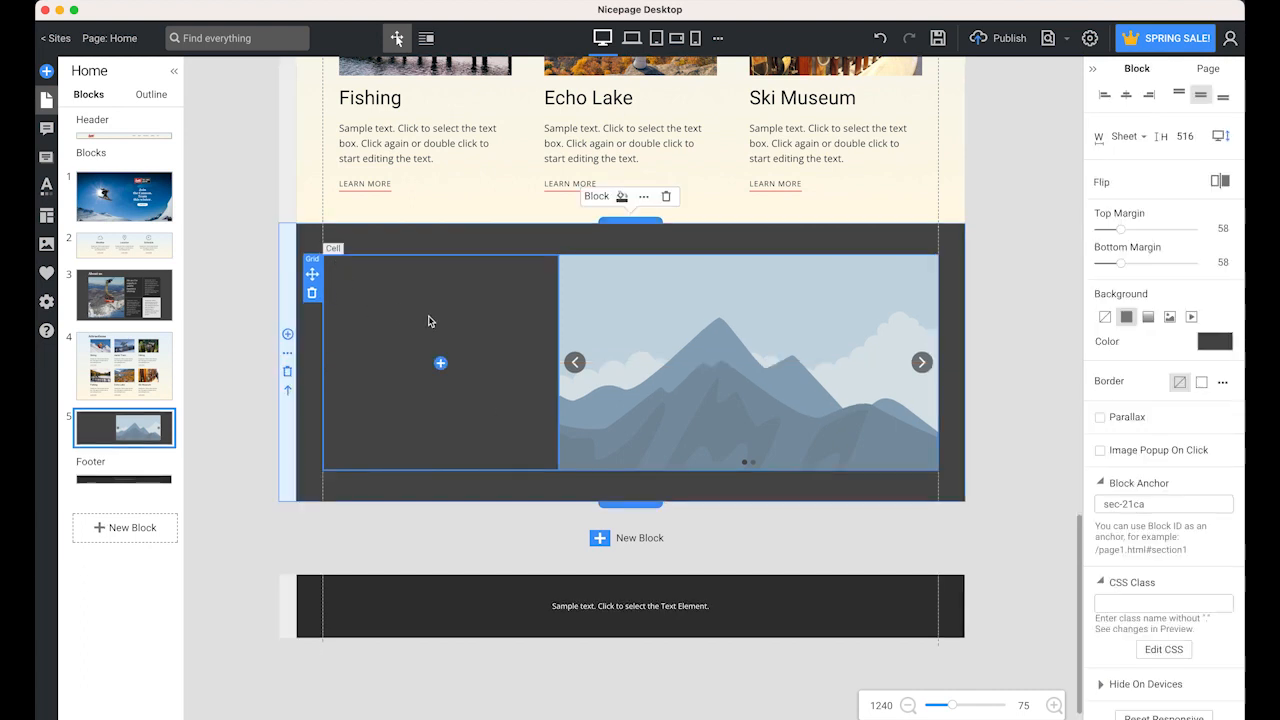
left_click(436, 326)
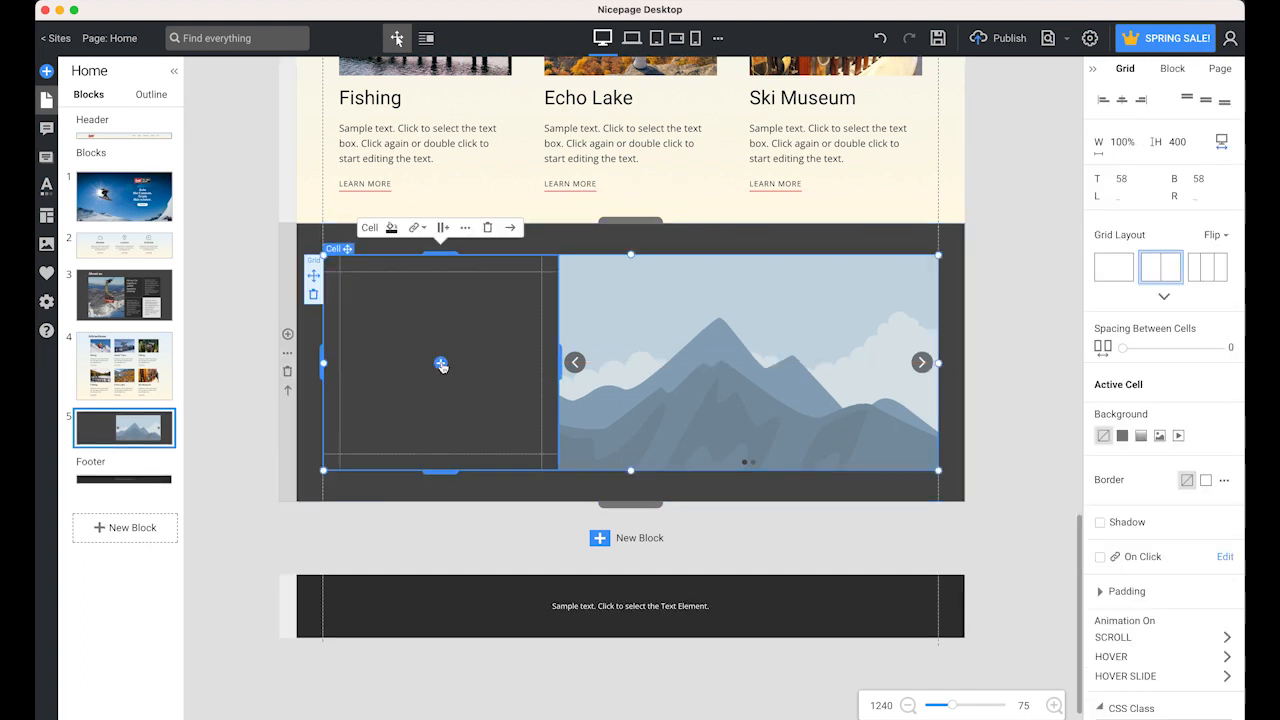
left_click(441, 364)
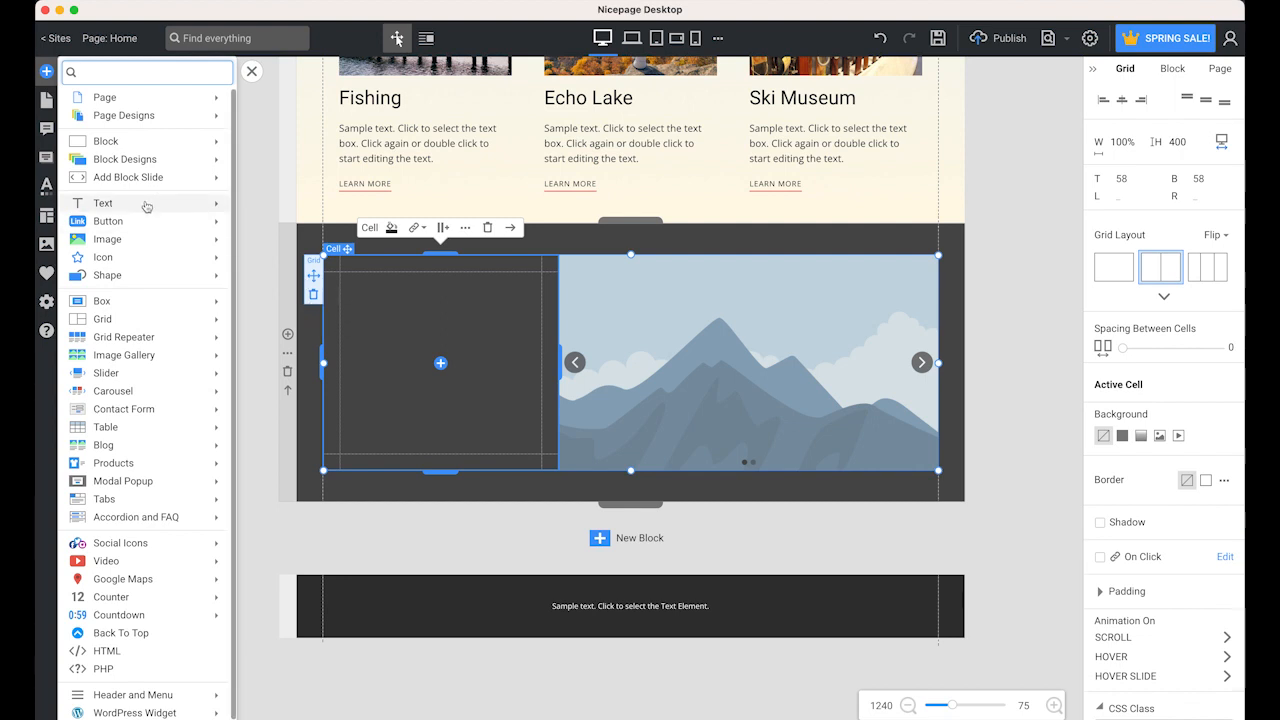
mouse_move(110, 204)
left_click_drag(363, 112, 503, 313)
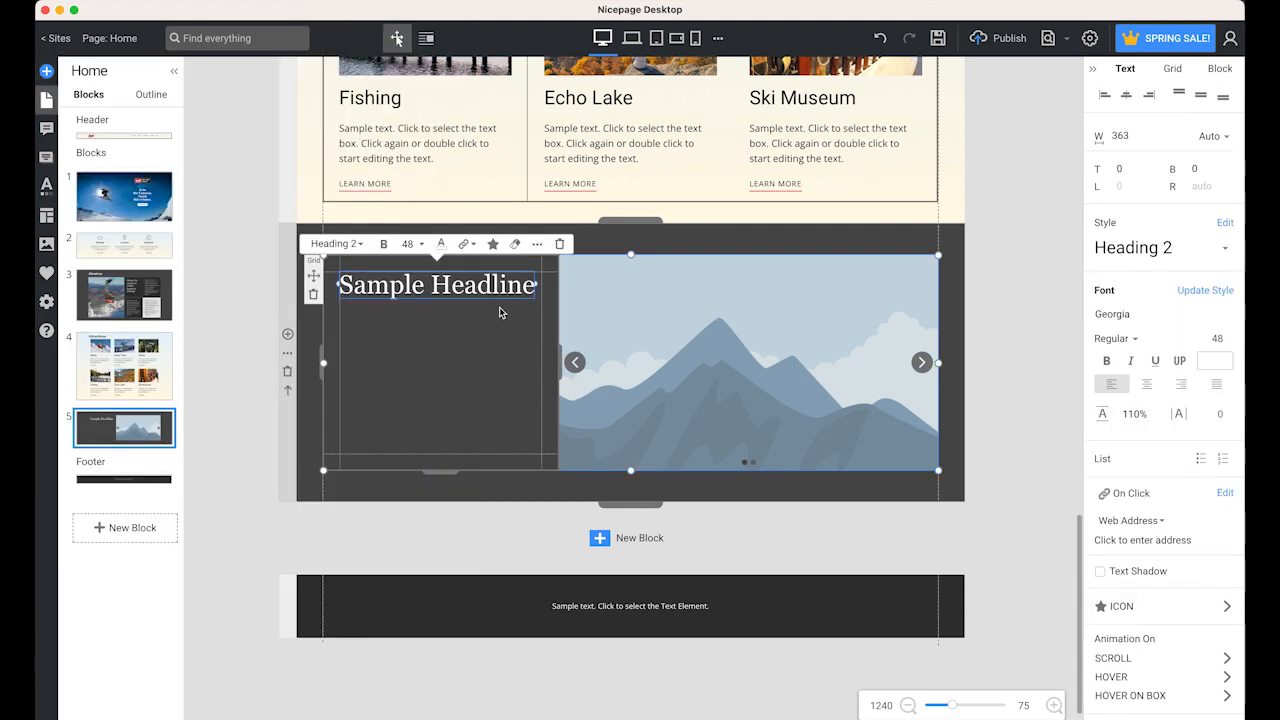
Step: Replace the sample headline in the gallery block with "Image Gallery" and make it bold
double_click(433, 283)
type("Ima")
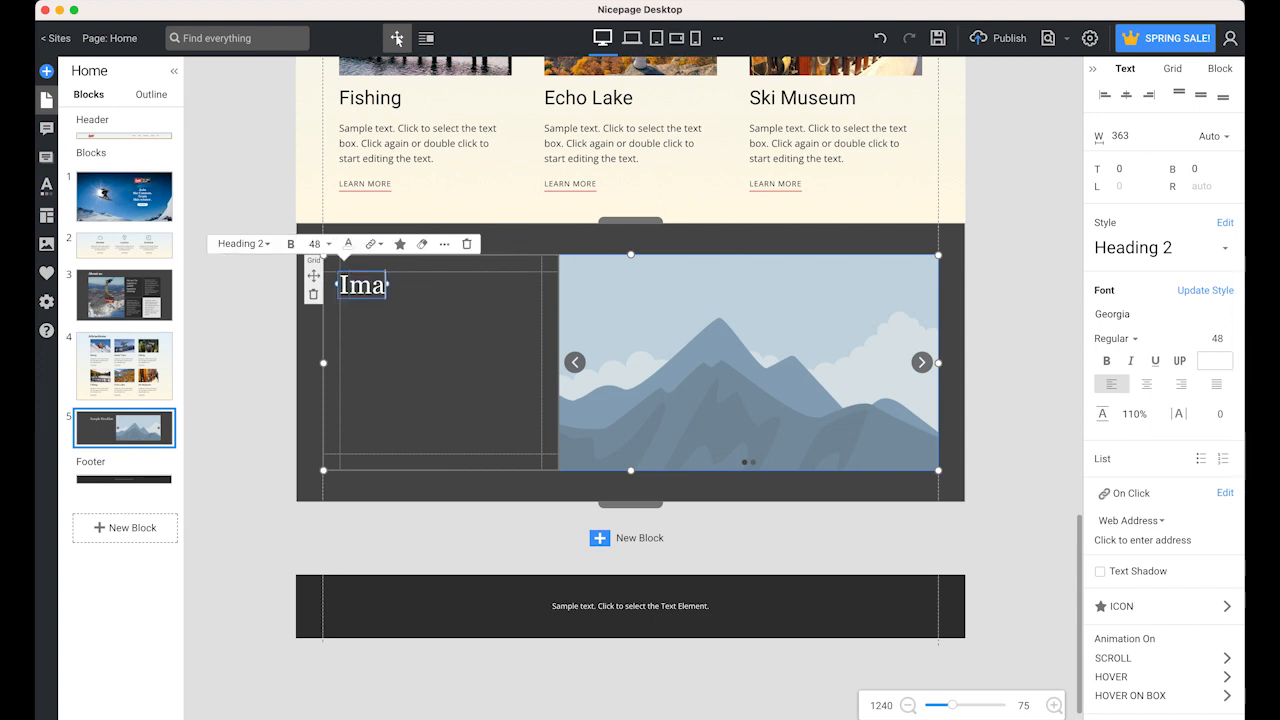
type("ge Galle")
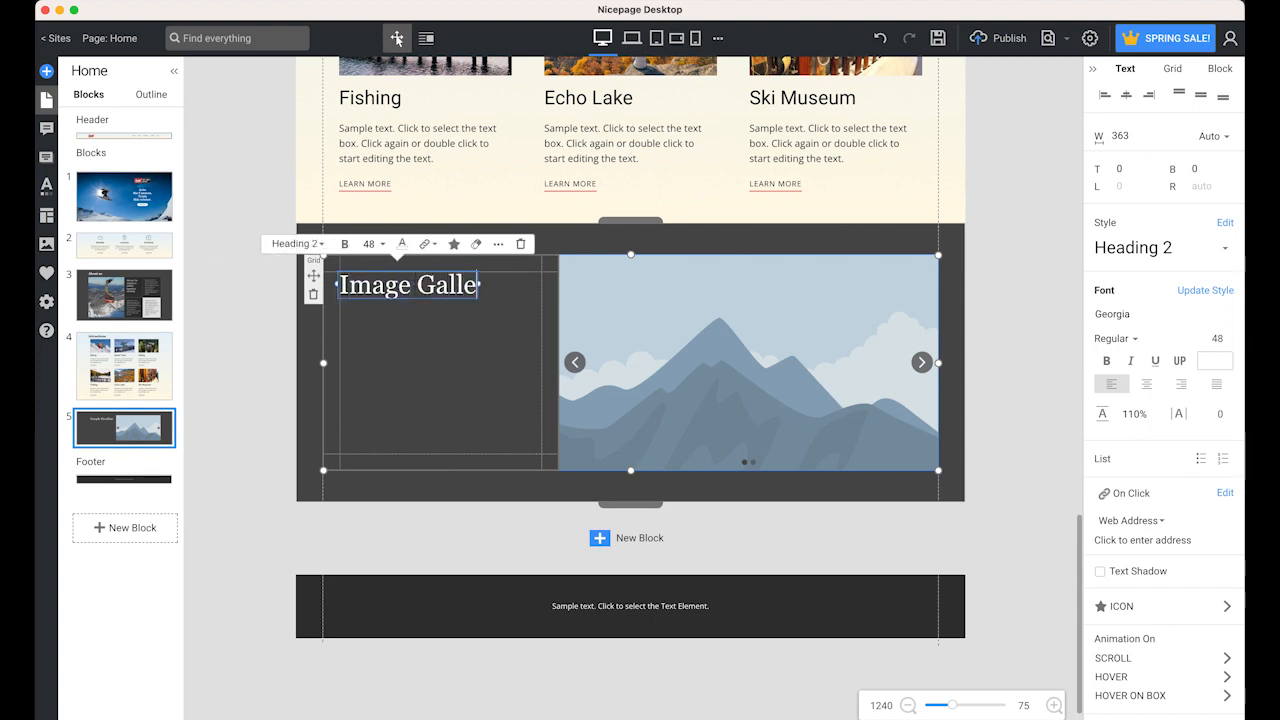
type("ry")
left_click(405, 287)
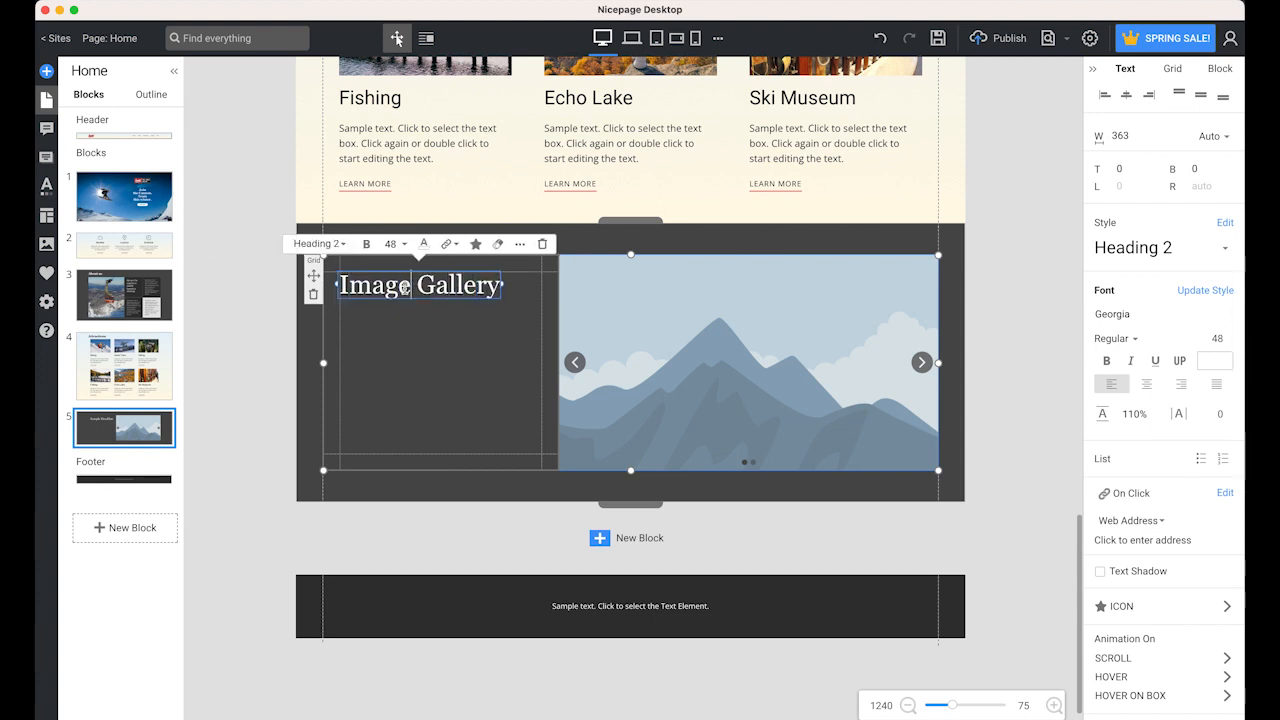
triple_click(405, 287)
left_click(1106, 360)
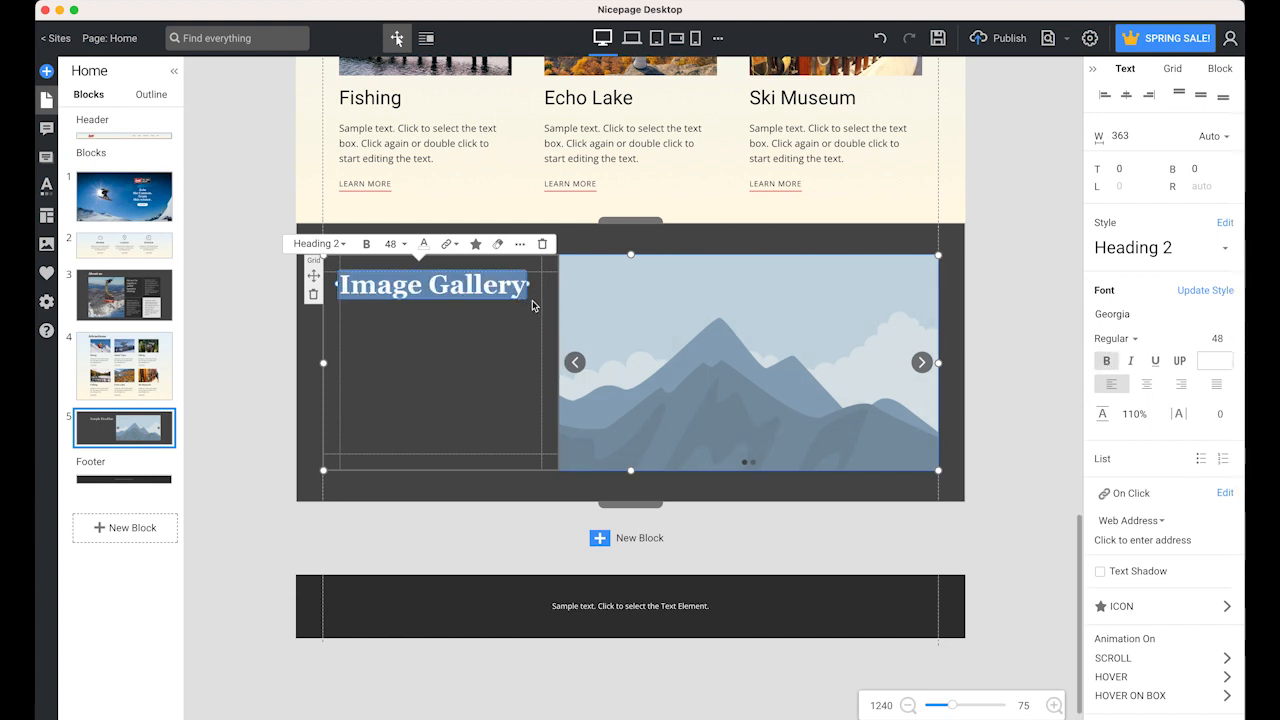
Step: Add a blockquote text element below the "Image Gallery" heading in the same cell
left_click(508, 362)
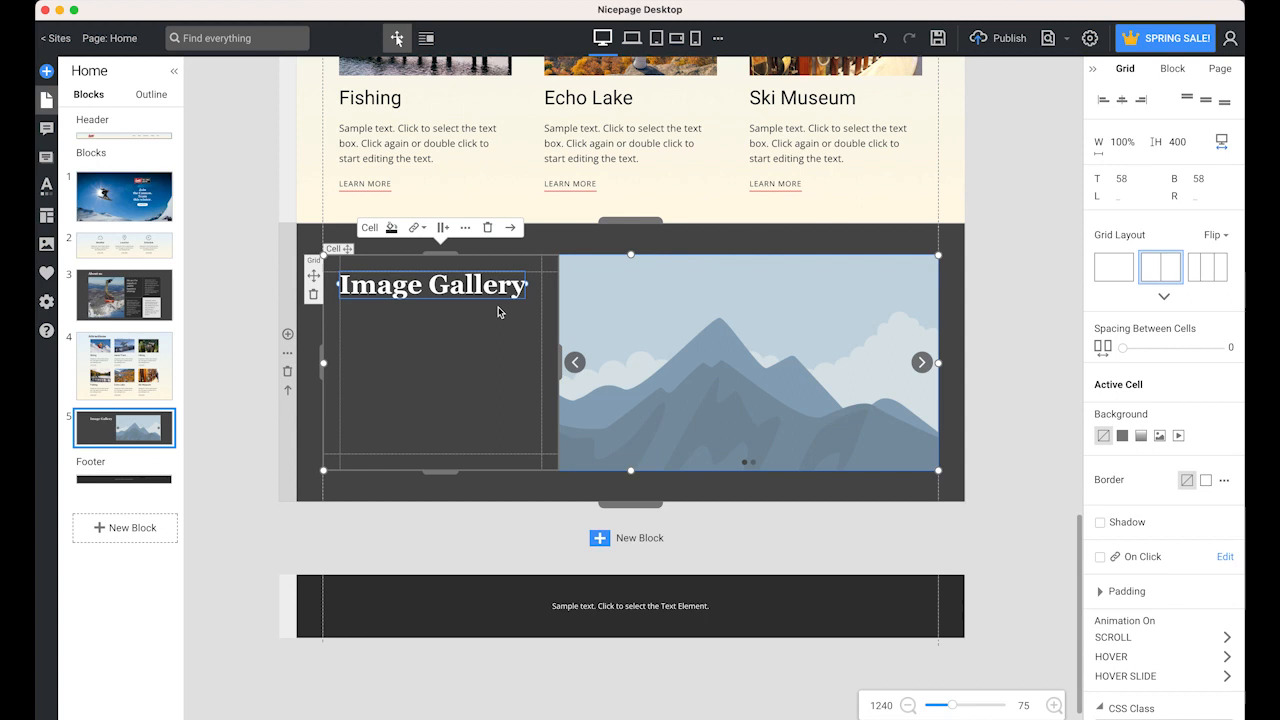
left_click(432, 386)
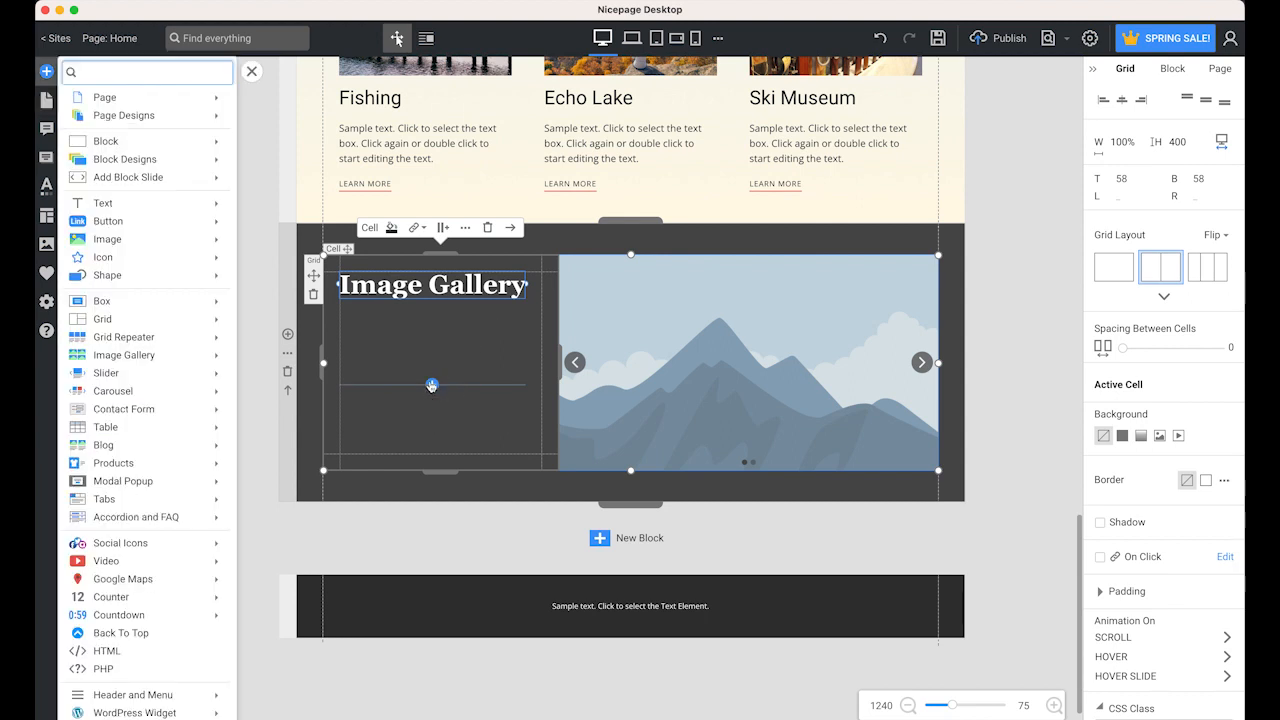
mouse_move(150, 202)
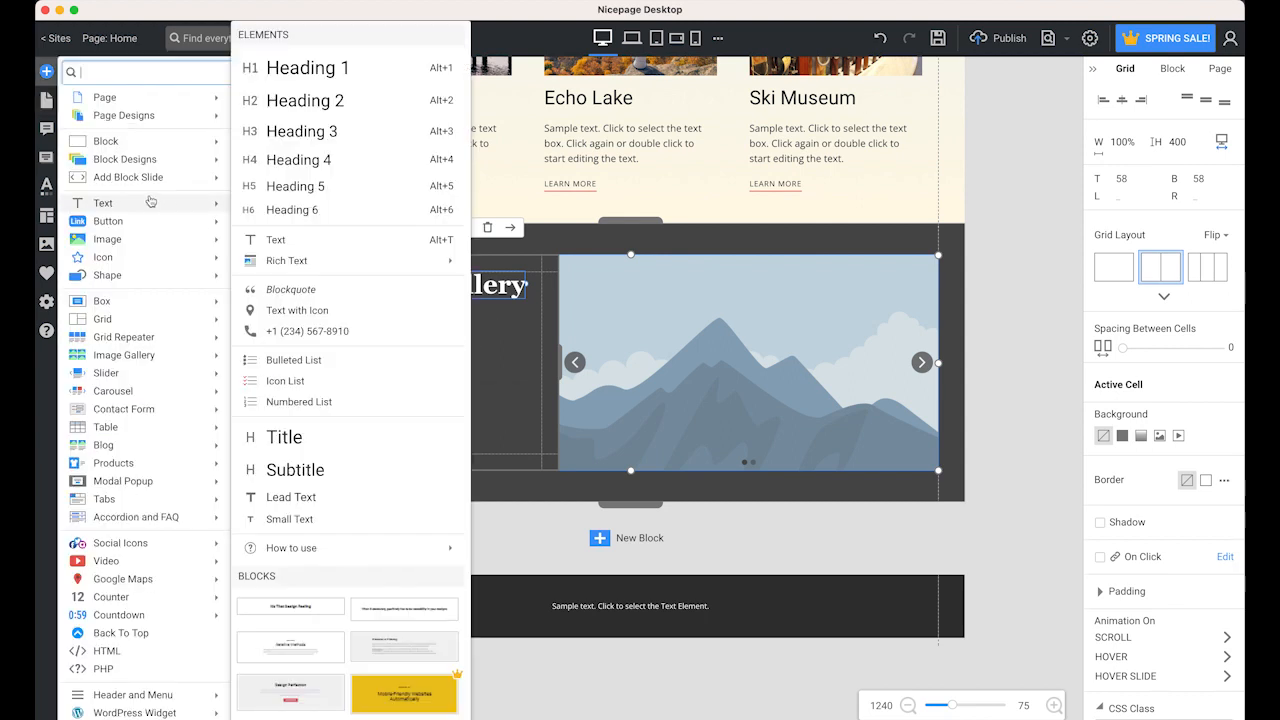
left_click(306, 296)
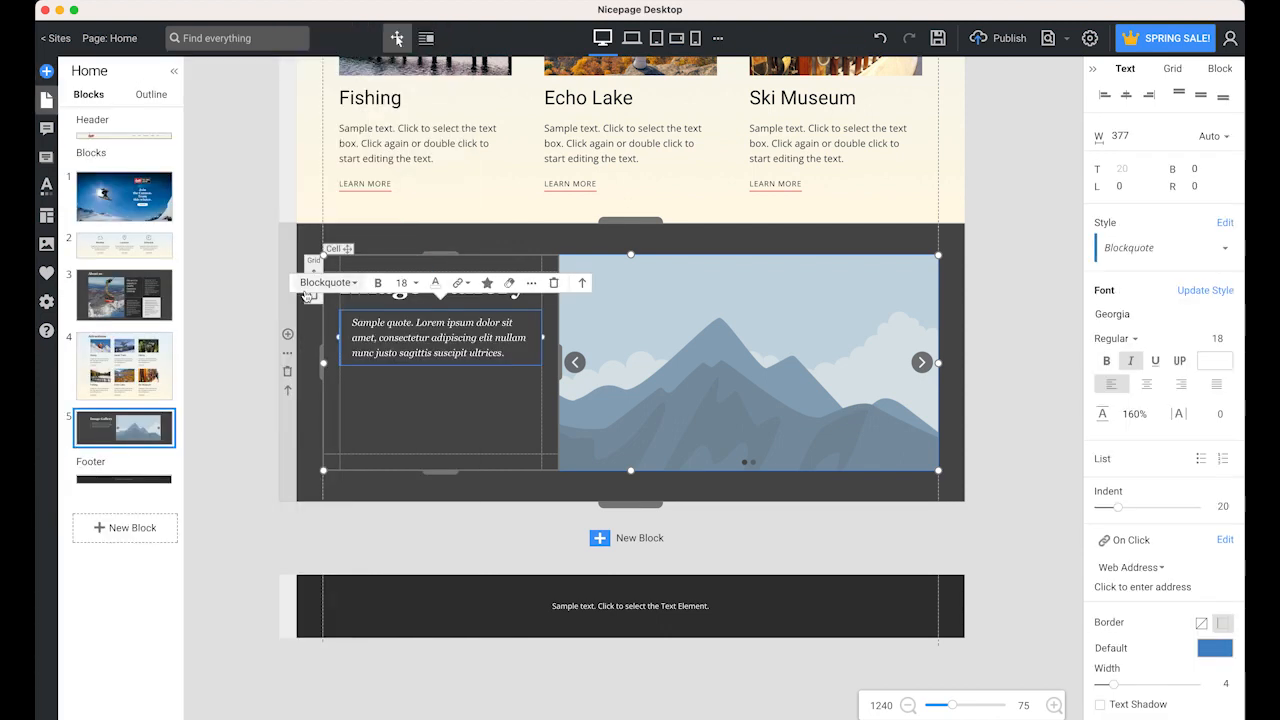
left_click(1040, 456)
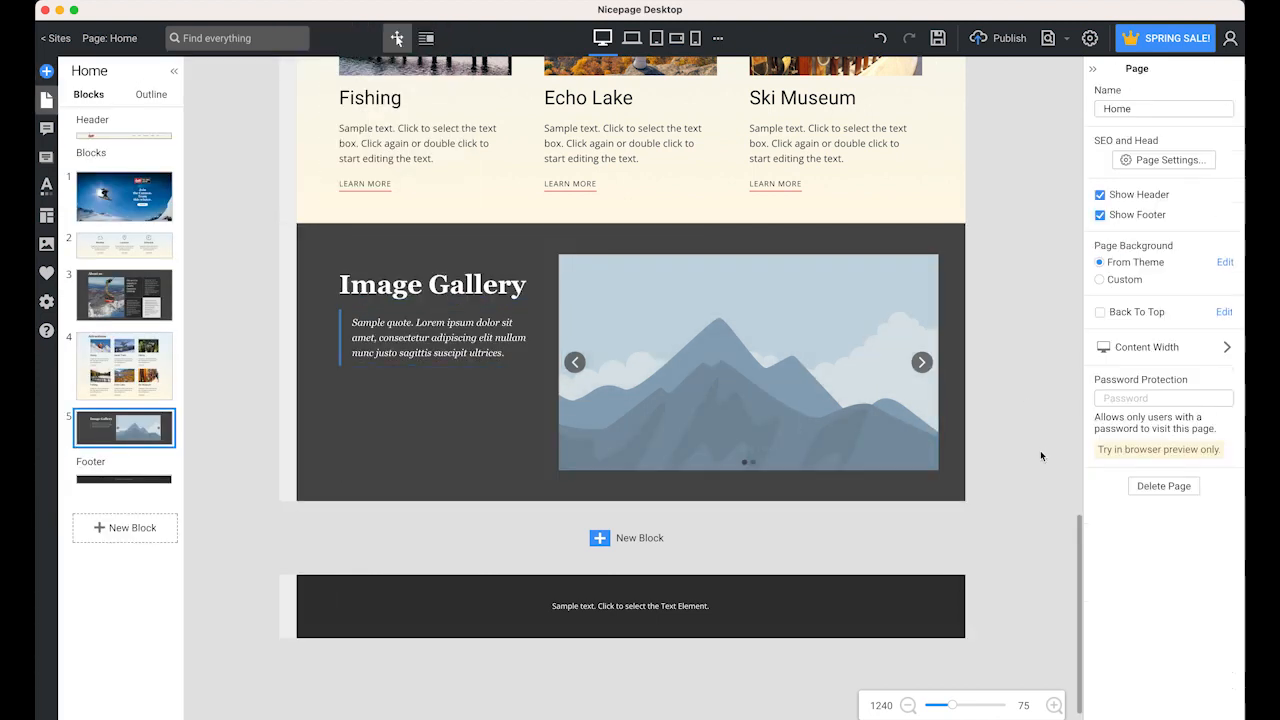
Step: Set the gallery's Slide 1 picture to img1.jpg from the uploaded images
left_click(592, 256)
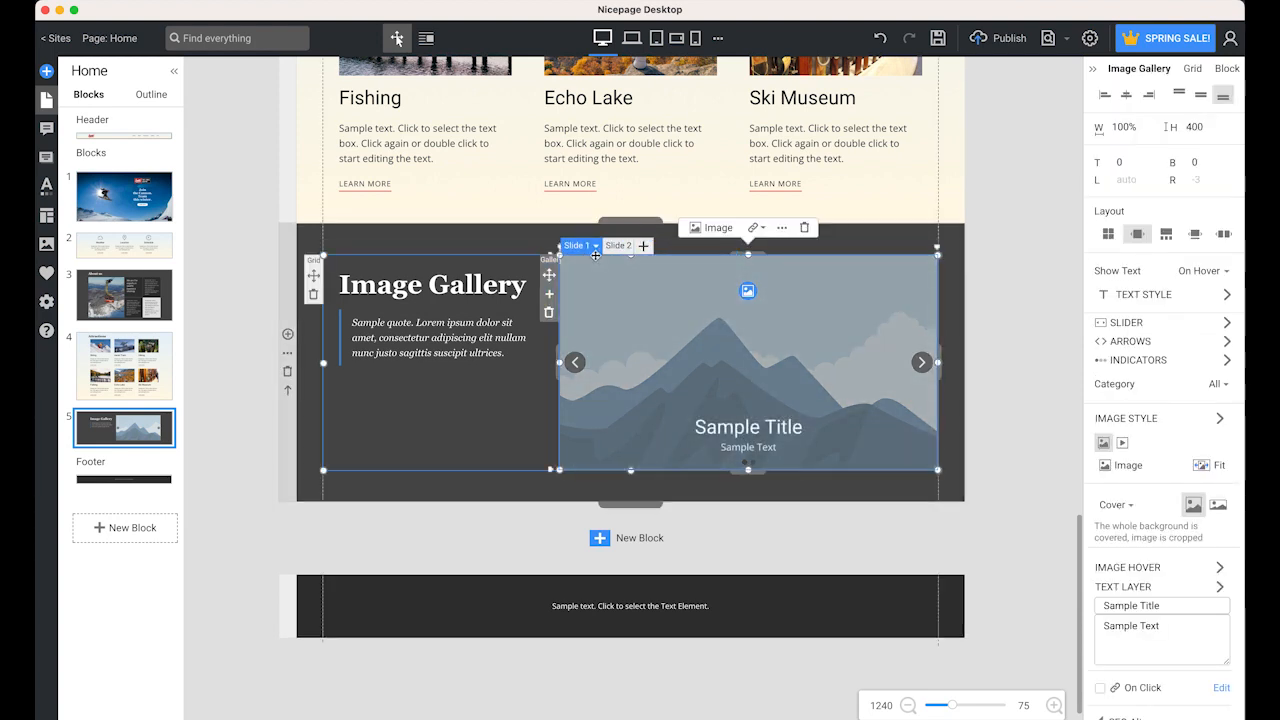
left_click(748, 291)
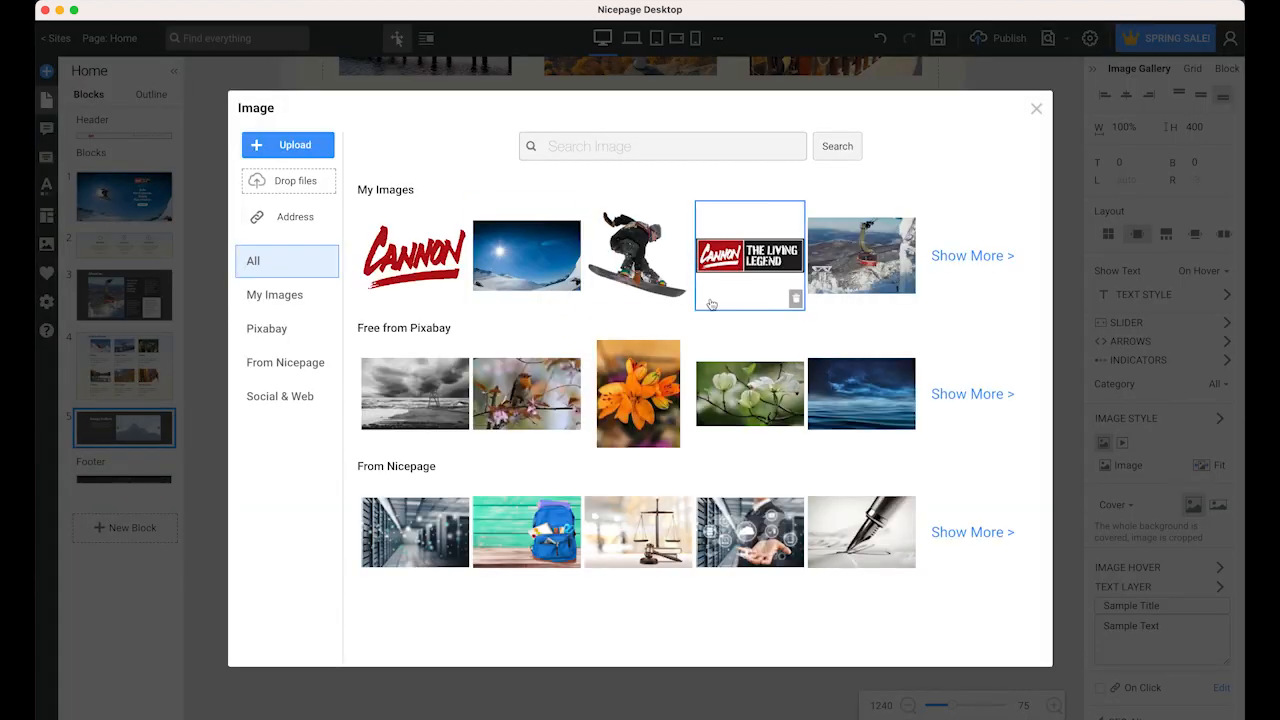
left_click(969, 258)
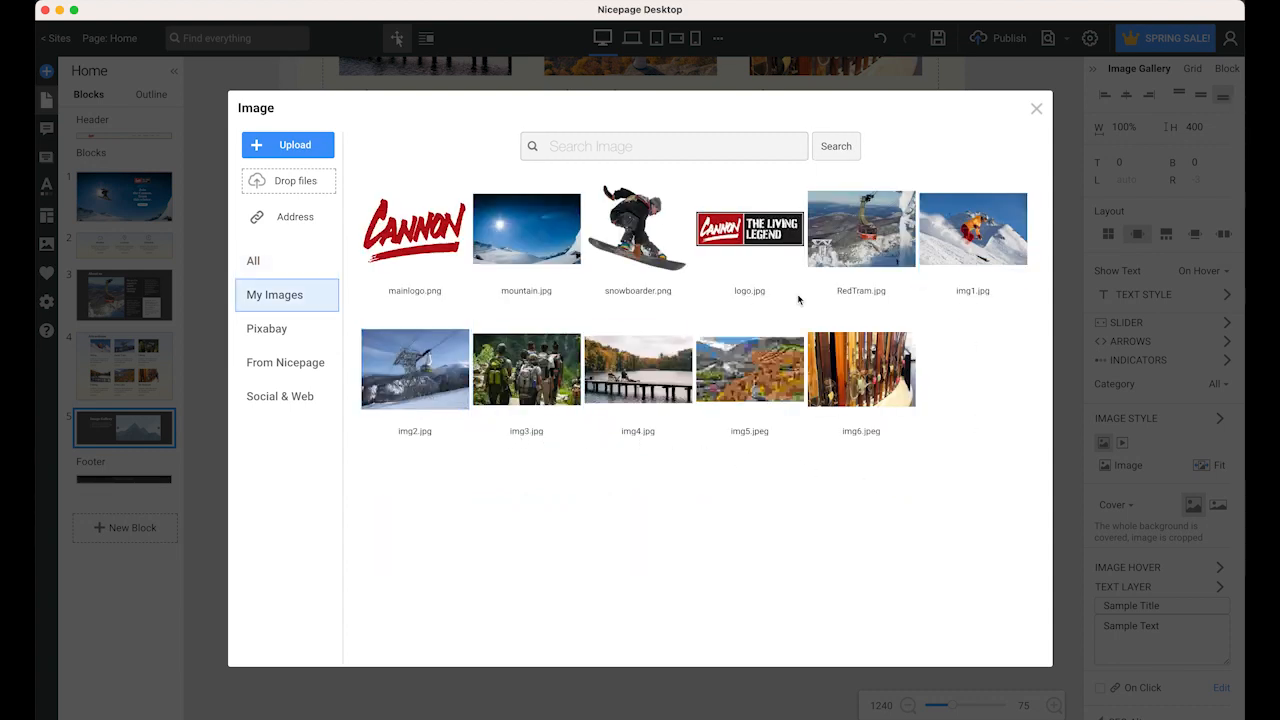
left_click(967, 276)
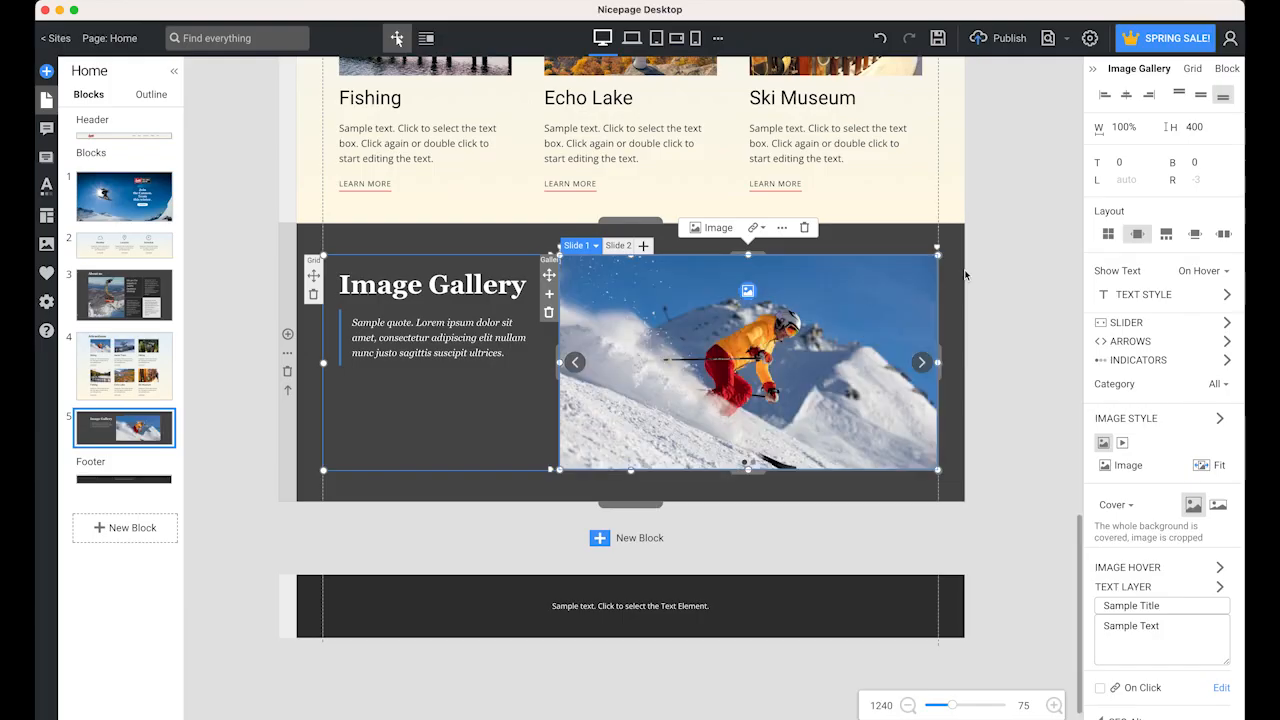
Step: Replace the placeholder picture on the gallery's Slide 2 with img2.jpg from the uploaded images
left_click(618, 245)
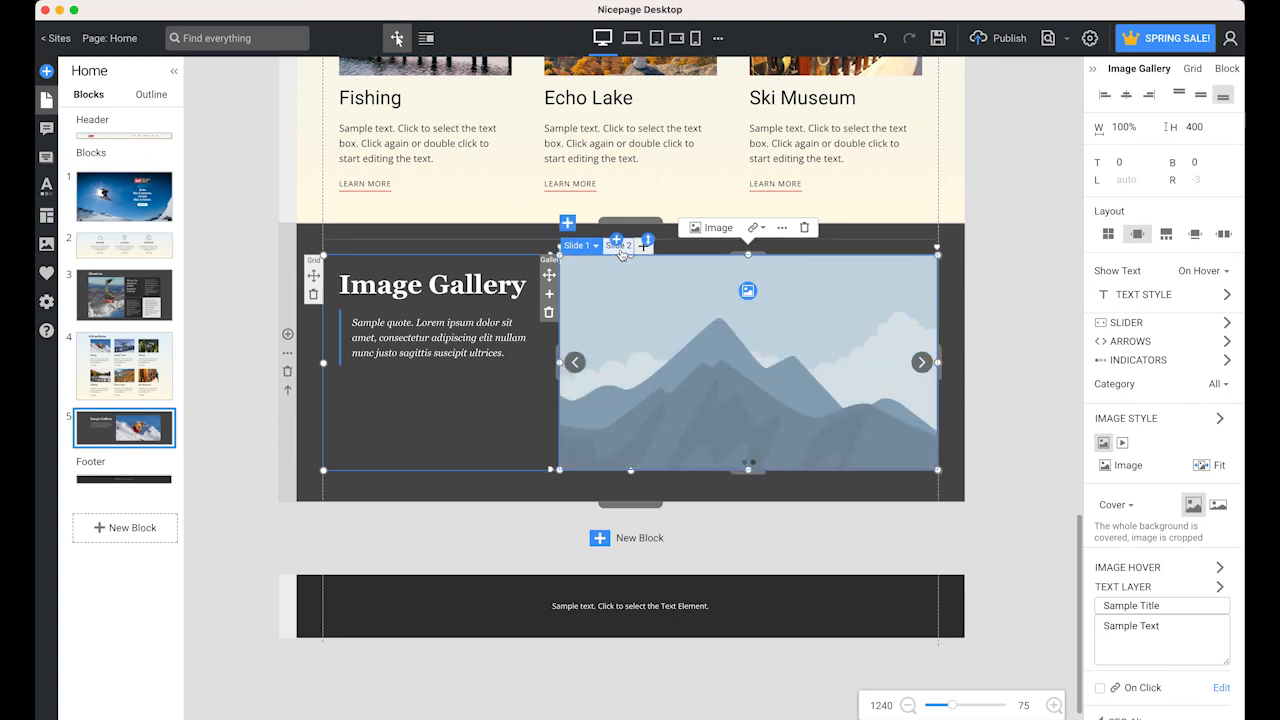
left_click(748, 292)
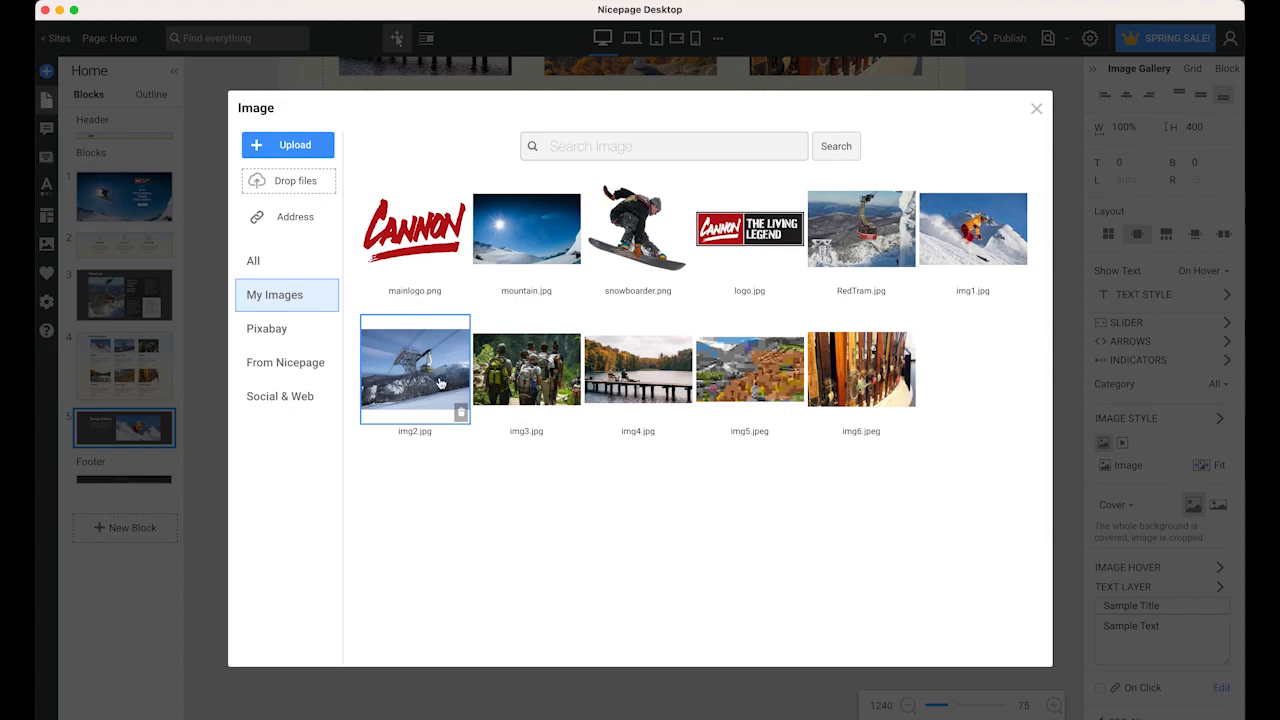
left_click(439, 383)
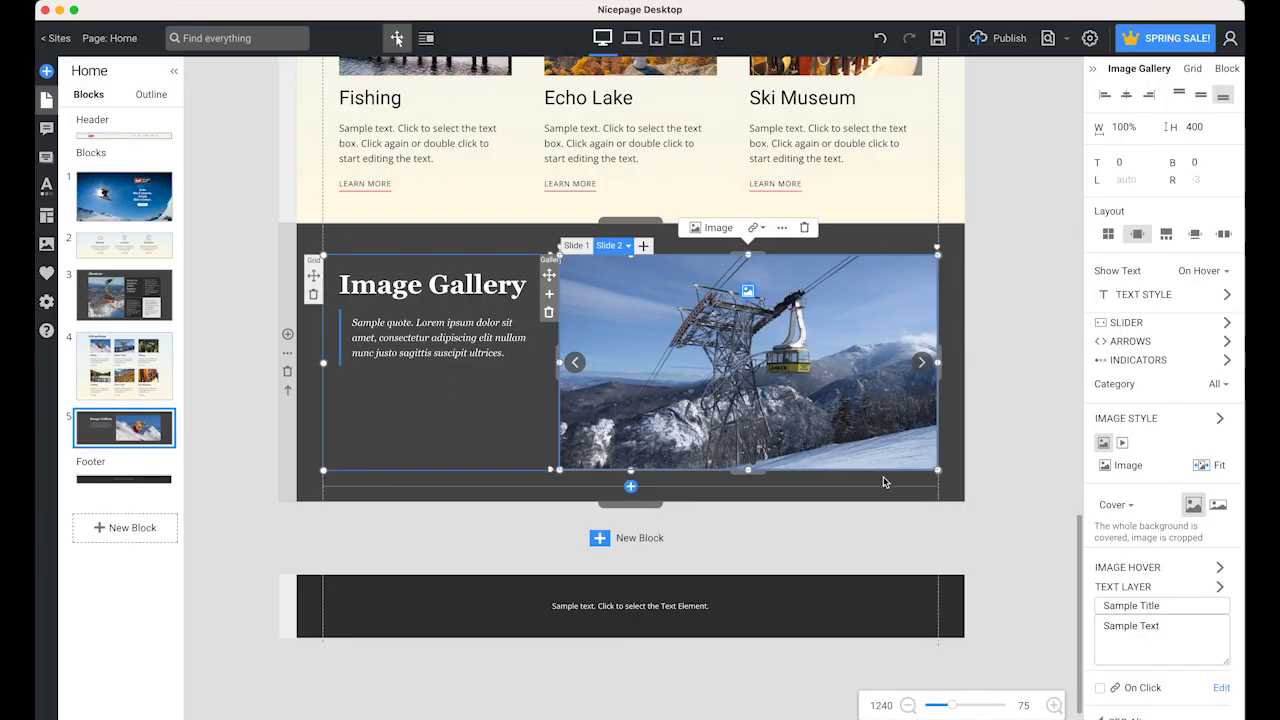
Step: Add another image slide to the gallery slider after Slide 2
left_click(645, 246)
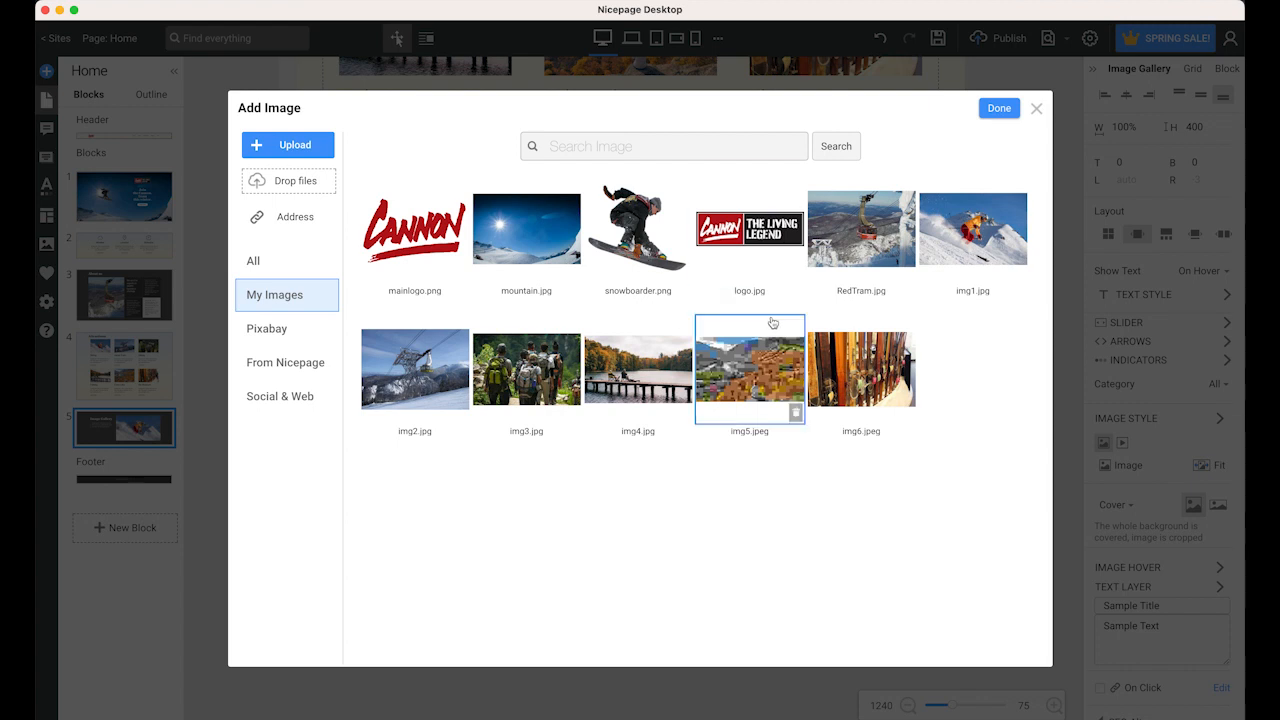
Step: Add img3.jpg and img4.jpg from My Images as the third and fourth slides of the image gallery
left_click(534, 399)
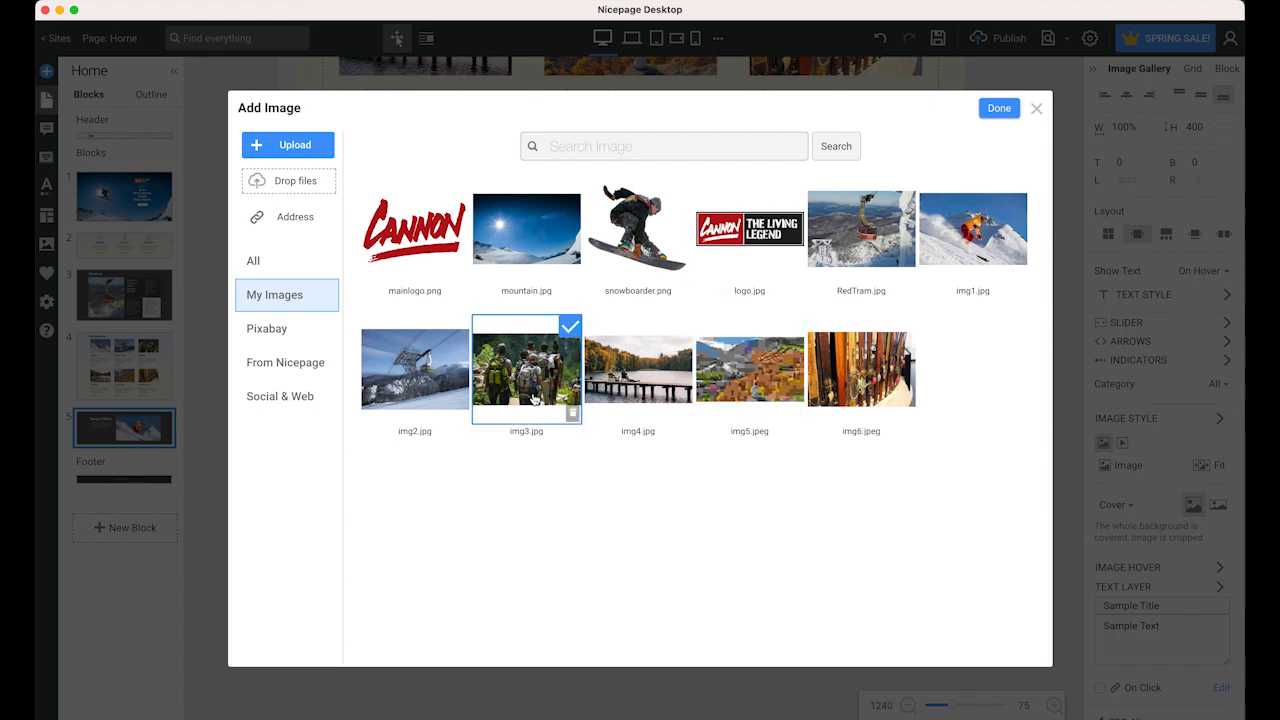
left_click(999, 108)
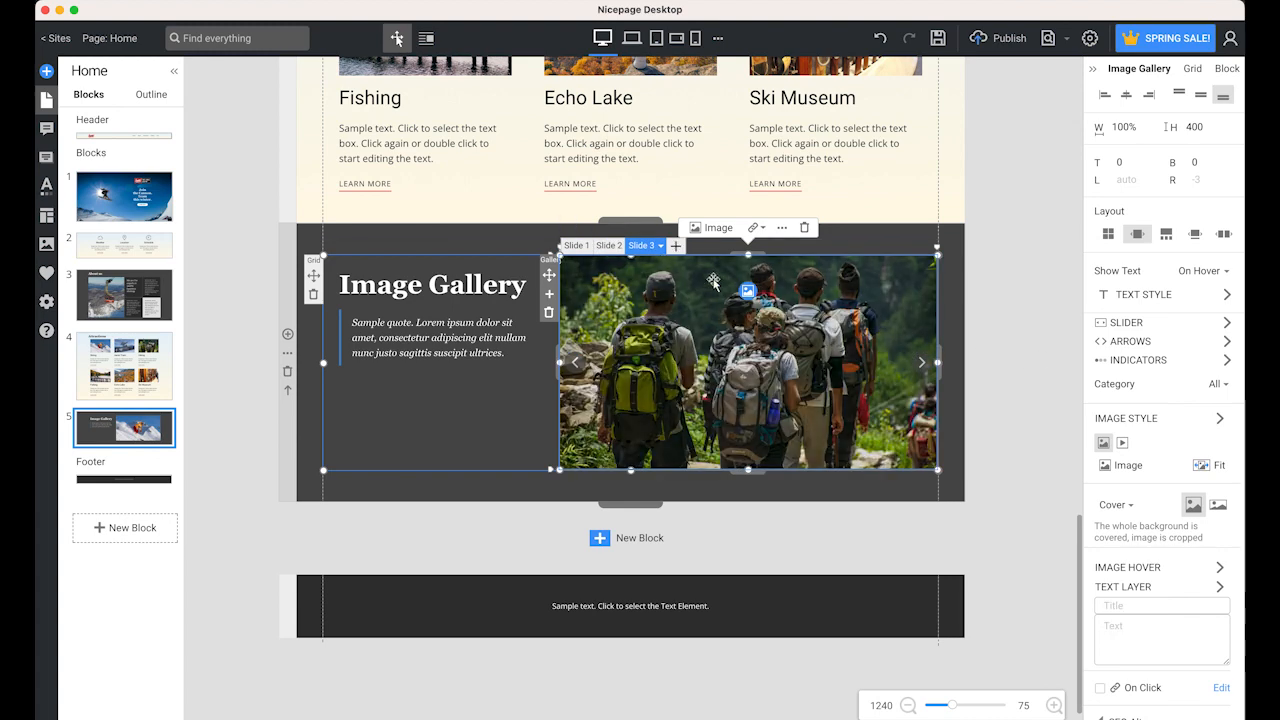
double_click(713, 281)
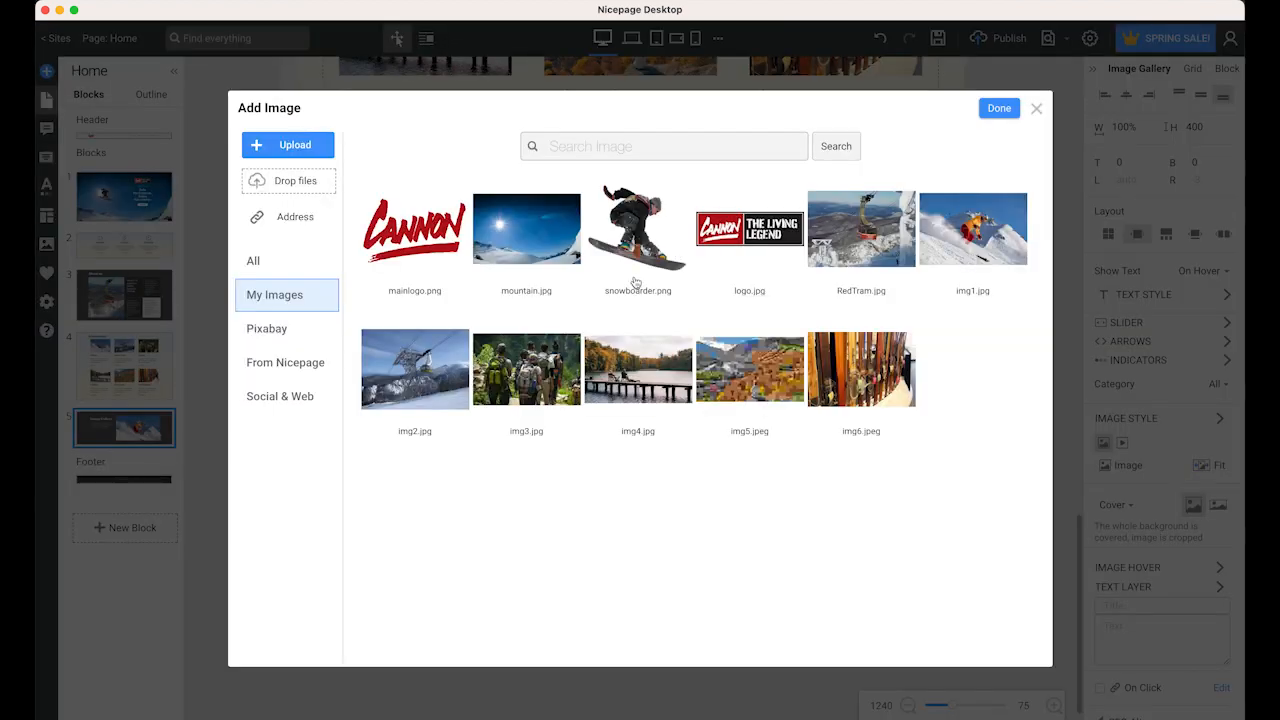
left_click(648, 391)
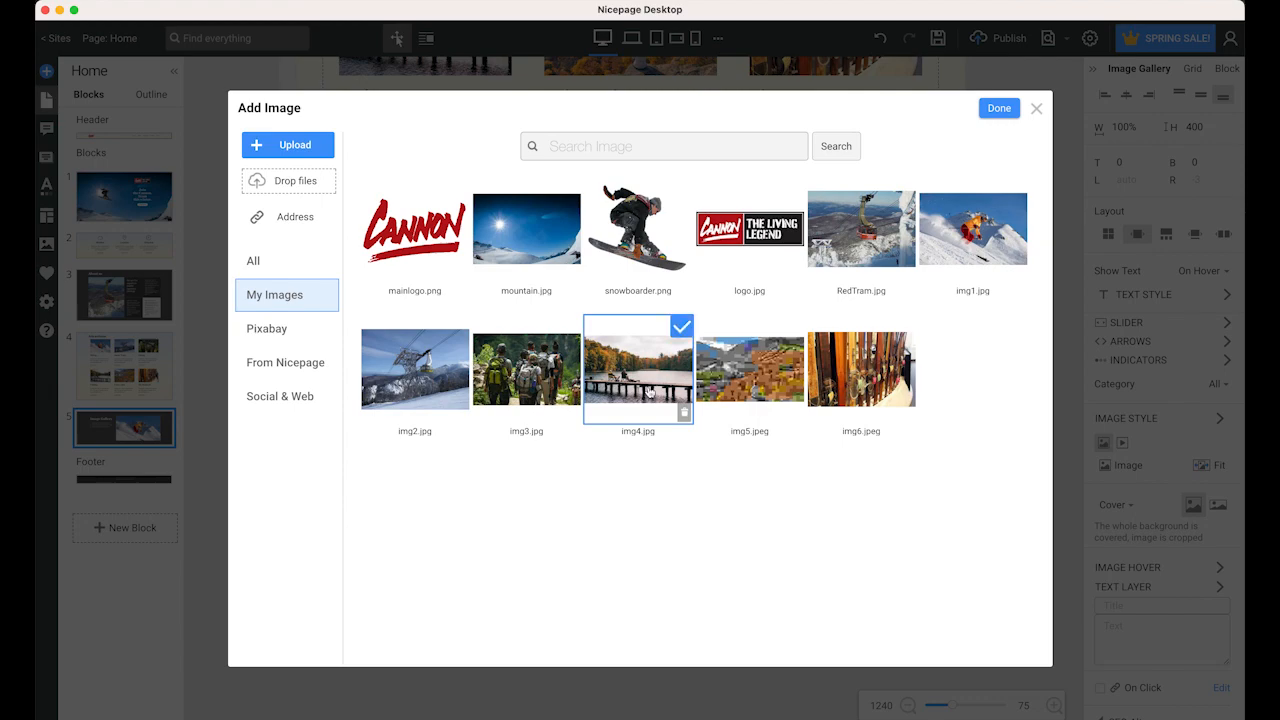
left_click(1009, 109)
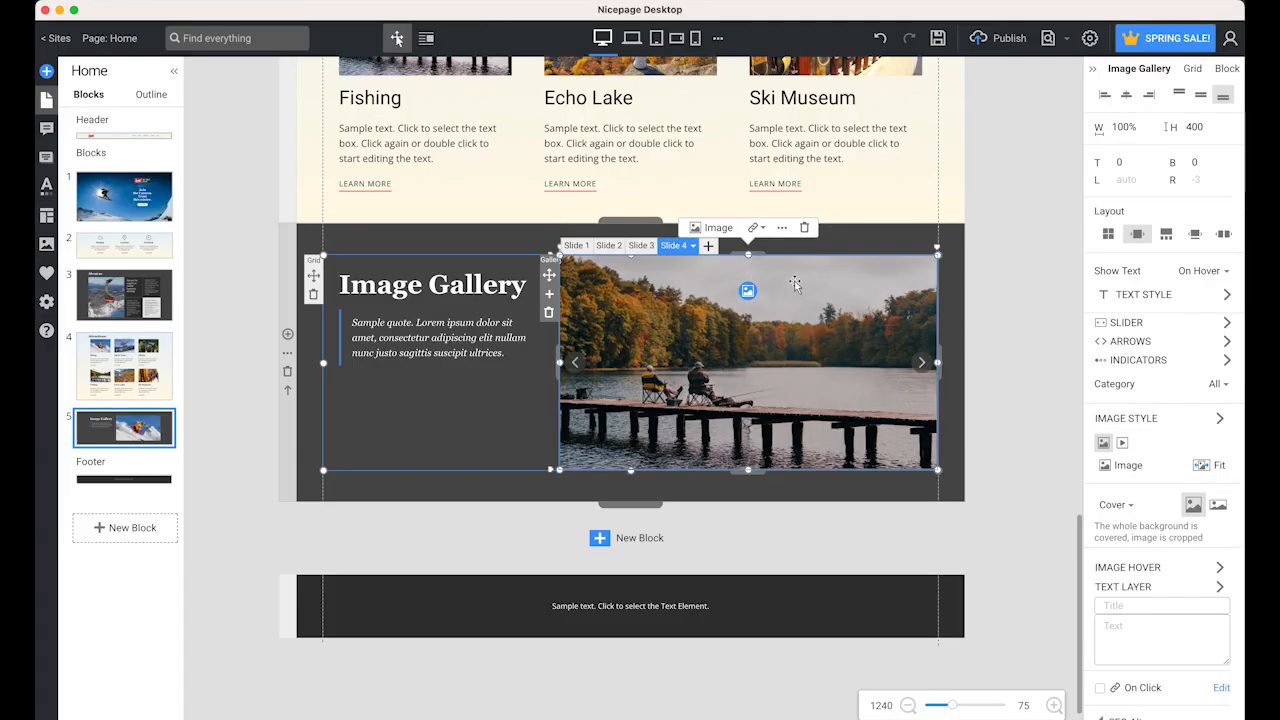
Step: Add img5.jpeg and img6.jpeg from My Images as the fifth and sixth slides of the image gallery
left_click(708, 247)
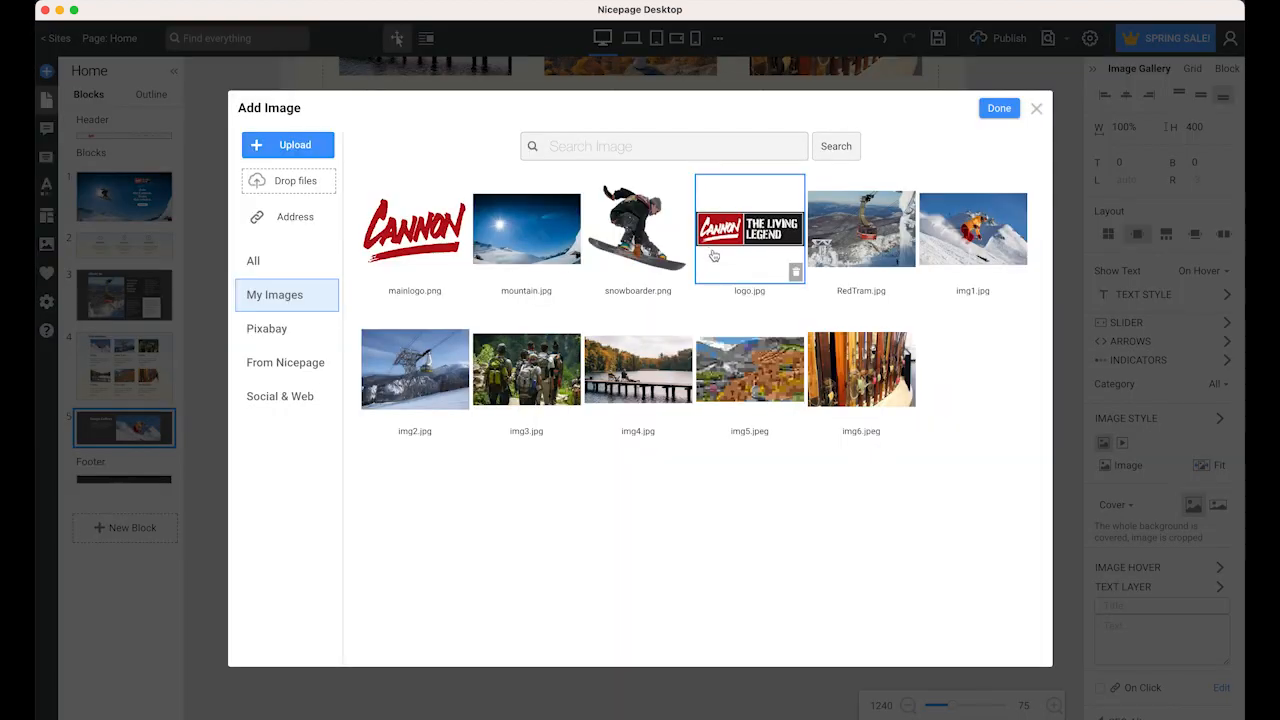
left_click(748, 388)
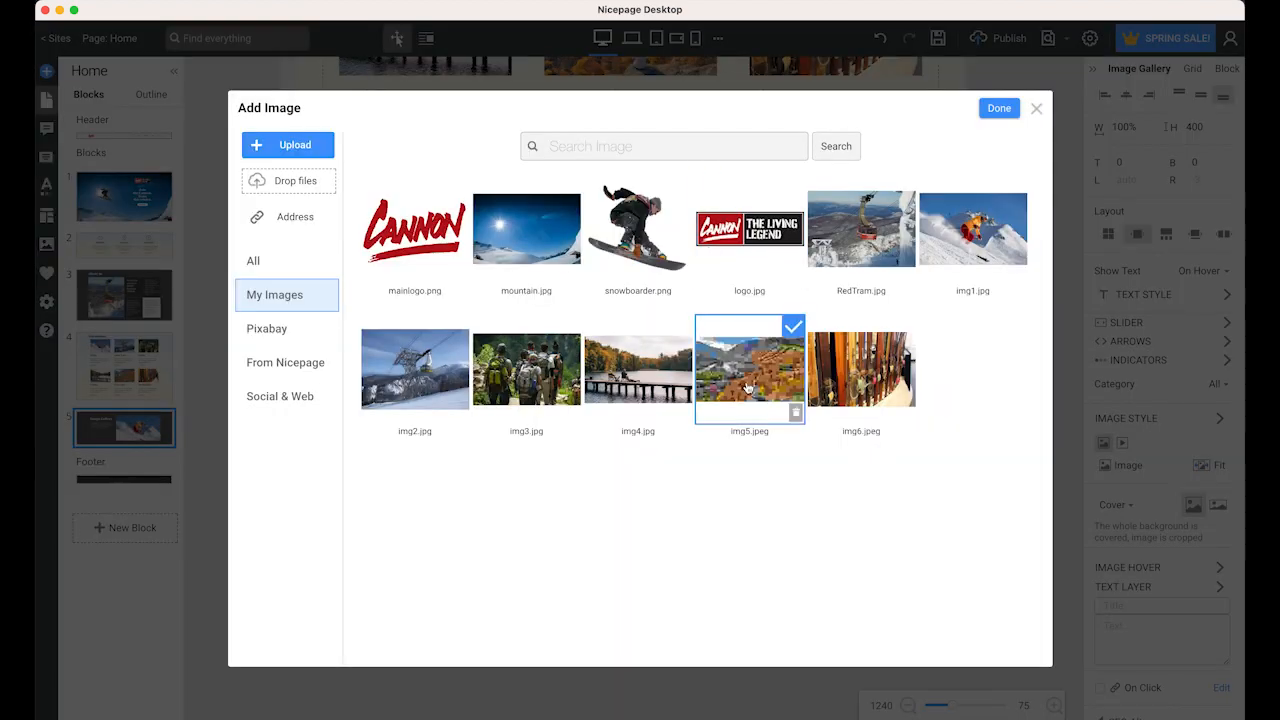
left_click(999, 108)
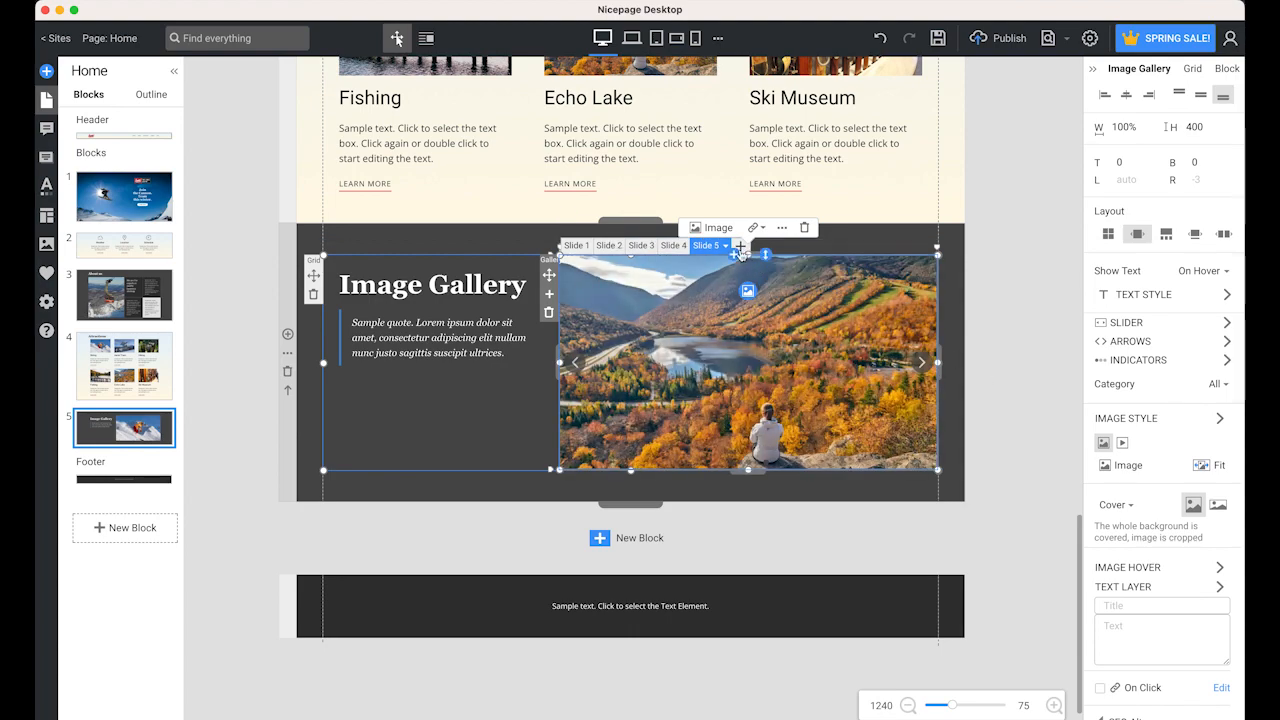
left_click(740, 247)
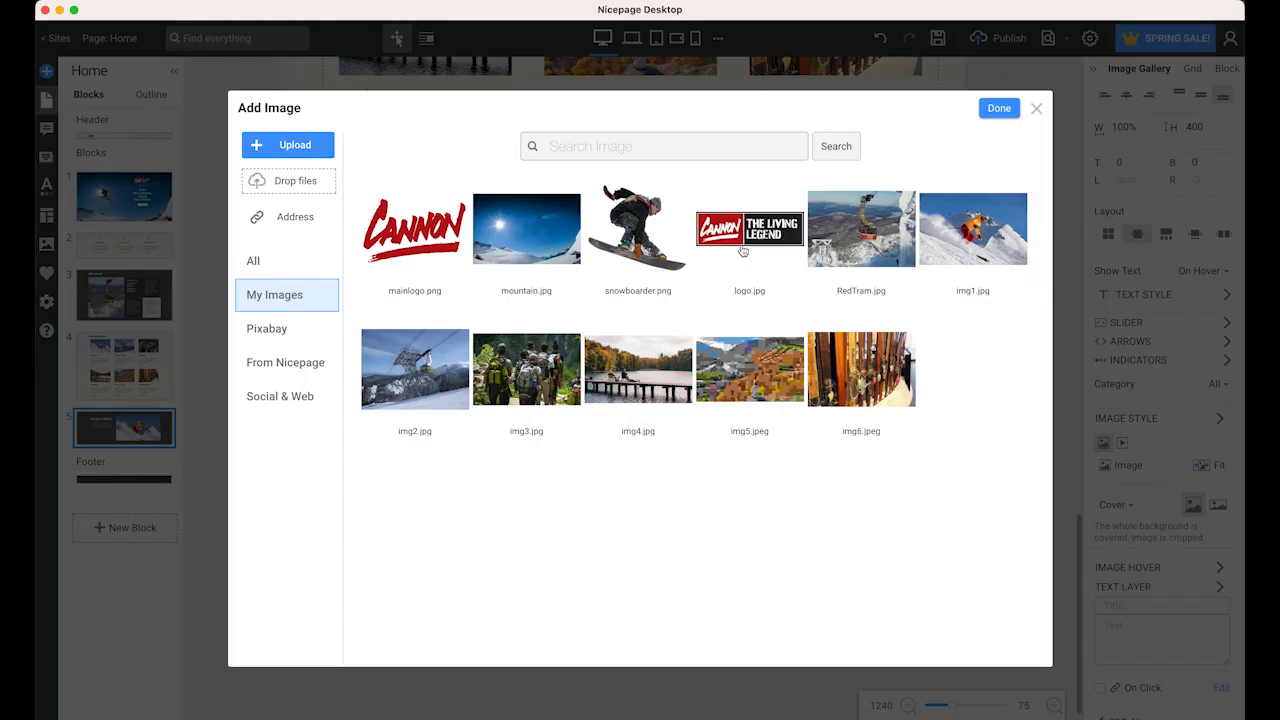
left_click(855, 376)
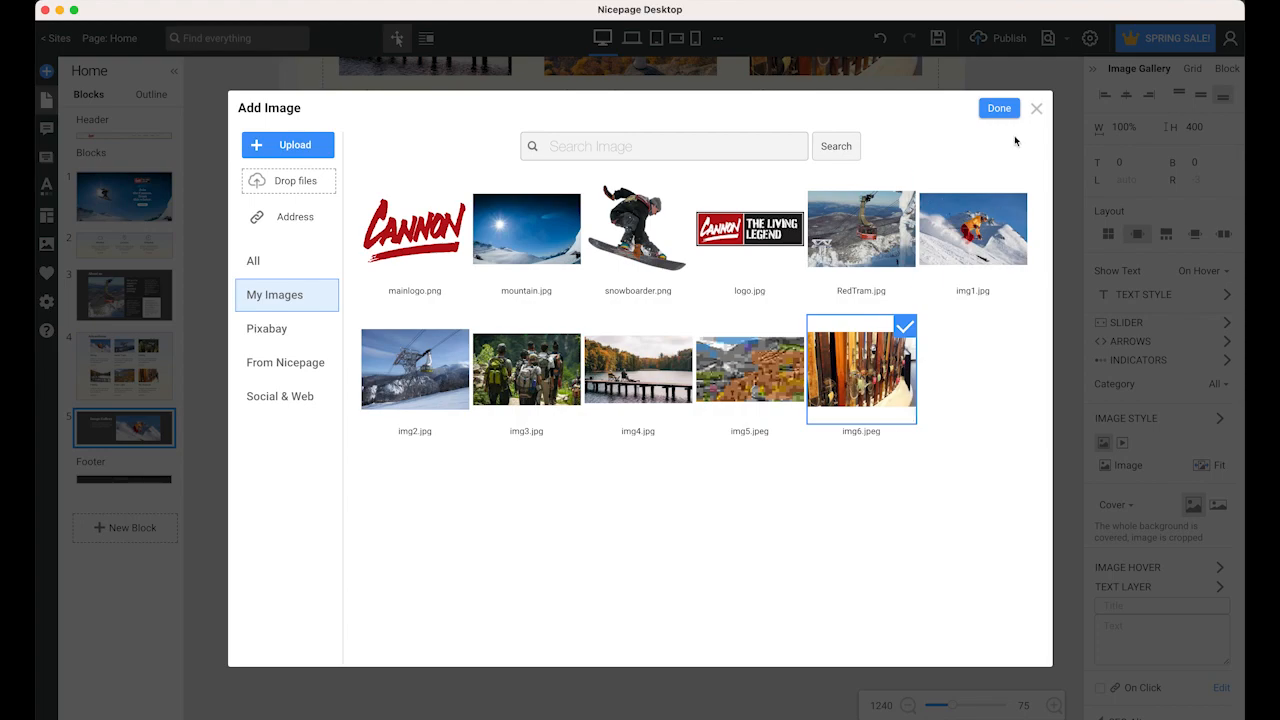
left_click(995, 108)
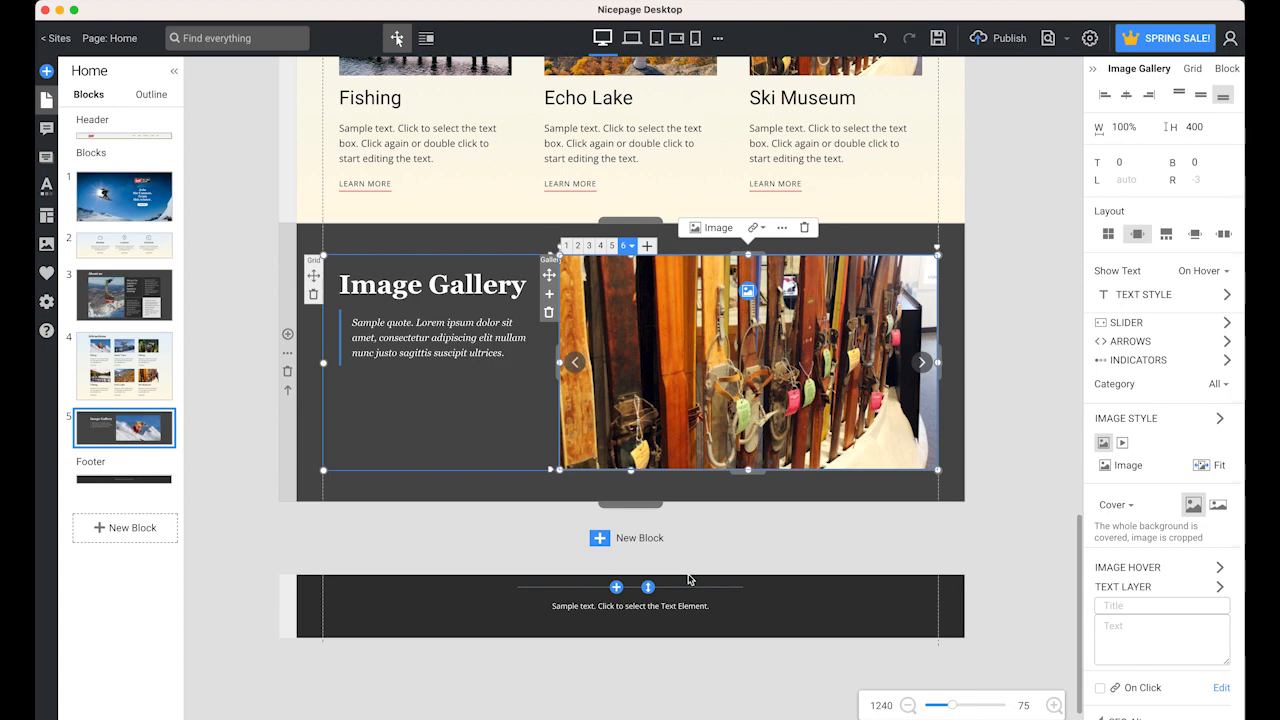
Step: Add a new video block with two side-by-side videos below the image gallery block
left_click(599, 541)
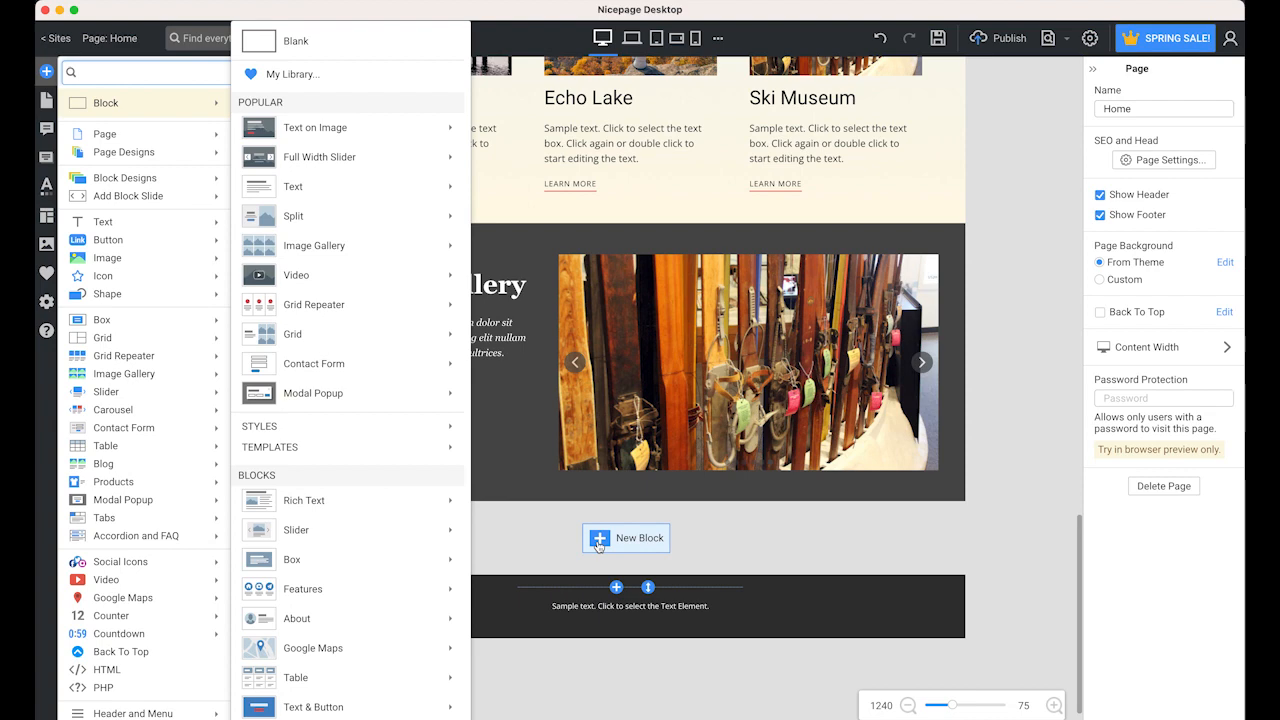
mouse_move(107, 582)
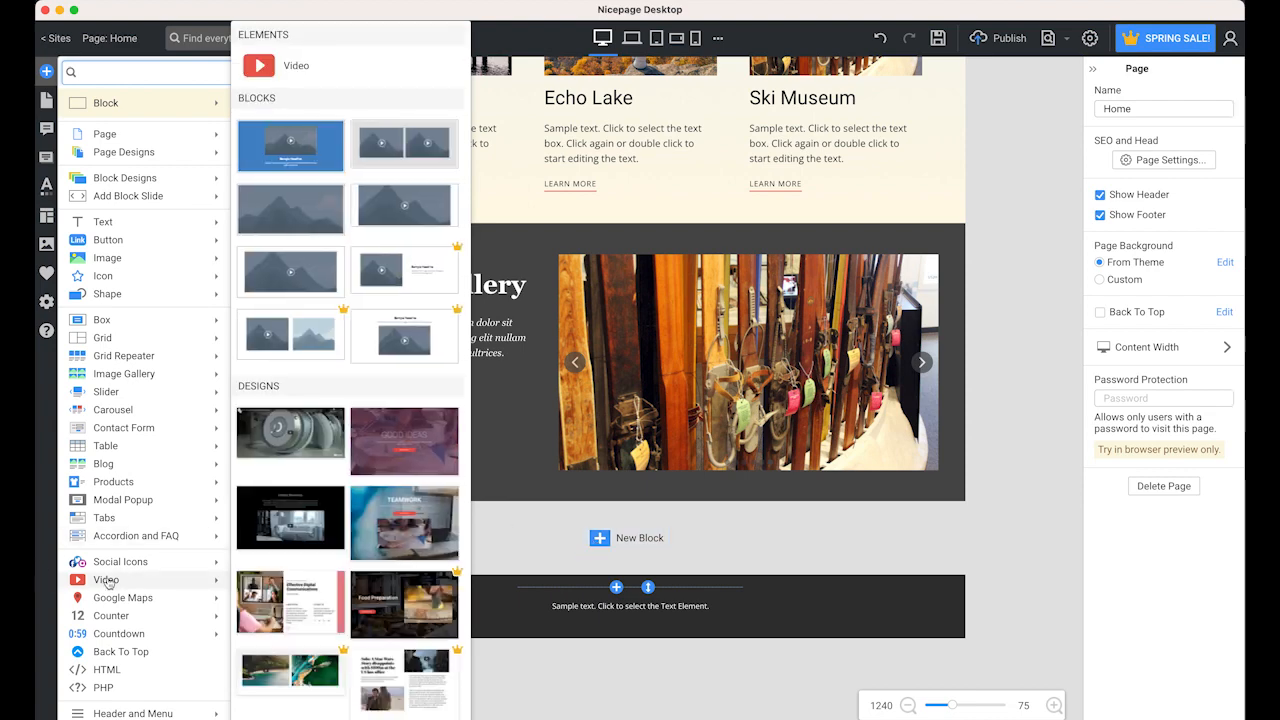
left_click(420, 146)
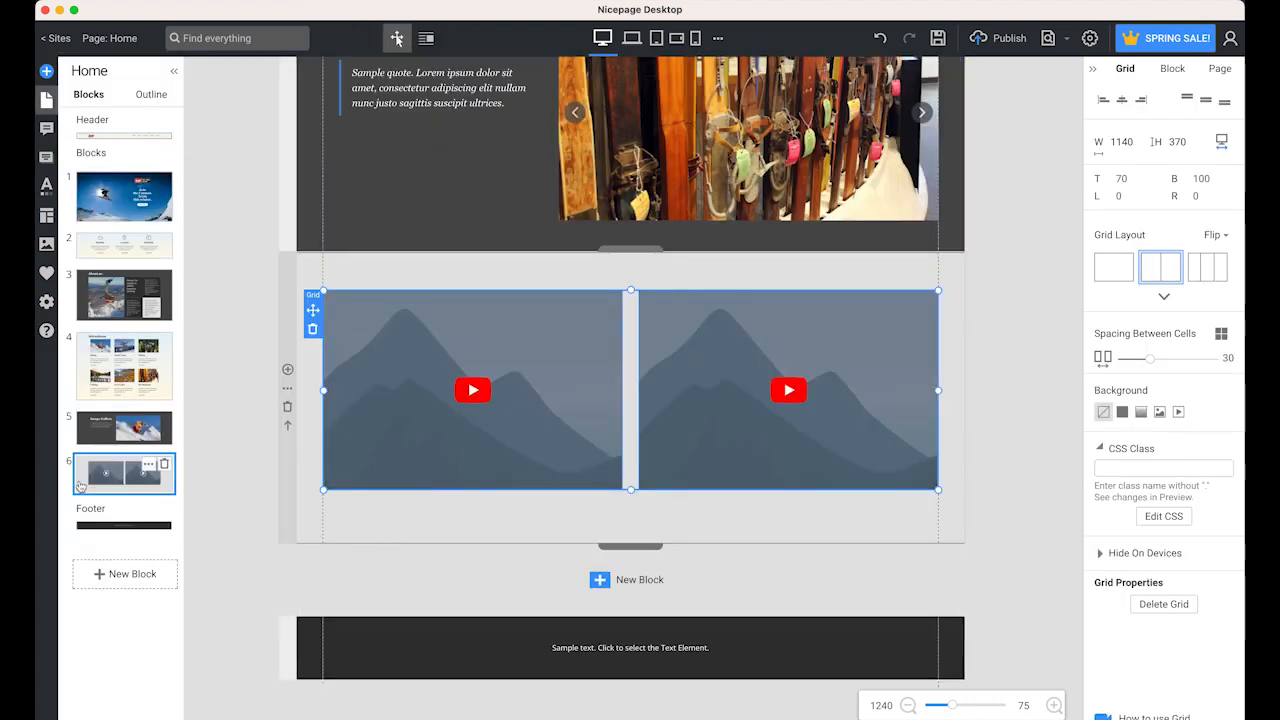
Step: Give the video block a gradient background running from pale blue at the top to pale yellow at the bottom
left_click(436, 498)
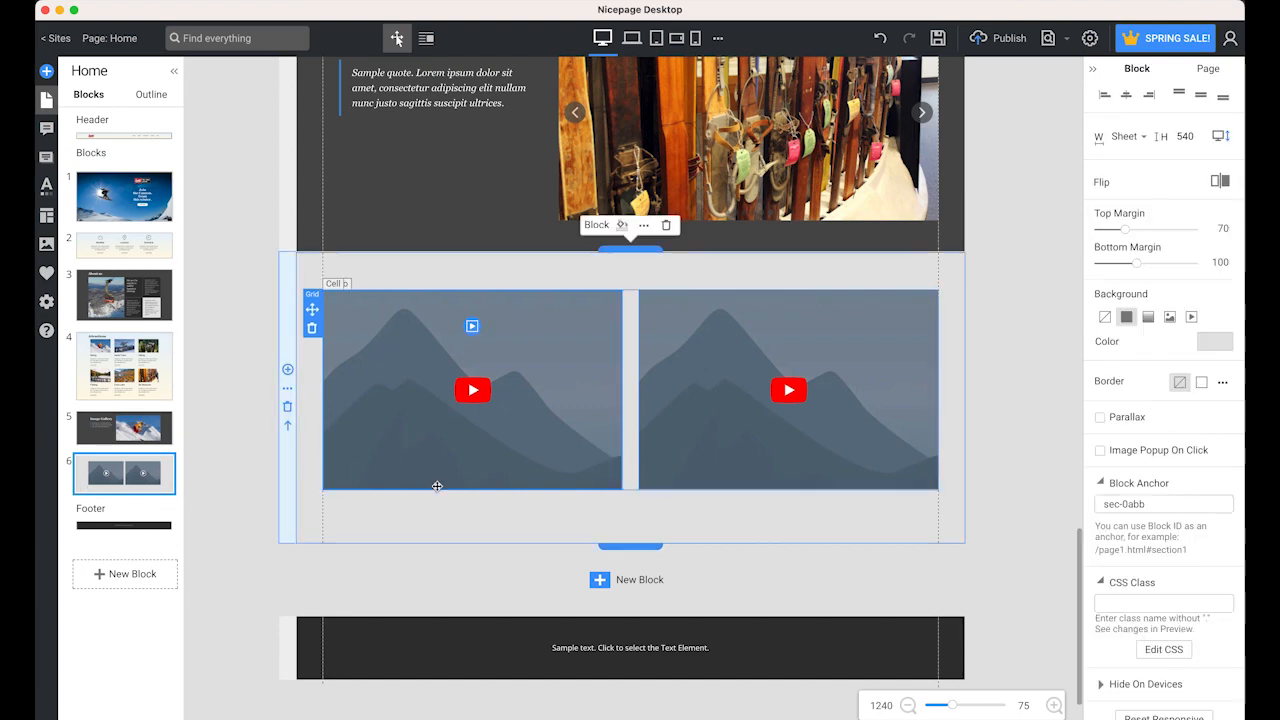
left_click(1149, 317)
left_click(1113, 344)
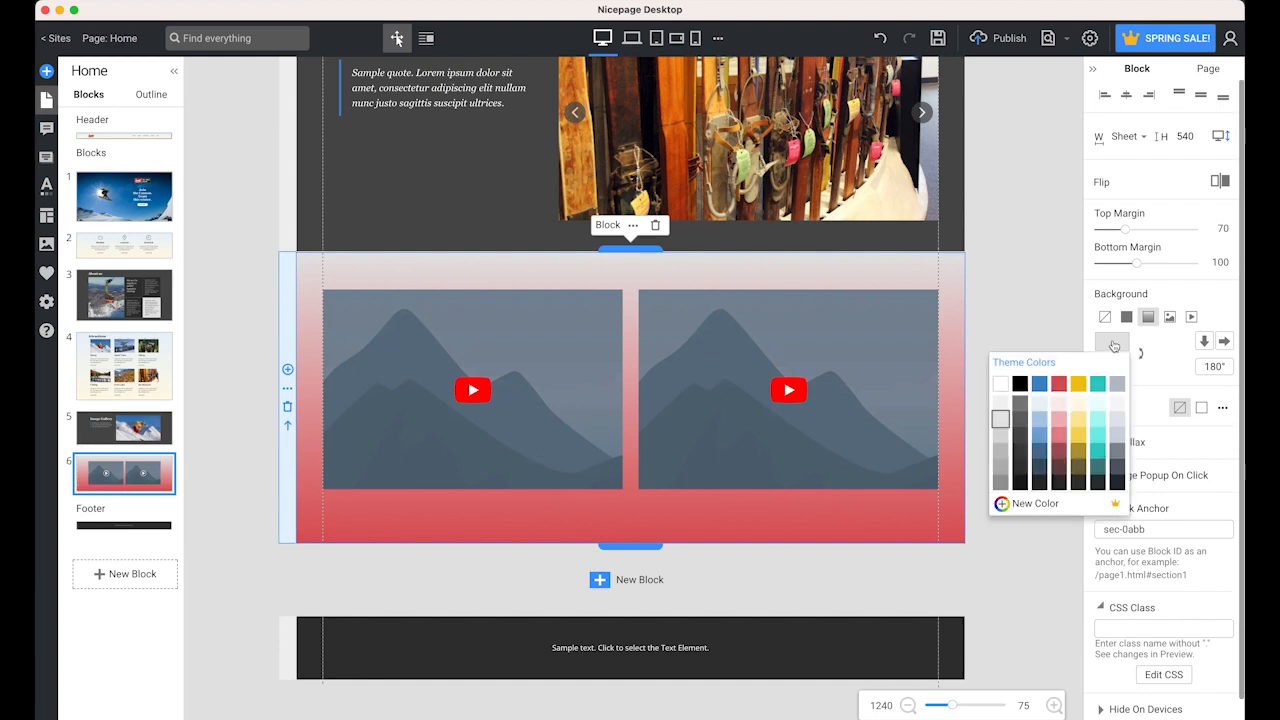
left_click(1125, 360)
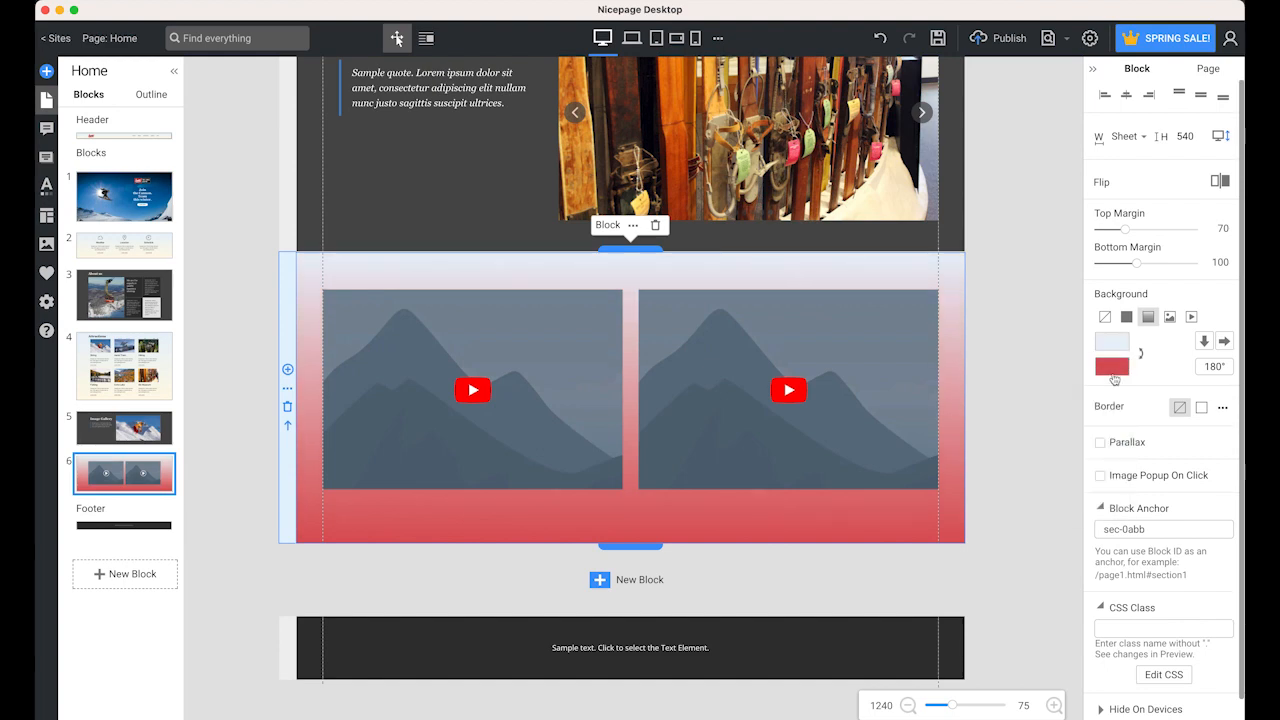
left_click(1112, 367)
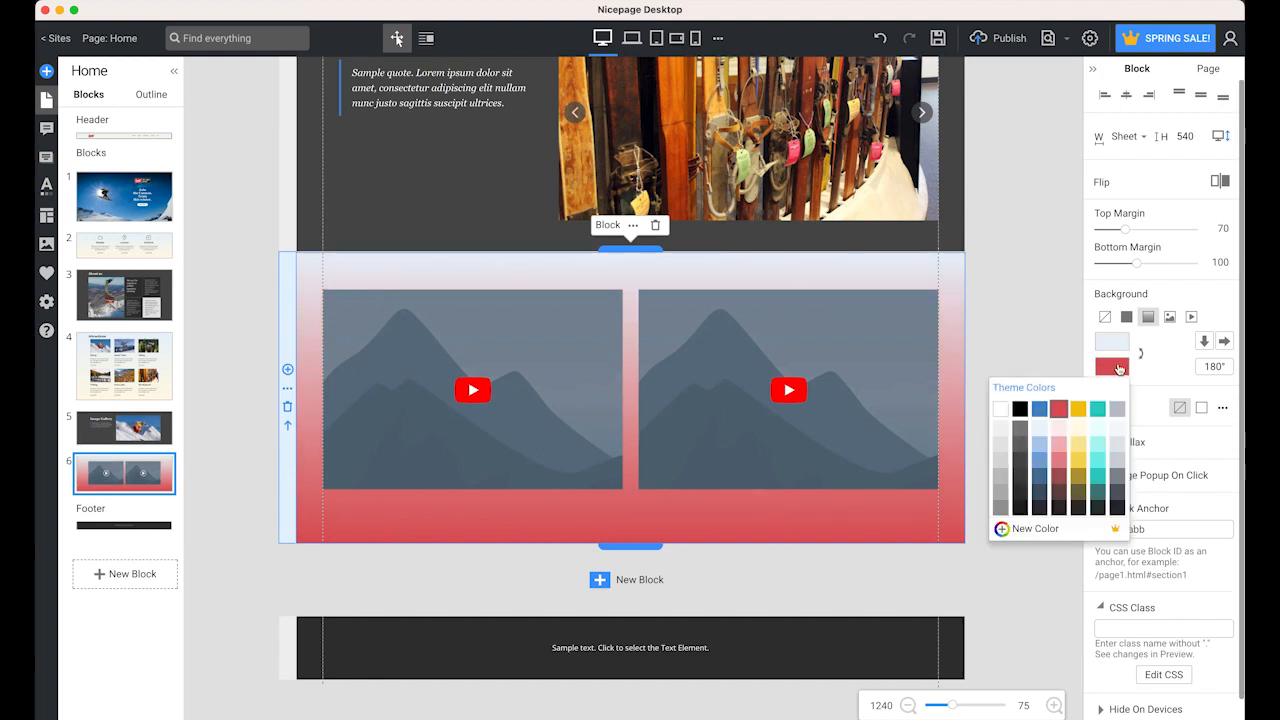
left_click(1076, 429)
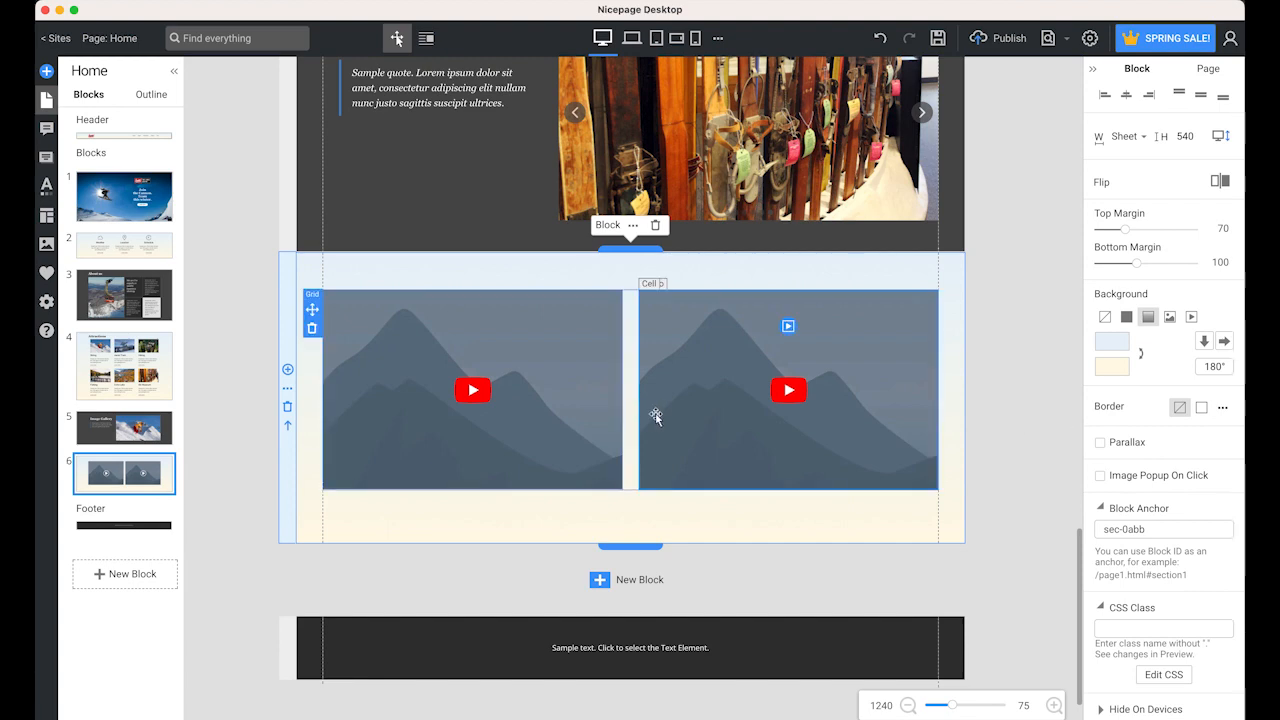
Step: Move the video grid down to a top margin of about 121 and insert a Heading 2 above it
left_click(312, 310)
left_click_drag(312, 310, 313, 339)
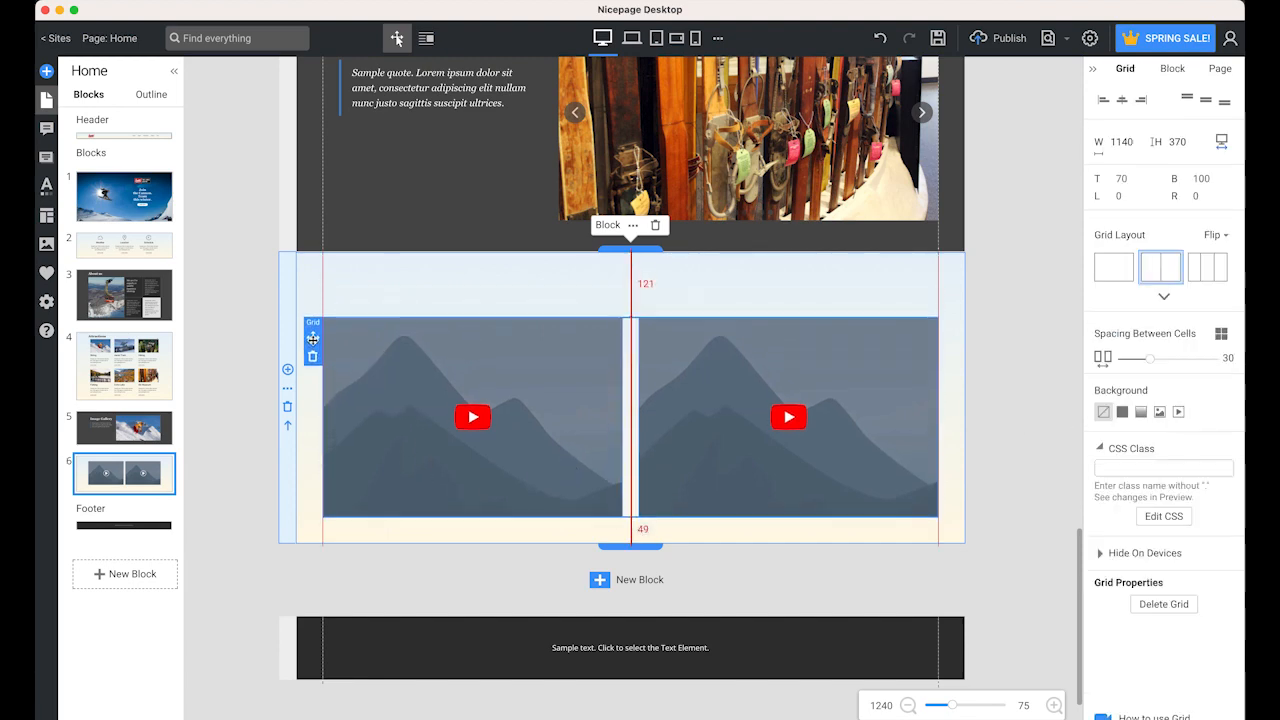
left_click(449, 289)
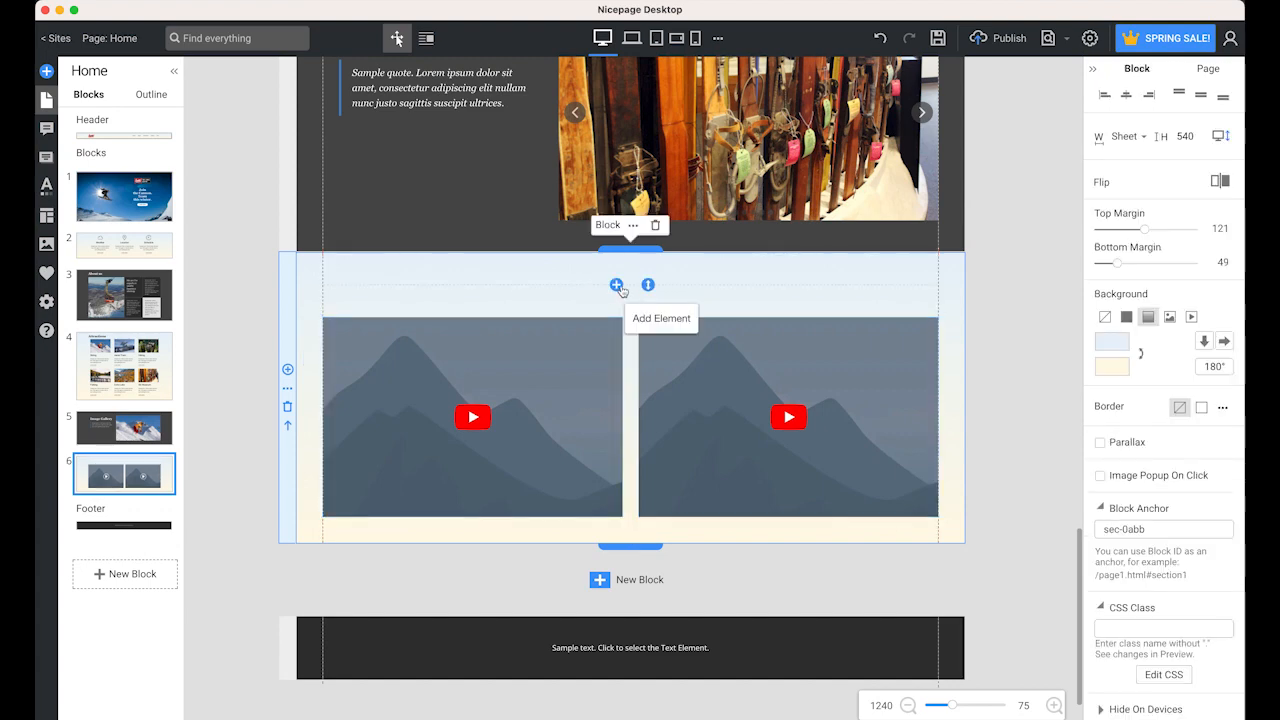
left_click(617, 285)
mouse_move(143, 203)
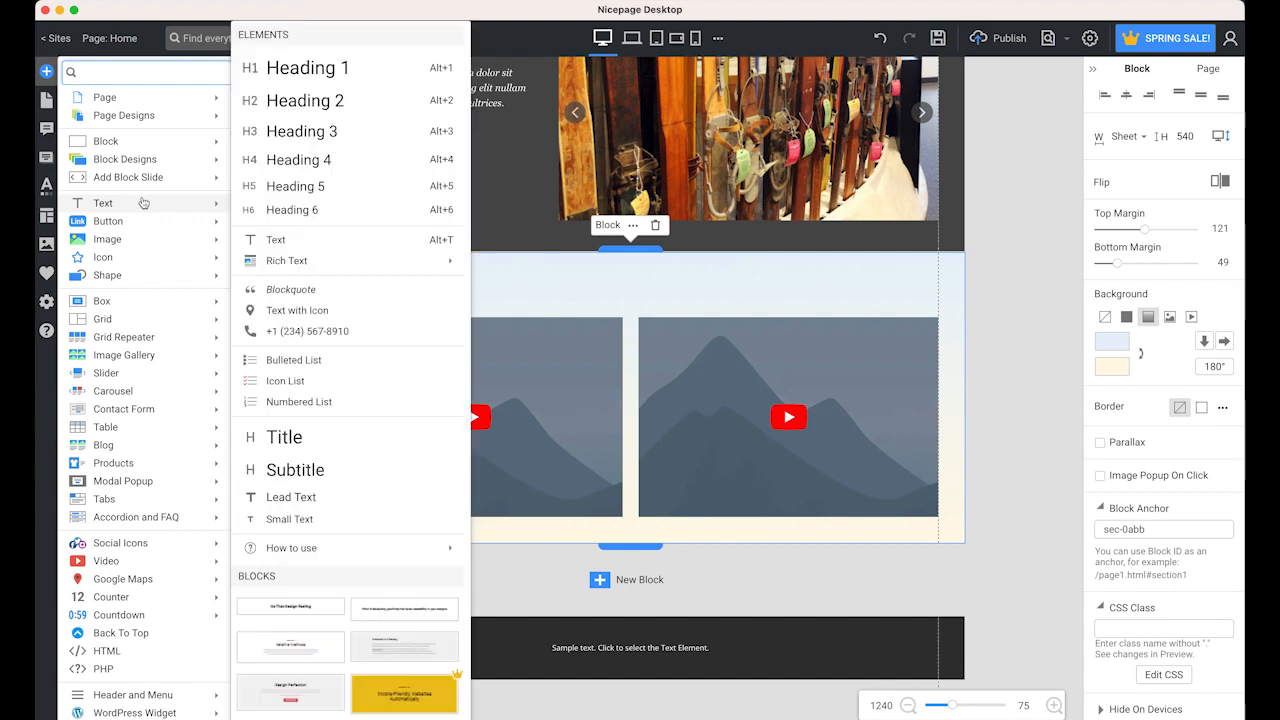
left_click(324, 104)
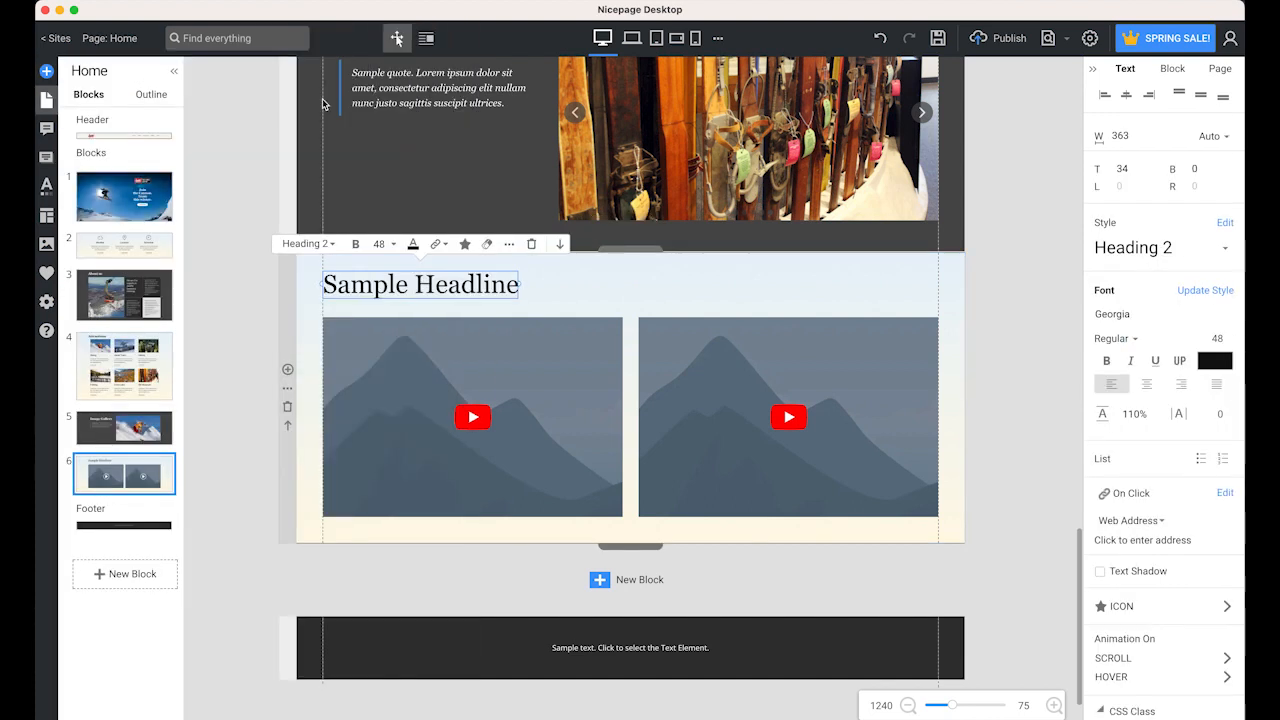
Step: Replace the sample headline text with "Video Gallery" and make it bold
double_click(365, 284)
type("V")
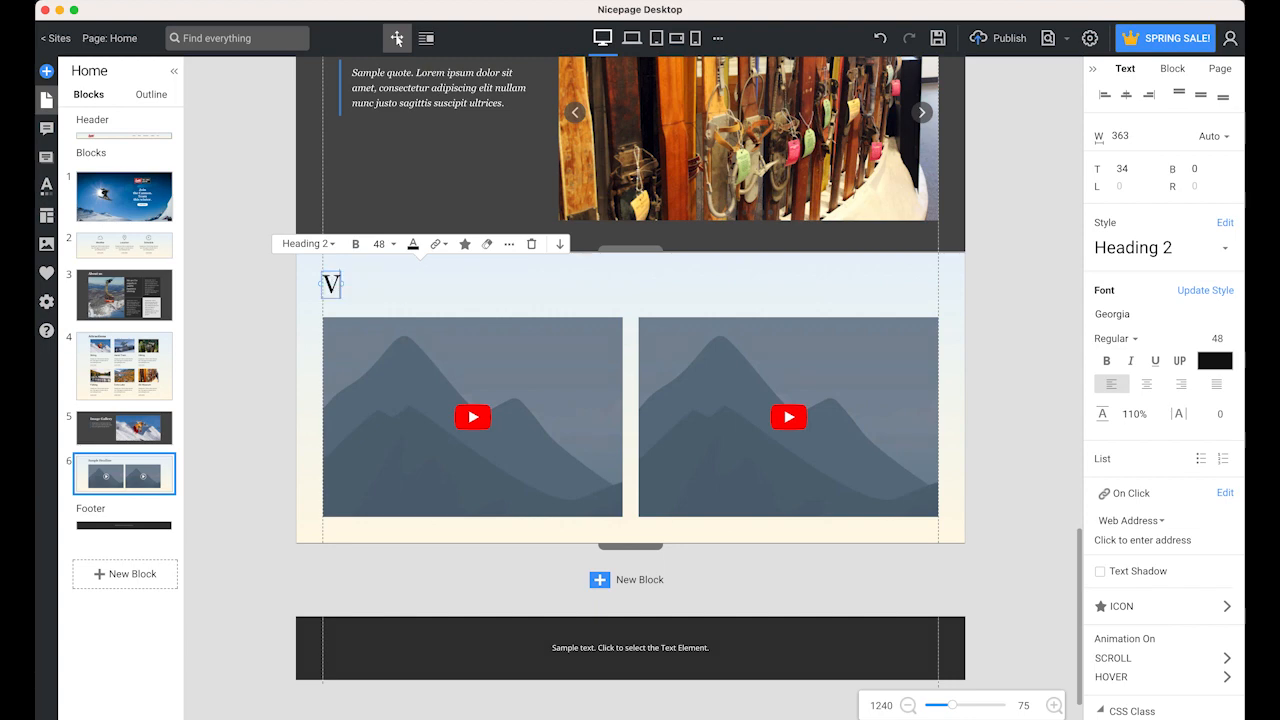
type("ideo Gallery")
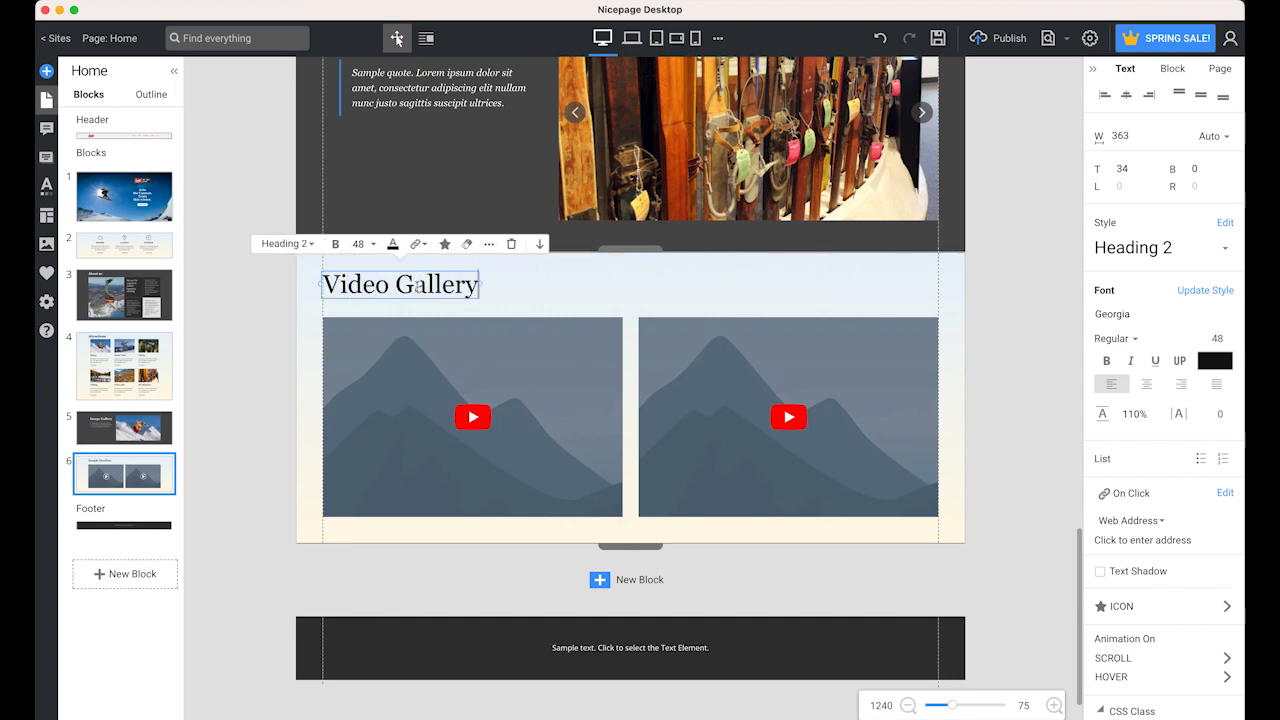
triple_click(418, 286)
left_click(1106, 360)
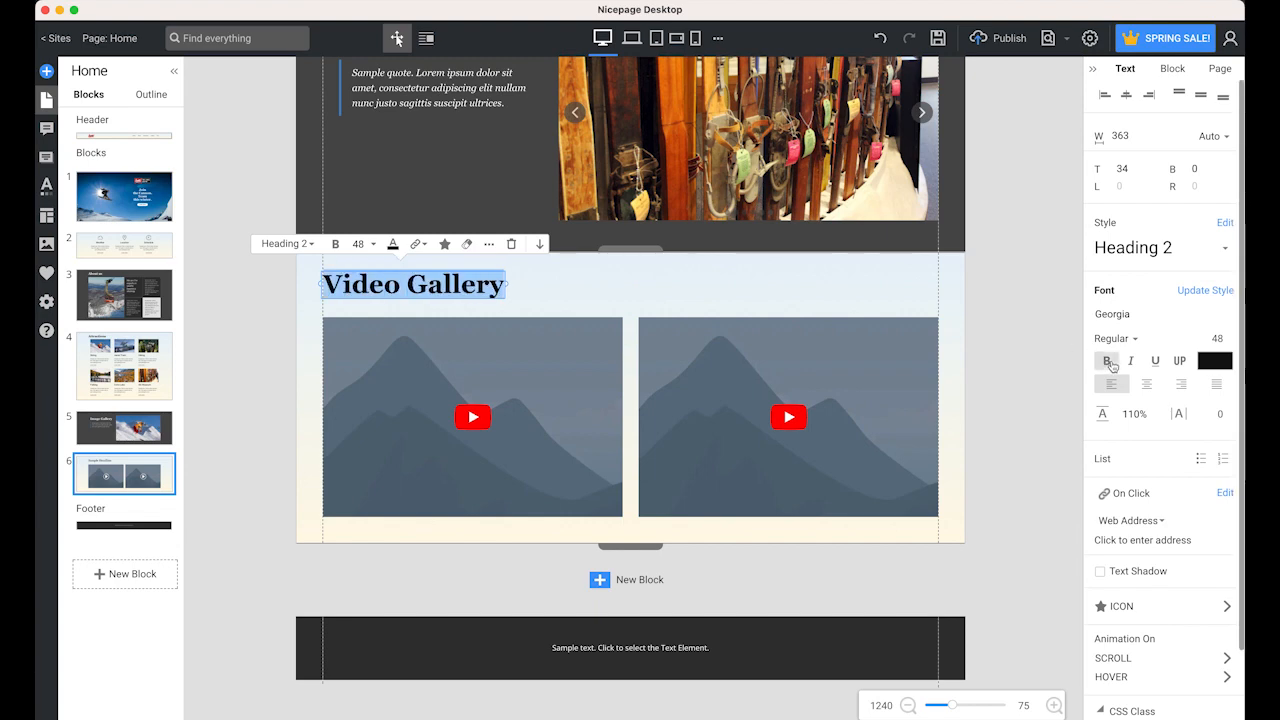
Step: Move the video grid up closer to the Video Gallery heading and shorten the block's height to about 521
left_click(374, 392)
left_click(313, 333)
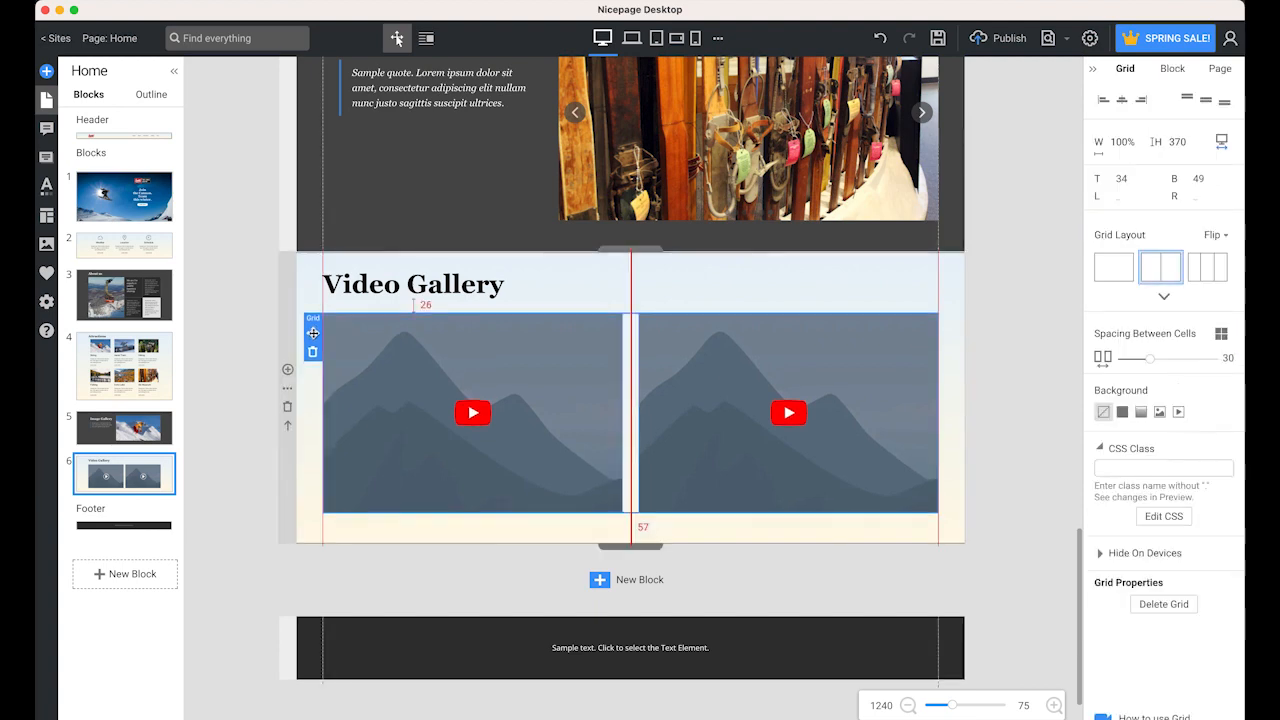
left_click_drag(313, 333, 313, 328)
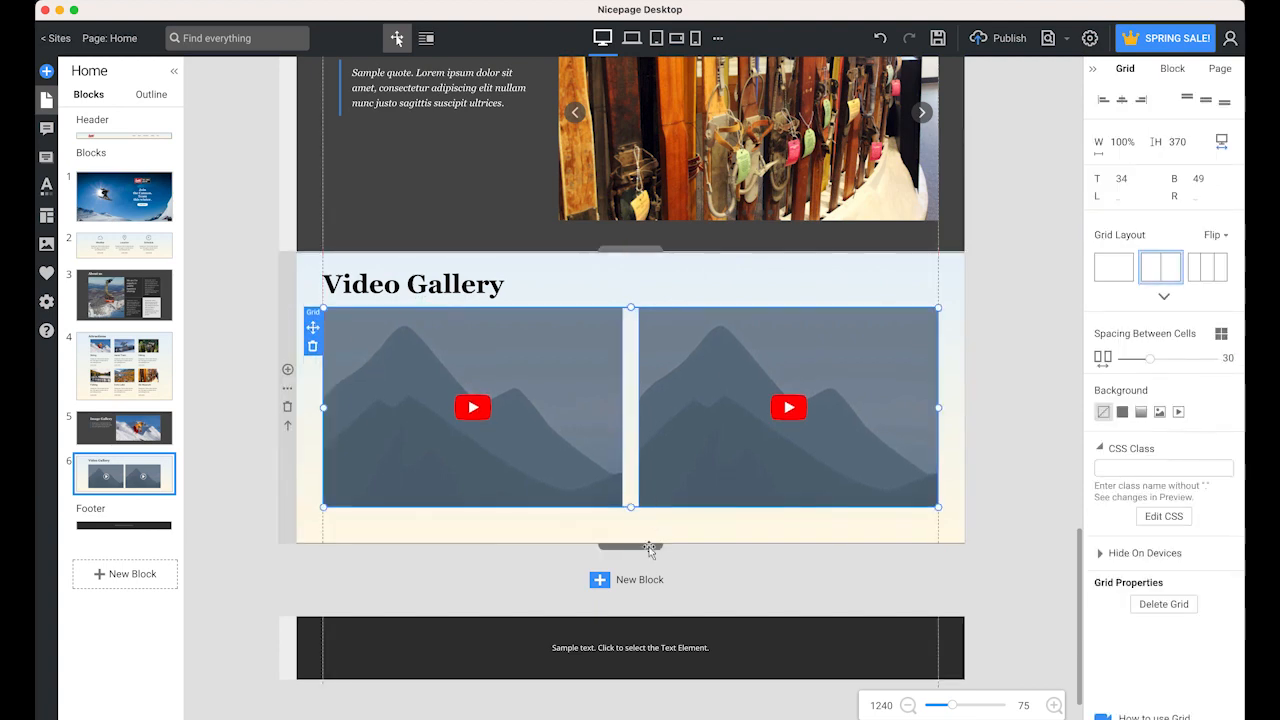
left_click_drag(649, 550, 649, 541)
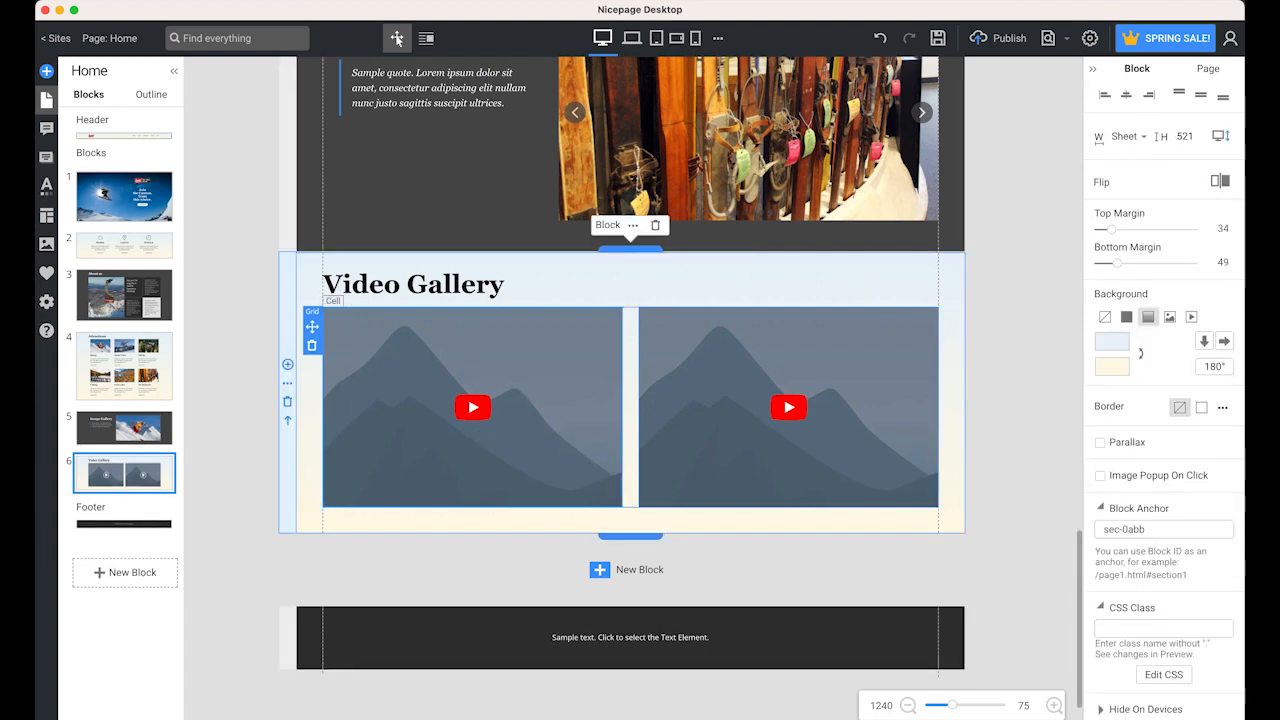
Step: Switch to Chrome, open YouTube in a new tab and search for "cannon mountain new hampshire"
left_click(127, 714)
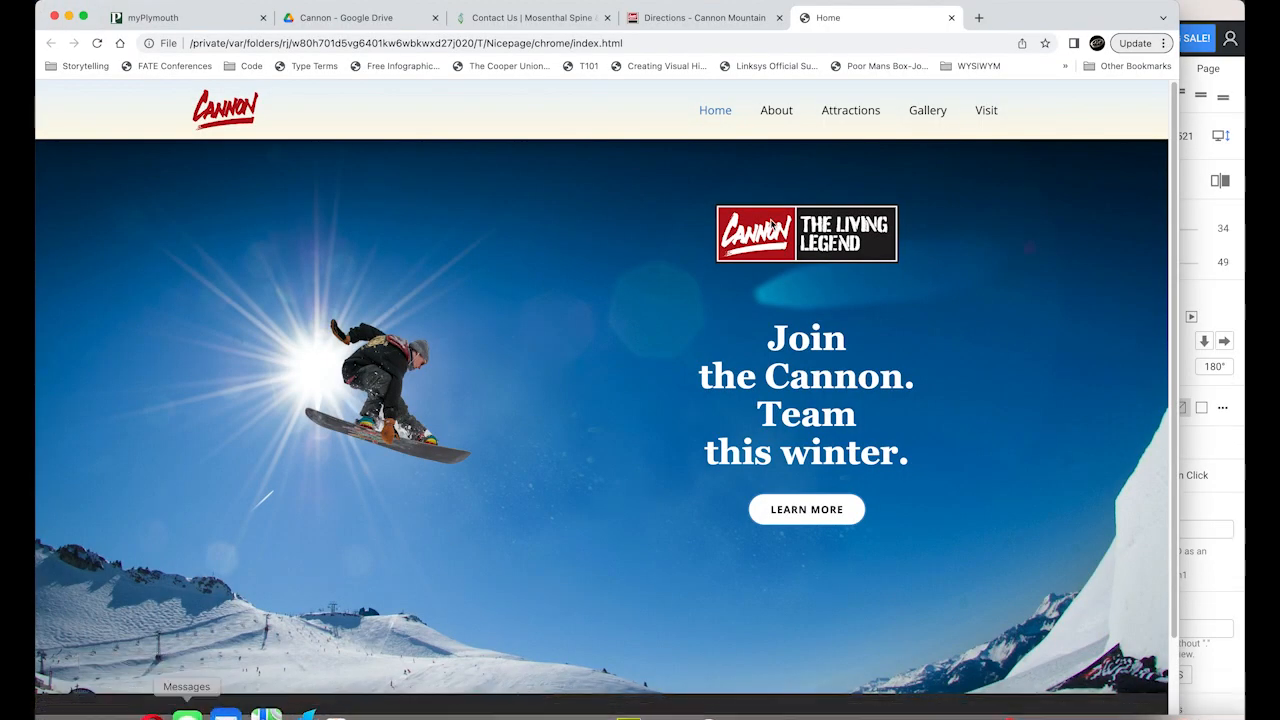
left_click(979, 17)
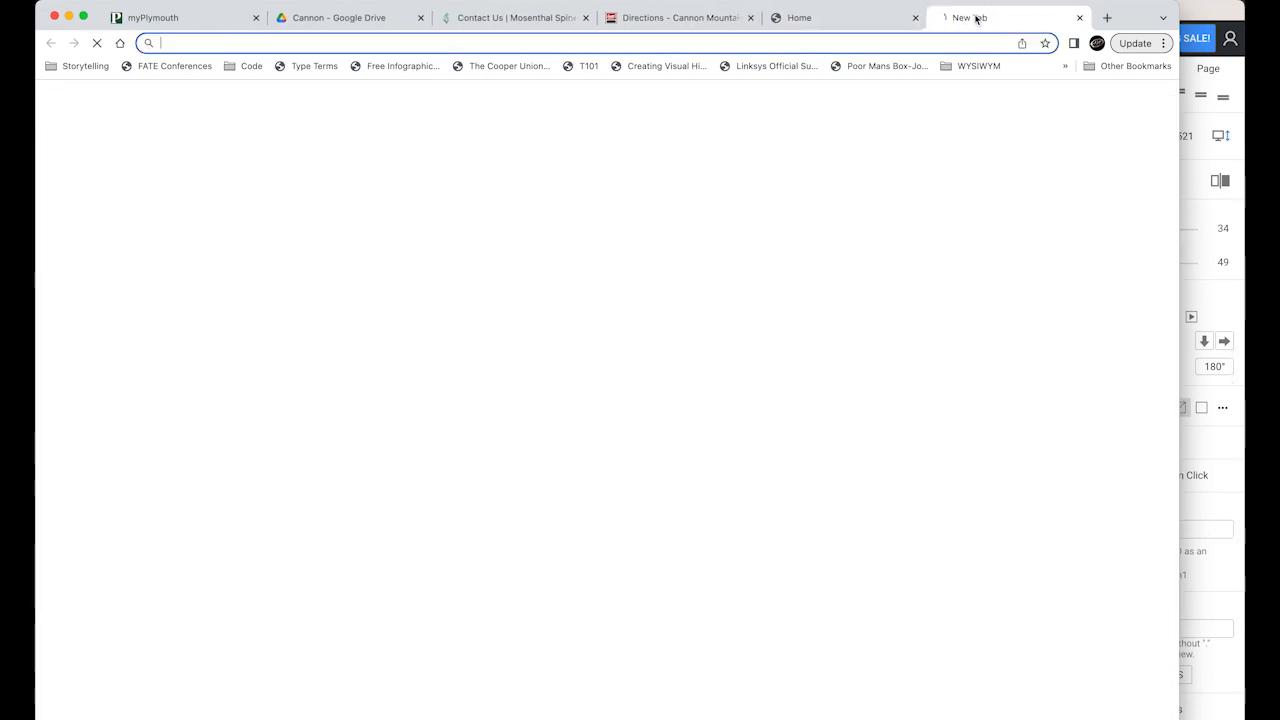
left_click(645, 360)
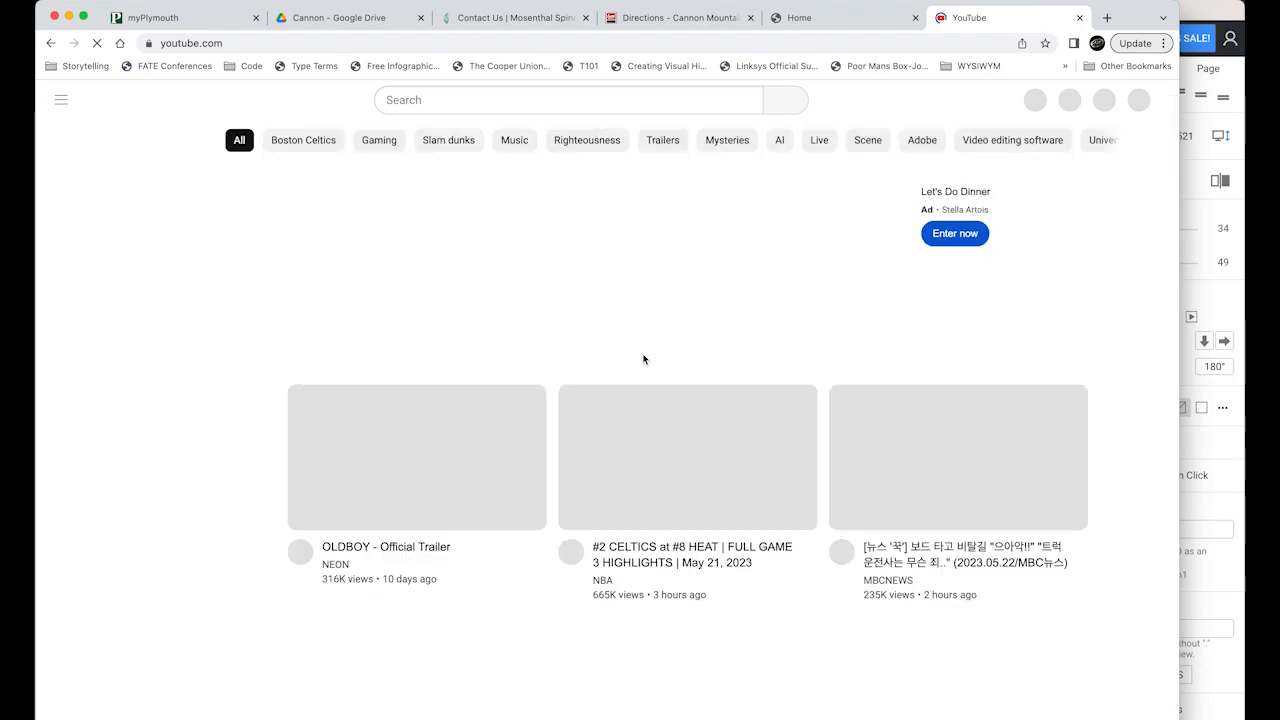
left_click(554, 97)
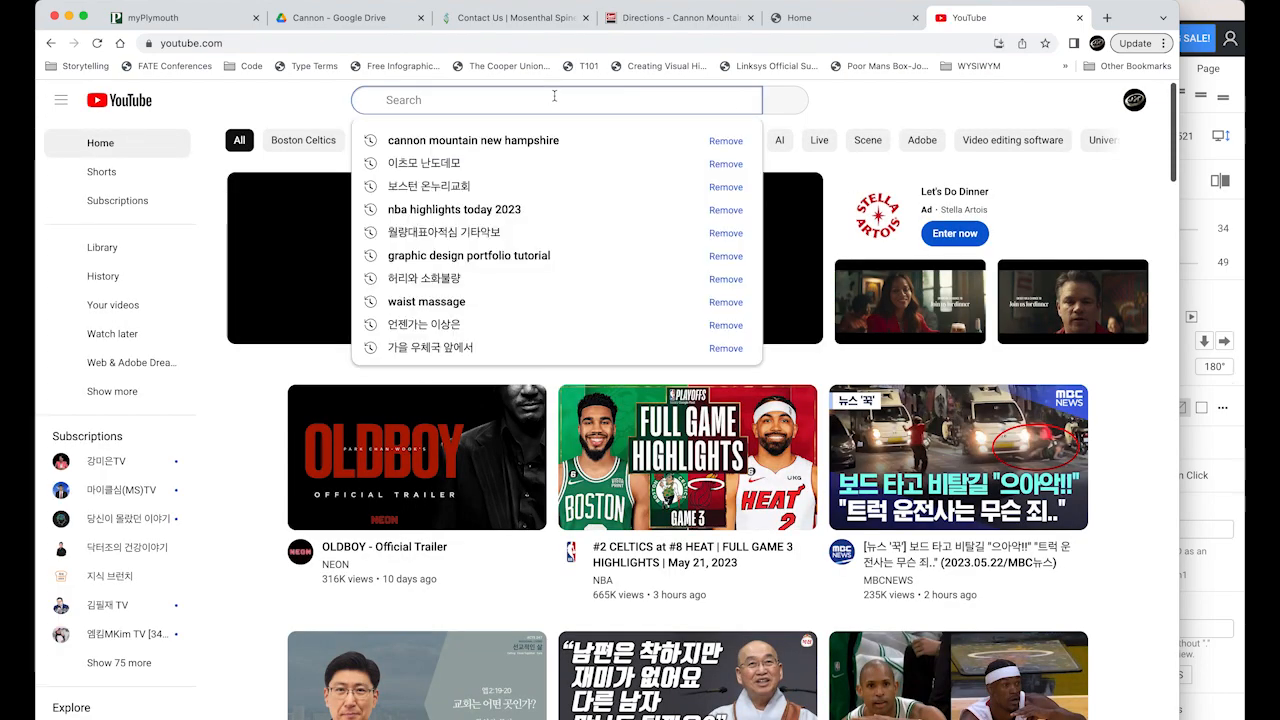
type("Cannon")
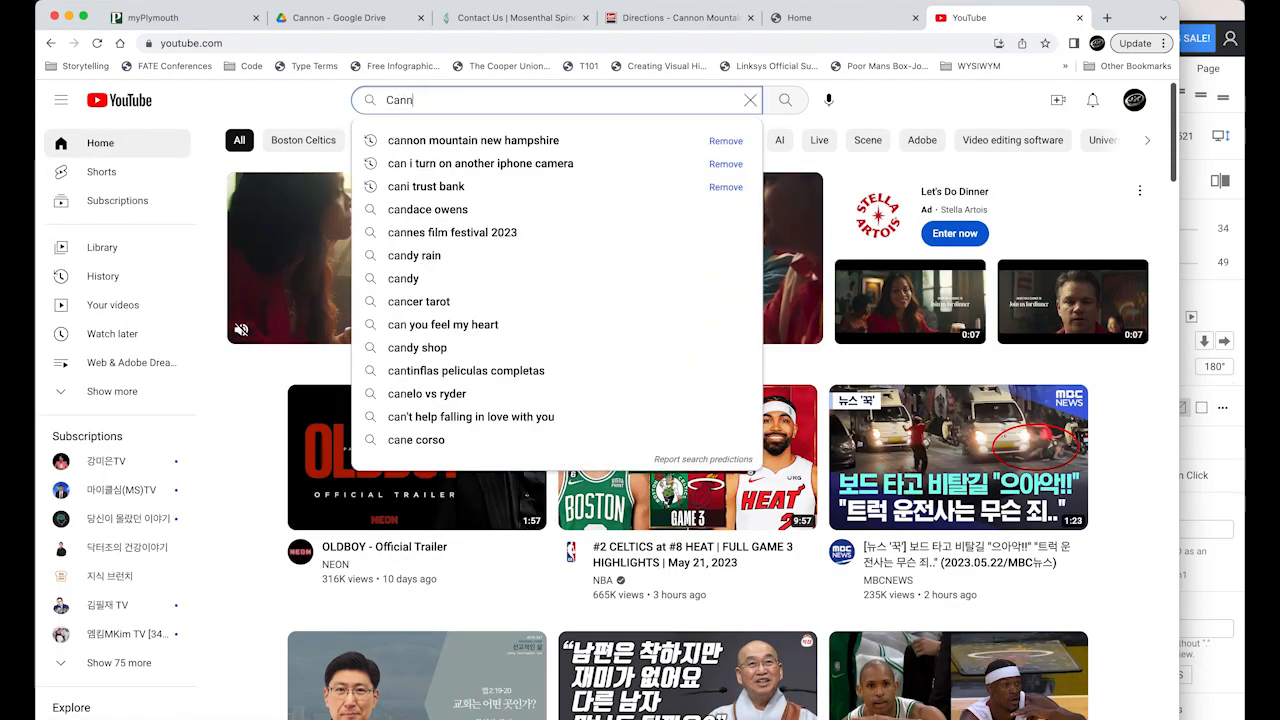
left_click(548, 144)
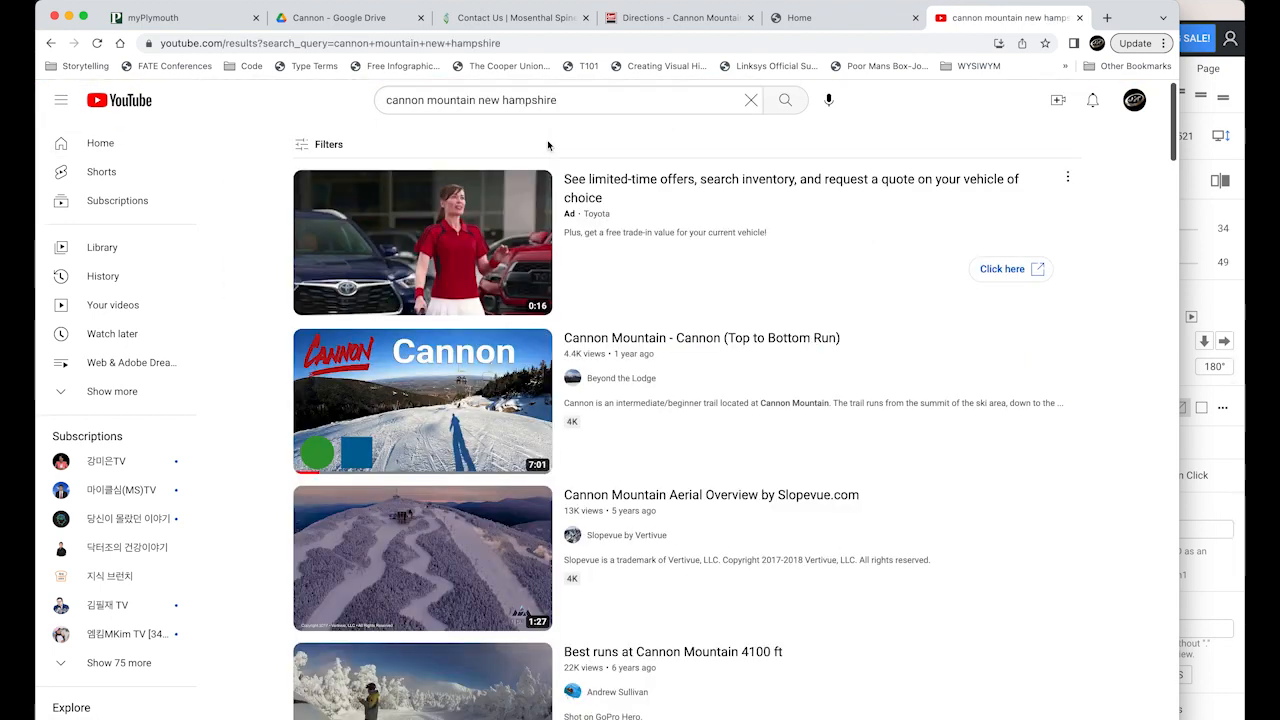
Step: Open the "Cannon Mountain - Cannon (Top to Bottom Run)" video and copy its web address
mouse_move(460, 397)
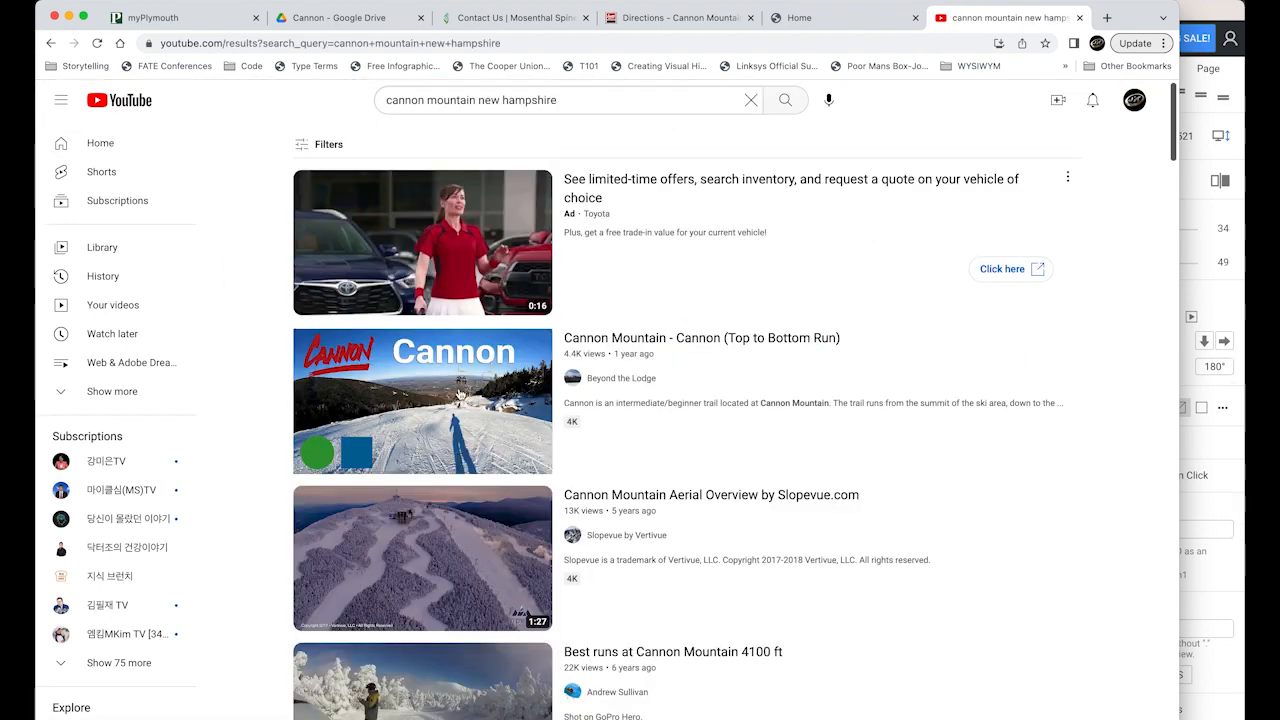
left_click(460, 397)
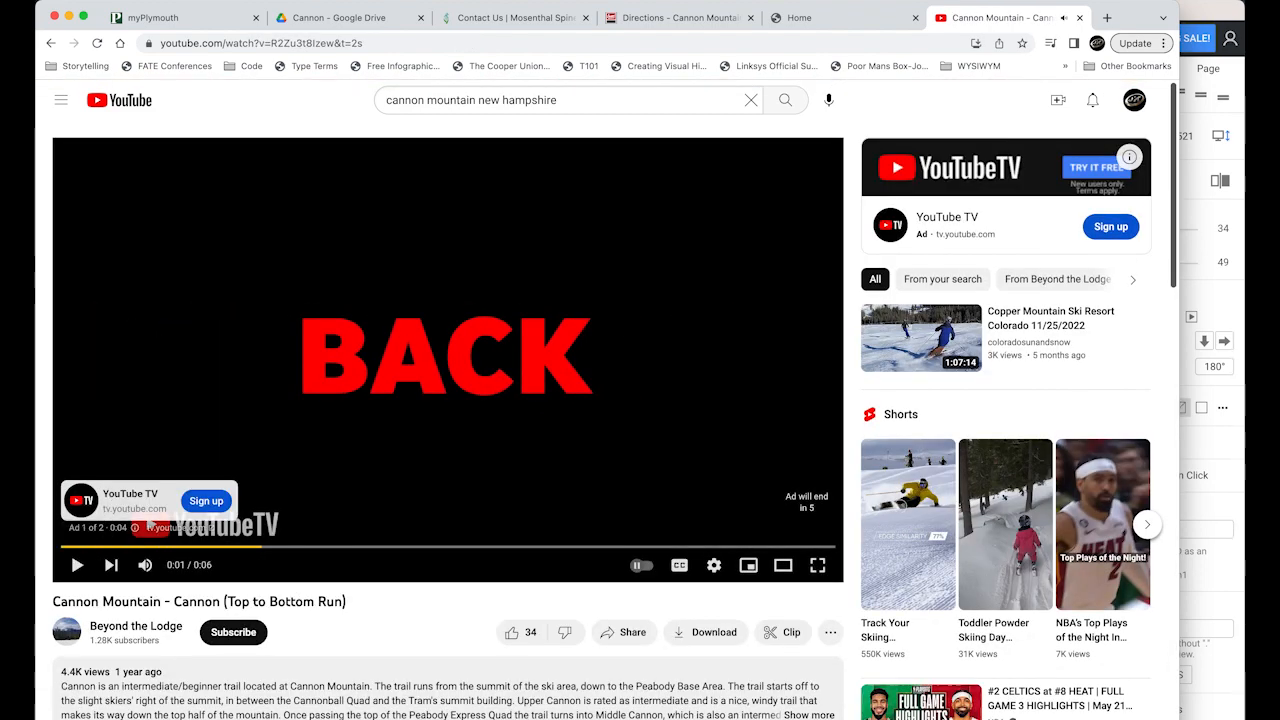
left_click(359, 45)
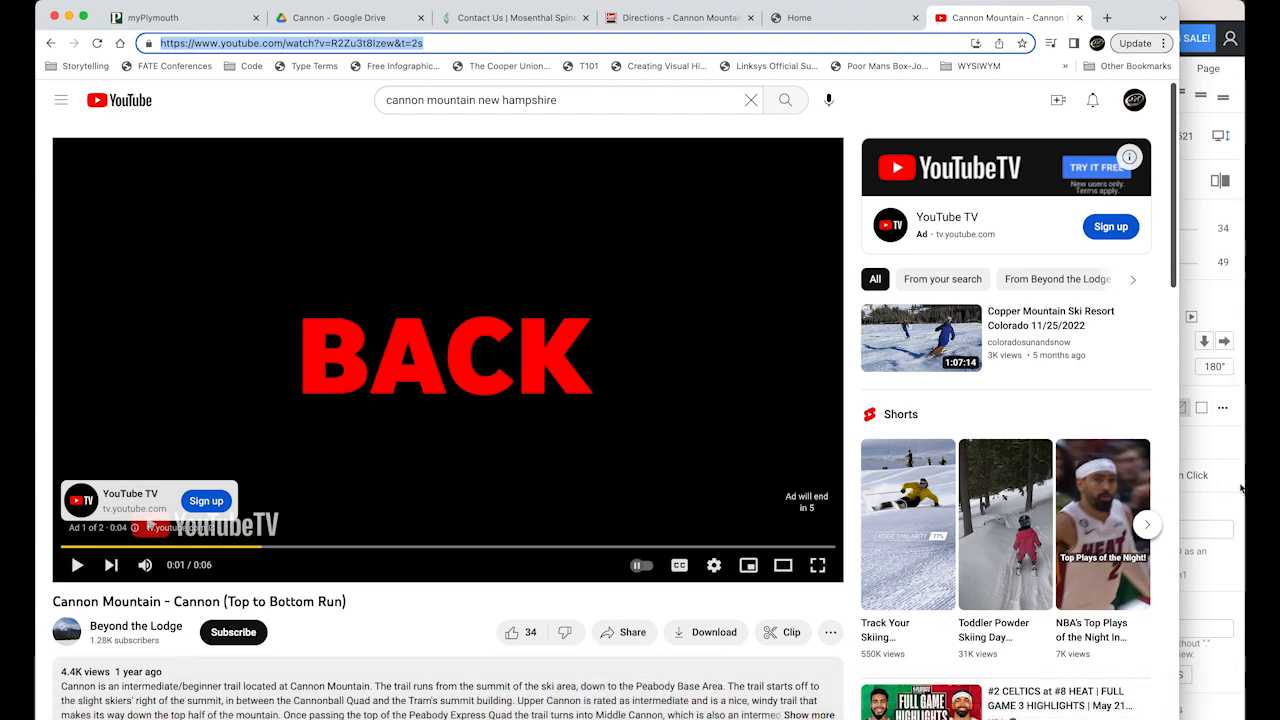
Step: Switch back to Nicepage and replace the URL of the first video in the Video Gallery grid with the copied YouTube address
left_click(1232, 492)
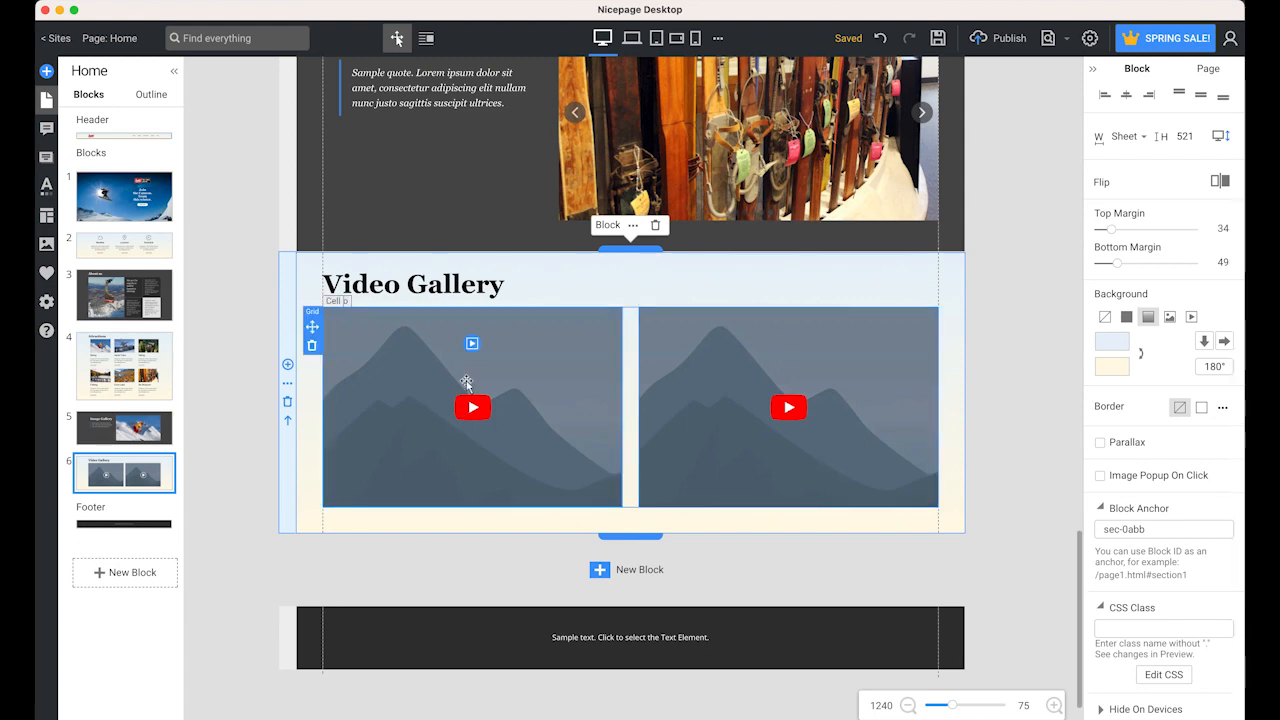
left_click(436, 375)
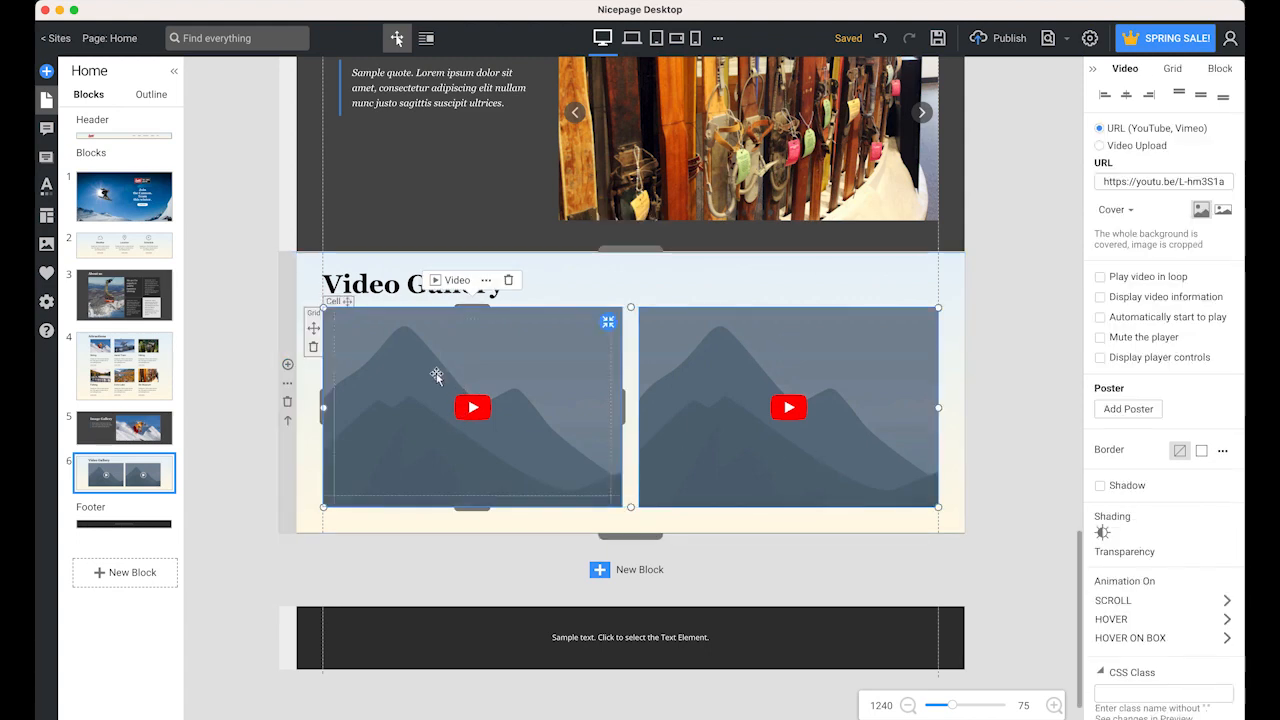
left_click(453, 281)
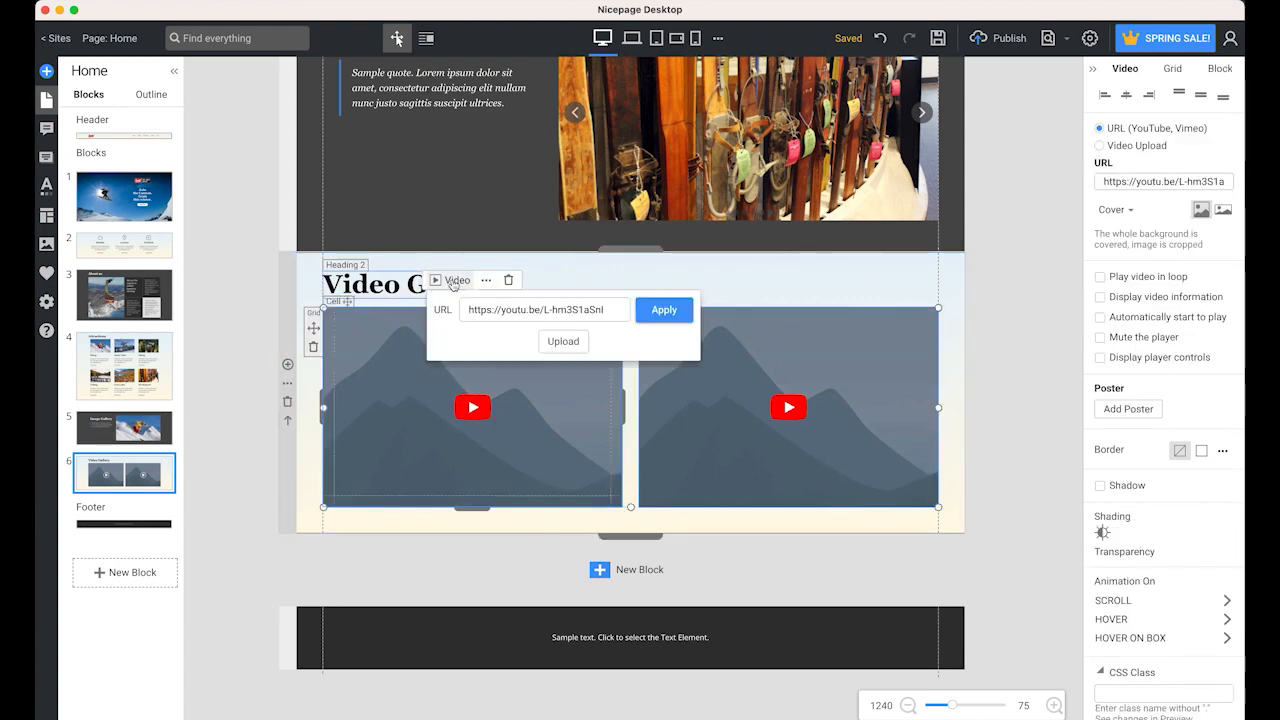
triple_click(509, 309)
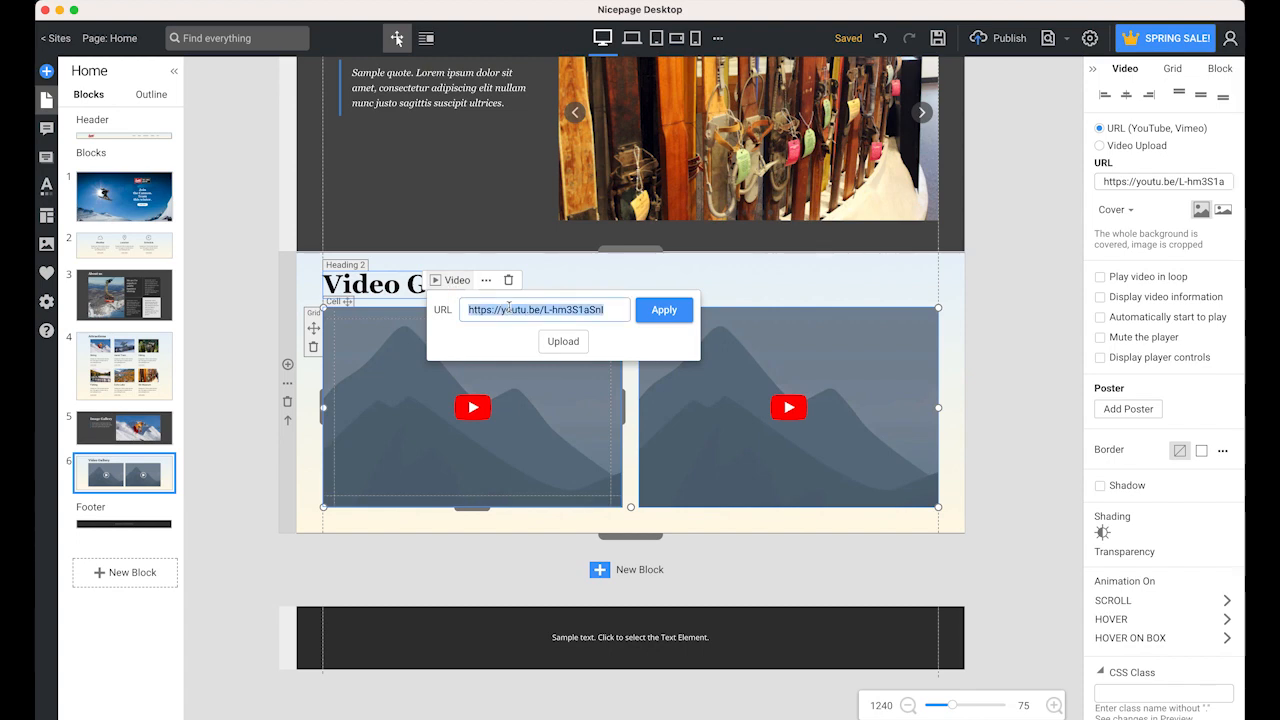
key("super+v")
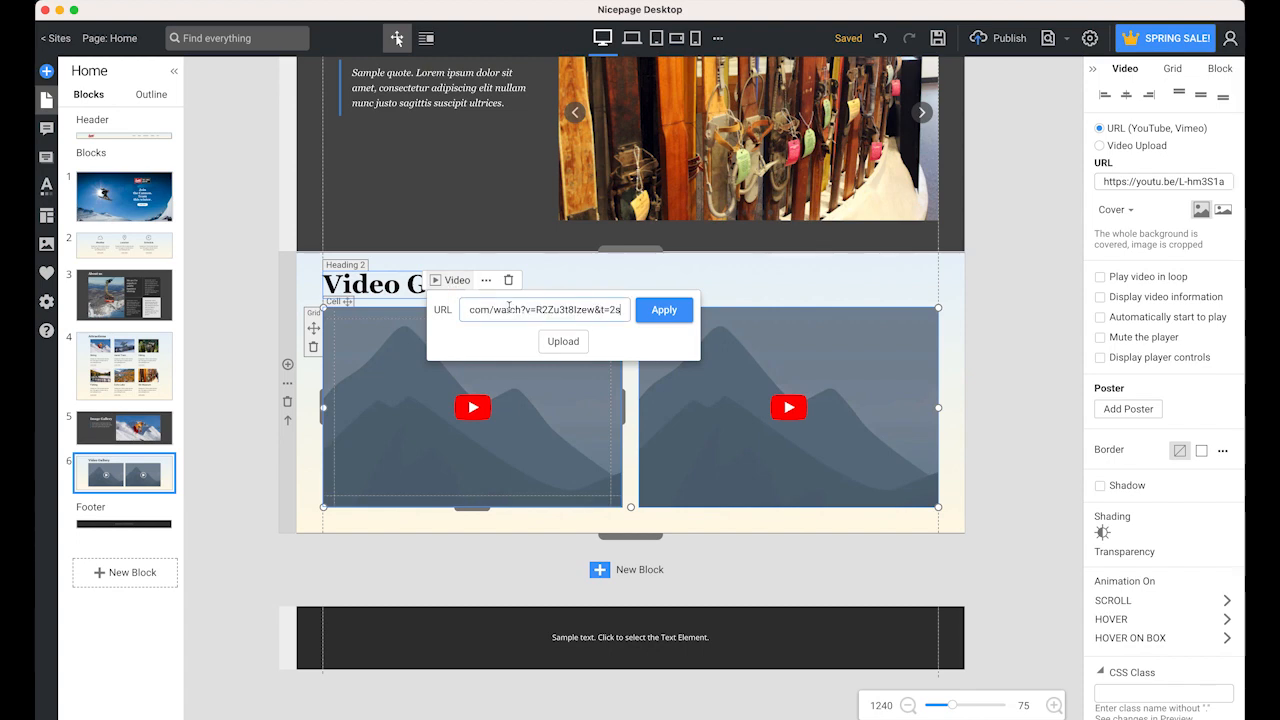
left_click(663, 309)
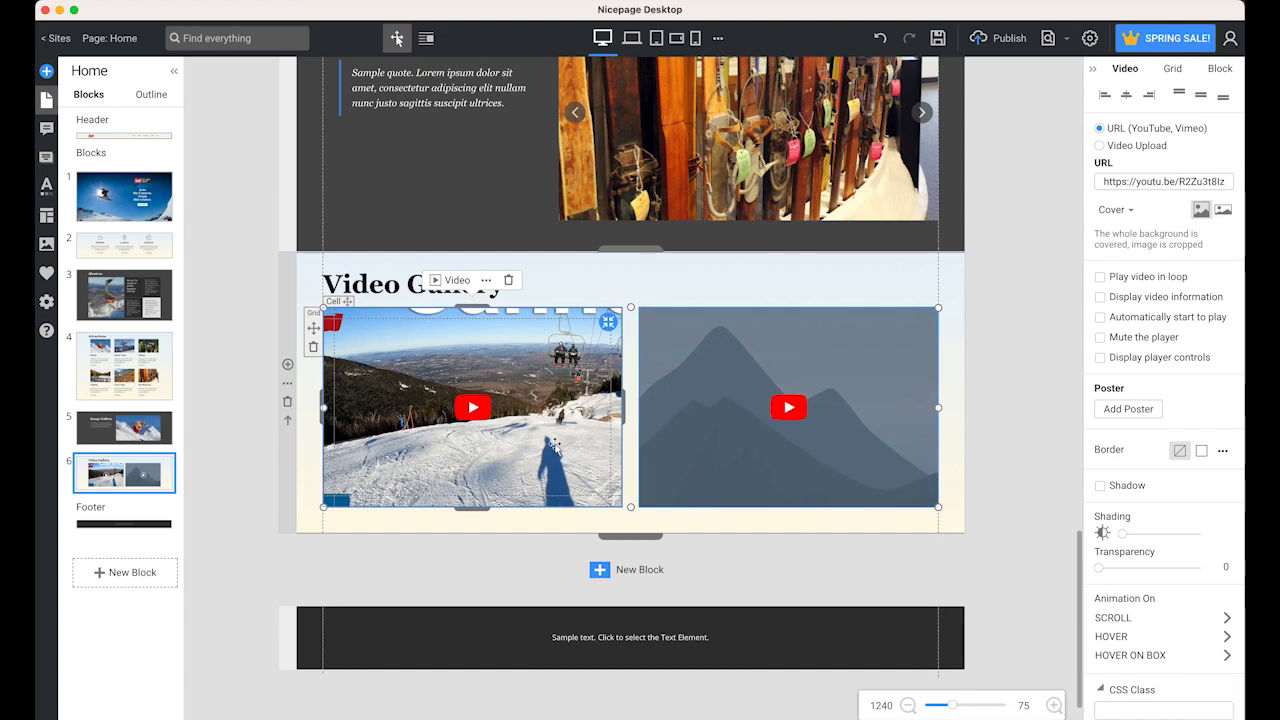
Step: Set the first video's display to Contain In Background and enable its player controls
left_click(1131, 214)
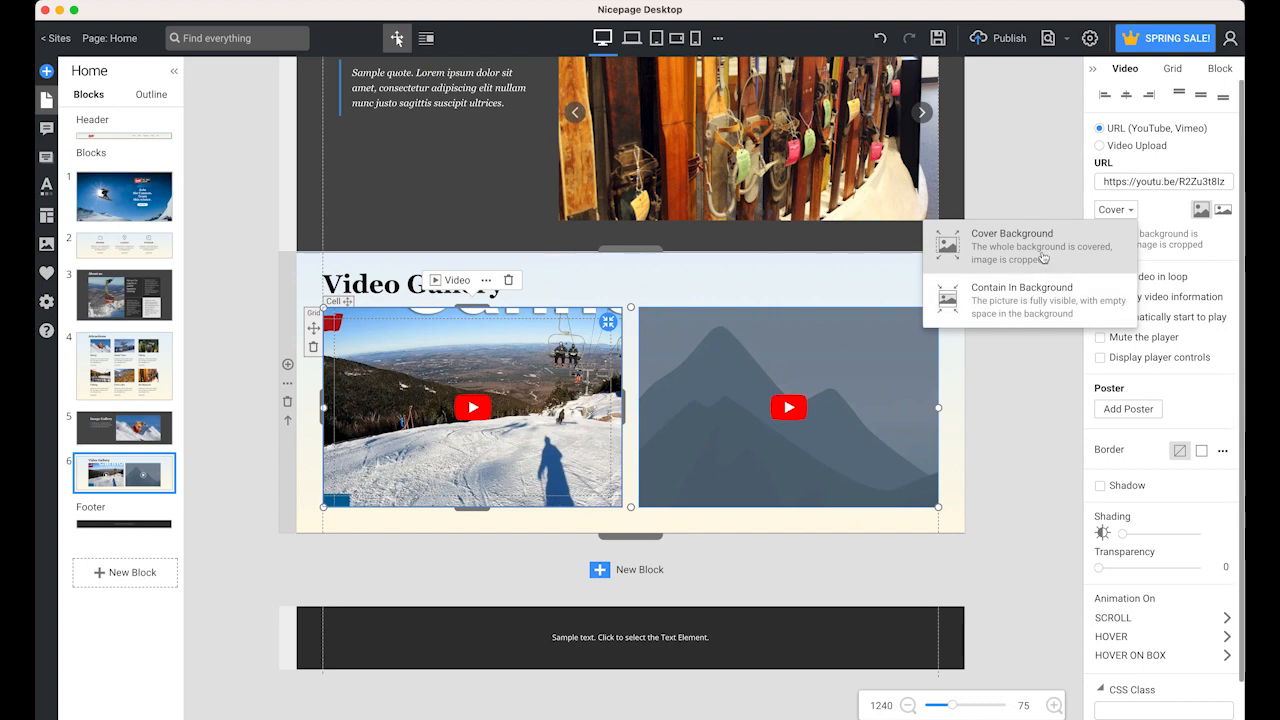
left_click(1034, 296)
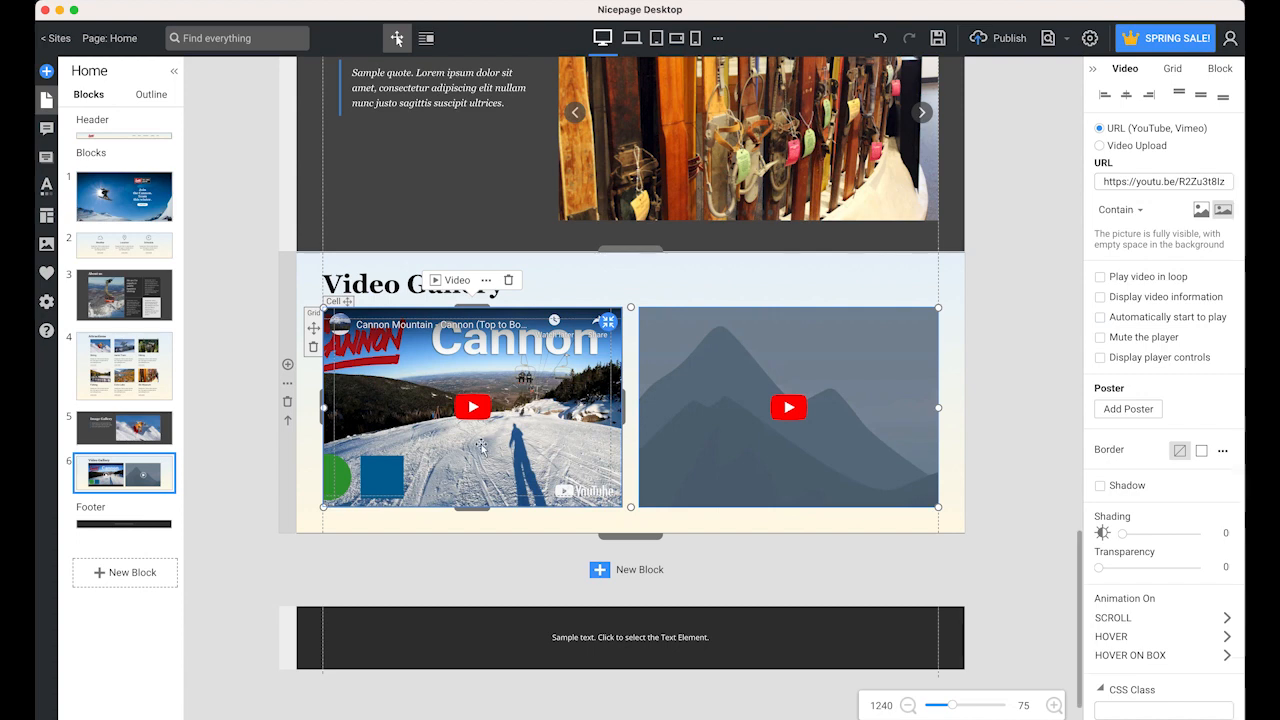
left_click(1100, 360)
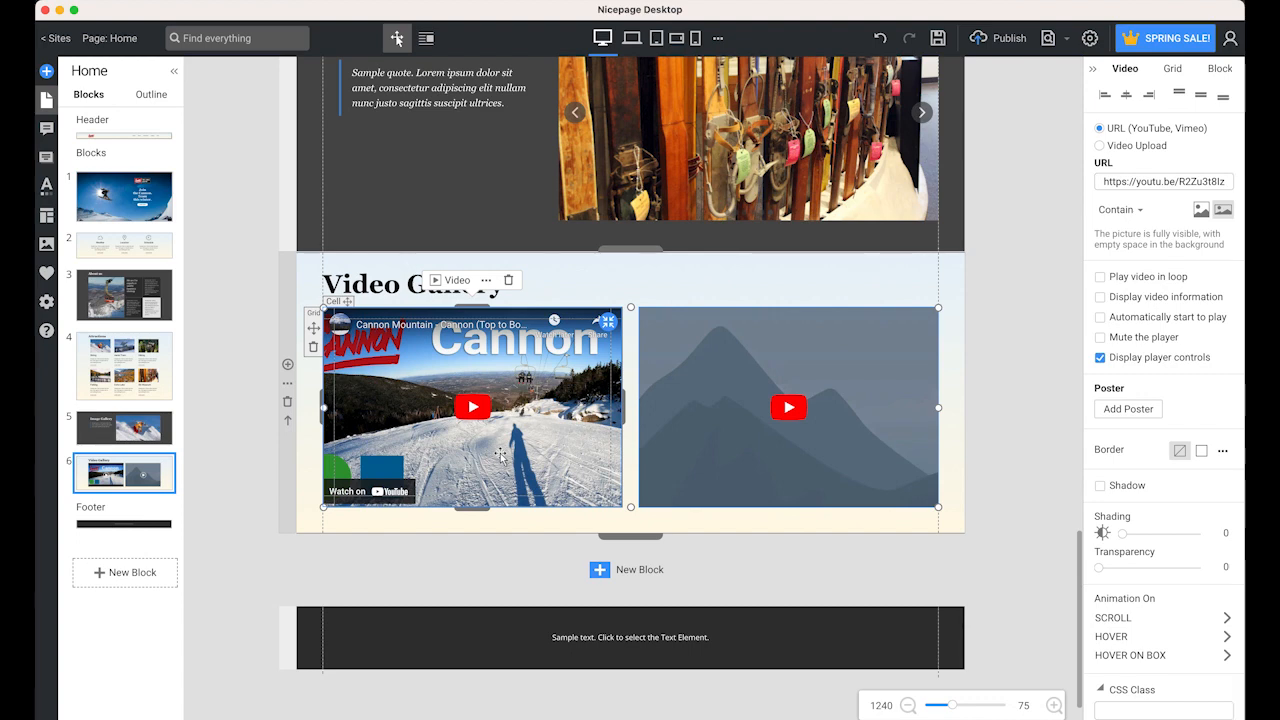
Step: Switch to Chrome, open the "Cannon Mountain - Top to Bottom - Indy Pass - 1080P" video from the search results, pause it and copy its address
left_click(720, 374)
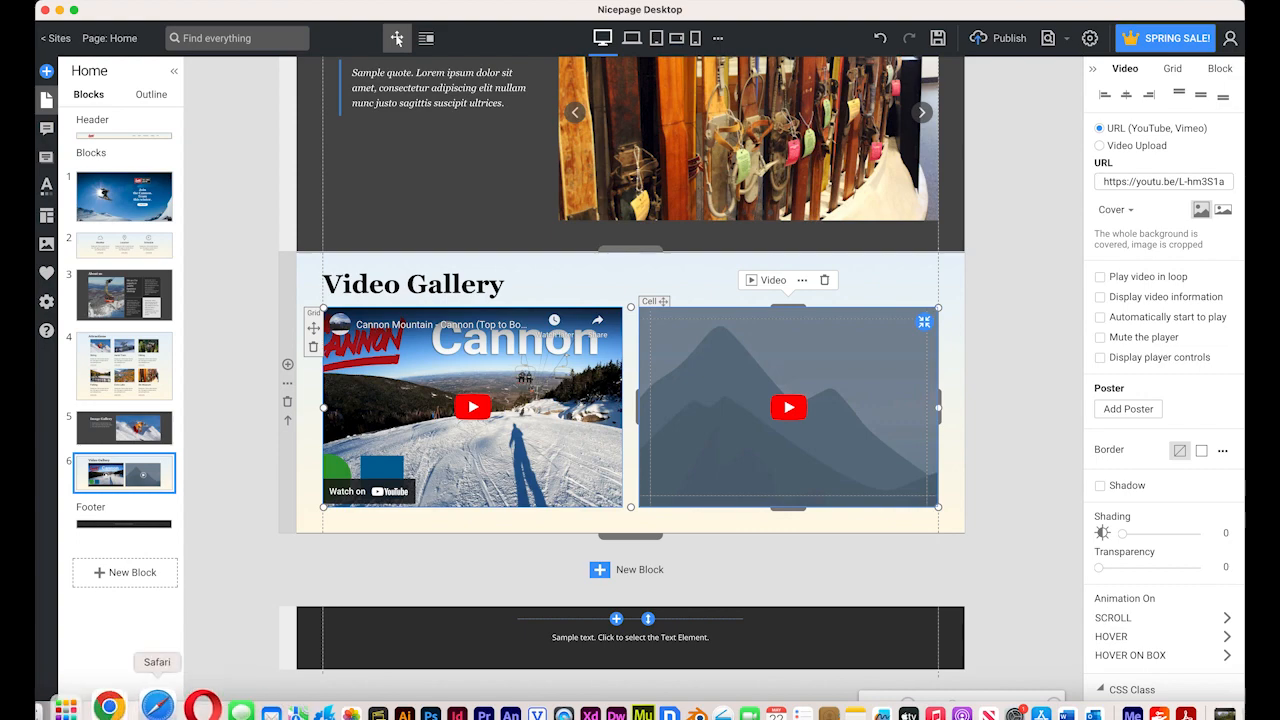
left_click(120, 697)
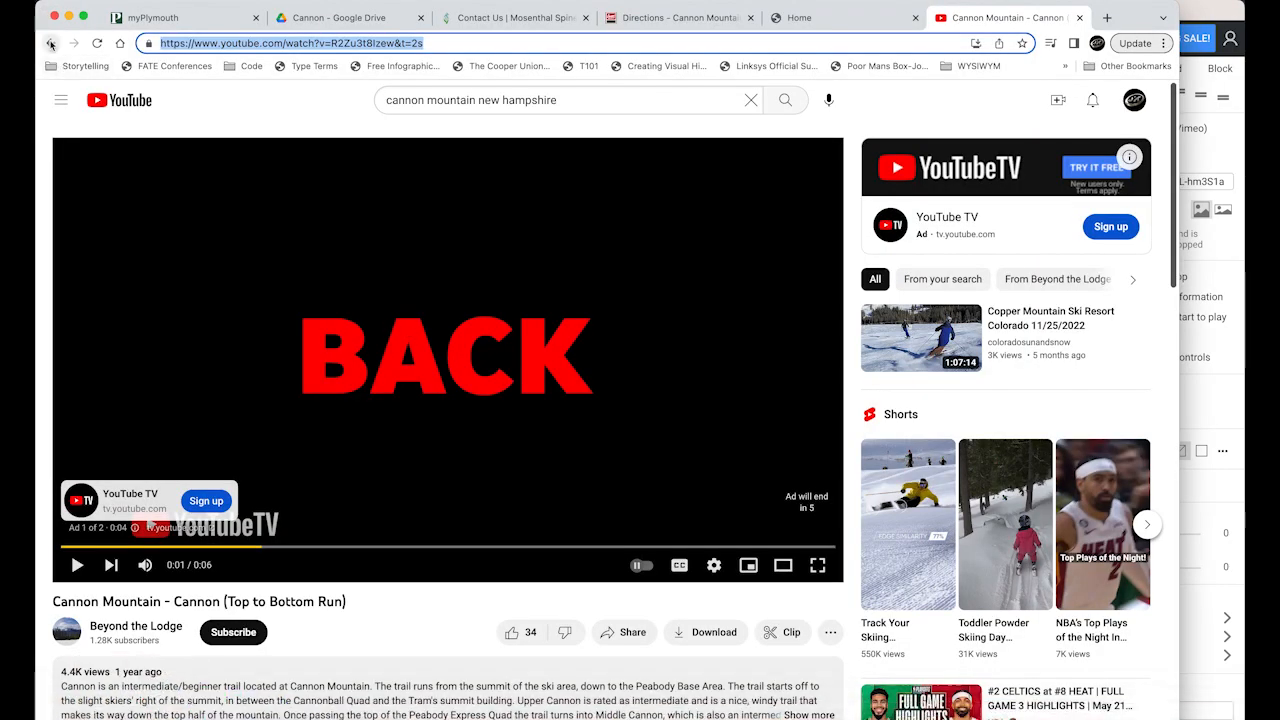
left_click(51, 43)
scroll(477, 325, "down", 5)
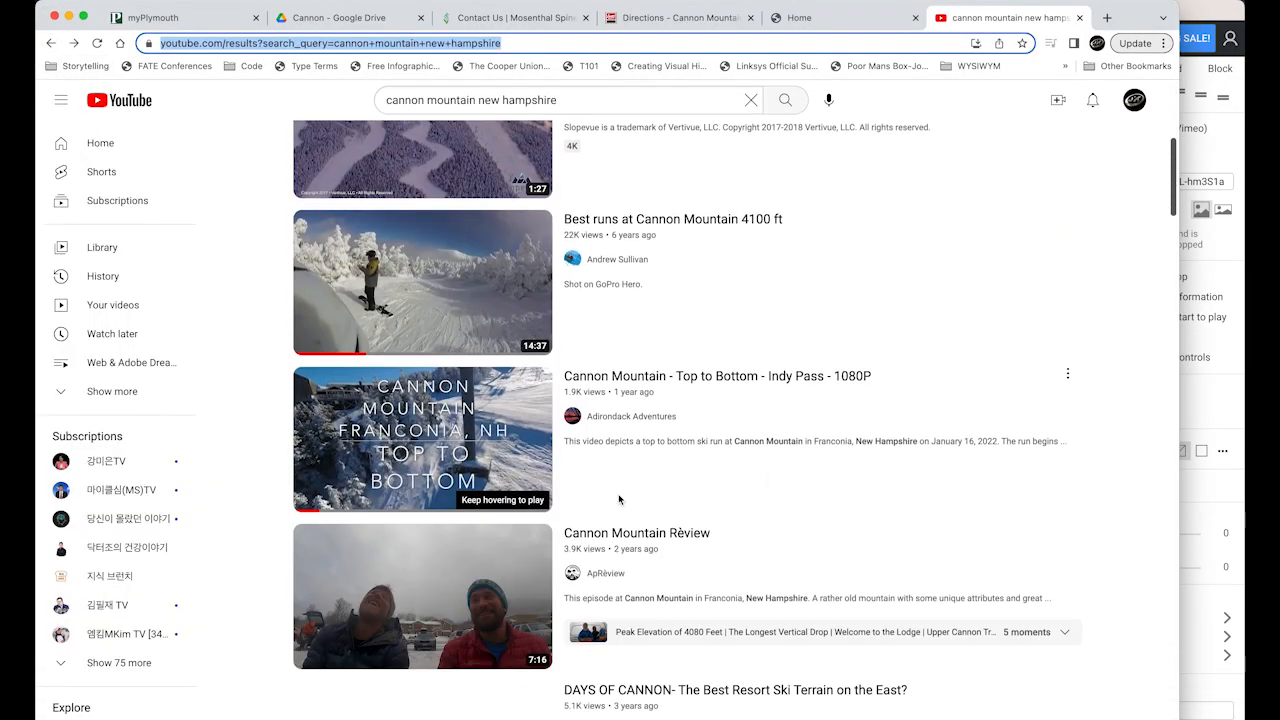
left_click(470, 412)
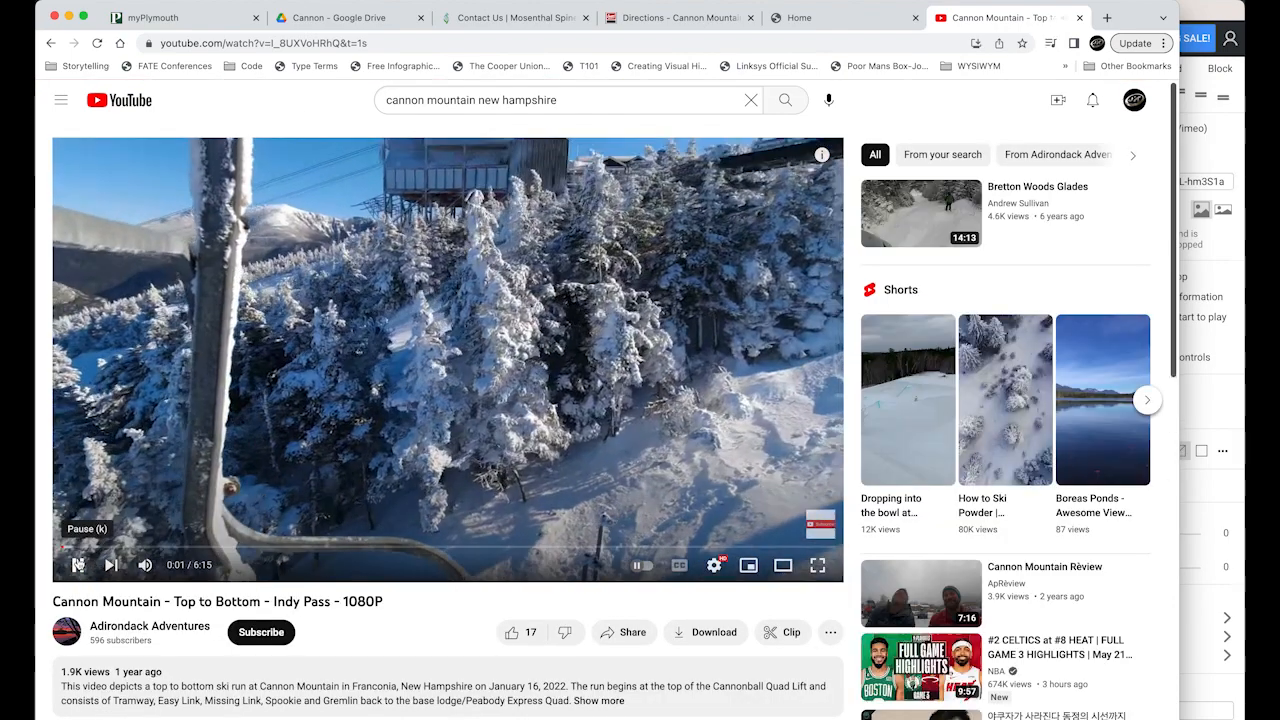
left_click(77, 566)
left_click(407, 42)
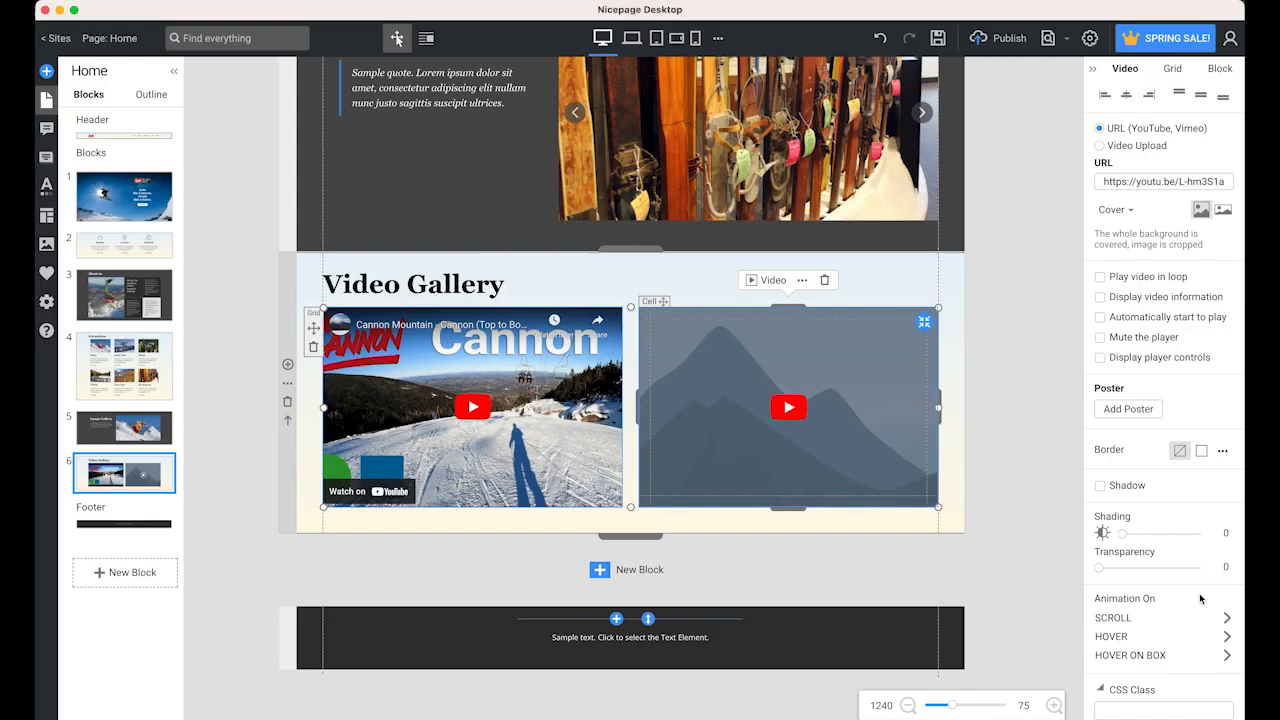
Step: Return to Nicepage and replace the second gallery video's URL with the copied YouTube address
left_click(1205, 617)
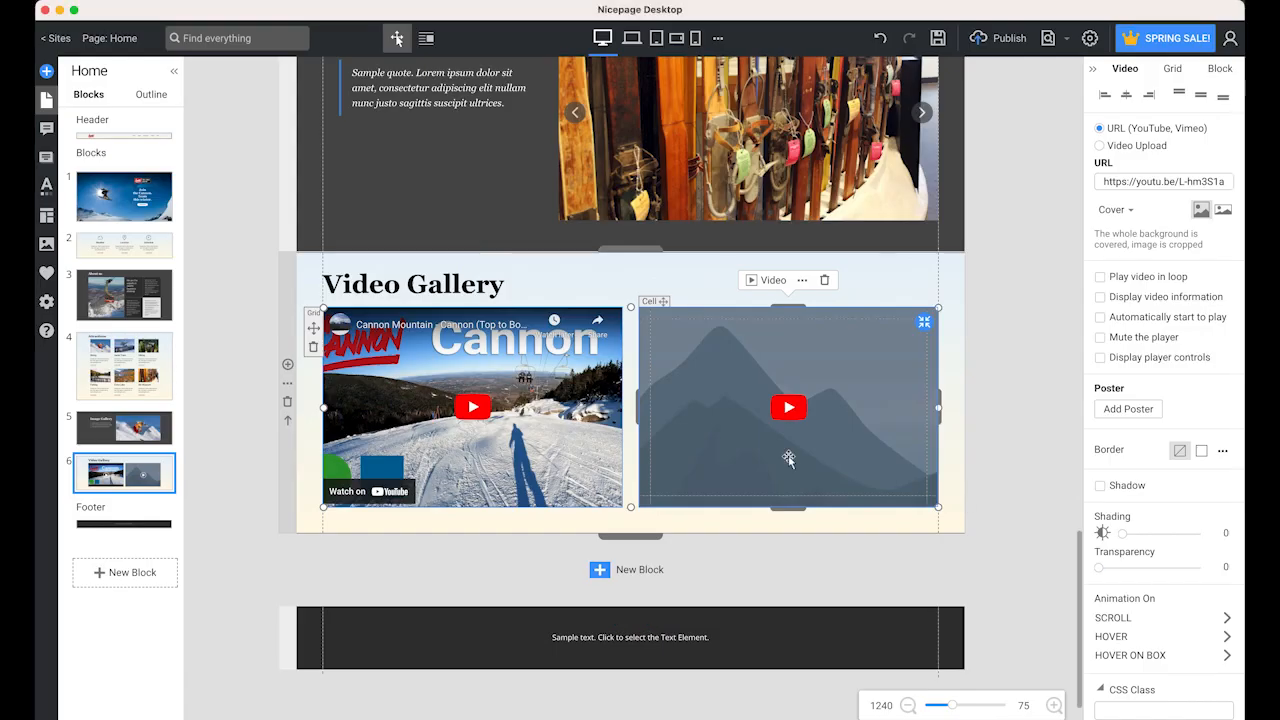
left_click(772, 280)
left_click(842, 310)
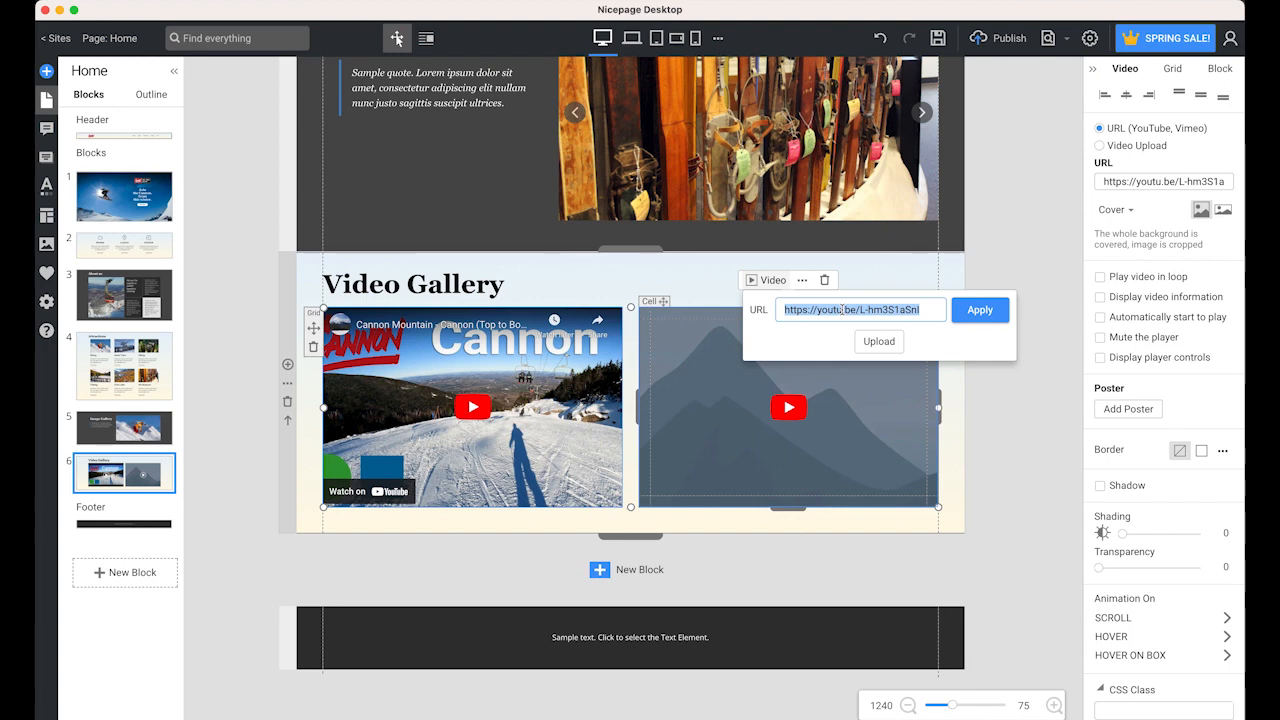
key("super+v")
left_click(980, 313)
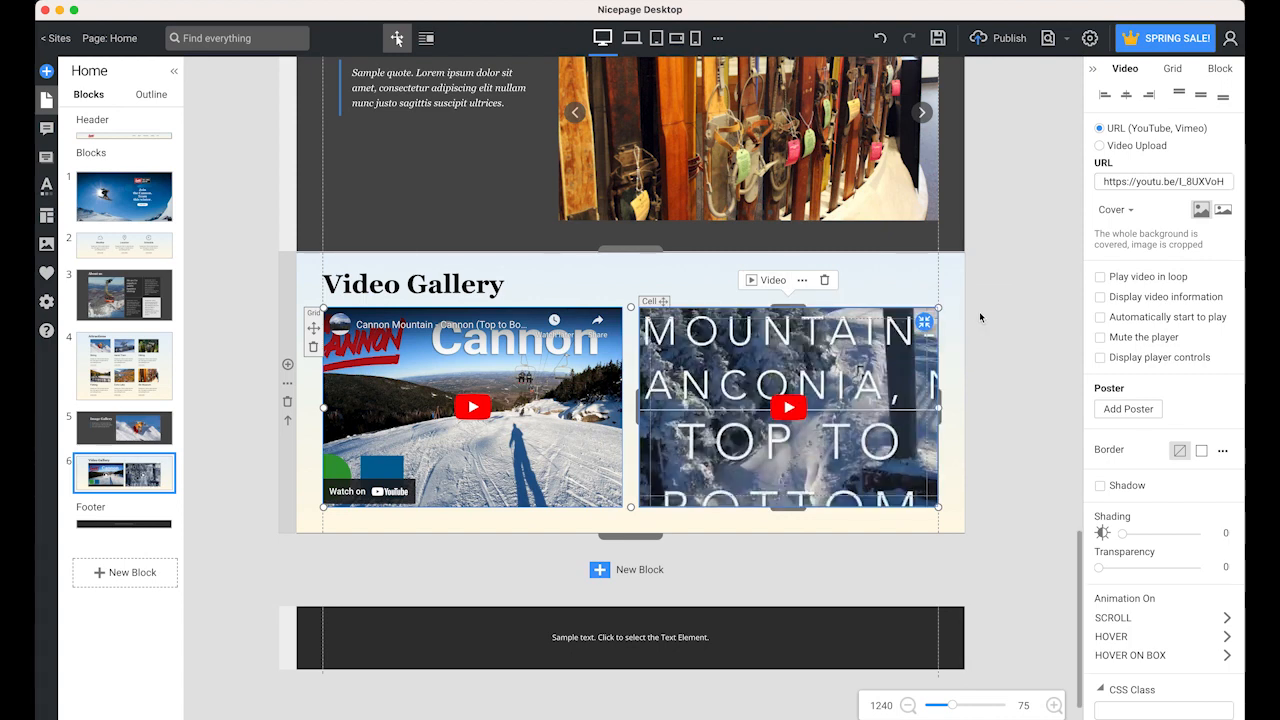
Step: Set the second video to Contain In Background and enable its player controls
left_click(1130, 212)
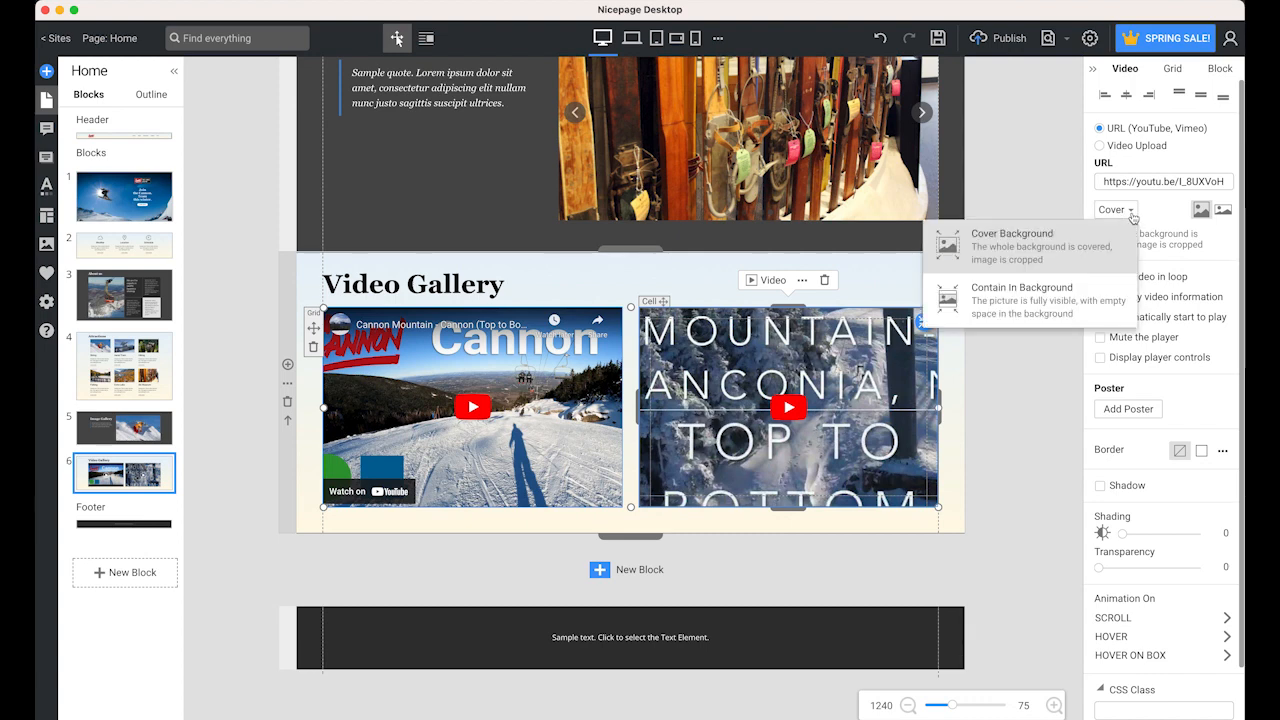
left_click(1050, 296)
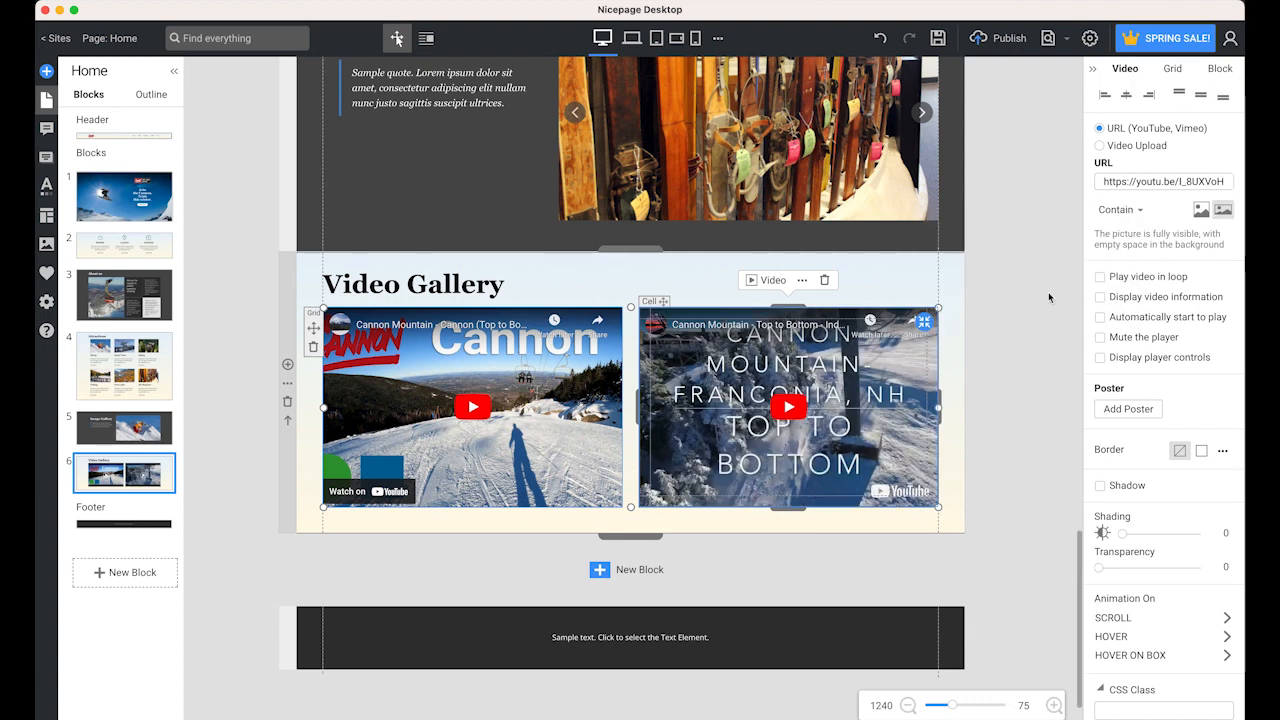
left_click(1101, 359)
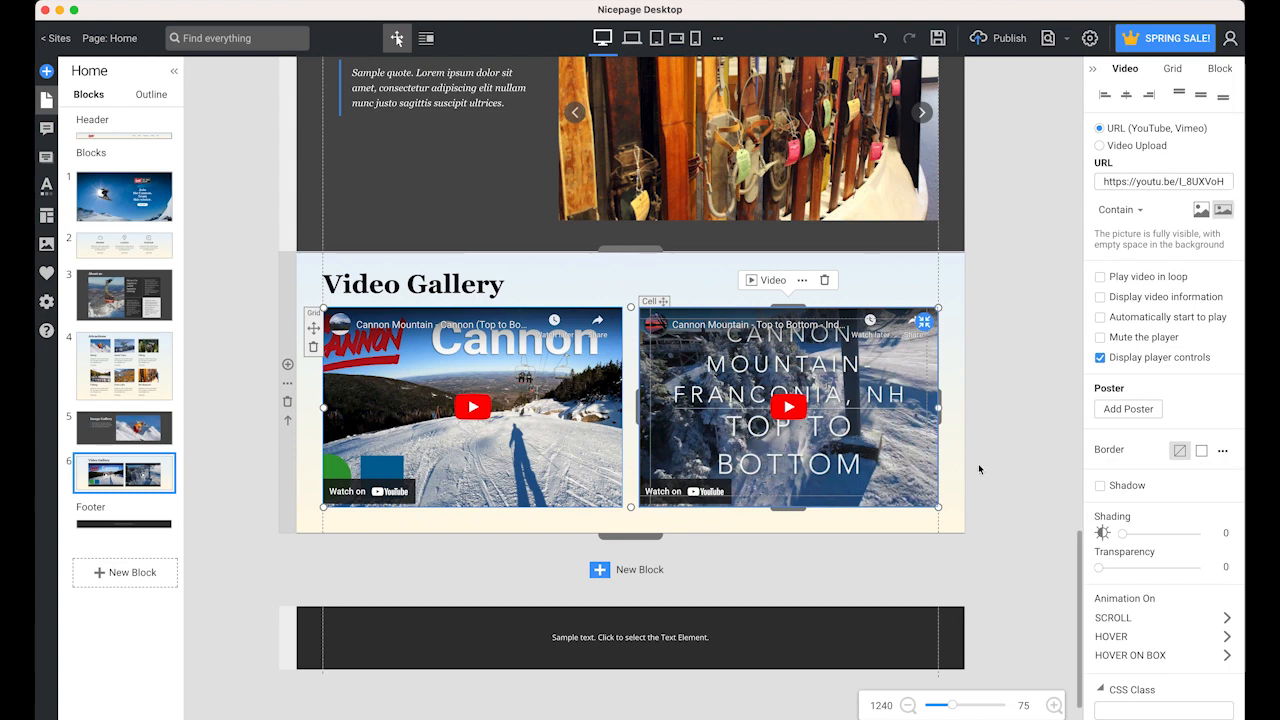
Step: Add a new Google Maps block below the Video Gallery, using the gray design with contact text beside a map
scroll(983, 461, "up", 3)
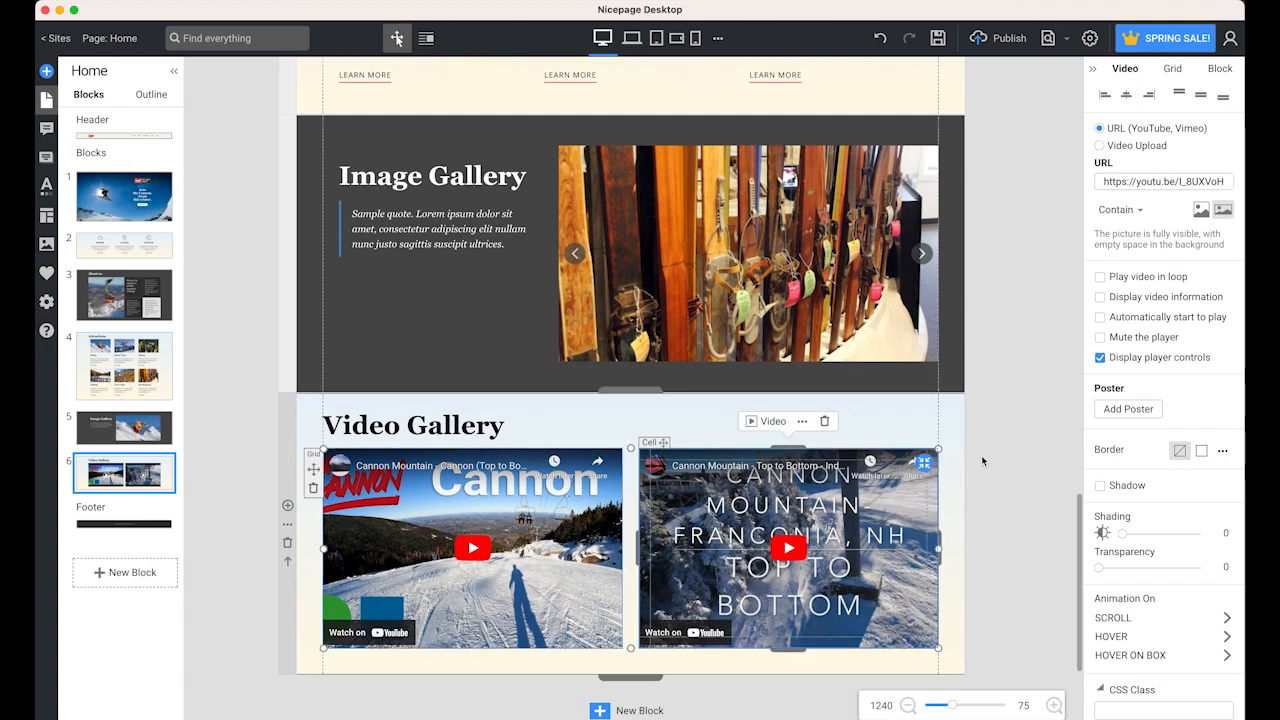
scroll(981, 455, "down", 5)
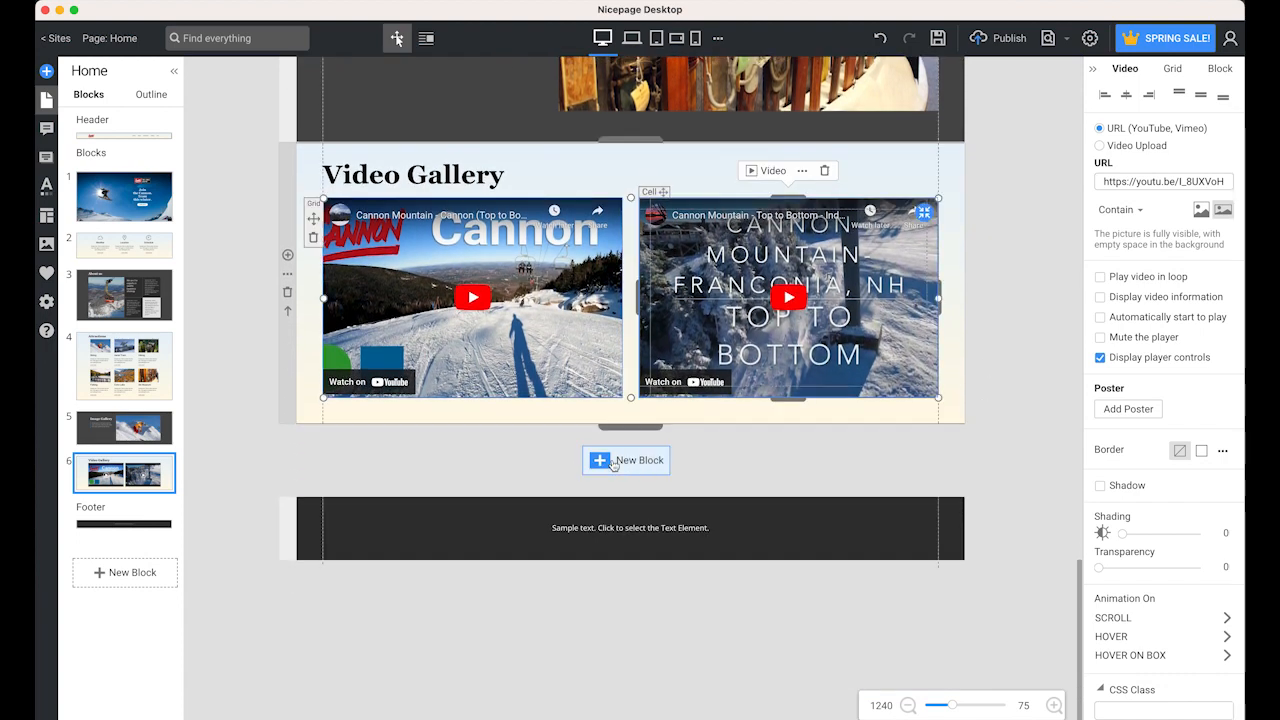
left_click(606, 462)
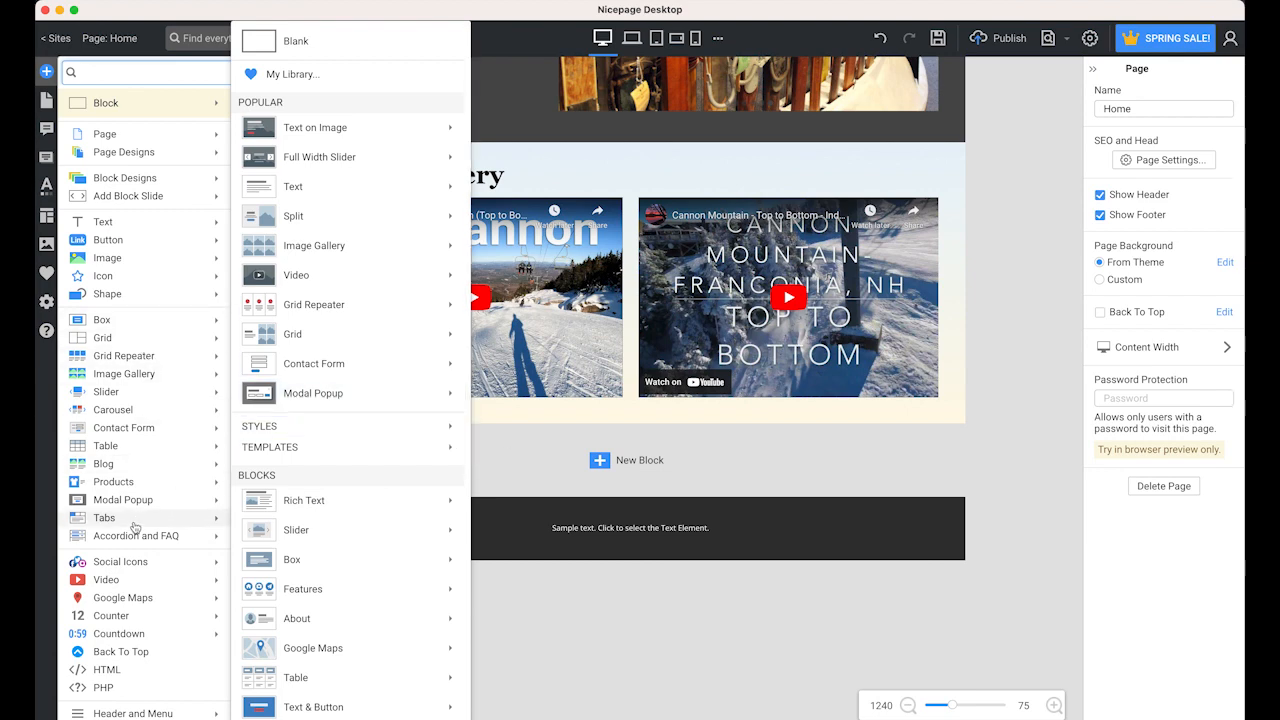
mouse_move(134, 598)
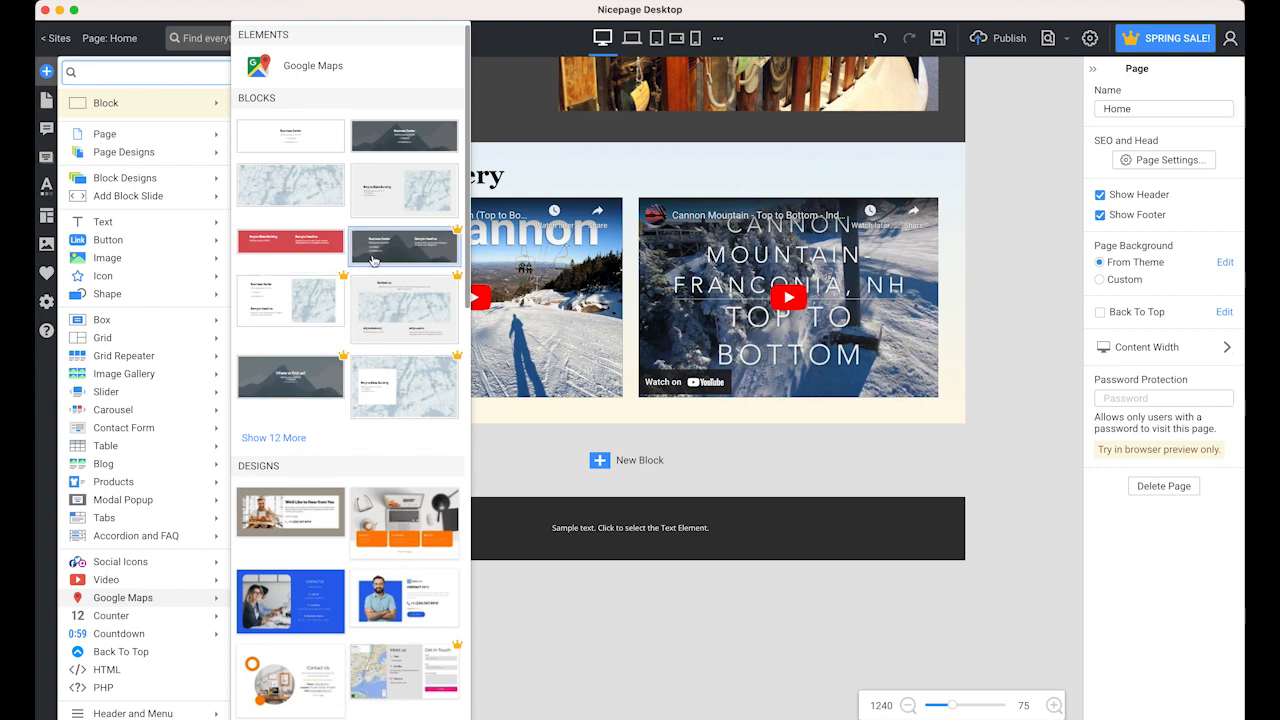
left_click(418, 206)
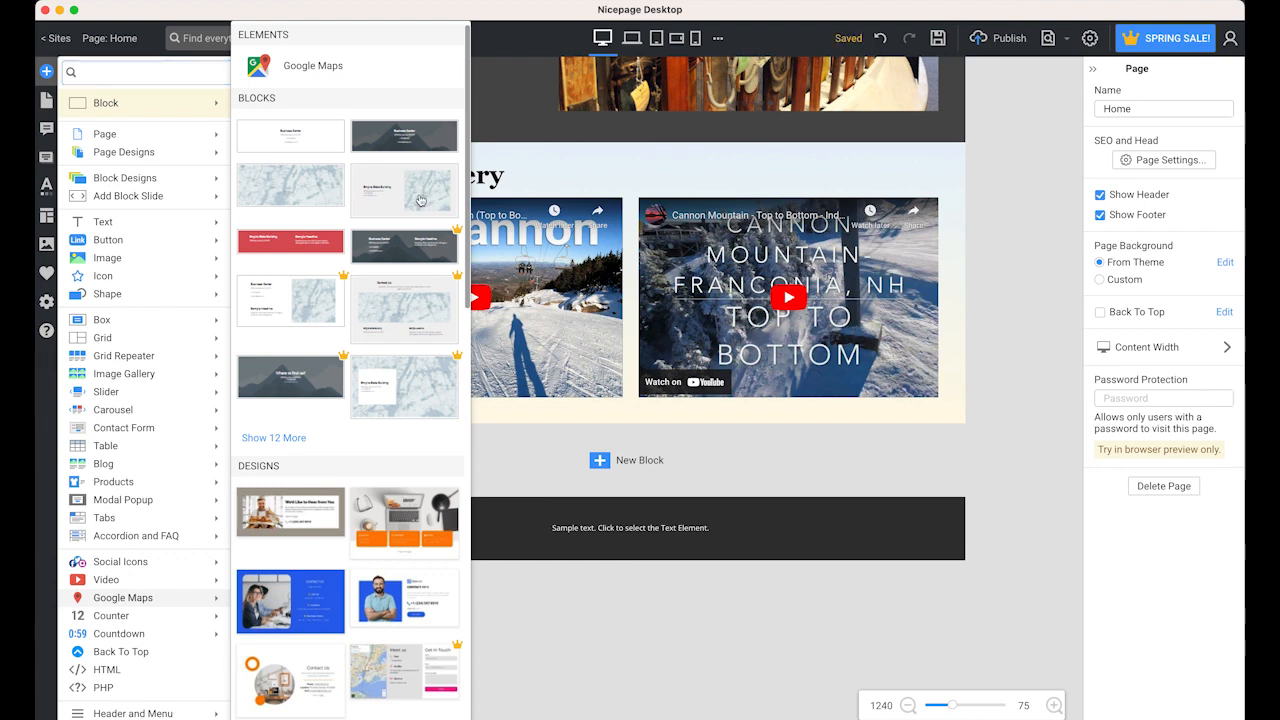
left_click(389, 200)
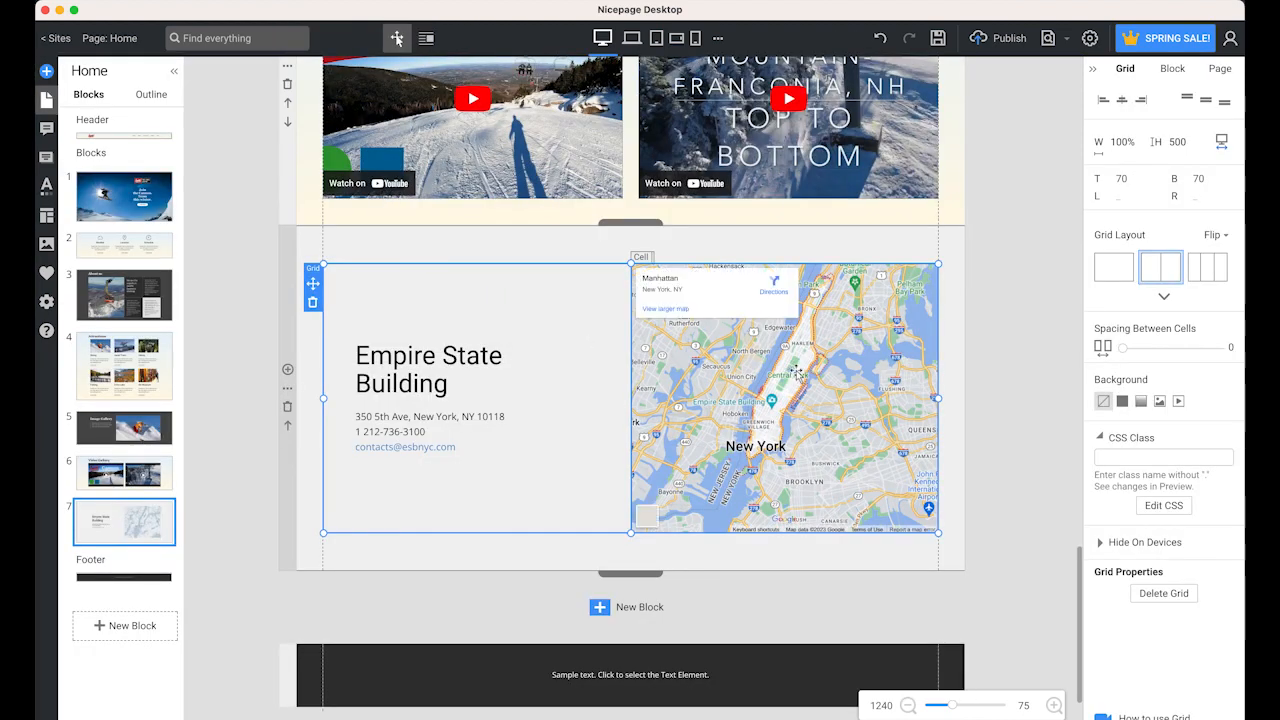
Step: Replace the map's address with "Cannon Mountain NH"
left_click(828, 372)
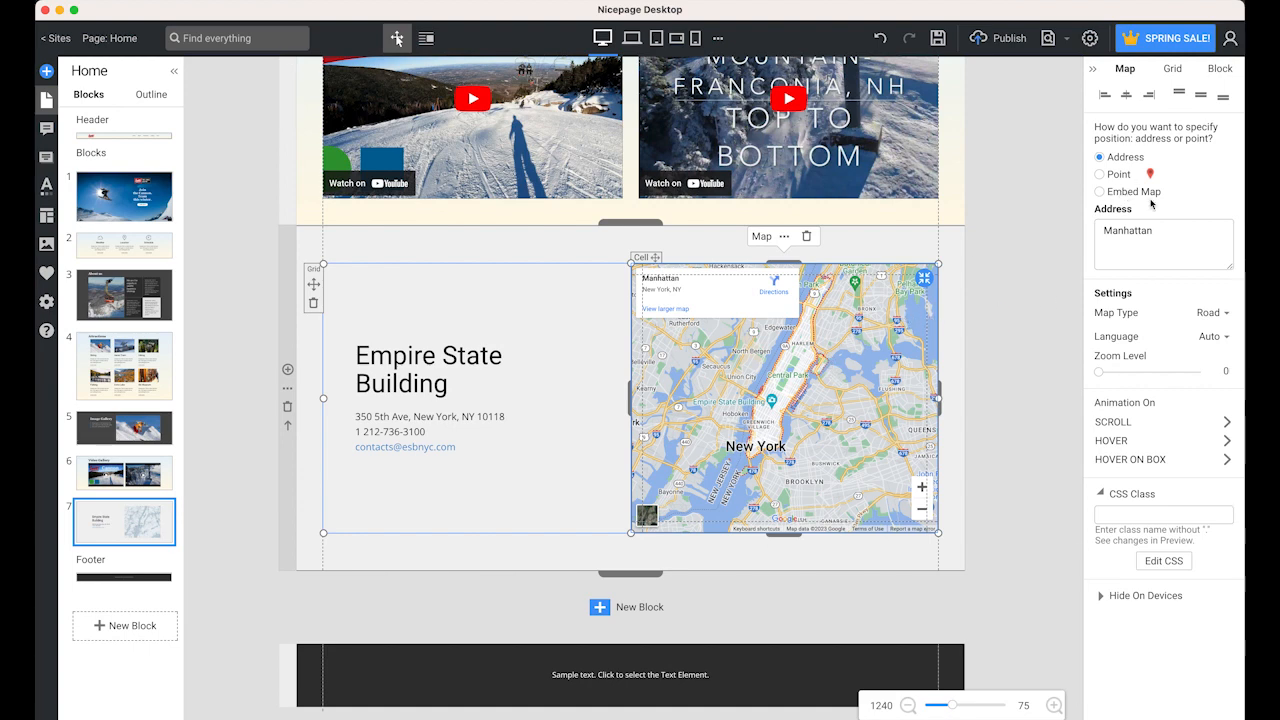
left_click_drag(1161, 230, 1079, 238)
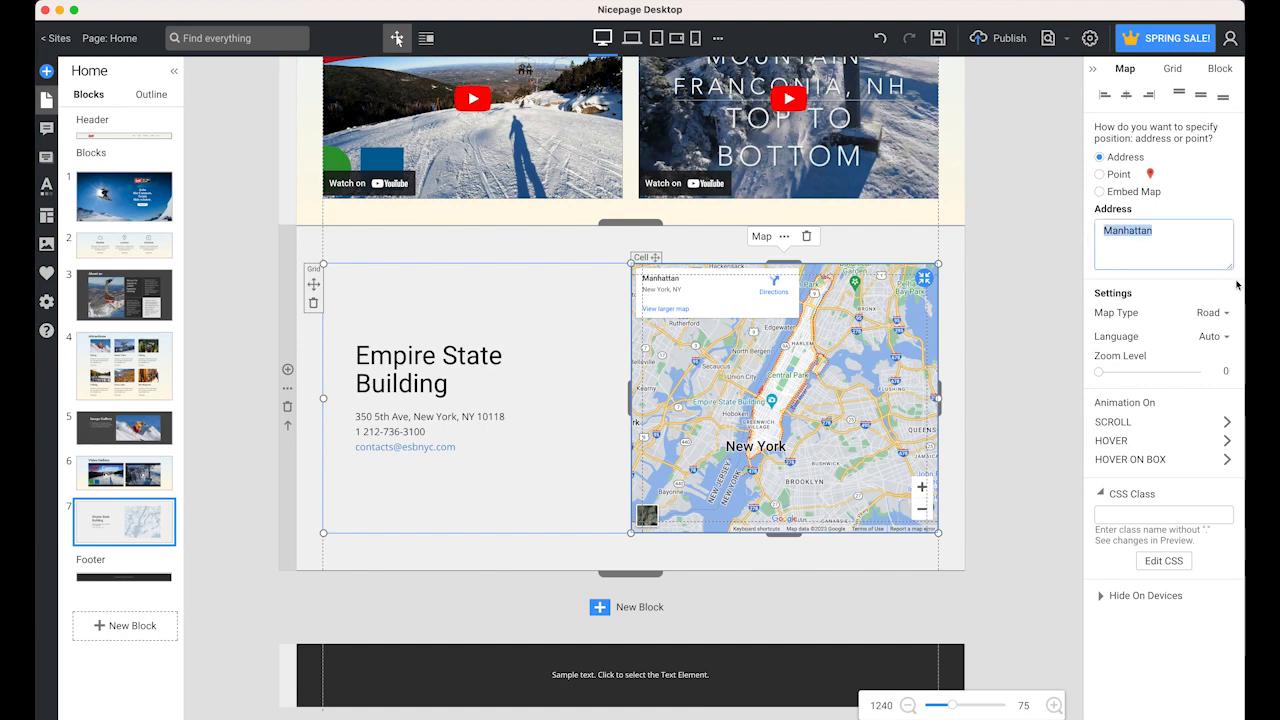
type("Cannon Mountain NH")
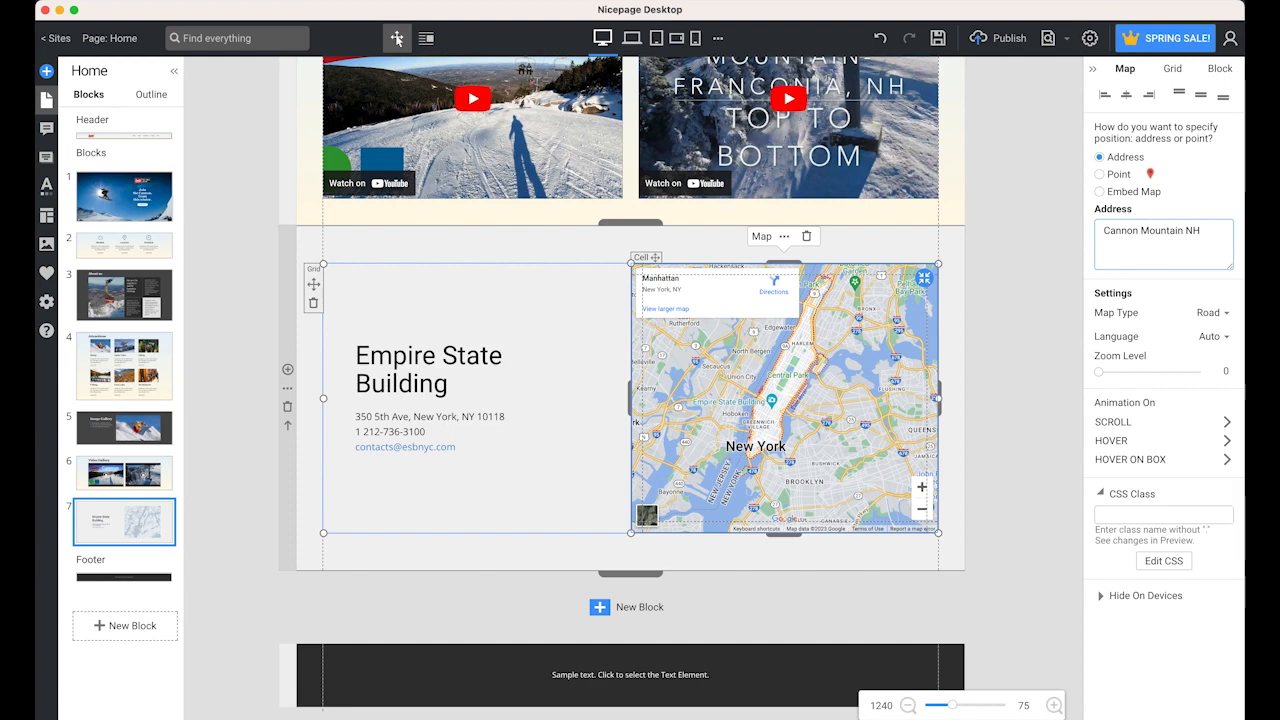
left_click(1229, 294)
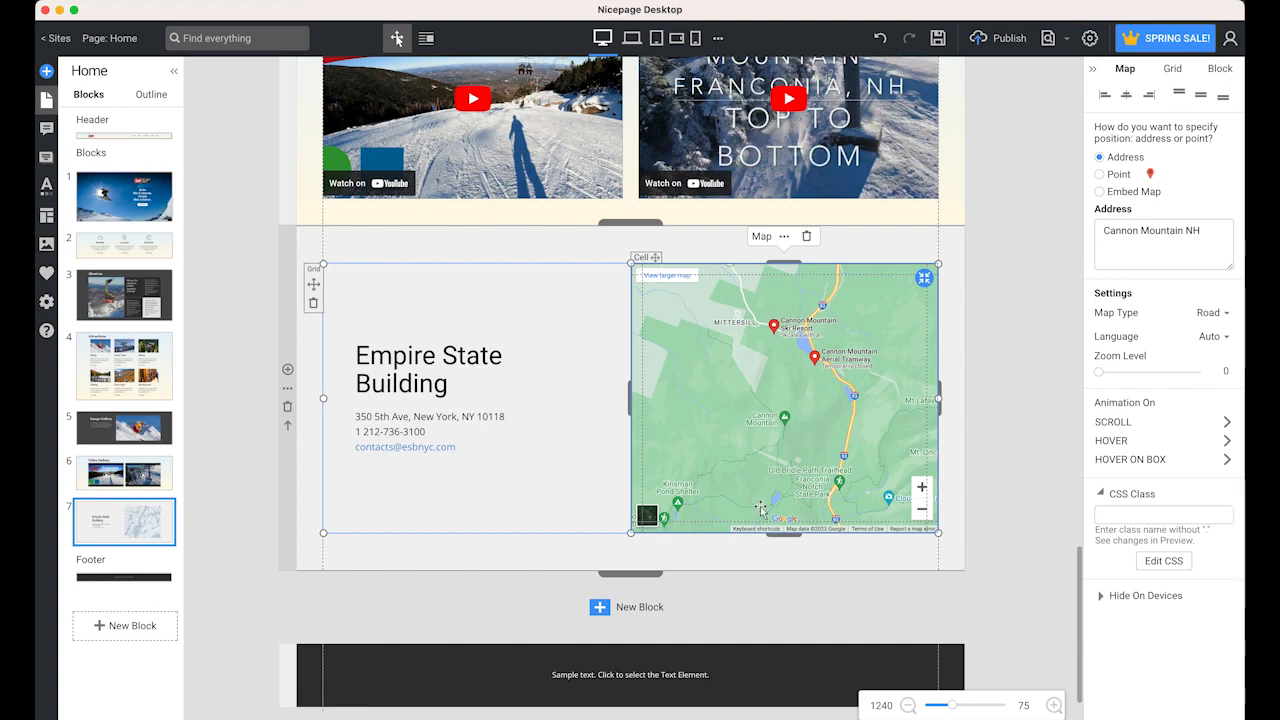
Step: Replace the map block's heading with "Visit Us"
left_click(366, 358)
left_click(366, 358)
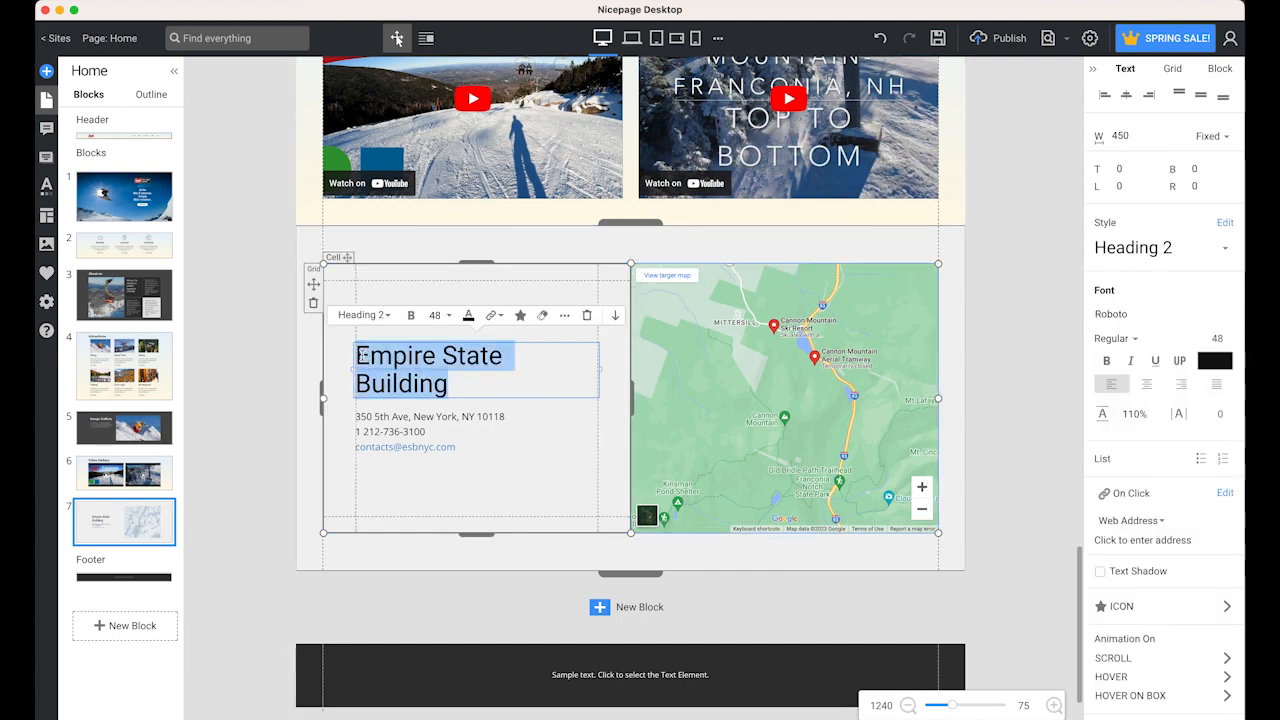
type("Vi")
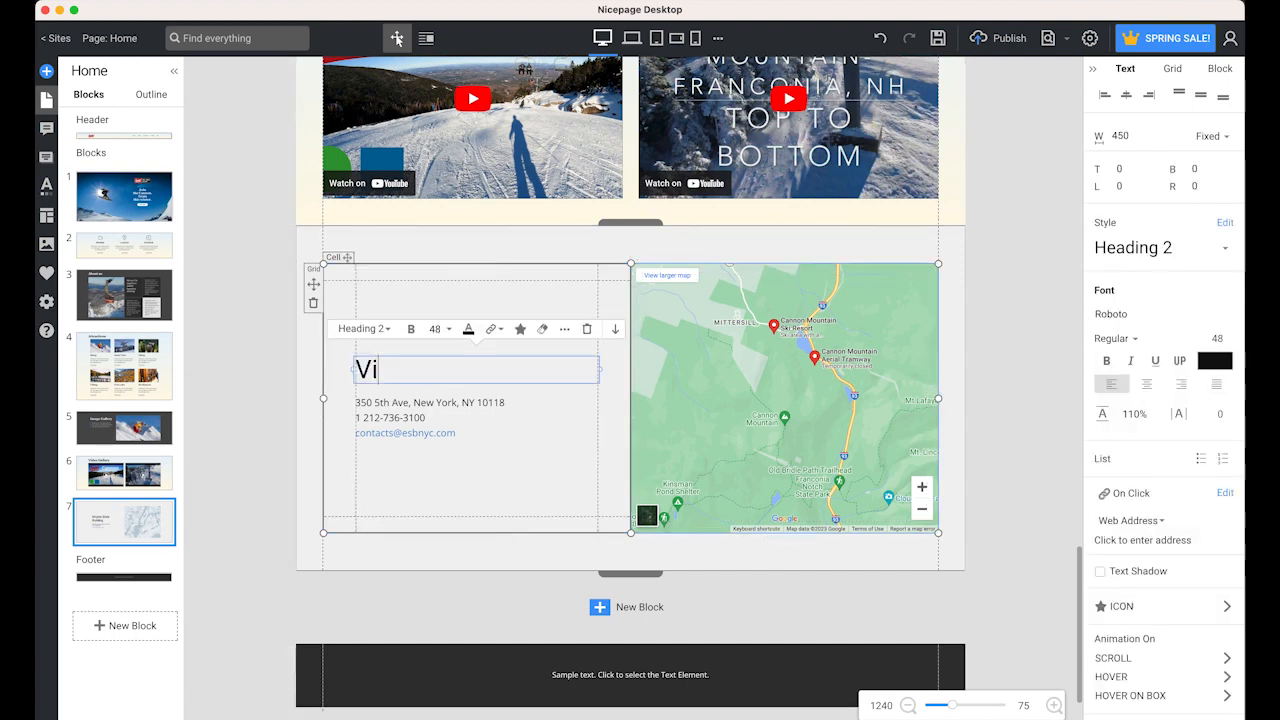
type("sit Us")
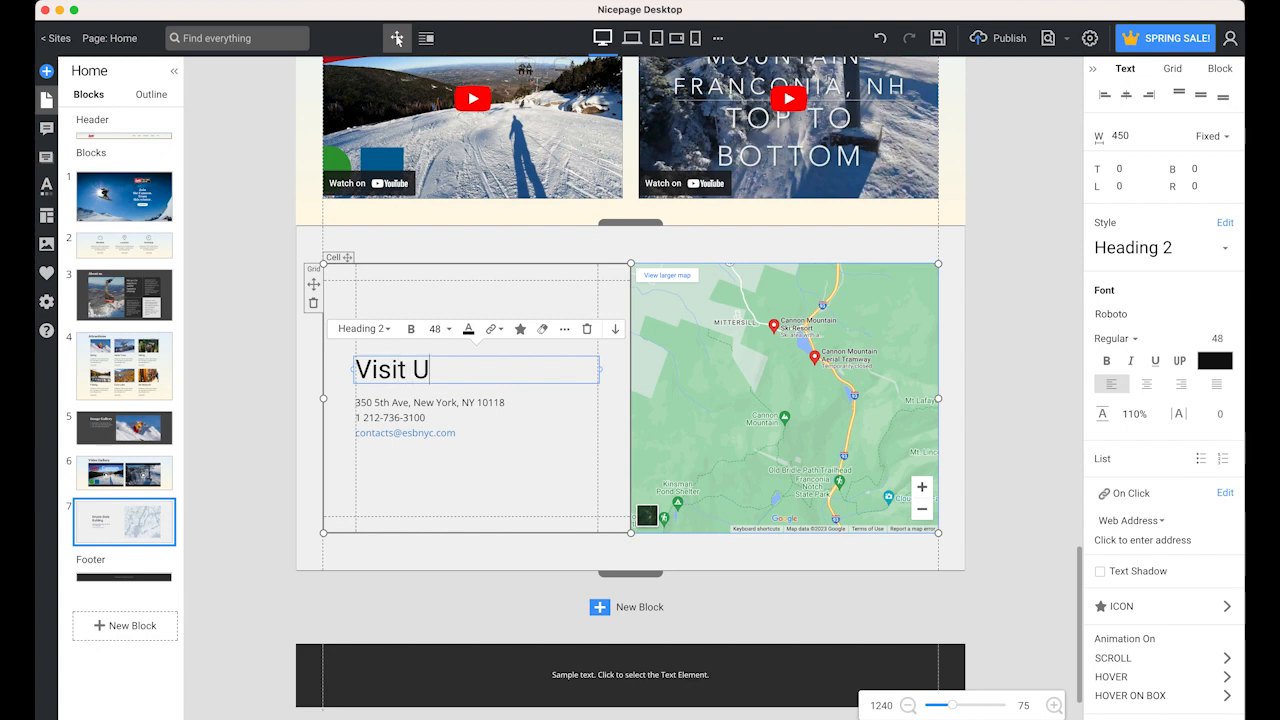
Step: Set the "Visit Us" heading in bold Georgia and move it to the top edge of its cell
triple_click(436, 370)
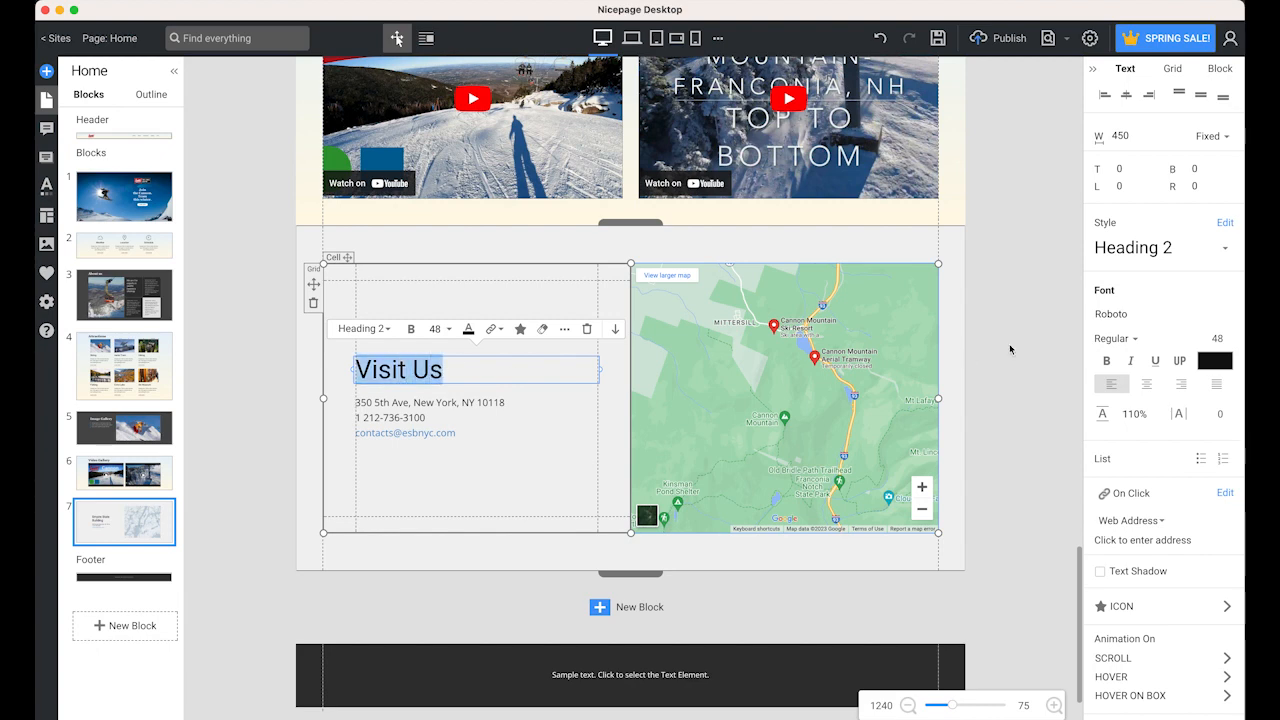
left_click(1233, 316)
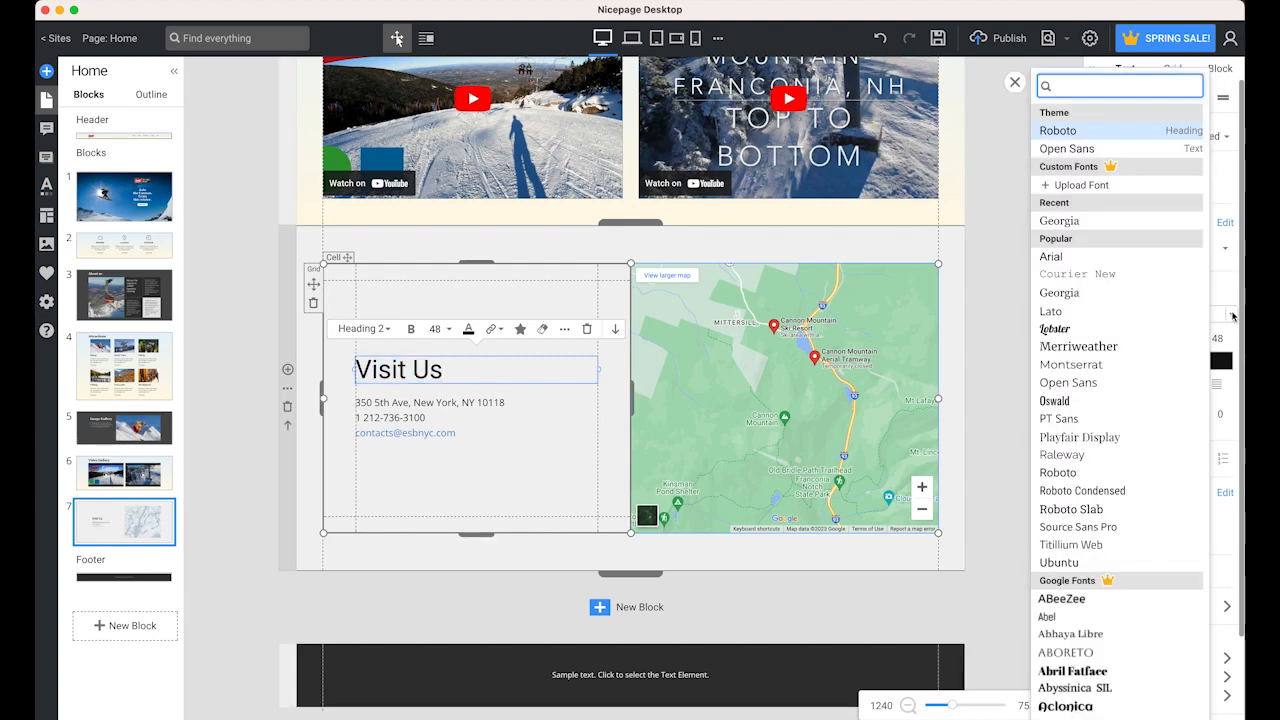
left_click(1090, 297)
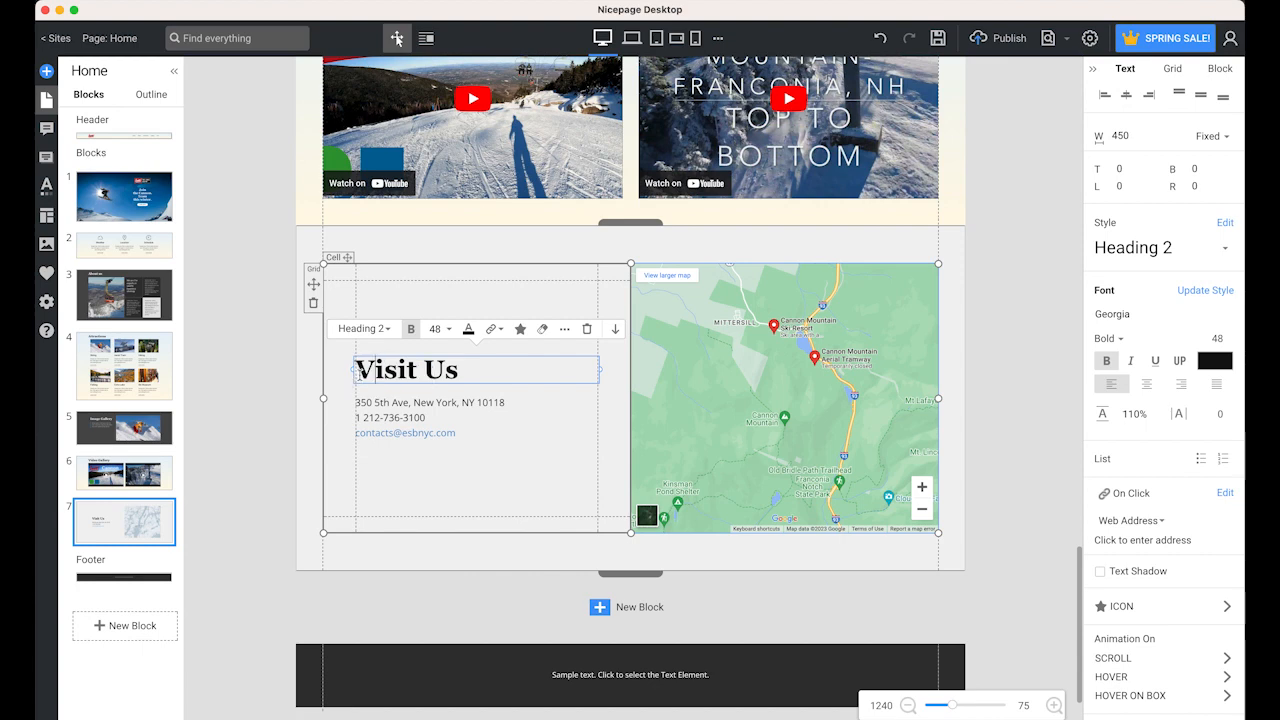
key("Escape")
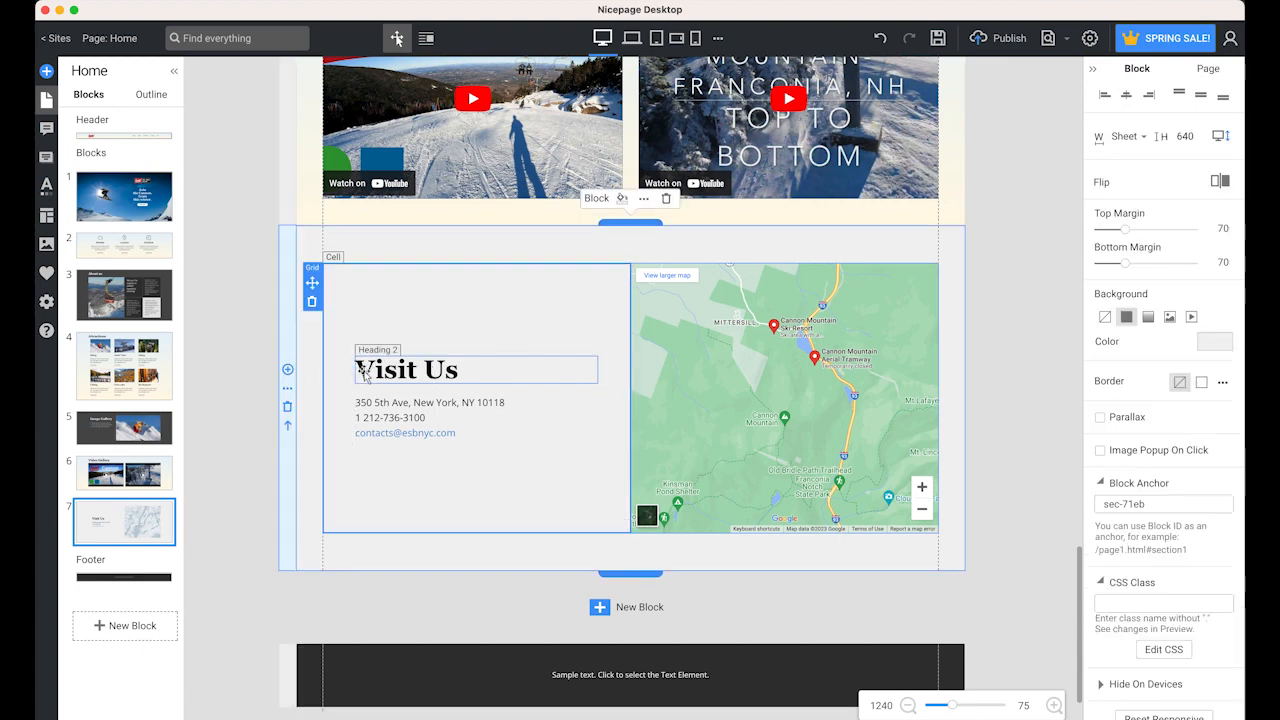
left_click_drag(382, 374, 389, 297)
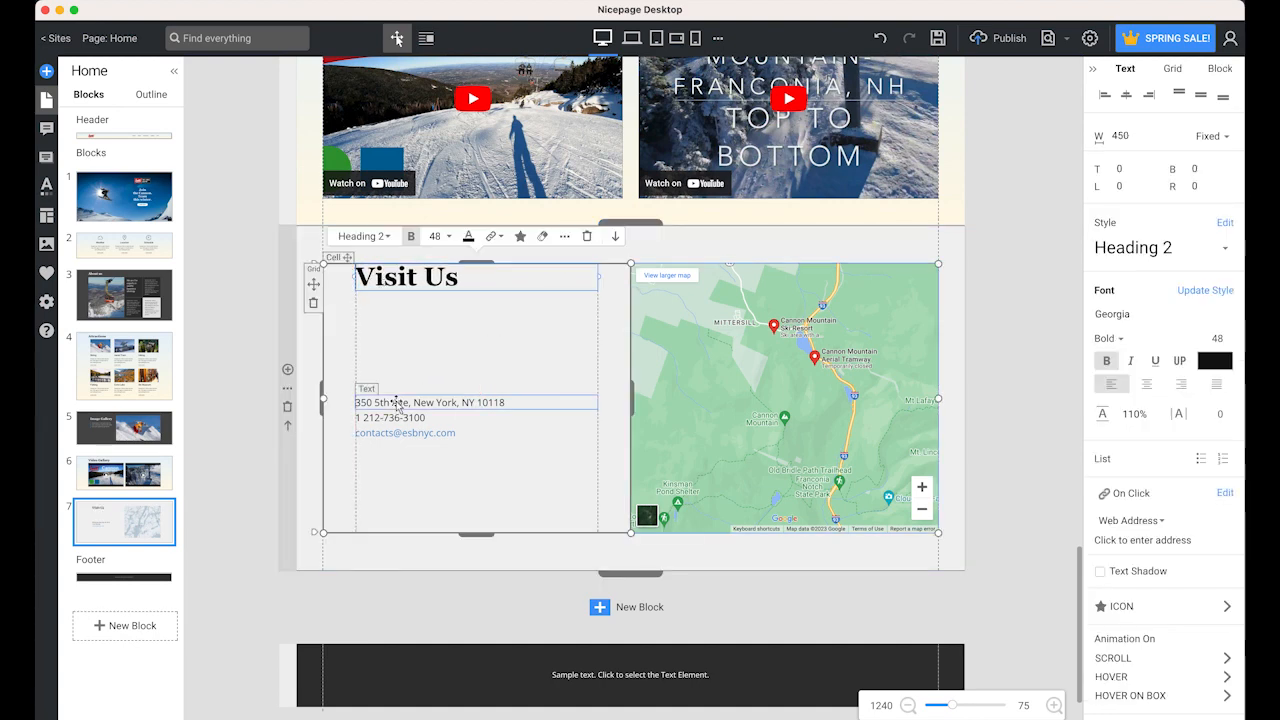
Step: Delete the placeholder address, phone number and e-mail texts below the "Visit Us" heading
left_click(397, 402)
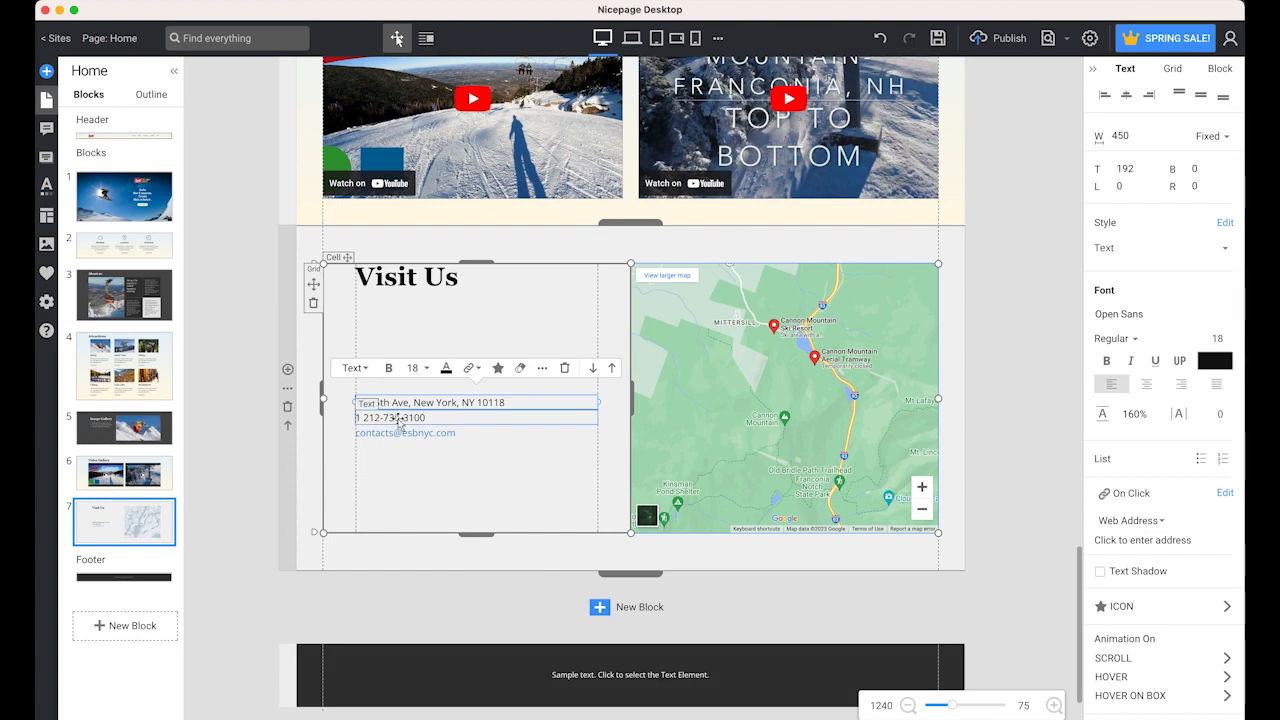
key("Delete")
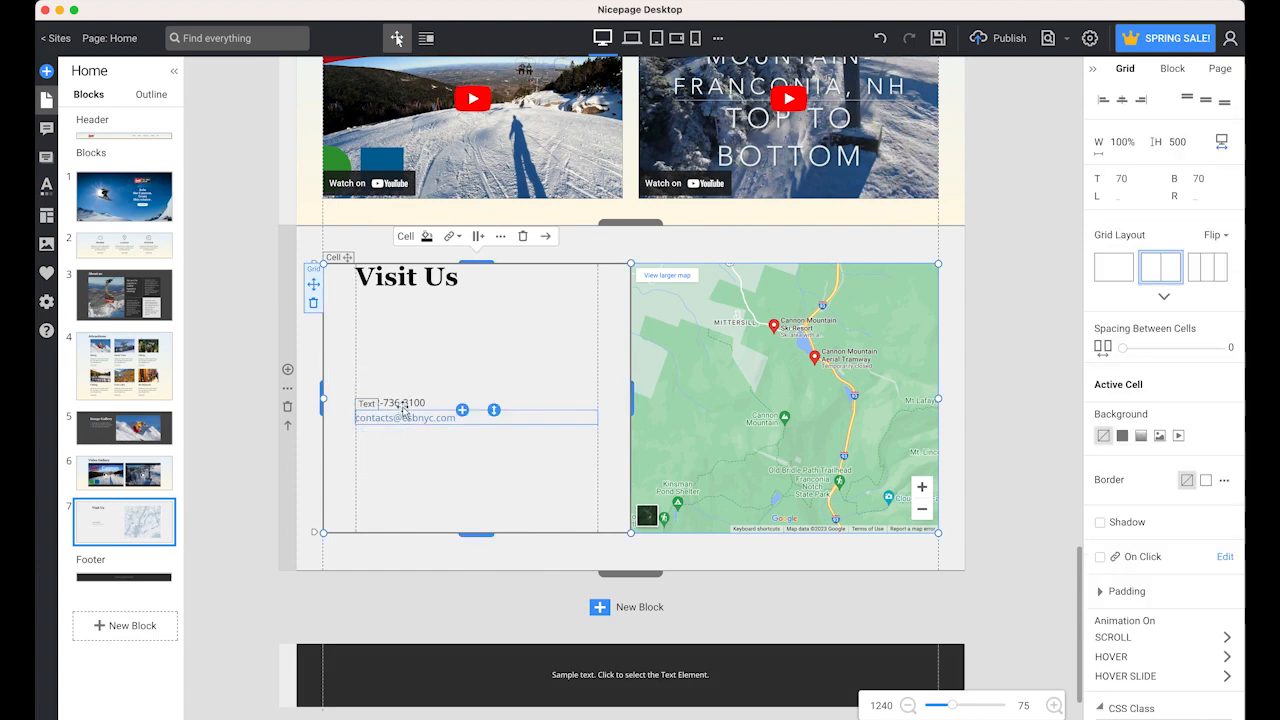
key("Delete")
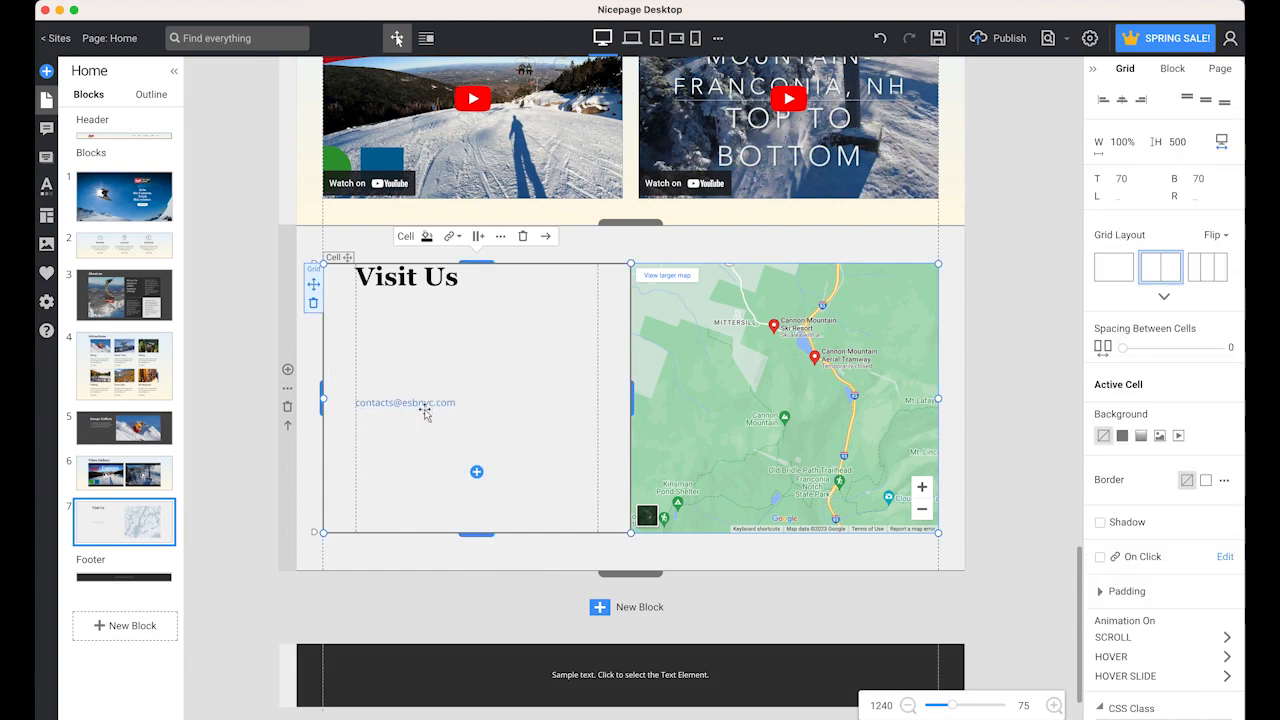
left_click(426, 406)
key("Delete")
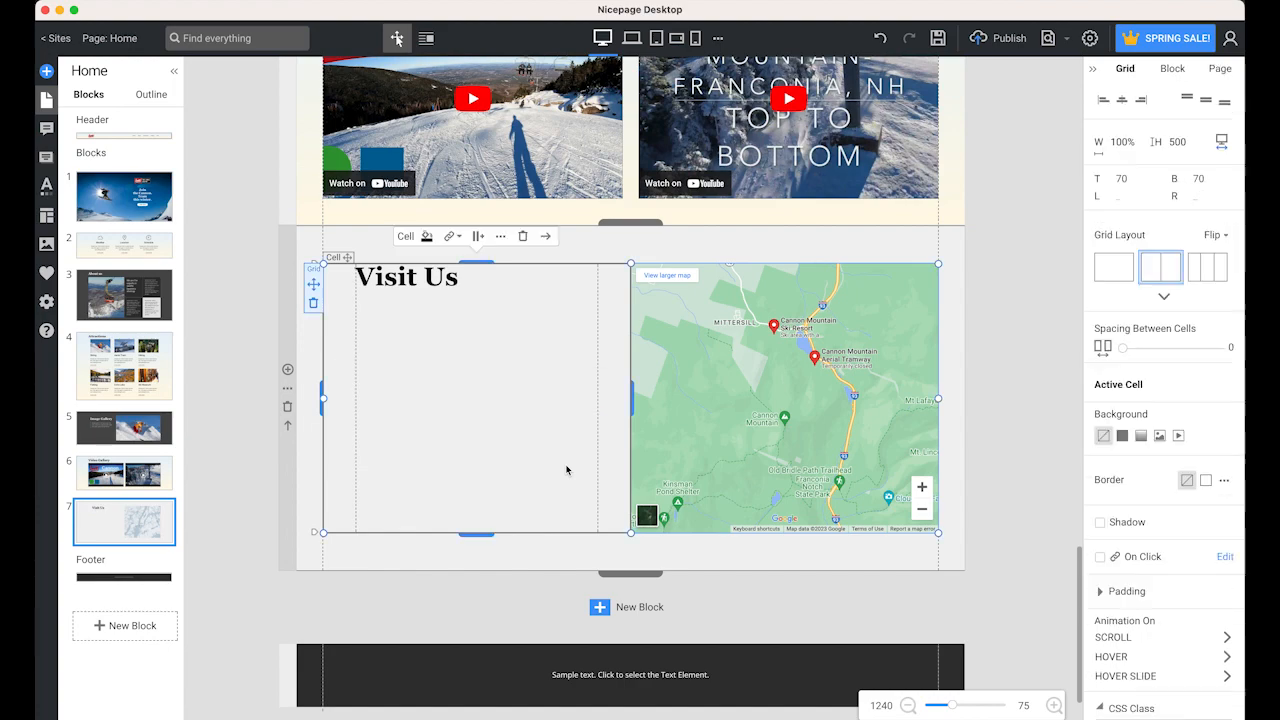
Step: Switch to Chrome and copy the selected travel directions from the Cannon Mountain Directions page
mouse_move(414, 712)
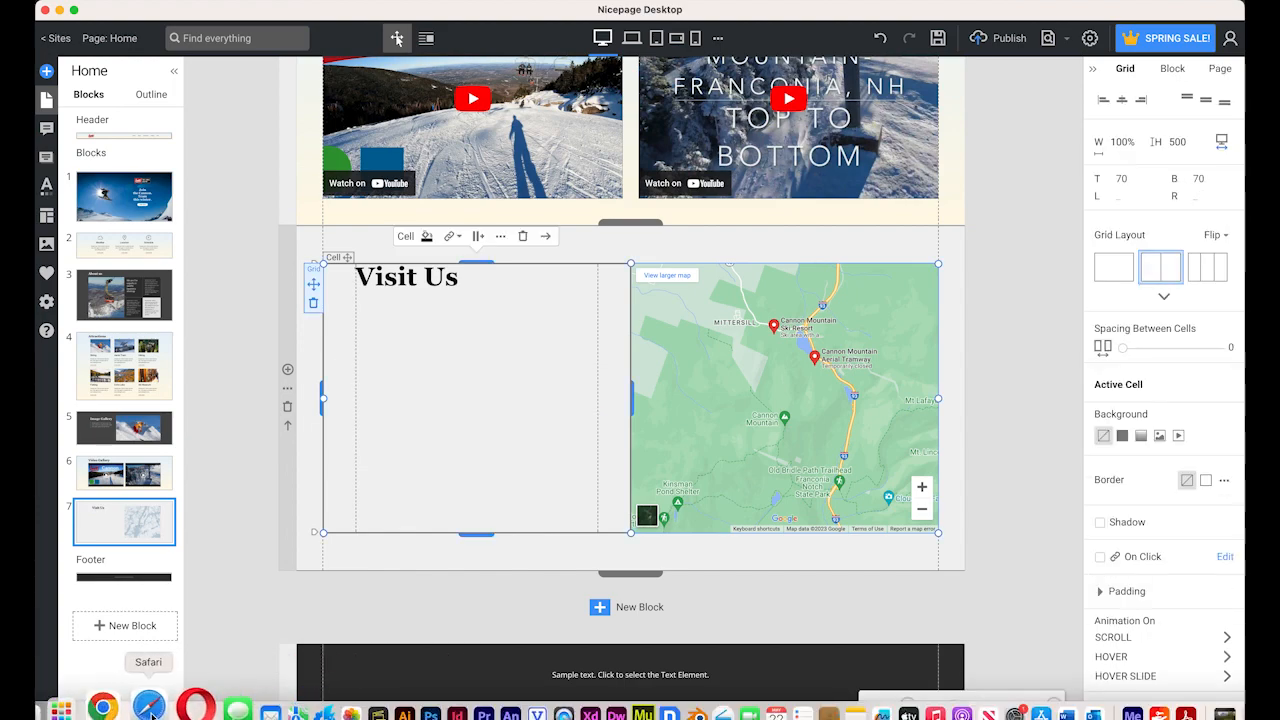
left_click(121, 708)
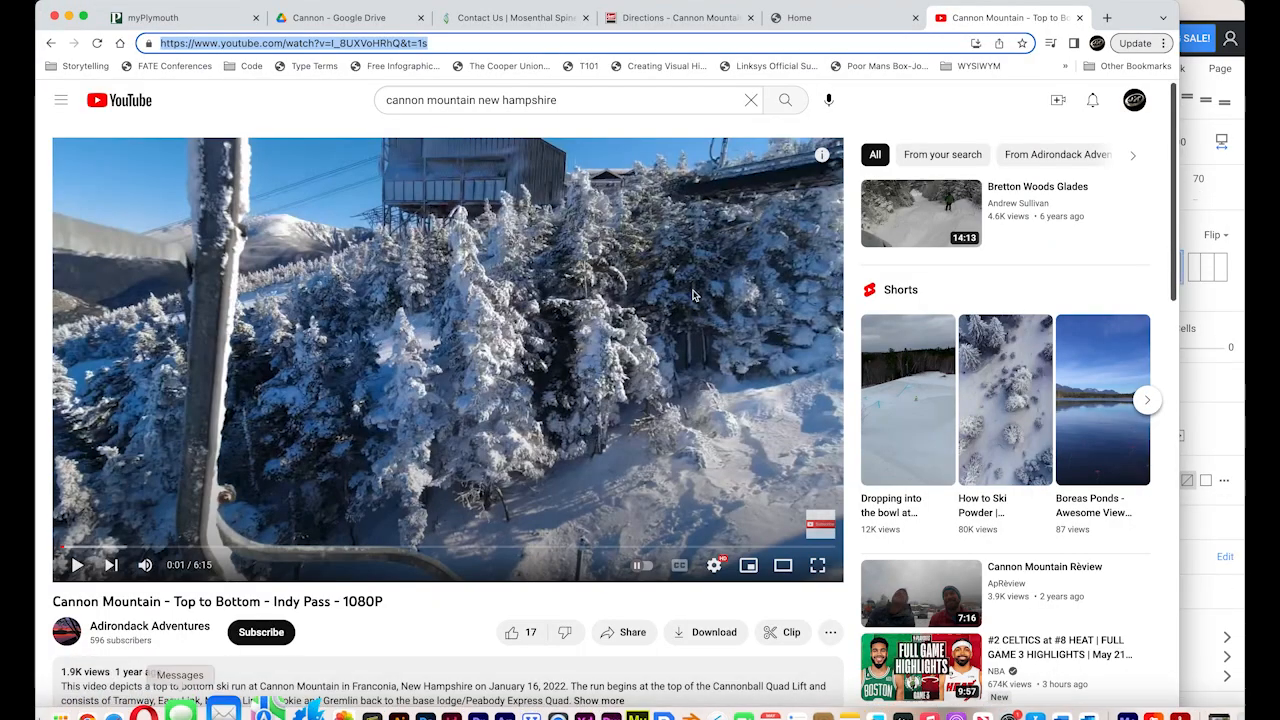
left_click(680, 20)
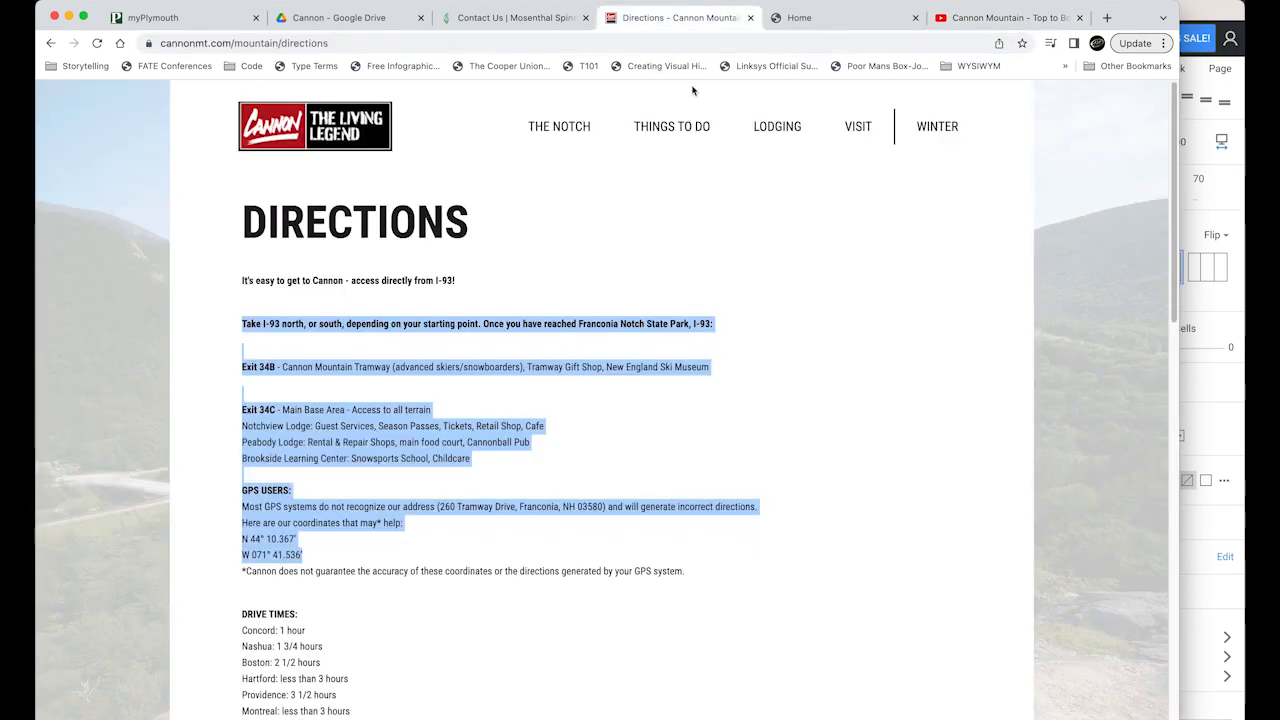
right_click(251, 324)
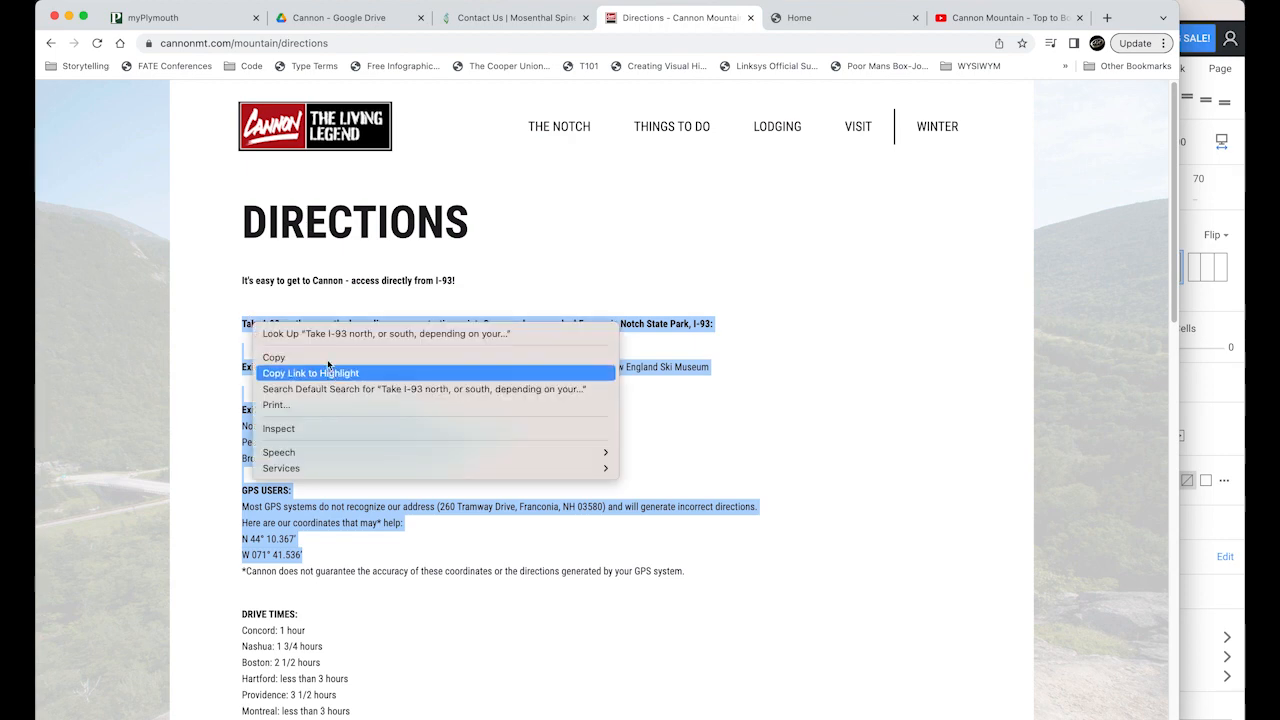
left_click(270, 354)
Step: Return to Nicepage and add a Text element under the "Visit Us" heading, replacing its sample text with the copied directions
left_click(1221, 427)
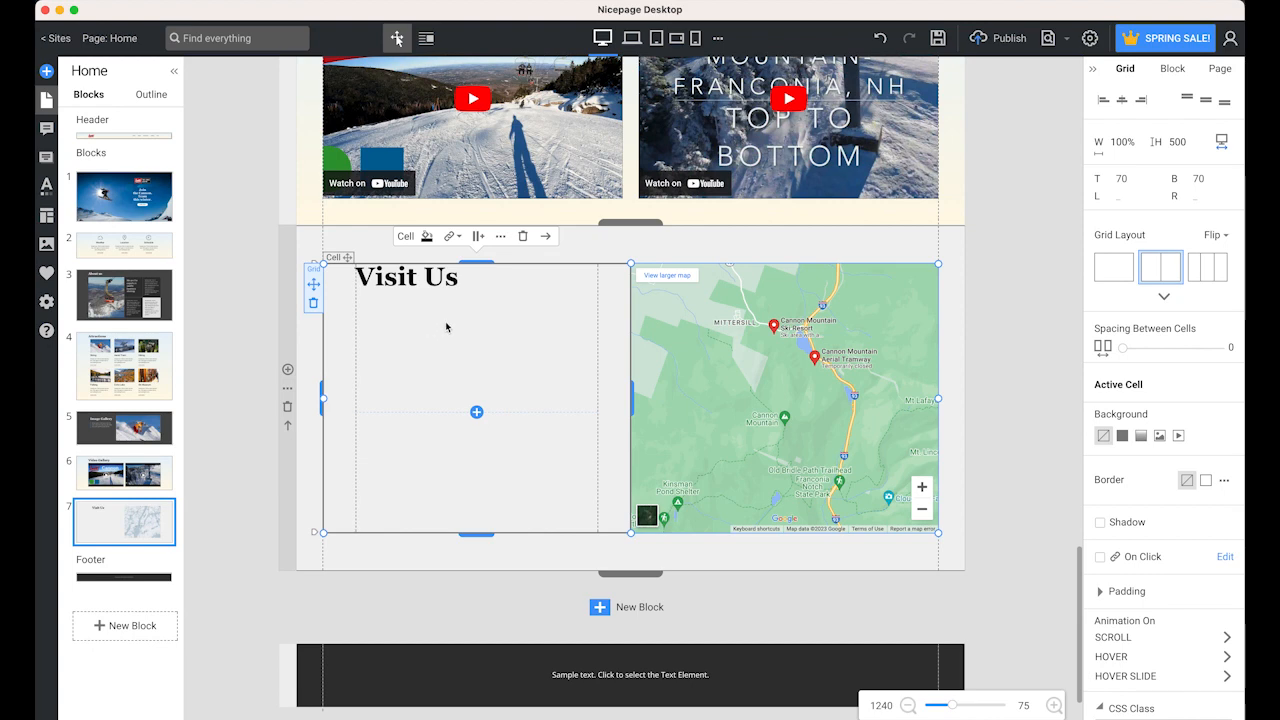
left_click(476, 412)
mouse_move(124, 204)
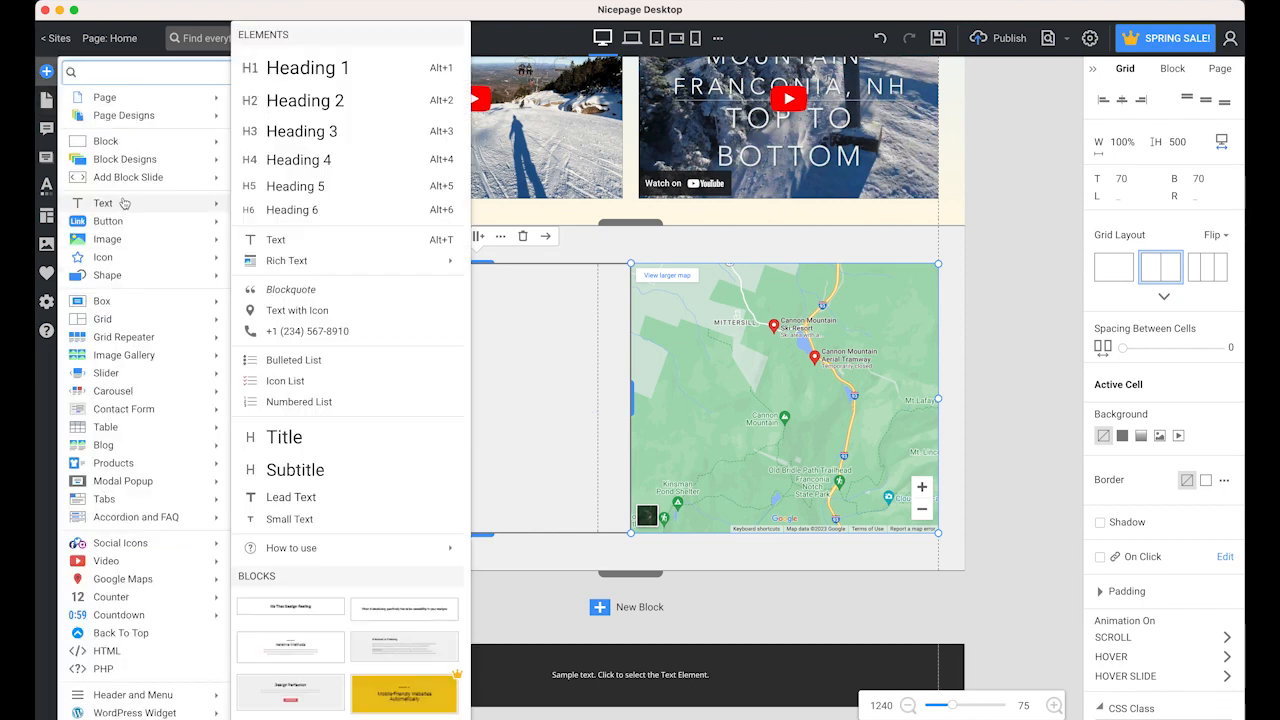
left_click(286, 244)
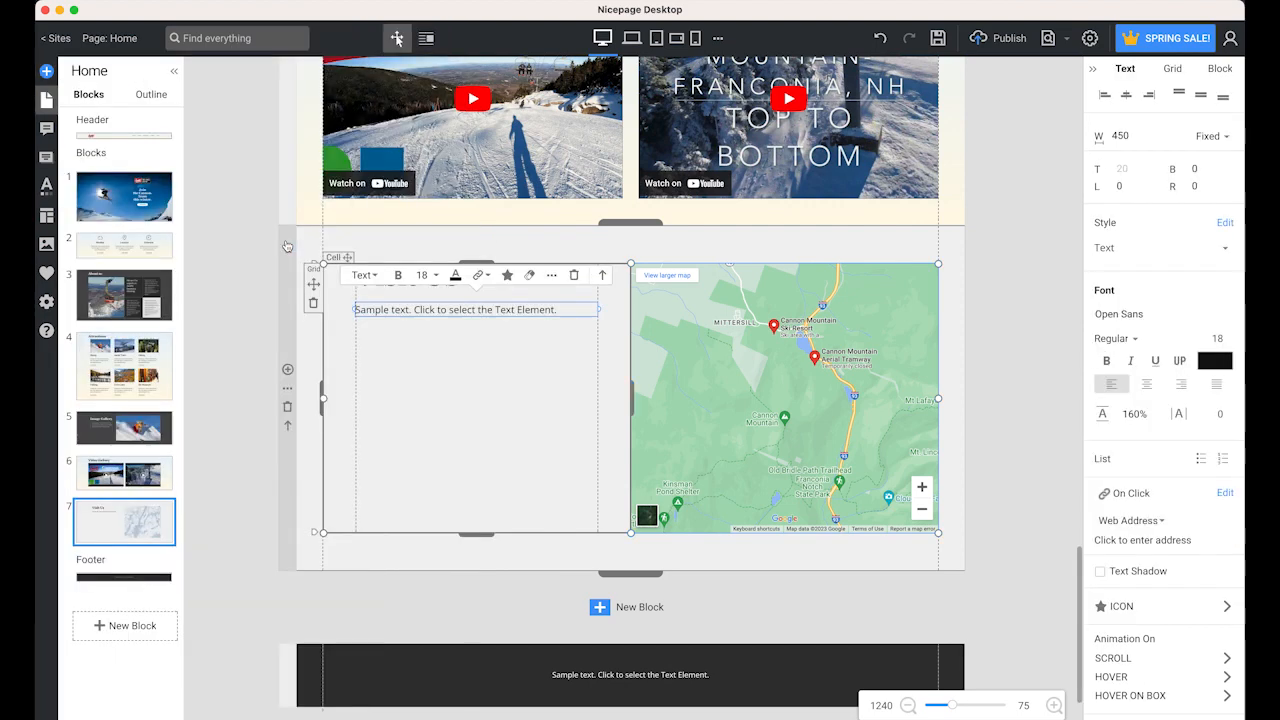
double_click(378, 311)
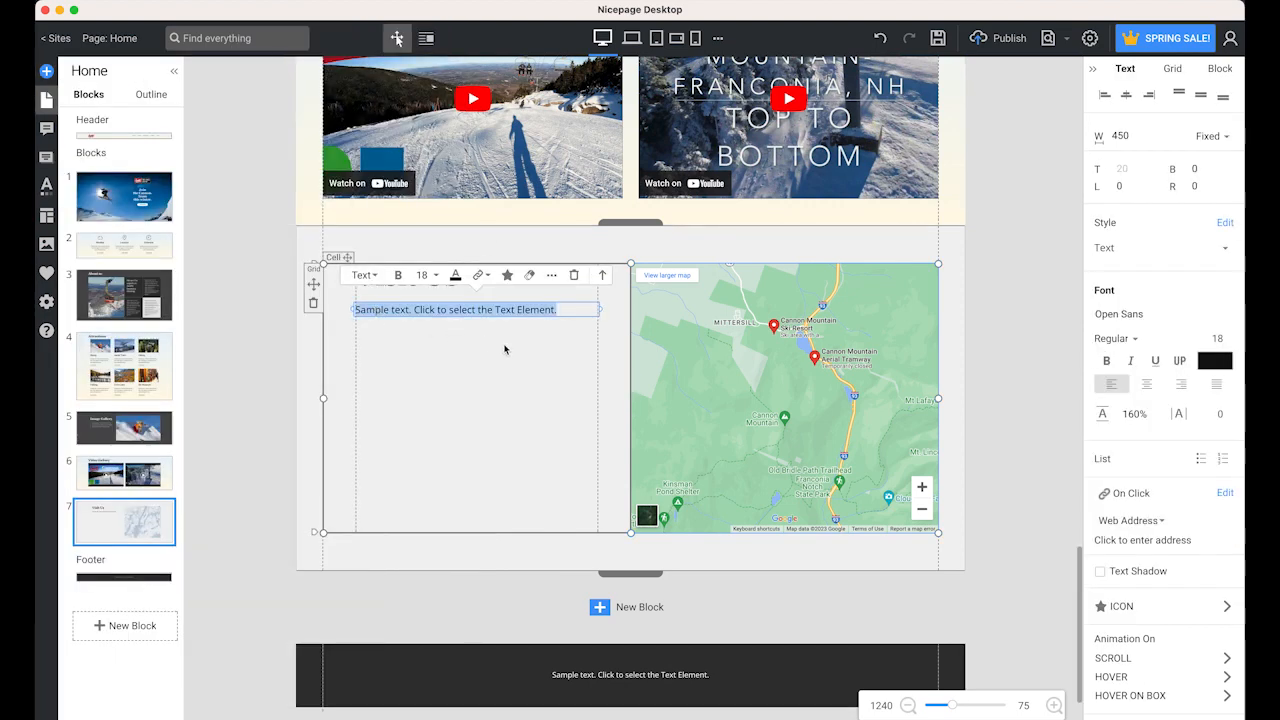
type("Take I-93 north, or south, depending on your starting point. Once you have reached Franconia Notch State Park, I-93: Exit 34B - Cannon Mountain Tramway (advanced skiers/snowboarders), Tramway Gift Shop, New England Ski Museum Exit 34C - Main Base Area - Access to all terrain Notchview Lodge: Guest Services, Season Passes, Tickets, Retail Shop, Cafe Peabody Lodge: Rental & Repair Shops, main food court, Cannonball Pub Brookside Learning Center: Snowsports School, Childcare  GPS USERS: Most GPS systems do not recognize our address (260 Tramway Drive, Franconia, NH 03580) and will generate incorrect directions. Here are our coordinates that may* help: N 44° 10.367' W 071° 41.536'")
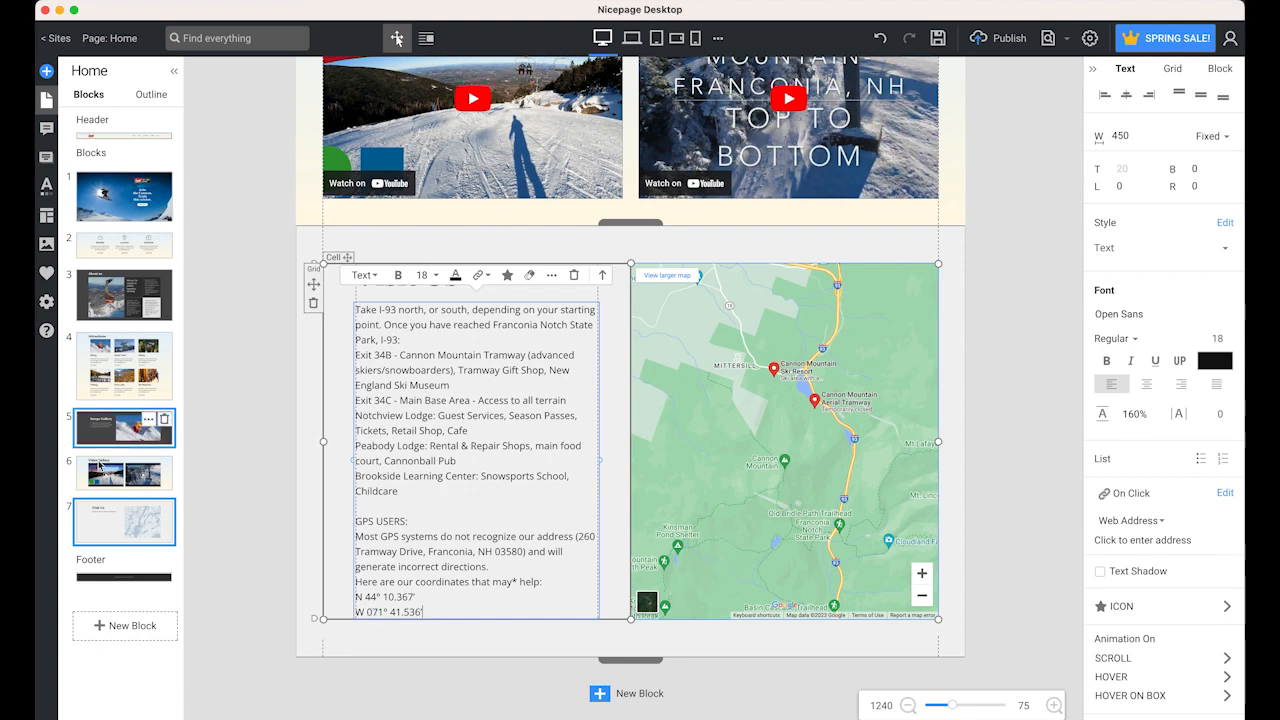
Step: Set the Visit Us block's background to the 70% dark gray theme color
left_click(107, 527)
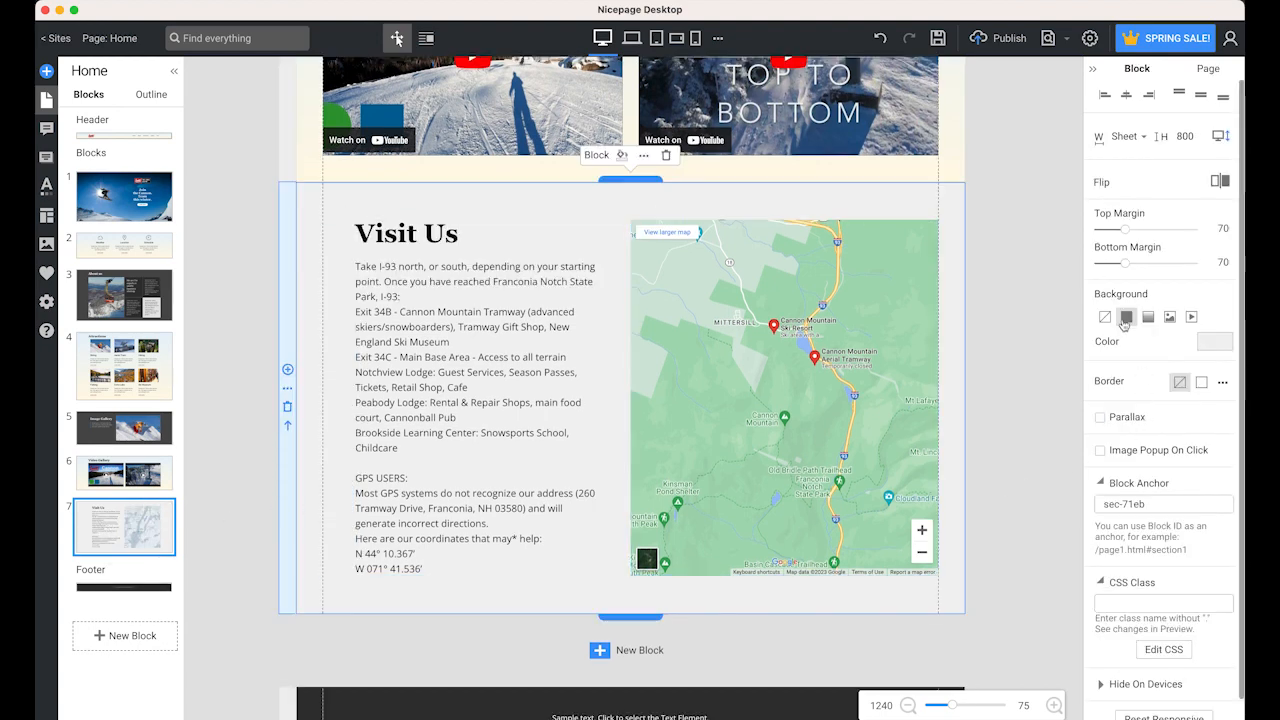
left_click(1126, 318)
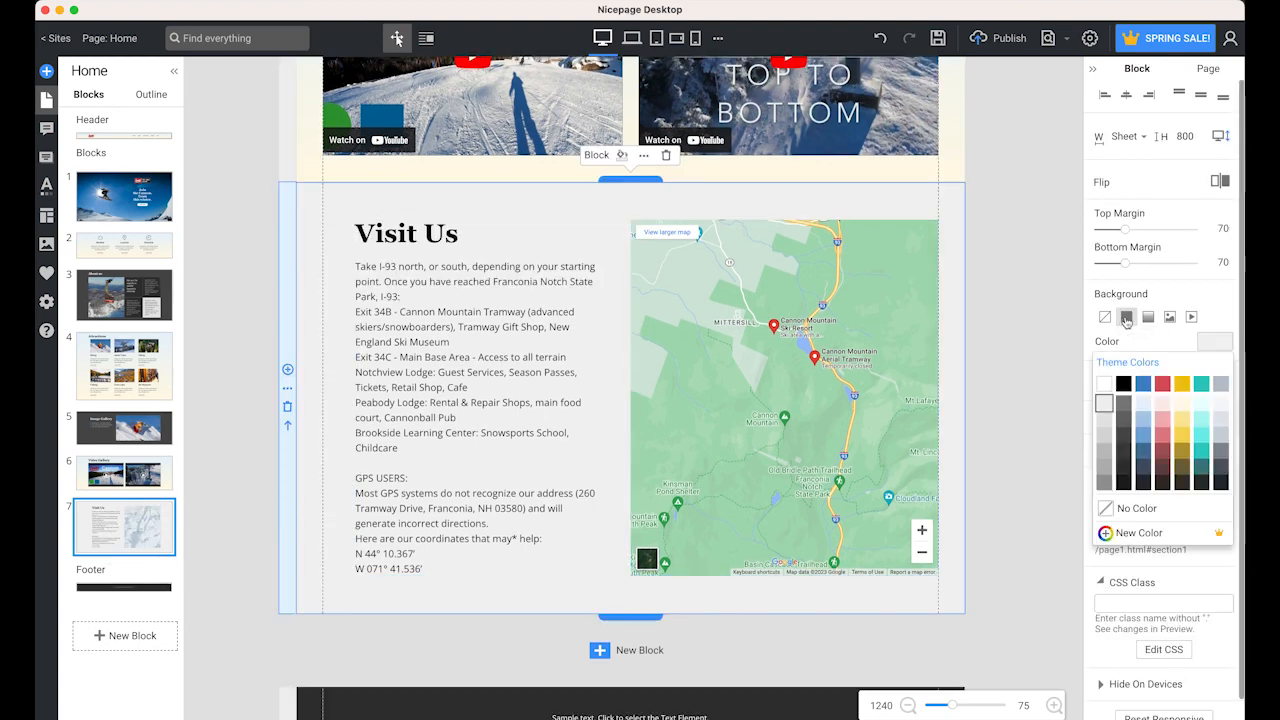
left_click(1126, 441)
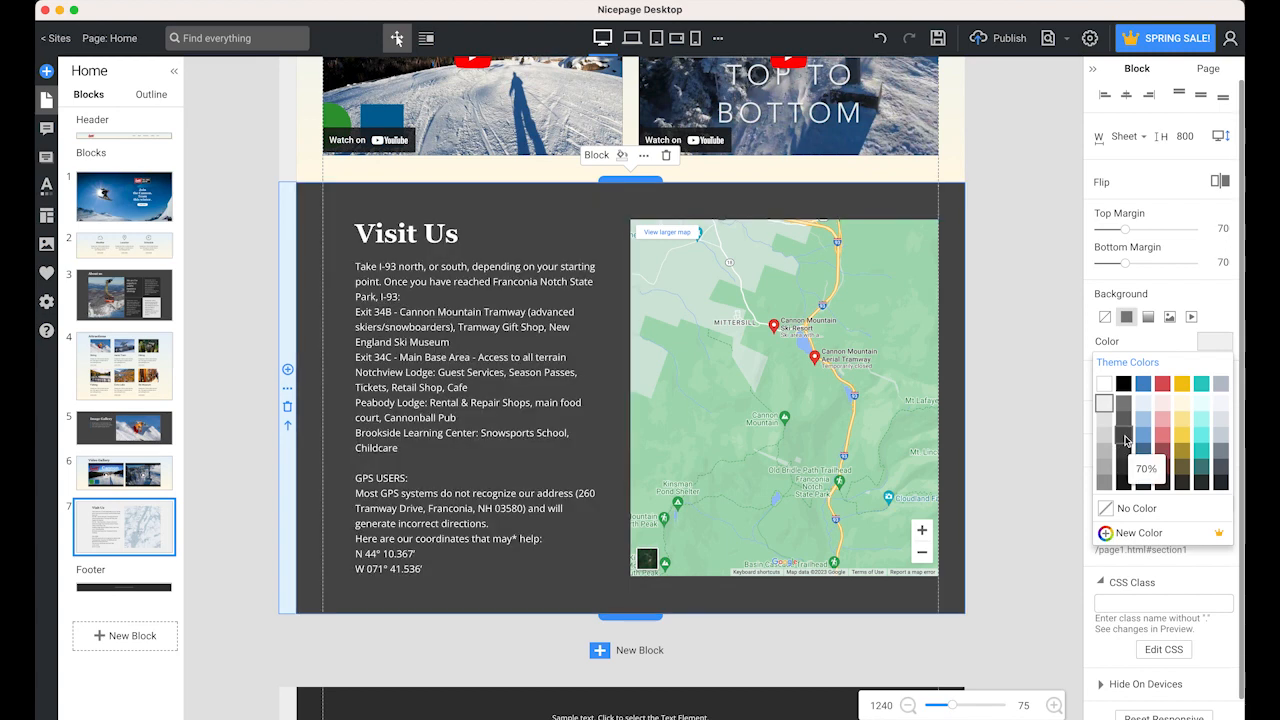
left_click(1027, 541)
Step: Delete the sample text element from the footer
scroll(714, 623, "down", 2)
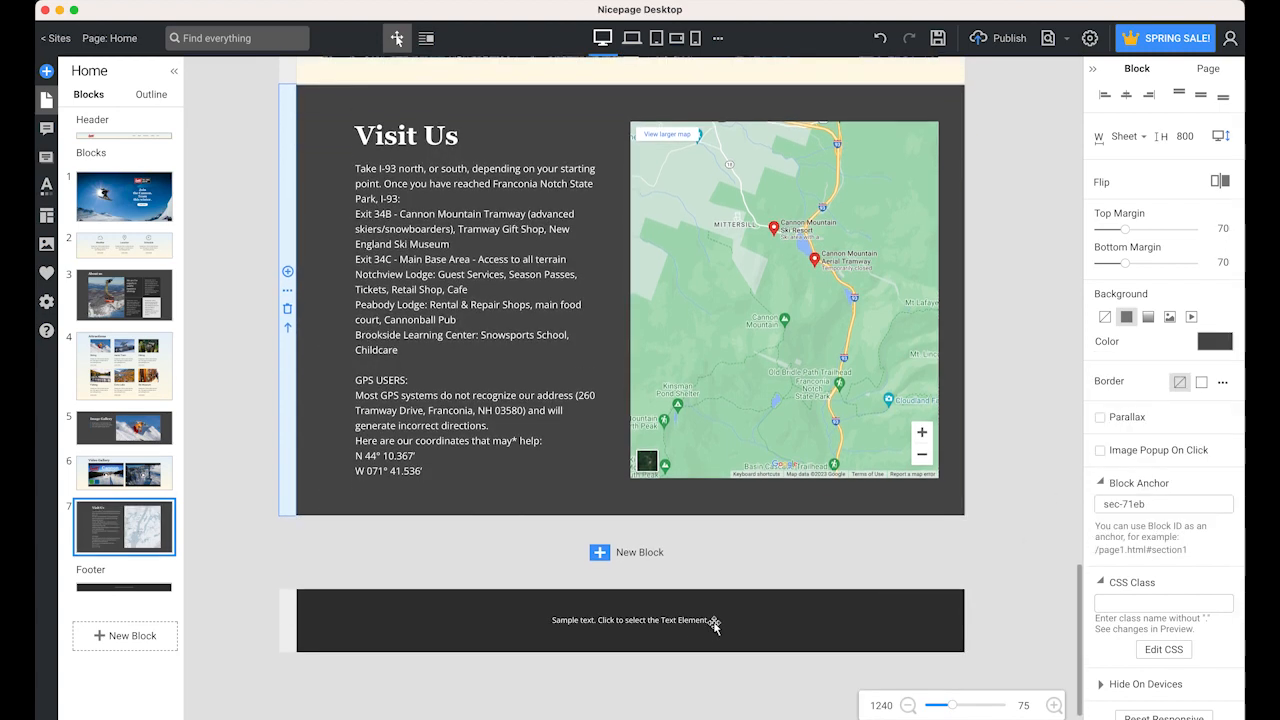
left_click(651, 621)
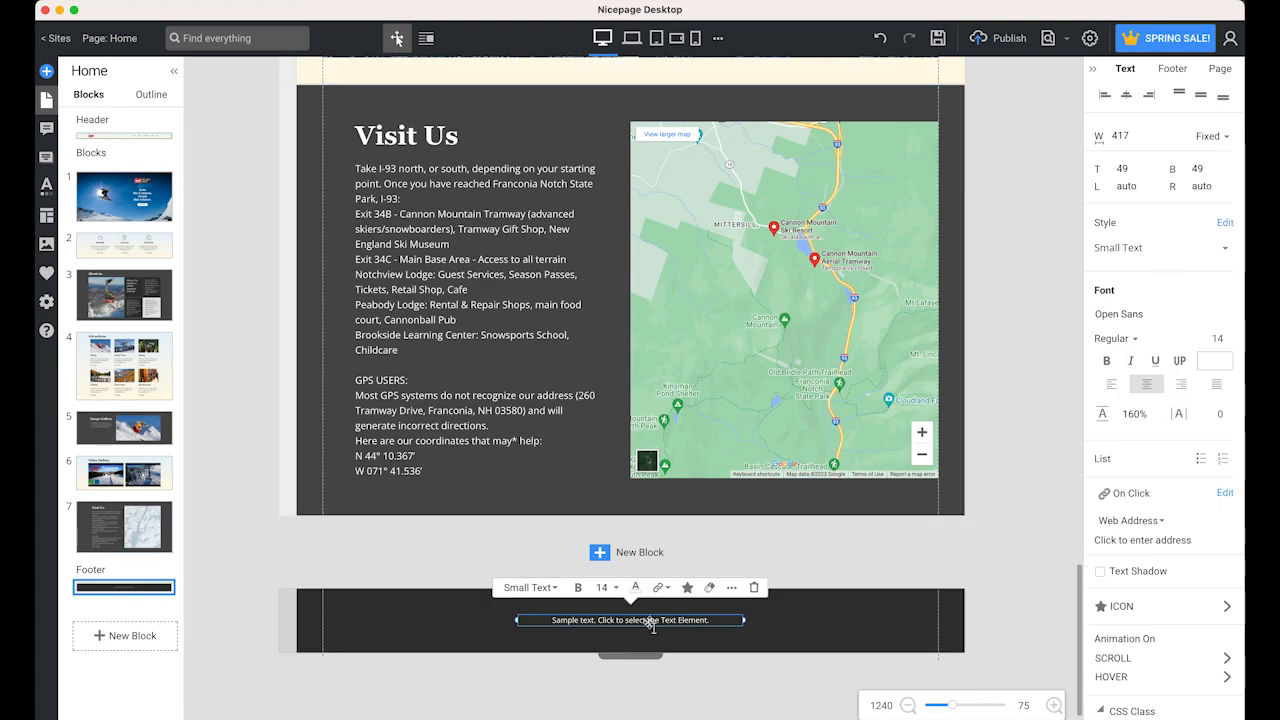
key("Delete")
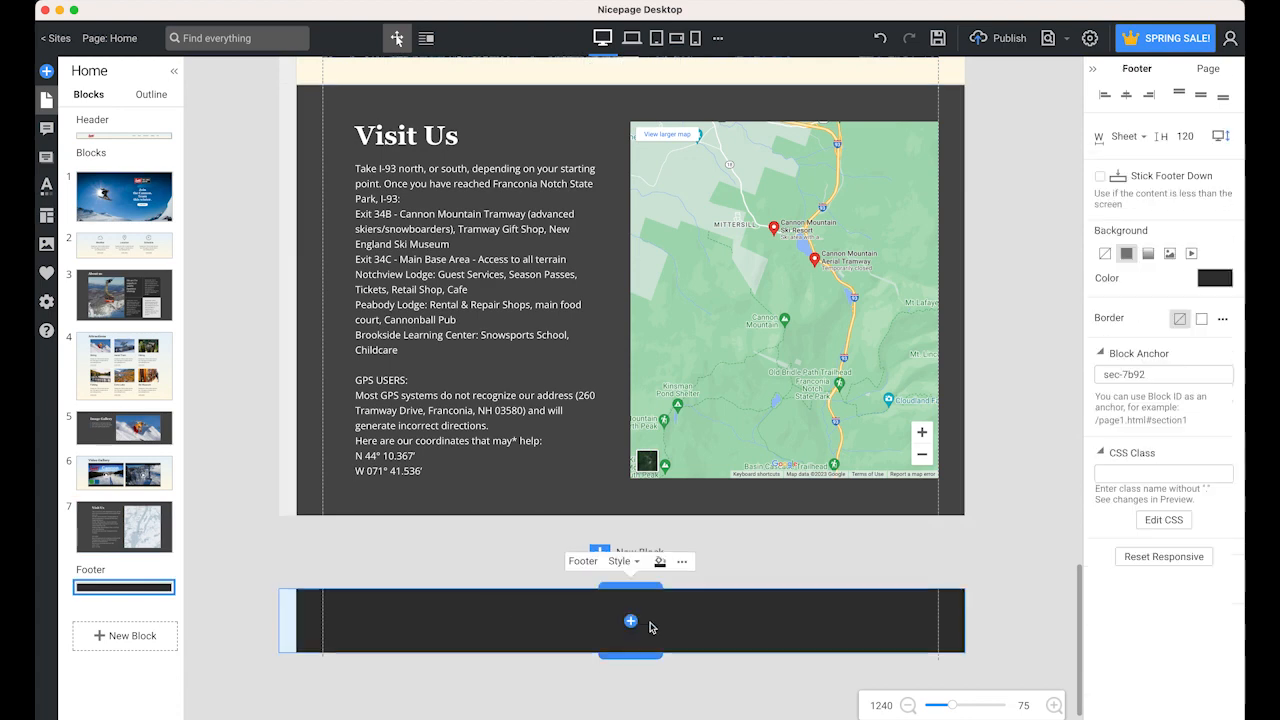
Step: Add the round colored Facebook, Twitter and Instagram social icons preset to the footer and center it horizontally
left_click(630, 622)
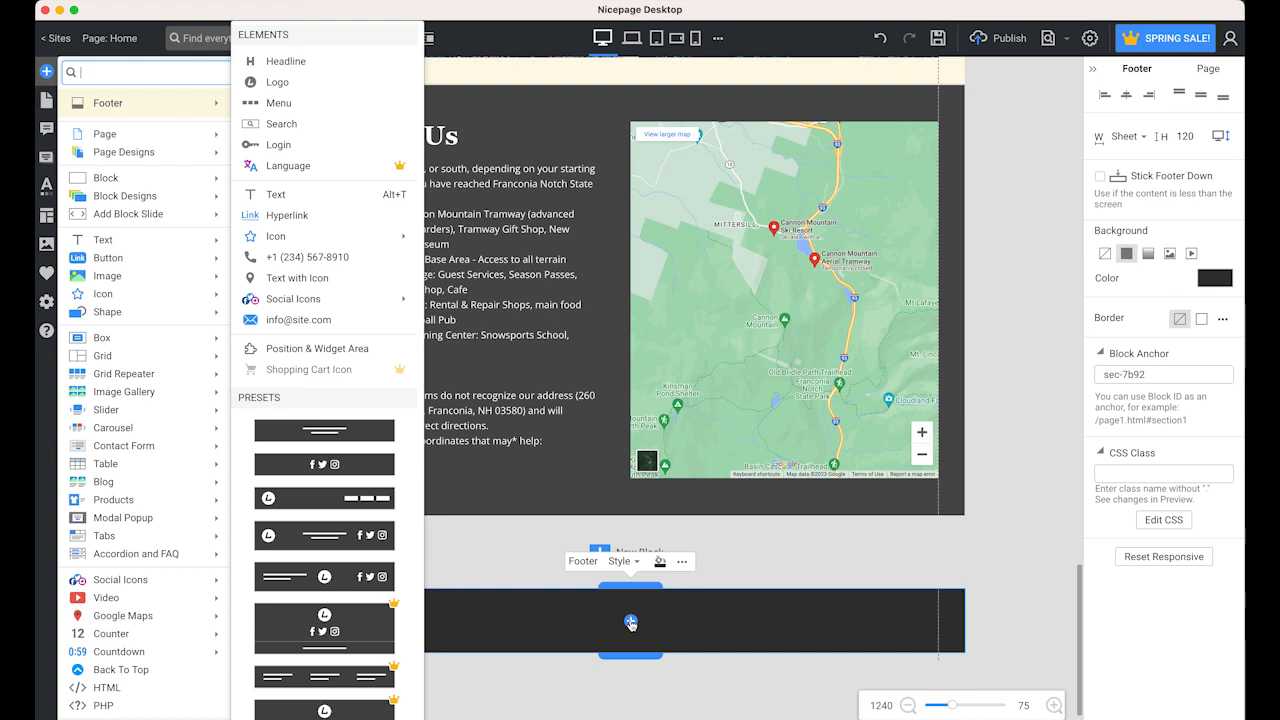
left_click(139, 582)
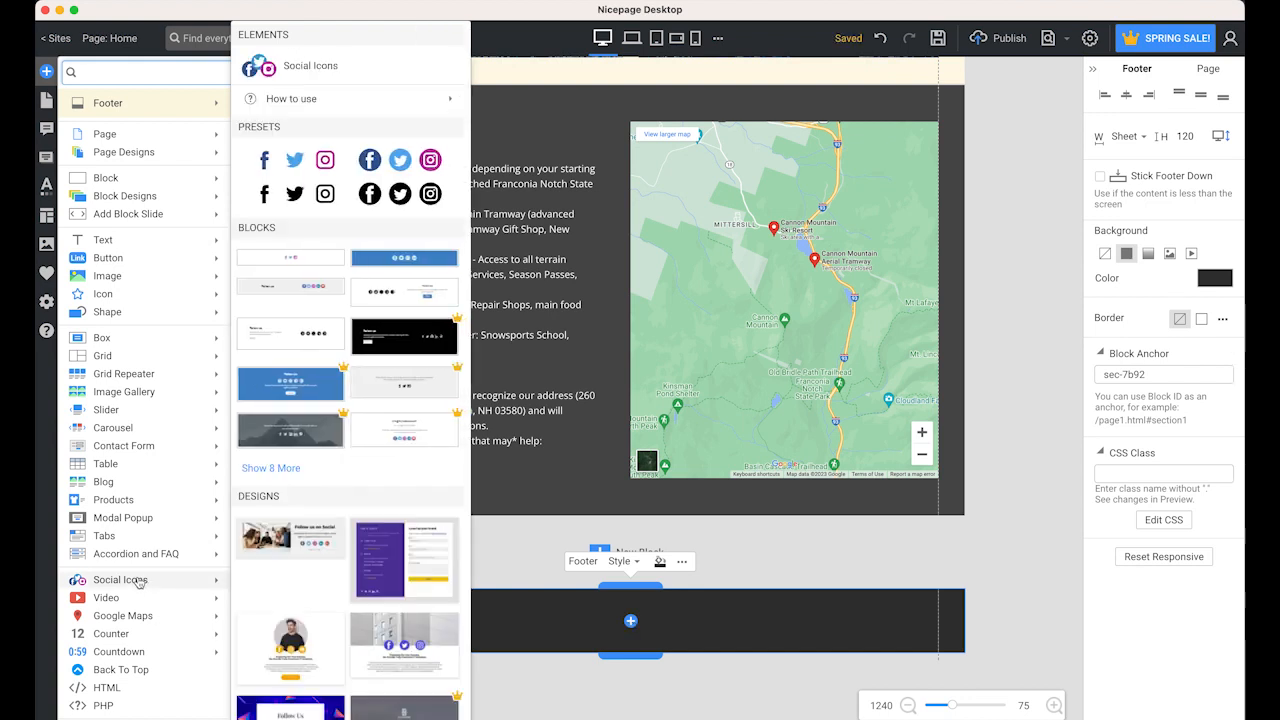
left_click(426, 163)
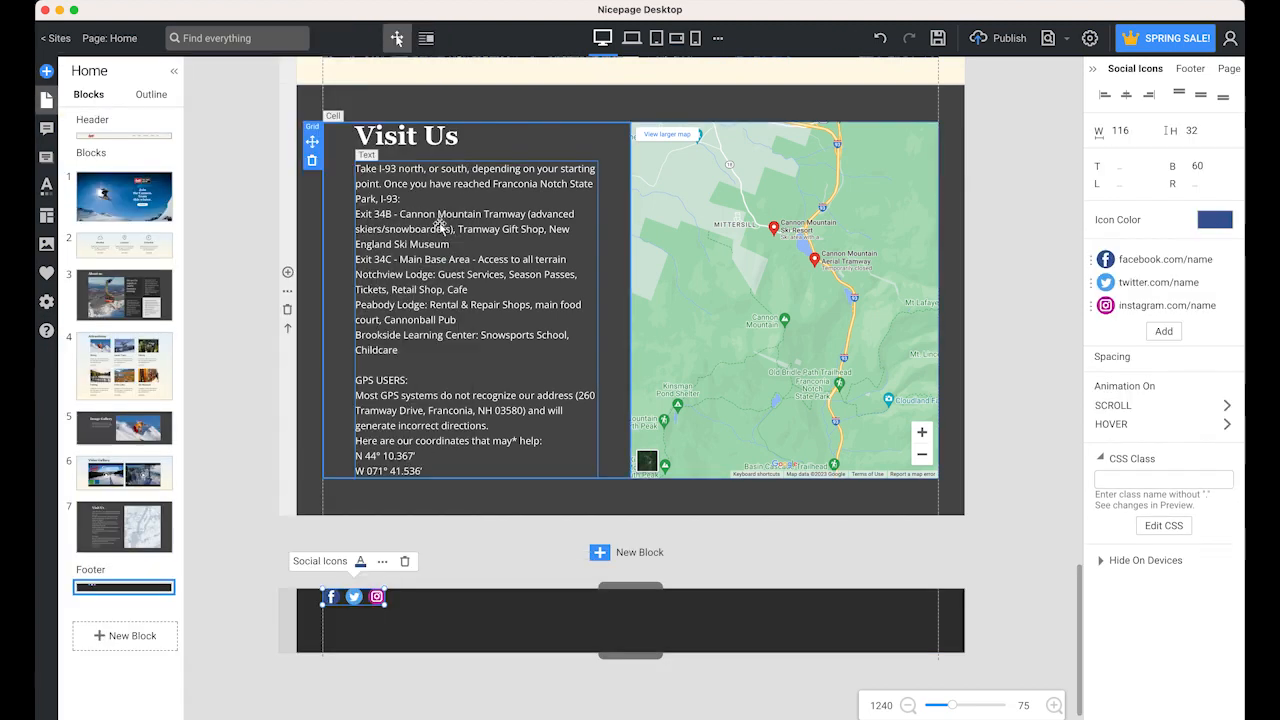
left_click_drag(374, 606, 641, 610)
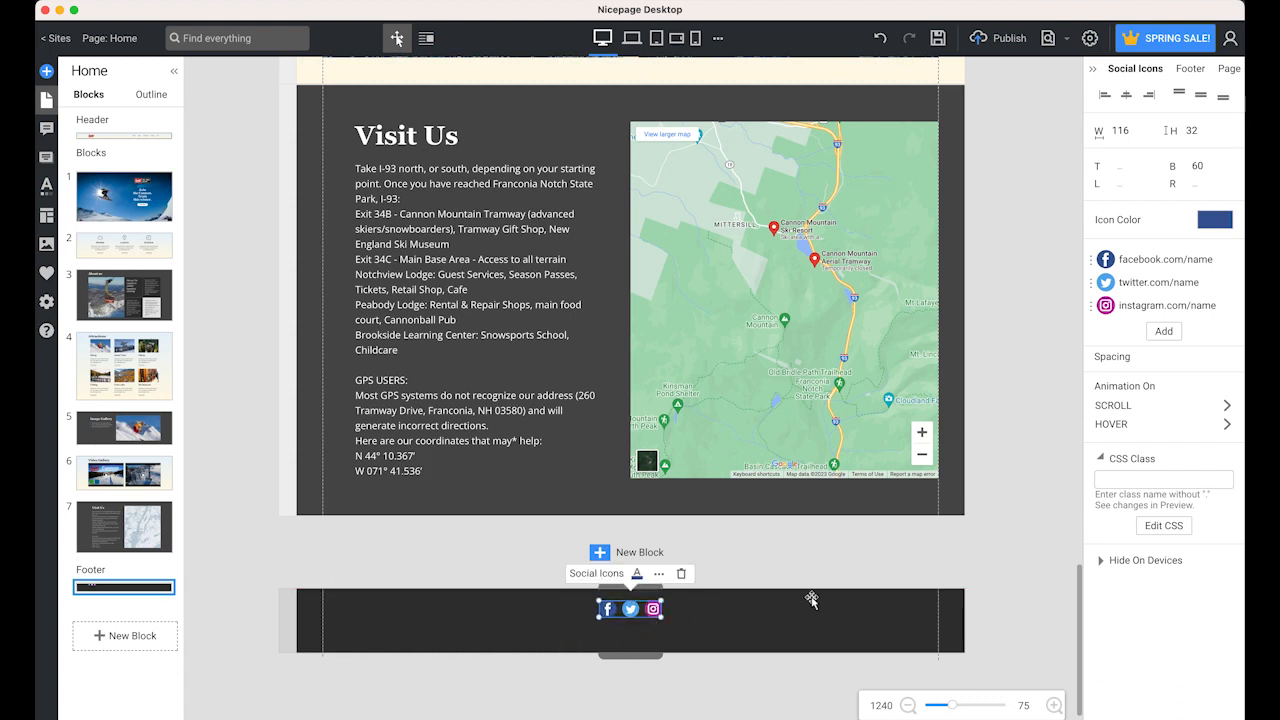
left_click(1043, 497)
Step: Go back to the start of the home page and preview the site in Chrome
scroll(1043, 497, "up", 1)
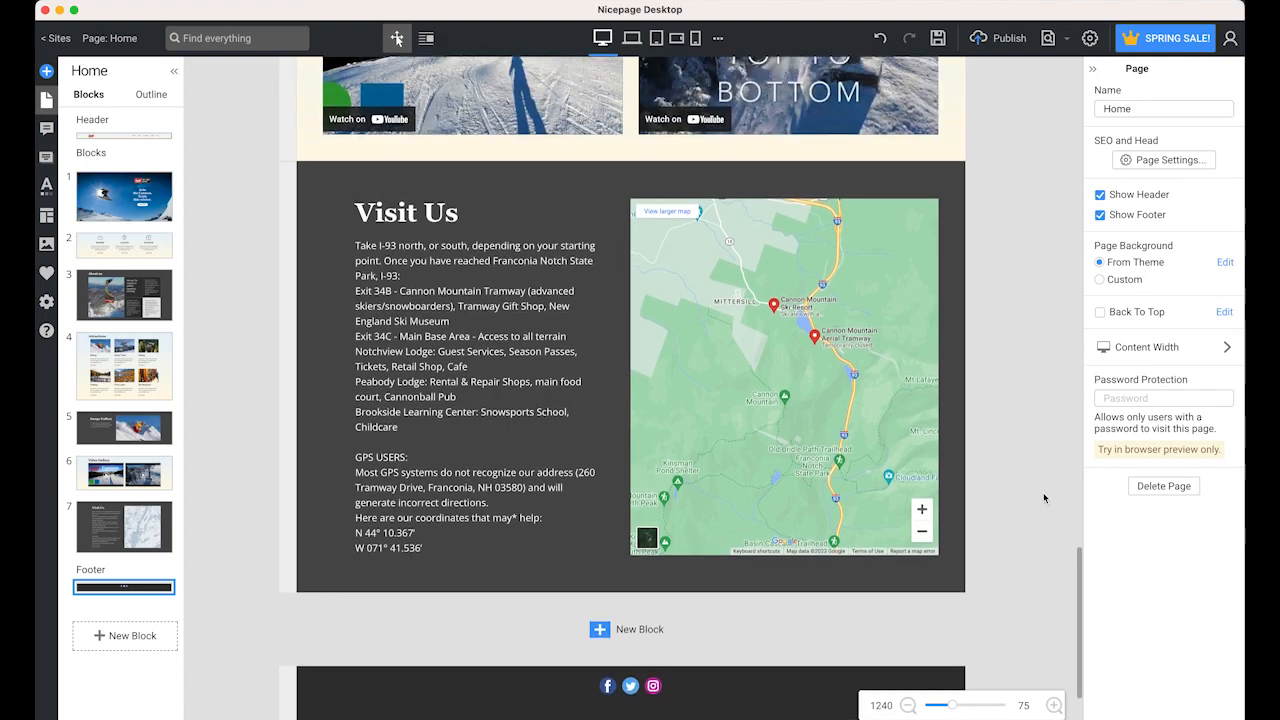
scroll(1043, 497, "up", 20)
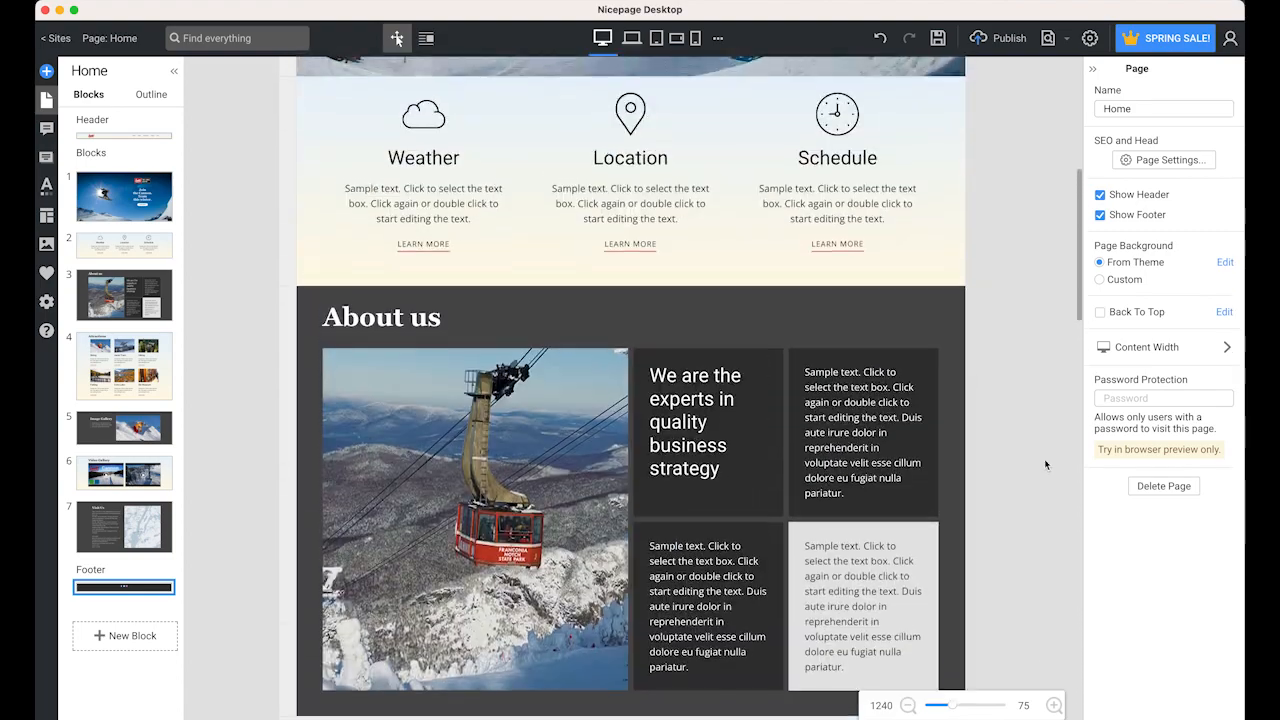
scroll(1046, 464, "up", 10)
left_click(1066, 38)
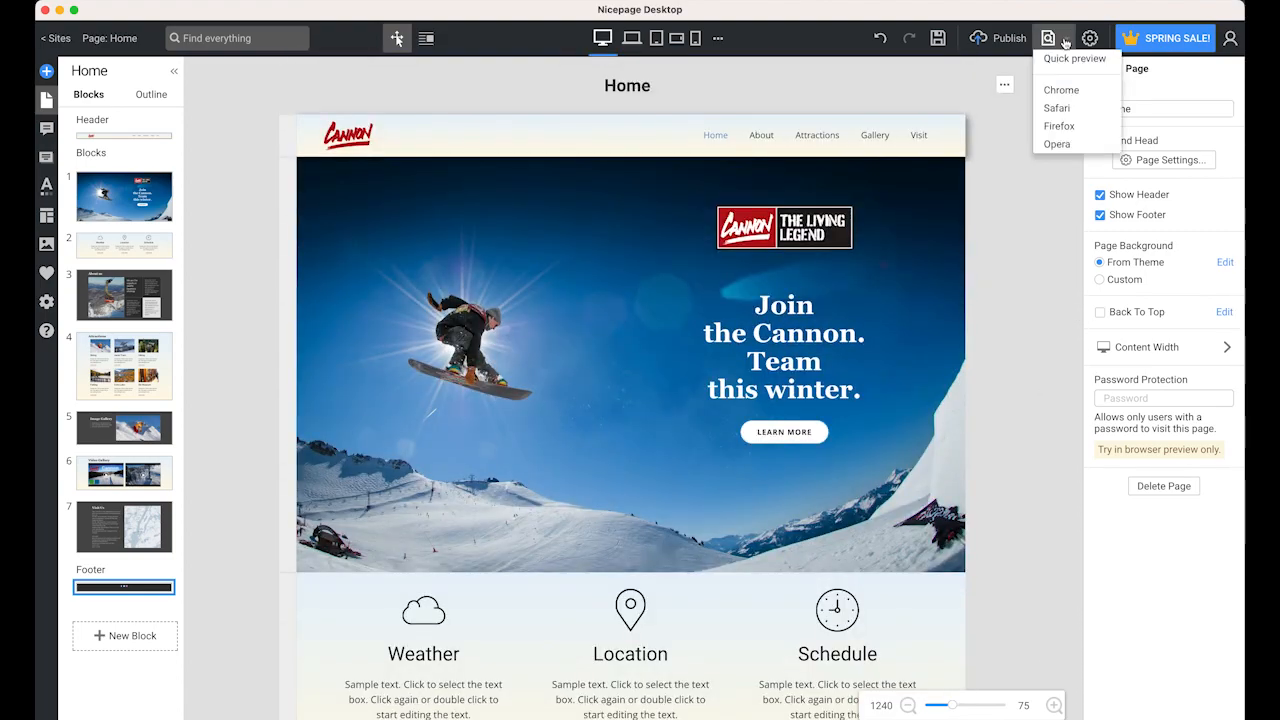
left_click(1069, 97)
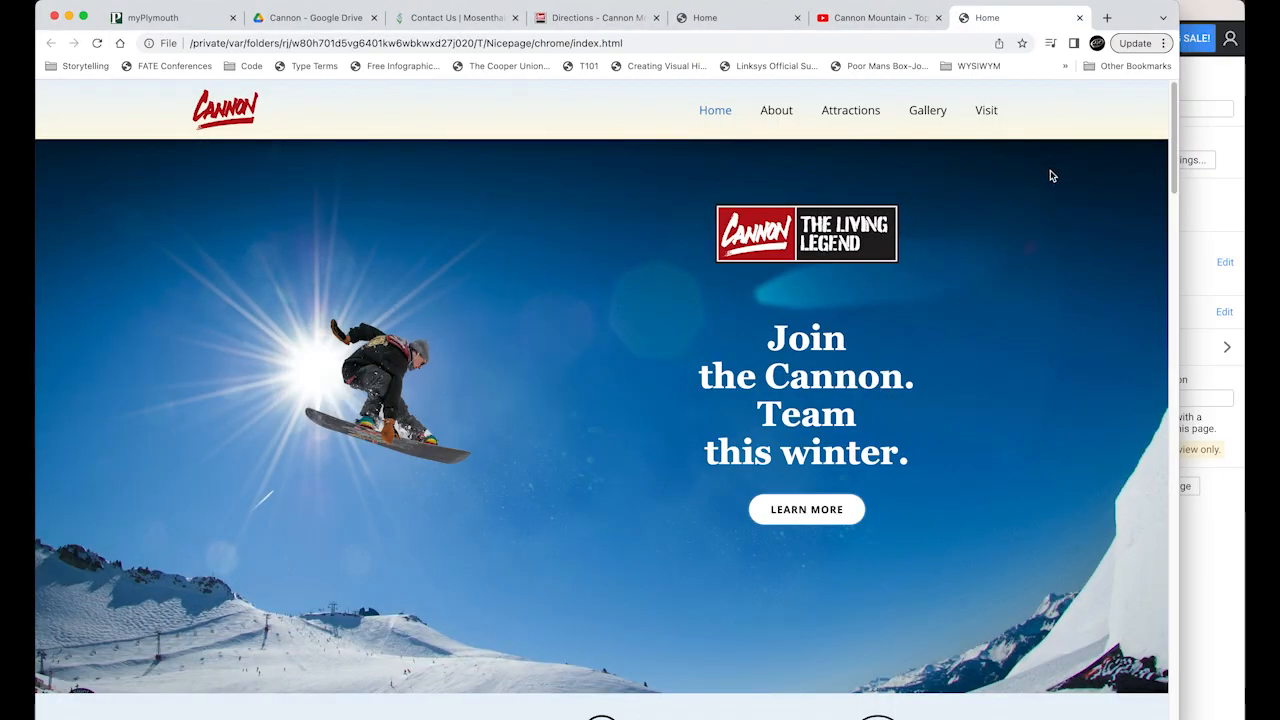
Step: Examine the previewed home page from the hero block through to the footer and back to its start
scroll(999, 310, "down", 5)
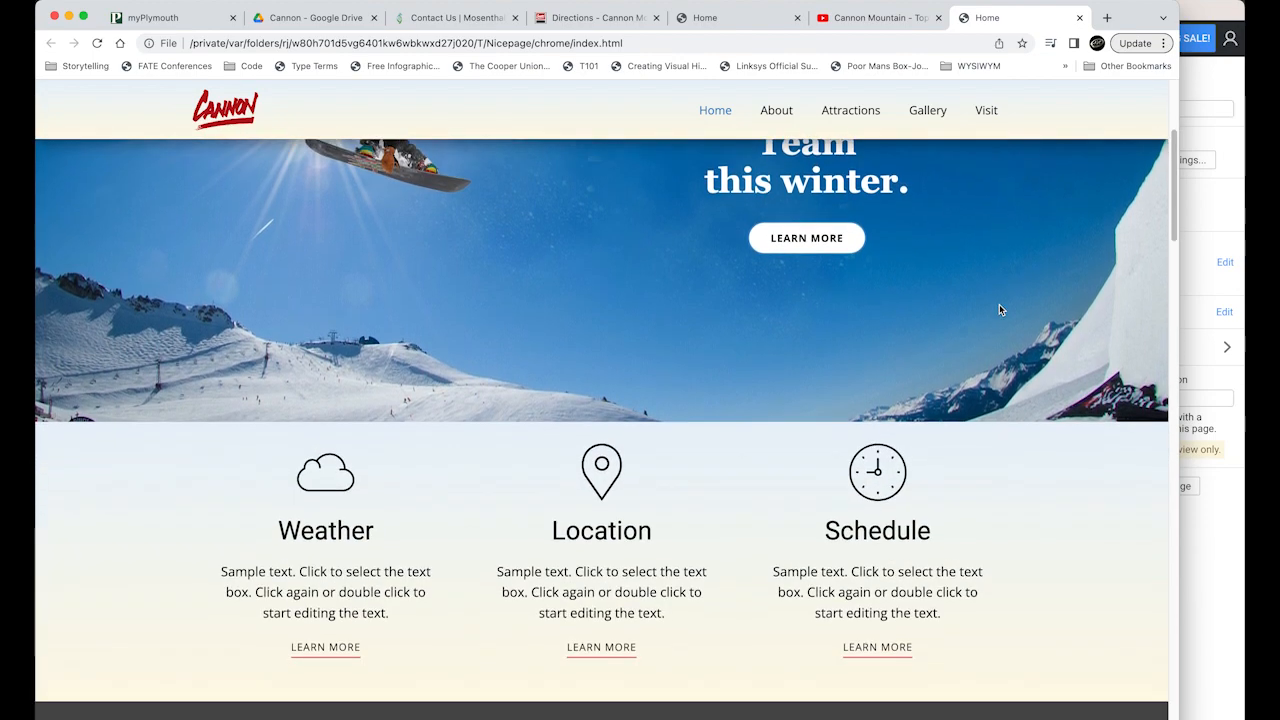
scroll(999, 310, "down", 8)
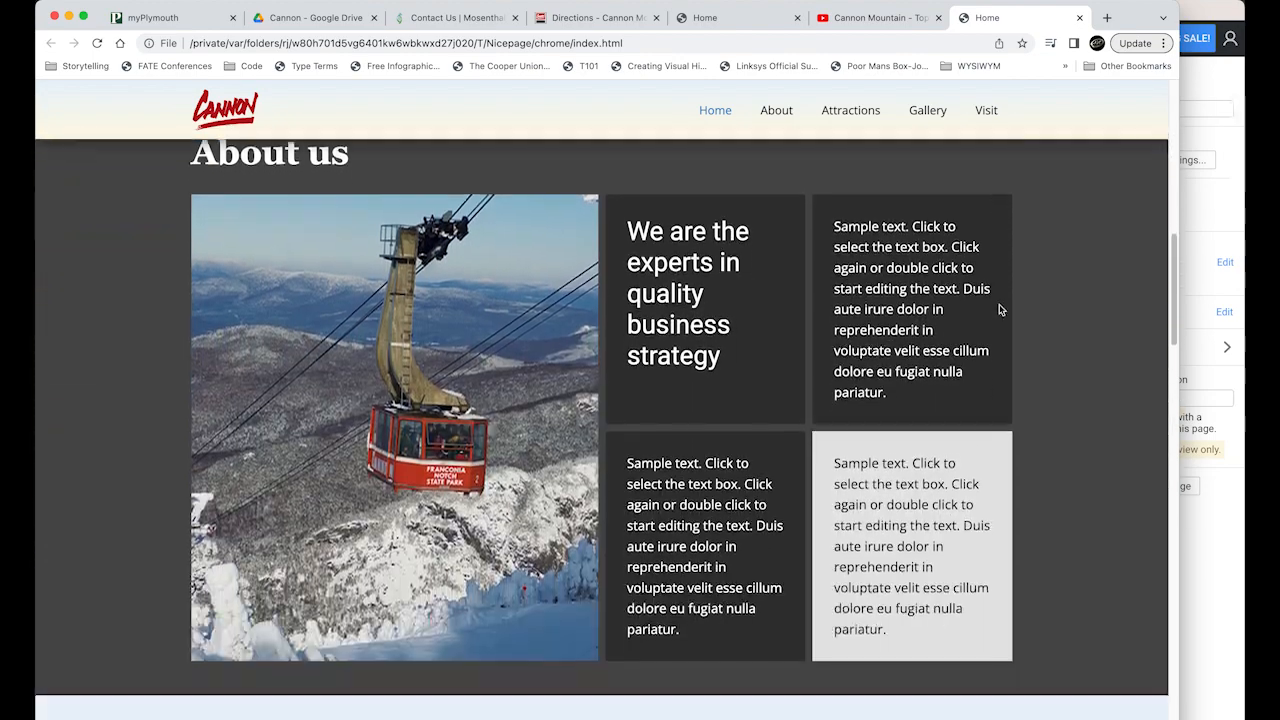
scroll(999, 310, "down", 10)
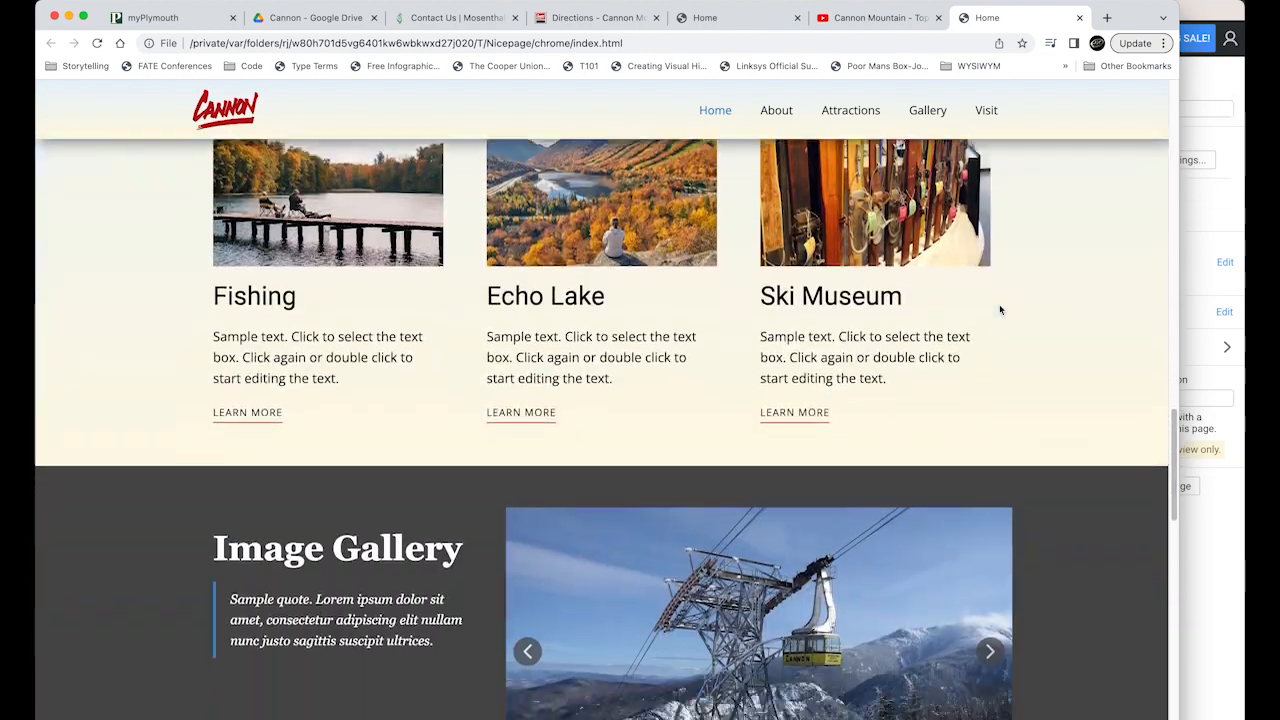
scroll(1000, 310, "down", 6)
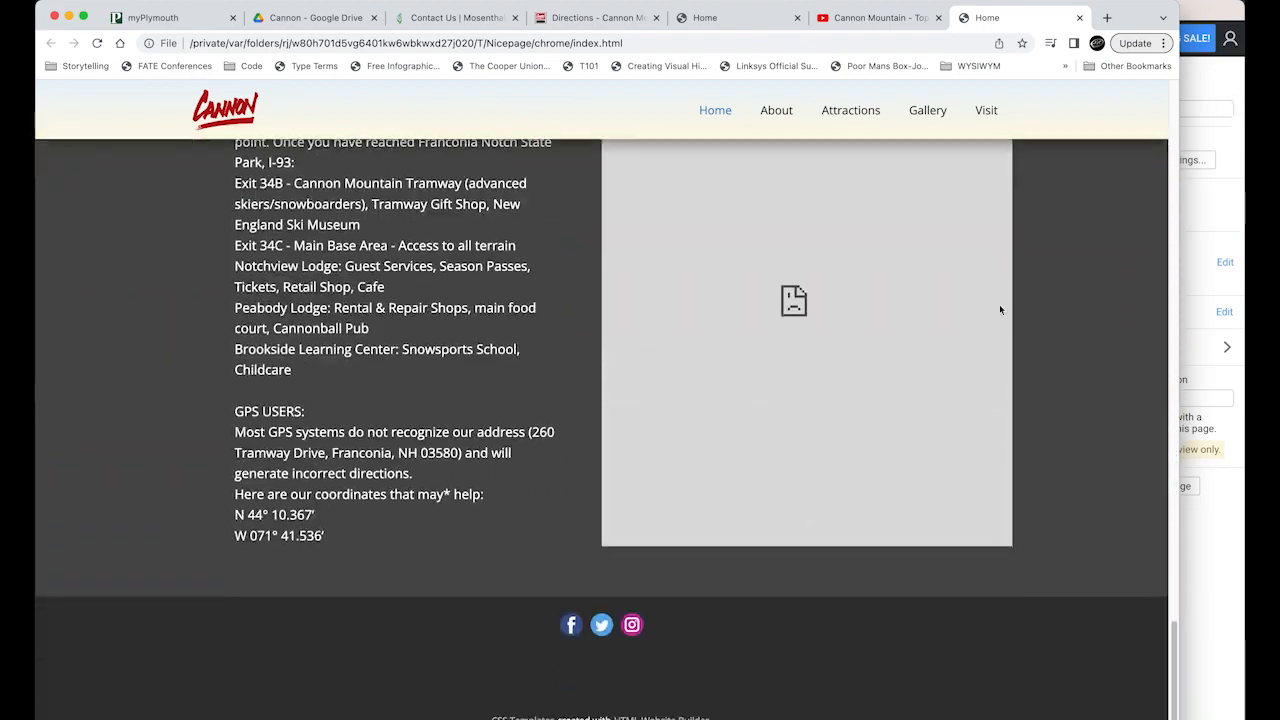
scroll(1000, 310, "up", 3)
scroll(999, 310, "up", 20)
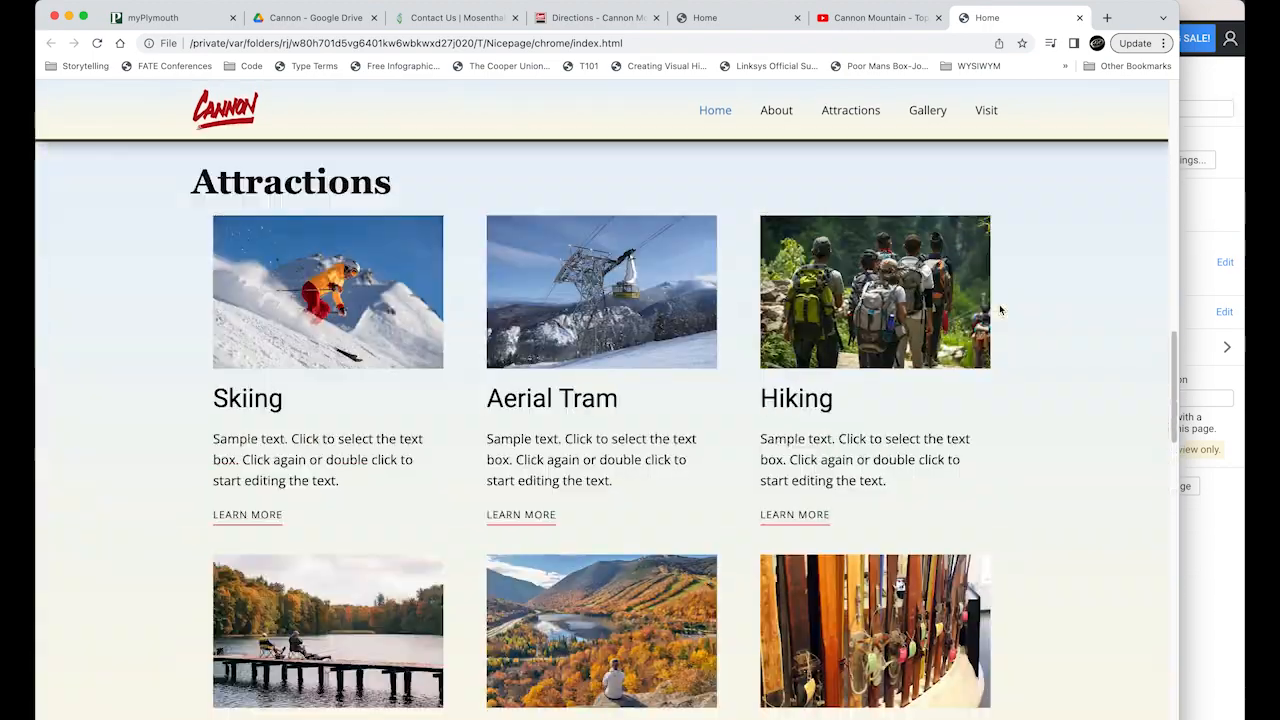
scroll(993, 307, "up", 3)
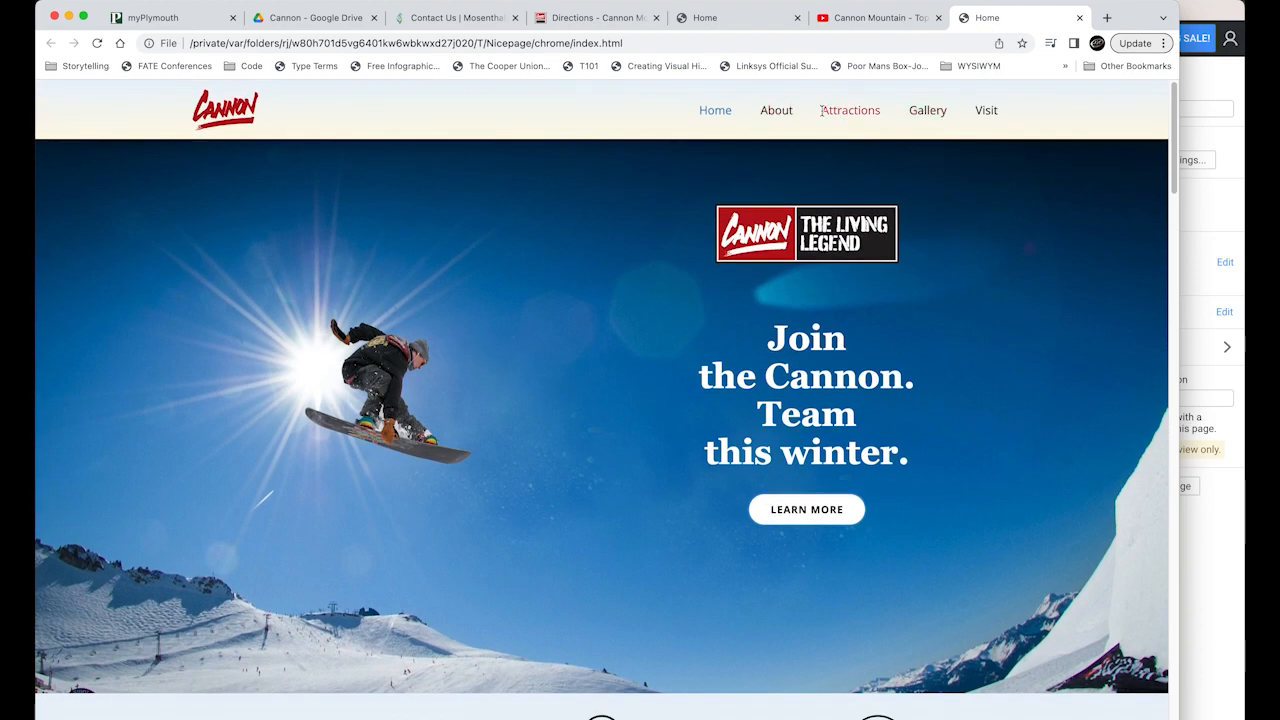
Step: Switch back to Nicepage and review the home page's blocks in the editor, ending at the header
left_click(1216, 203)
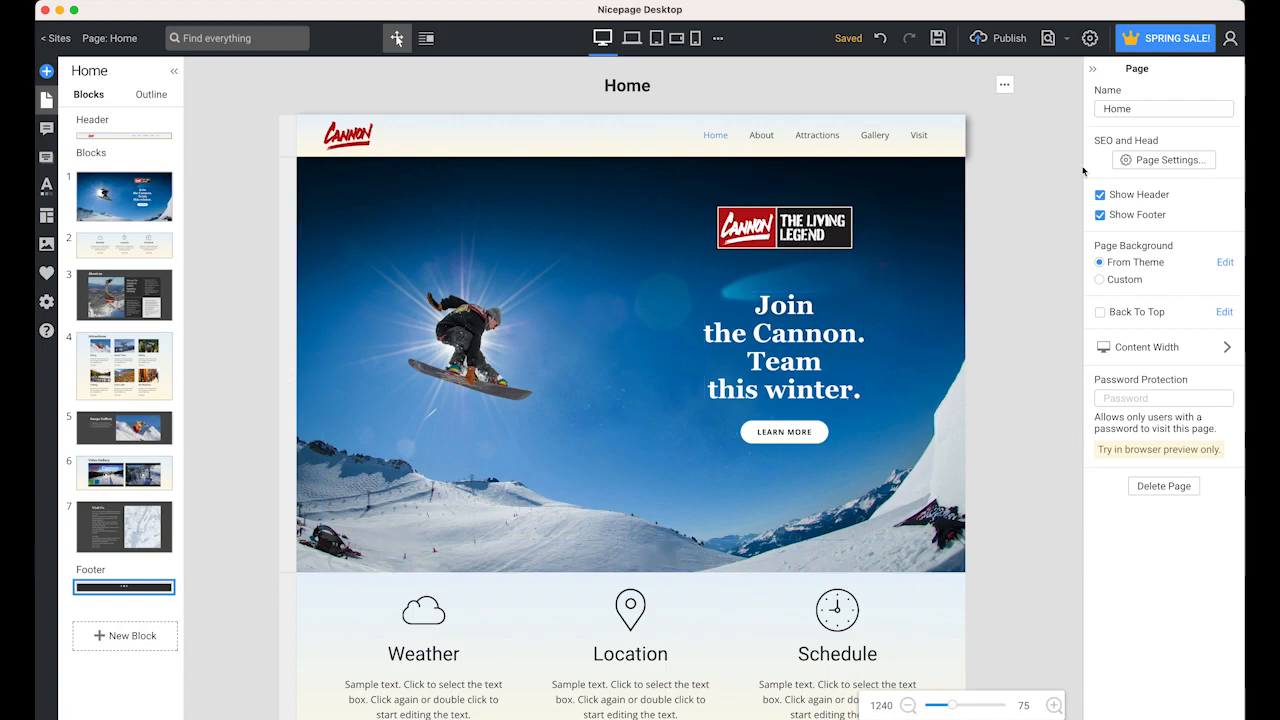
scroll(1051, 376, "down", 15)
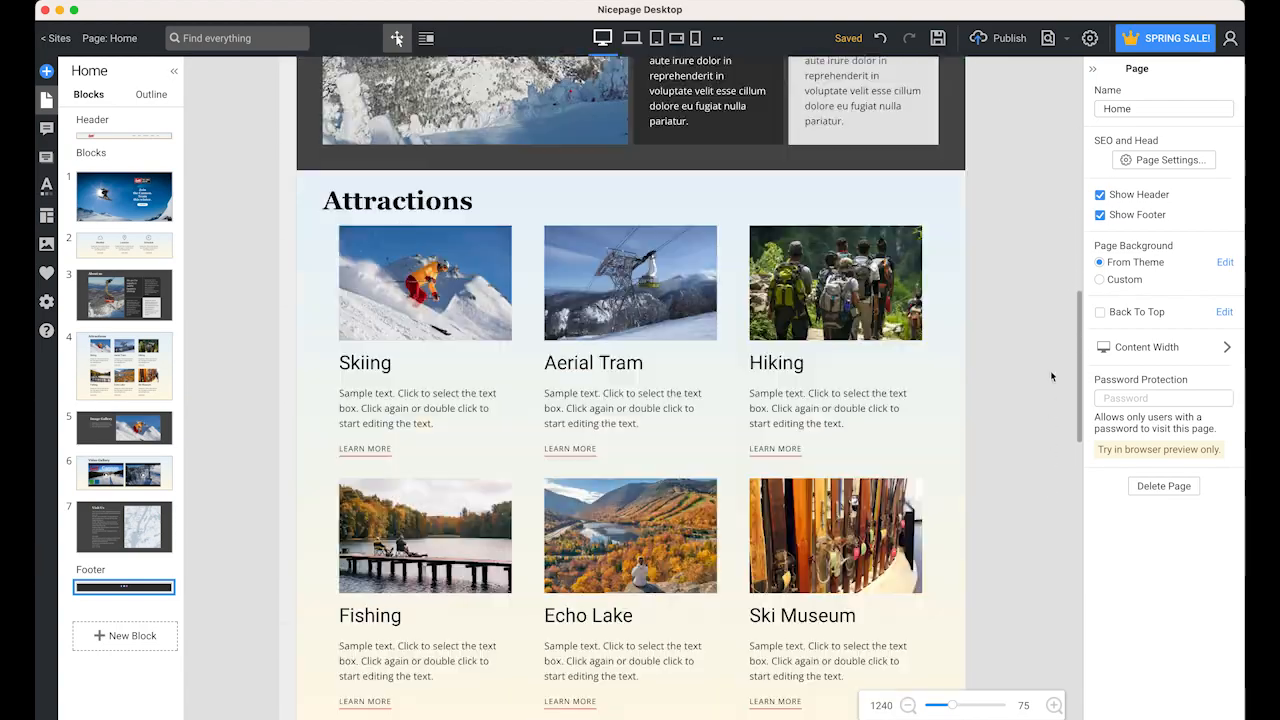
scroll(1048, 320, "up", 10)
scroll(1040, 350, "down", 10)
scroll(1036, 350, "up", 9)
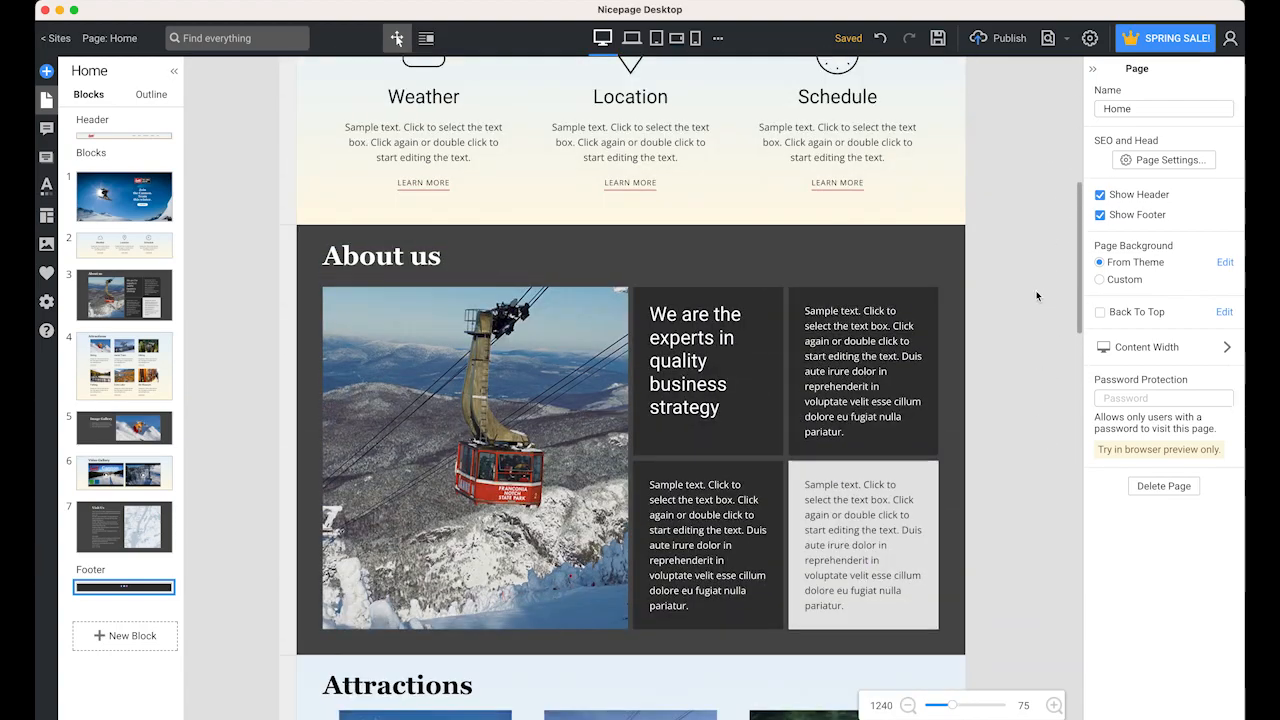
scroll(1037, 296, "up", 8)
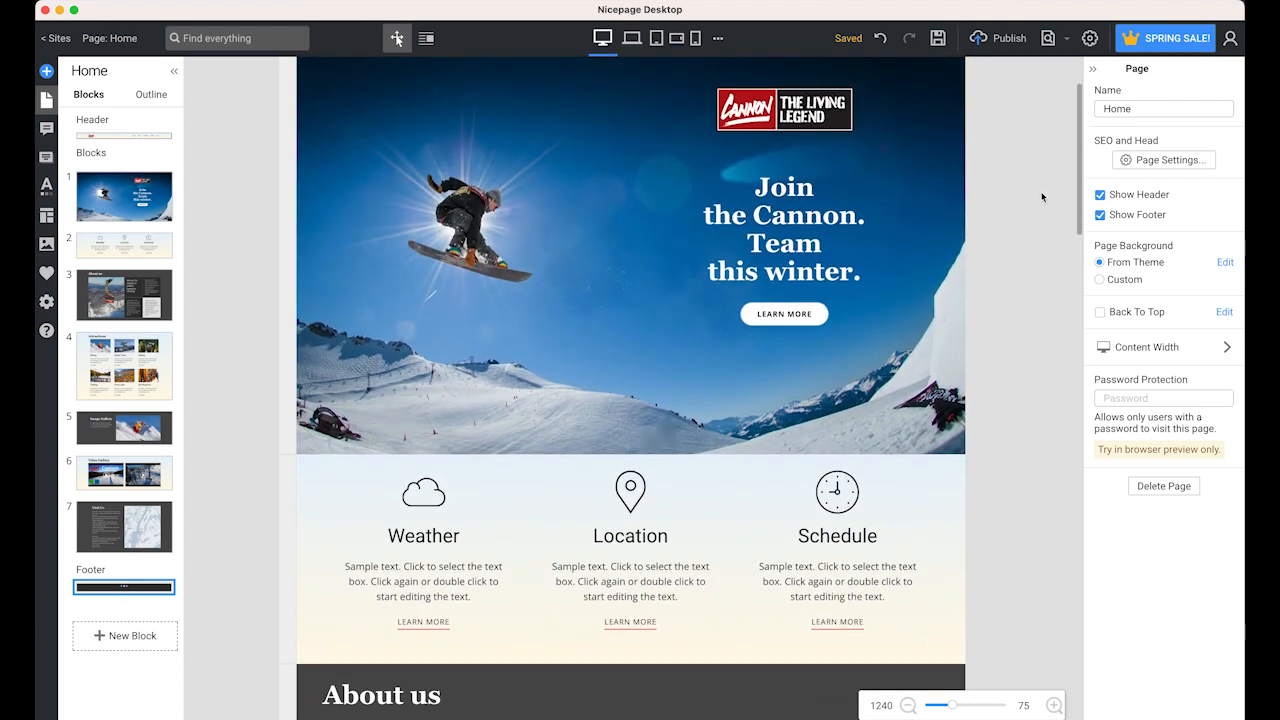
scroll(1042, 190, "up", 3)
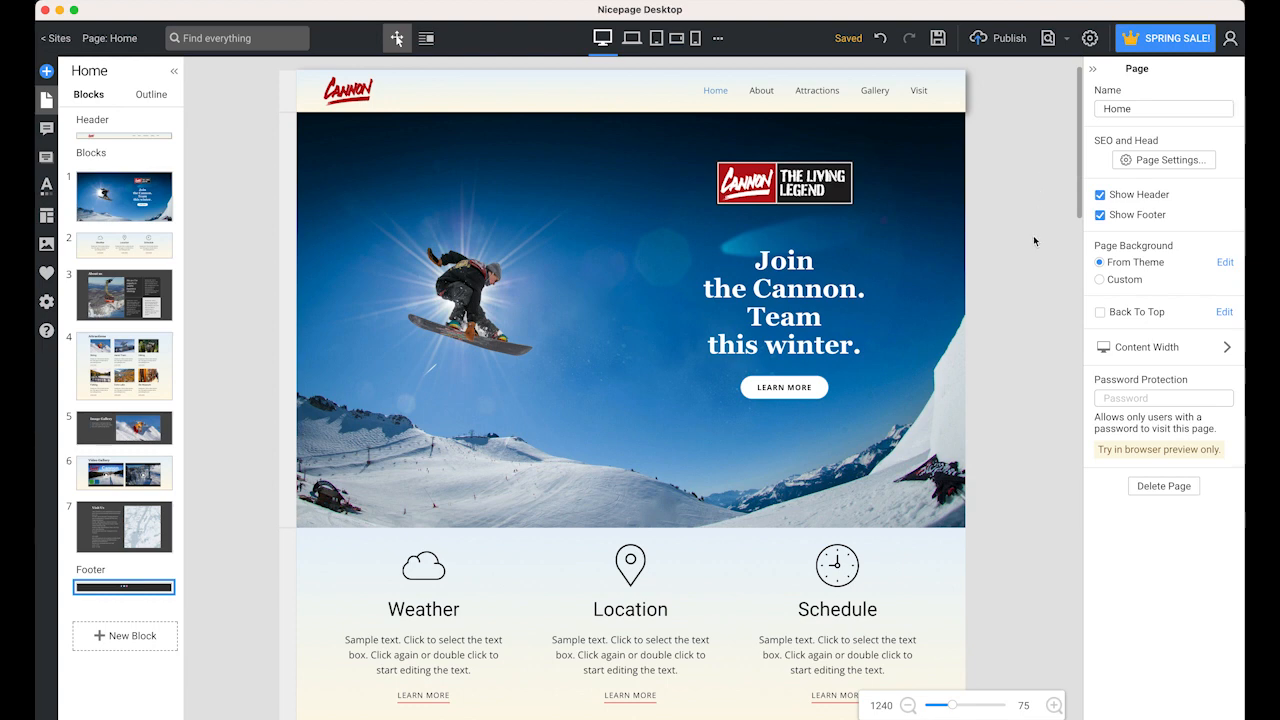
Step: Open the header menu's items for editing and link Home to the block anchor Block 1 (Jointhe Cannon.Teamthis winter.)
double_click(845, 102)
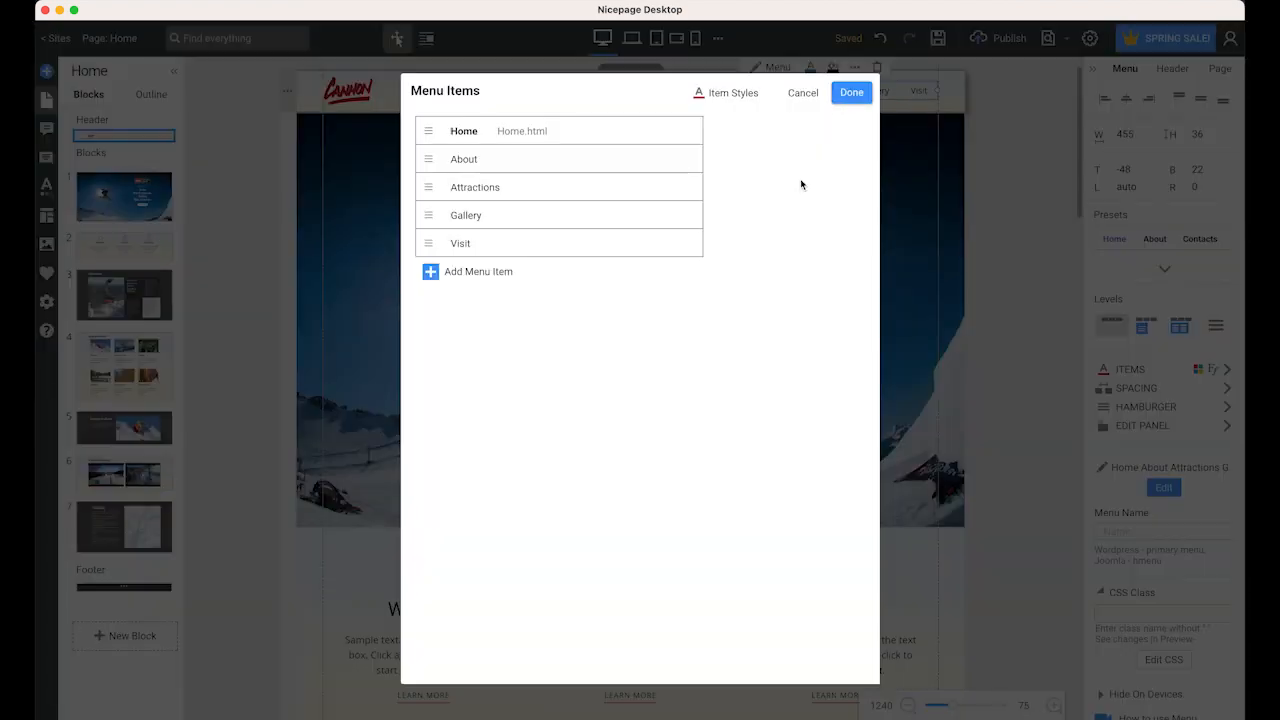
left_click(467, 132)
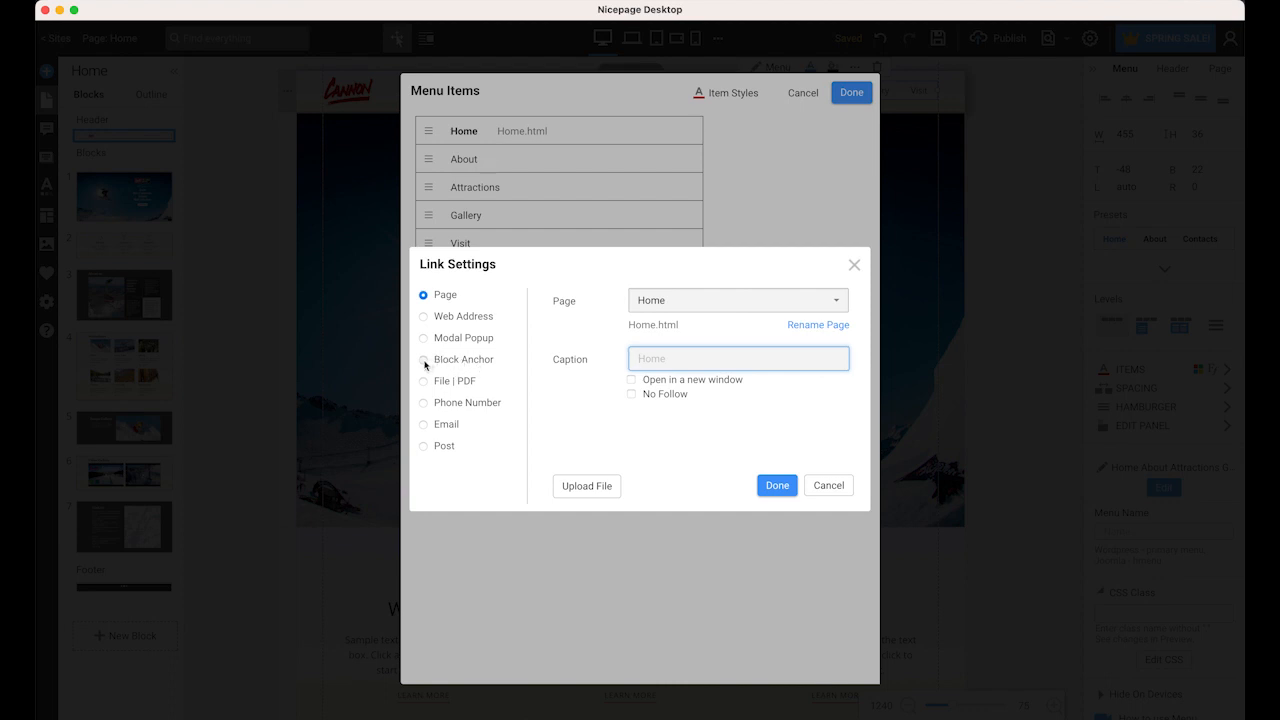
left_click(424, 361)
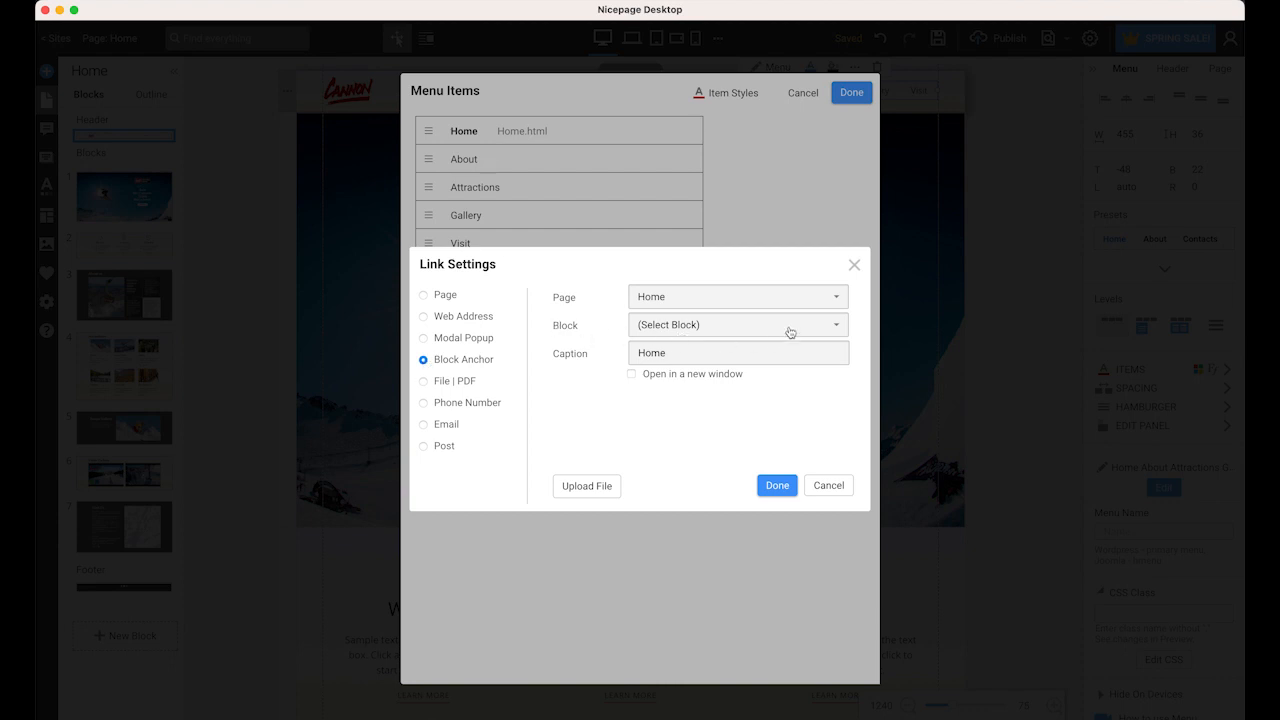
left_click(791, 331)
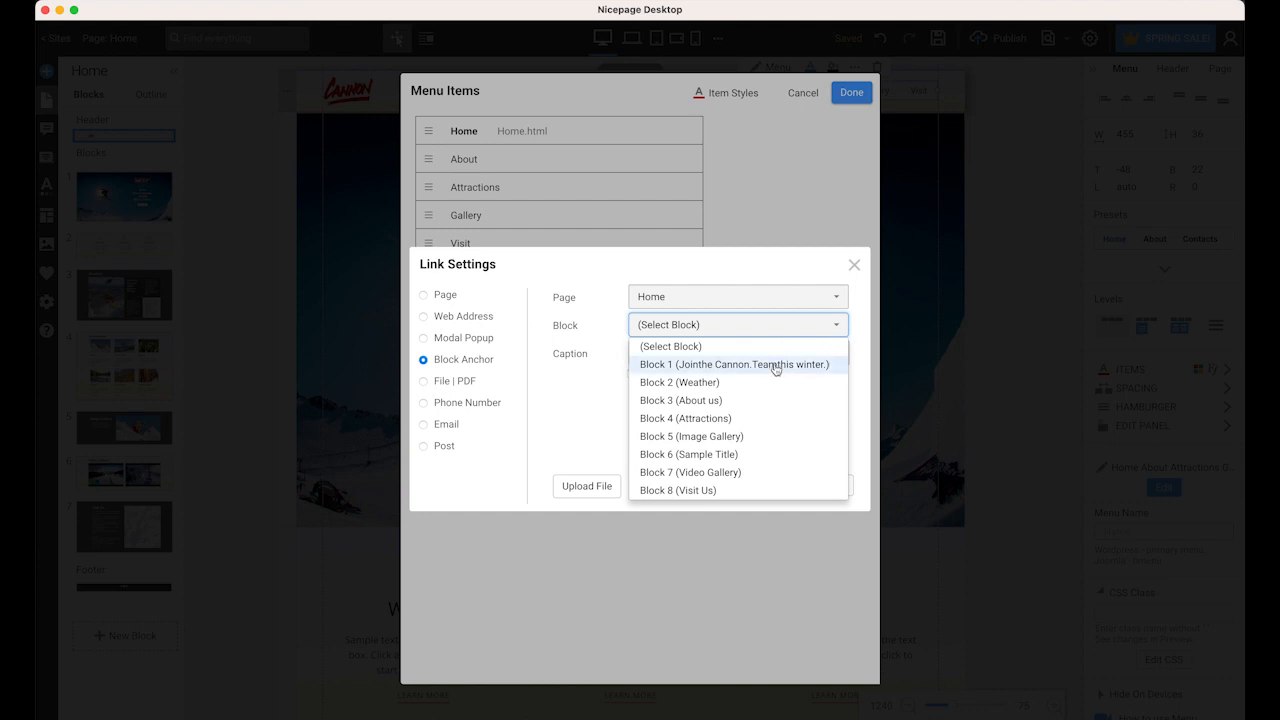
left_click(775, 366)
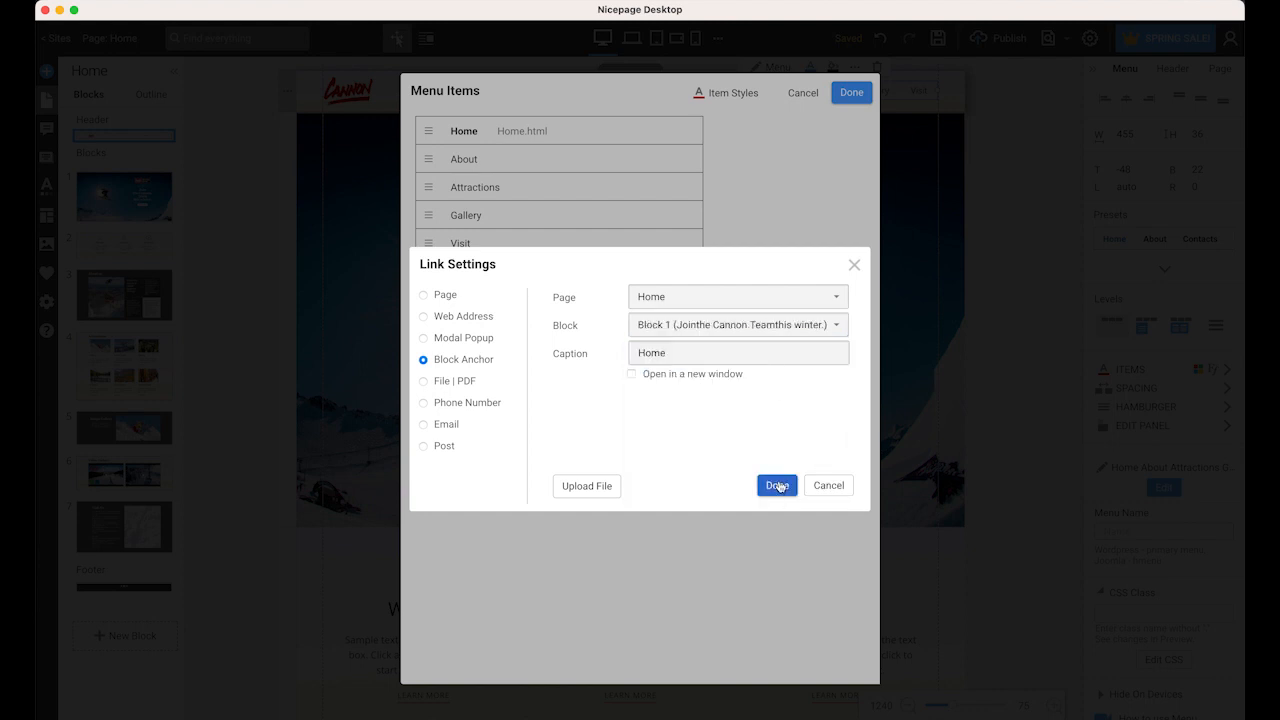
left_click(775, 485)
Step: Link the About menu item to the block anchor Block 3 (About us) on the Home page
left_click(486, 163)
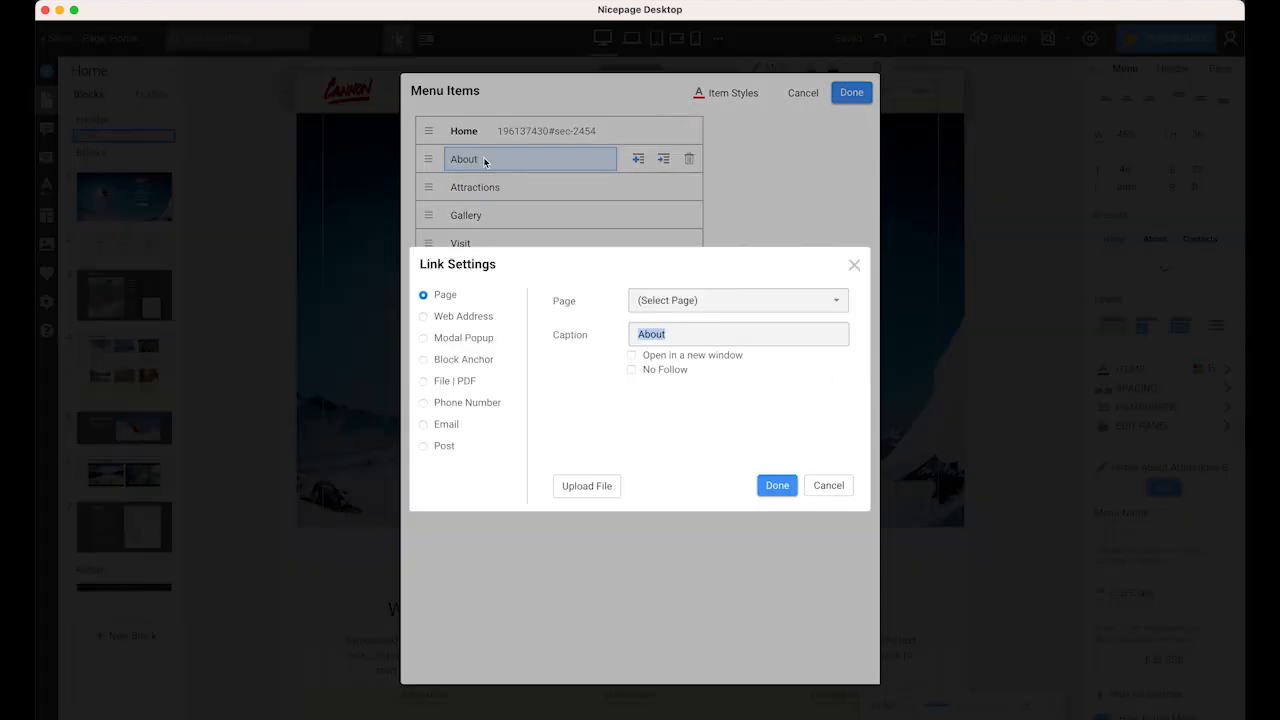
left_click(427, 360)
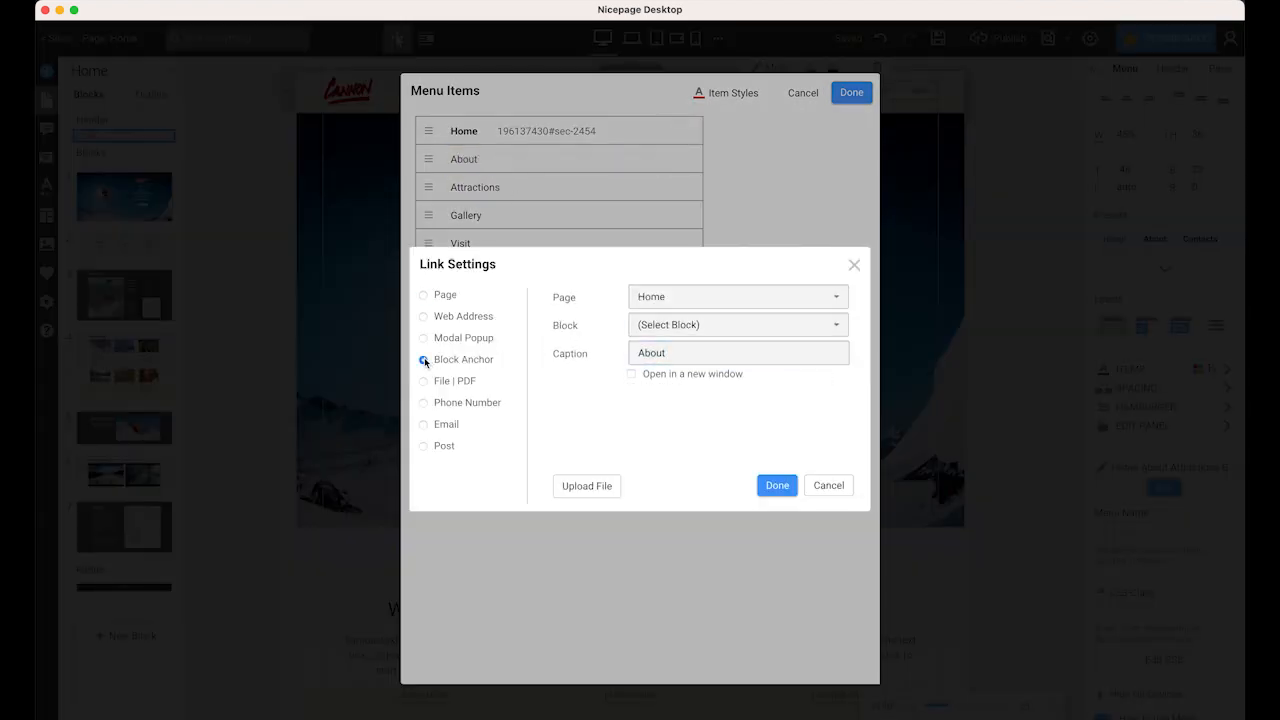
left_click(832, 326)
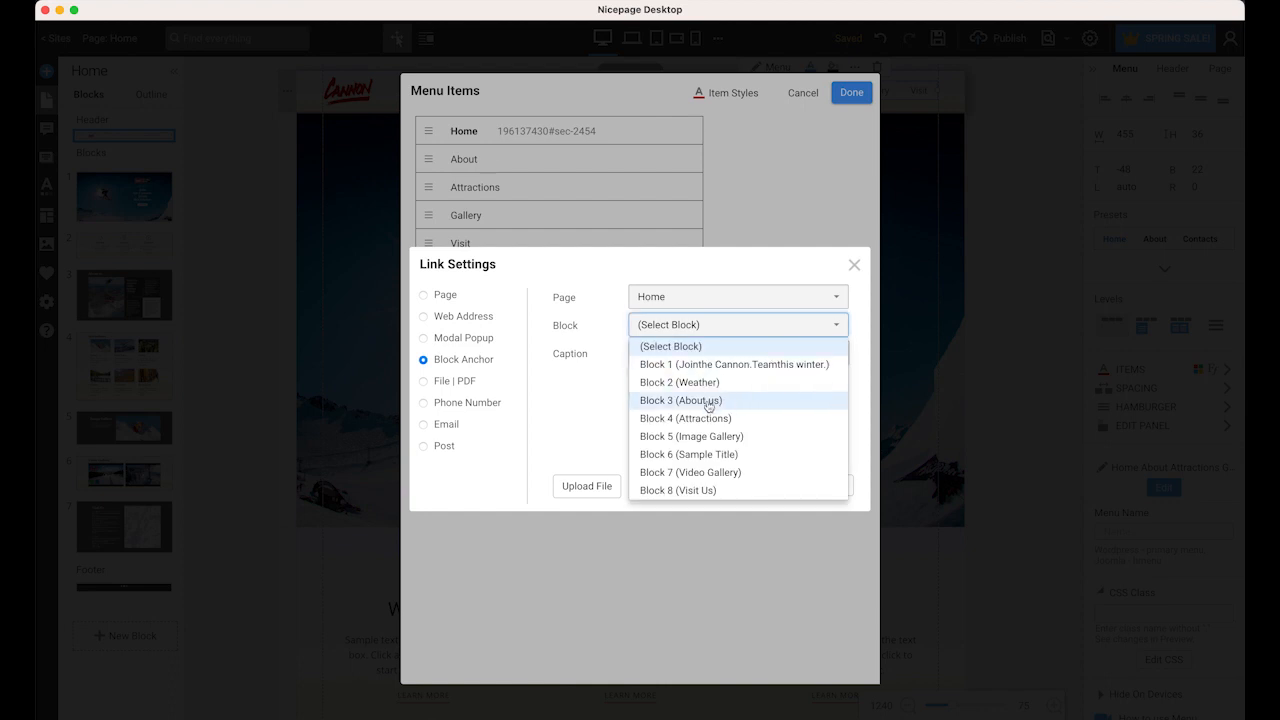
left_click(708, 401)
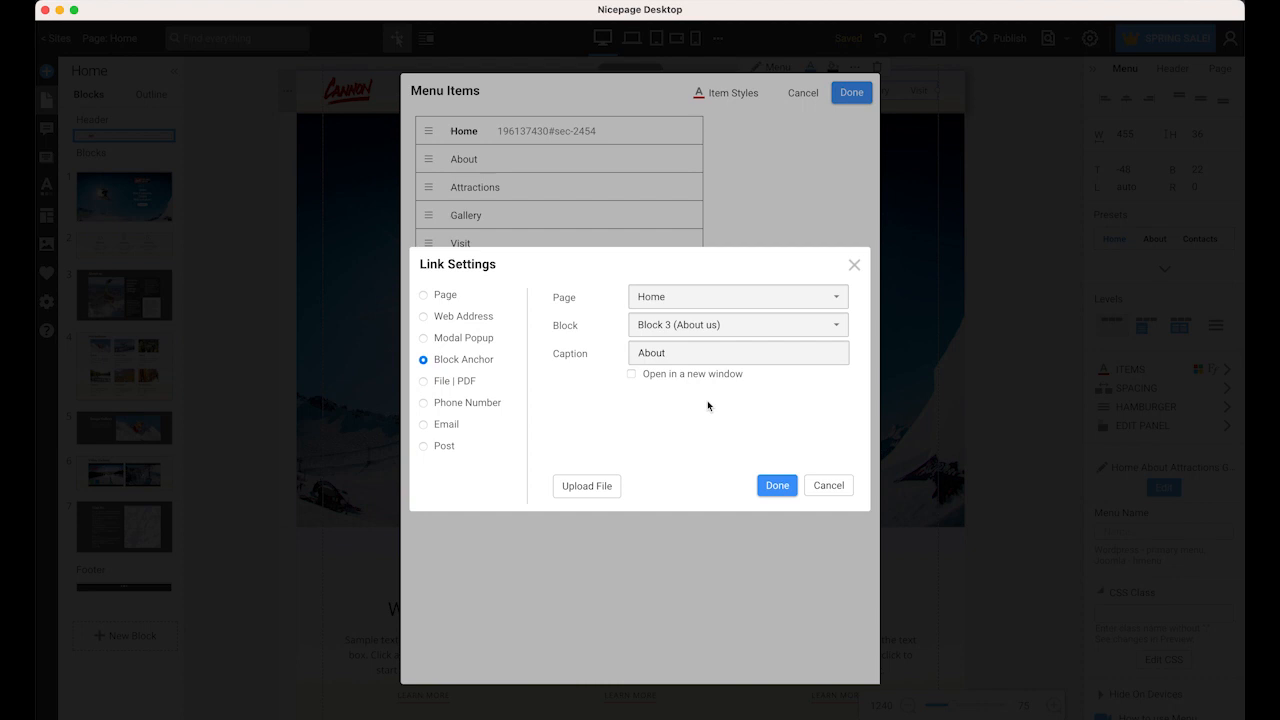
left_click(776, 486)
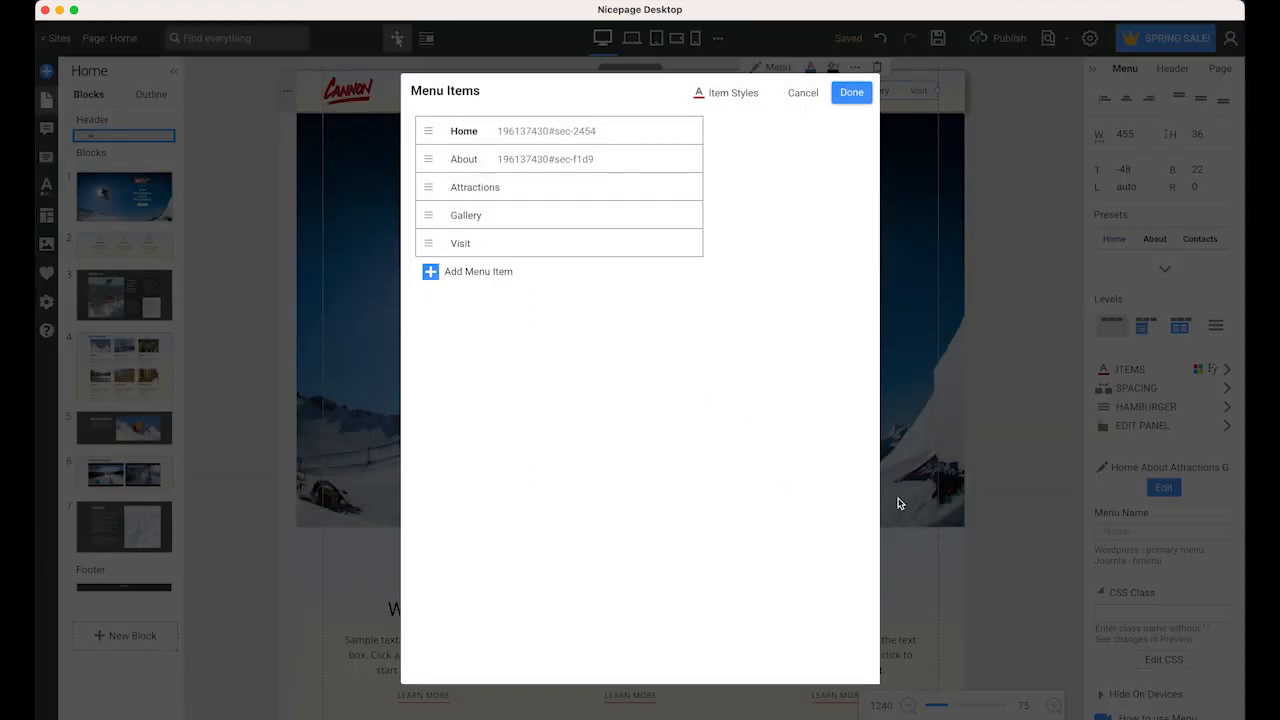
Step: Link the Attractions menu item to the block anchor Block 4 (Attractions) on the Home page
left_click(490, 189)
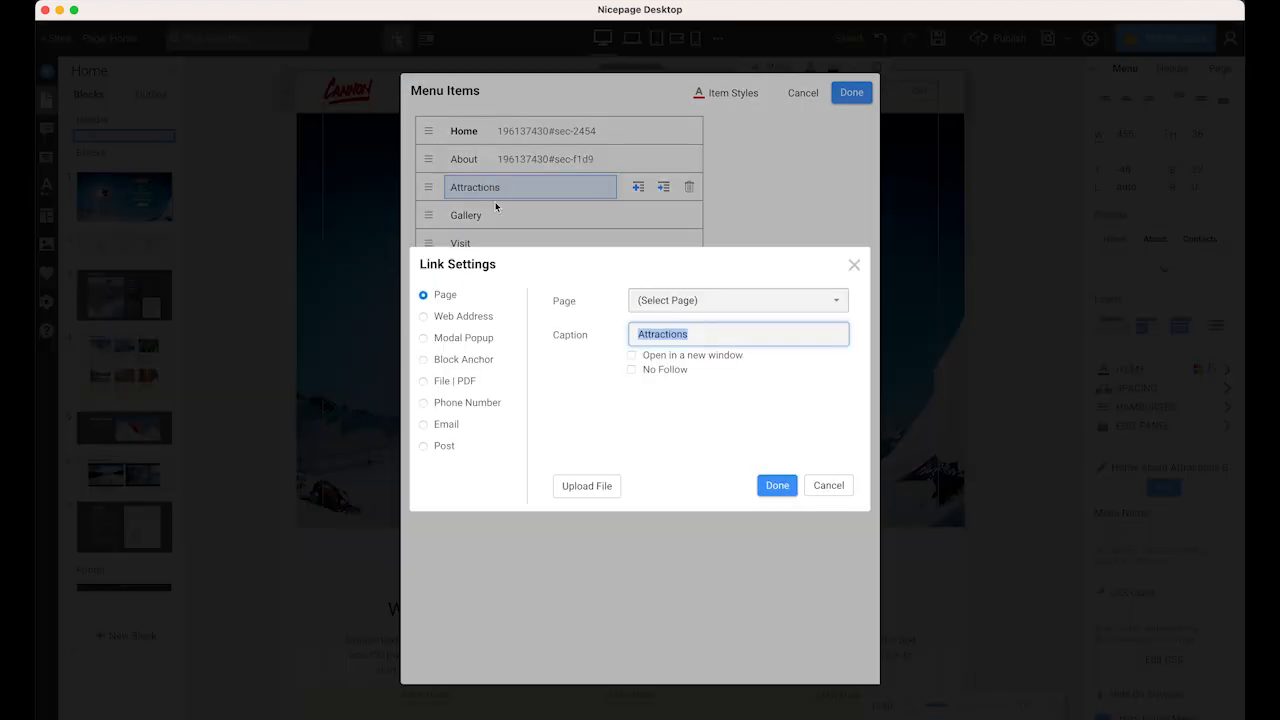
left_click(456, 363)
left_click(841, 323)
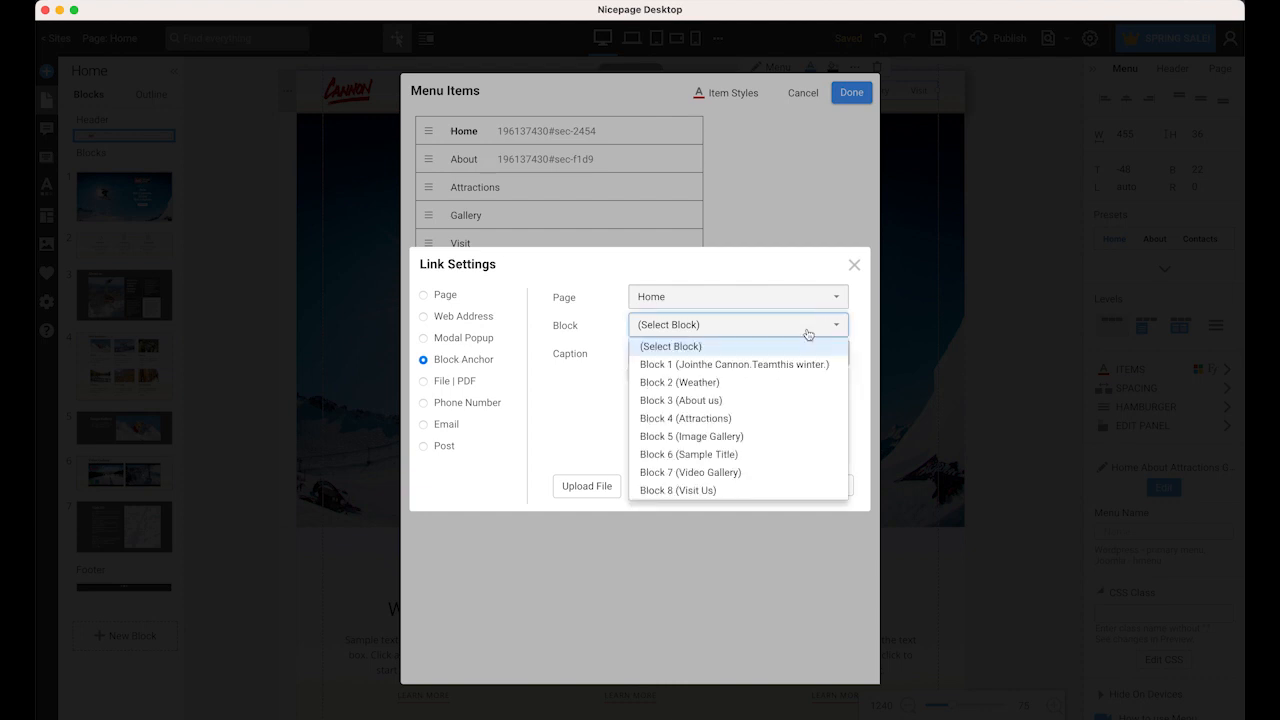
left_click(728, 419)
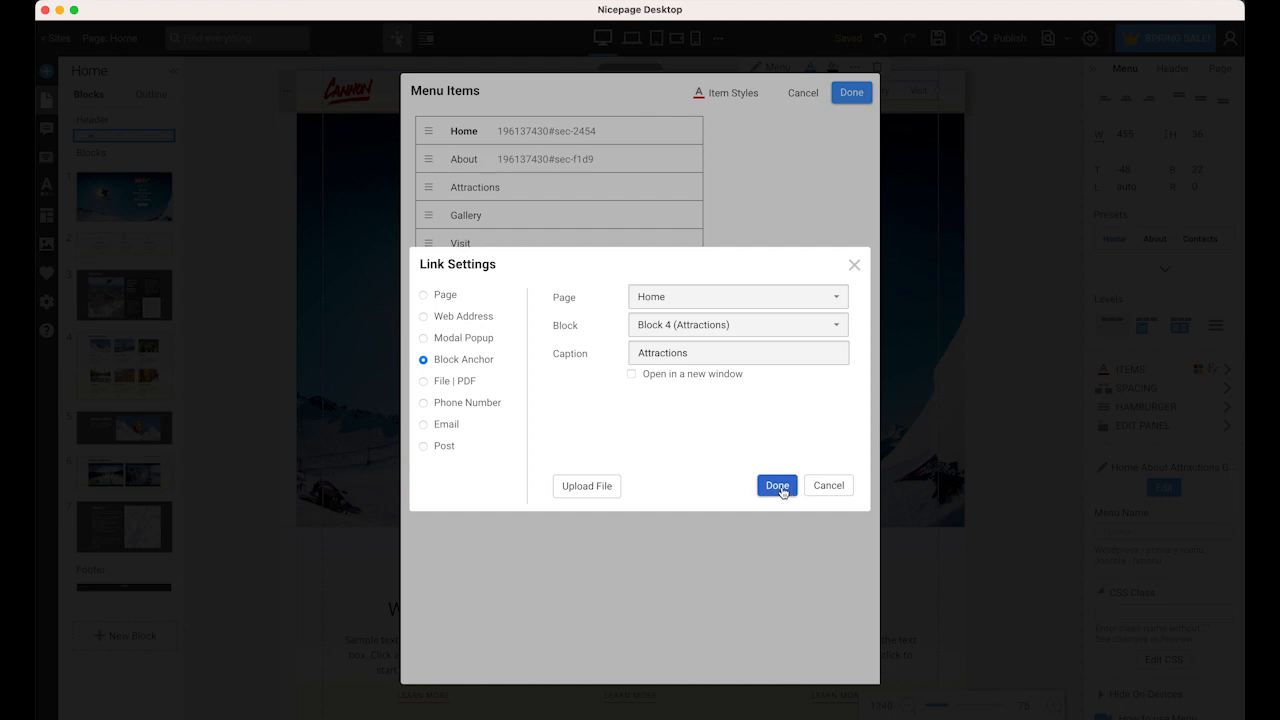
left_click(779, 487)
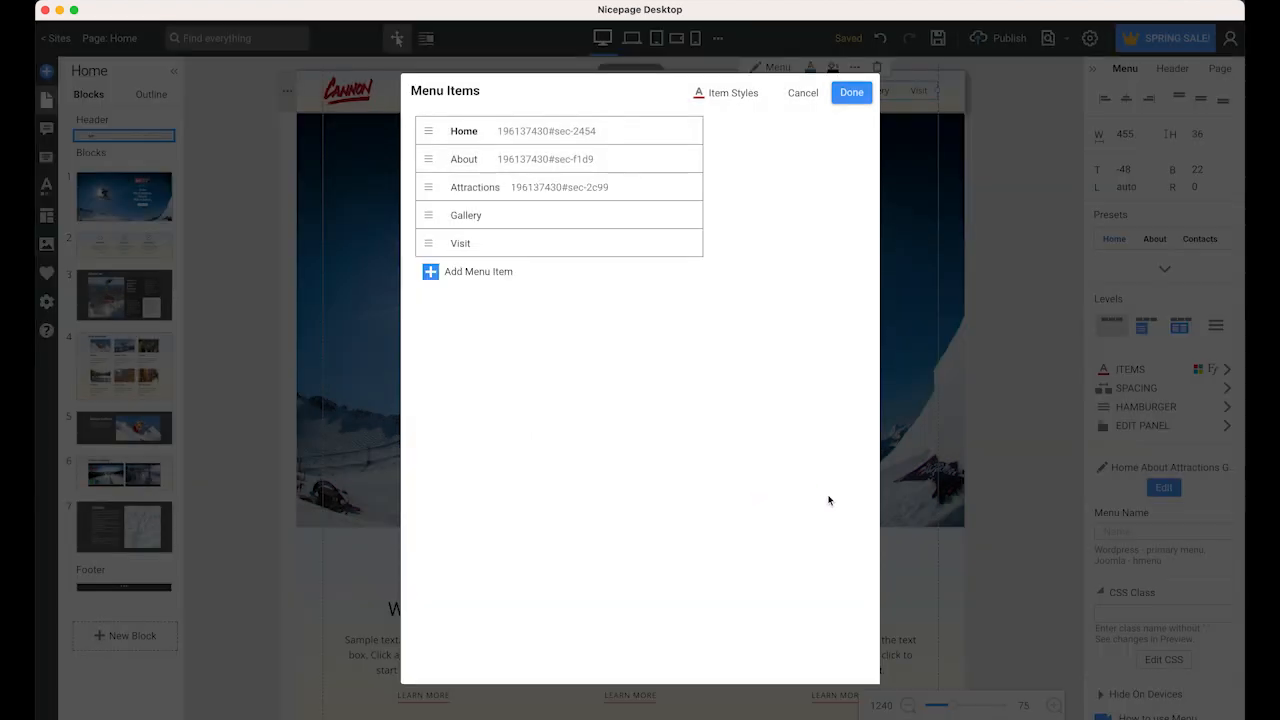
Step: Link the Gallery menu item to the block anchor Block 5 (Image Gallery) on the Home page
left_click(493, 220)
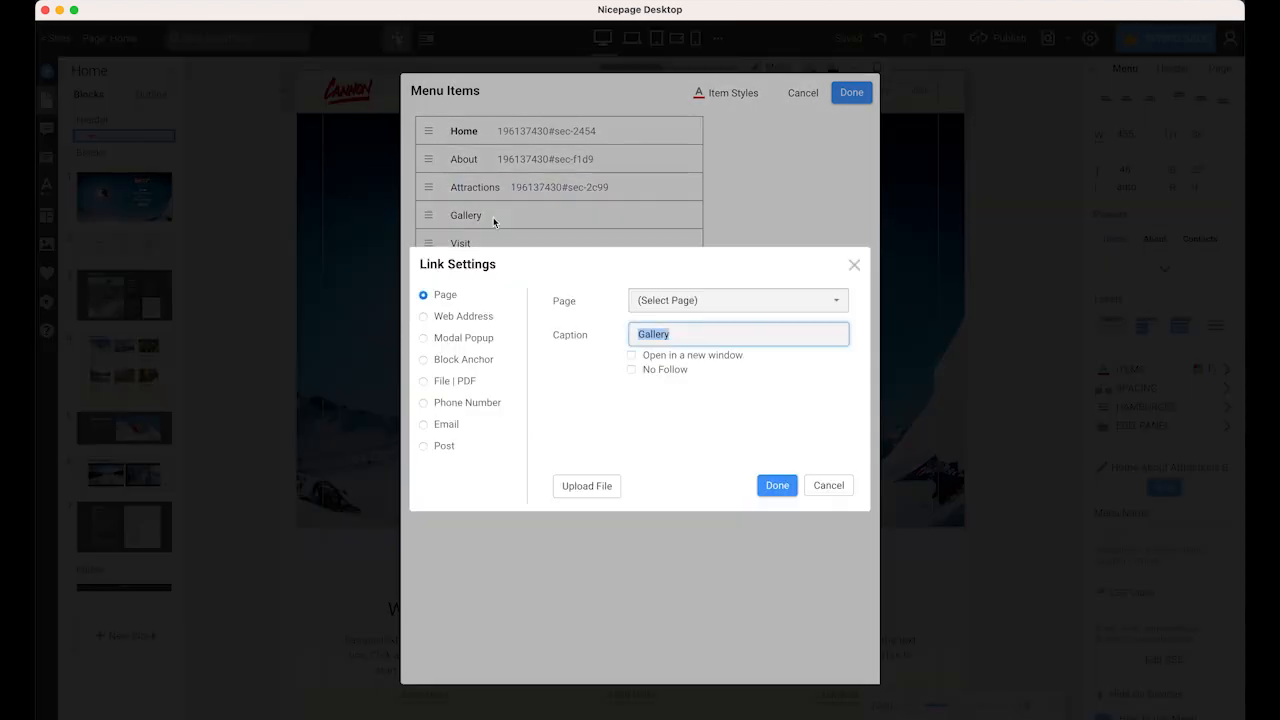
left_click(461, 359)
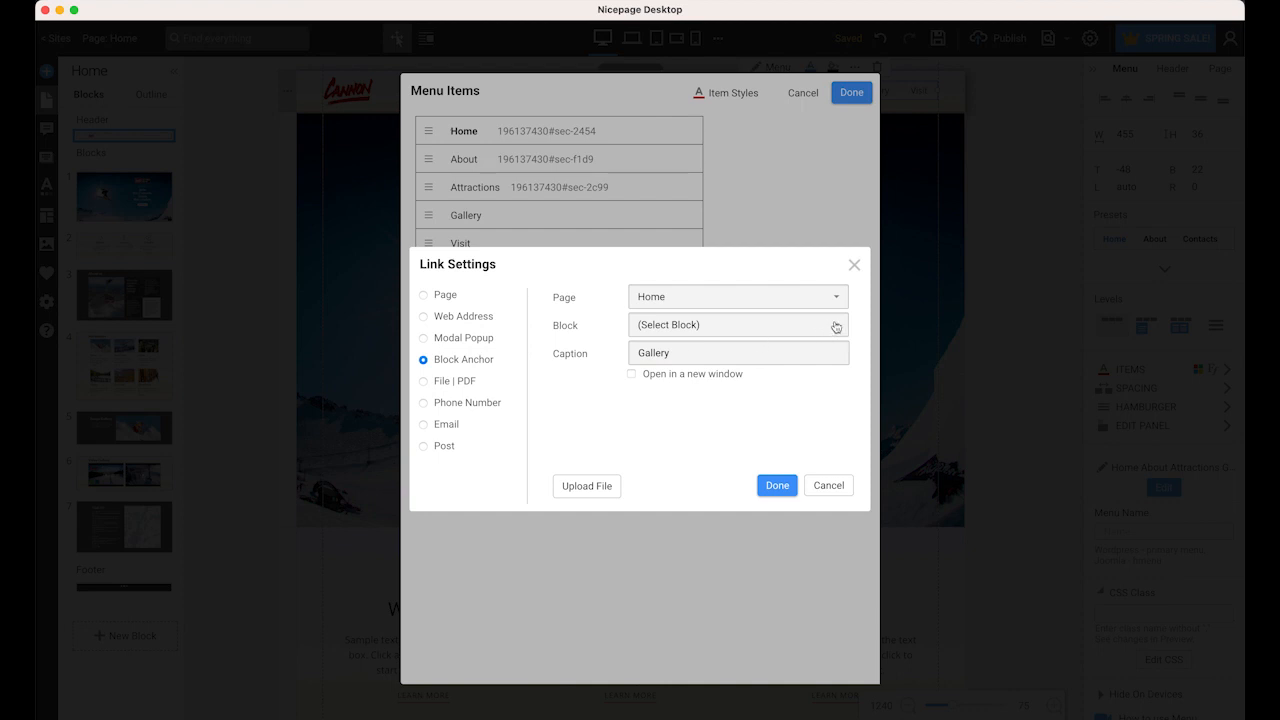
left_click(836, 325)
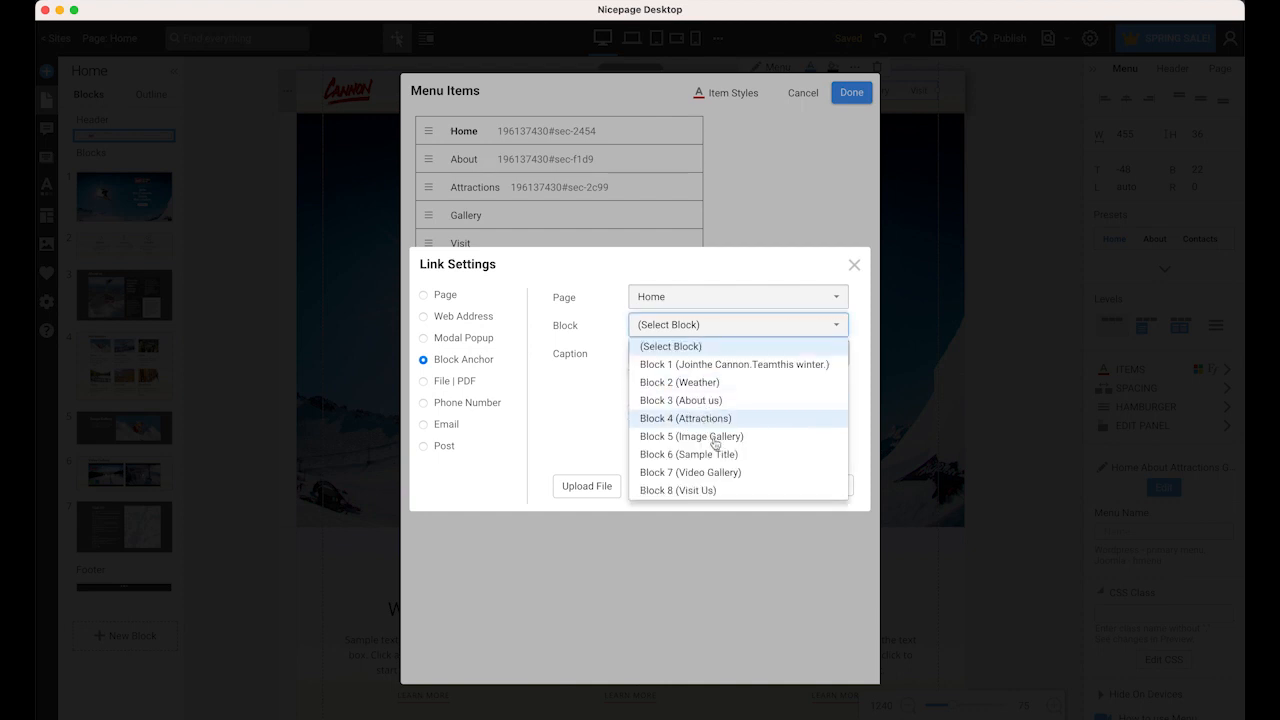
left_click(719, 443)
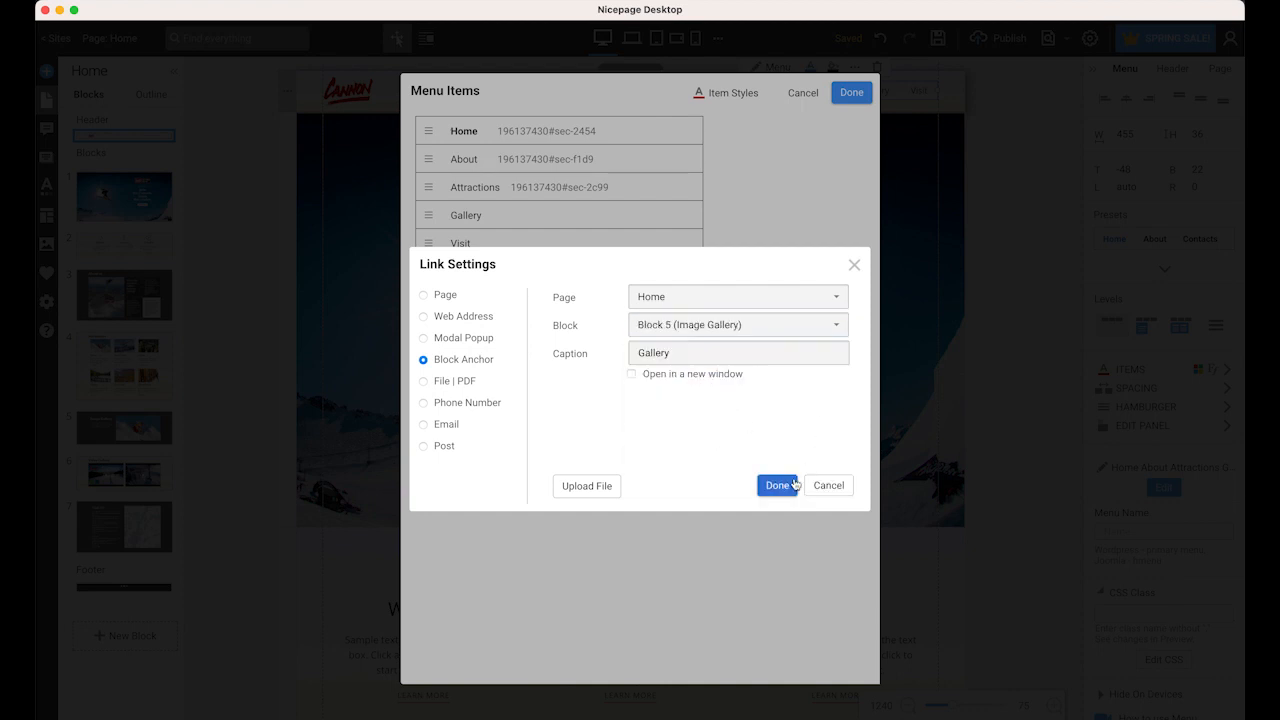
left_click(788, 487)
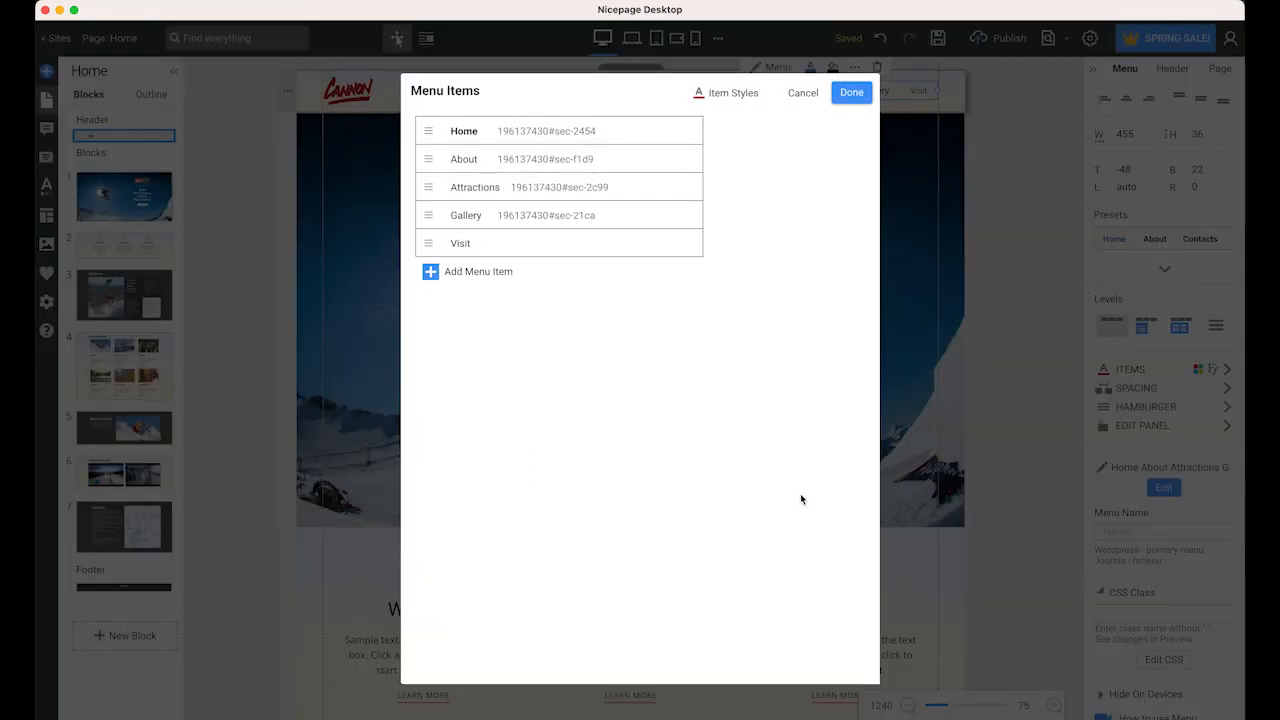
Step: Link the Visit menu item to the block anchor Block 8 (Visit Us) and apply the menu changes
left_click(497, 251)
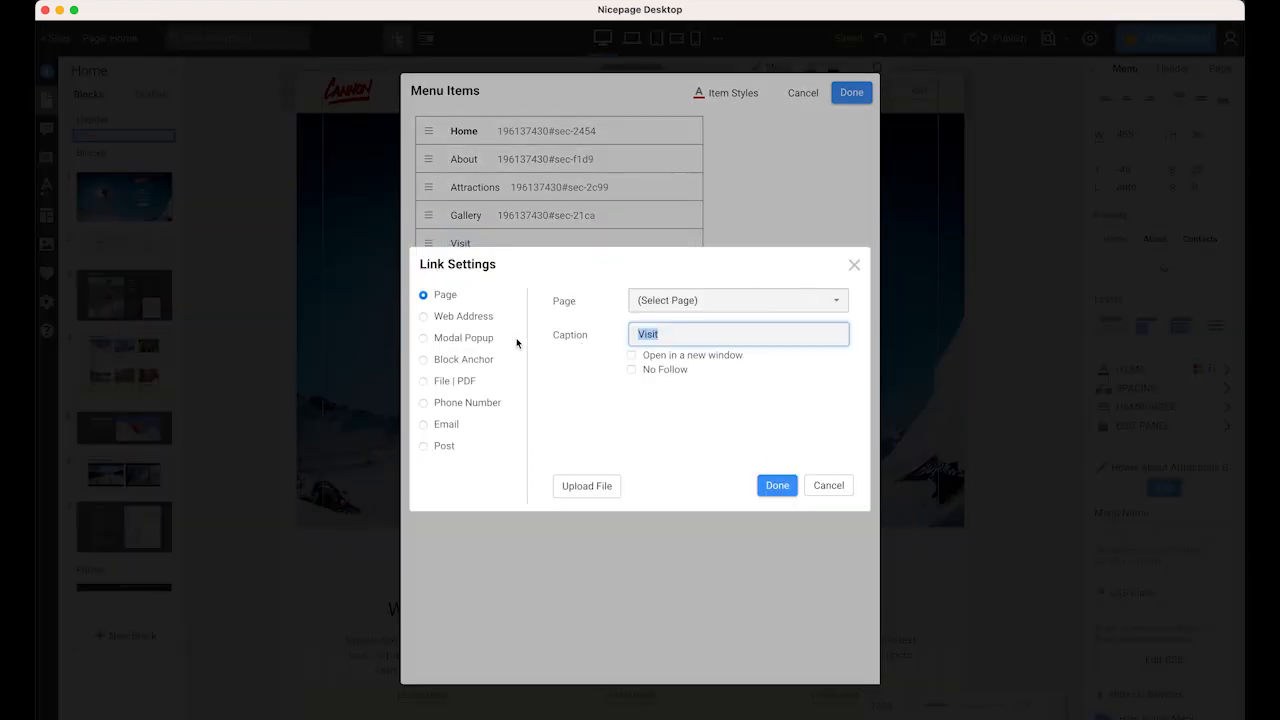
left_click(470, 360)
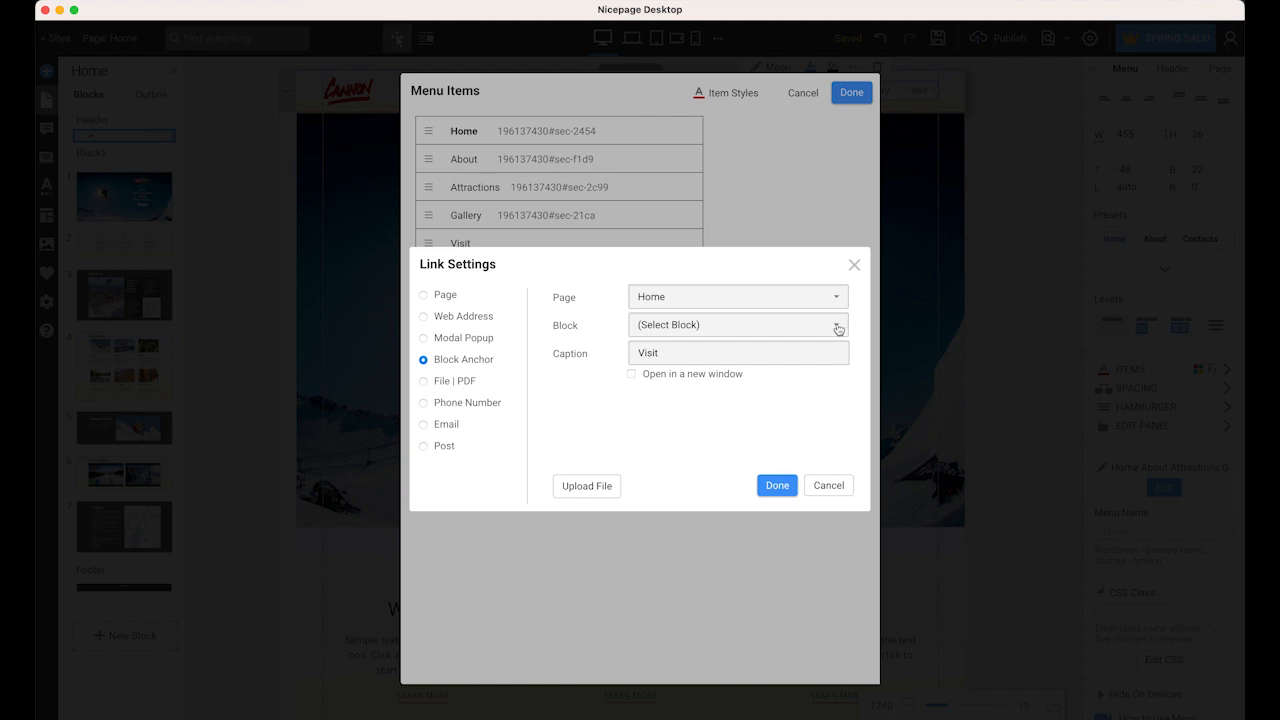
left_click(837, 330)
left_click(716, 491)
left_click(776, 486)
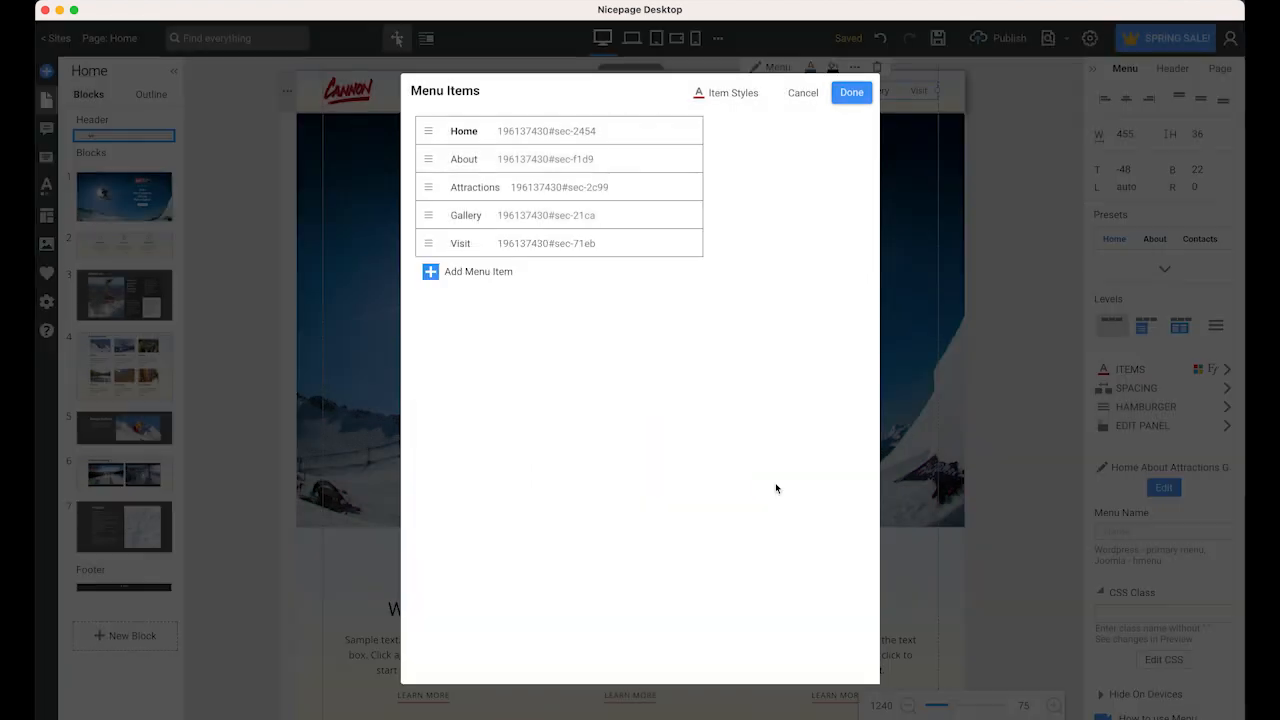
left_click(864, 92)
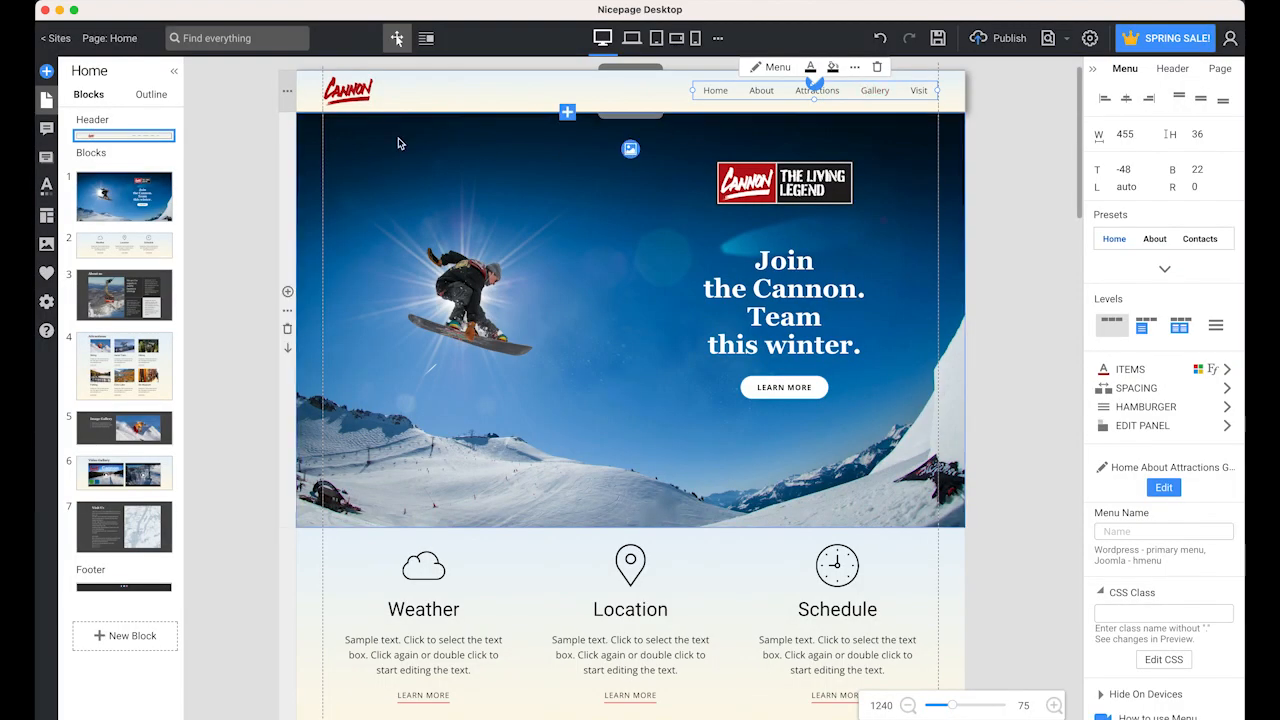
Step: Link the header logo to the block anchor Block 1 (Jointhe Cannon.Teamthis winter.) on the Home page and add a caption
left_click(352, 95)
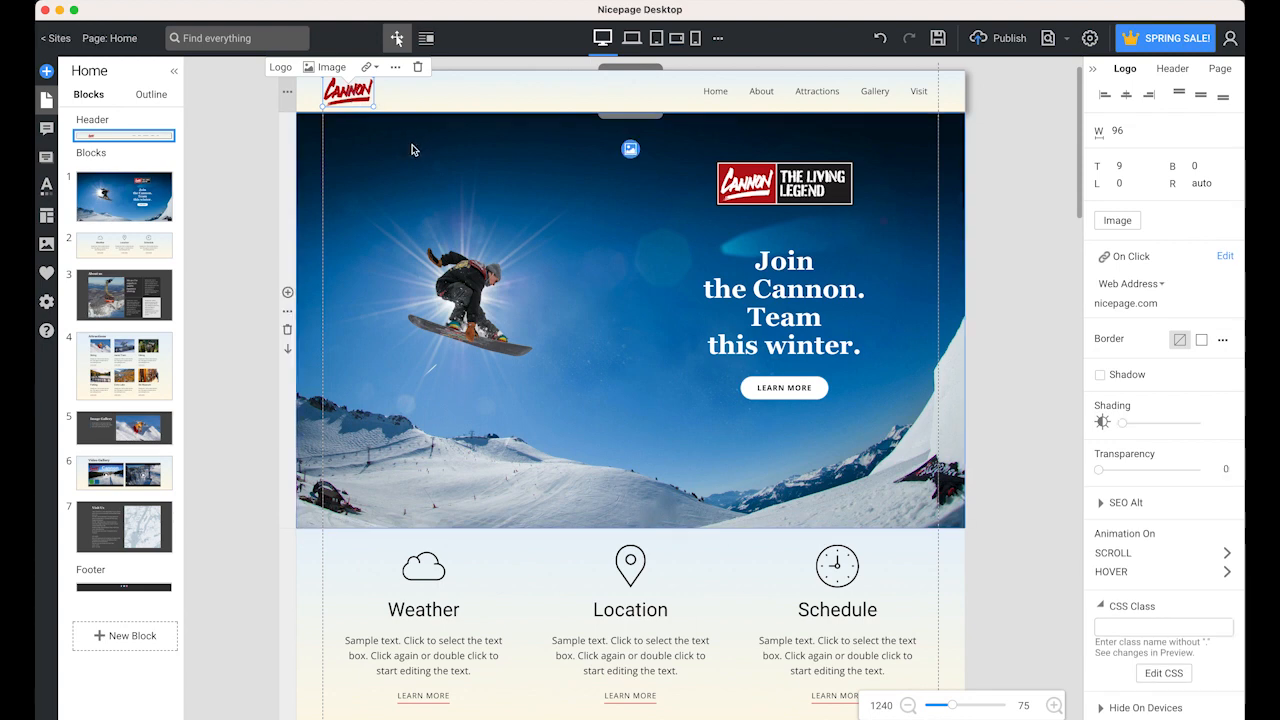
left_click(374, 70)
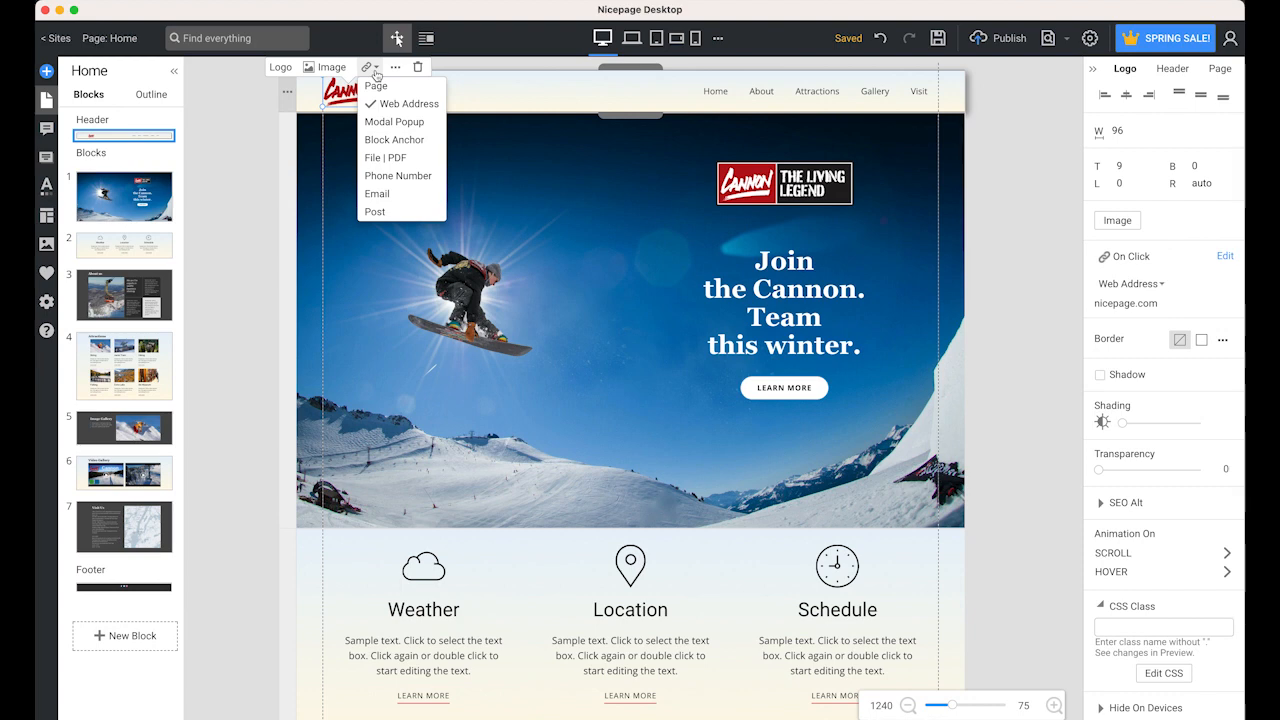
left_click(386, 141)
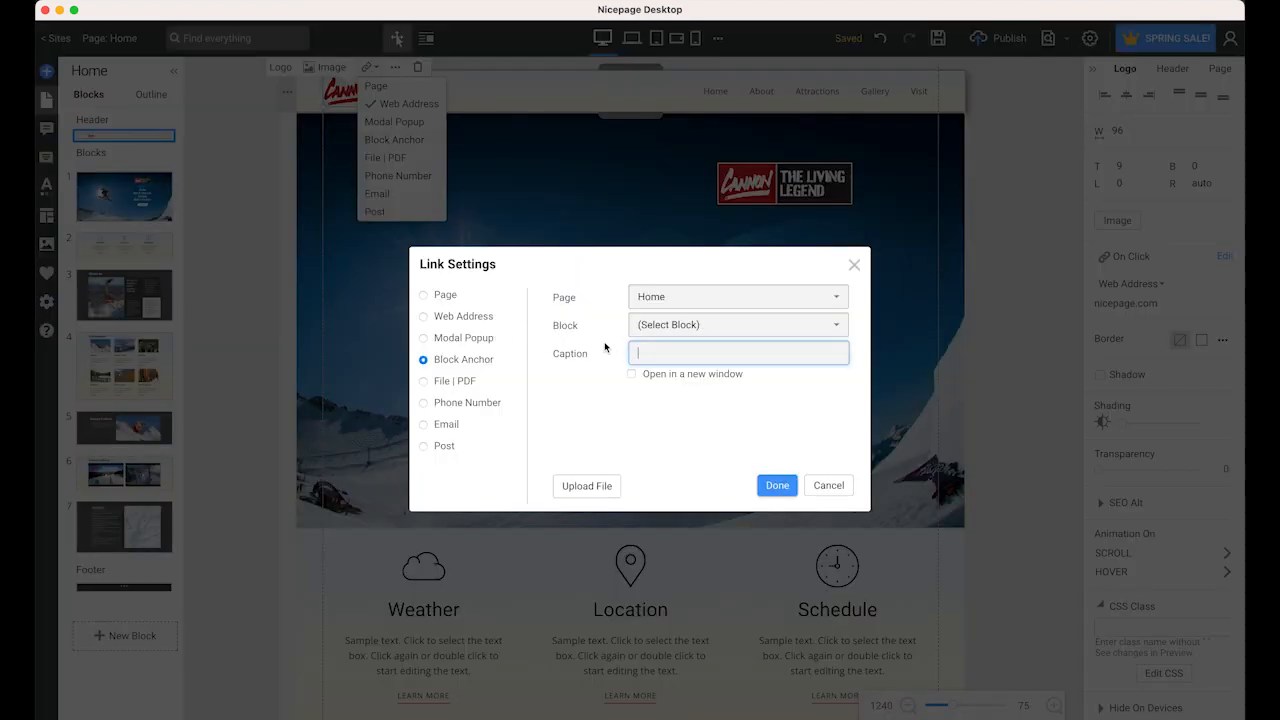
left_click(772, 328)
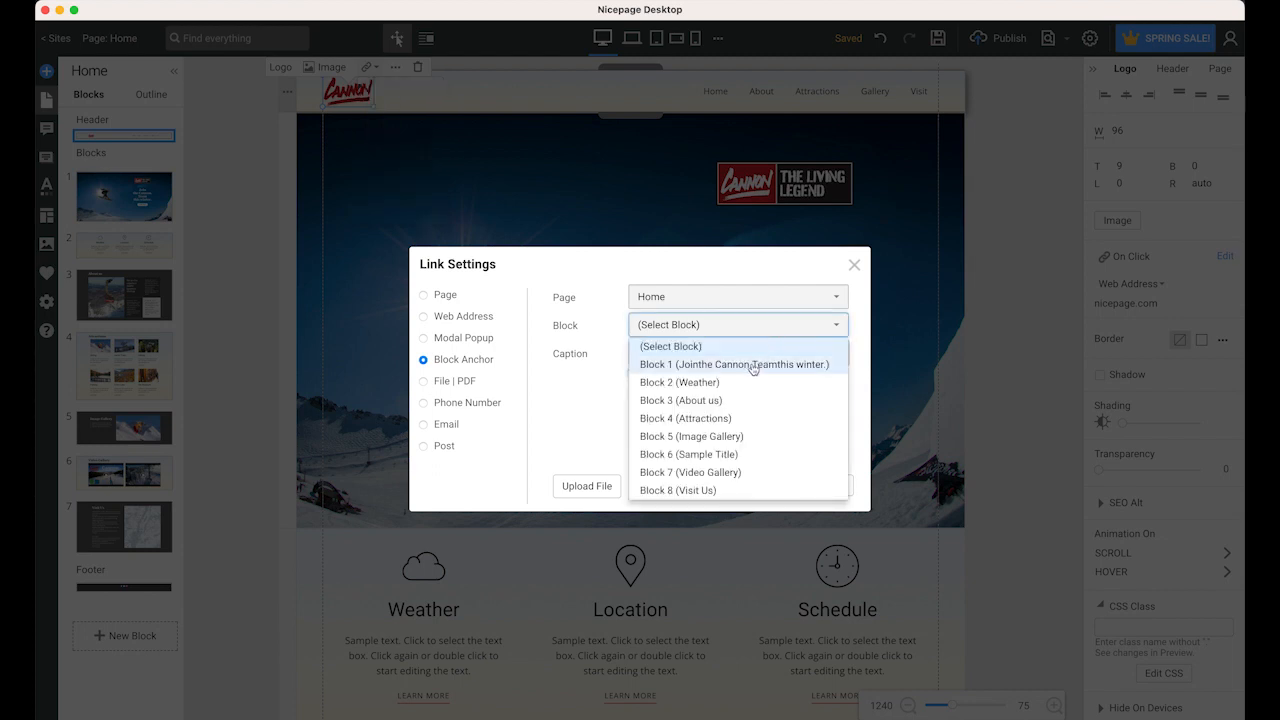
left_click(752, 366)
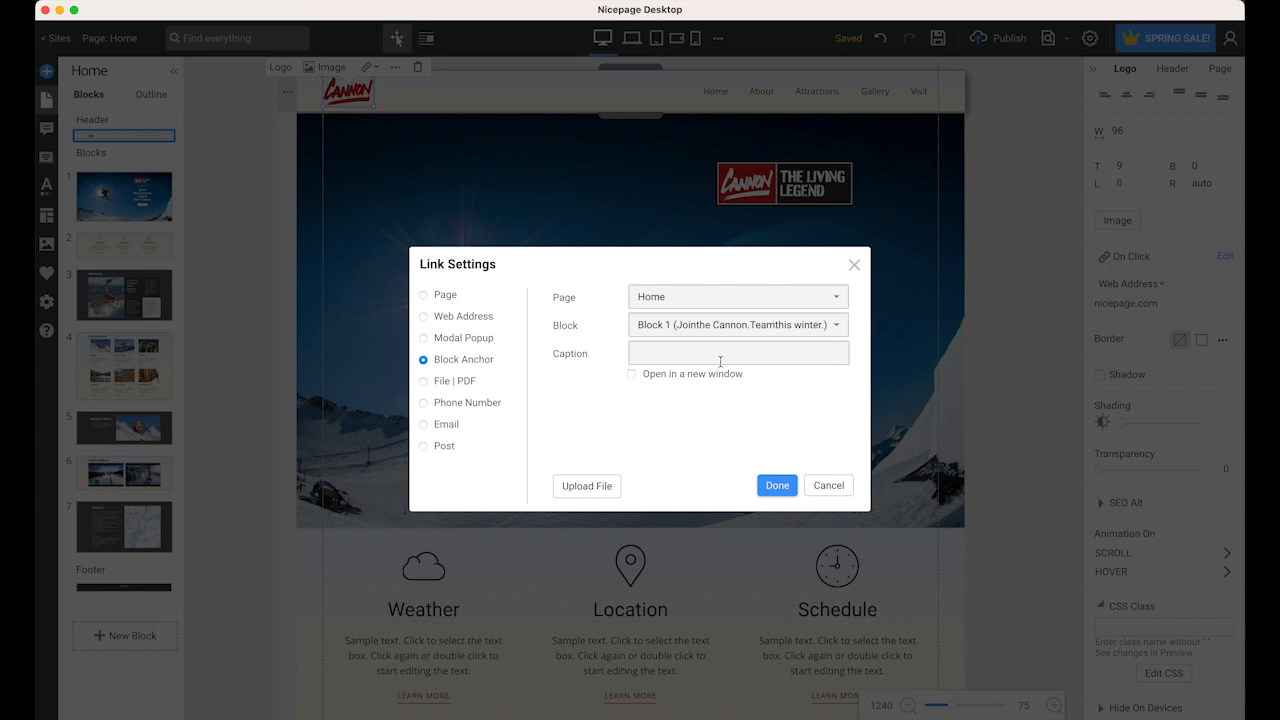
left_click(731, 354)
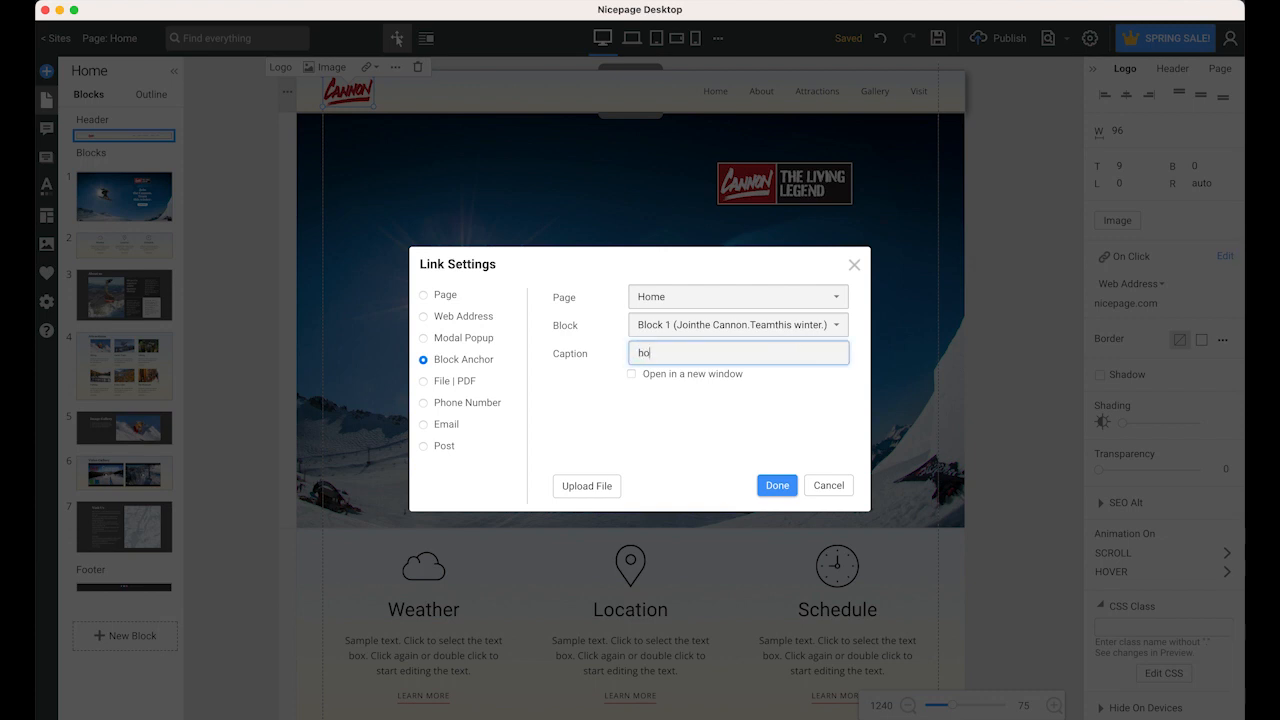
left_click(779, 487)
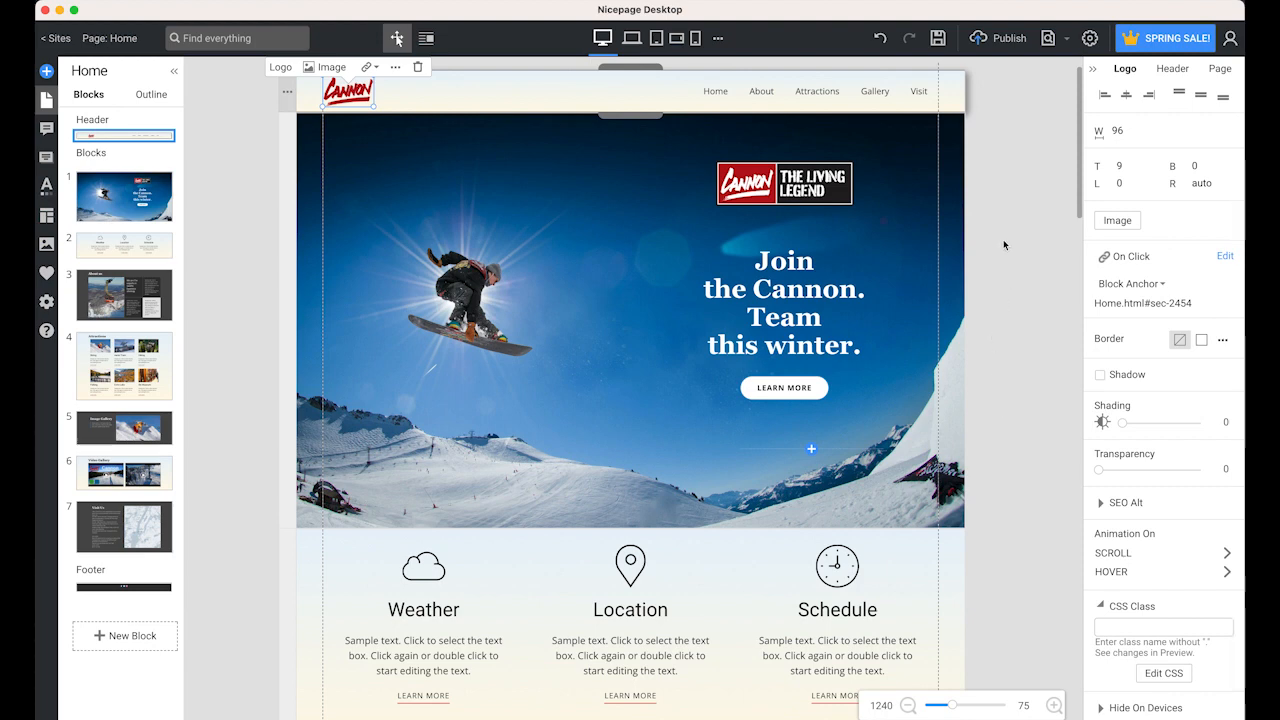
Step: Set up an HTML folder export of the site with the Onepage folder as its destination
left_click(1012, 46)
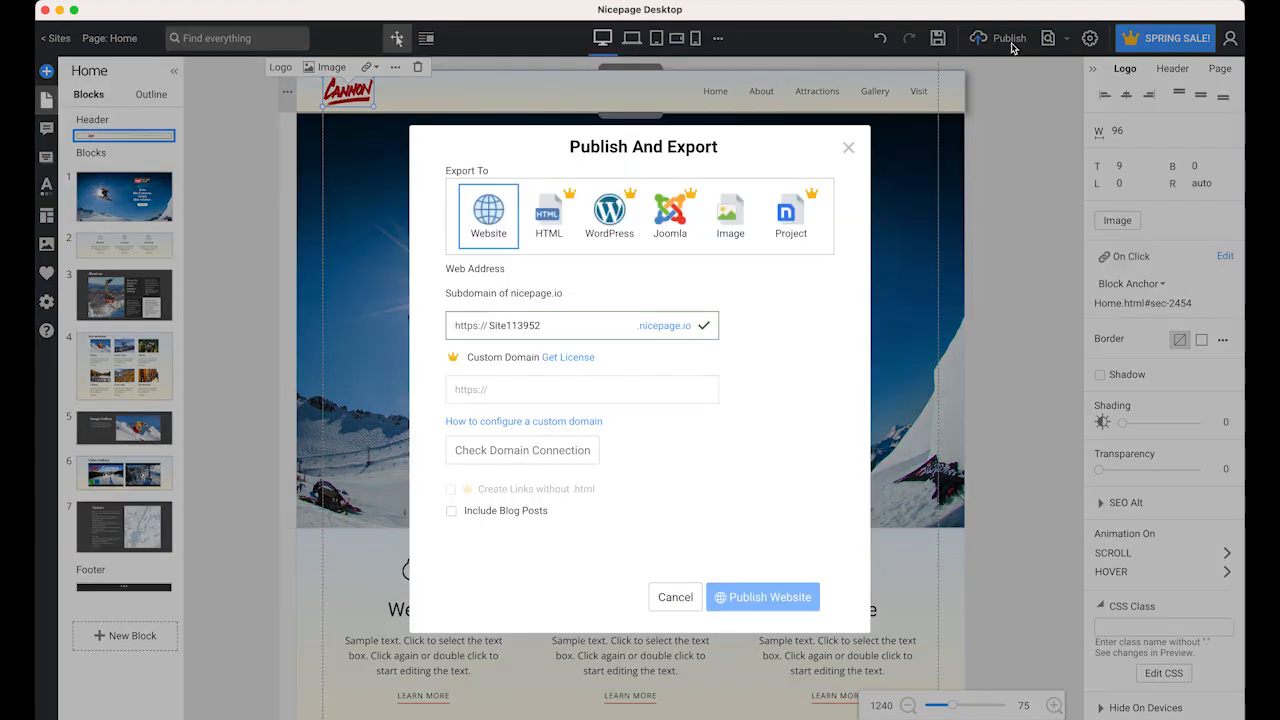
left_click(549, 211)
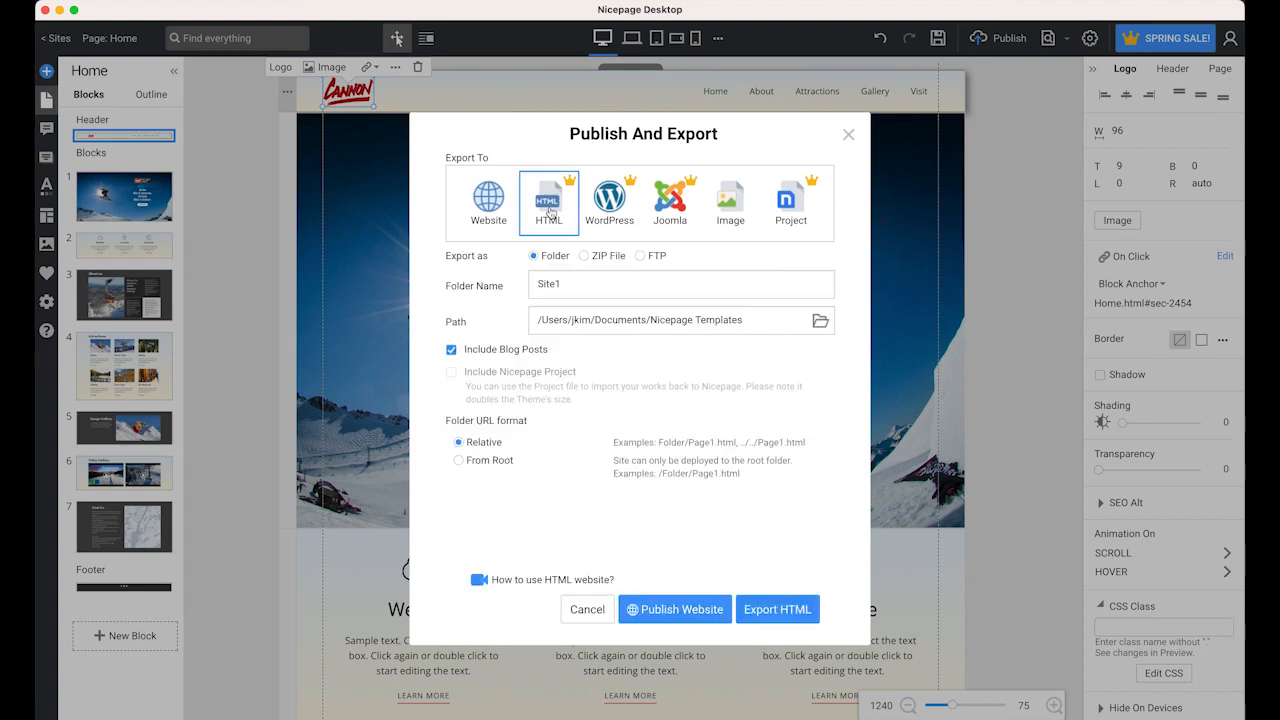
left_click(820, 323)
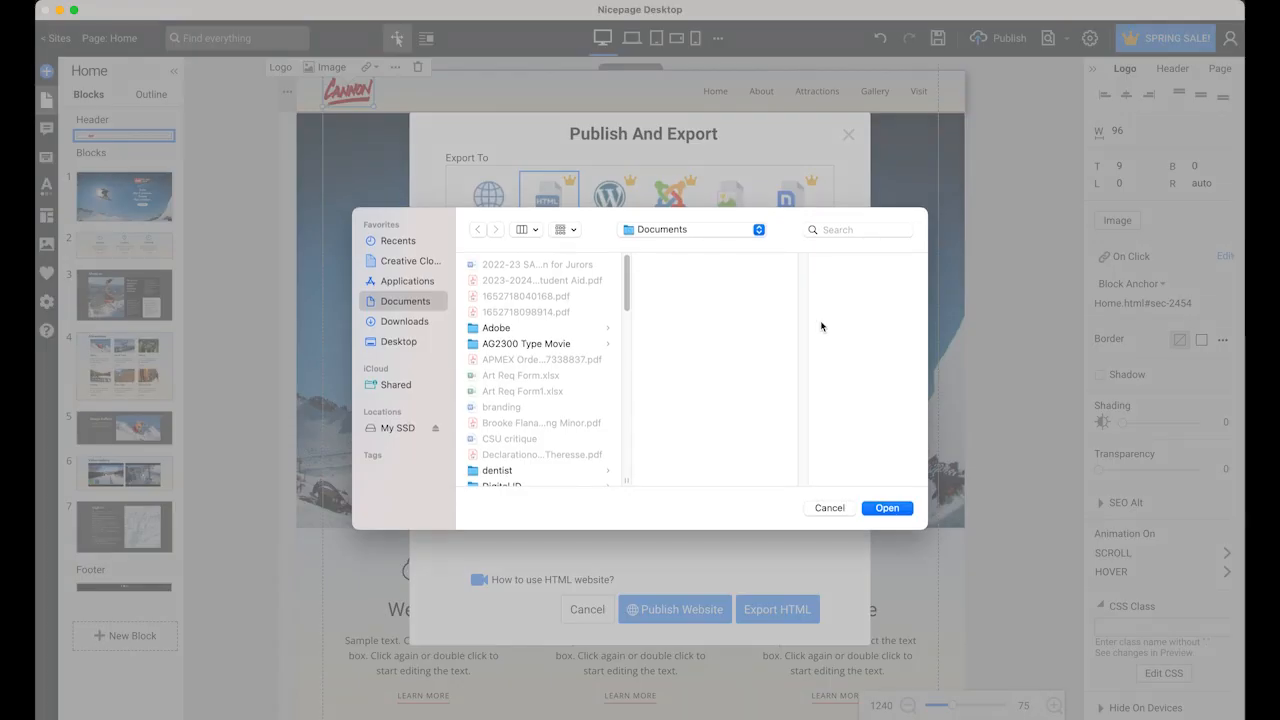
left_click(692, 231)
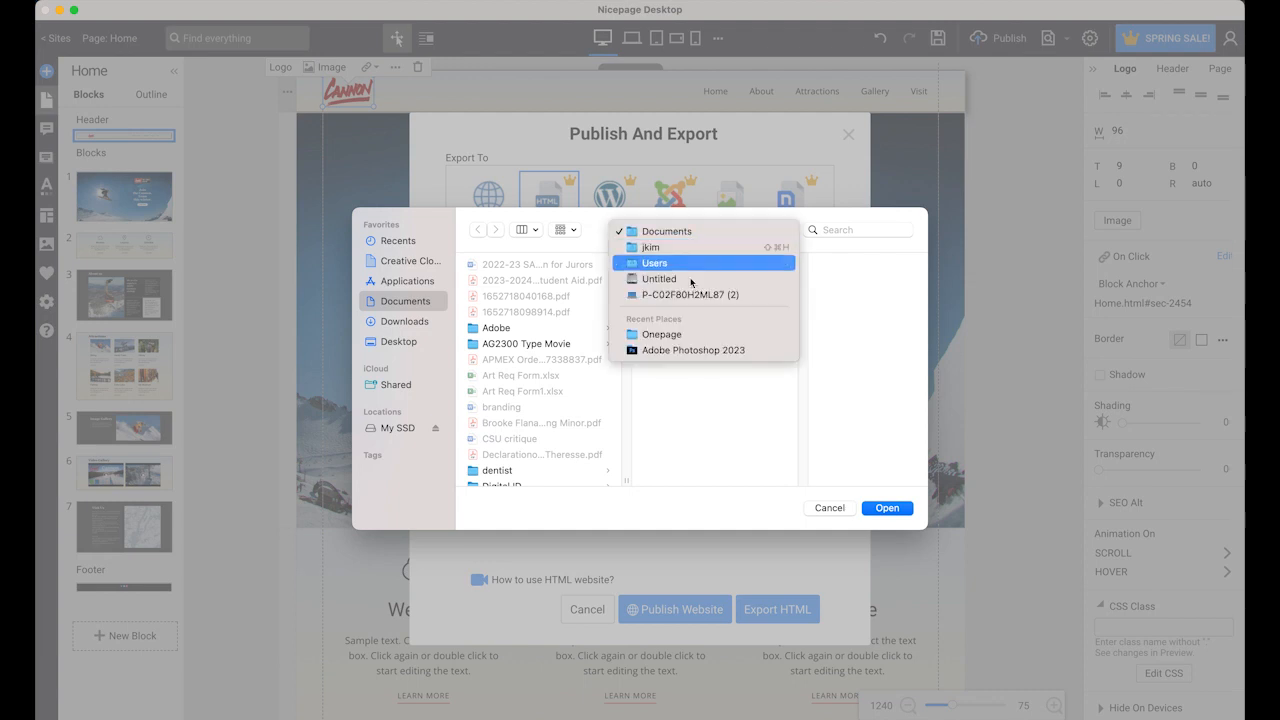
left_click(694, 336)
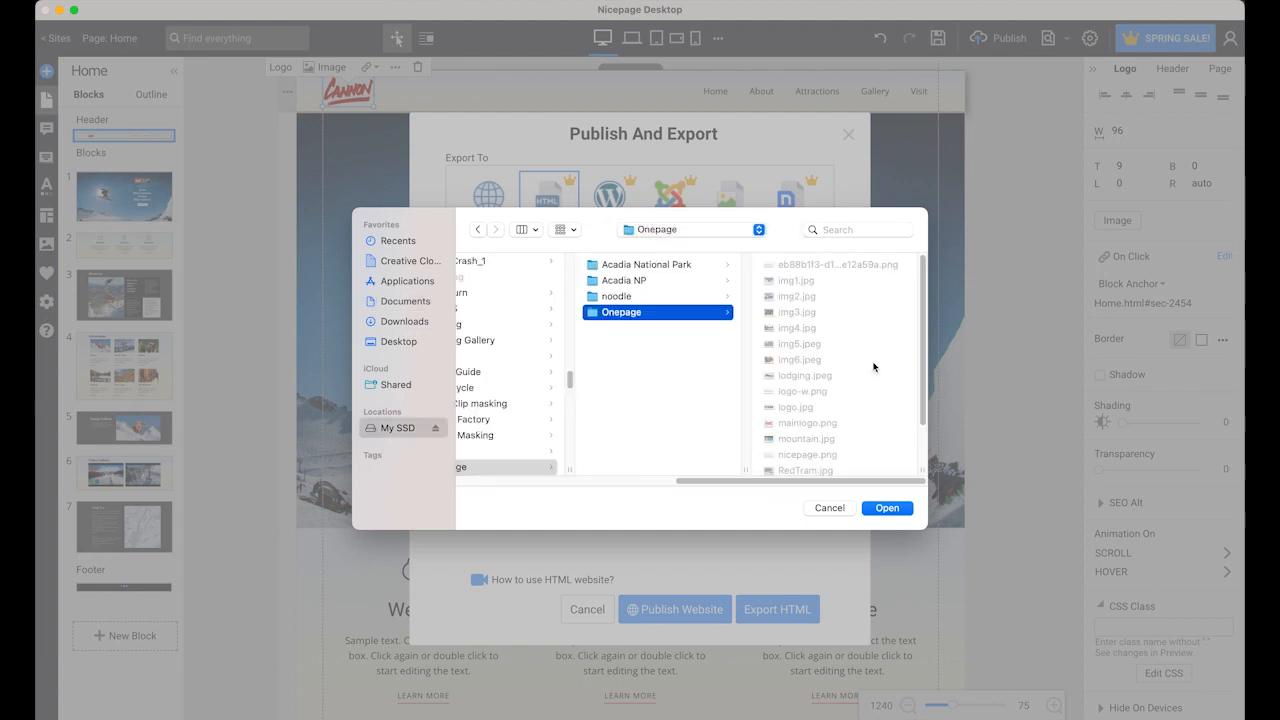
left_click(898, 512)
Step: Name the export folder Cannon and export the HTML site without getting the Premium Plan
left_click(593, 288)
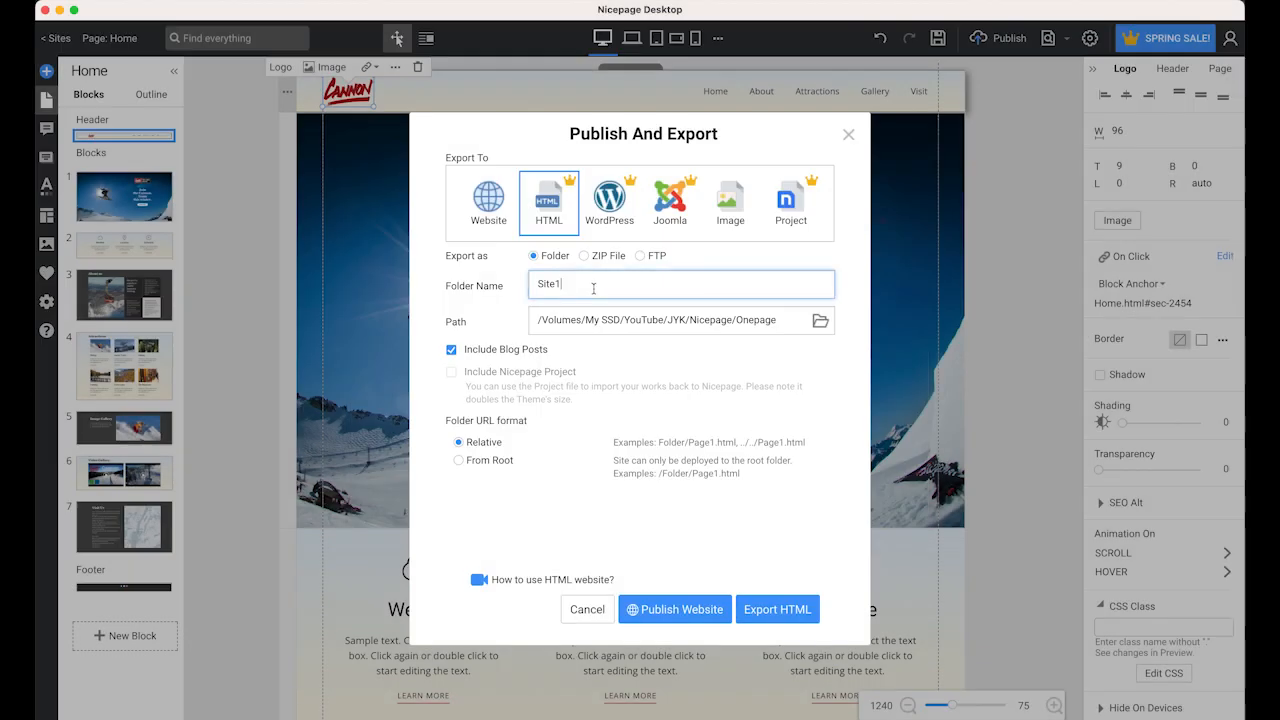
left_click_drag(590, 284, 517, 286)
type("Cannon")
left_click(790, 609)
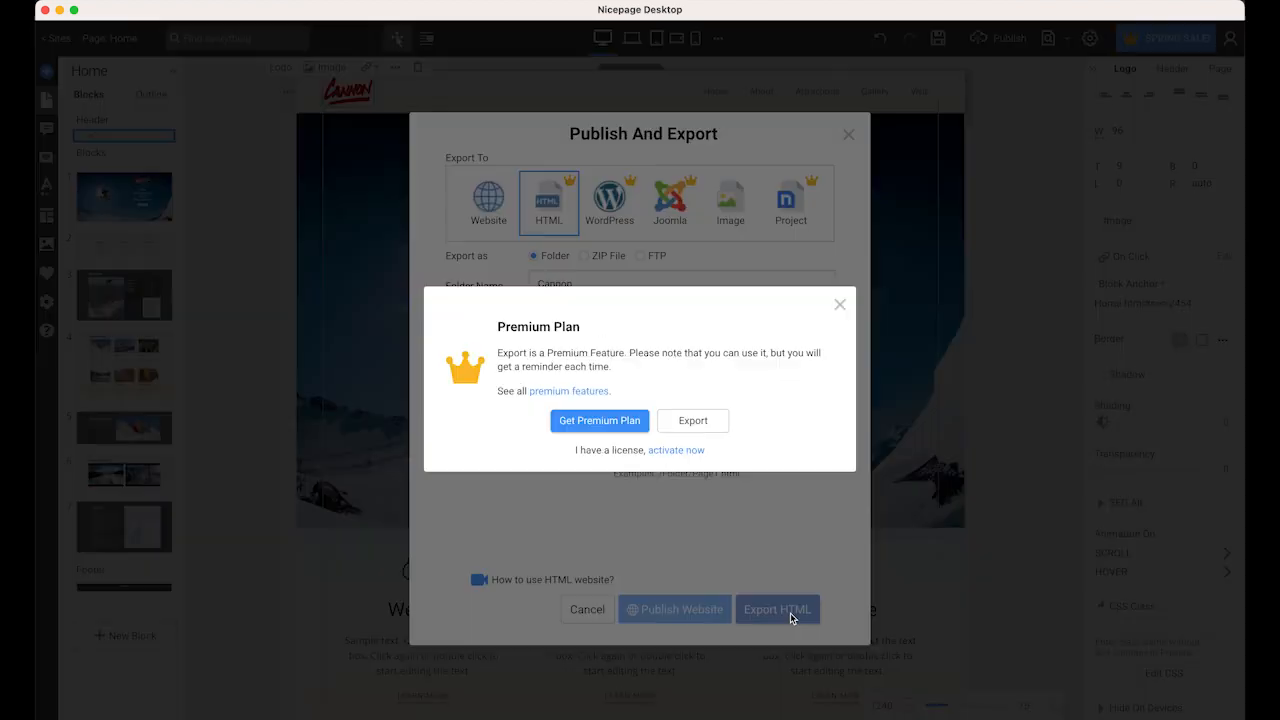
left_click(693, 421)
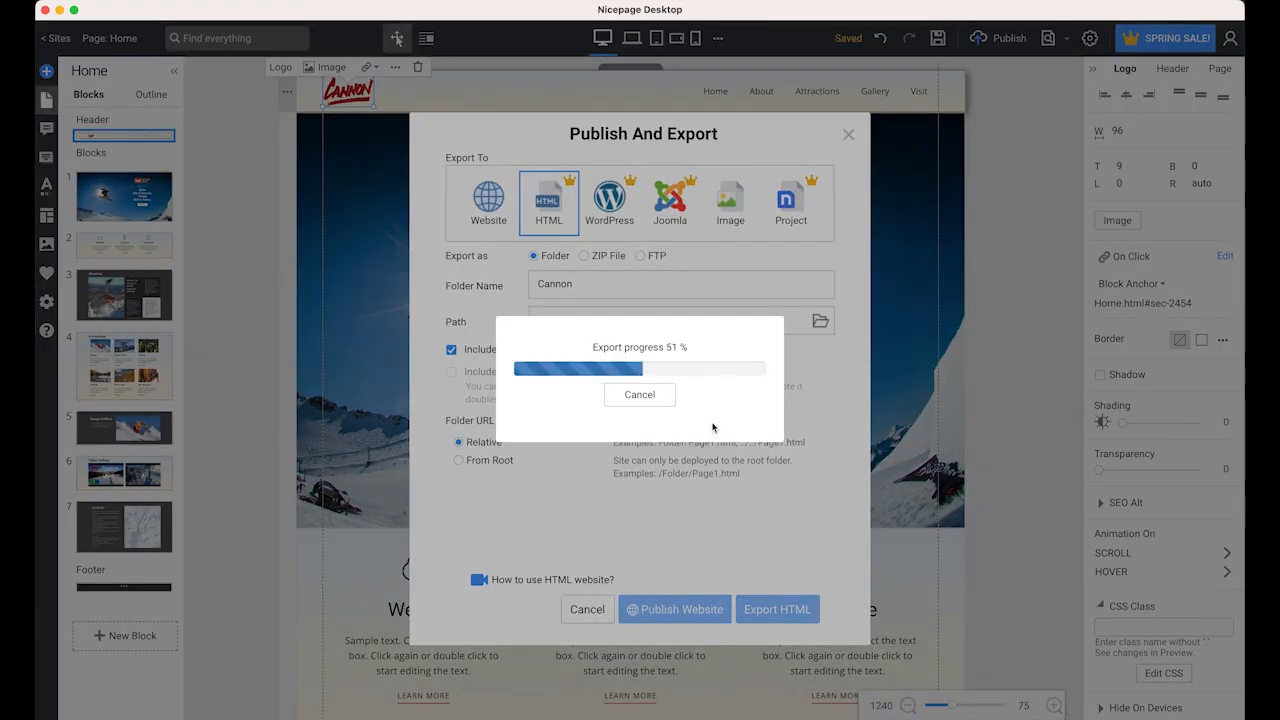
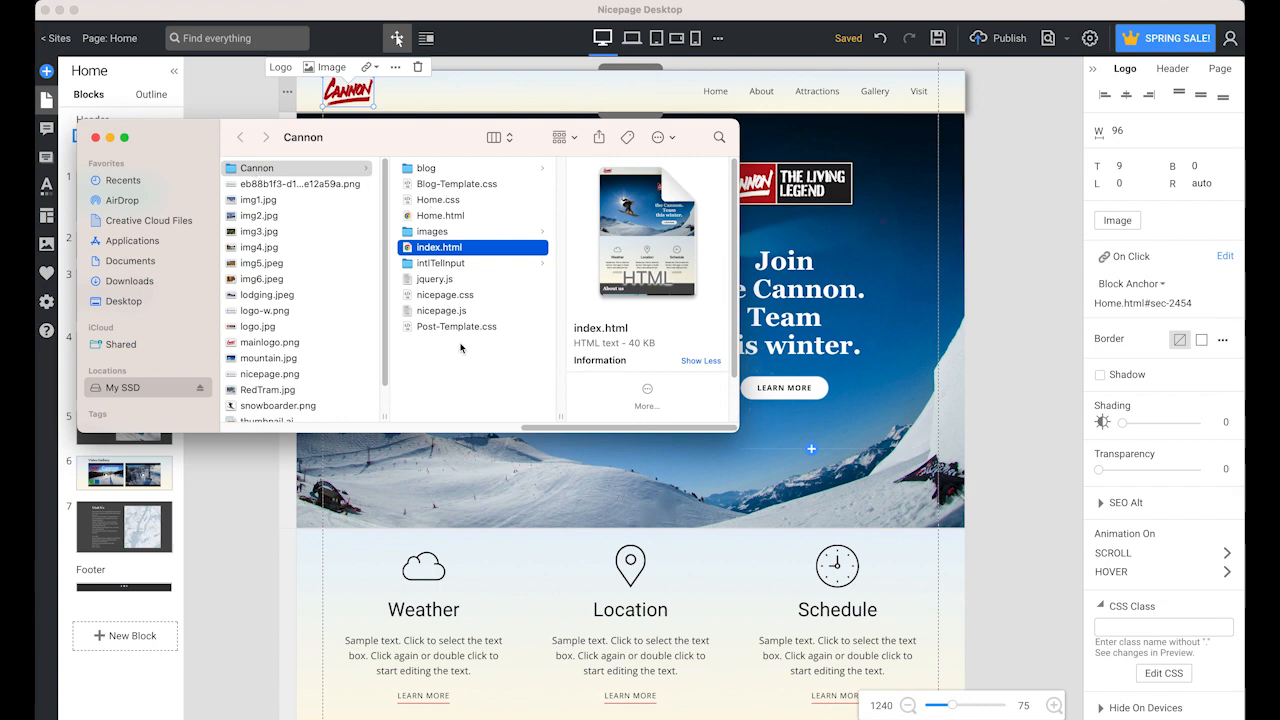
Step: Open the exported index.html from the Cannon folder in the browser and look through the page down to Visit Us
double_click(407, 248)
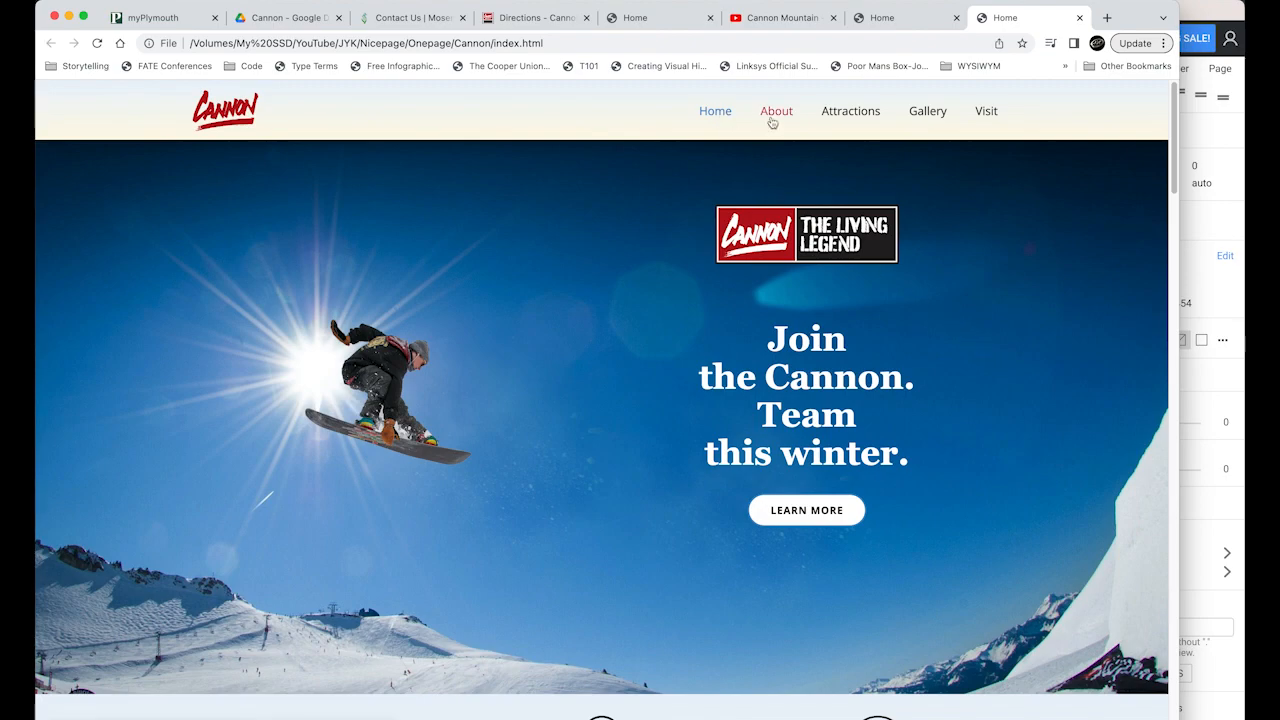
scroll(955, 358, "down", 15)
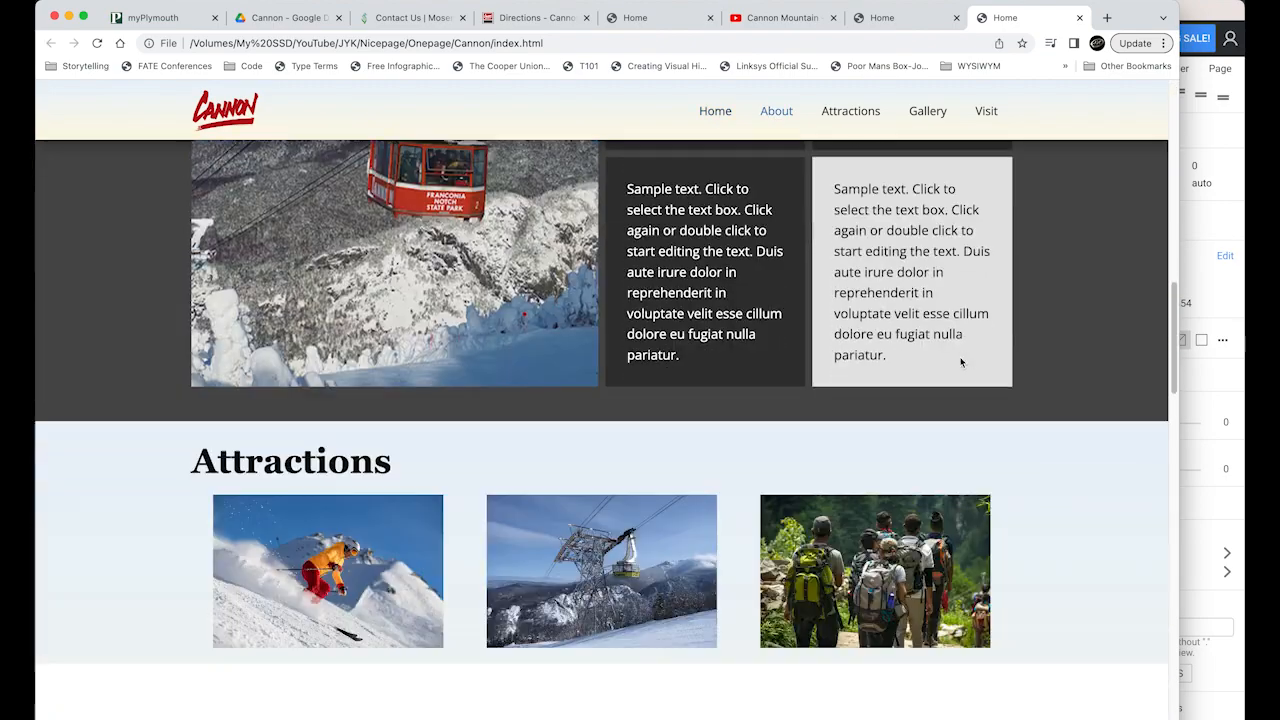
scroll(961, 363, "down", 10)
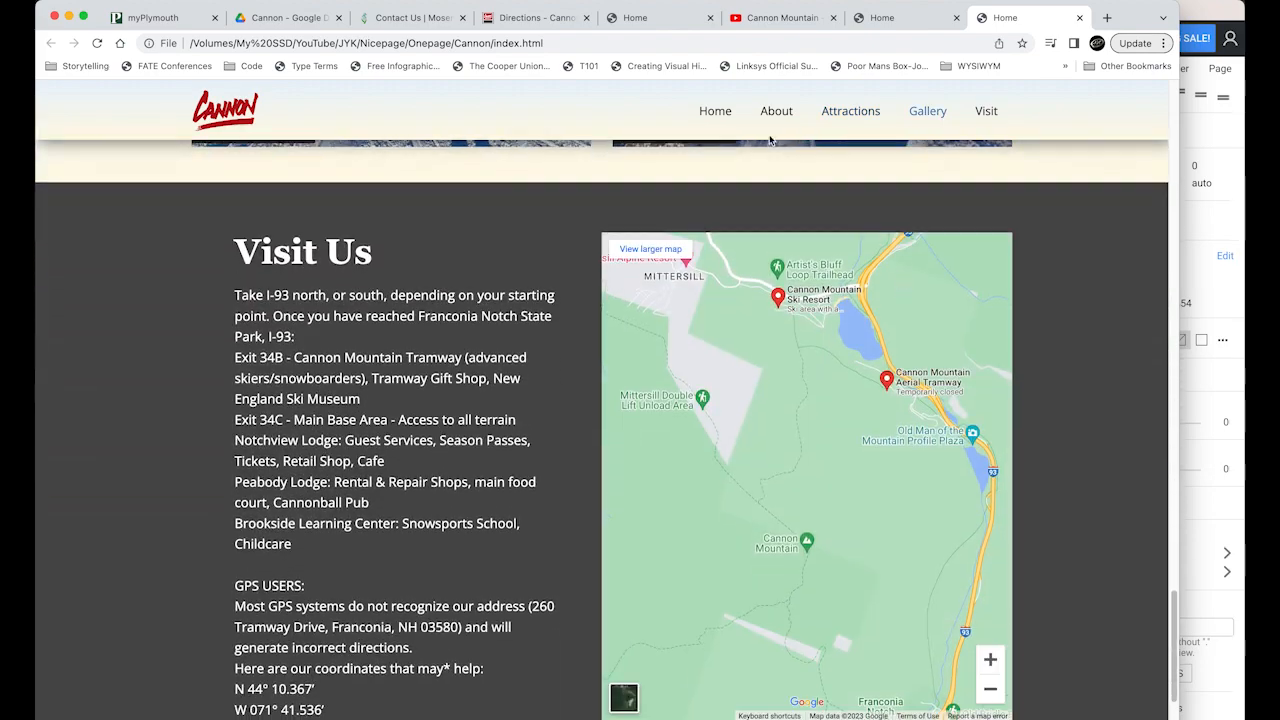
Step: Test the header links Home, About, Attractions, Gallery and Visit and the logo link on the exported page
left_click(714, 114)
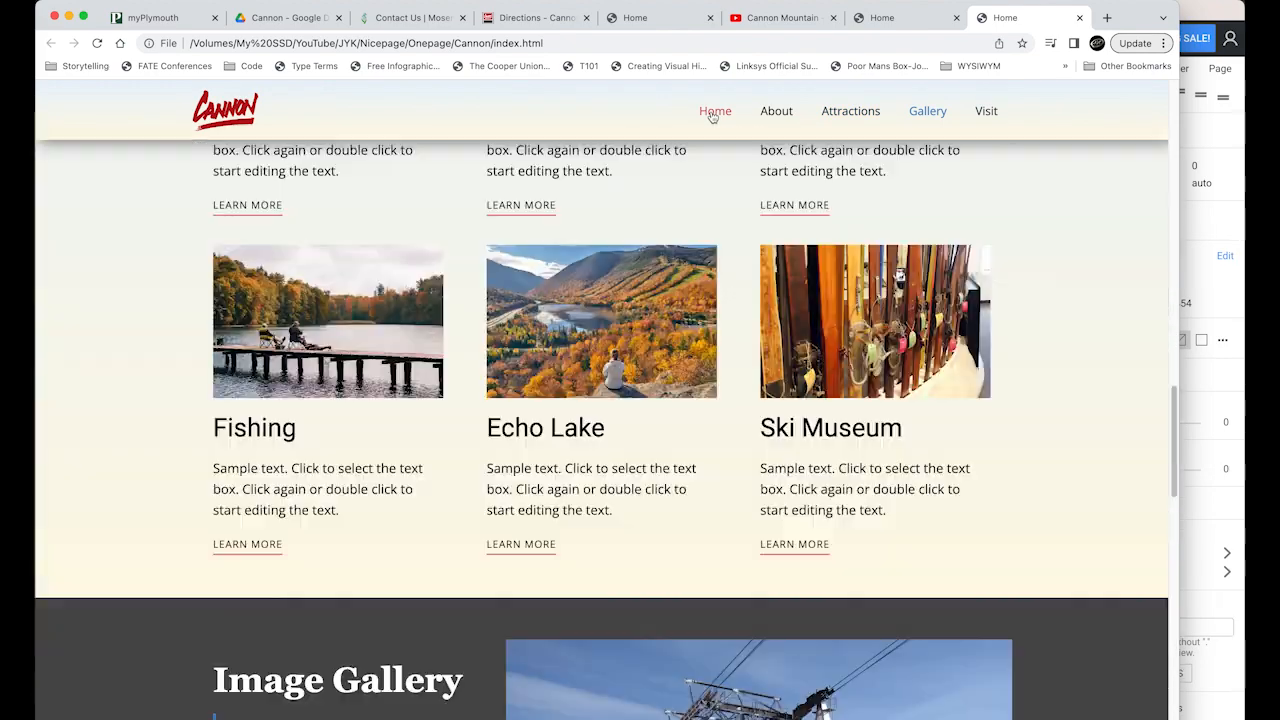
left_click(785, 117)
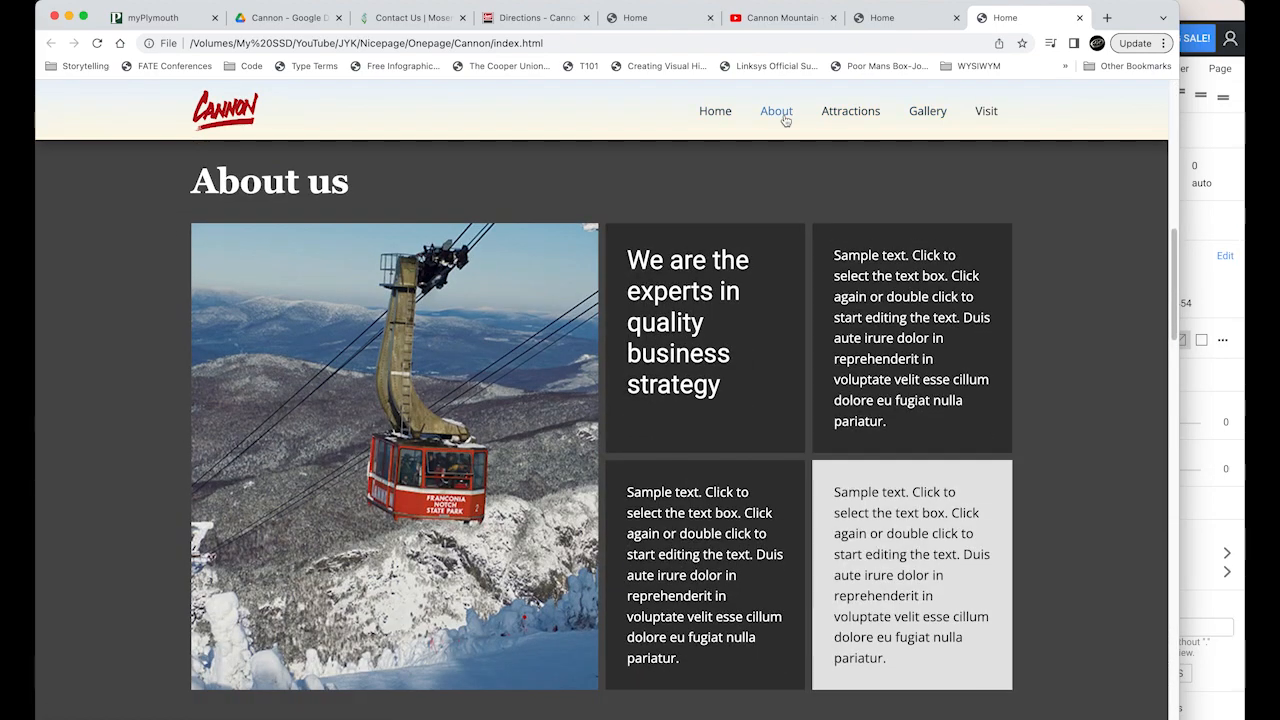
left_click(851, 114)
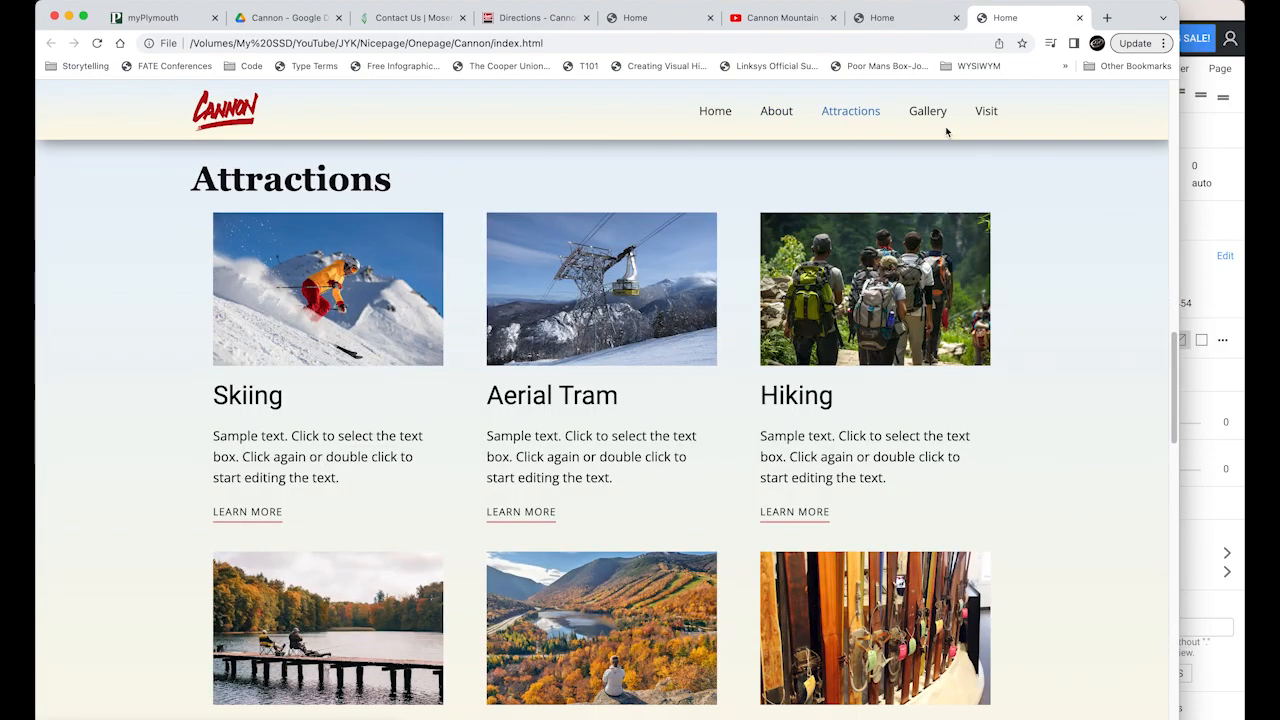
left_click(930, 118)
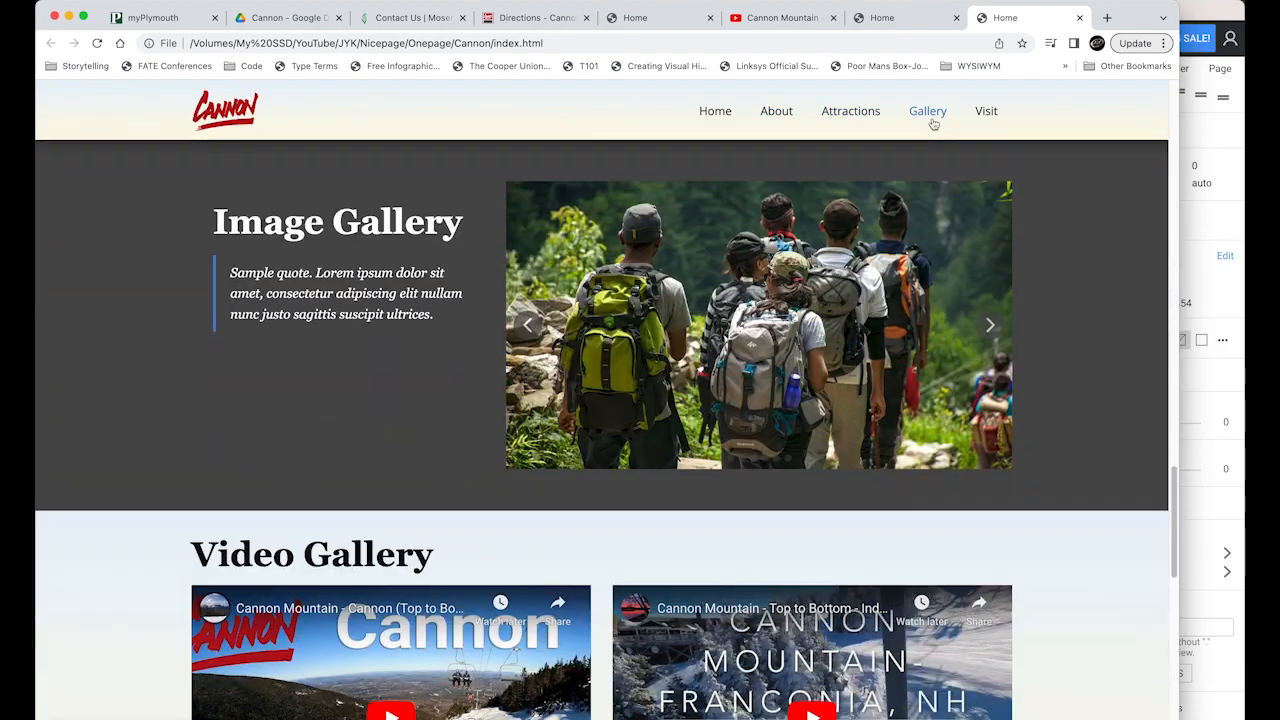
left_click(986, 114)
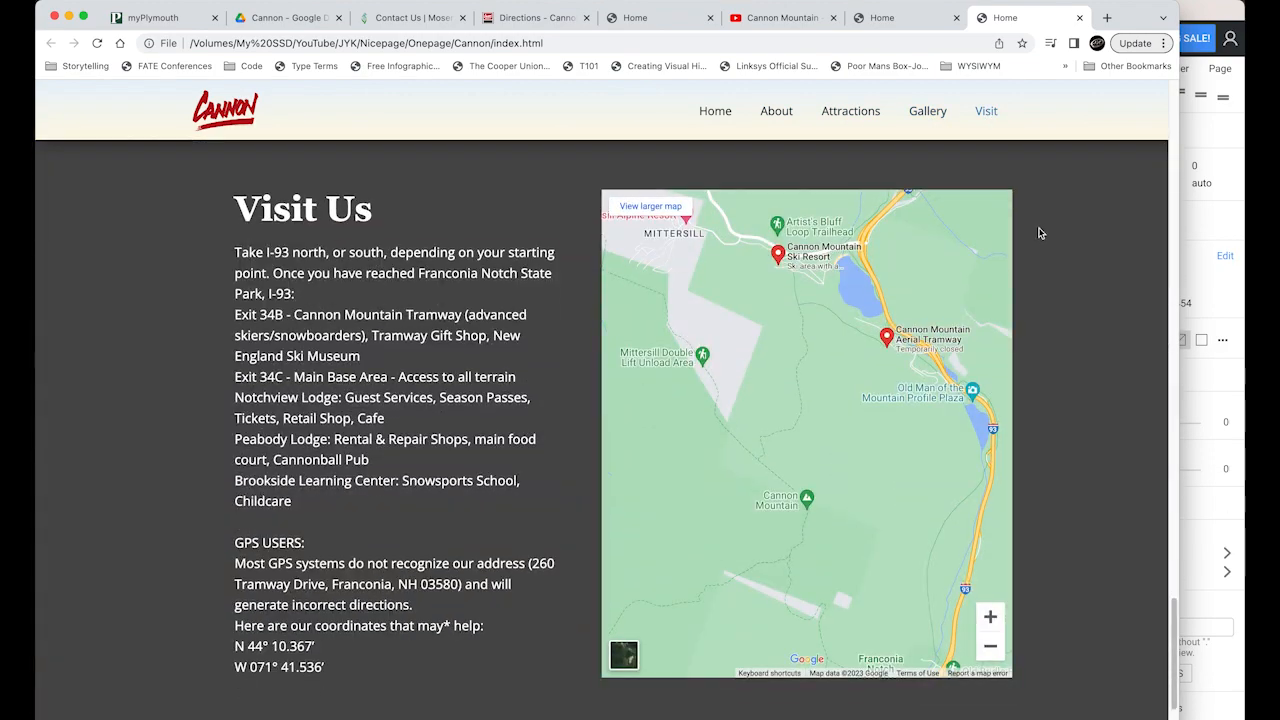
left_click(214, 118)
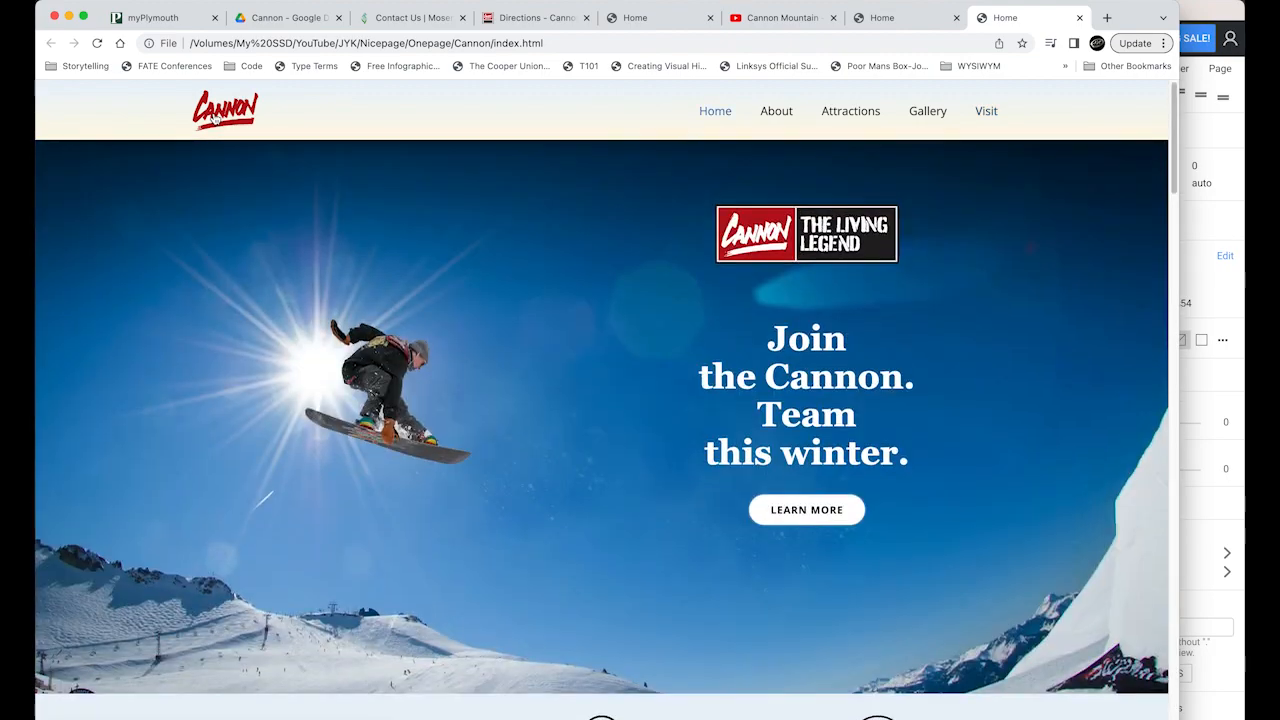
left_click(774, 114)
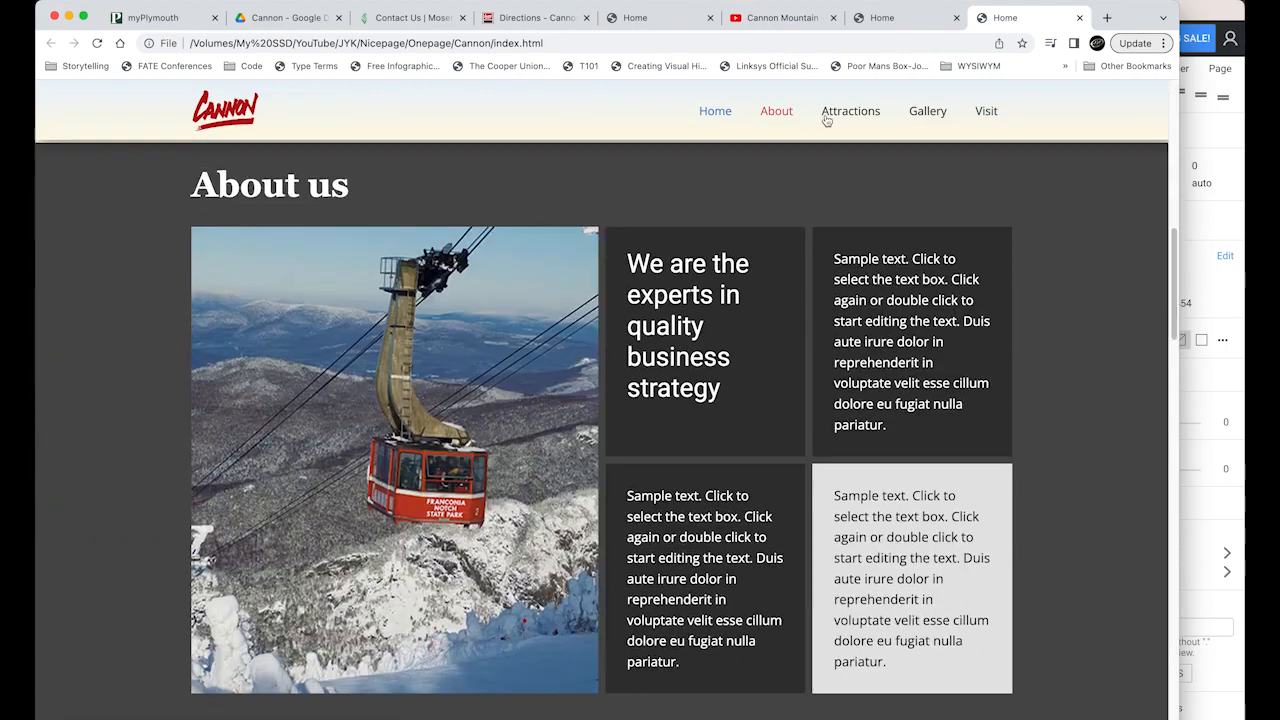
left_click(850, 118)
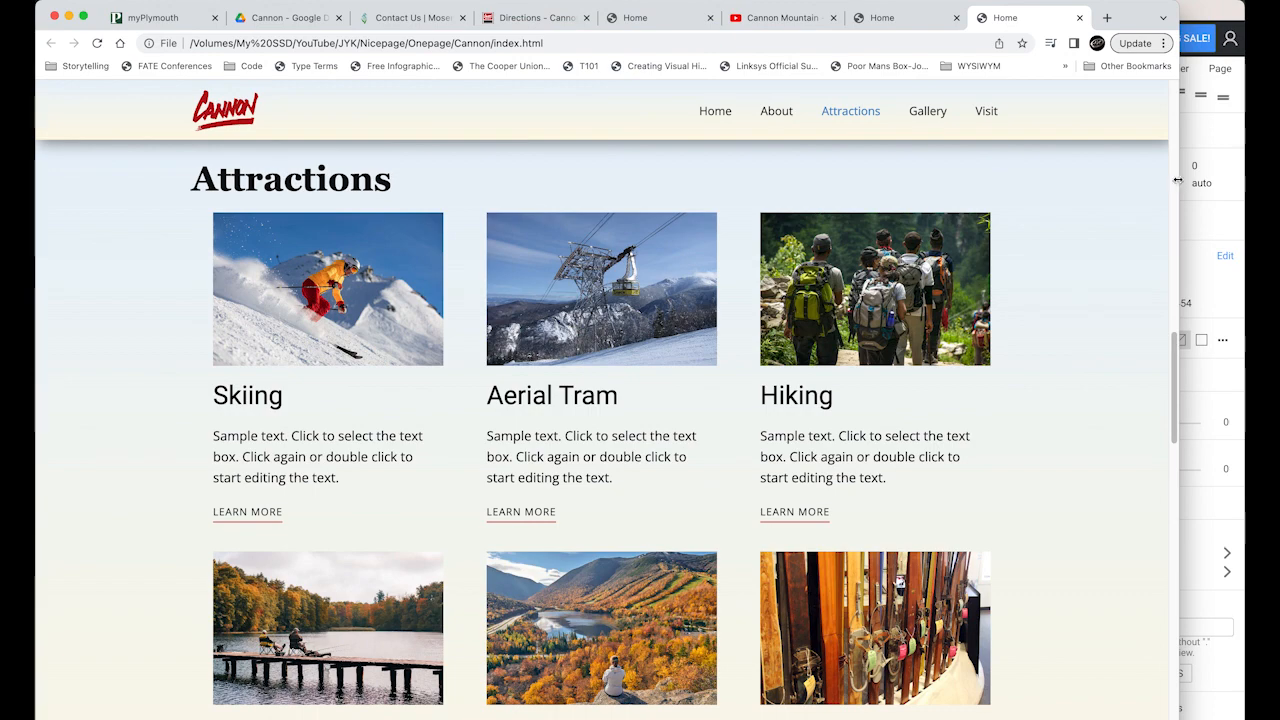
Step: Narrow the browser window to mobile width and test the hamburger menu's Attractions and Gallery links
left_click_drag(1178, 180, 386, 150)
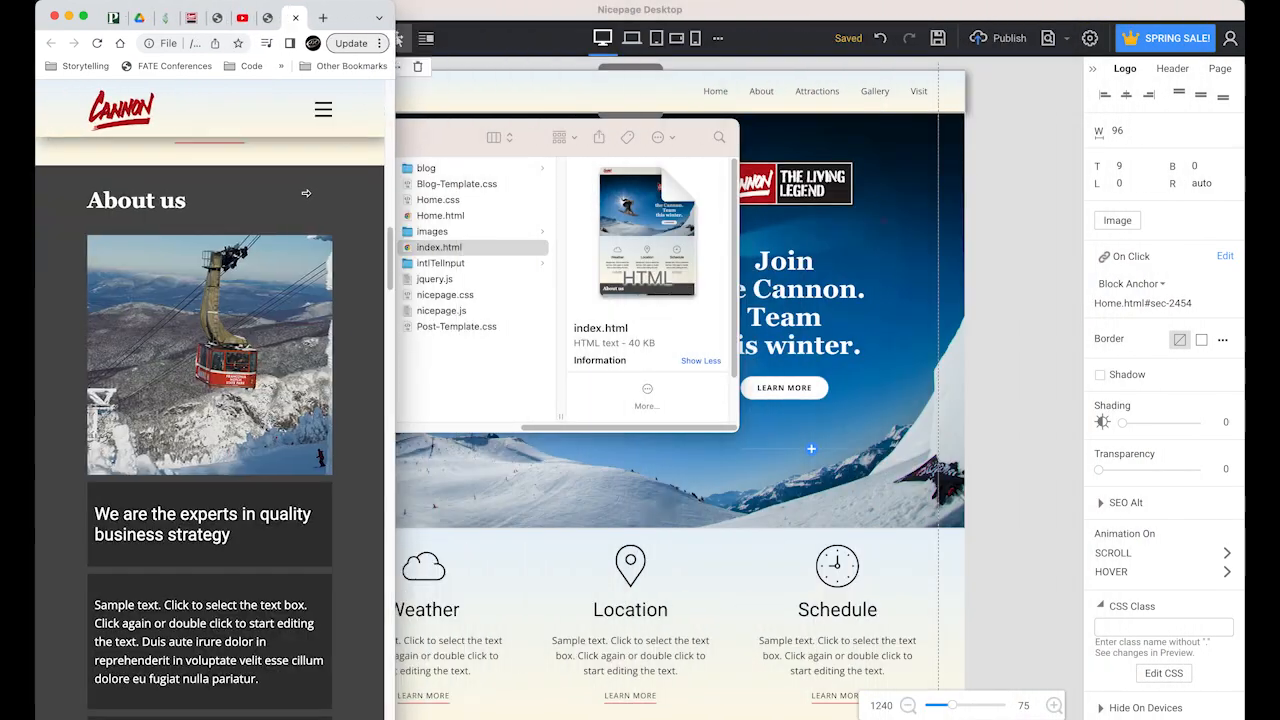
left_click(322, 112)
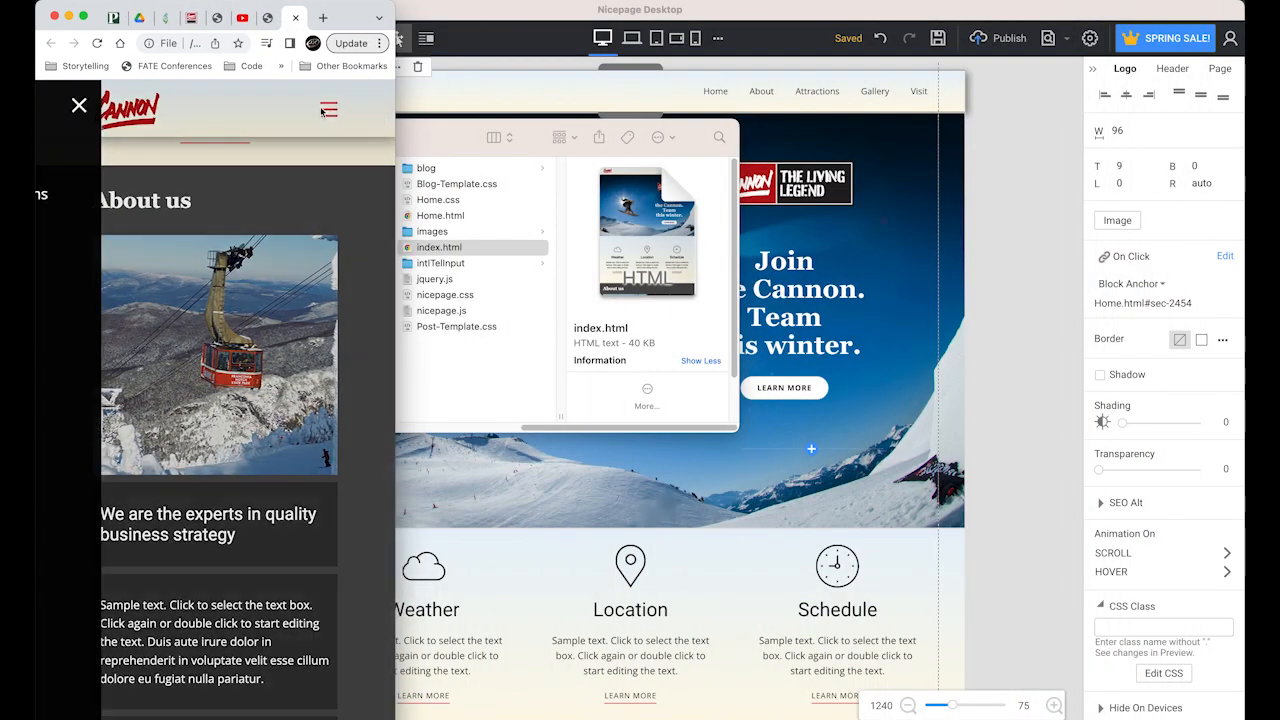
left_click(122, 195)
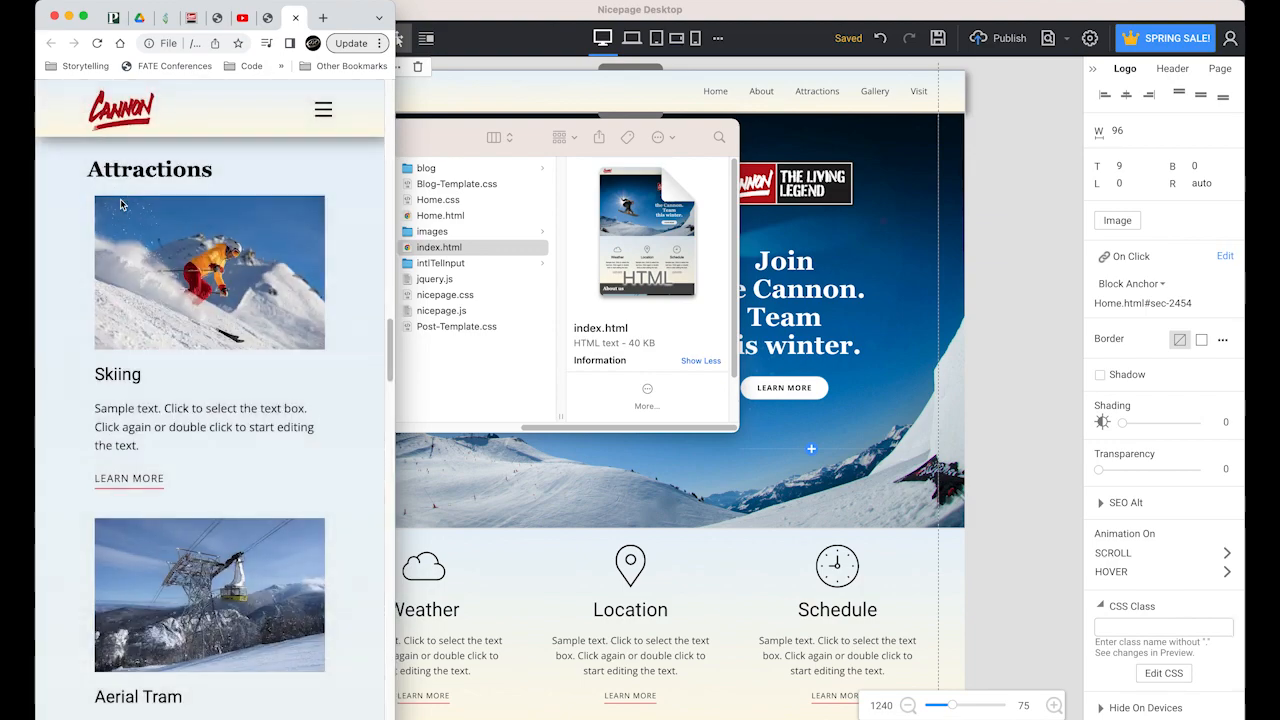
left_click(322, 110)
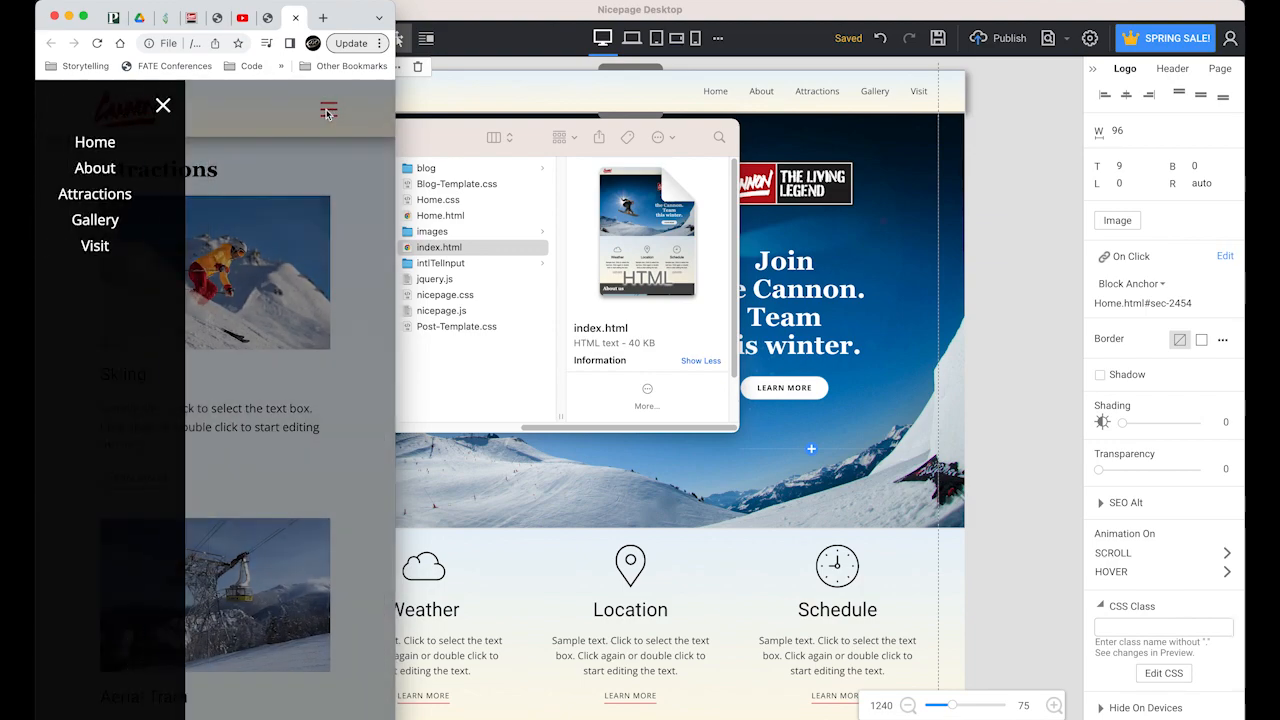
left_click(138, 221)
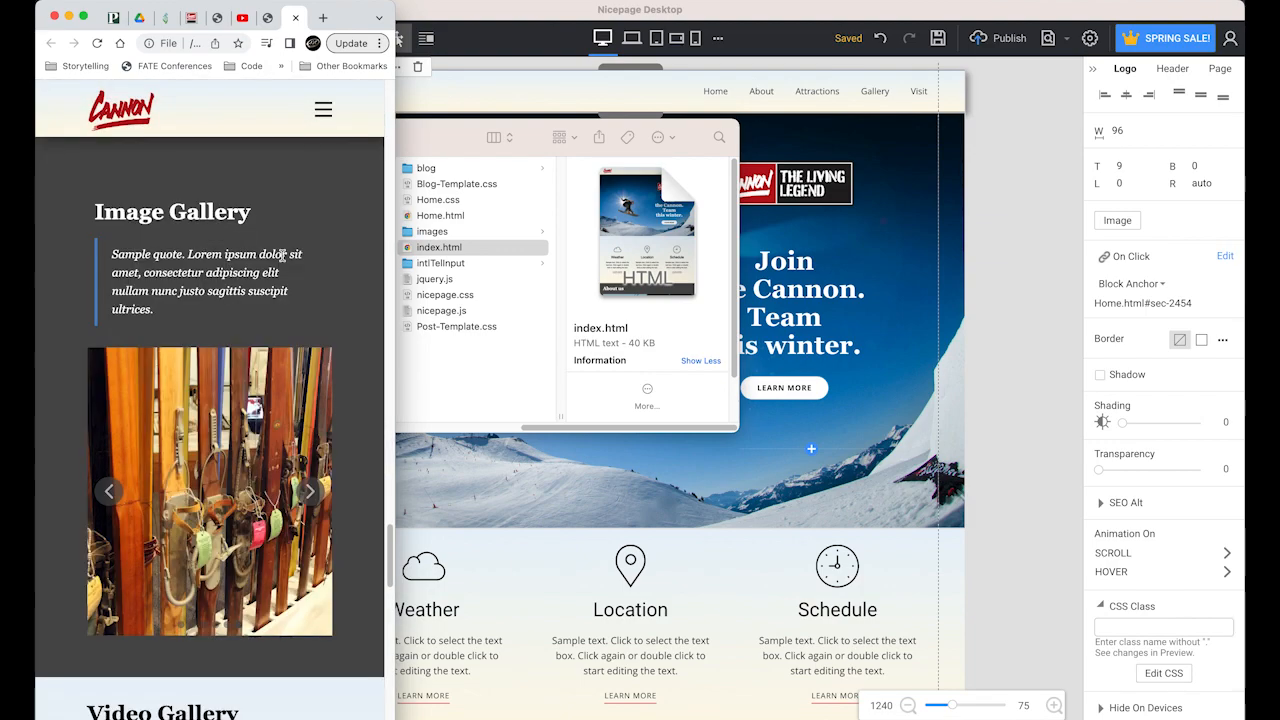
Step: Test the mobile menu's Visit link and pan the embedded map in the Visit Us section
left_click(313, 114)
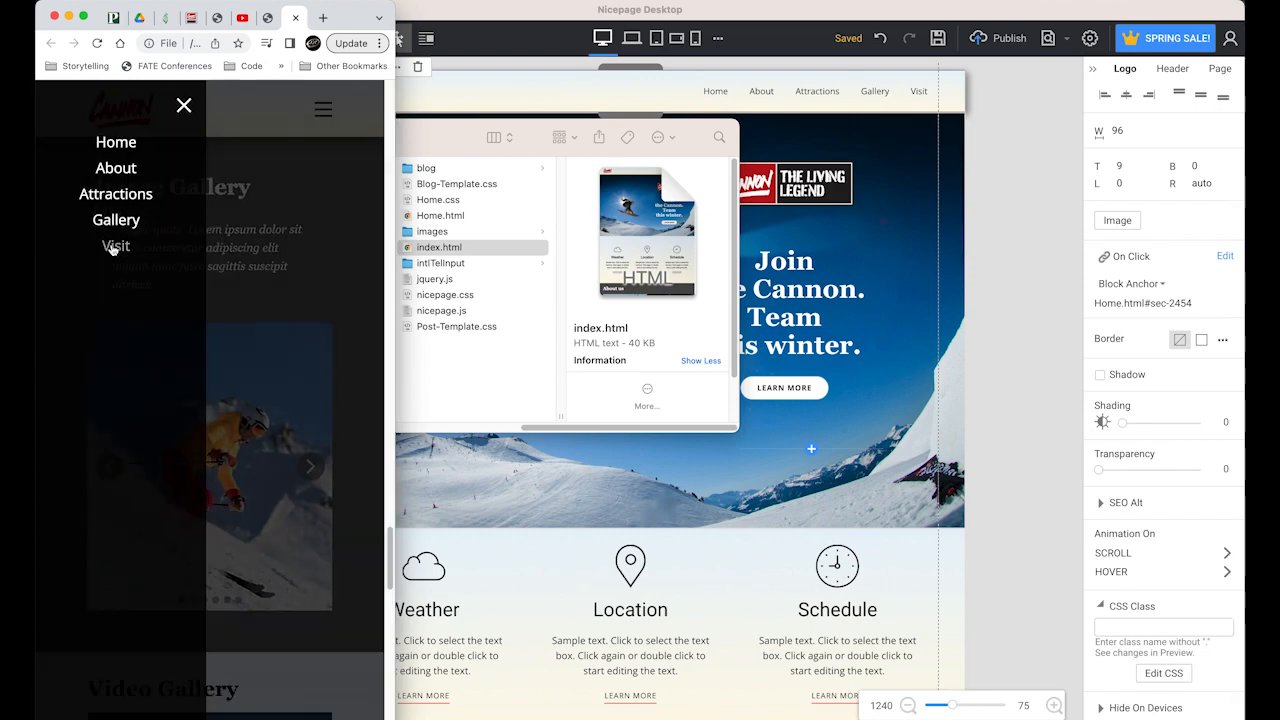
left_click(118, 246)
scroll(250, 445, "down", 5)
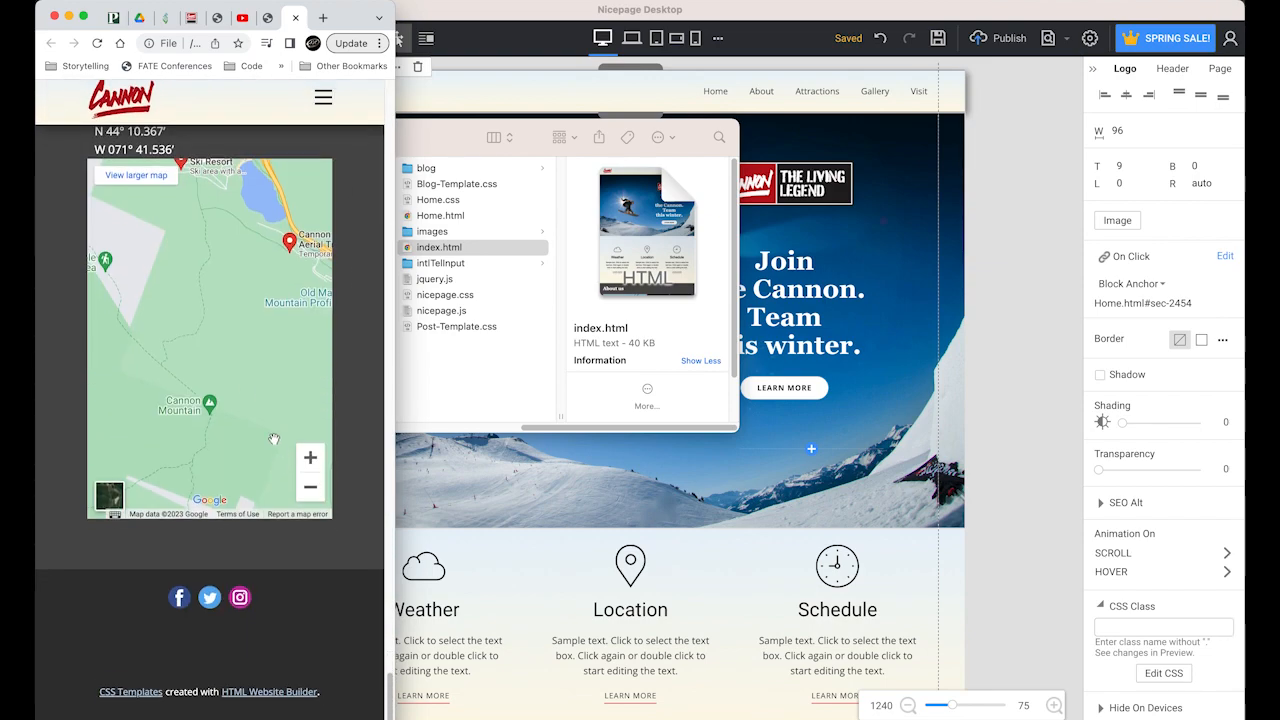
left_click_drag(254, 376, 300, 312)
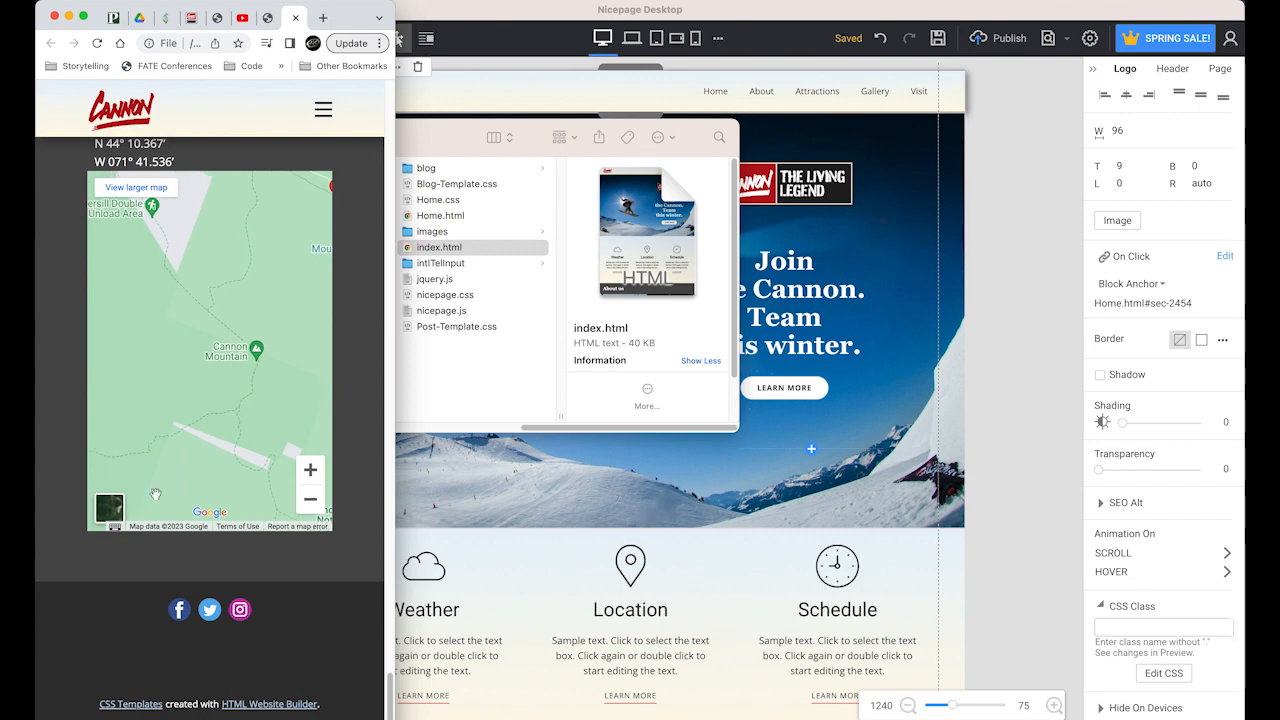
Step: Test the Visit Us map by switching to satellite imagery, panning and zooming in, and return to the page start with the header logo
left_click(108, 510)
left_click_drag(277, 392, 213, 361)
left_click(310, 472)
left_click(310, 472)
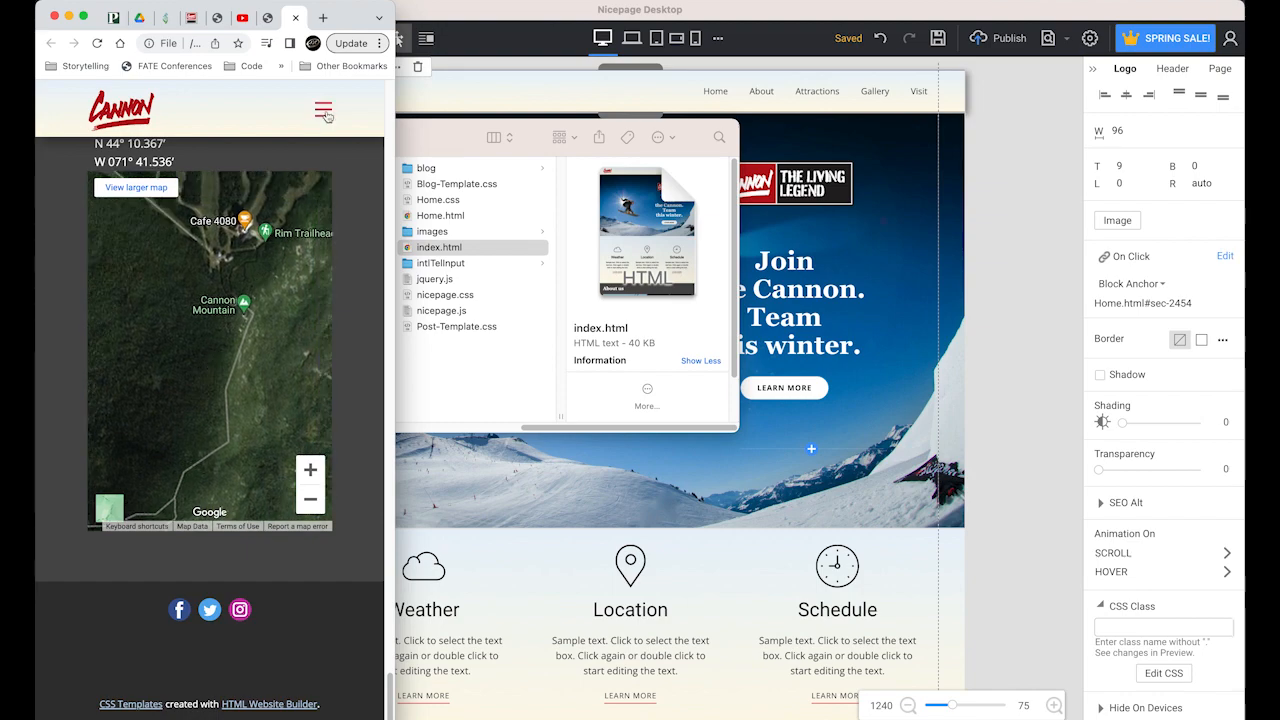
left_click(108, 110)
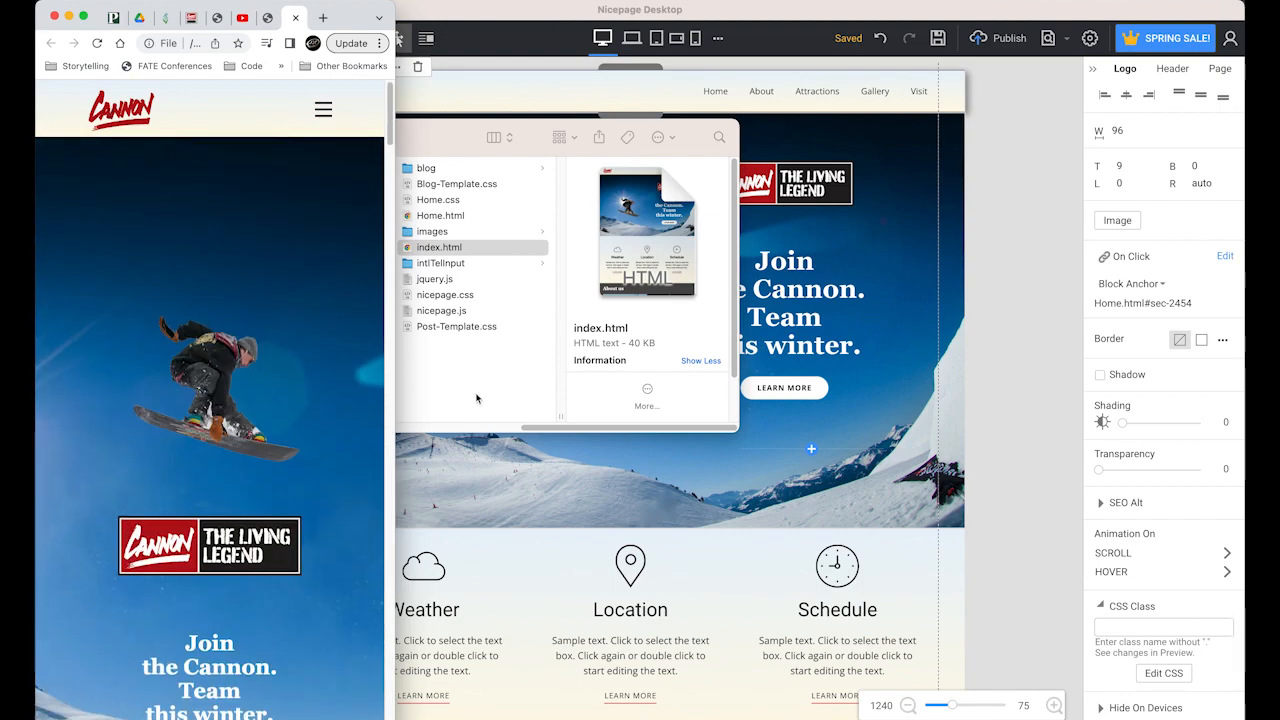
Step: Widen the browser window from mobile to desktop width to check the responsive layout, and switch back to Nicepage
left_click_drag(394, 417, 1169, 490)
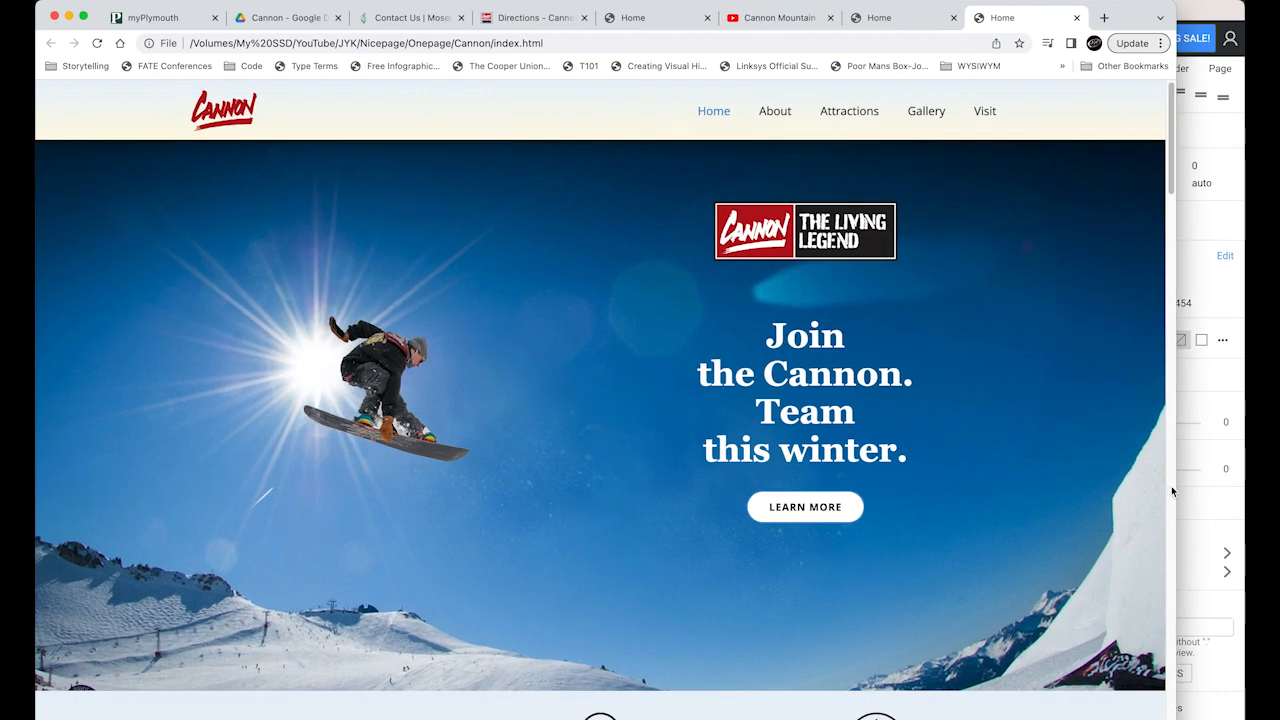
left_click_drag(1168, 488, 1067, 491)
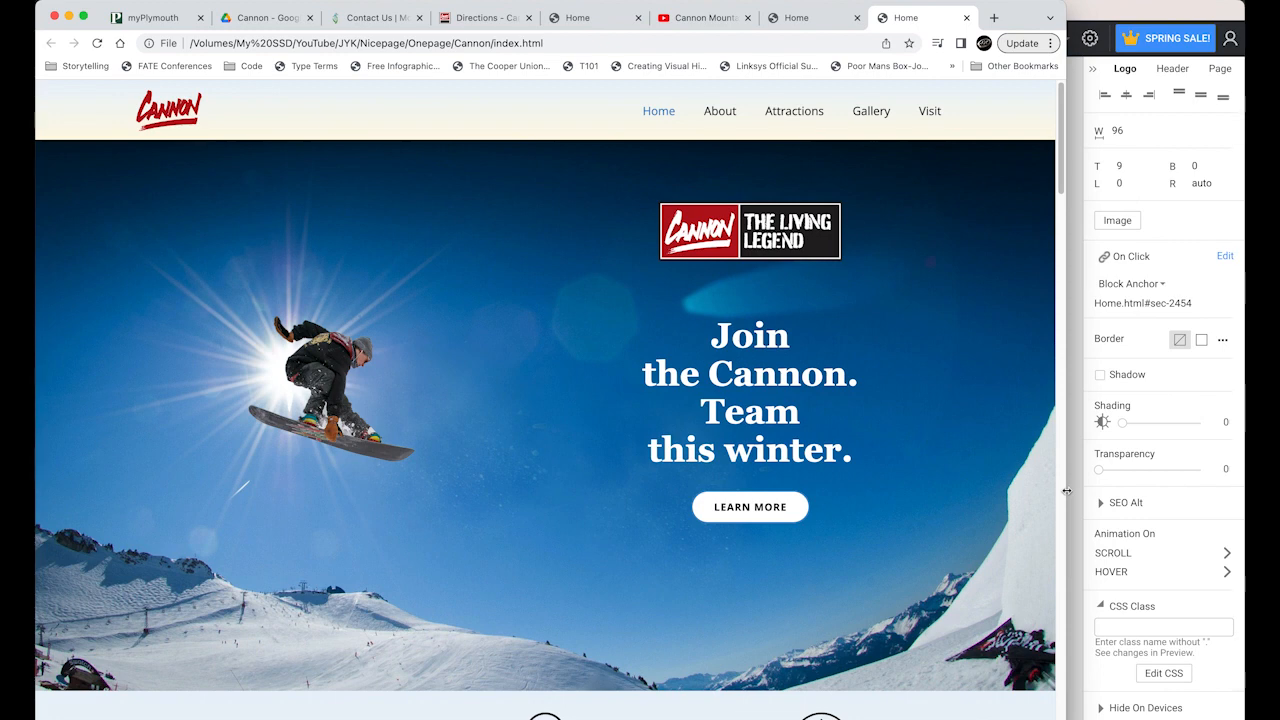
left_click(1194, 494)
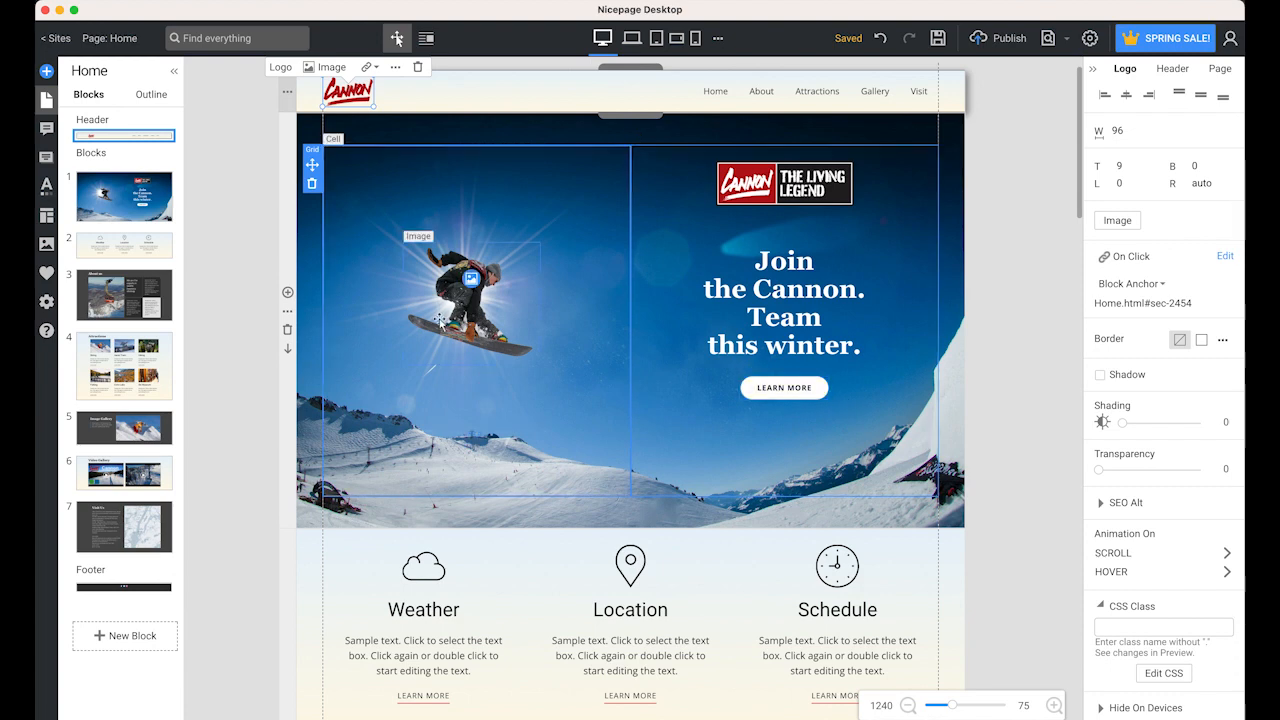
Step: Give the snowboarder image a Move scroll animation in the rightward direction, preview it, and set its duration to 1.75
left_click(472, 312)
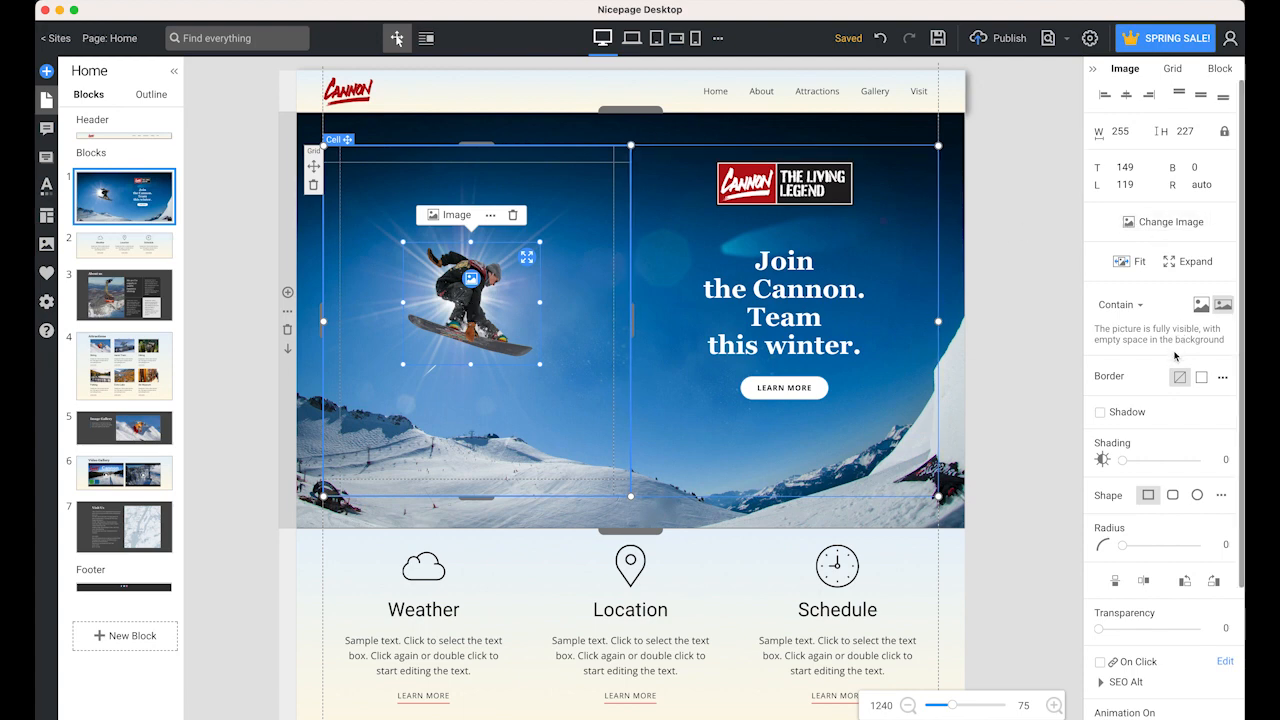
scroll(1165, 510, "down", 3)
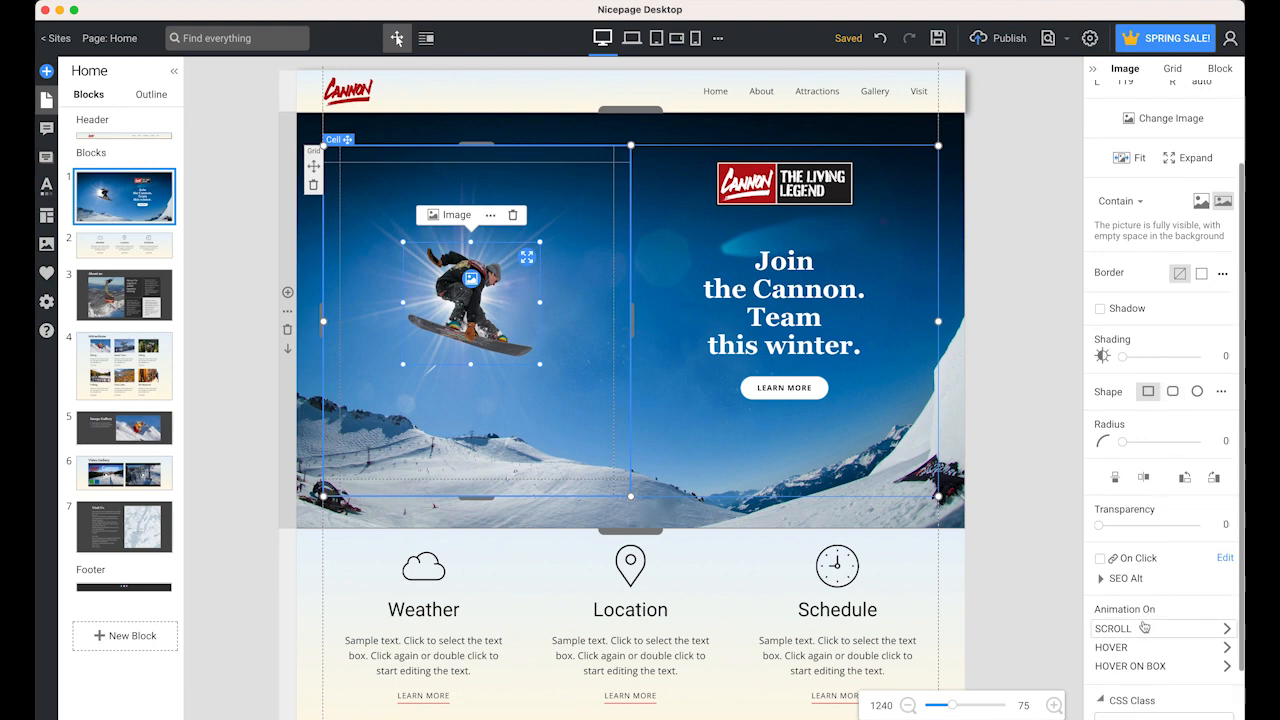
left_click(1205, 630)
left_click(1163, 178)
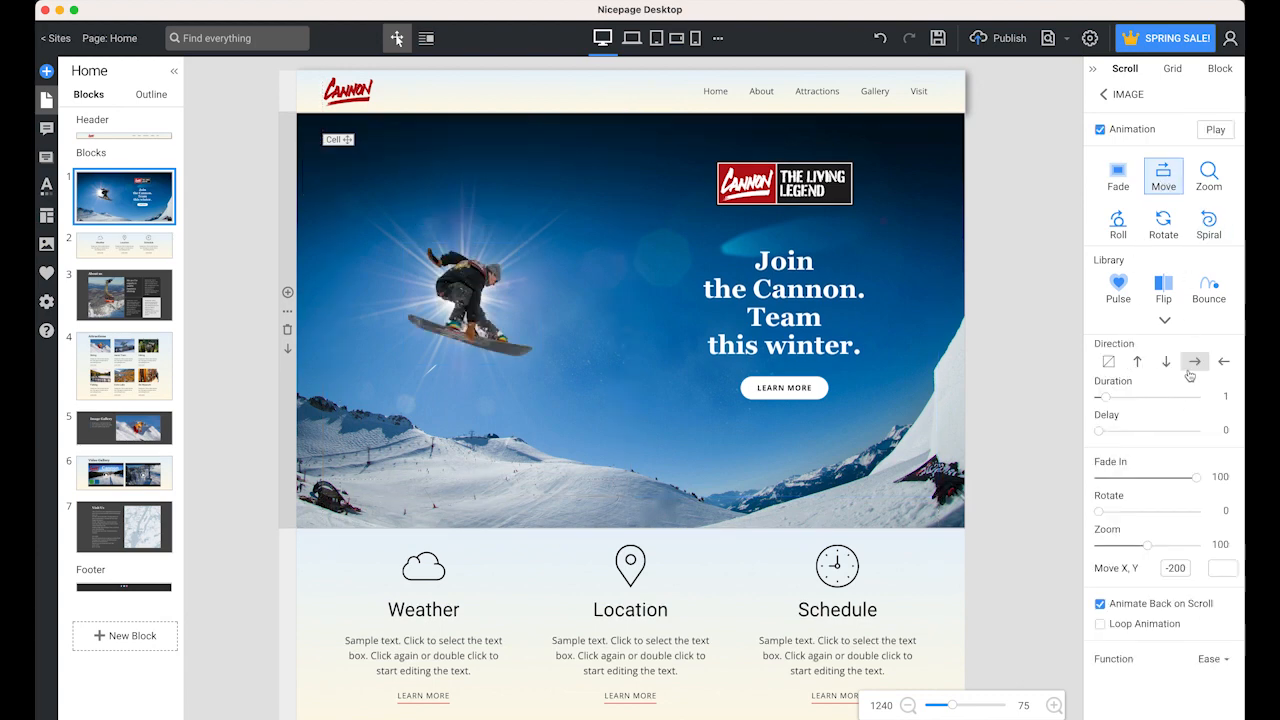
left_click(1214, 131)
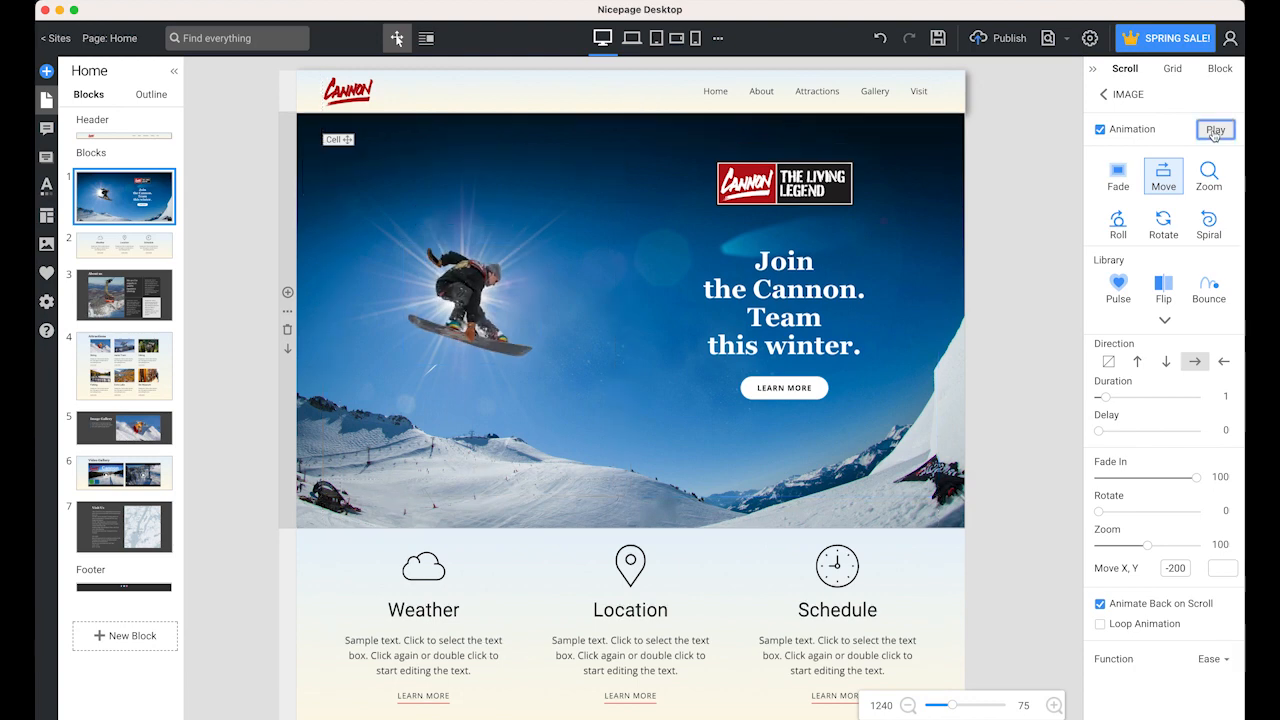
left_click_drag(1107, 401, 1116, 402)
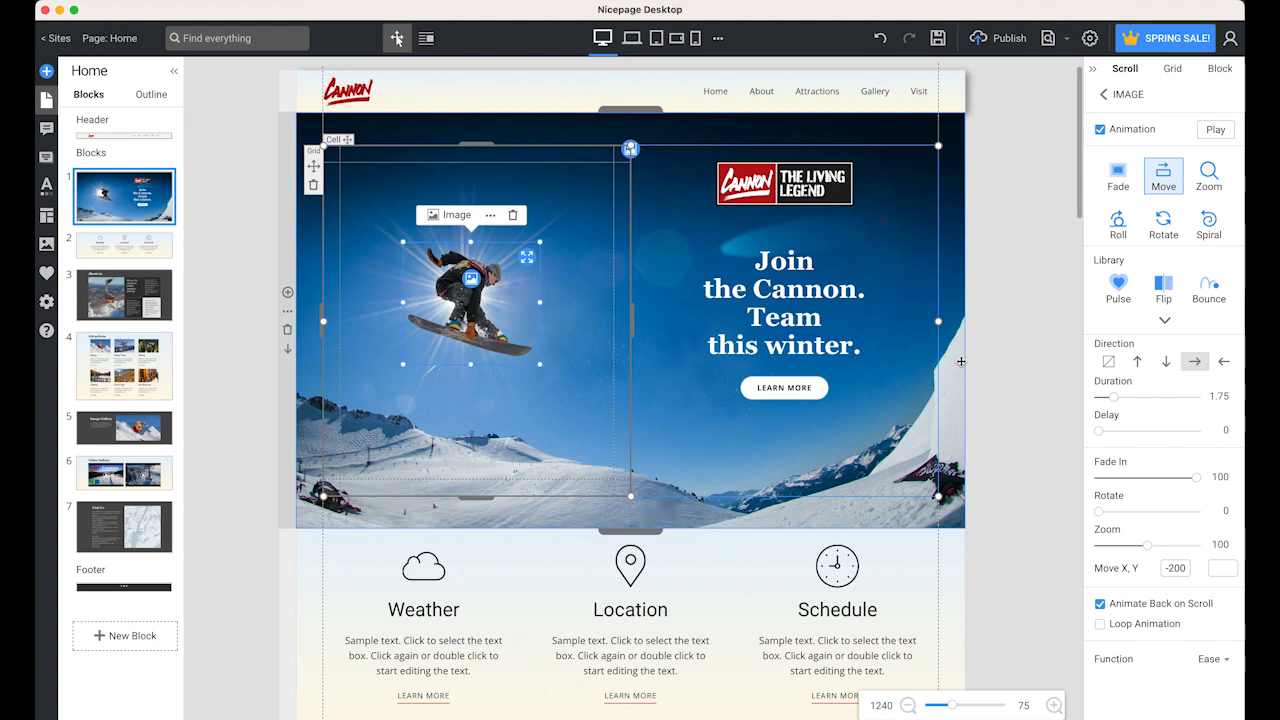
Step: Group the Living Legend logo, the "Join the Cannon" heading and the Learn More button in the hero block
left_click(806, 198)
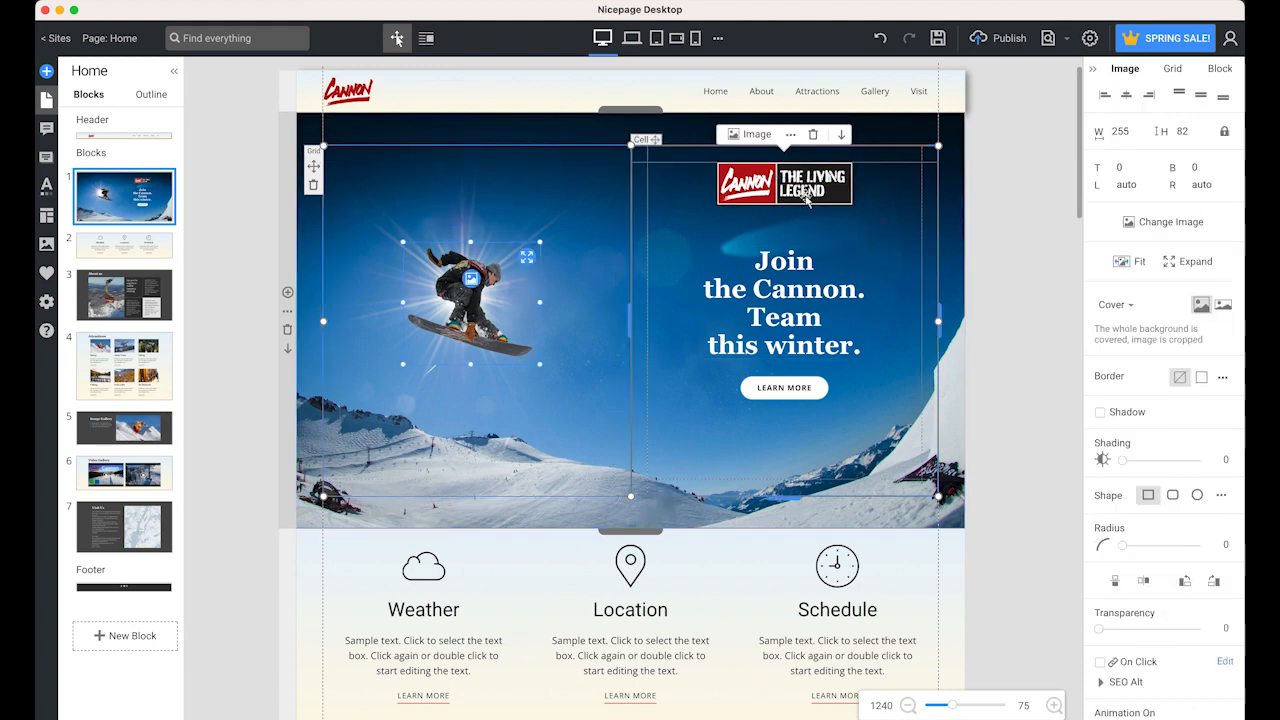
left_click(779, 271)
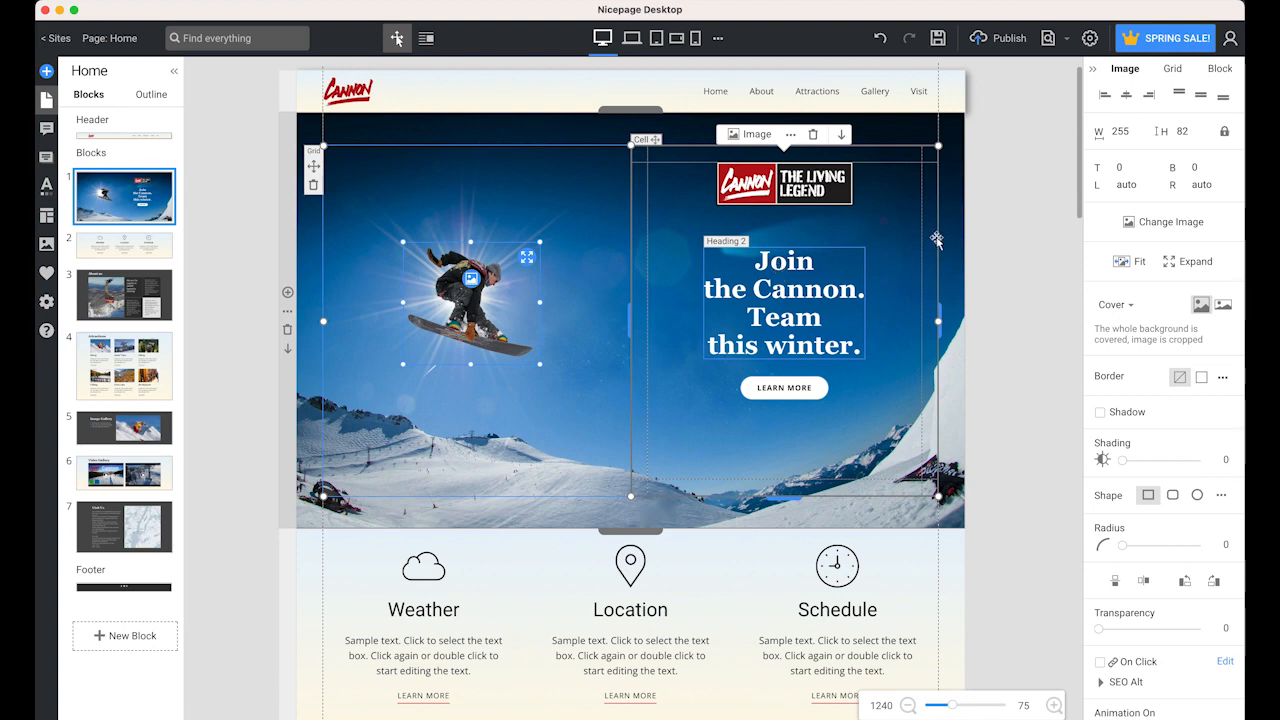
left_click(815, 201)
left_click(792, 285, "shift")
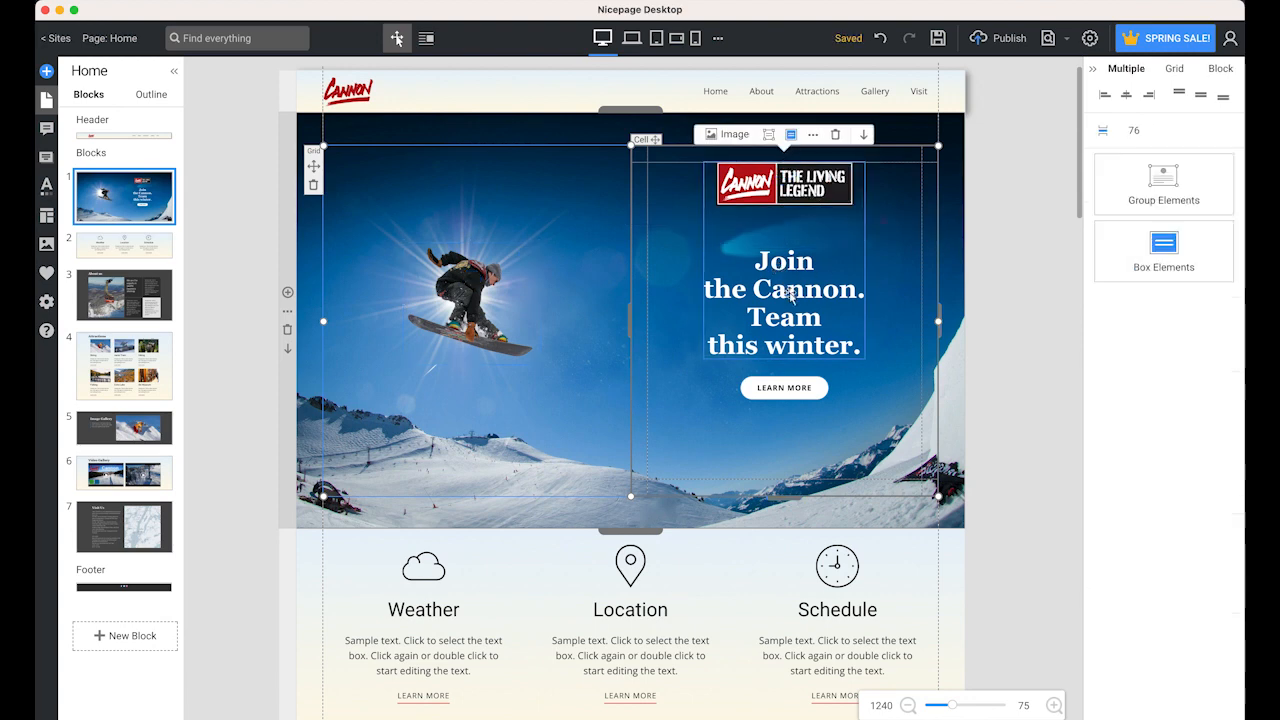
left_click(789, 397, "shift")
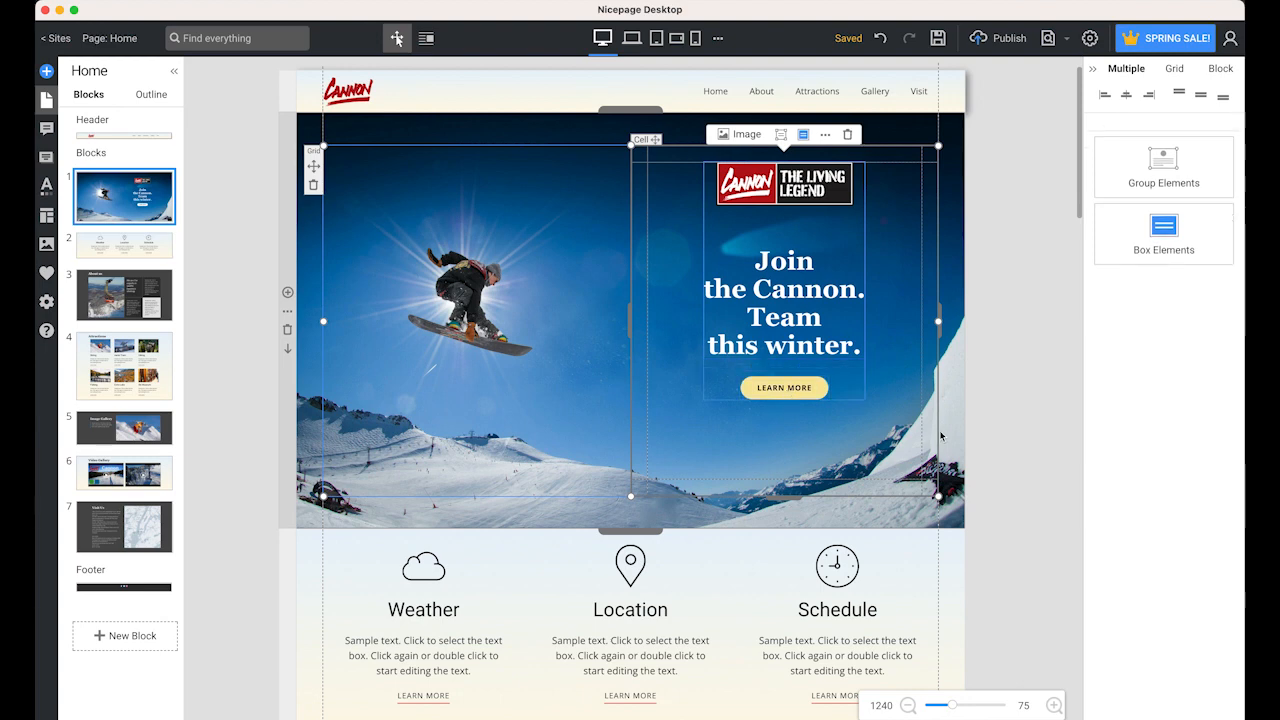
left_click(1168, 175)
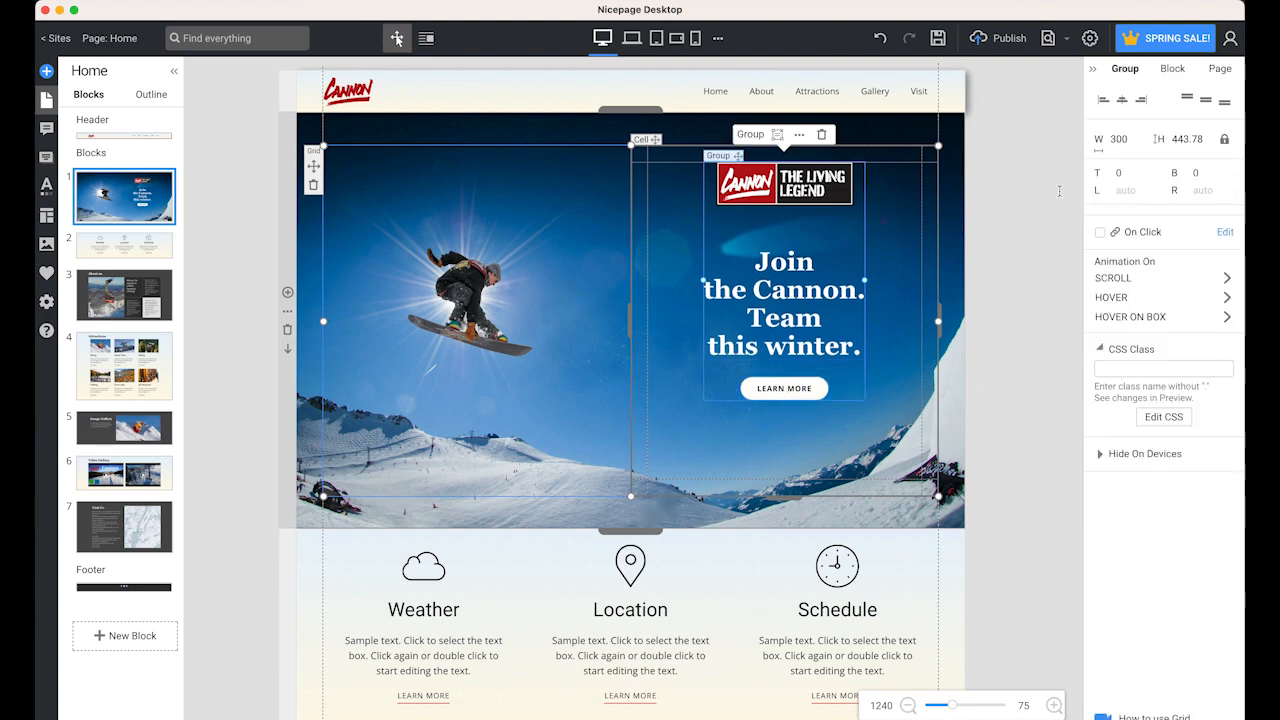
Step: Give the hero group a Move scroll animation in the leftward direction with a duration of 1.75
left_click(1150, 280)
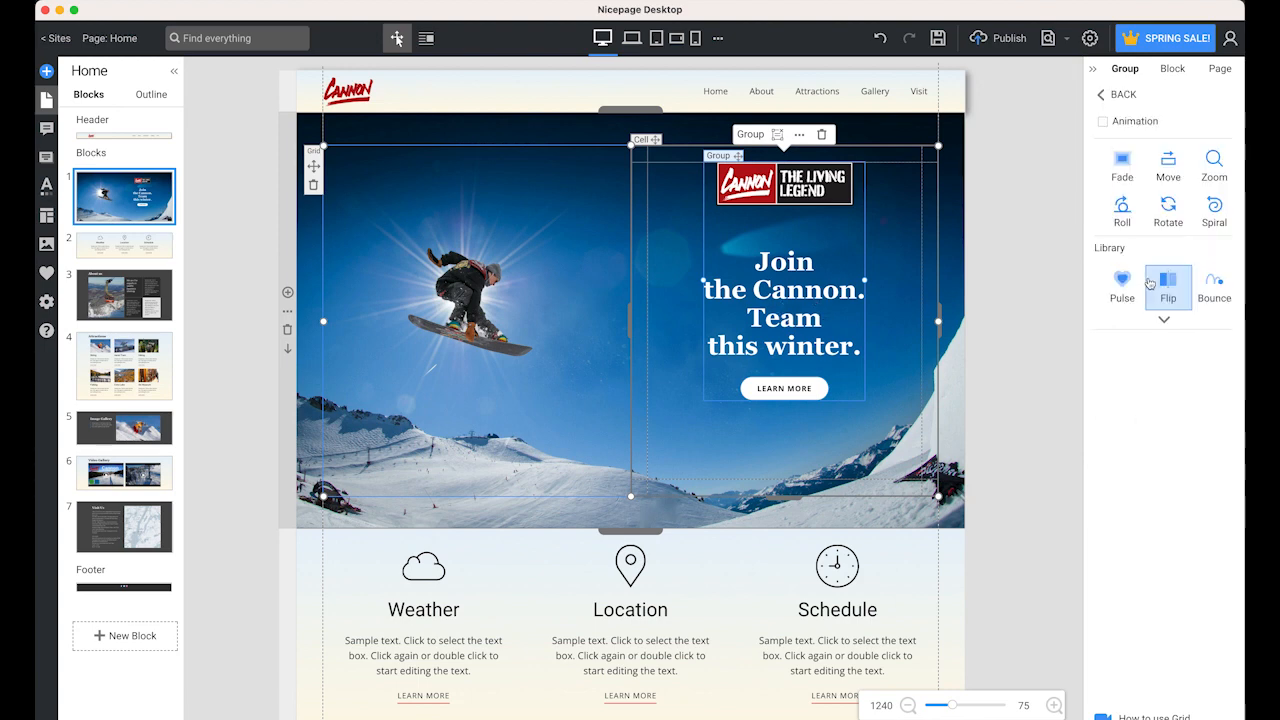
left_click(1168, 176)
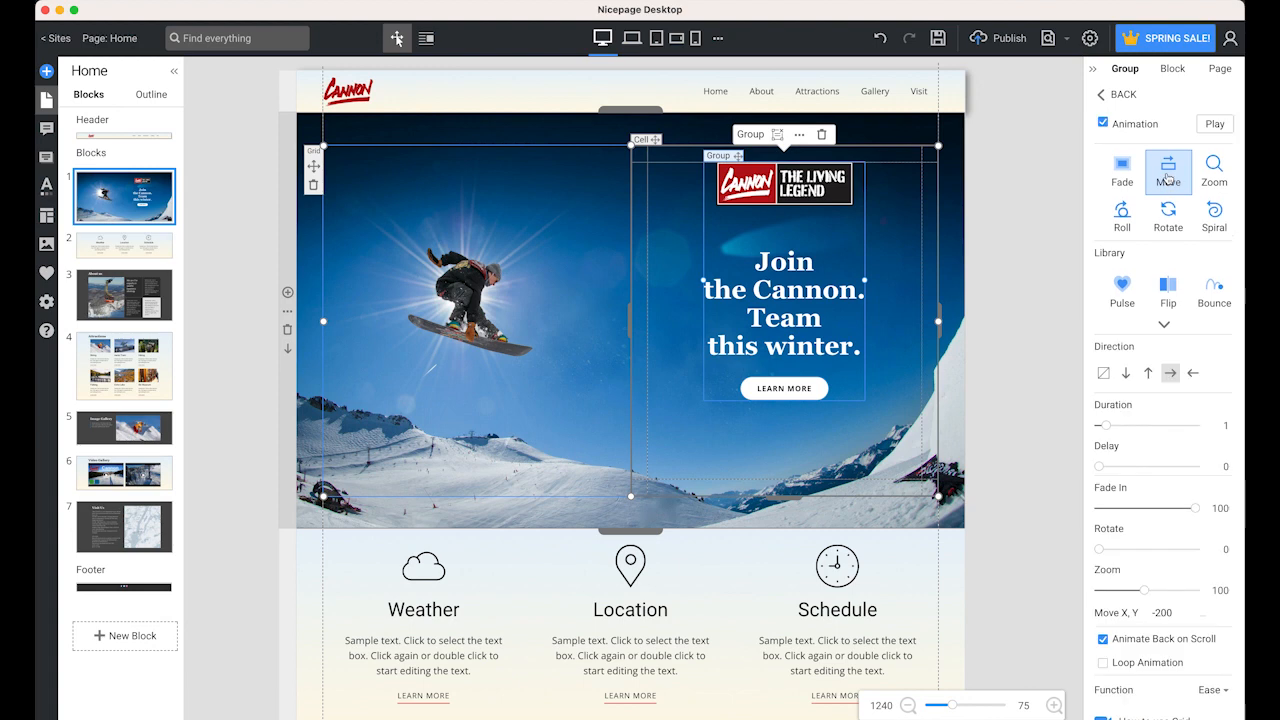
left_click(1194, 374)
left_click_drag(1107, 430, 1115, 428)
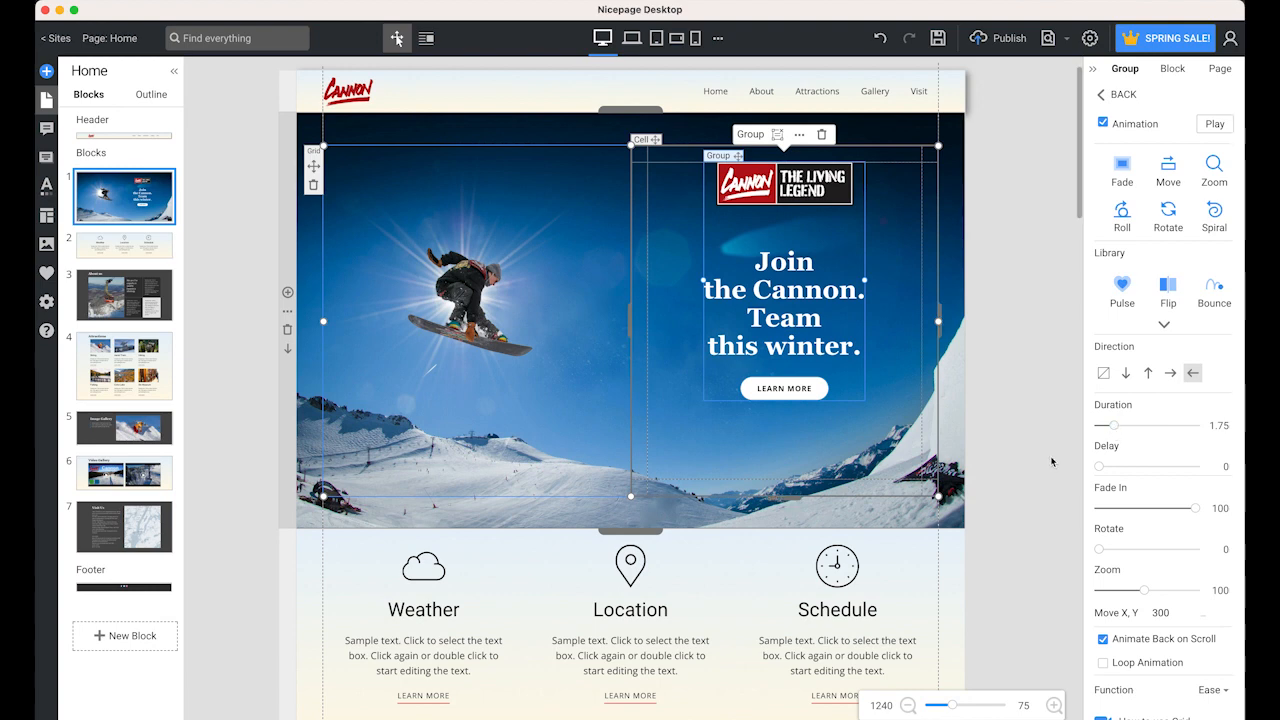
left_click(1015, 371)
Step: Apply a Bounce scroll animation to the items of the Weather, Location and Schedule list and play it
scroll(1002, 425, "down", 2)
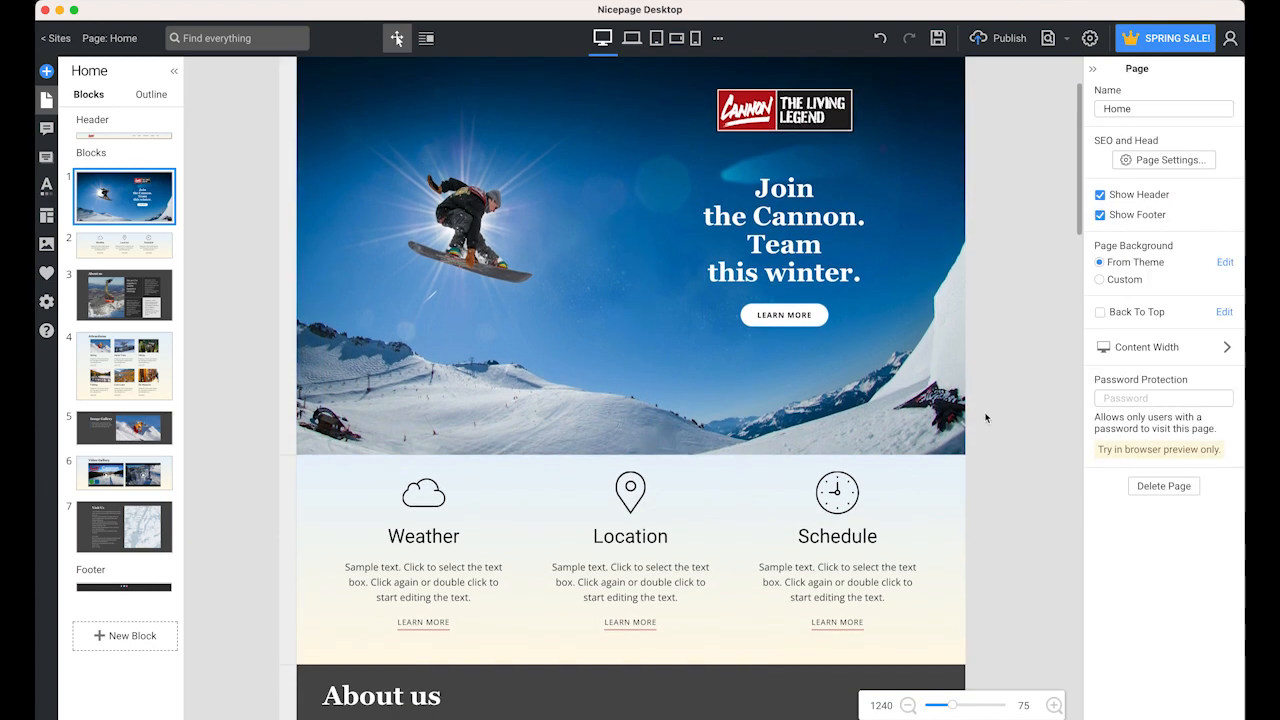
left_click(425, 476)
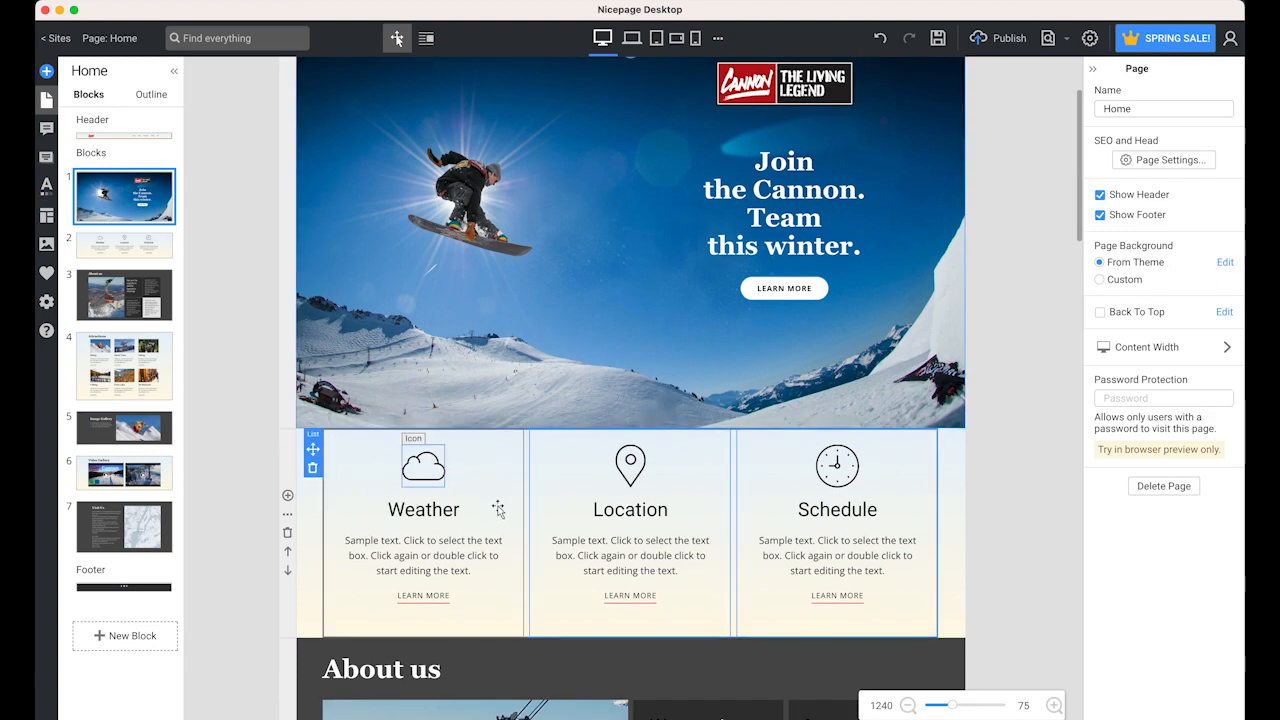
left_click(505, 537)
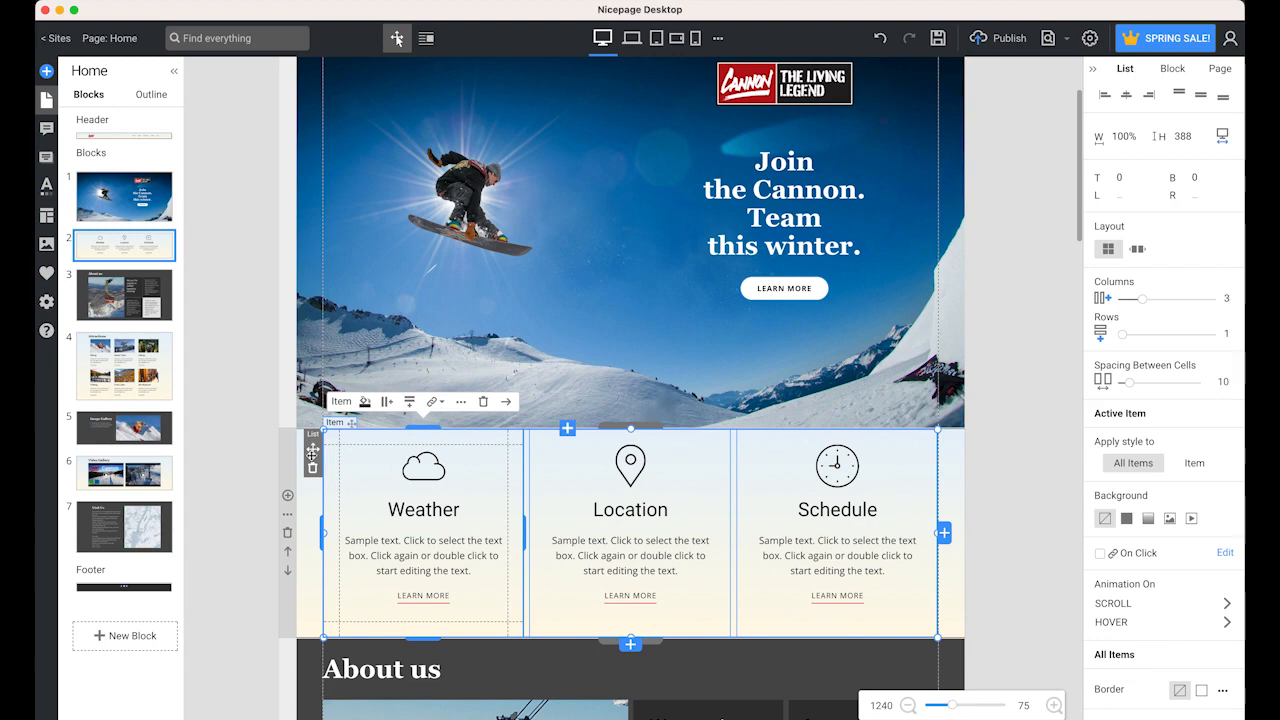
left_click(312, 452)
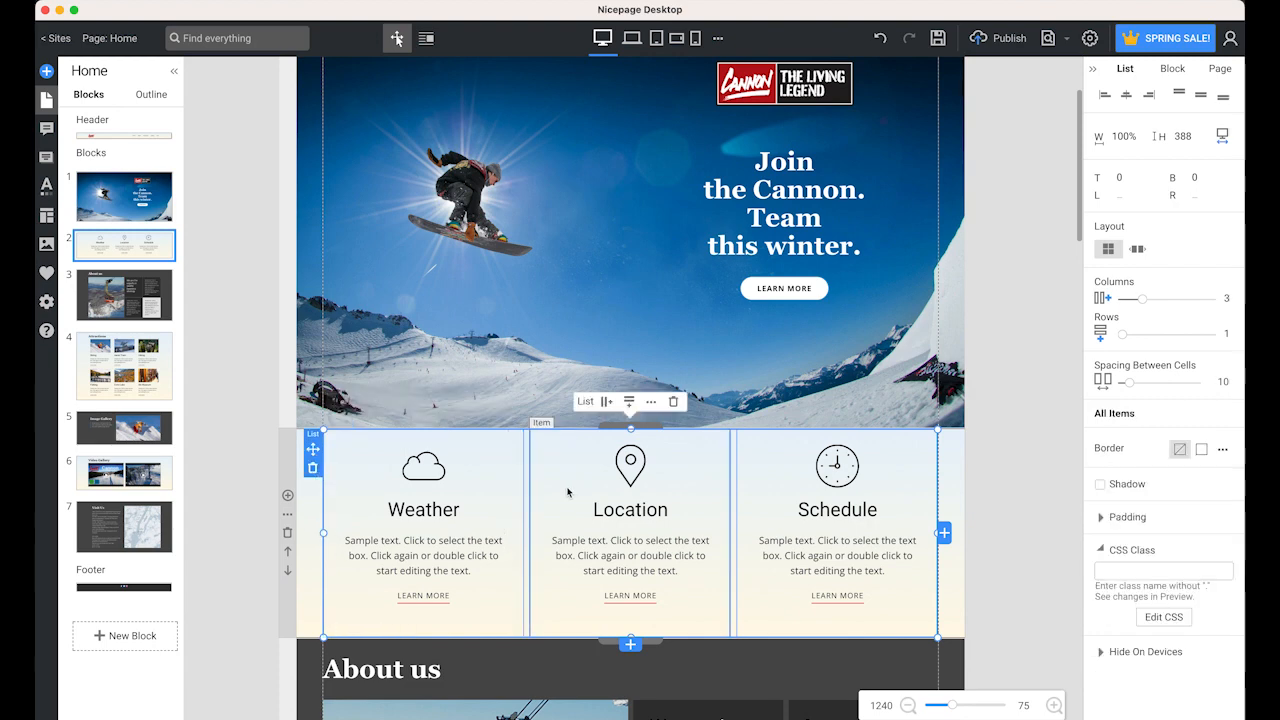
scroll(567, 492, "down", 1)
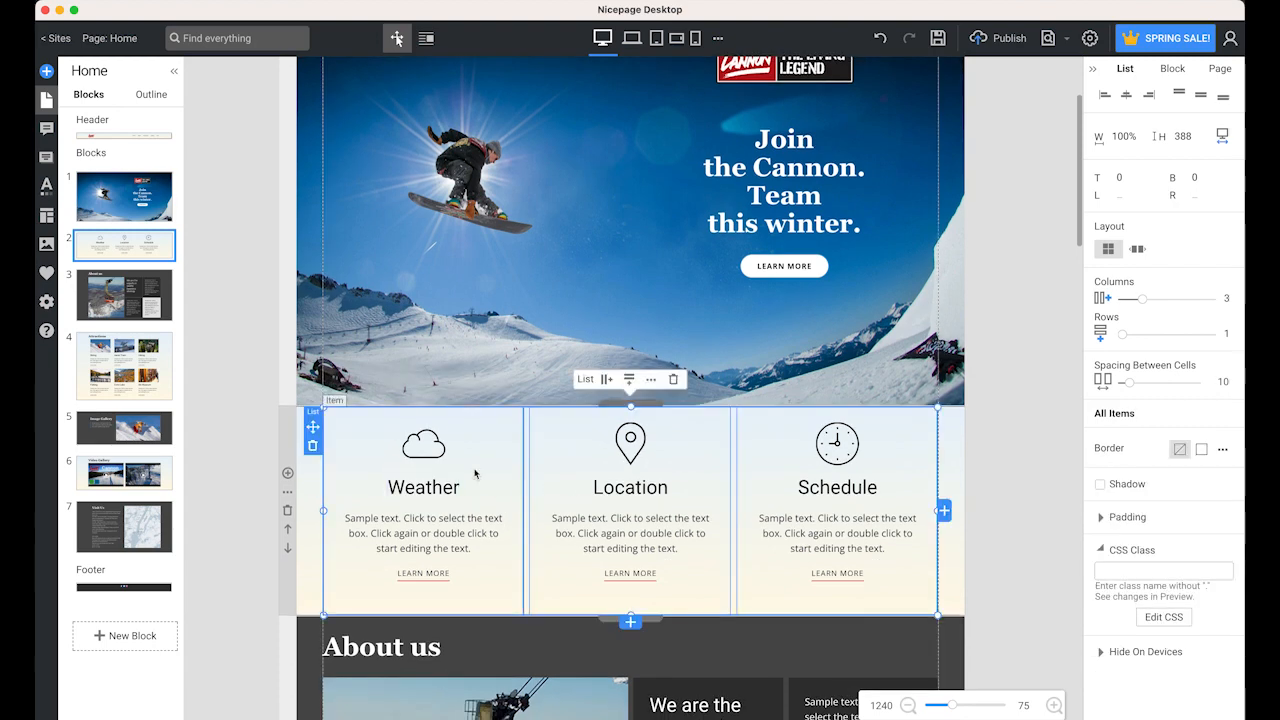
left_click(355, 494)
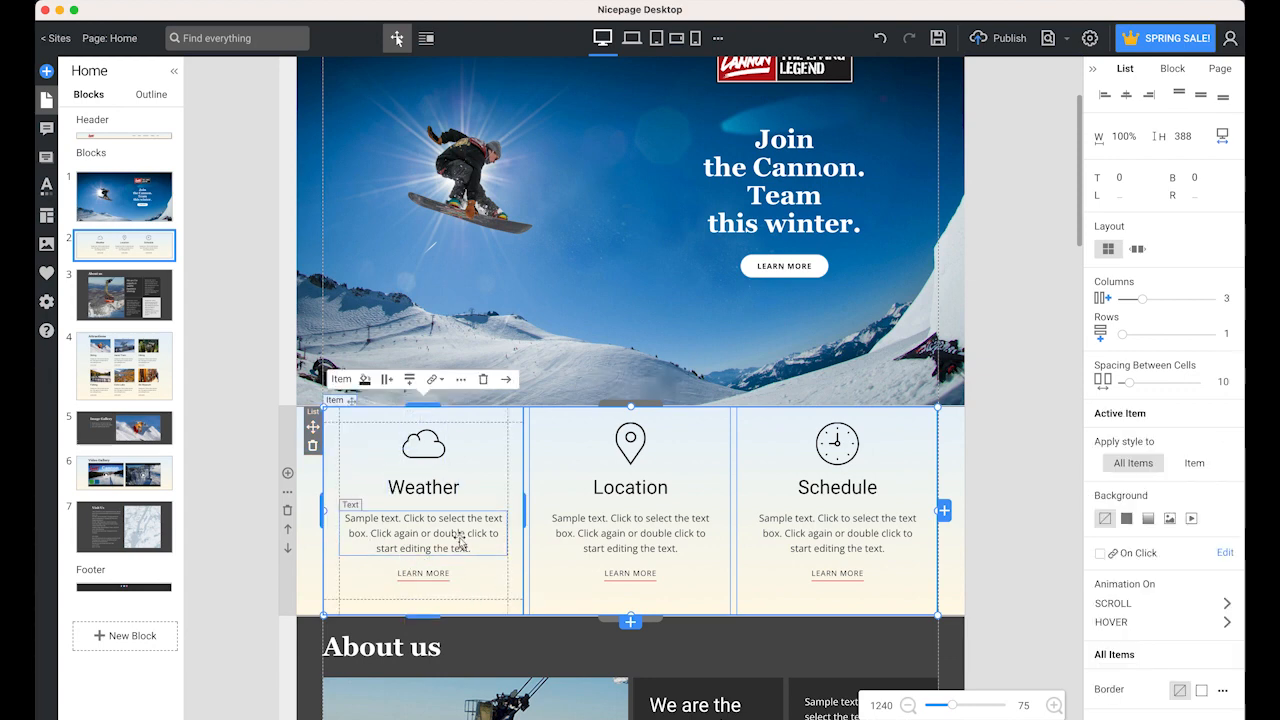
left_click(1126, 604)
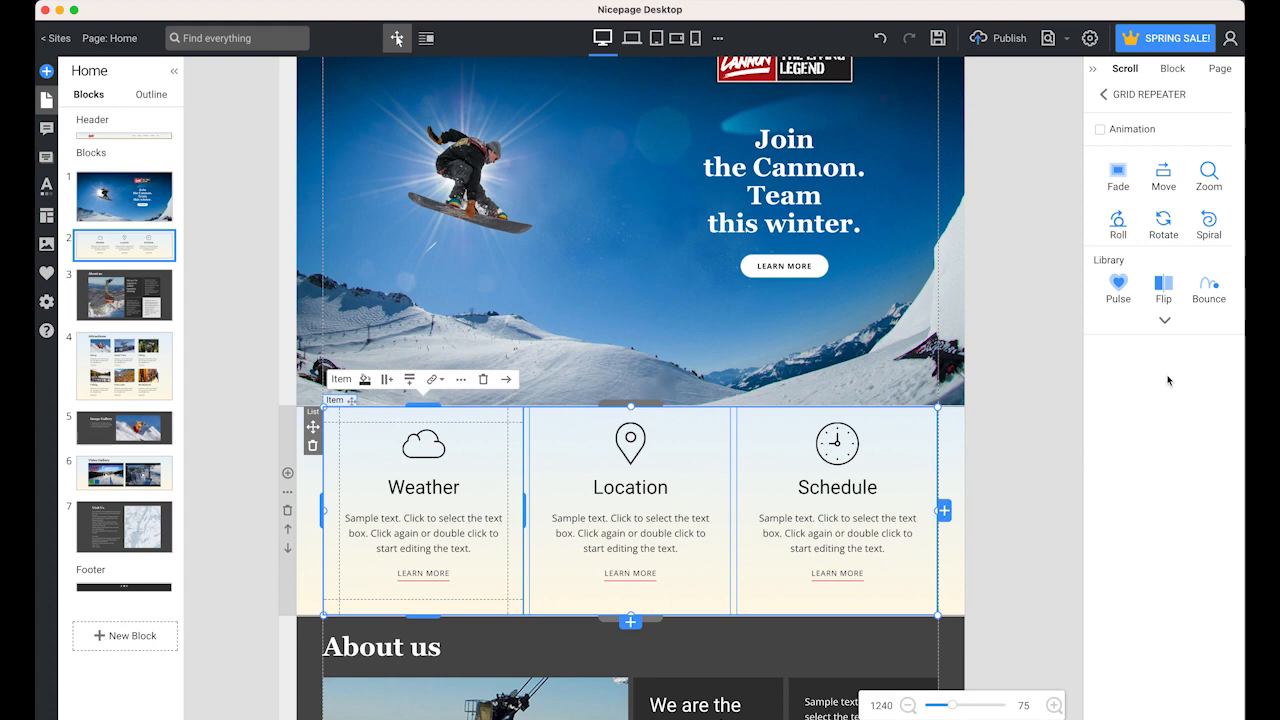
left_click(1216, 289)
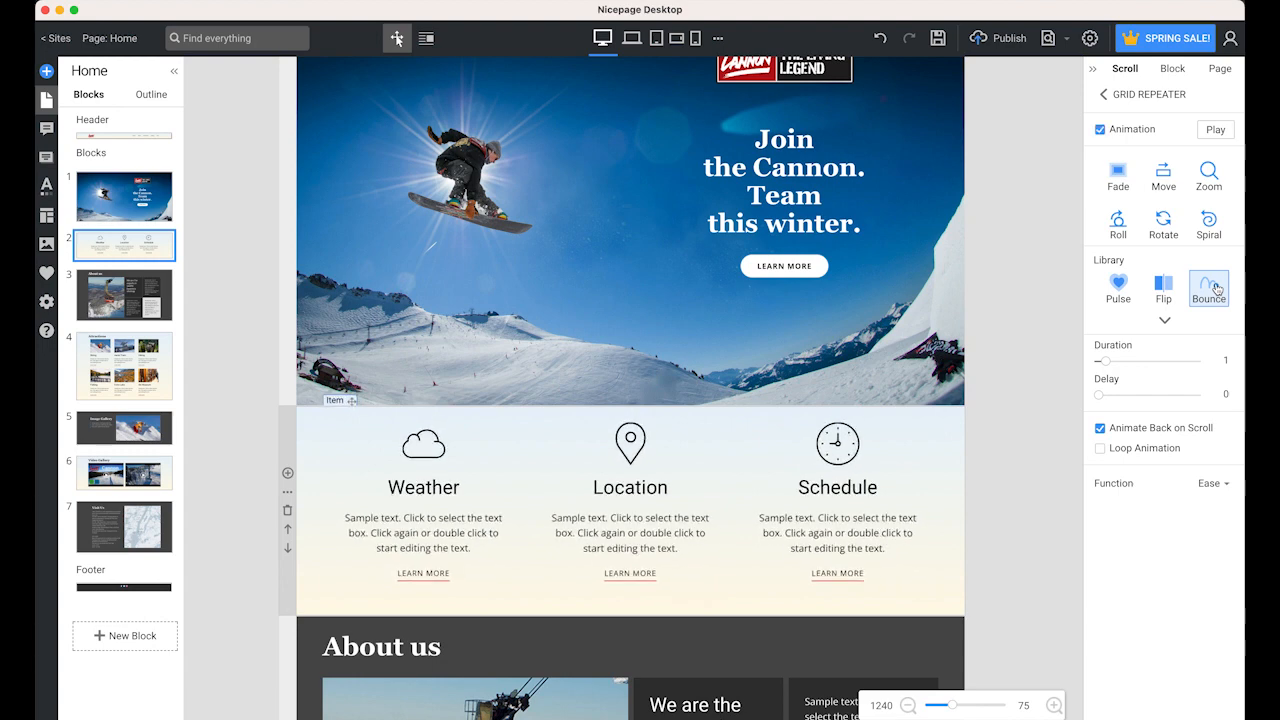
left_click(1215, 129)
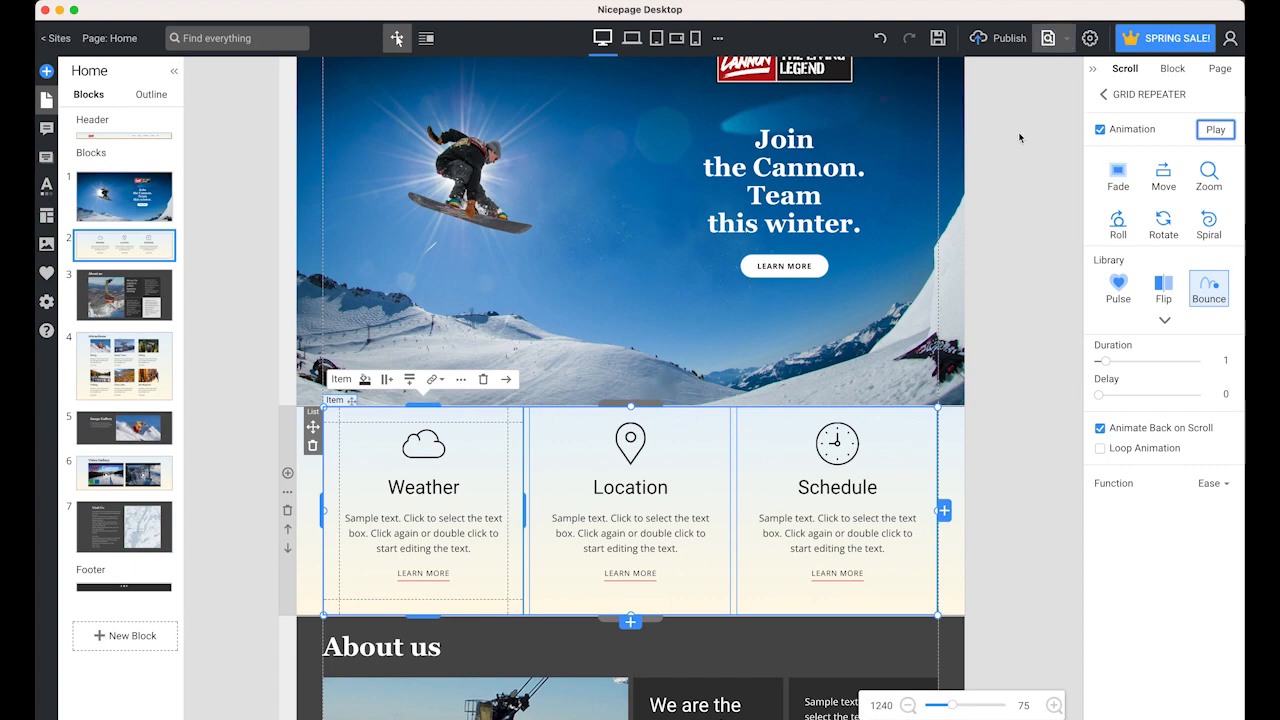
Step: Preview the page in Chrome, check the hero and list scroll animations, and return to Nicepage
left_click(1064, 38)
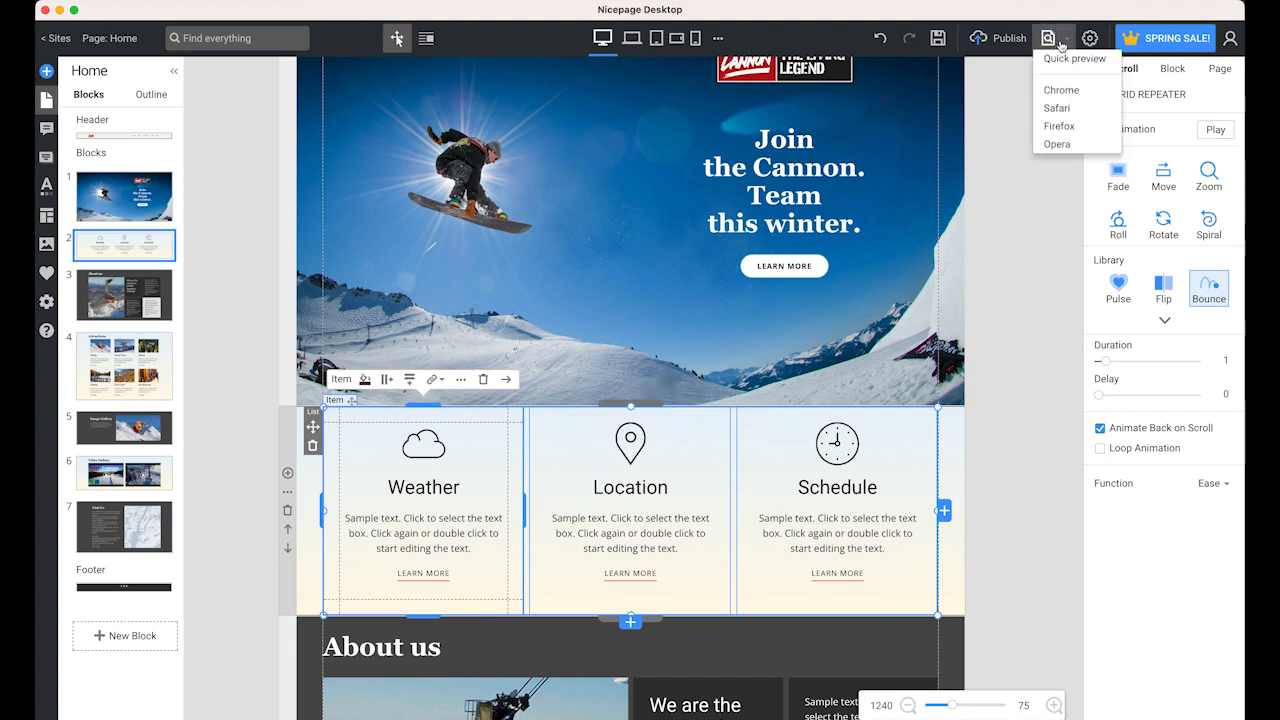
left_click(1064, 91)
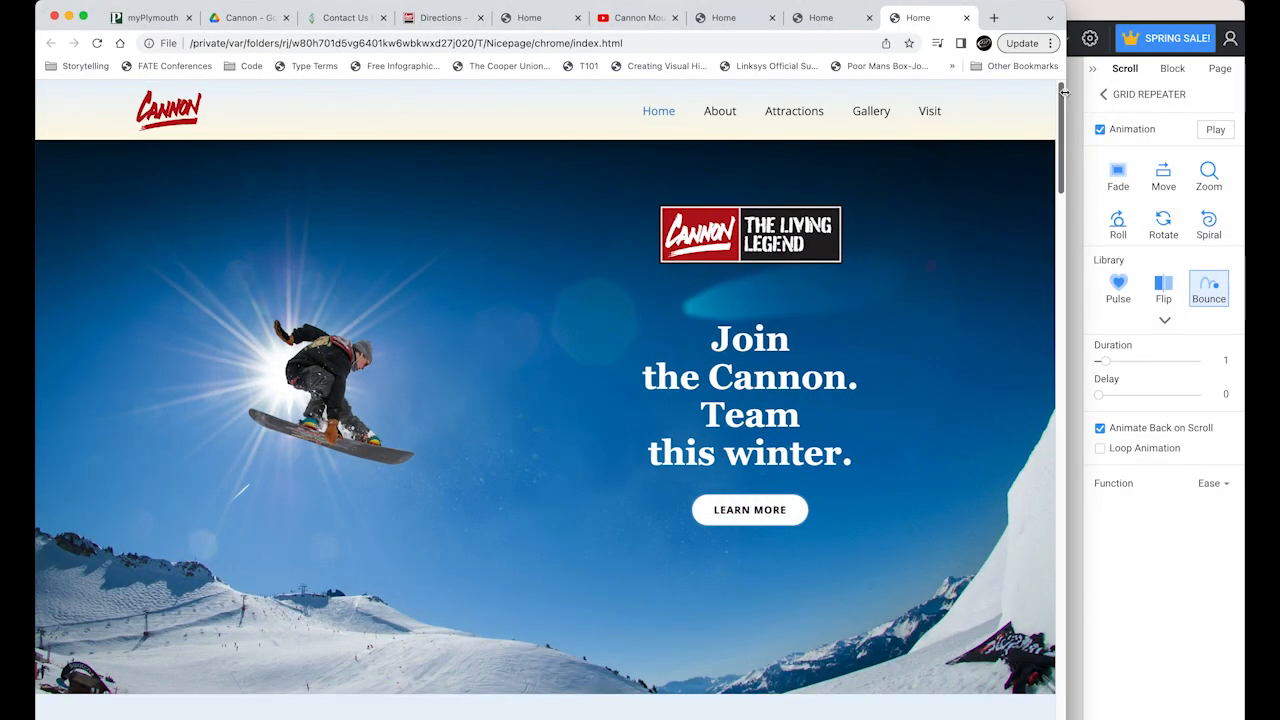
scroll(1015, 199, "down", 5)
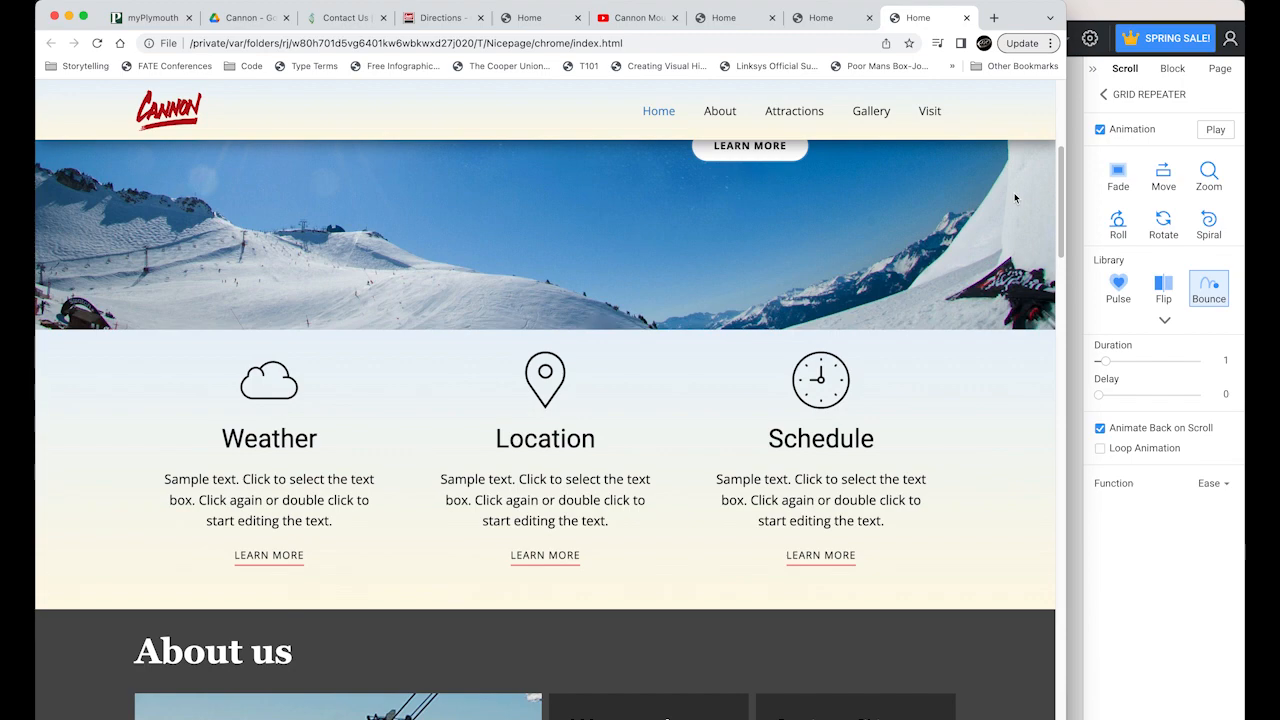
scroll(1015, 199, "up", 5)
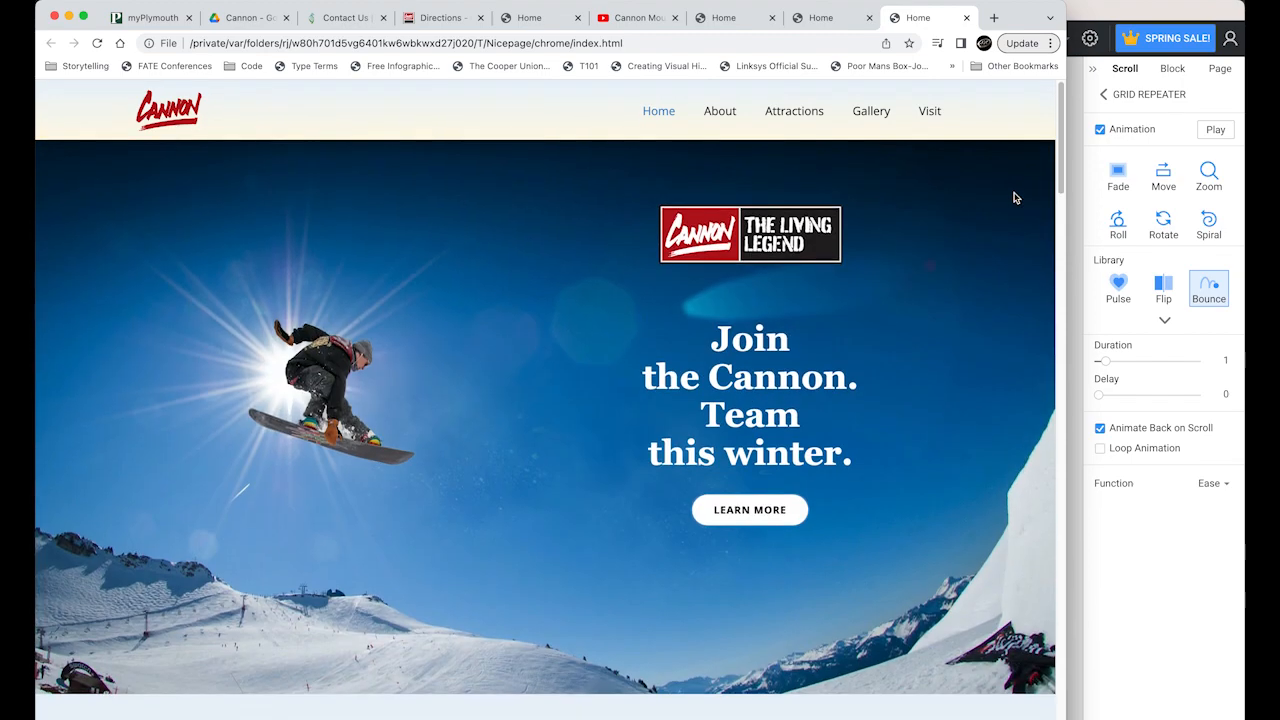
scroll(1015, 199, "down", 3)
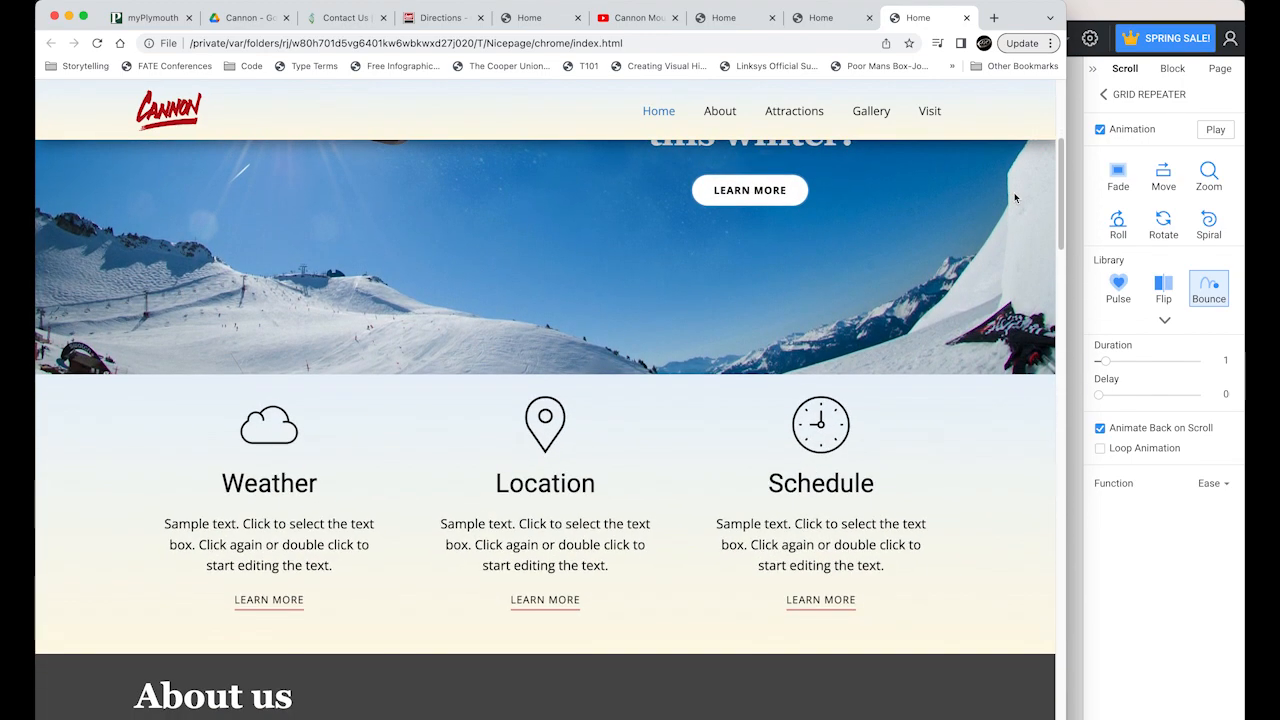
scroll(1015, 199, "down", 4)
scroll(1015, 199, "down", 2)
left_click(1177, 563)
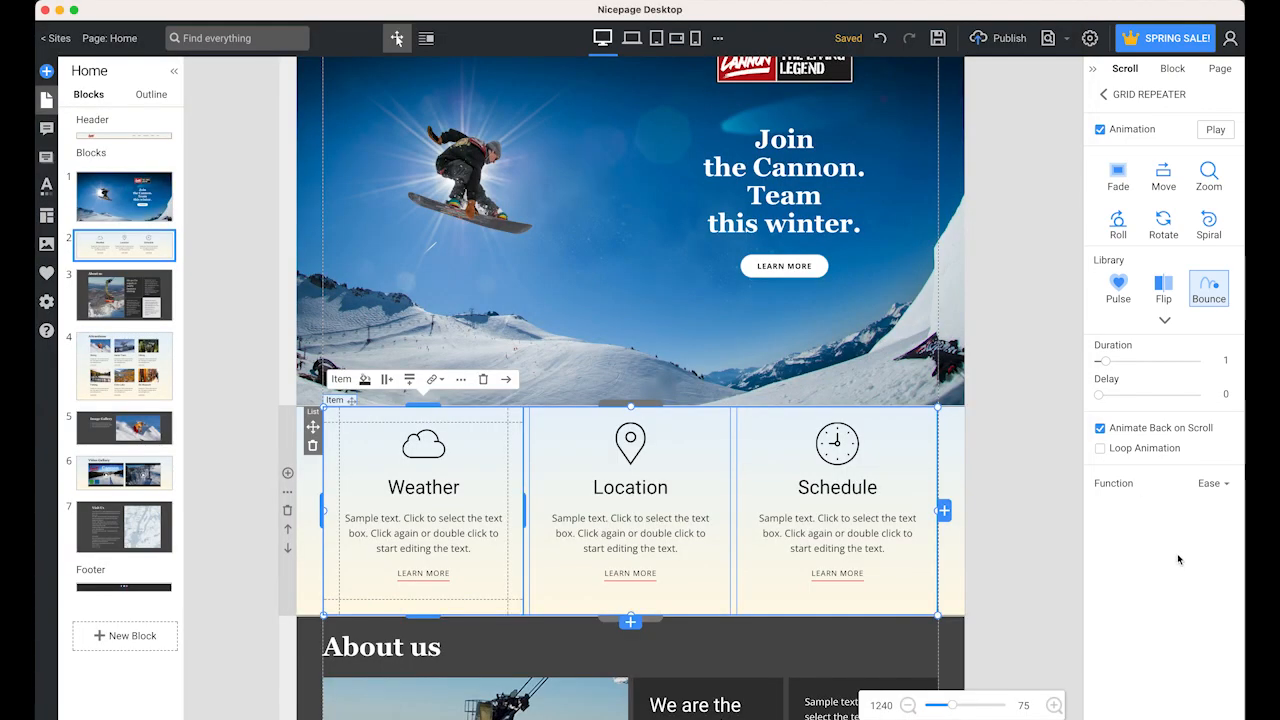
Step: Give the cable car image cell in the About us grid a rightward Move scroll animation with a duration of 1.75 and play it
scroll(1003, 400, "down", 5)
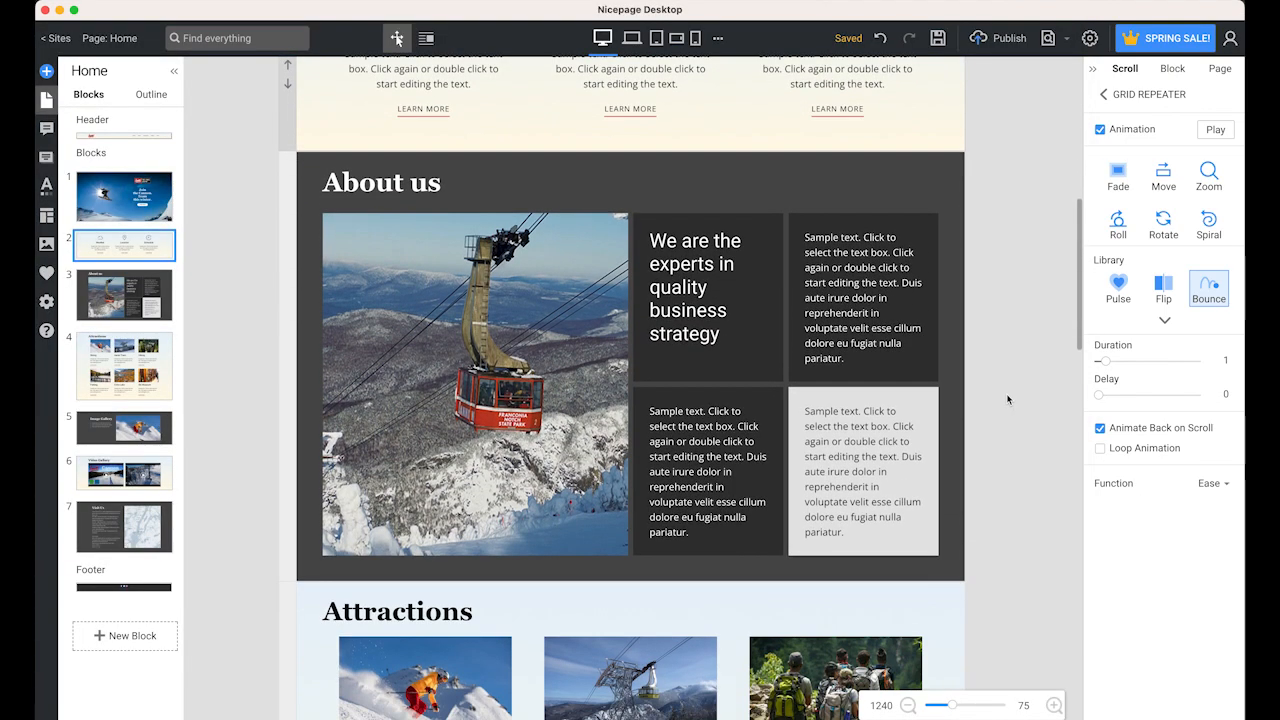
left_click(512, 373)
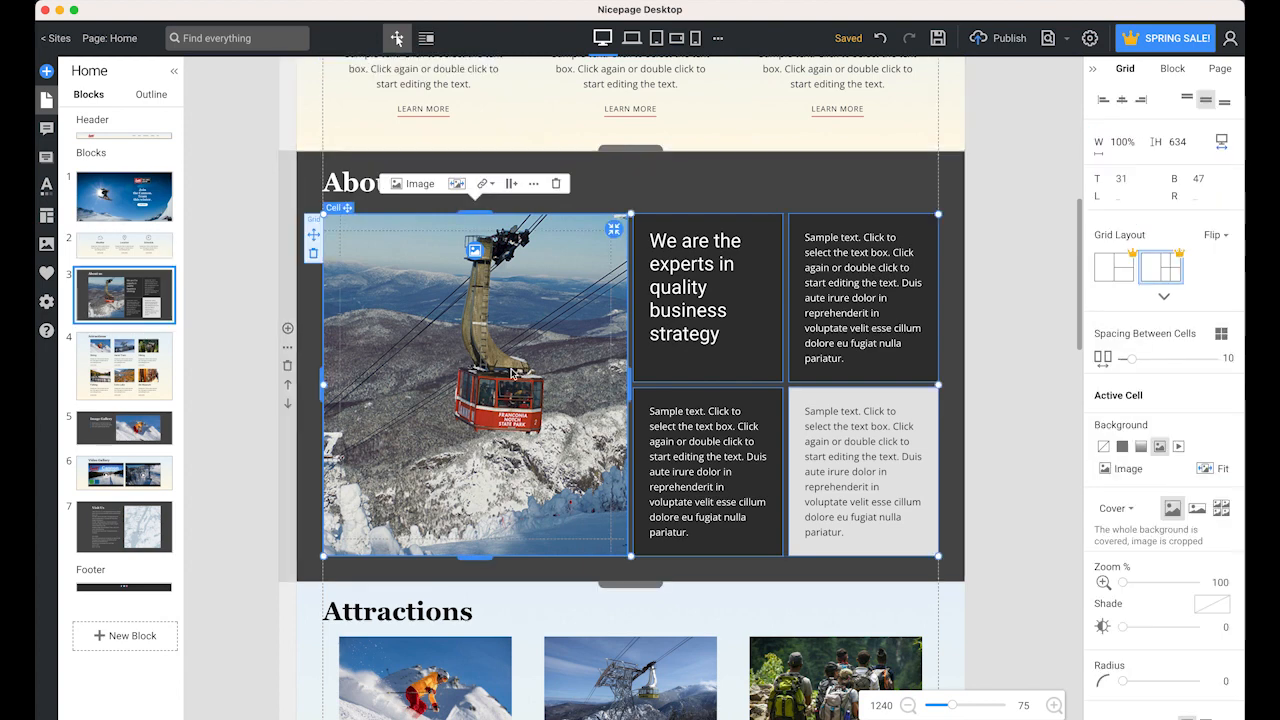
scroll(1142, 572, "down", 1)
scroll(1142, 572, "down", 5)
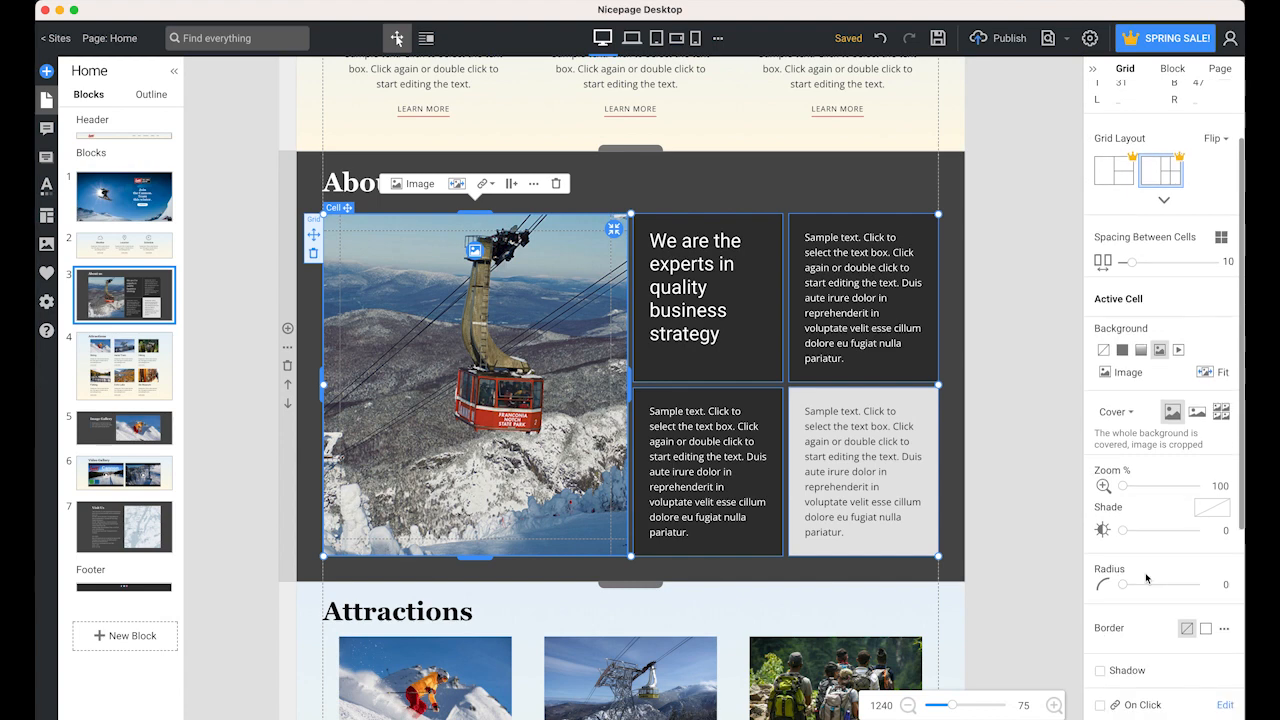
left_click(1142, 589)
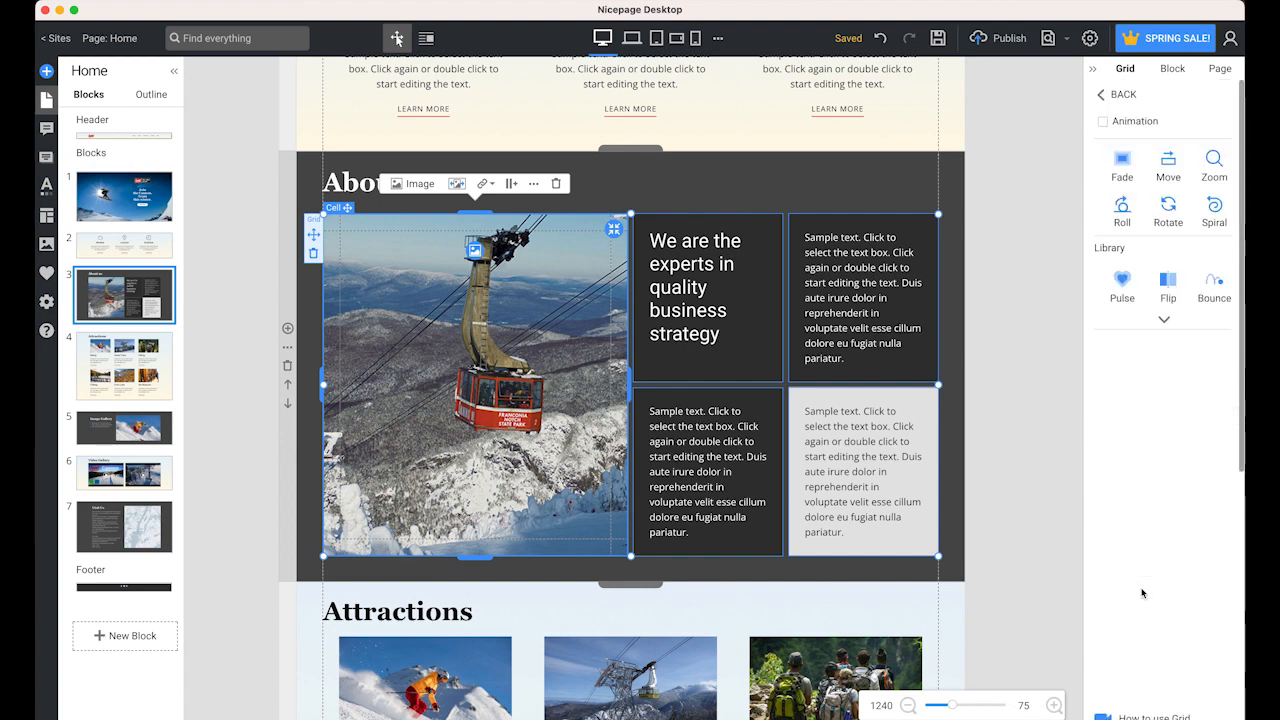
left_click(1168, 172)
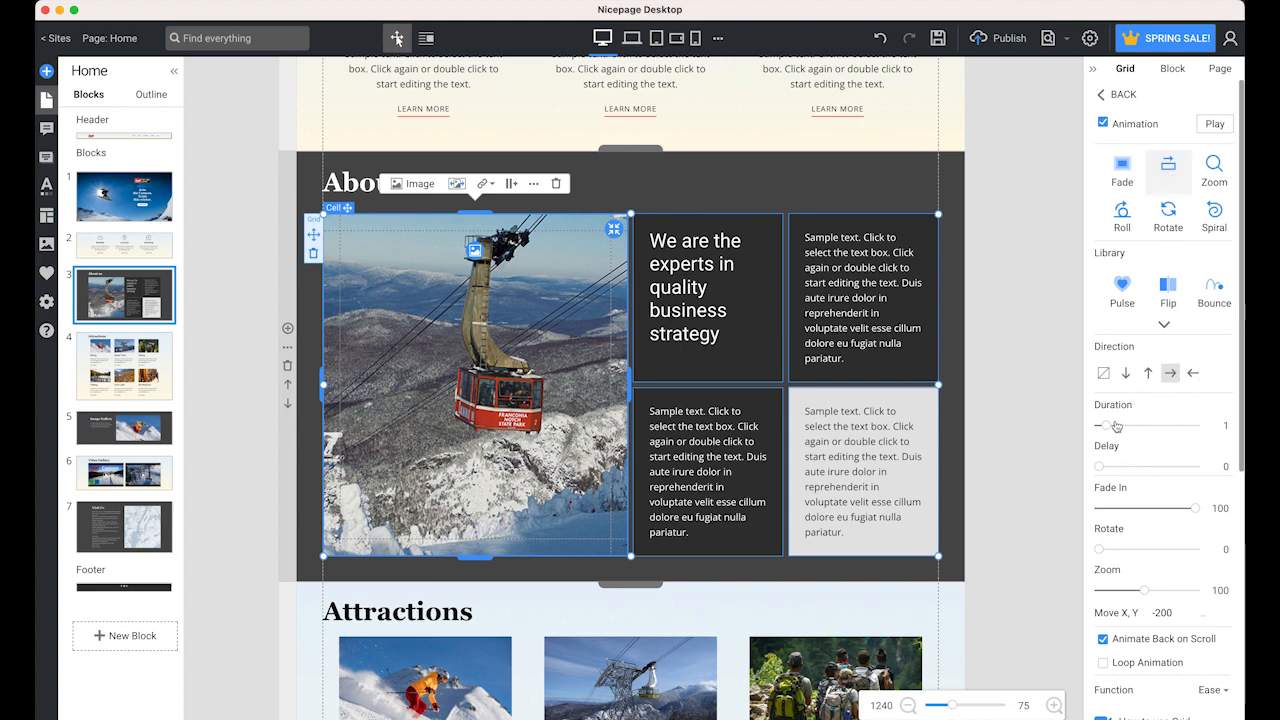
mouse_move(1106, 427)
left_mouse_down()
mouse_move(1126, 429)
mouse_move(1114, 431)
left_mouse_up()
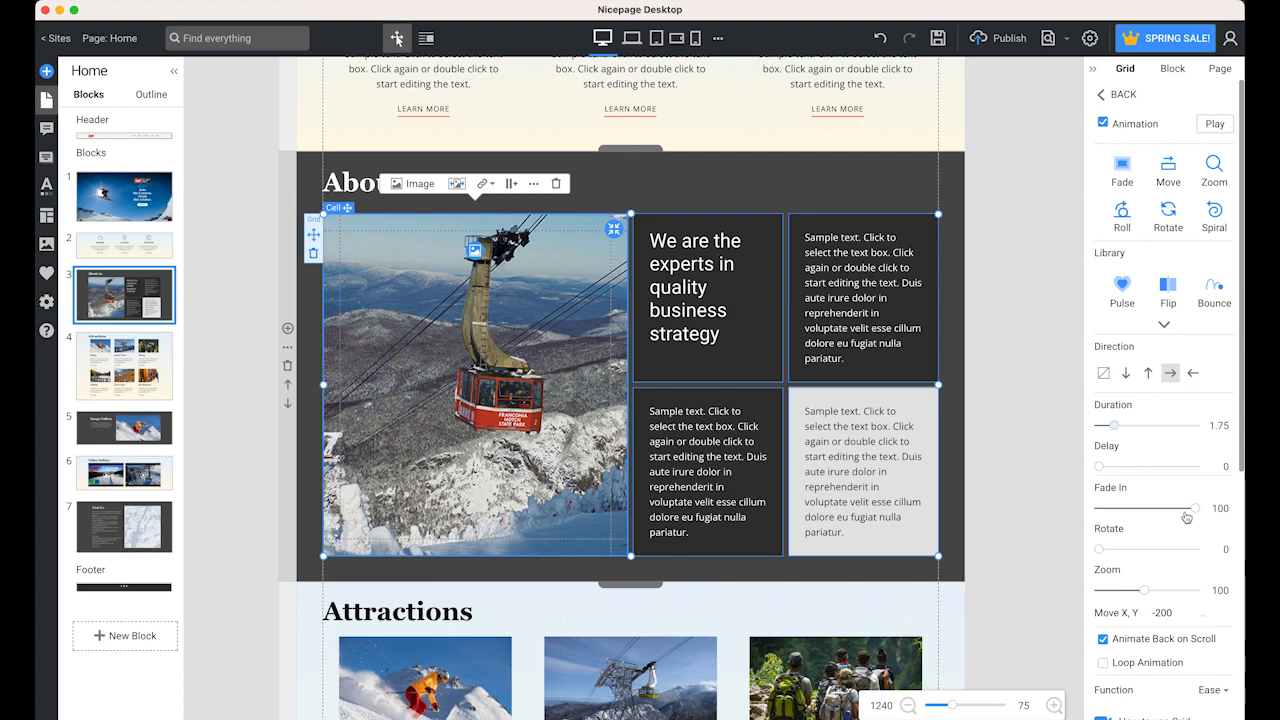
left_click(1213, 125)
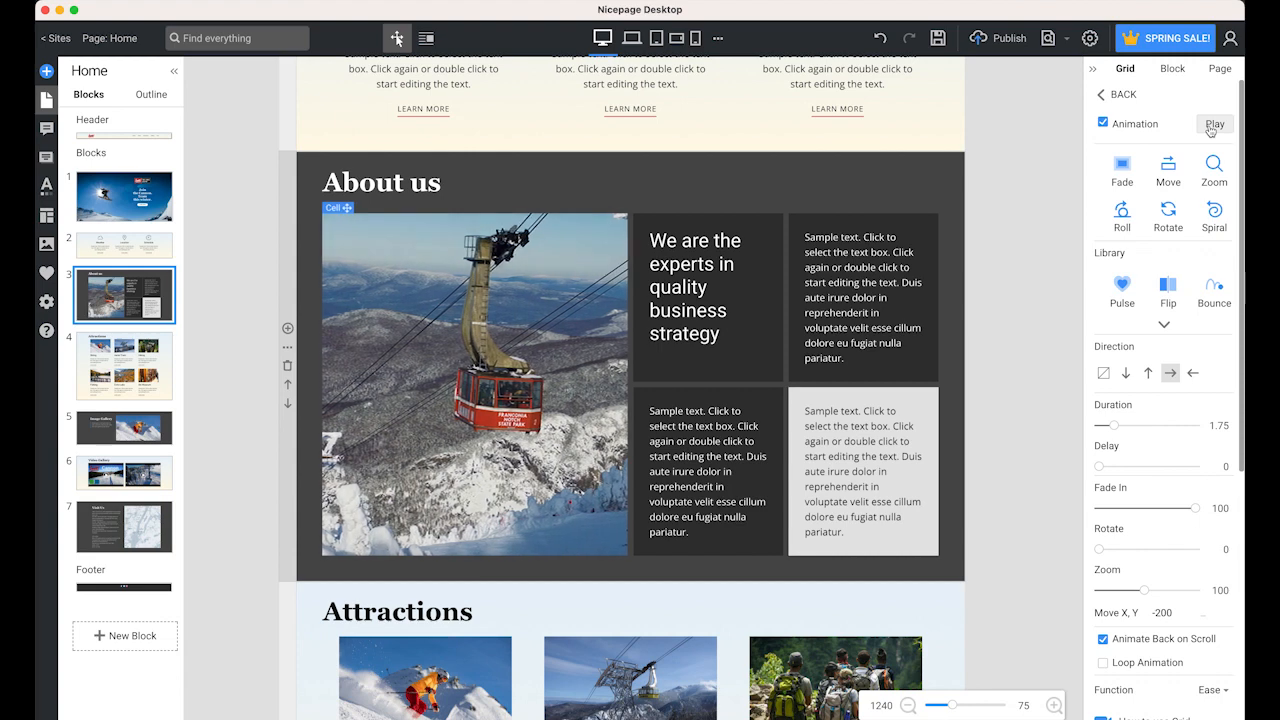
Step: Apply a leftward Move scroll animation with a duration of 1.75 to the "We are the experts" cell in About us
left_click(766, 377)
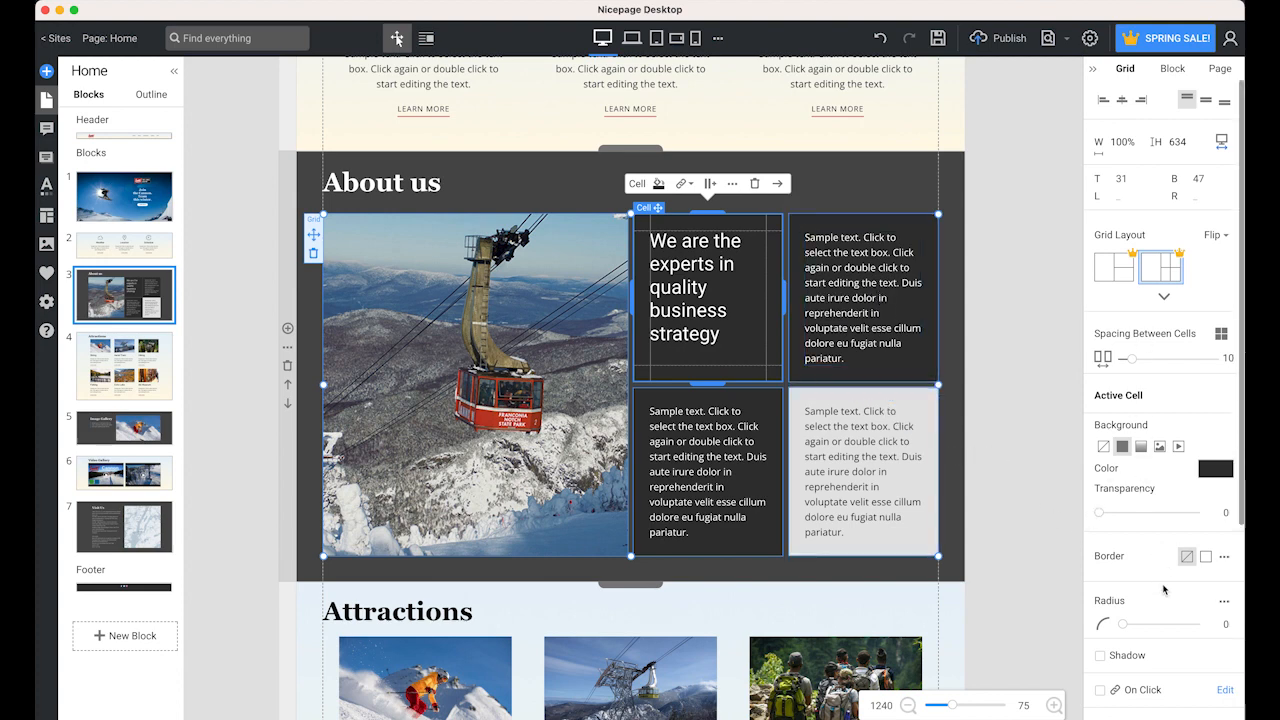
scroll(1163, 550, "down", 4)
left_click(1166, 550)
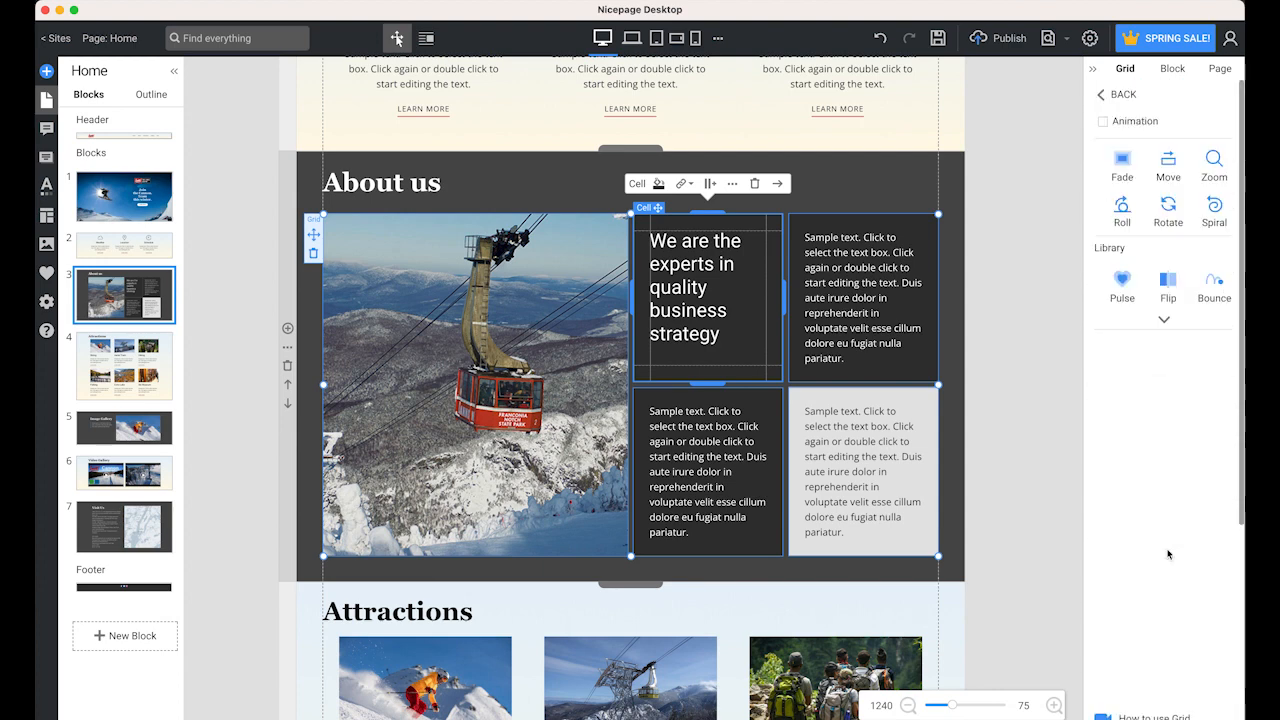
left_click(1163, 174)
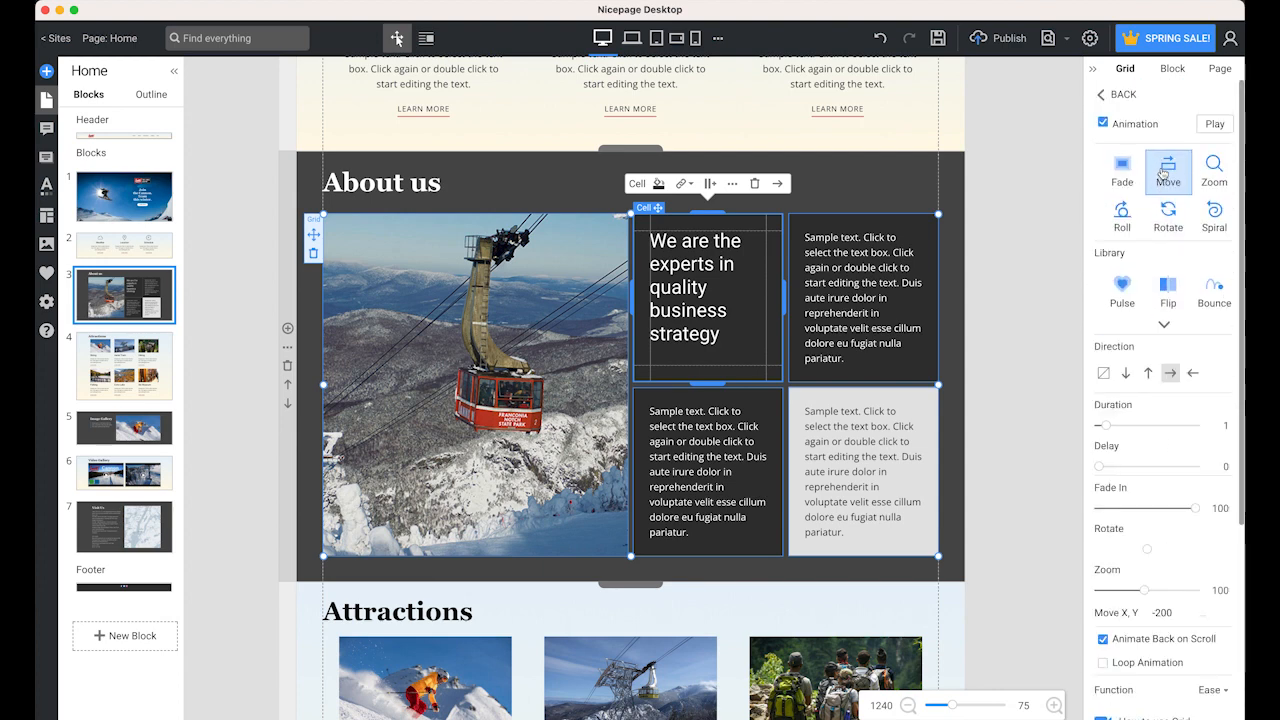
left_click(1194, 374)
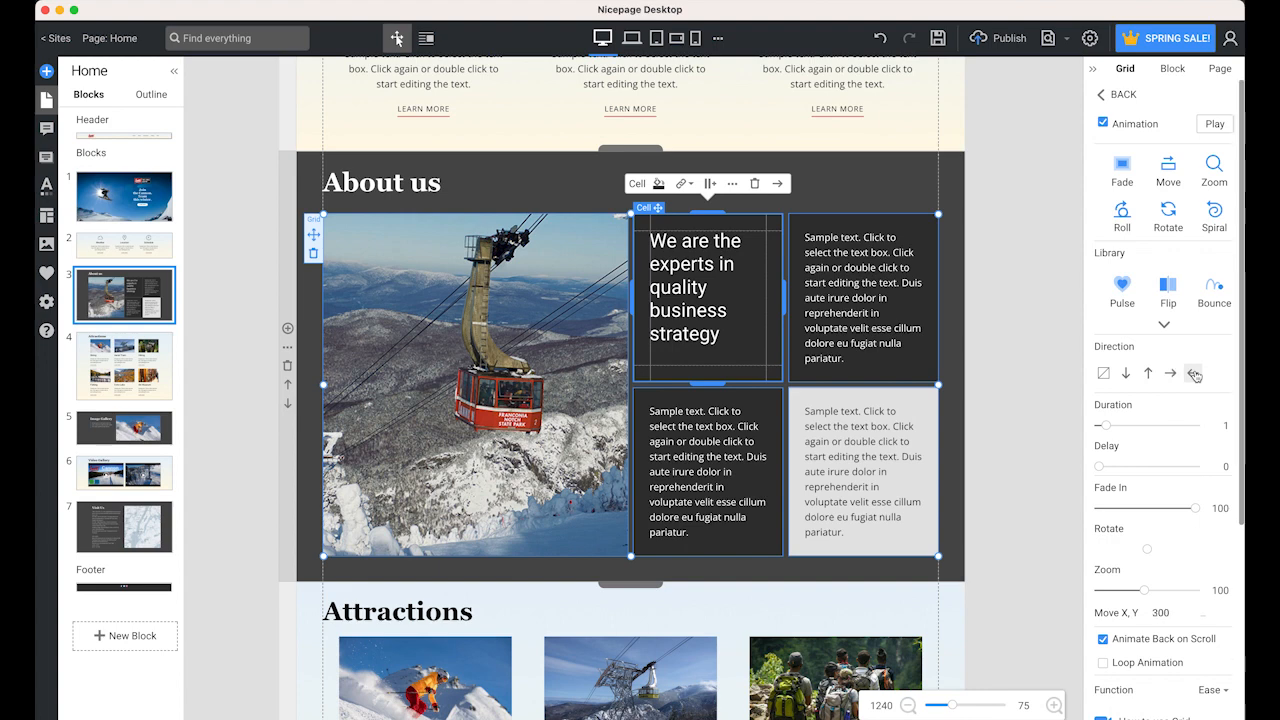
left_click_drag(1105, 426, 1116, 430)
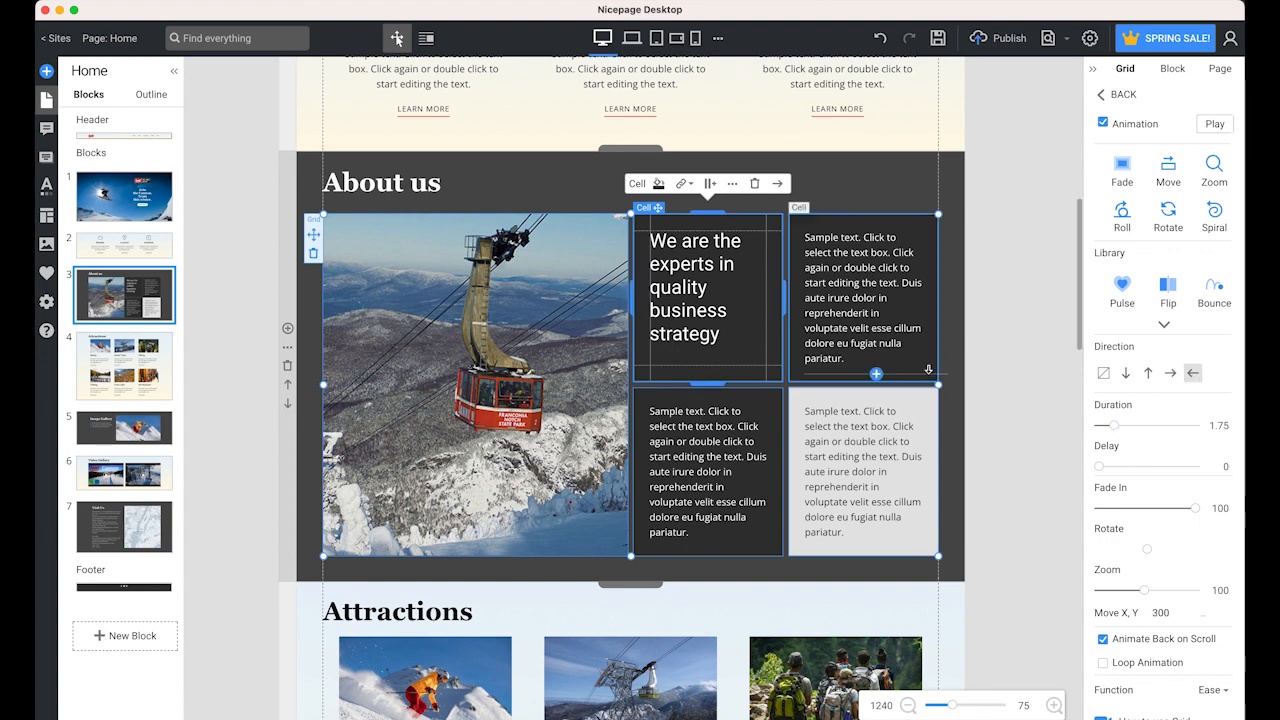
Step: Add a leftward Move scroll animation lasting 1.75 to the dark sample text cell beside the "We are the experts" cell
left_click(928, 372)
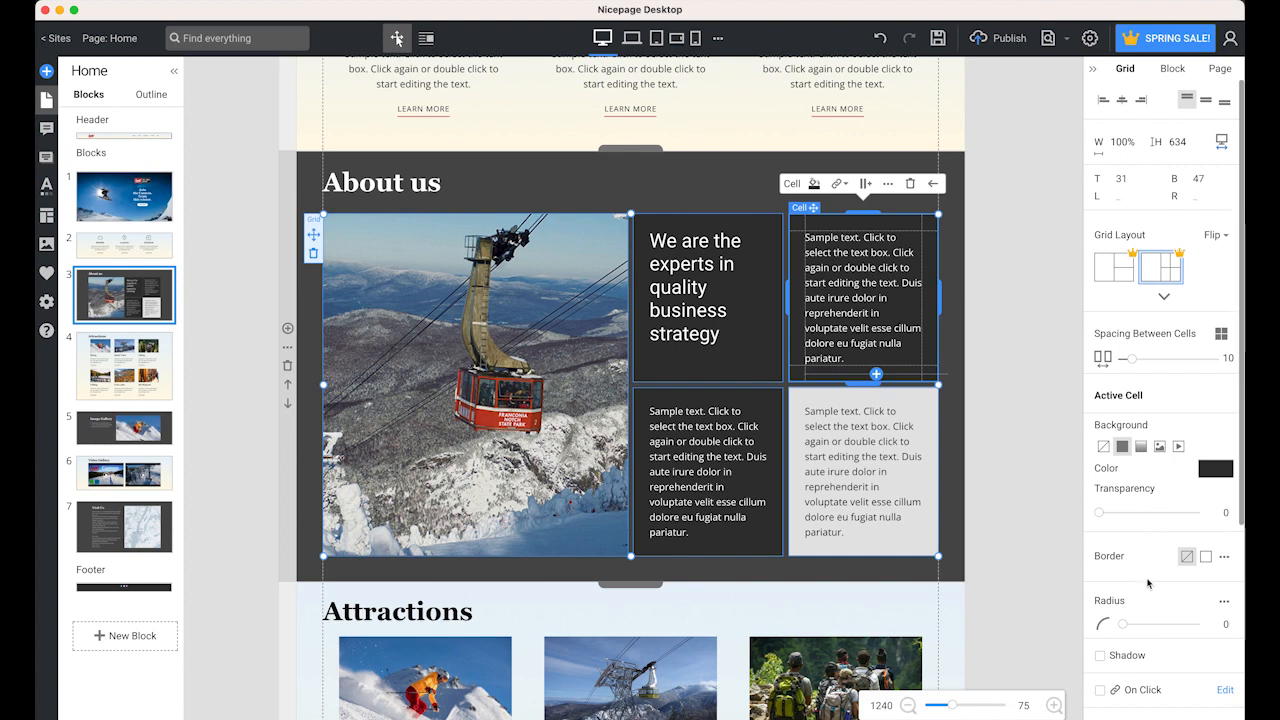
scroll(1150, 590, "down", 2)
left_click(1167, 607)
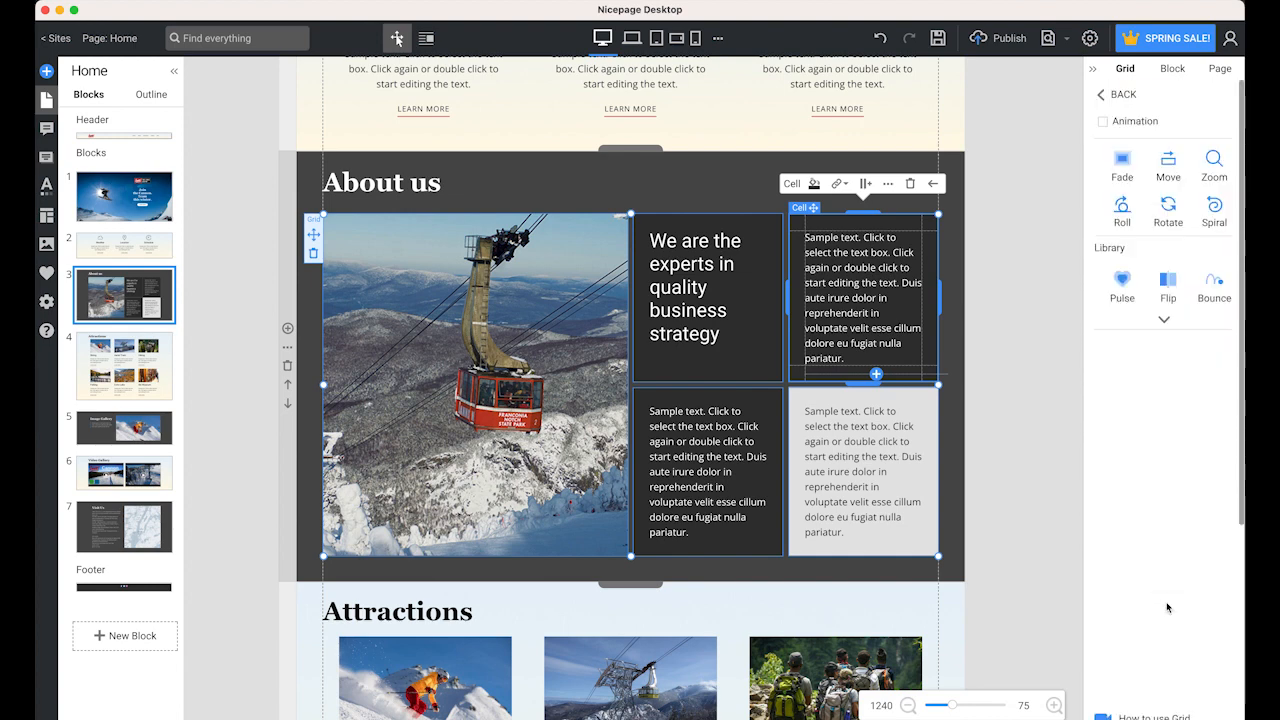
left_click(1168, 168)
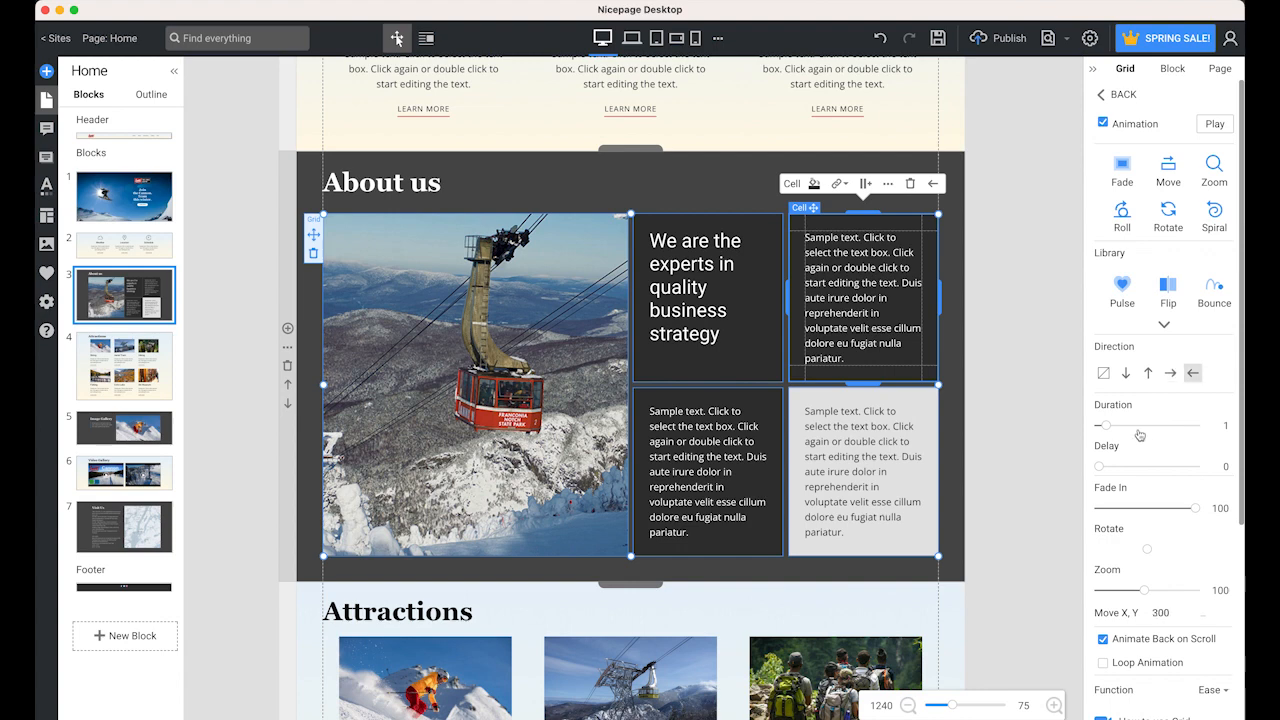
left_click(1115, 427)
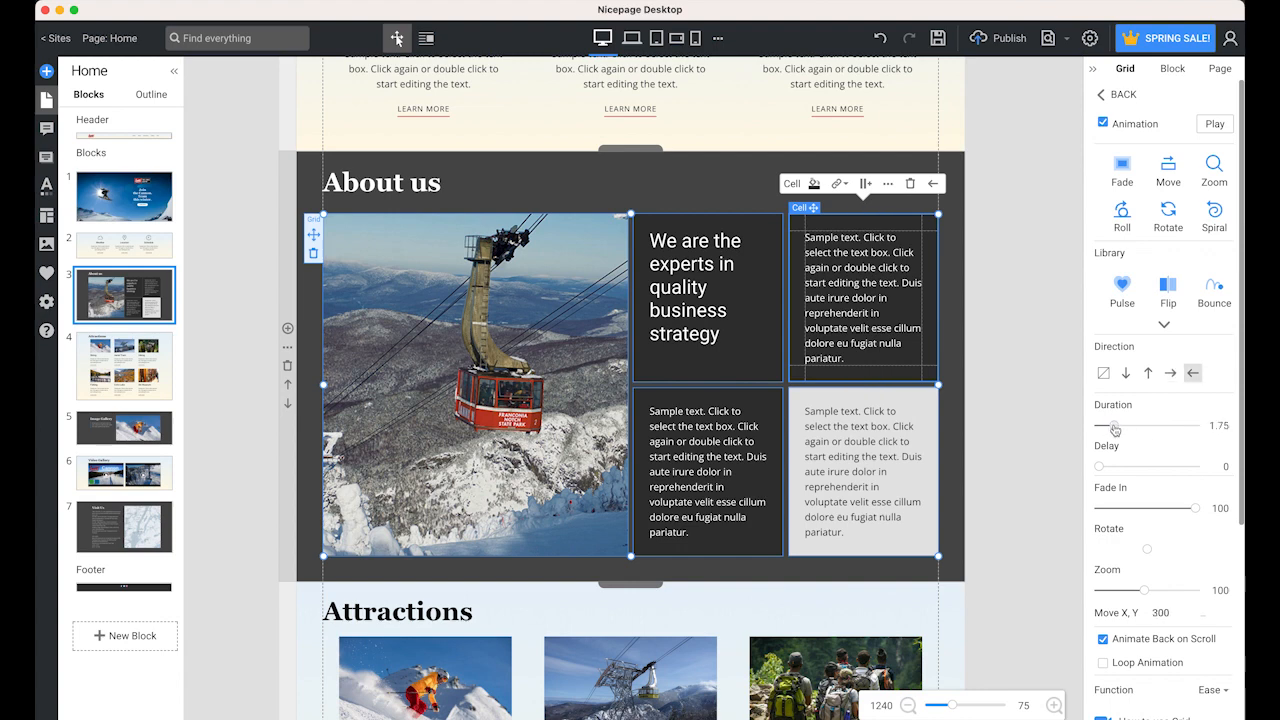
Step: Set a leftward Move scroll animation with a duration of 1.75 on the dark cell below "We are the experts"
left_click(768, 548)
scroll(1163, 510, "down", 5)
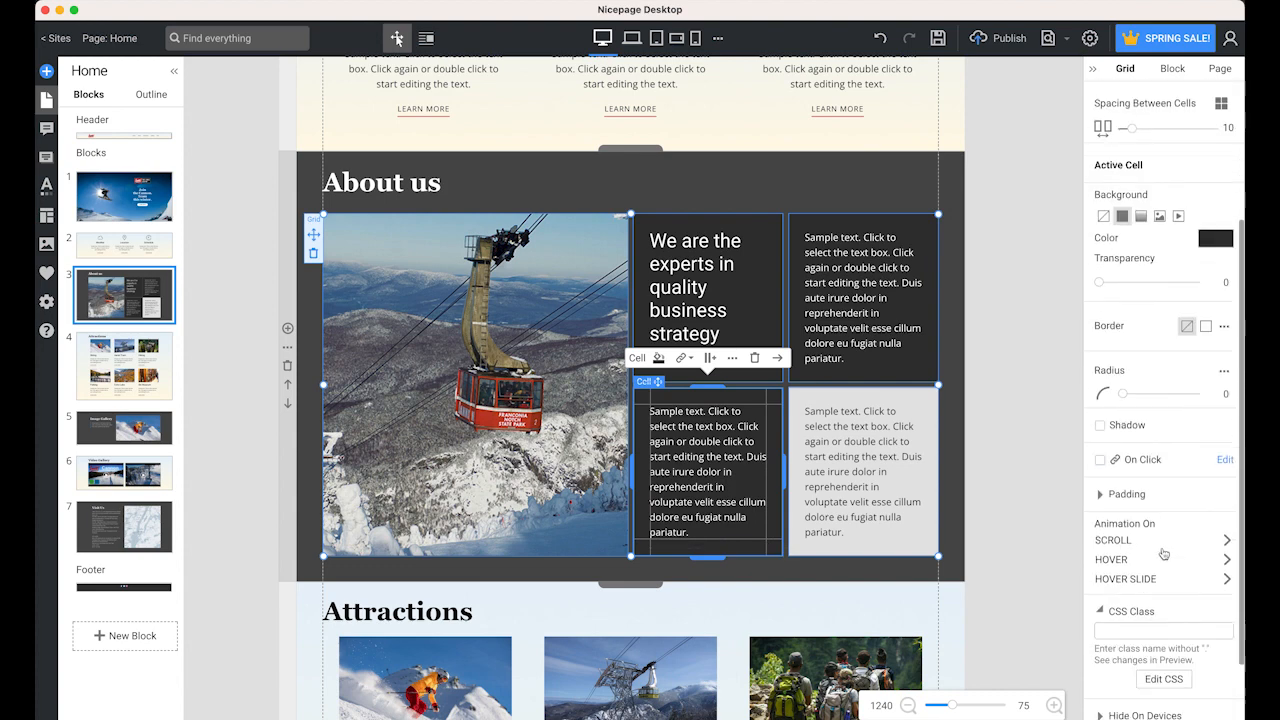
left_click(1163, 487)
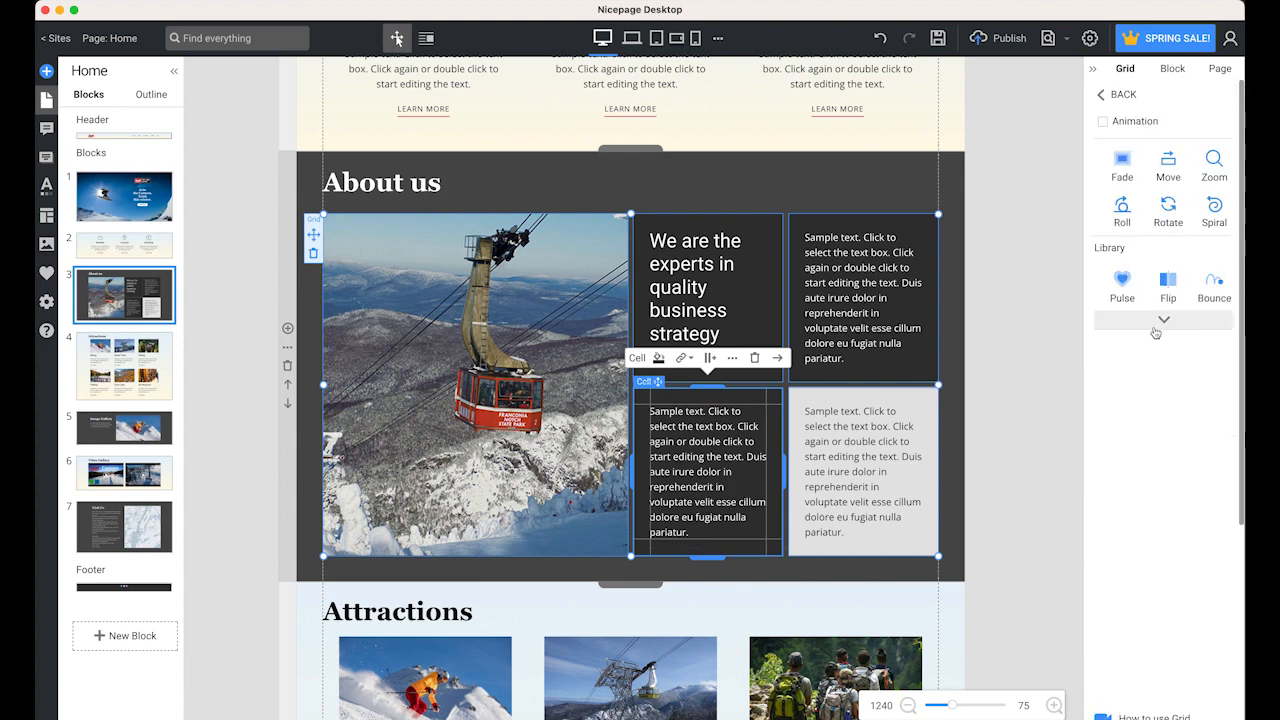
left_click(1168, 170)
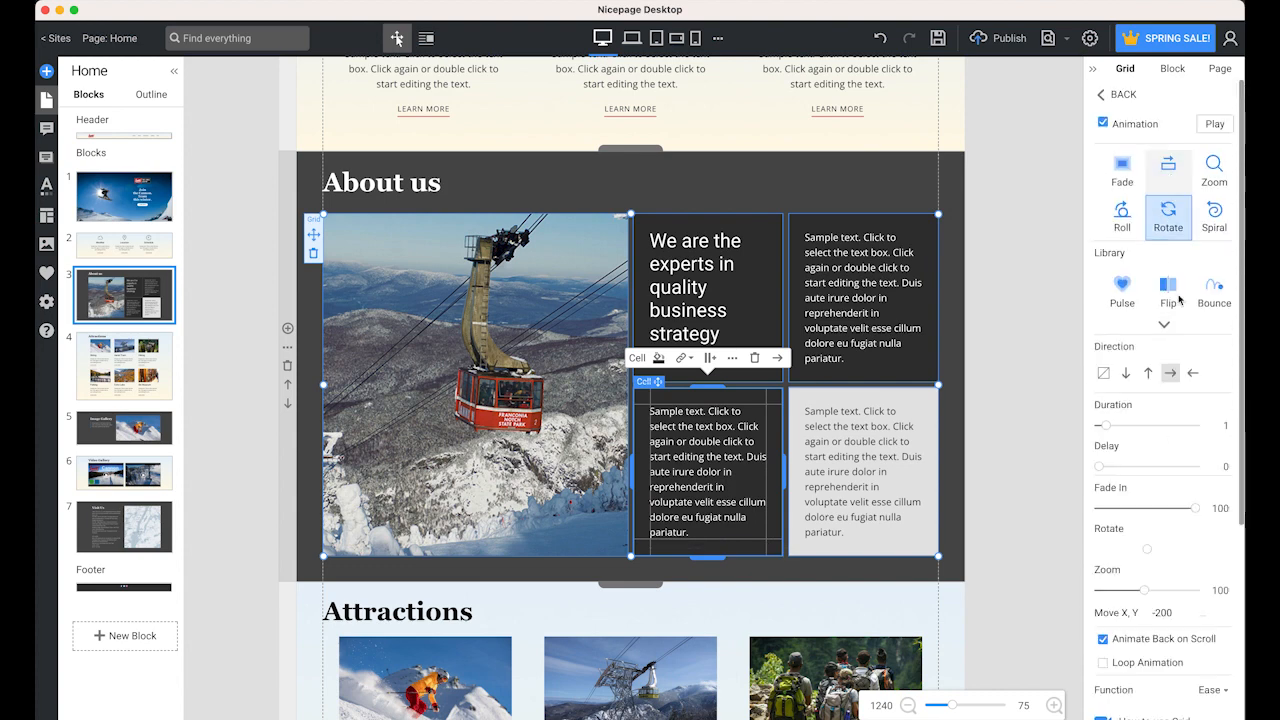
left_click(1192, 373)
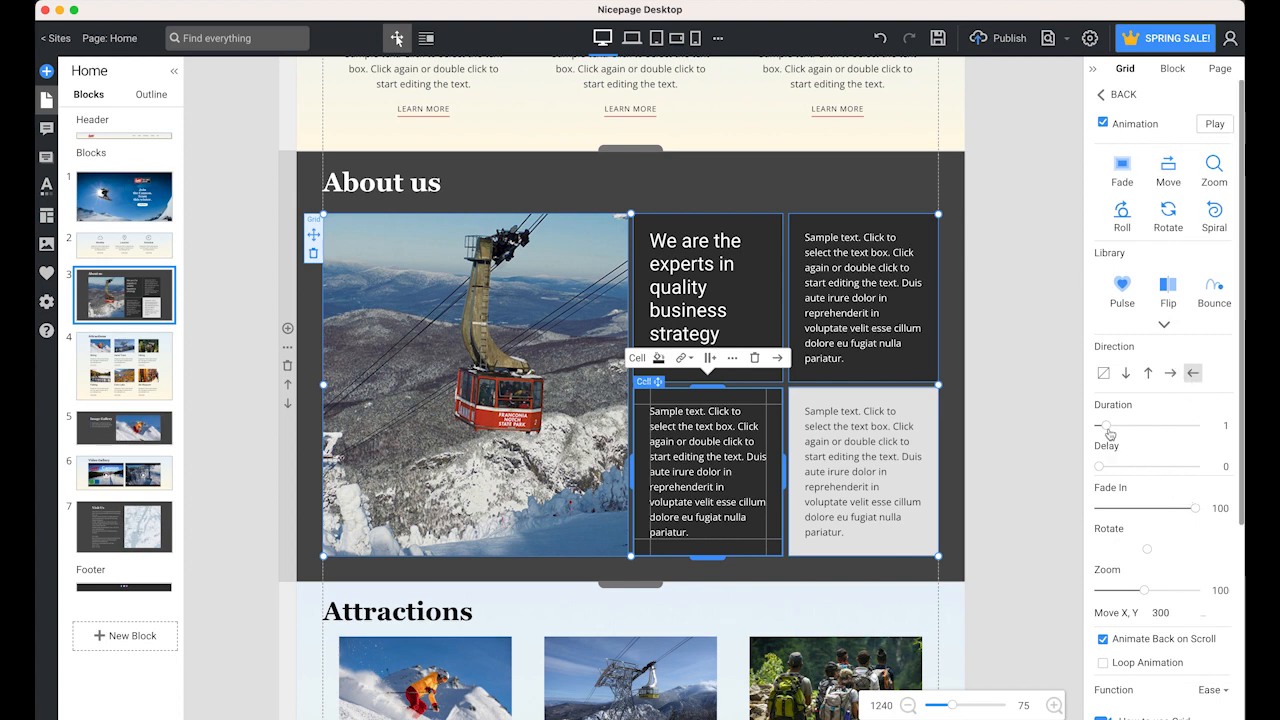
left_click_drag(1113, 430, 1115, 435)
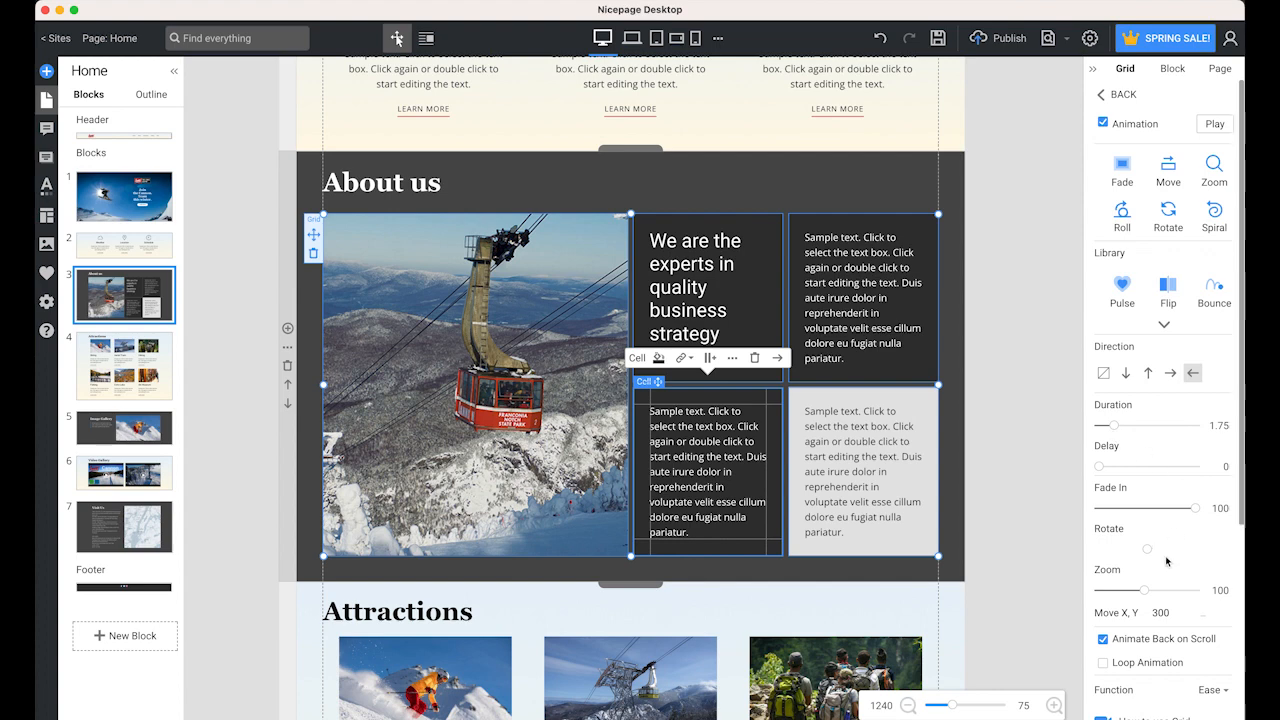
Step: Give the light grey sample text cell in About us a leftward Move scroll animation with a duration of 1.75
left_click(932, 549)
scroll(1162, 500, "down", 3)
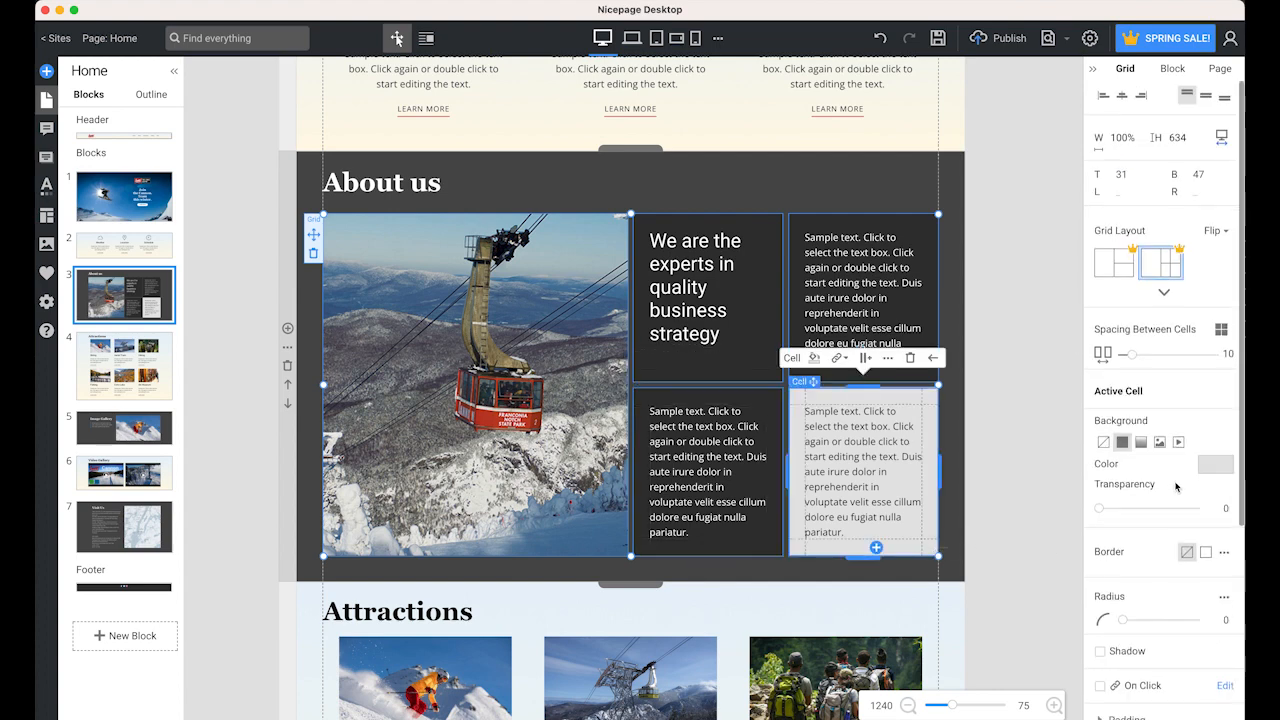
left_click(1166, 669)
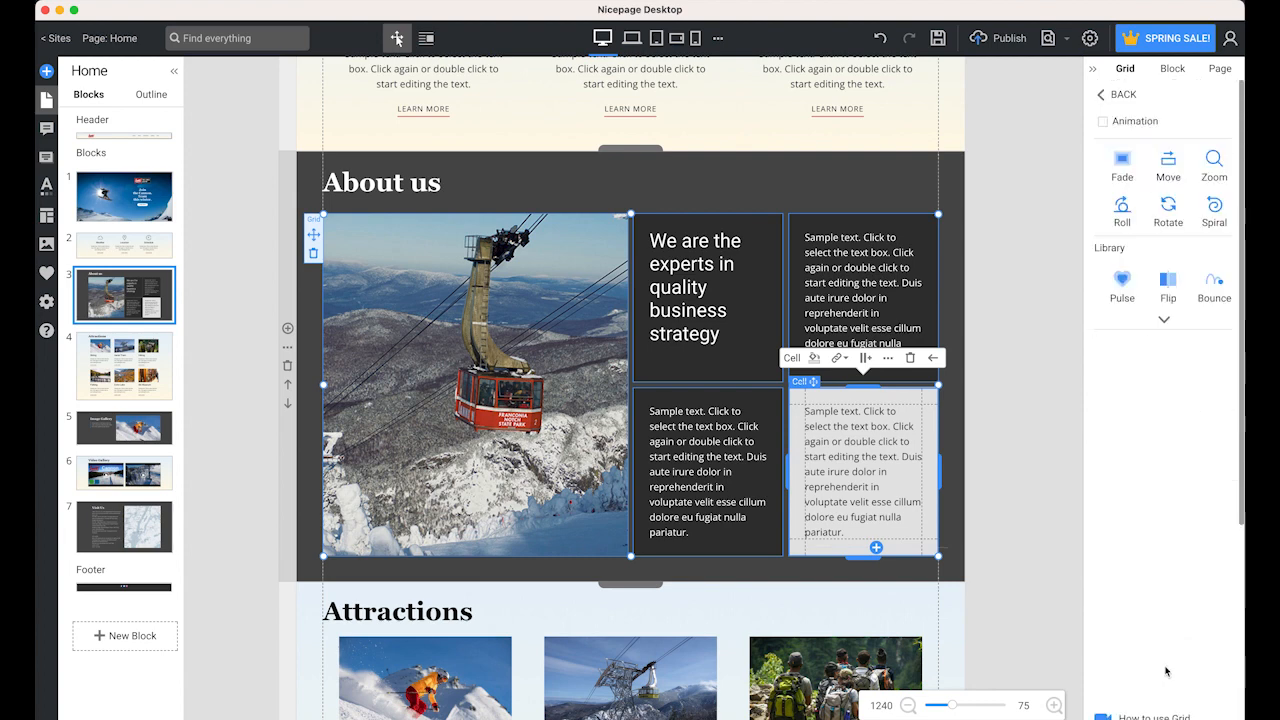
left_click(1176, 173)
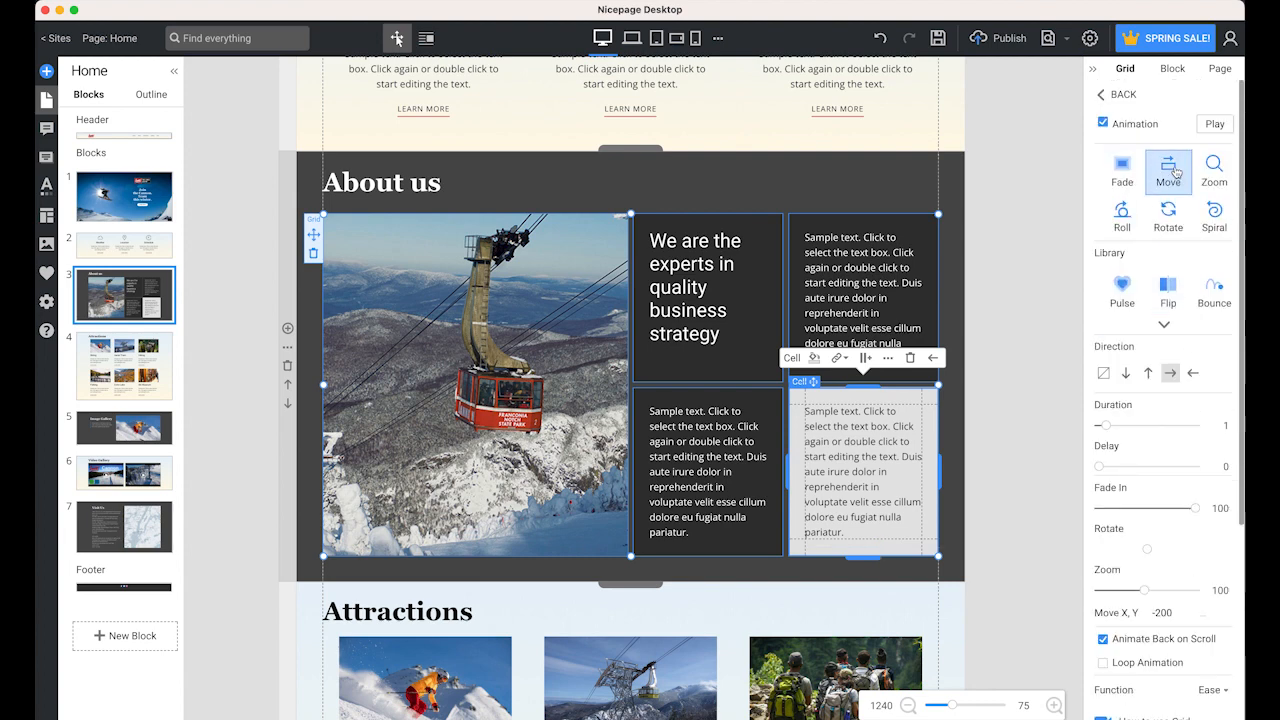
left_click(1194, 374)
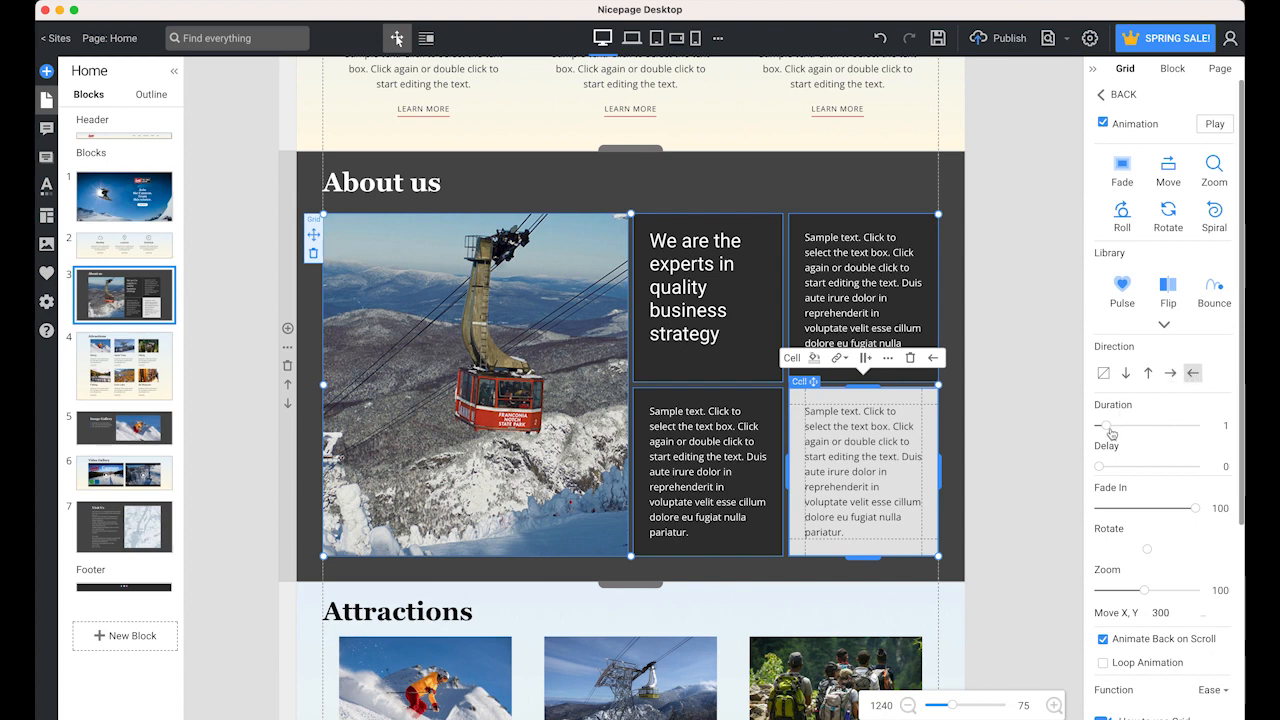
left_click_drag(1108, 429, 1116, 430)
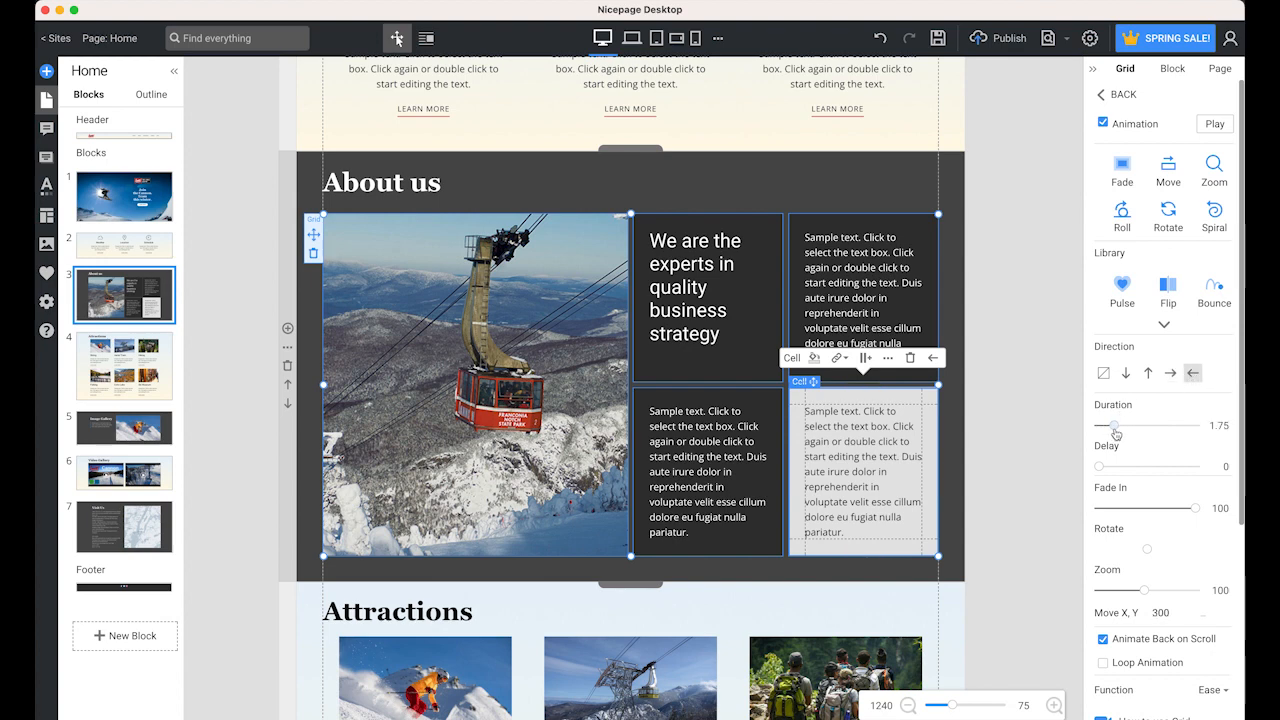
Step: Preview the page in Chrome, check the About us cells' scroll animations, and return to Nicepage
left_click(1034, 454)
scroll(1034, 454, "down", 2)
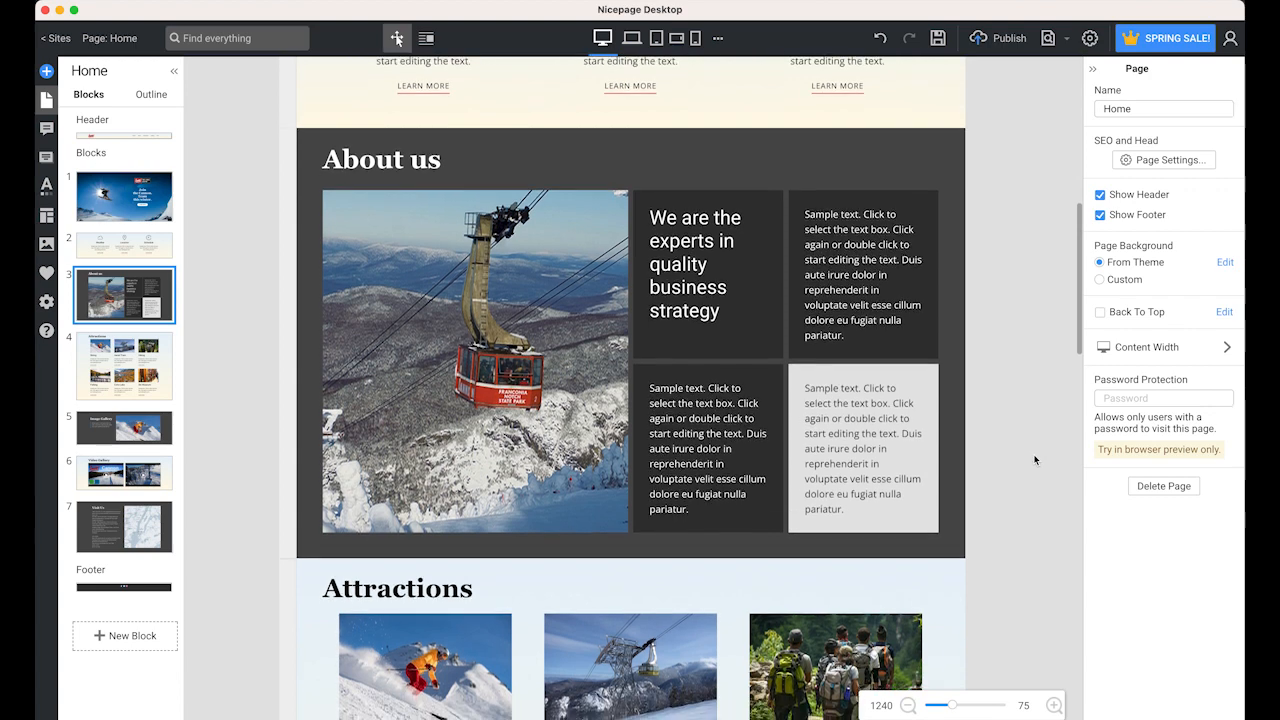
scroll(1034, 454, "down", 2)
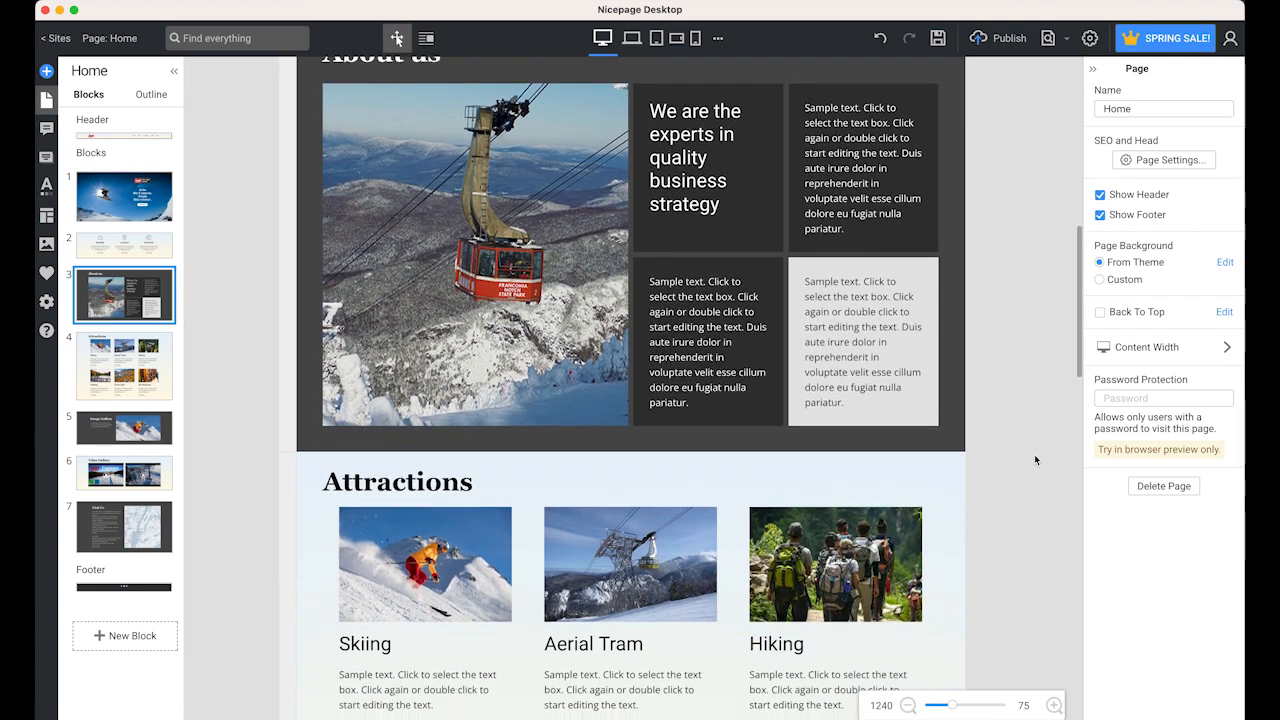
left_click(1066, 47)
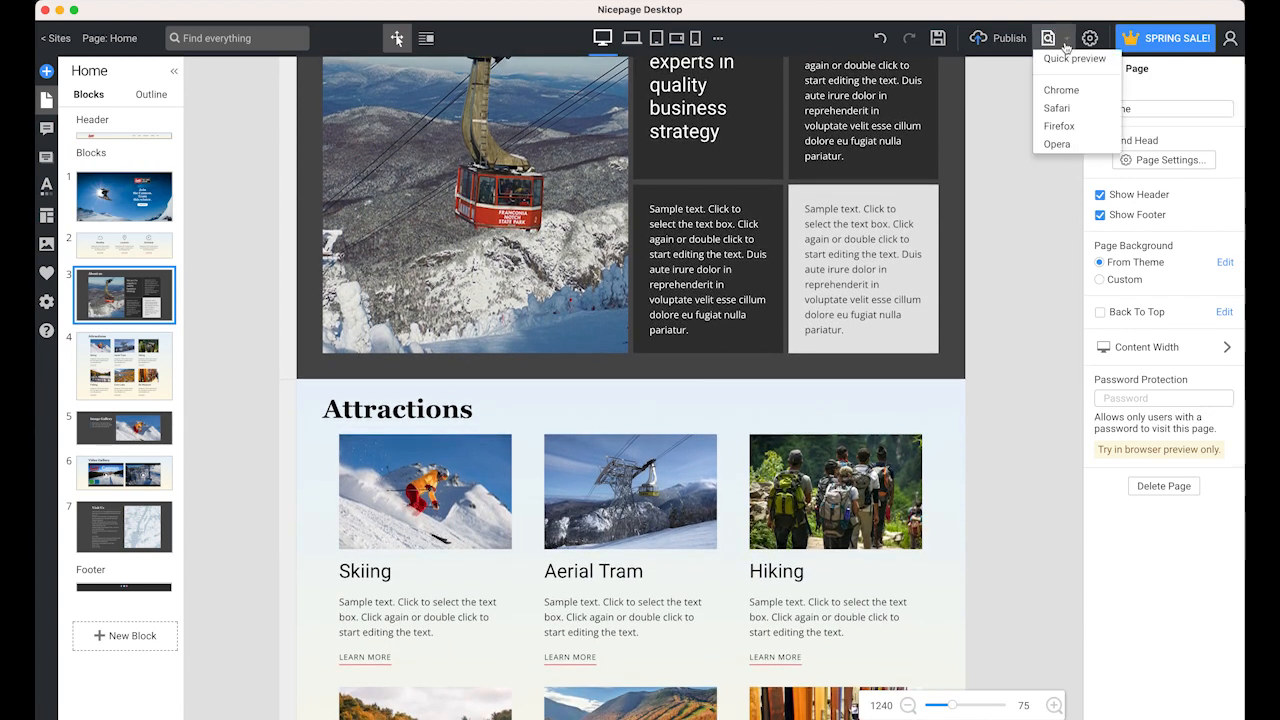
left_click(1064, 92)
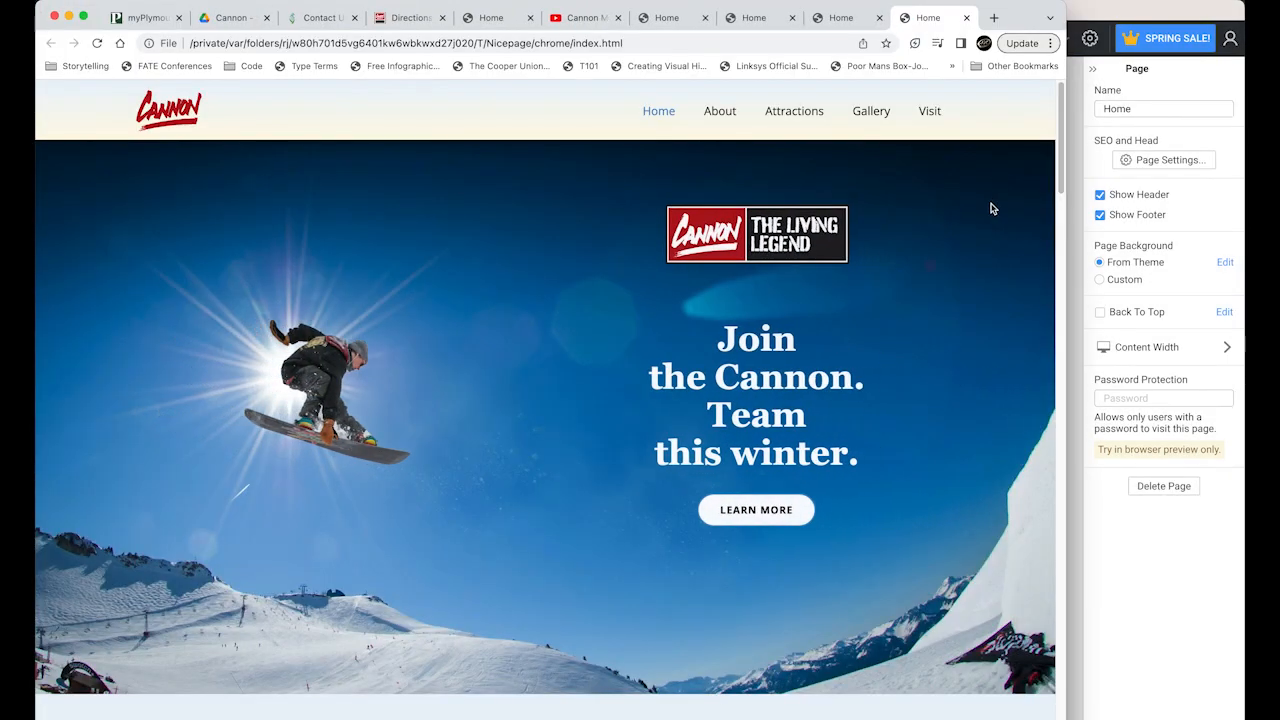
scroll(992, 208, "down", 5)
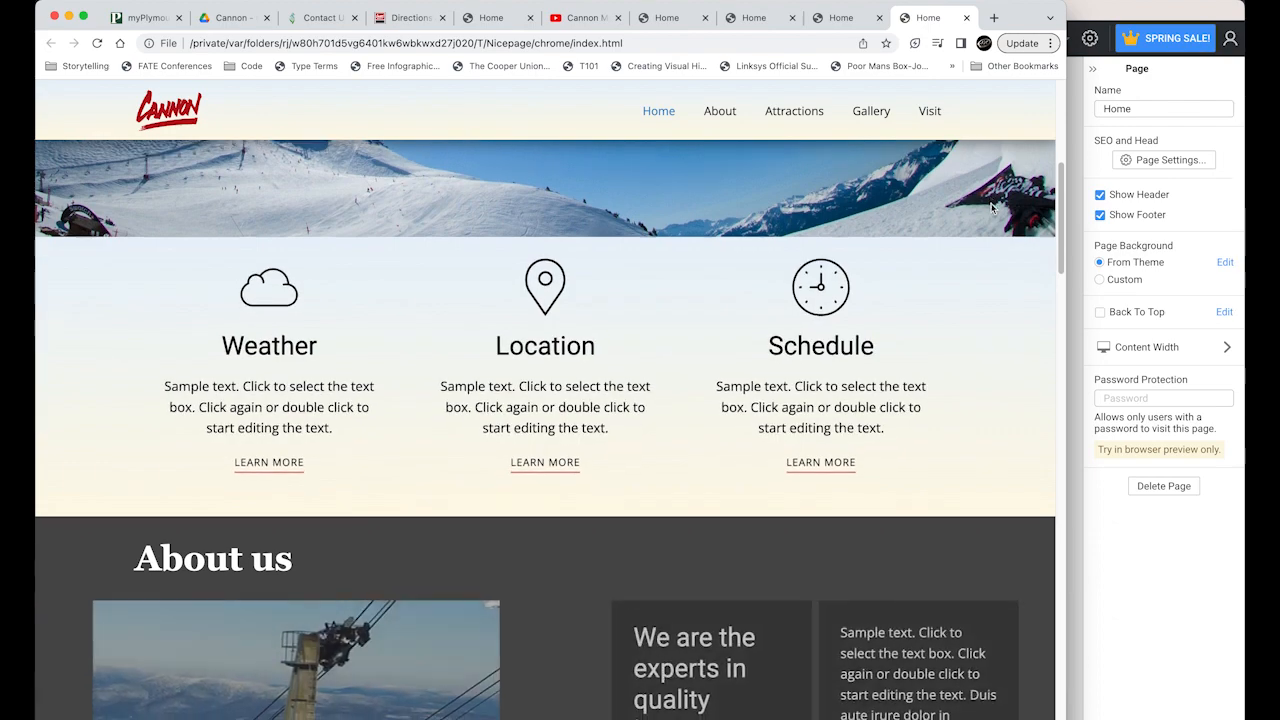
scroll(992, 208, "down", 5)
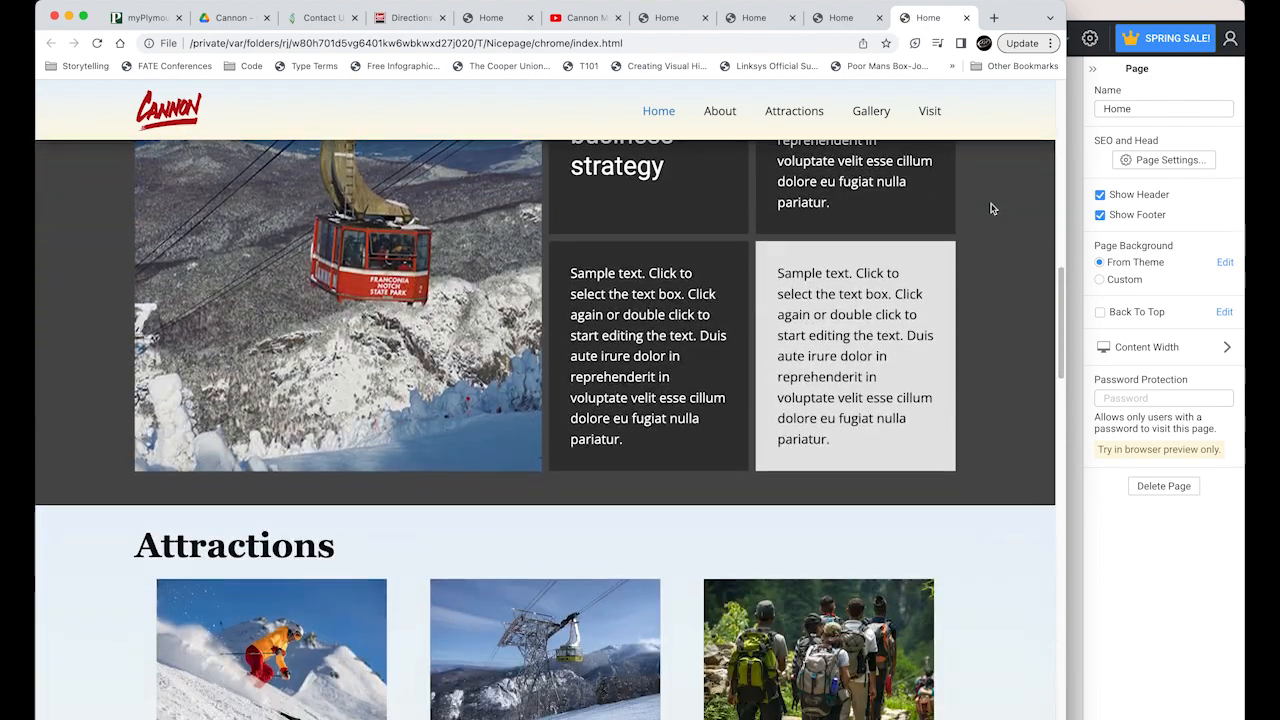
scroll(992, 208, "down", 4)
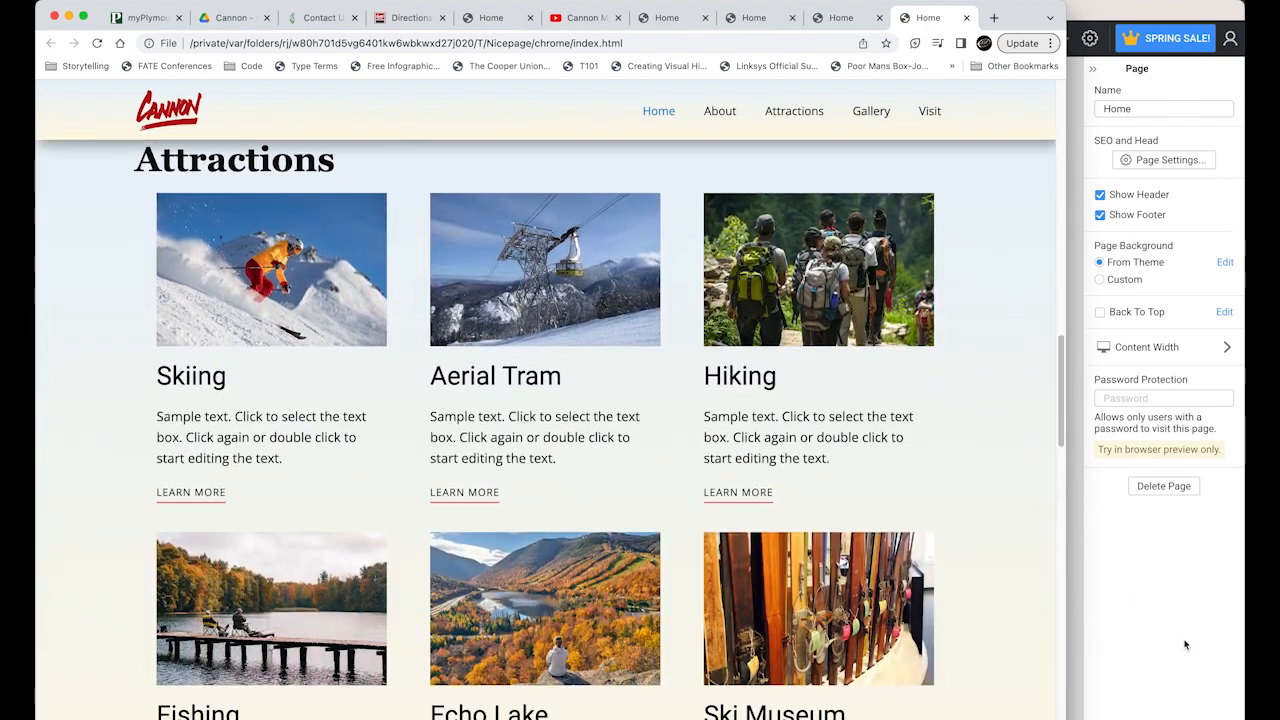
left_click(1185, 645)
Step: Give the Attractions images a Shadow hover animation with a radius of 22 and a scale of 110
scroll(995, 473, "down", 2)
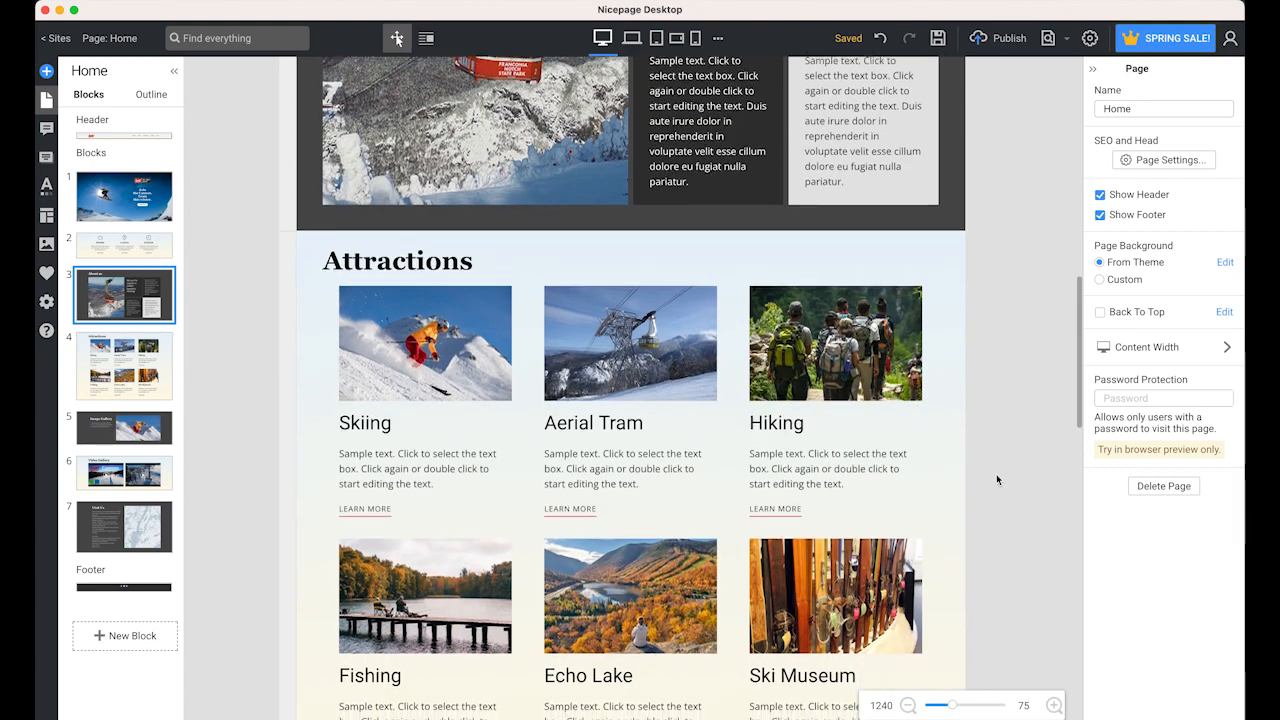
scroll(996, 480, "down", 1)
left_click(364, 207)
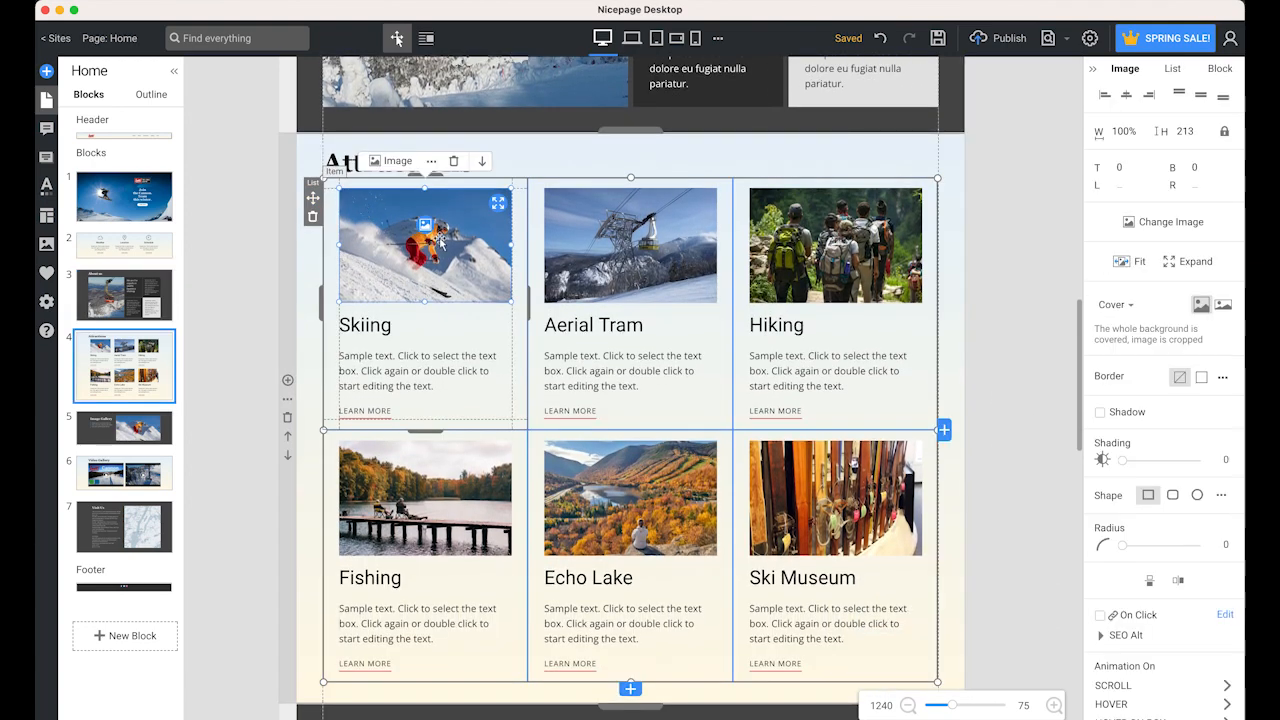
scroll(1143, 462, "down", 3)
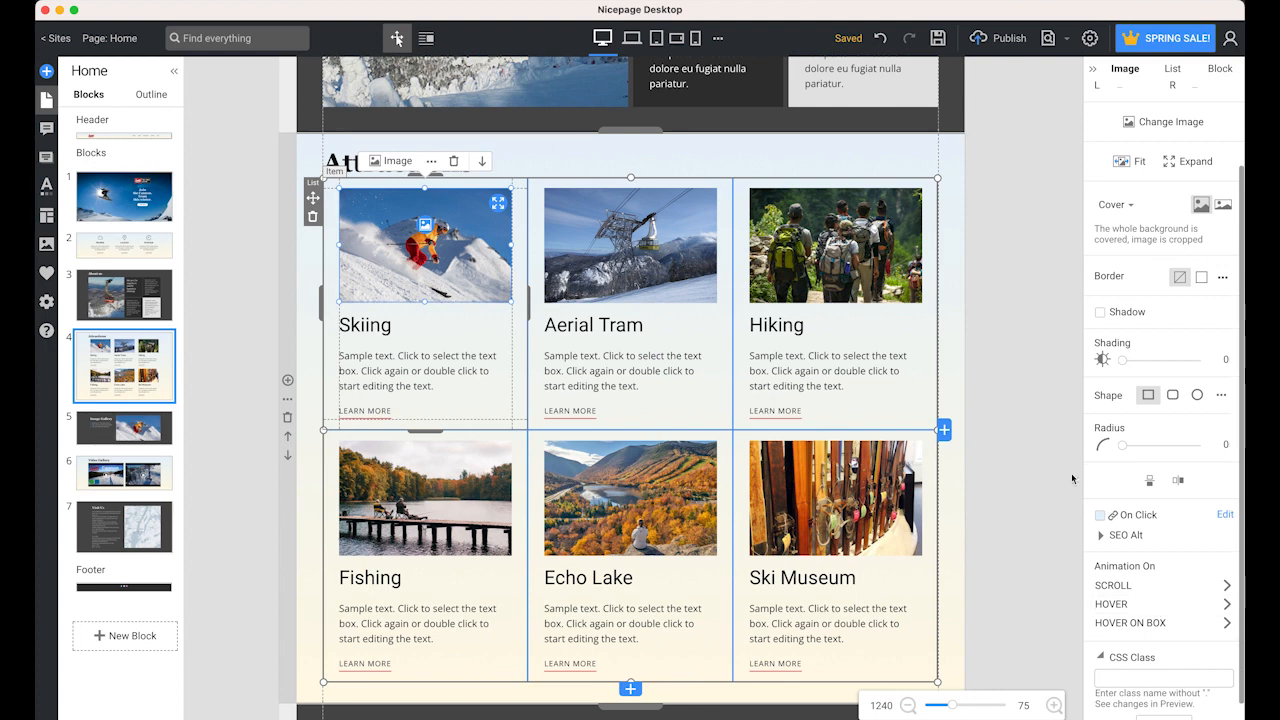
left_click(1159, 605)
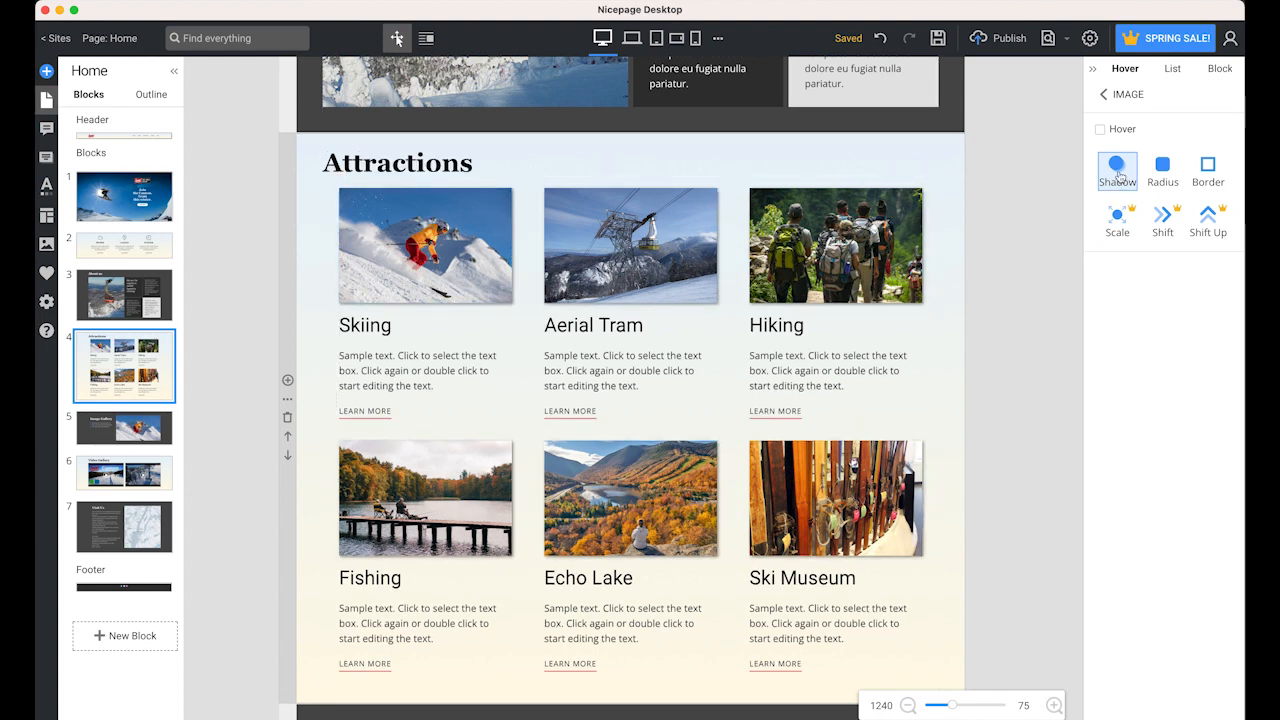
left_click(1119, 176)
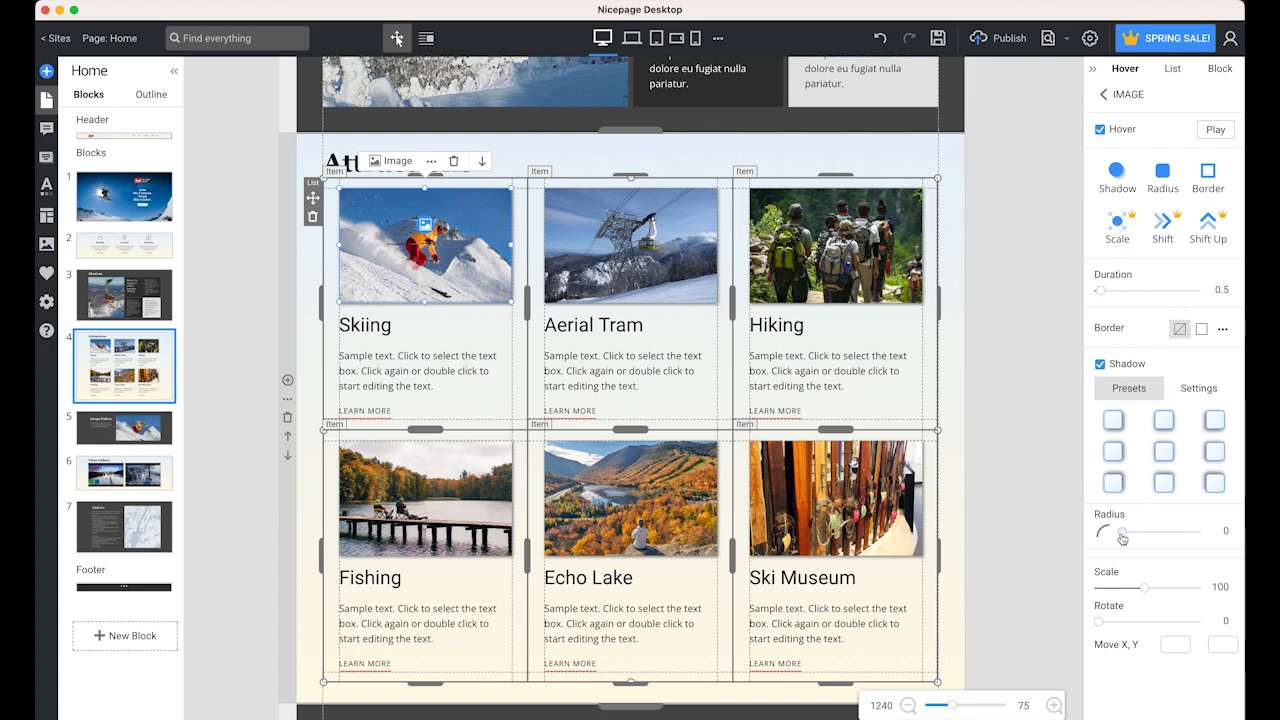
left_click_drag(1124, 538, 1158, 543)
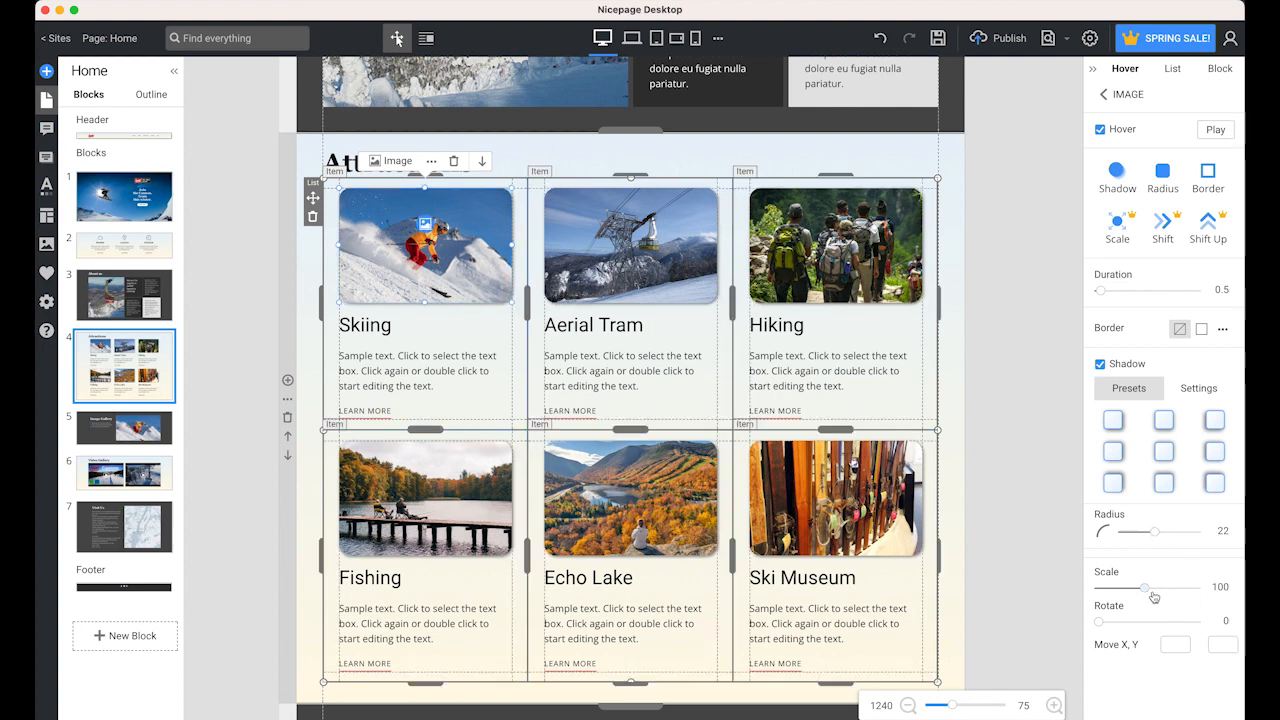
left_click_drag(1150, 594, 1152, 594)
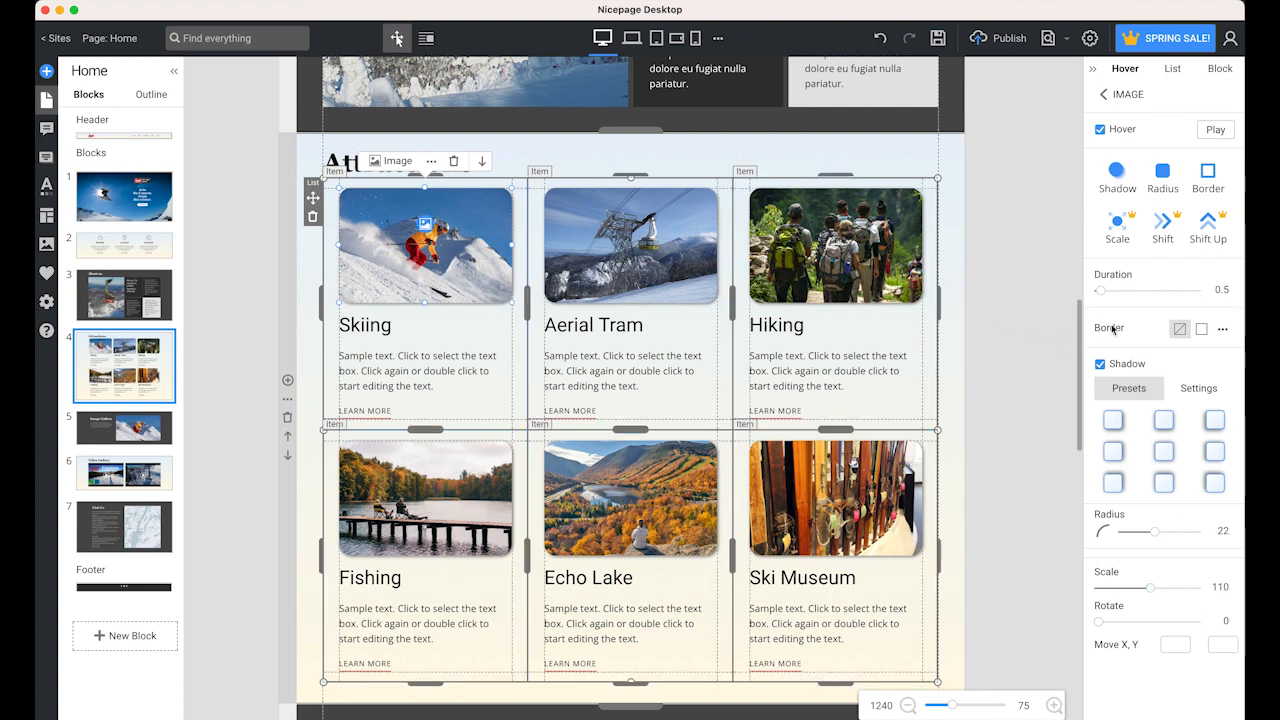
Step: Add a black border to the hover effect of the Attractions images
left_click(1203, 330)
left_click(1210, 357)
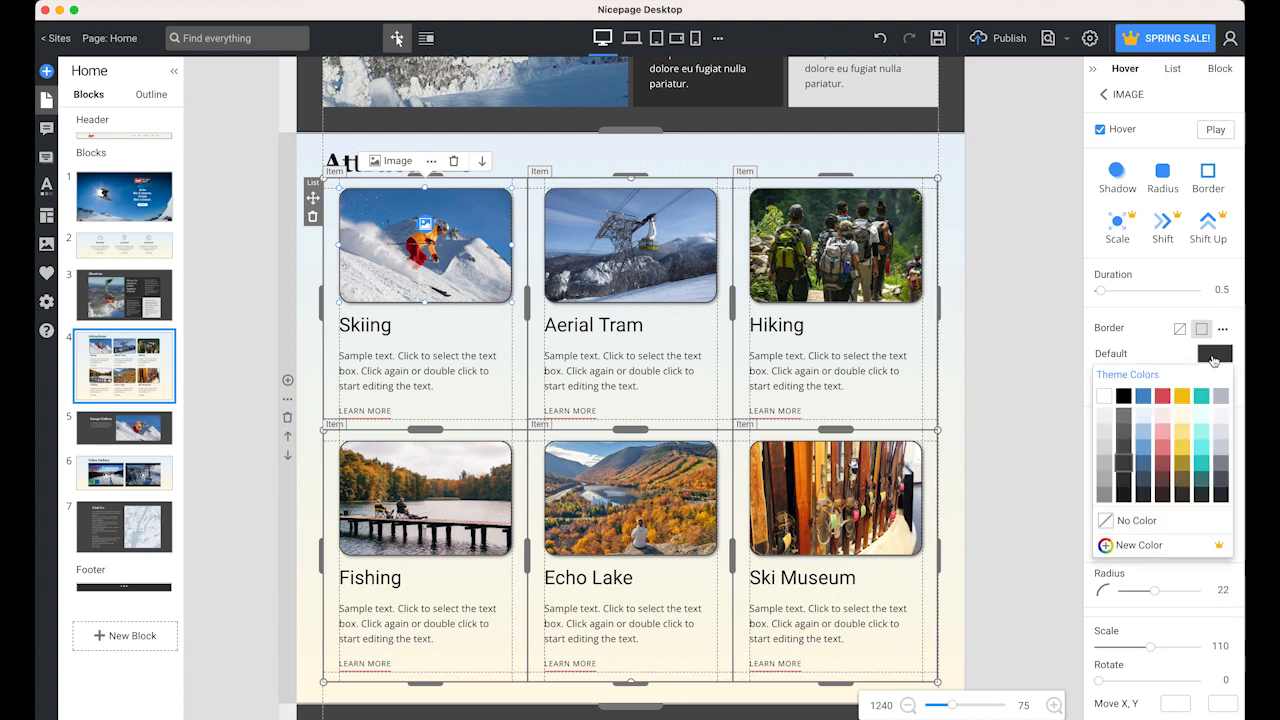
left_click(1116, 398)
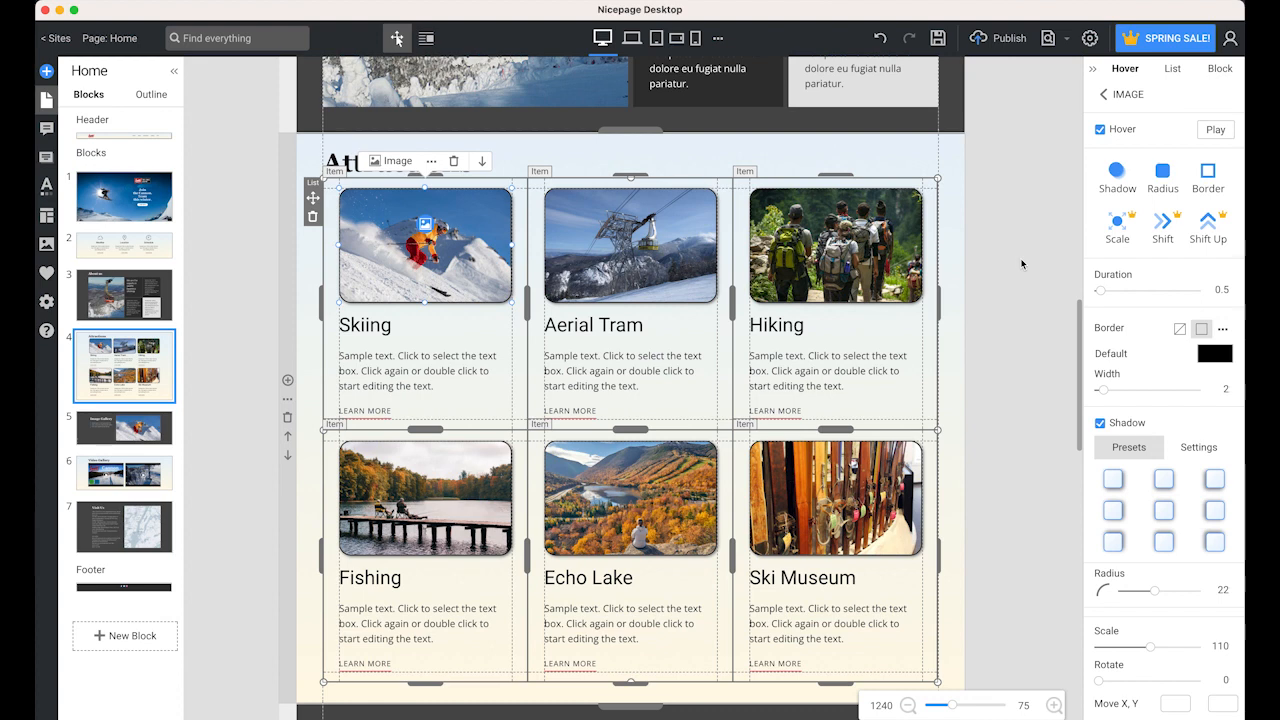
left_click(1021, 263)
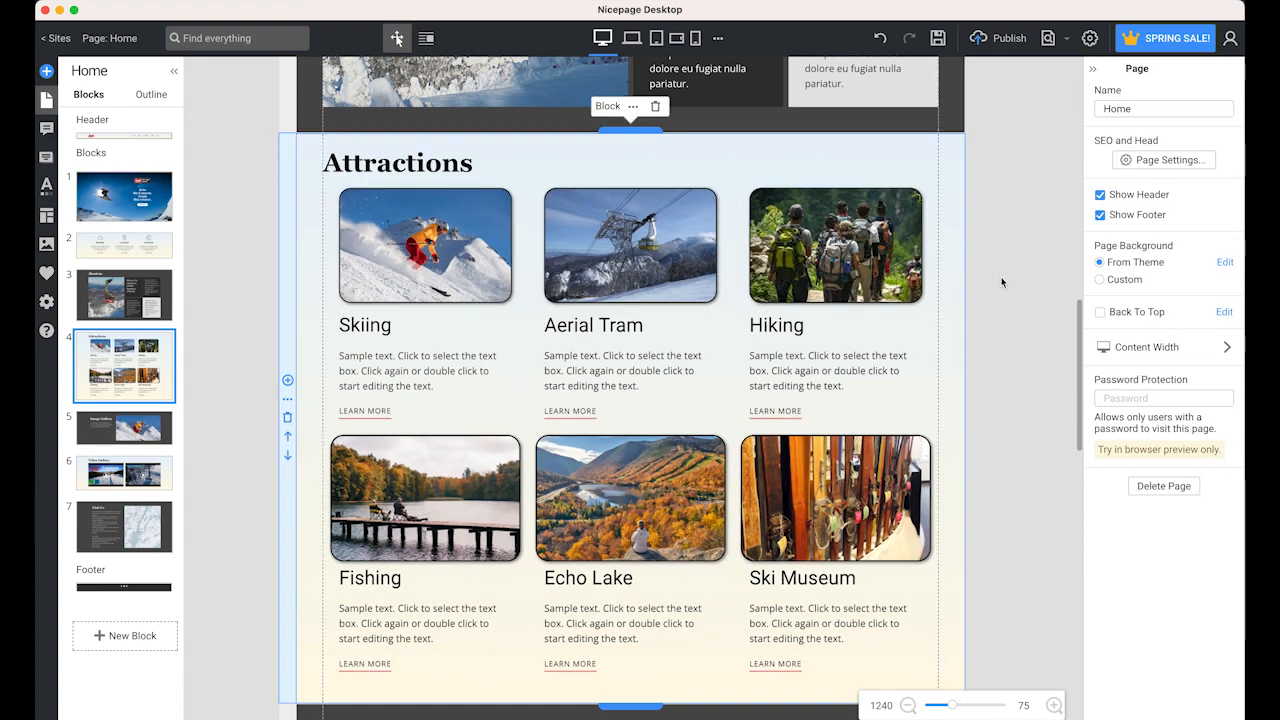
Step: Try the Rotate, Spiral and Flip scroll effects on the Attractions images and apply the Bounce scroll animation
left_click(350, 225)
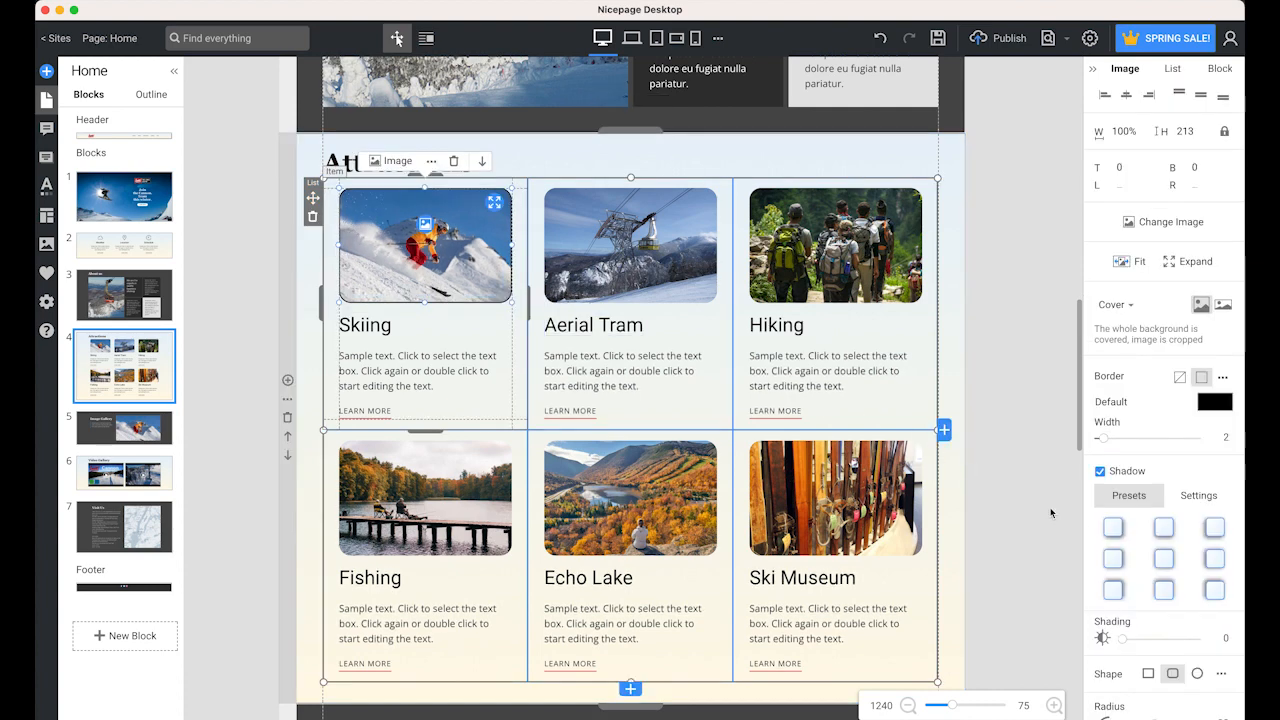
scroll(1139, 560, "down", 6)
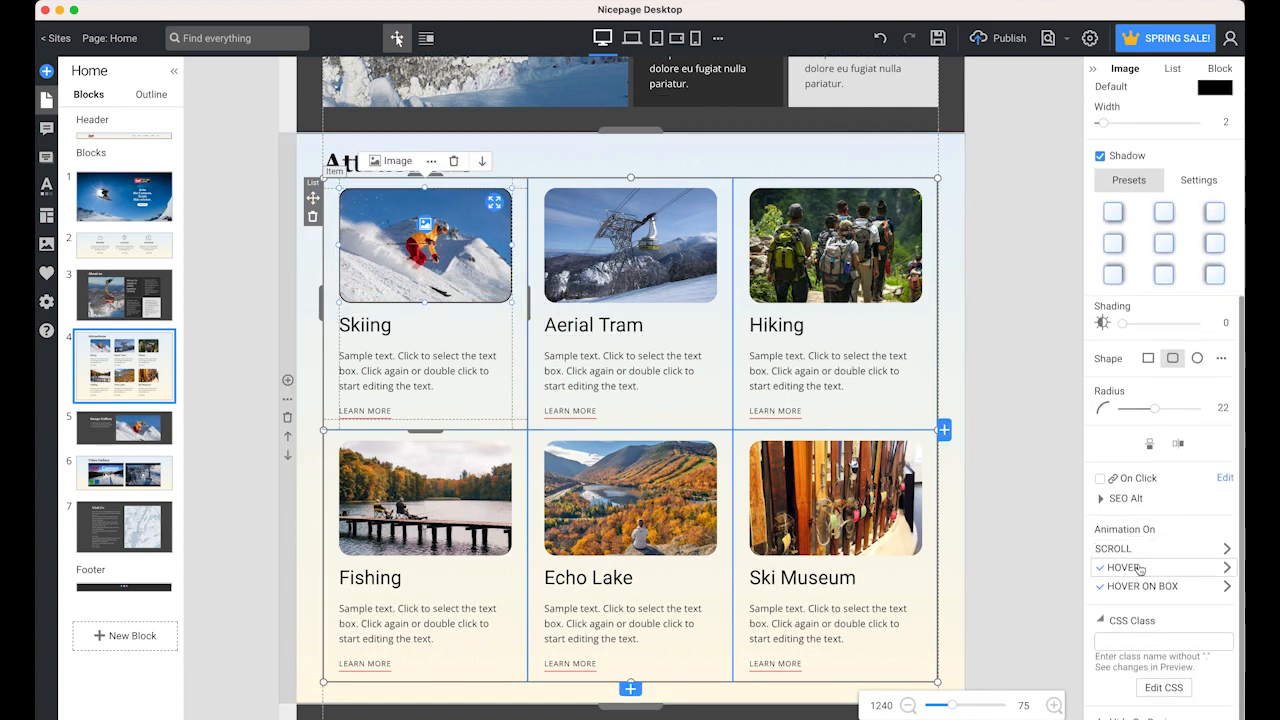
left_click(1226, 553)
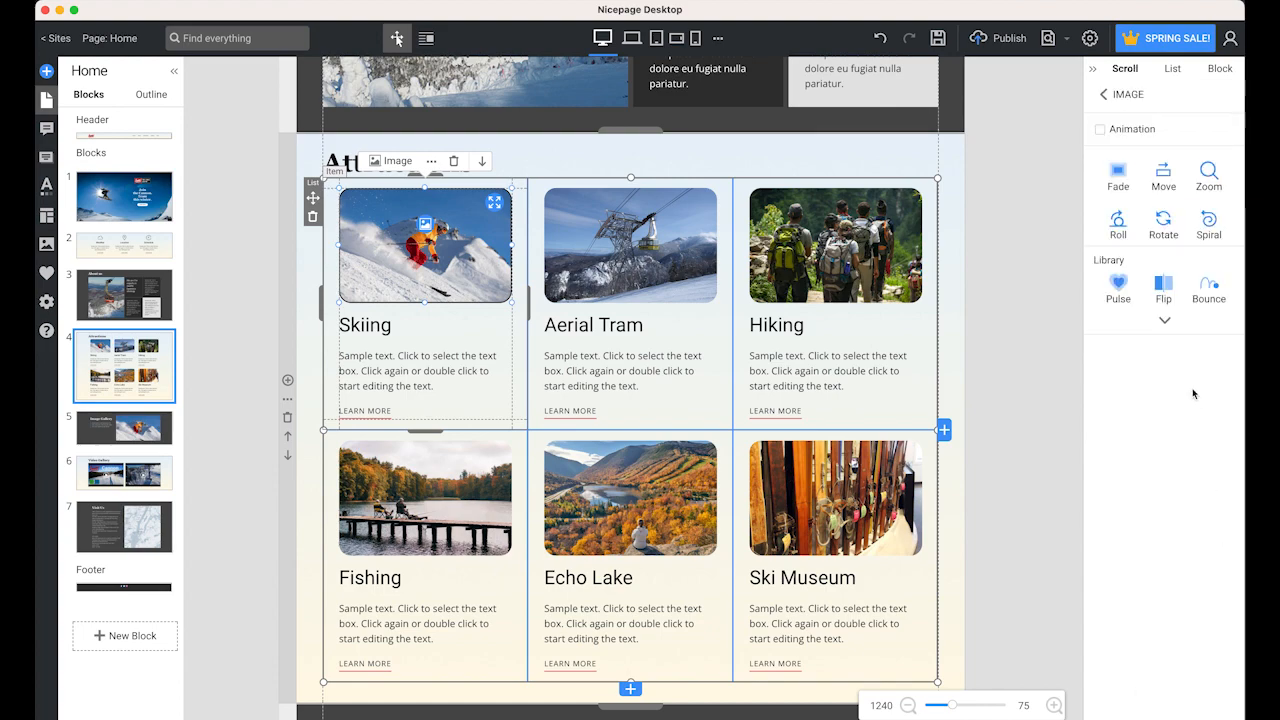
left_click(1162, 224)
left_click(1209, 224)
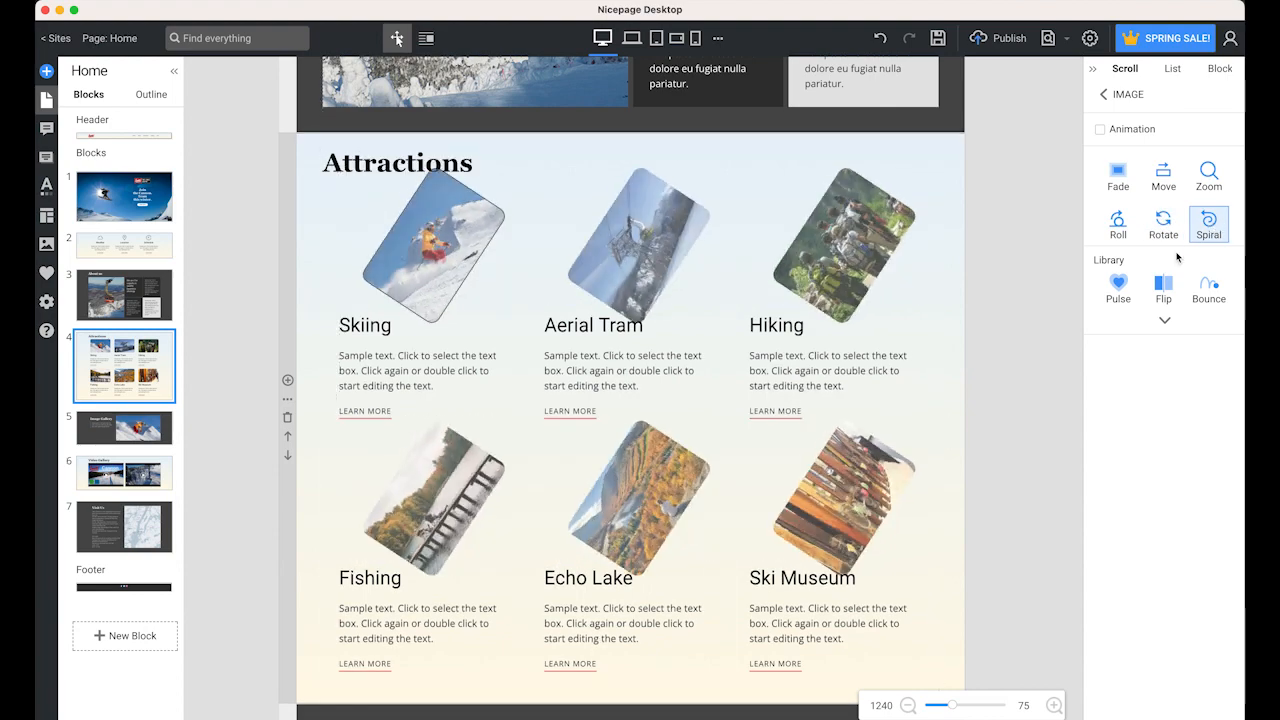
left_click(1163, 290)
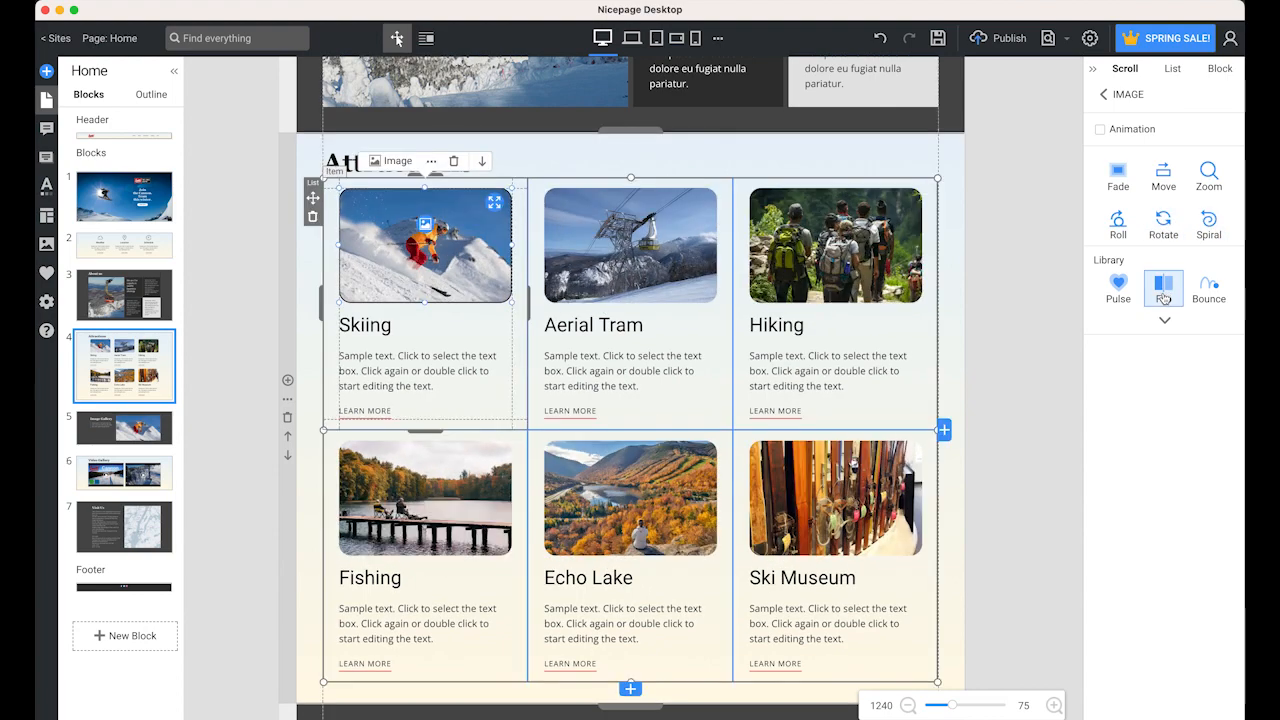
left_click(1164, 295)
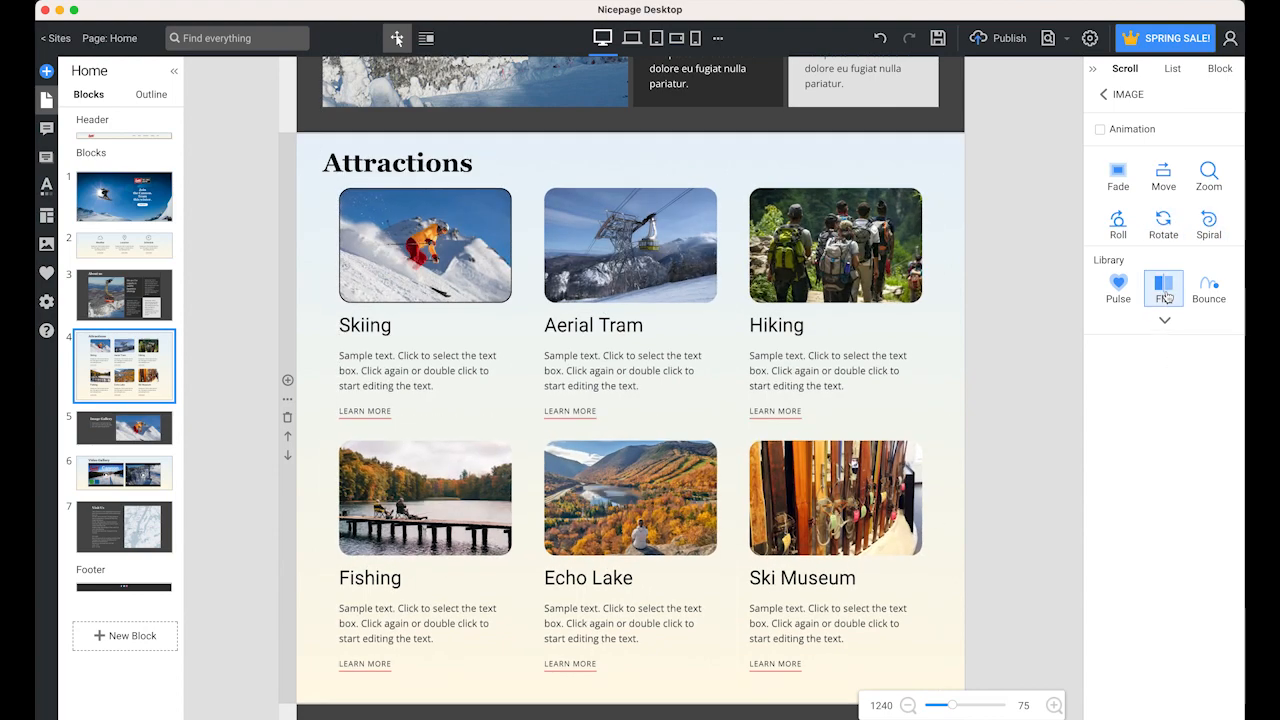
left_click(1212, 290)
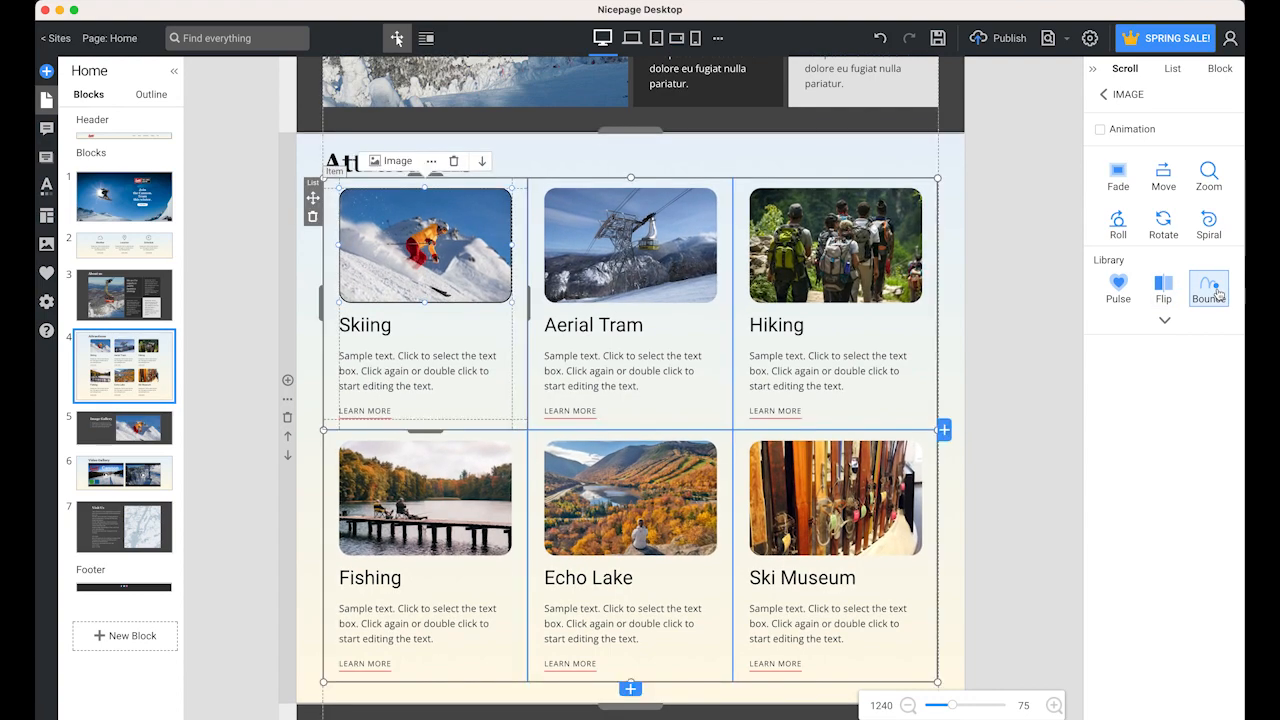
left_click(1217, 292)
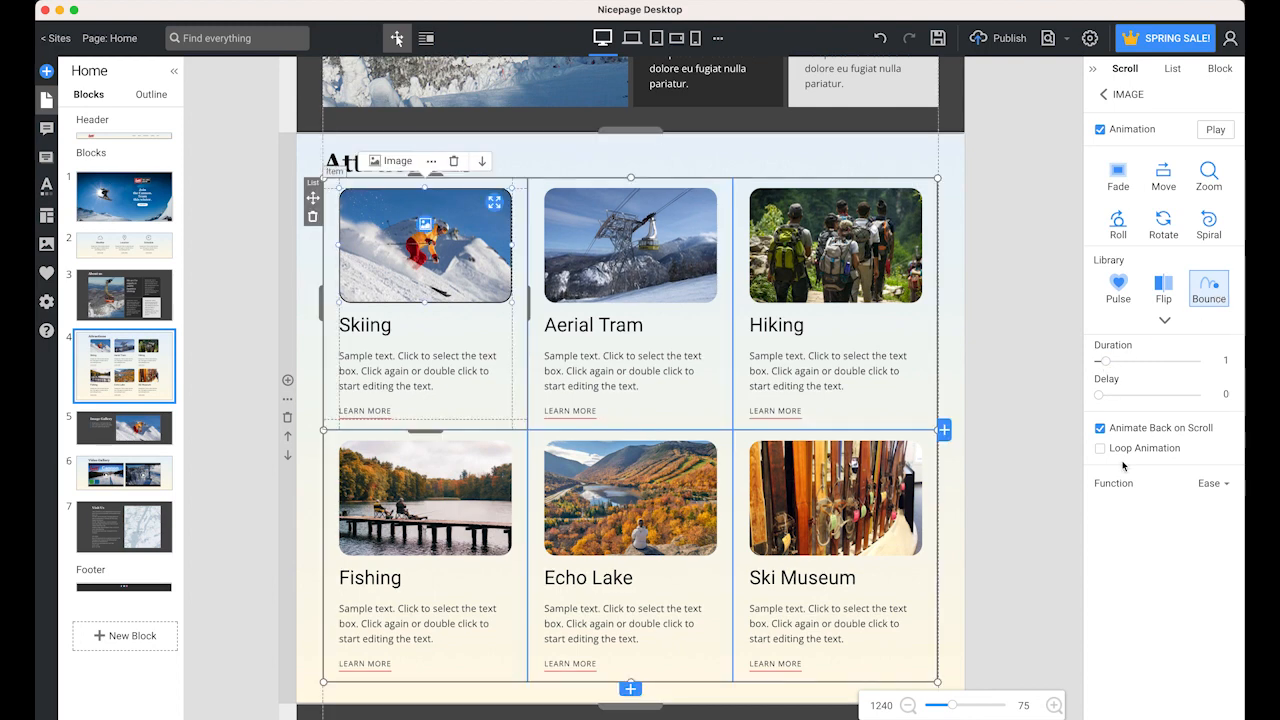
left_click(1023, 381)
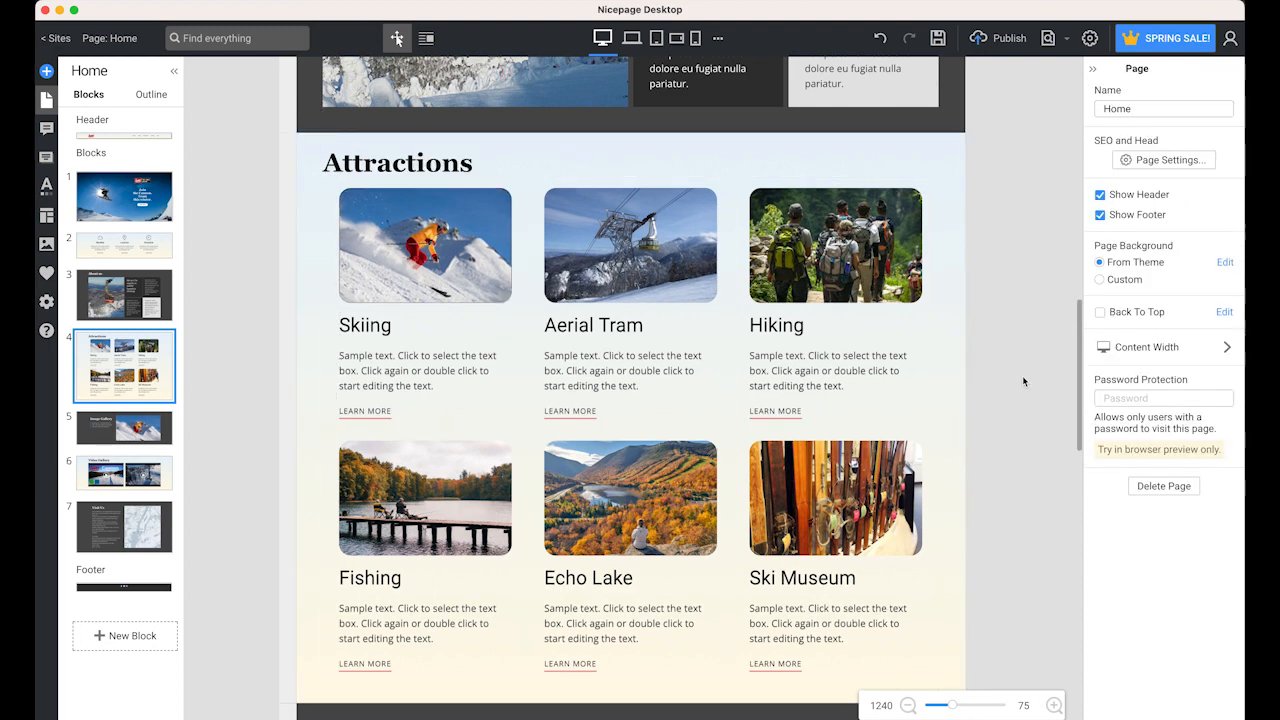
Step: Add a rightward Move scroll animation with a longer duration to the Visit Us heading and directions text together
scroll(1023, 381, "down", 5)
scroll(1023, 381, "down", 4)
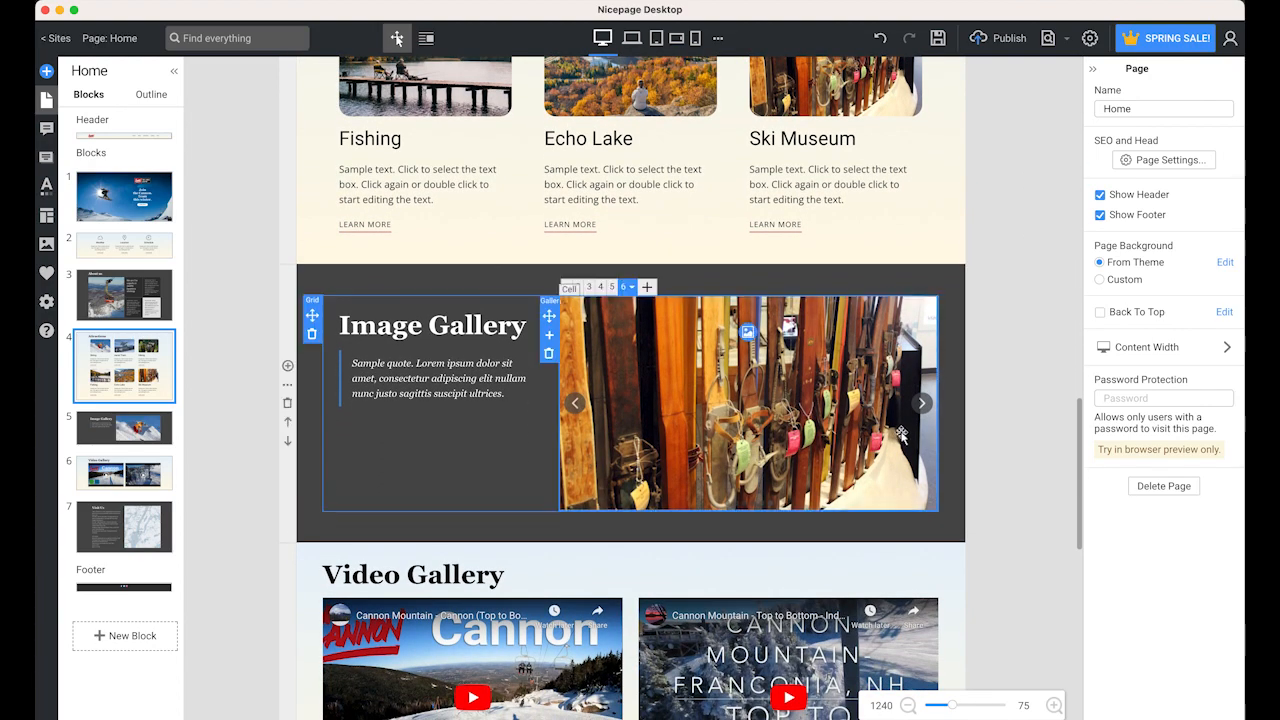
scroll(989, 437, "down", 2)
scroll(989, 437, "down", 2)
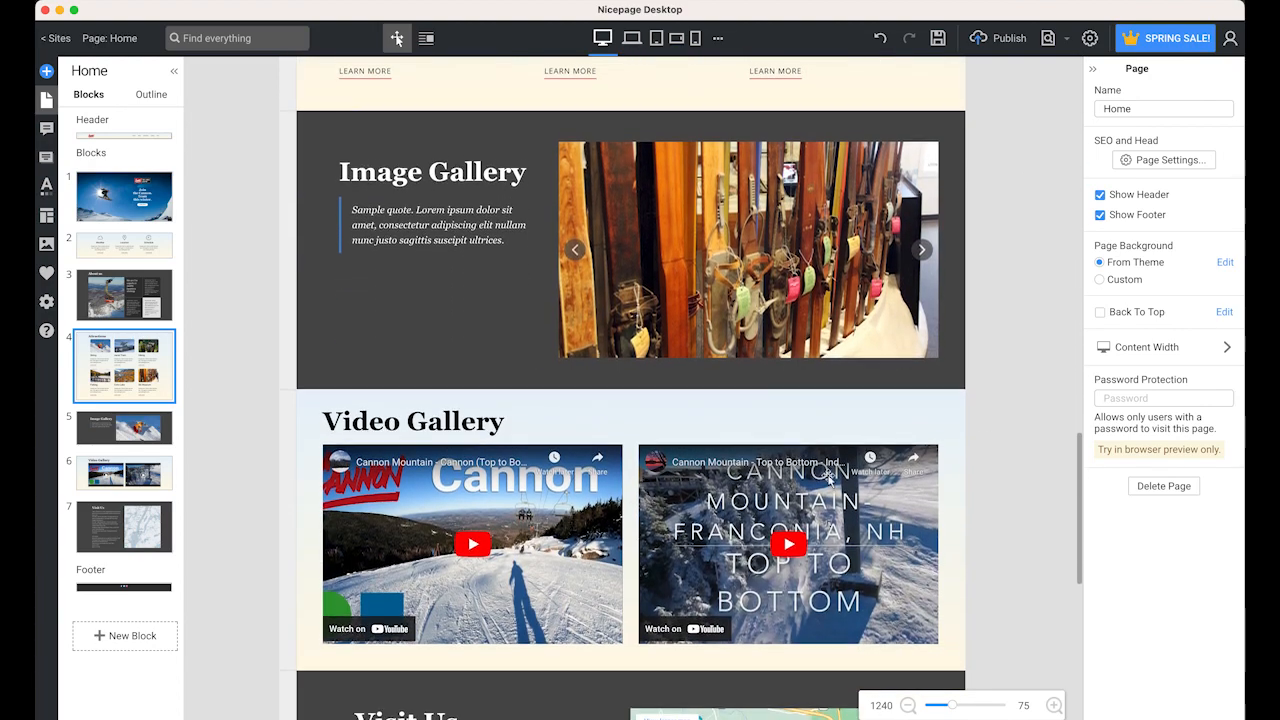
scroll(979, 491, "down", 7)
scroll(978, 488, "down", 4)
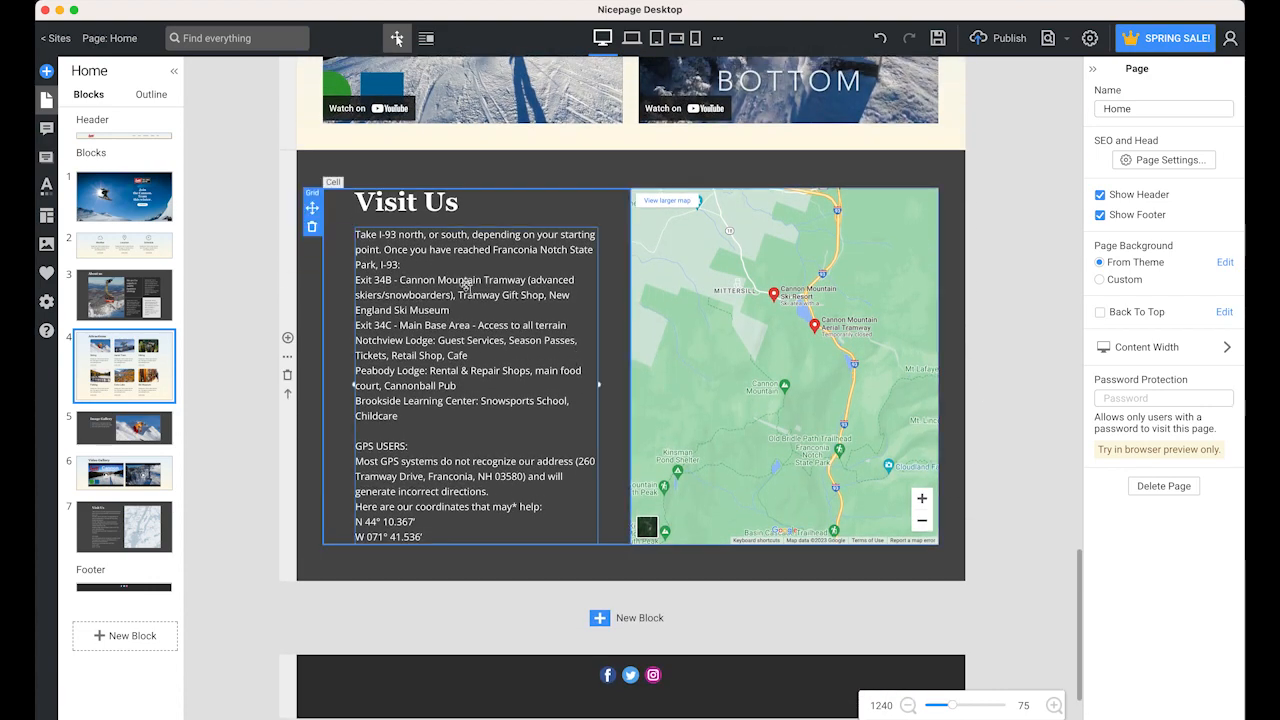
left_click(432, 212)
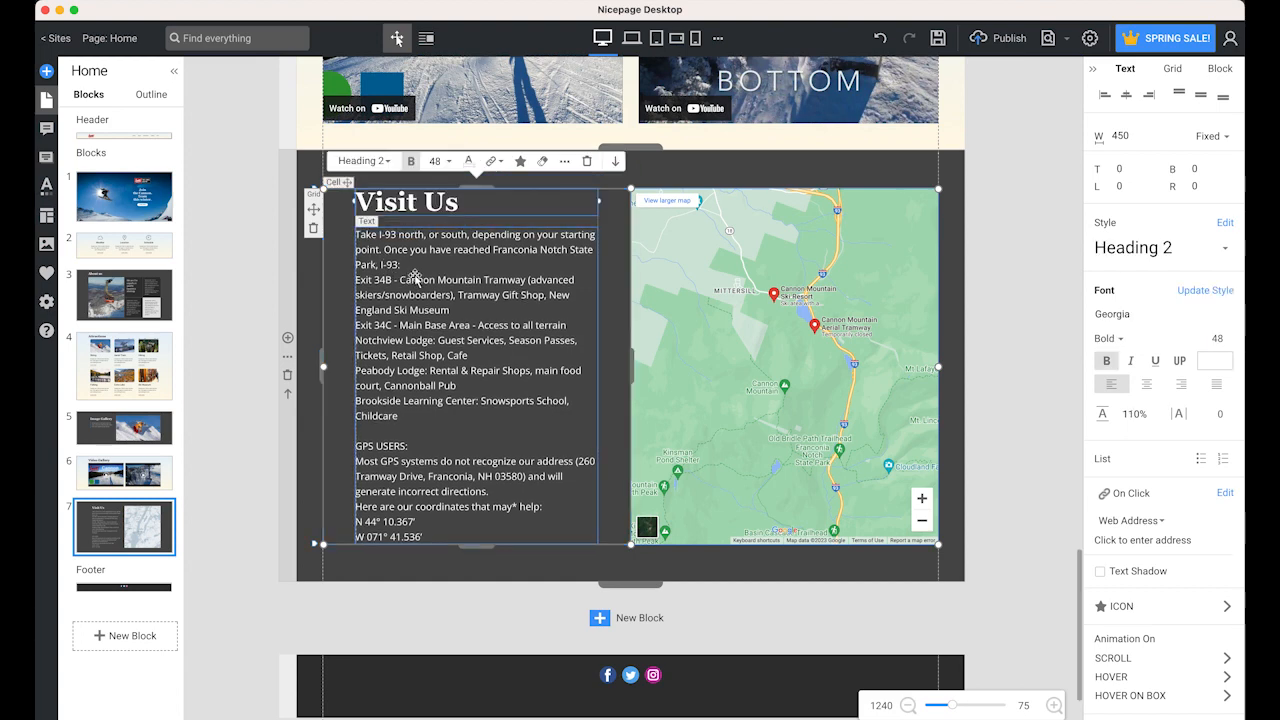
left_click(532, 338, "shift")
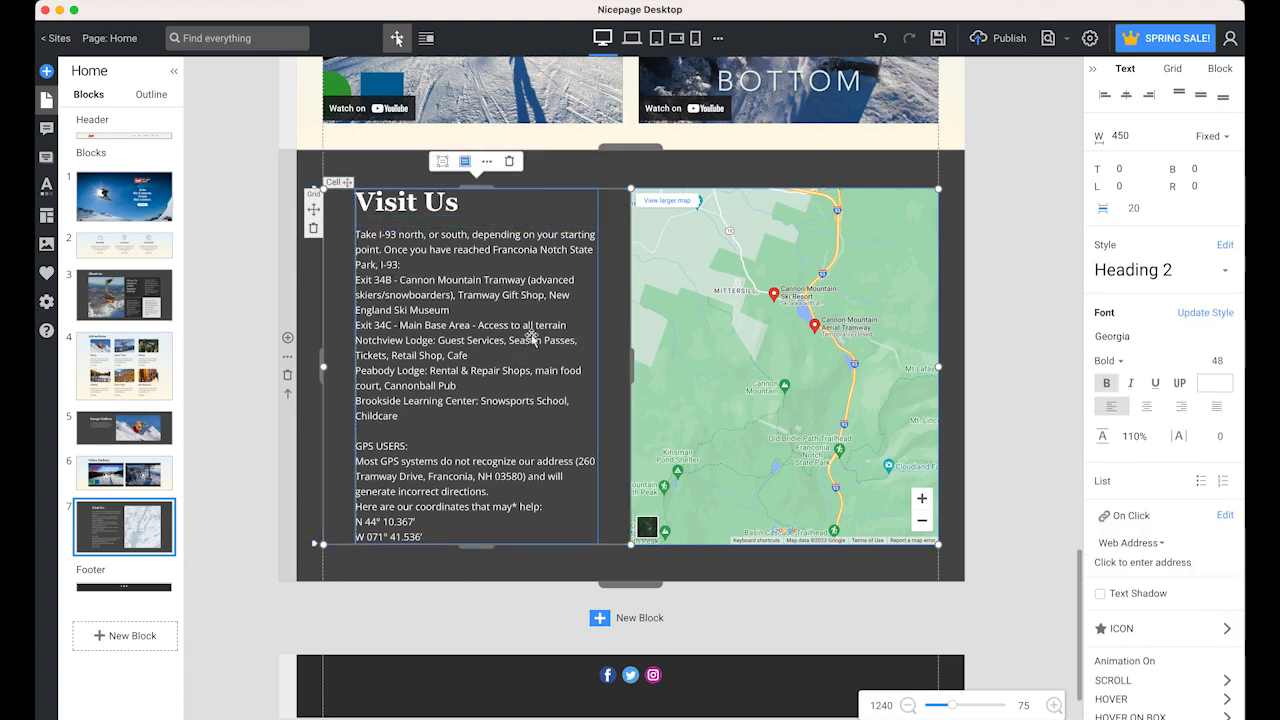
left_click(1121, 682)
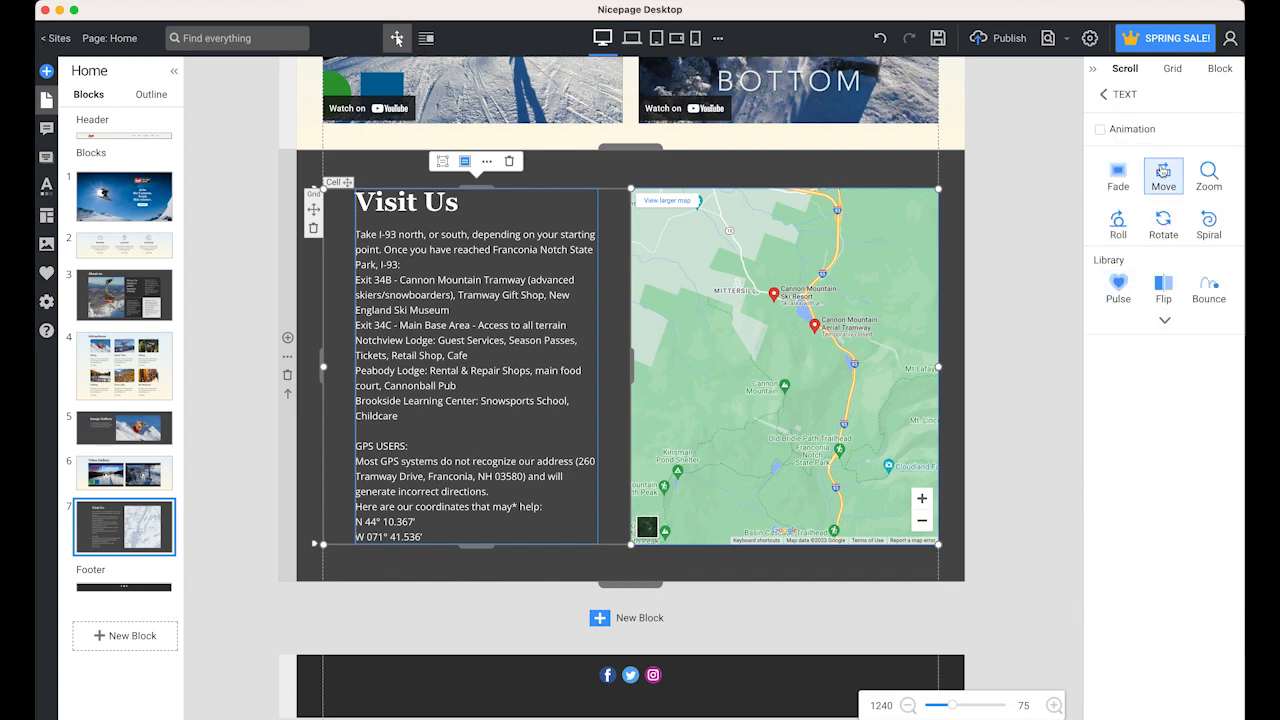
left_click(1163, 172)
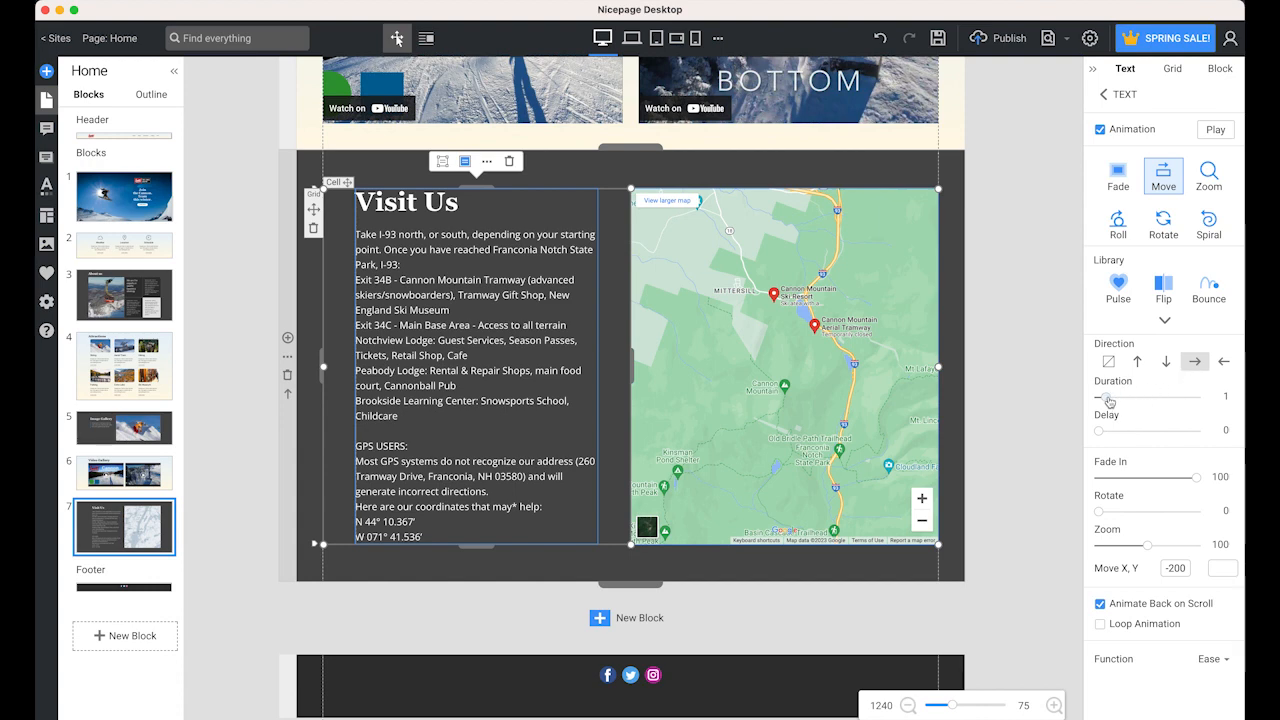
left_click_drag(1108, 401, 1116, 402)
Step: Give the Visit Us map a leftward Move scroll animation with a duration of 1.75
left_click(891, 290)
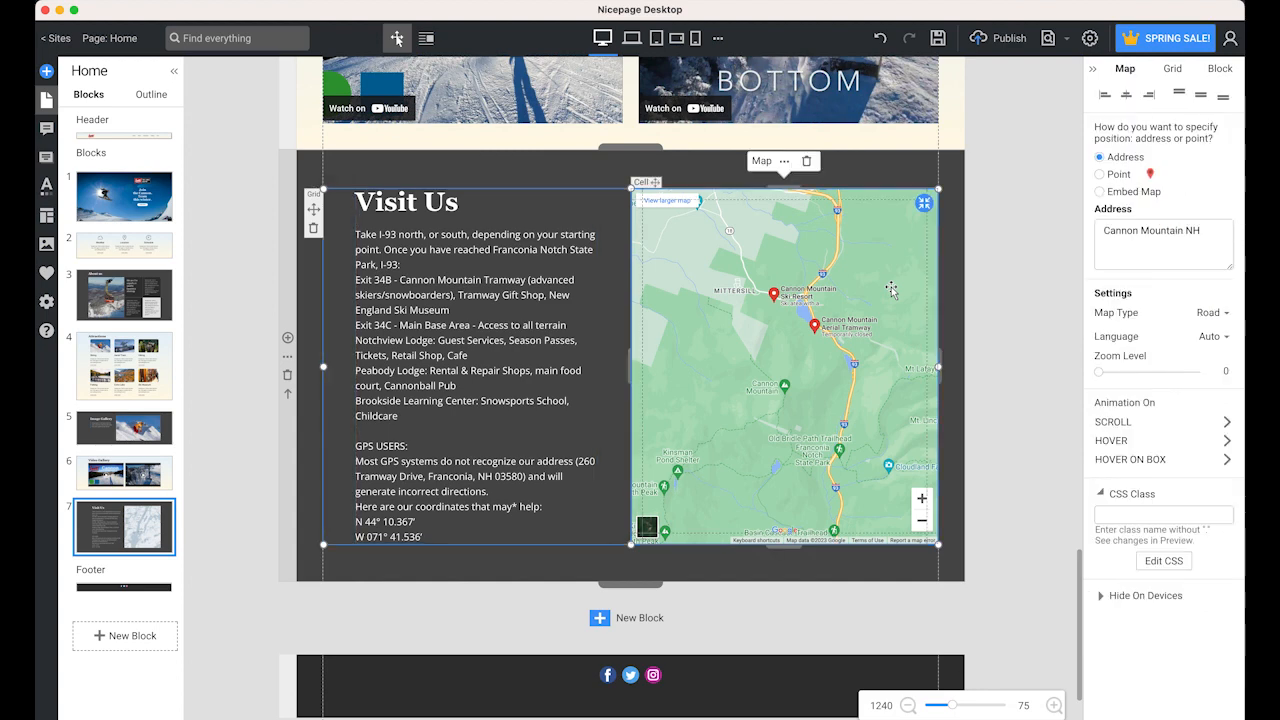
left_click(1132, 424)
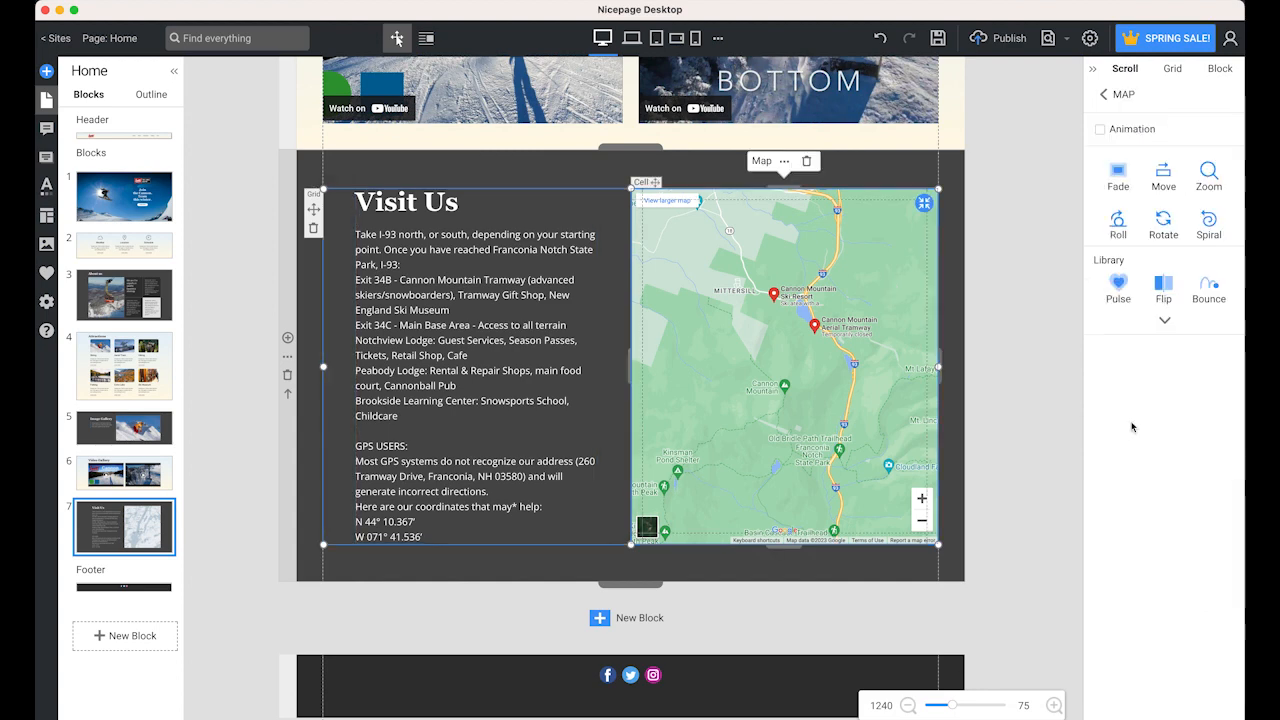
left_click(1163, 178)
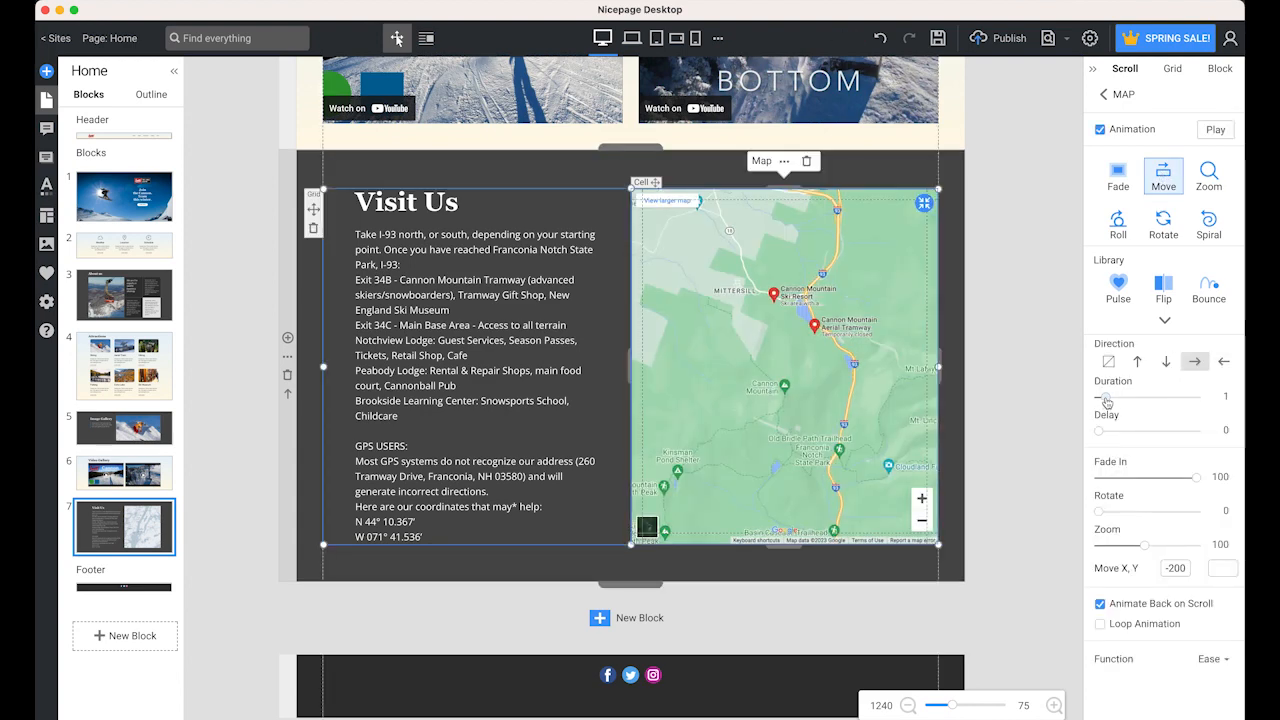
left_click_drag(1105, 397, 1114, 401)
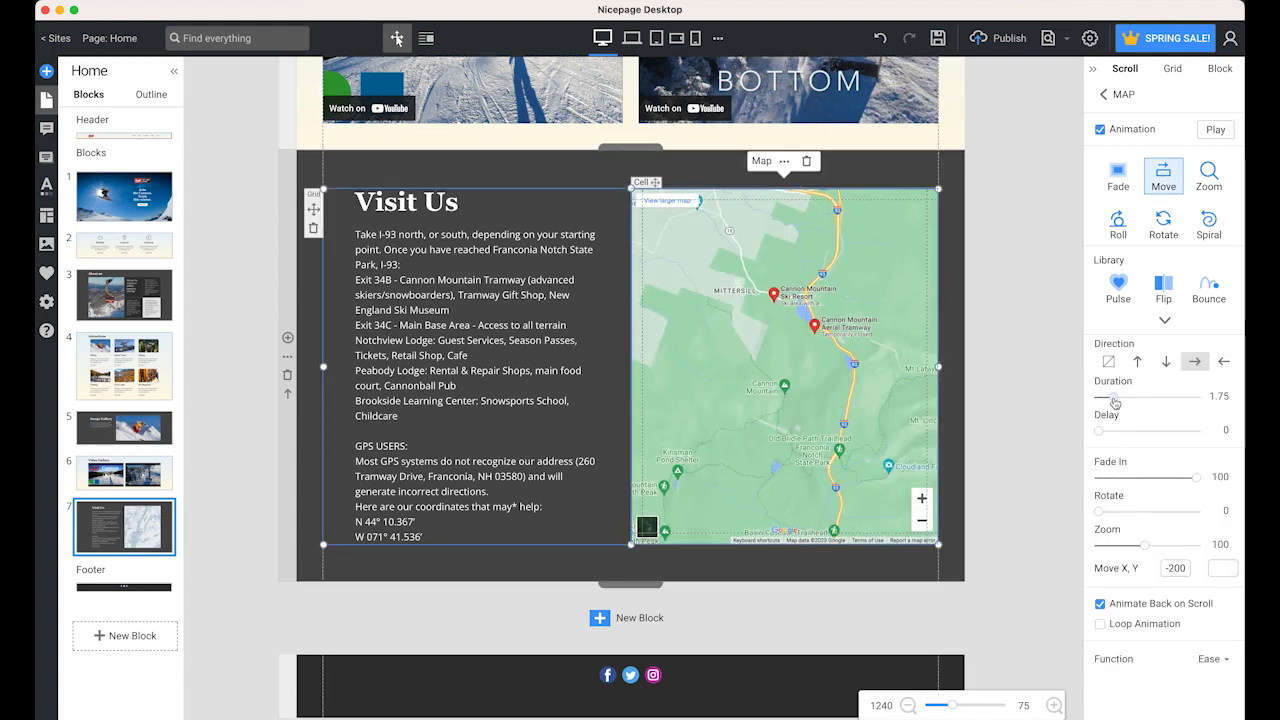
left_click(1225, 362)
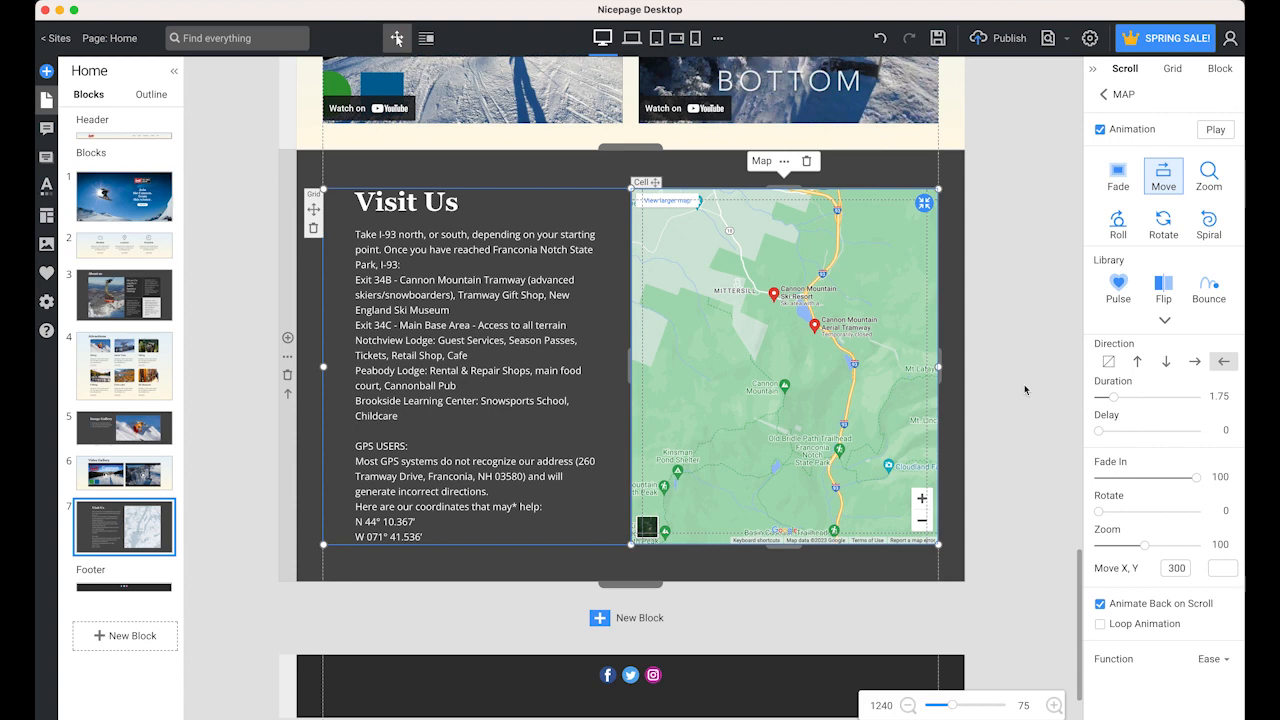
left_click(1024, 389)
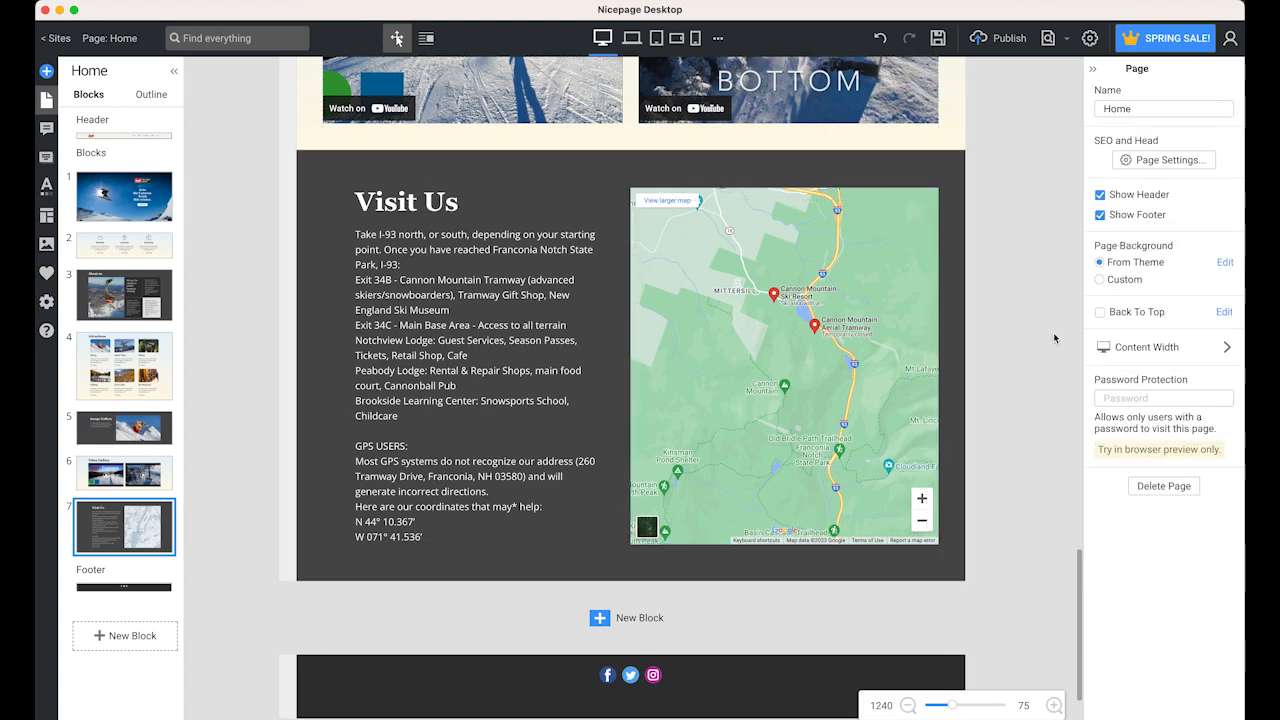
Step: Export the site as HTML to the folder Cannon, overwriting the existing export
scroll(1050, 300, "up", 4)
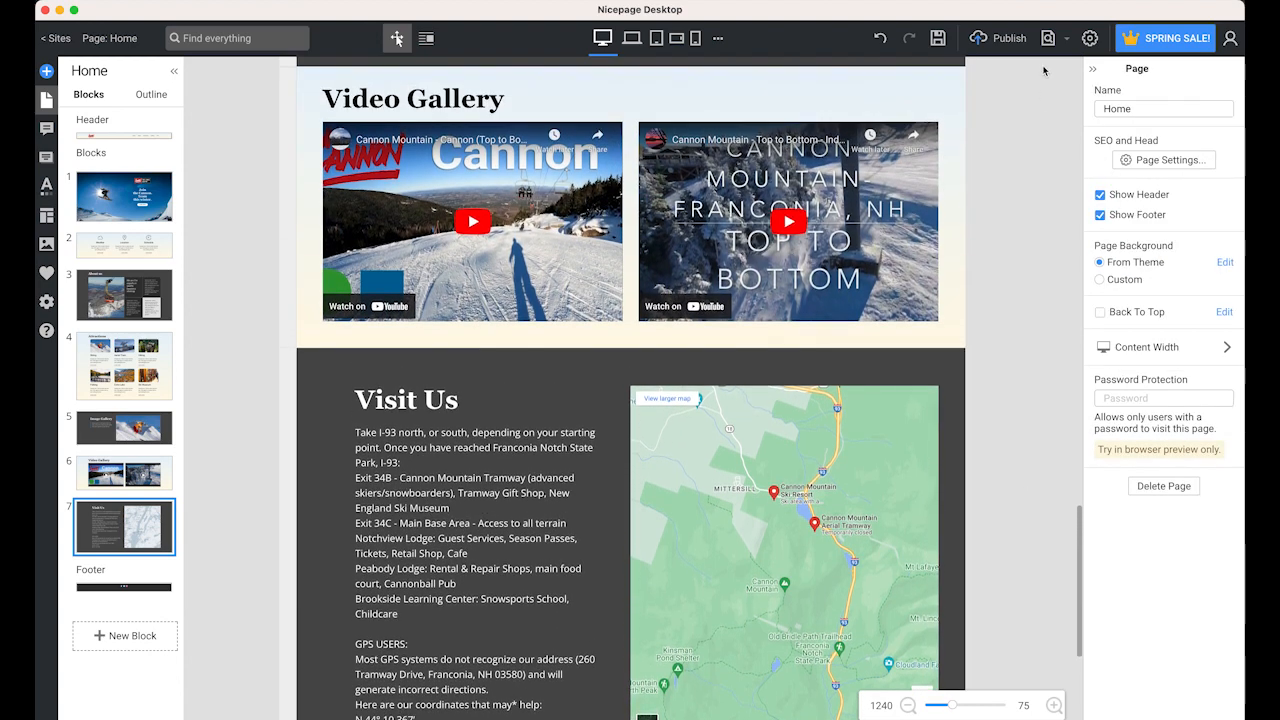
left_click(1011, 43)
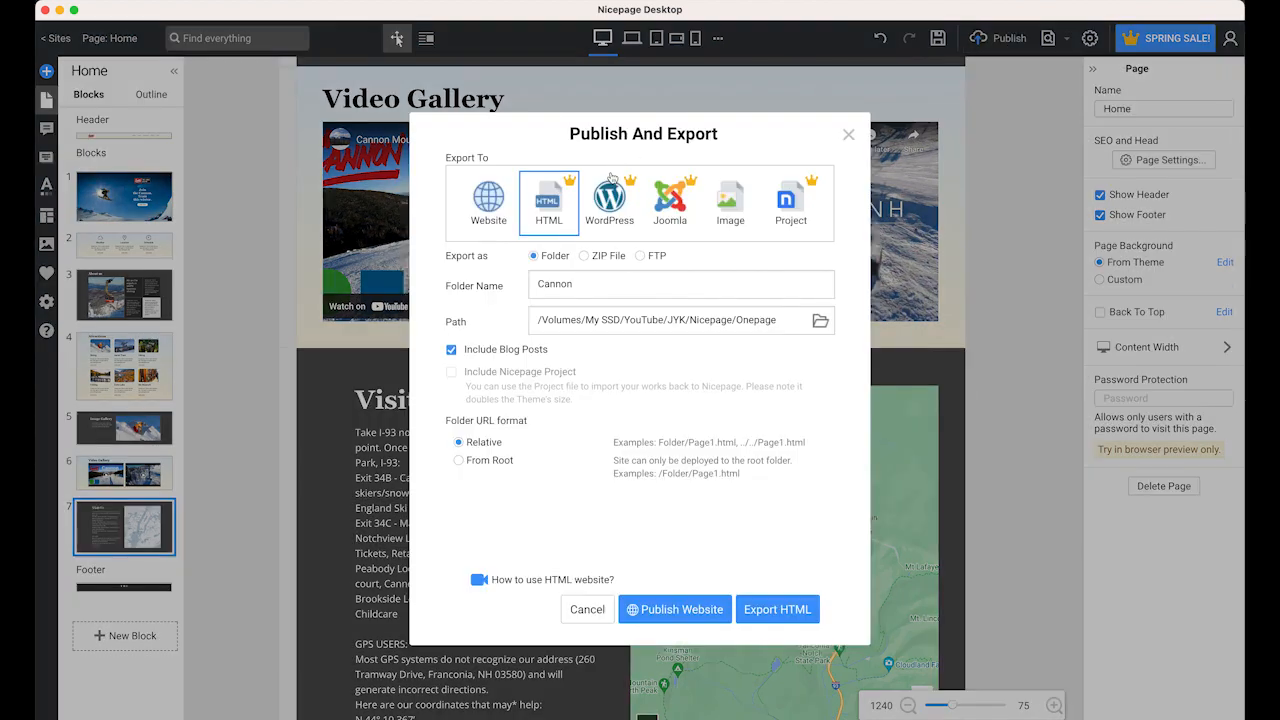
left_click(792, 609)
left_click(716, 420)
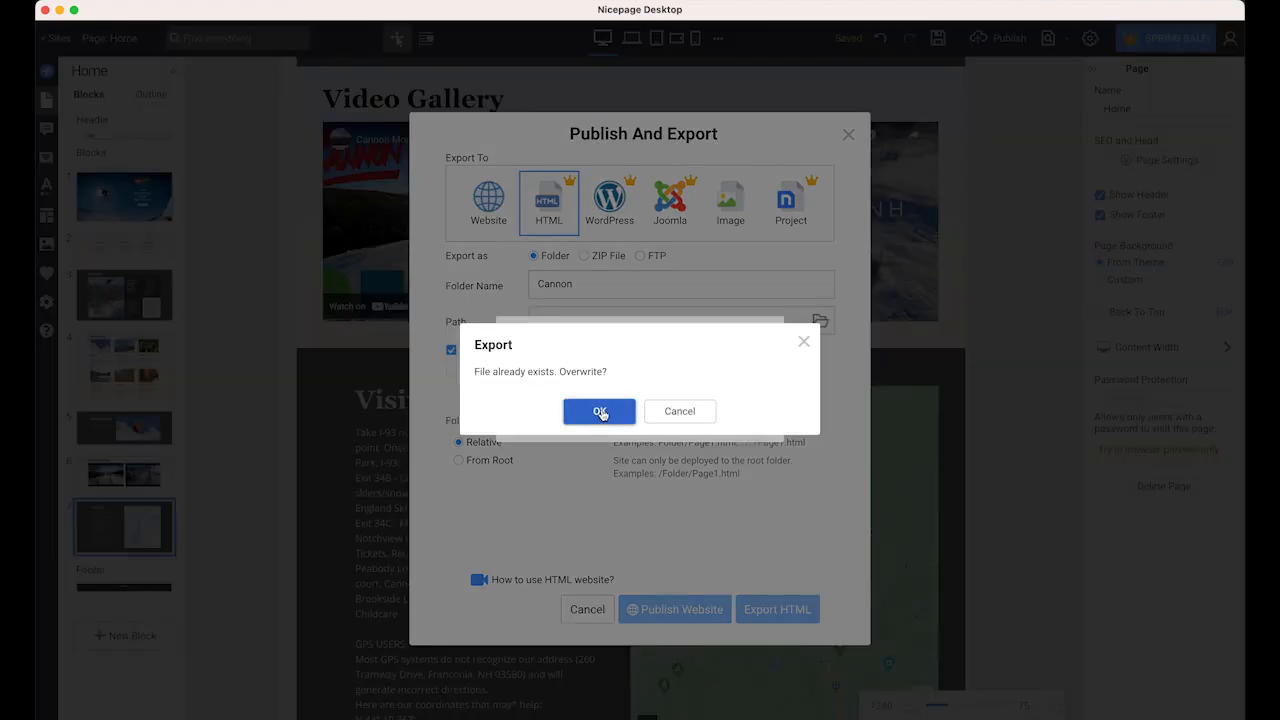
left_click(600, 412)
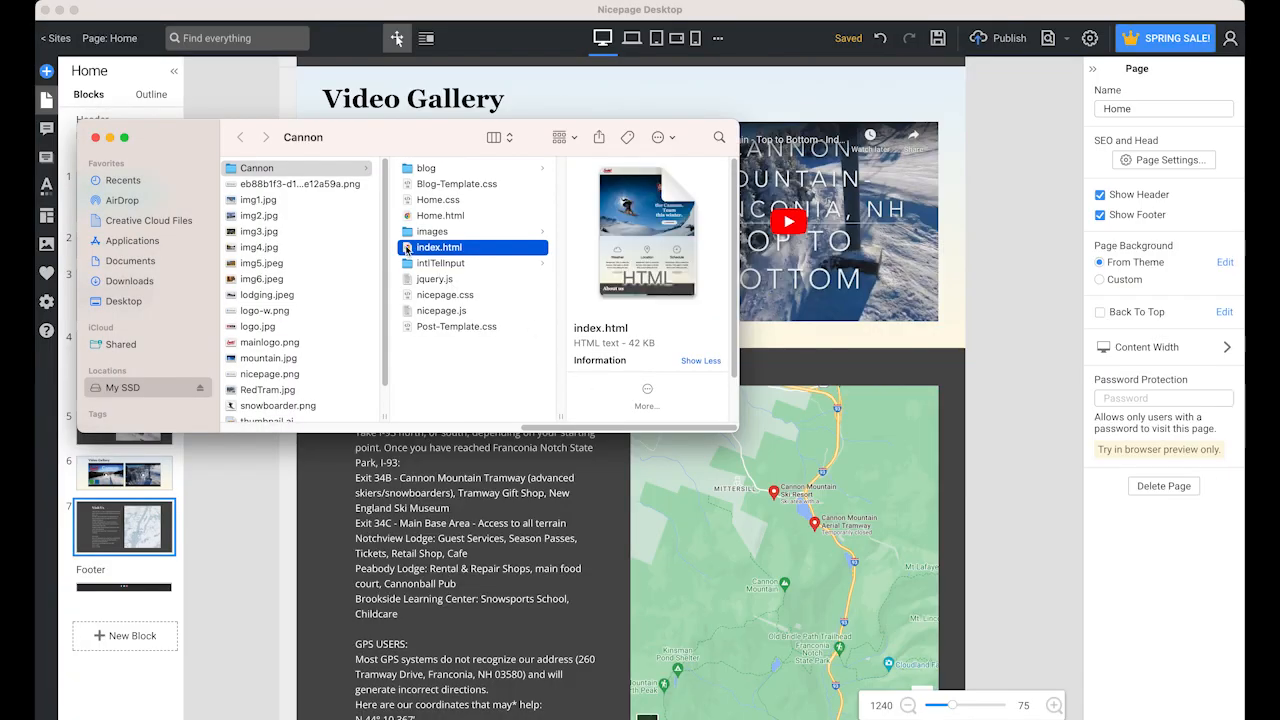
Step: Open the exported index.html in the browser and check the scroll and hover animations from the hero block through Attractions
double_click(405, 248)
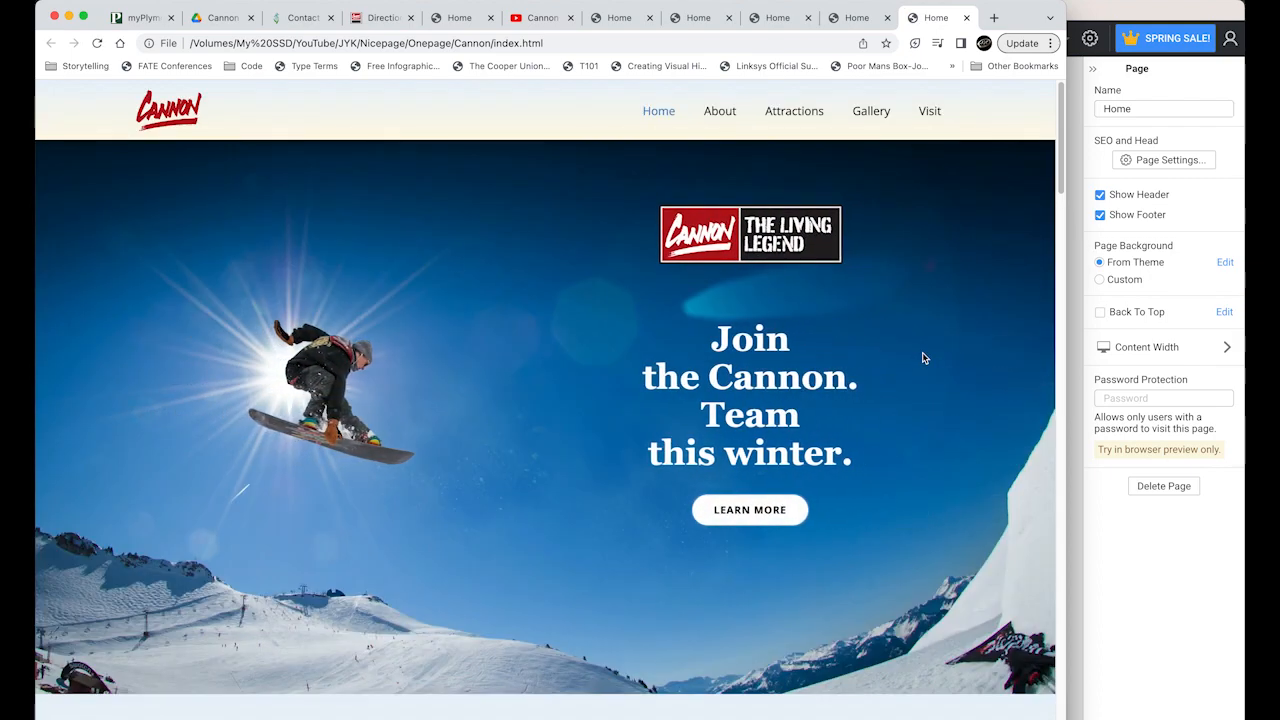
scroll(926, 359, "down", 5)
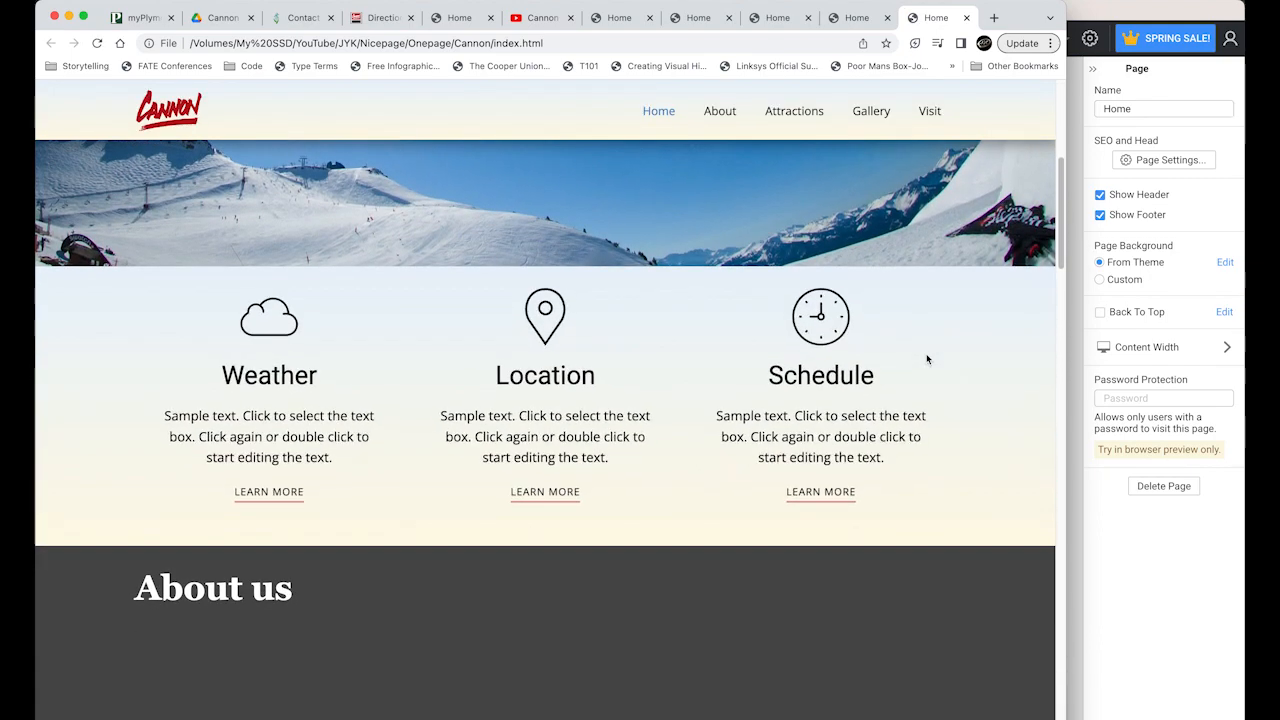
scroll(926, 359, "down", 4)
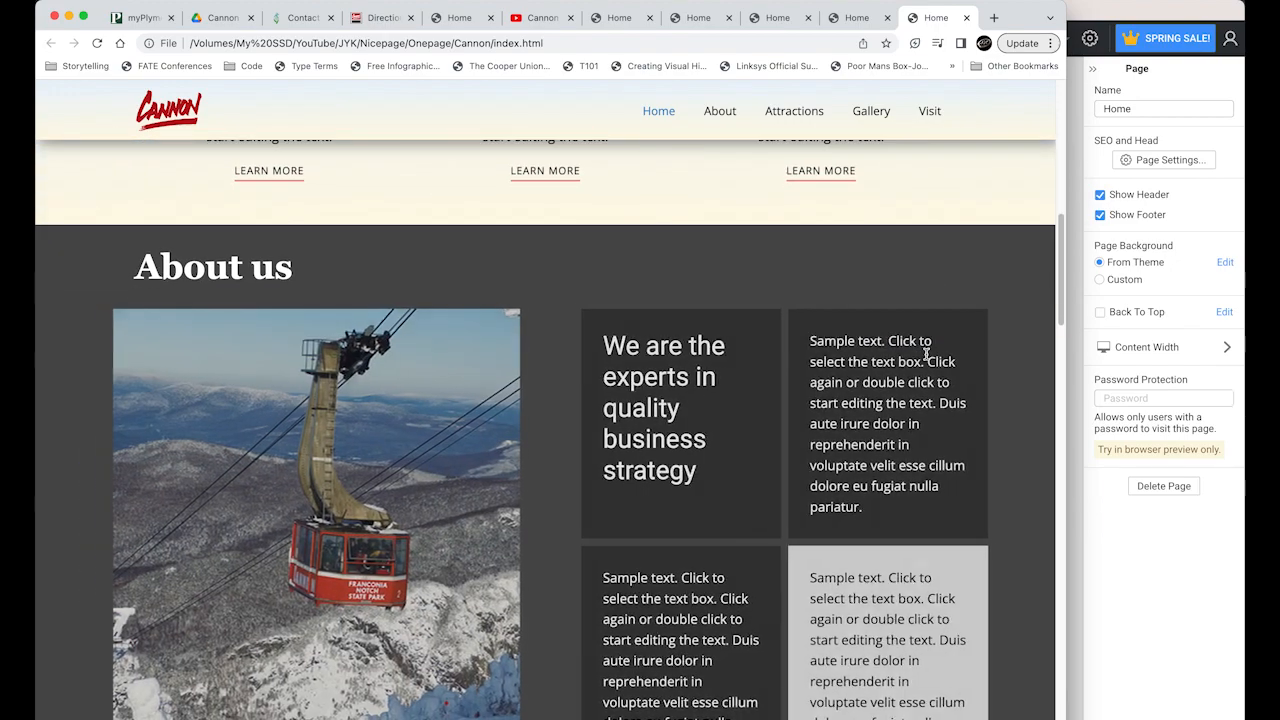
scroll(926, 355, "down", 5)
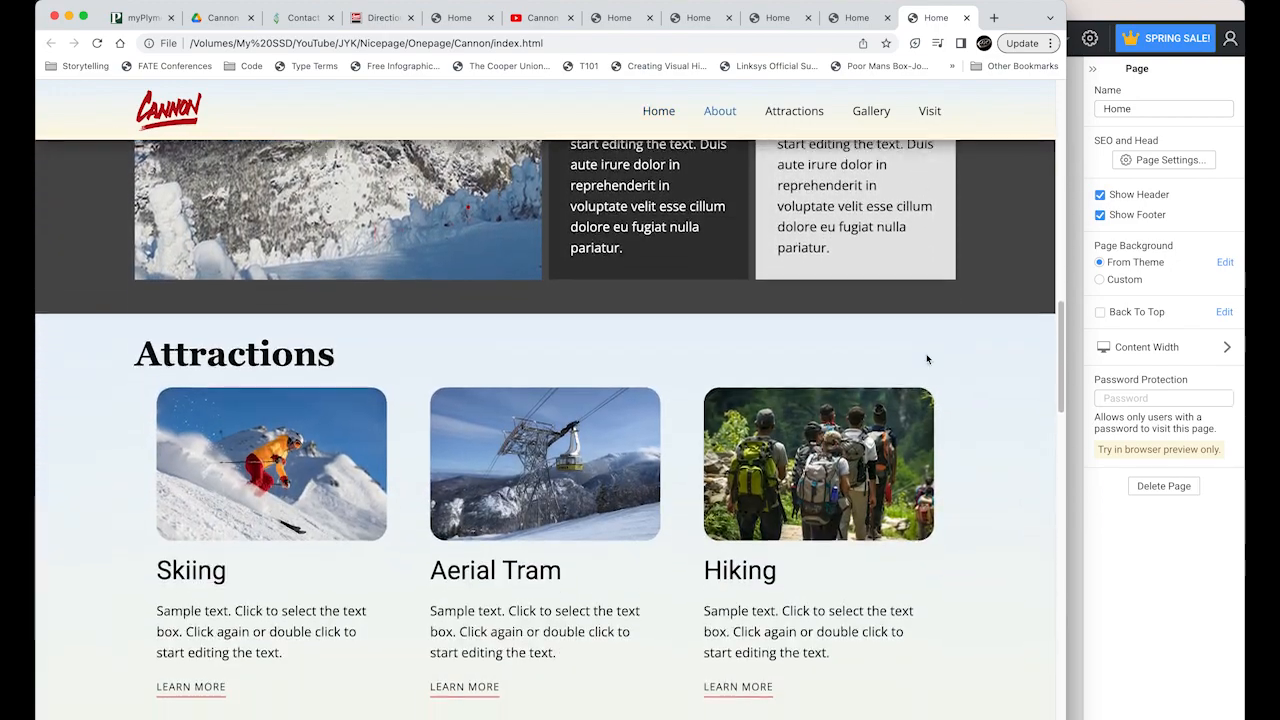
scroll(1006, 360, "down", 2)
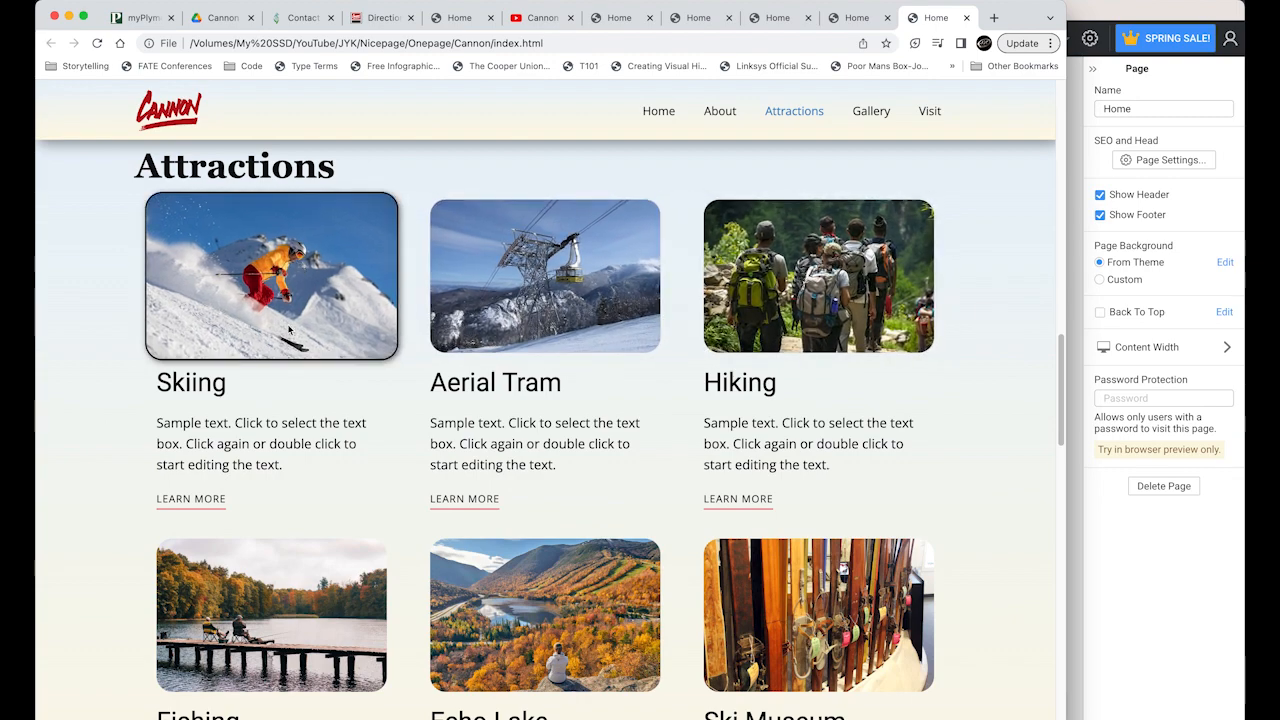
scroll(986, 523, "down", 8)
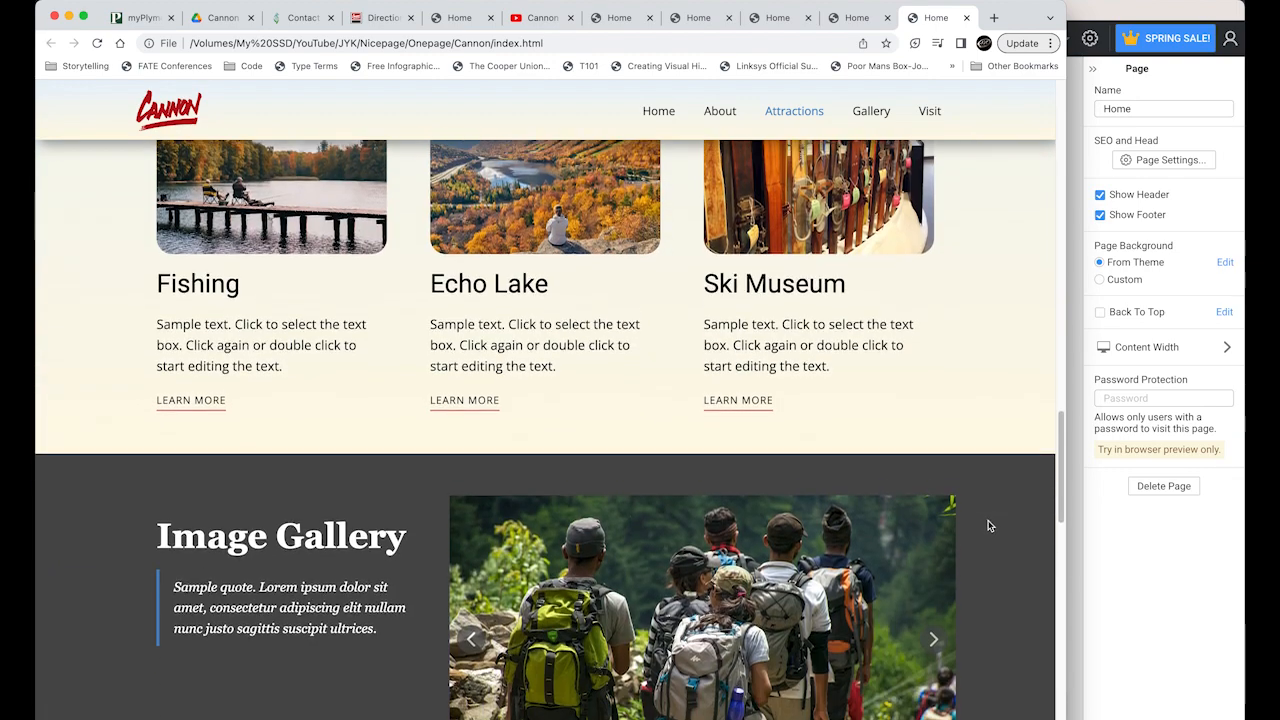
Step: Test the Image Gallery by advancing its slider and browsing the enlarged images, leaving the full-size view at the end
scroll(998, 538, "down", 3)
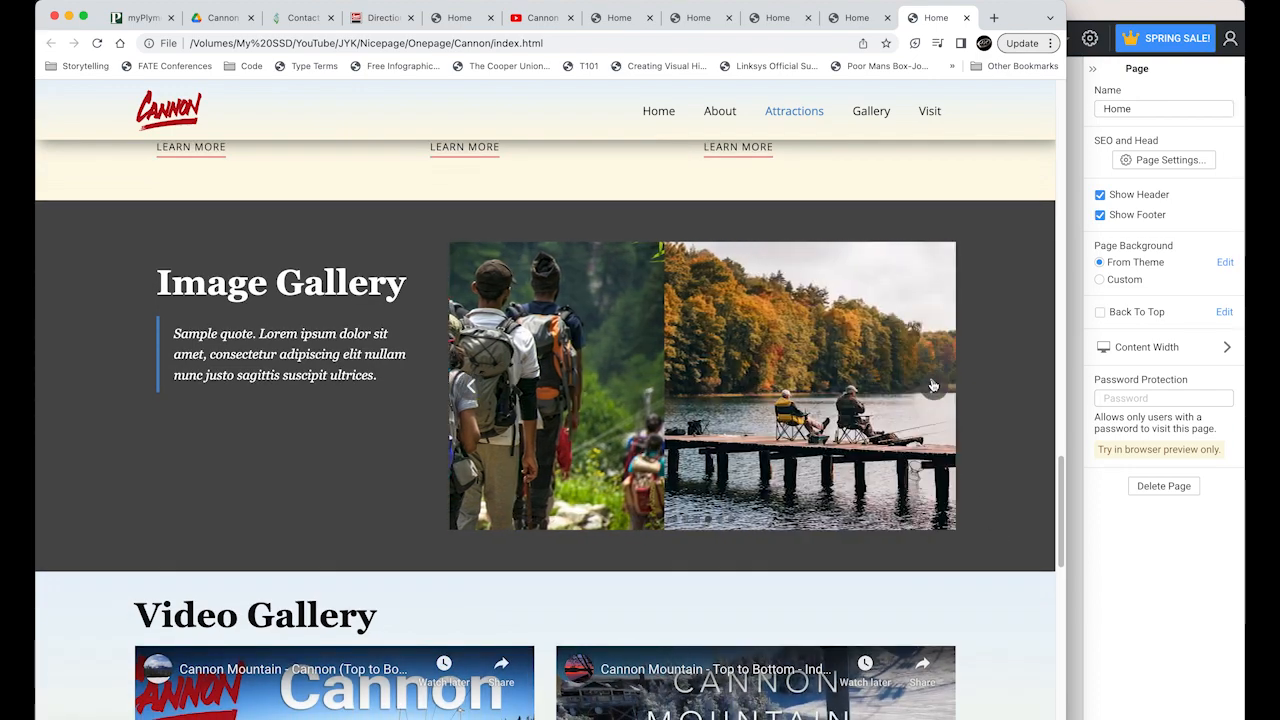
left_click(932, 386)
left_click(689, 365)
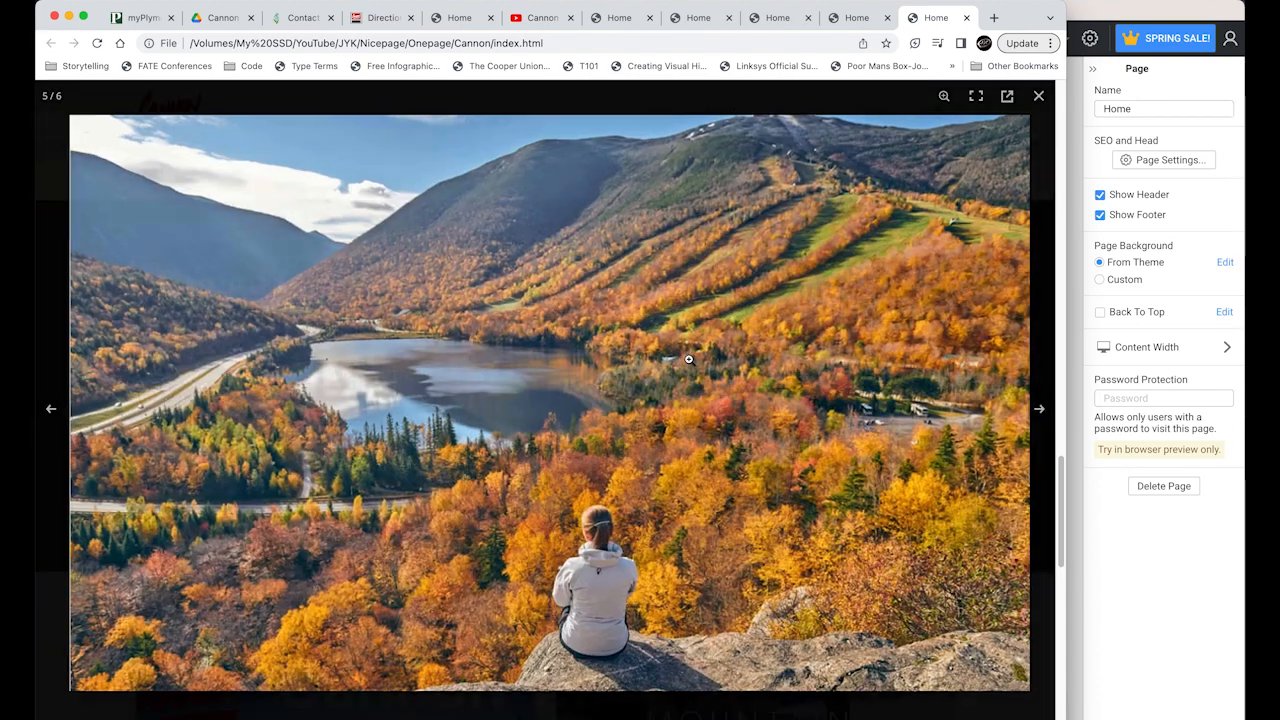
left_click(1039, 412)
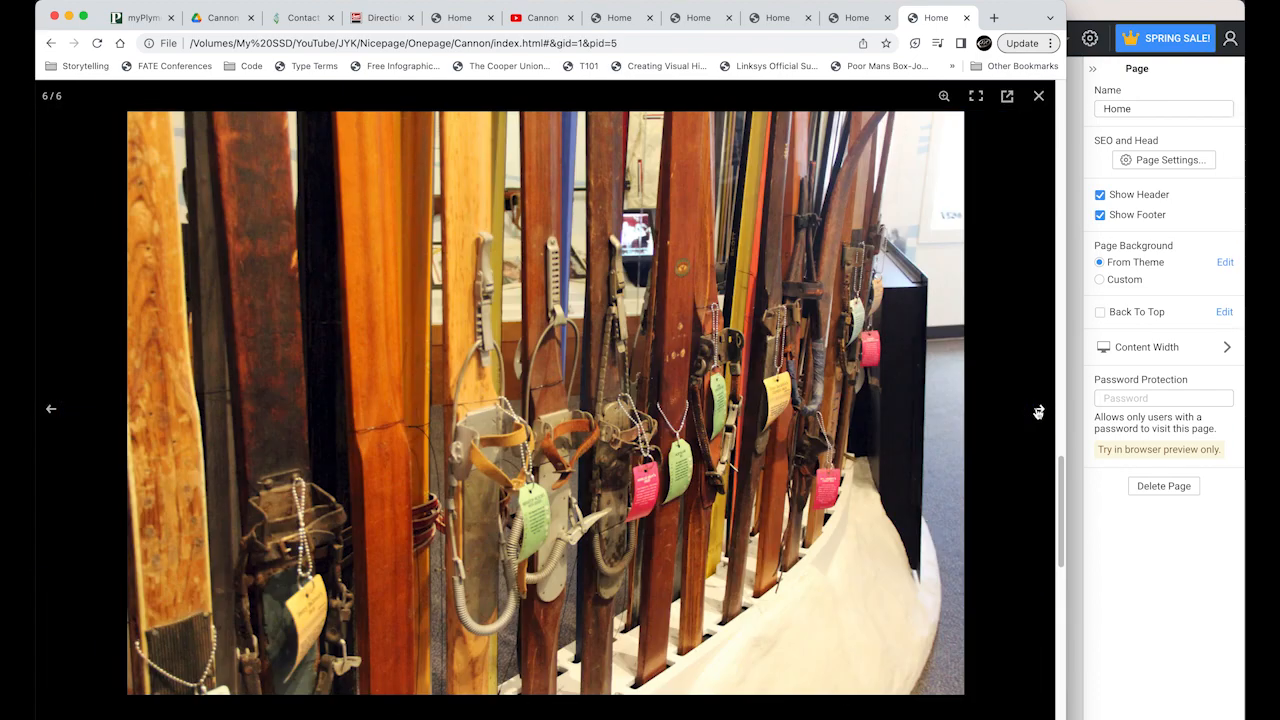
left_click(1039, 412)
left_click(1038, 410)
left_click(1036, 408)
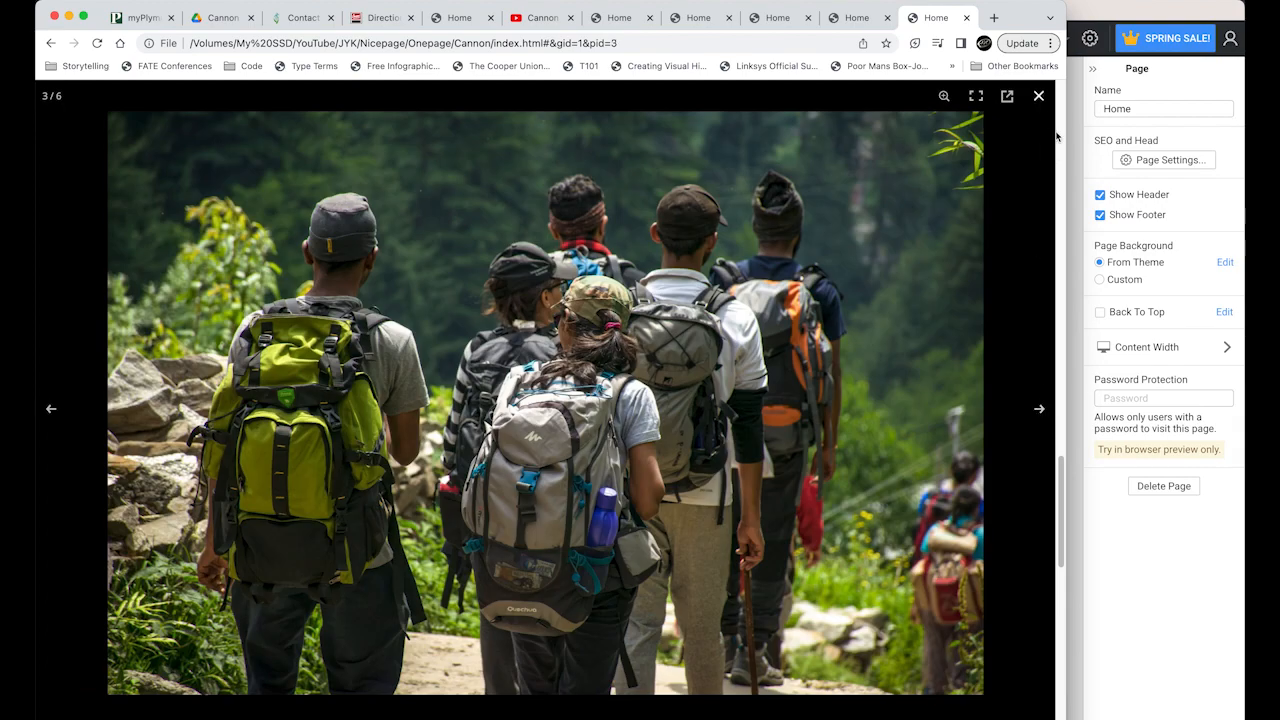
left_click(1039, 96)
Step: Test playing and pausing both clips in the Video Gallery
scroll(989, 314, "down", 4)
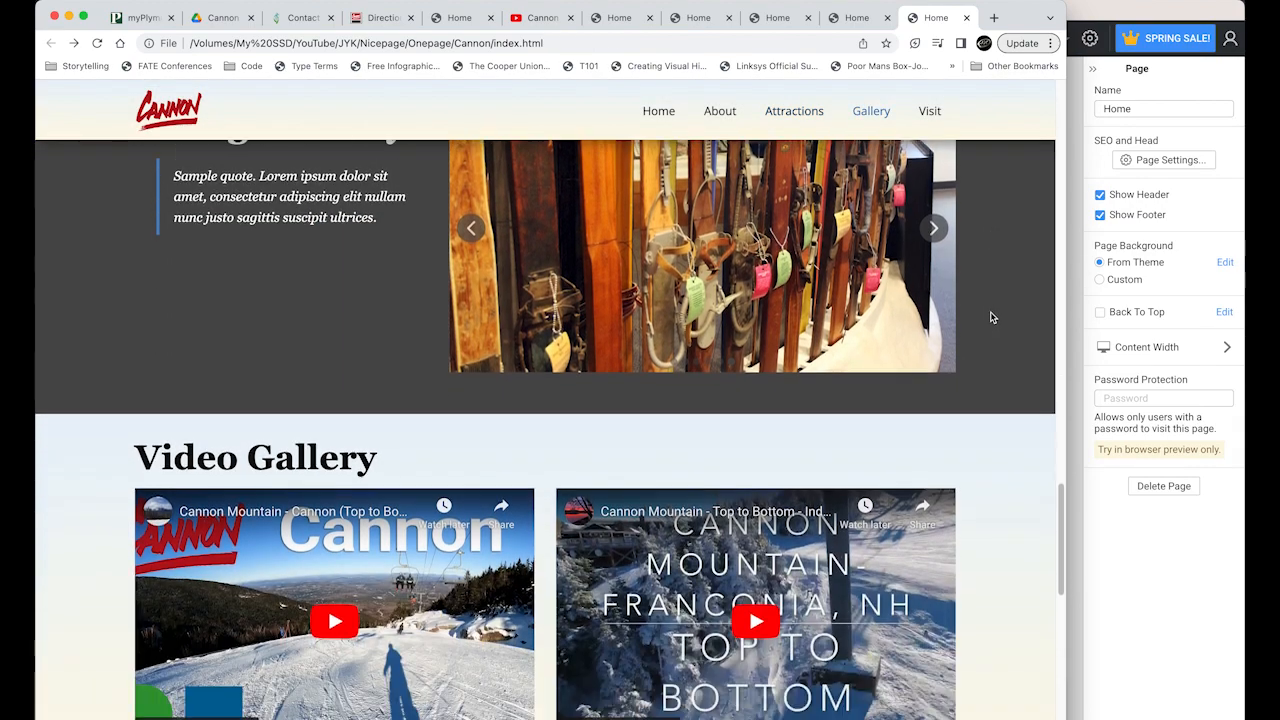
left_click(340, 455)
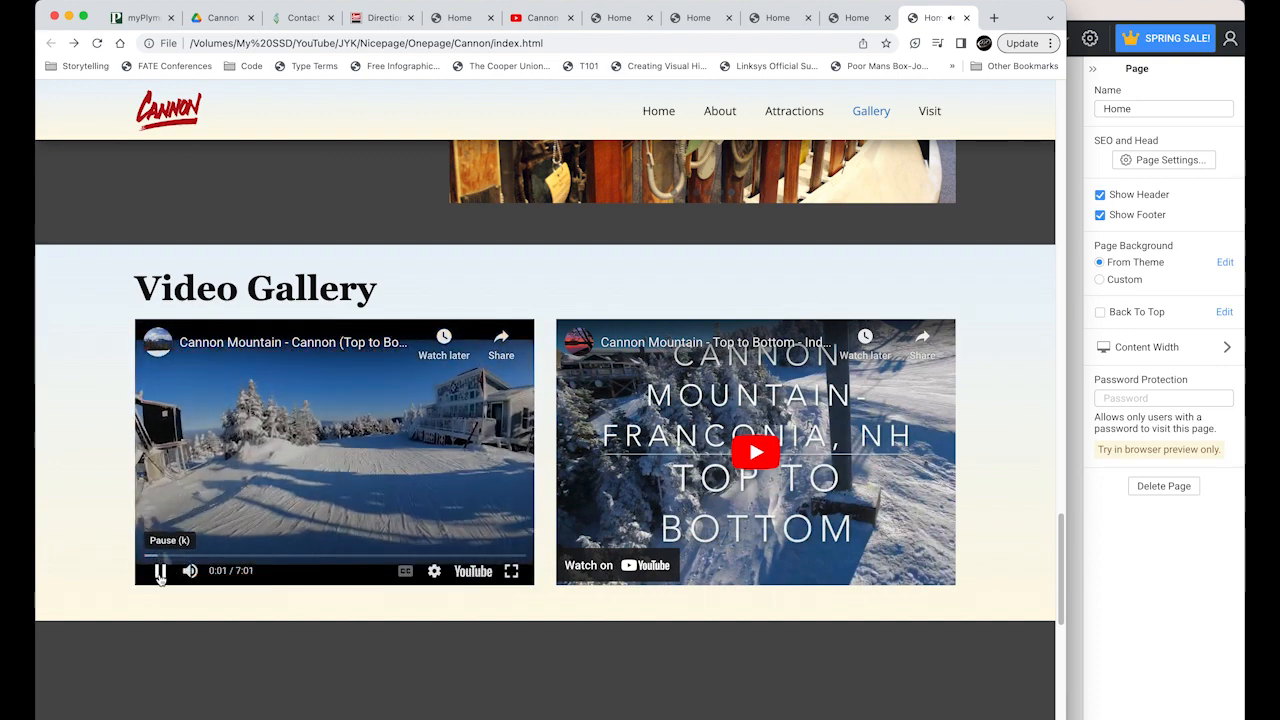
left_click(160, 572)
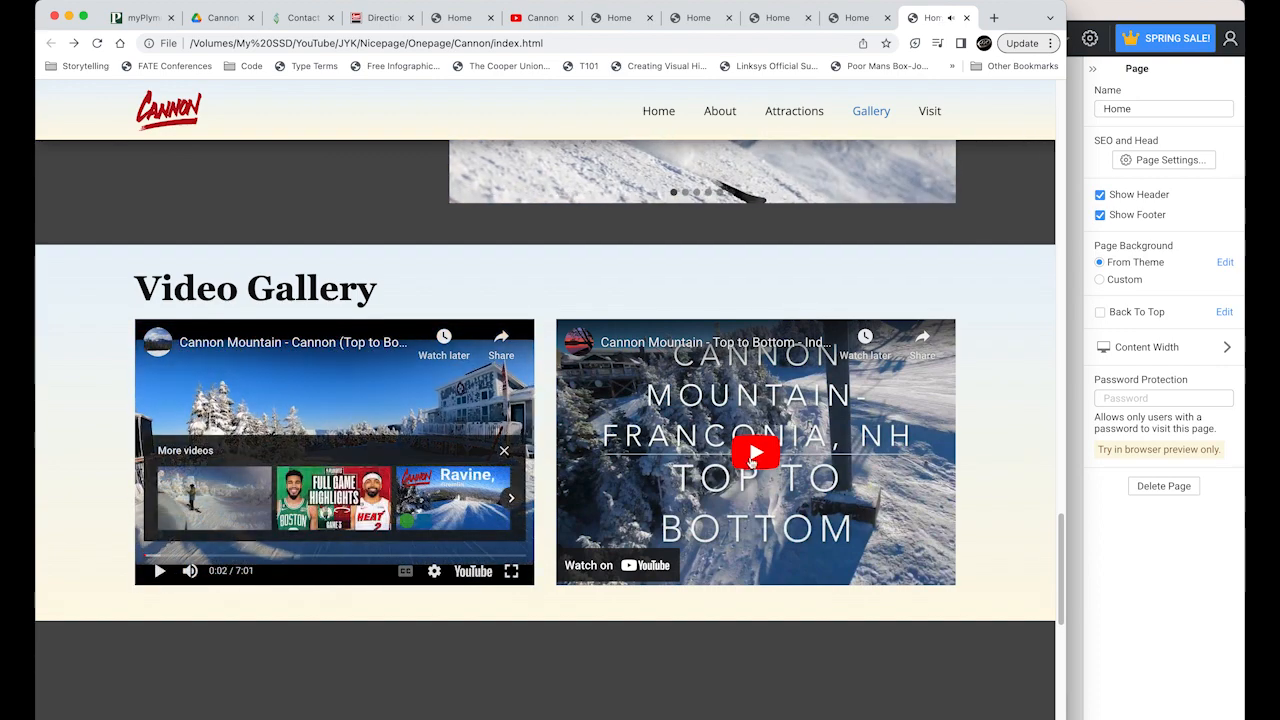
left_click(760, 455)
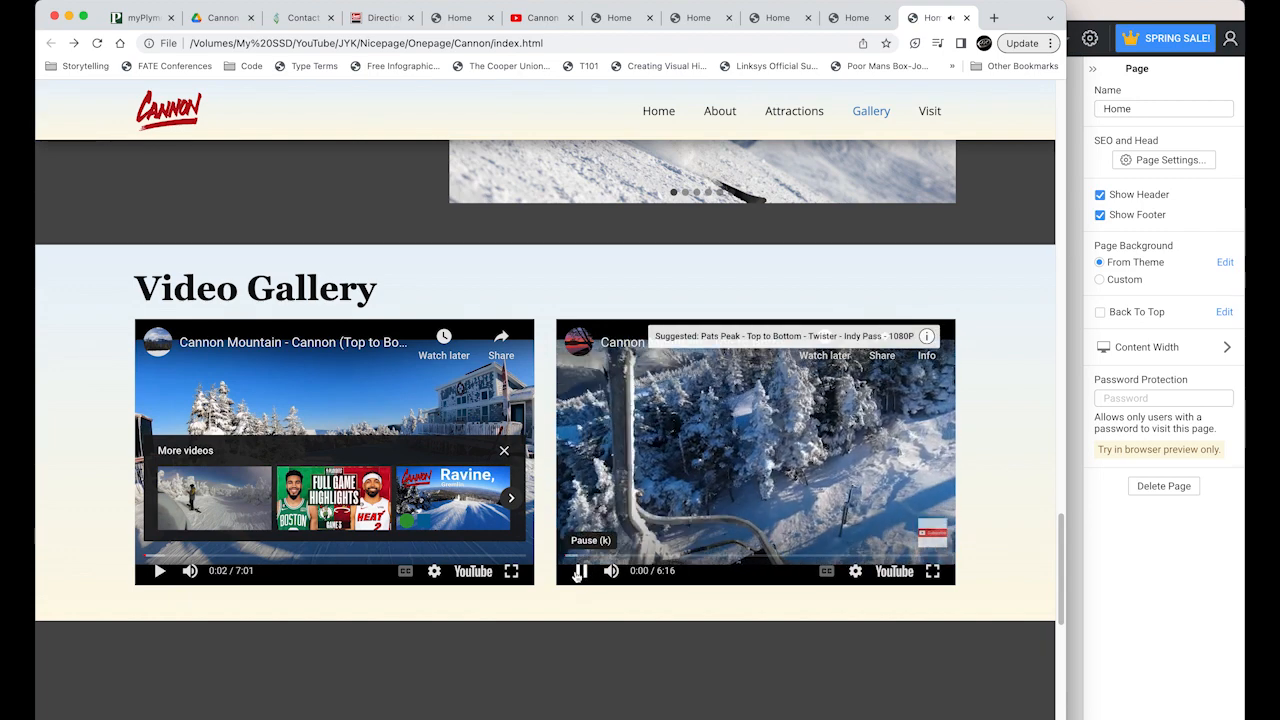
left_click(588, 573)
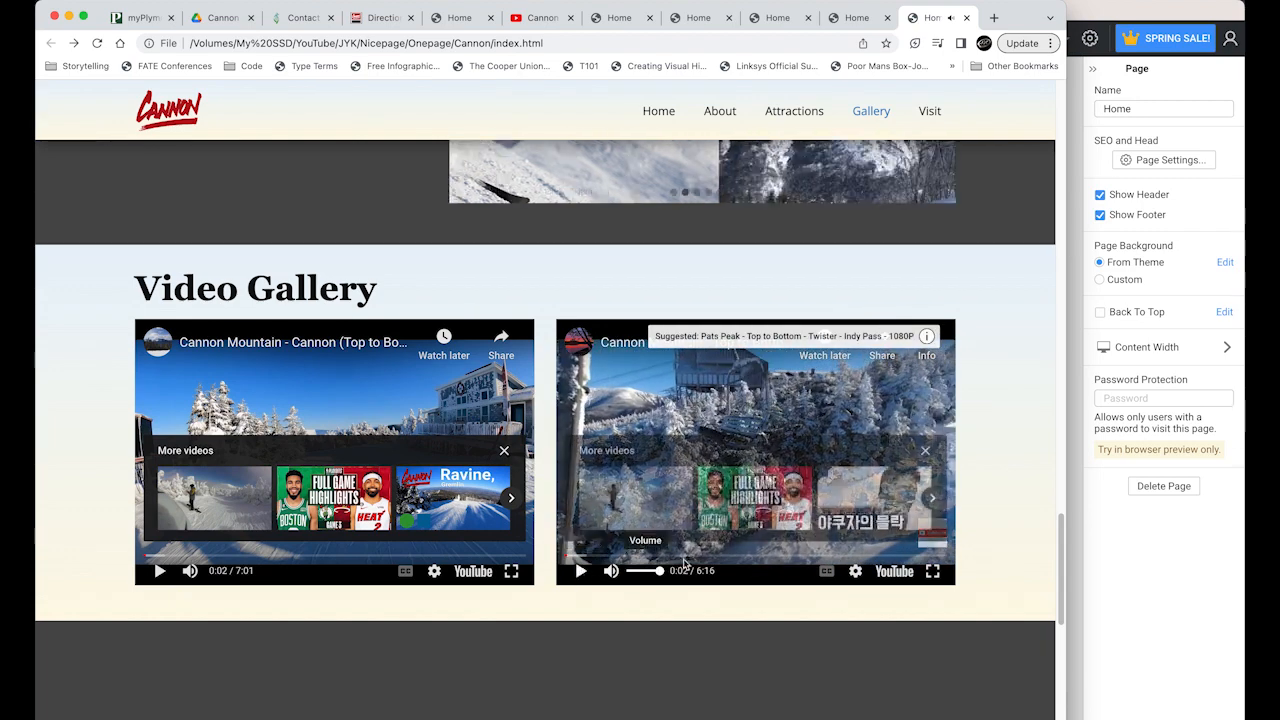
Step: Test the second video's YouTube link, return to the exported page and dismiss the suggested videos on both clips
left_click(893, 573)
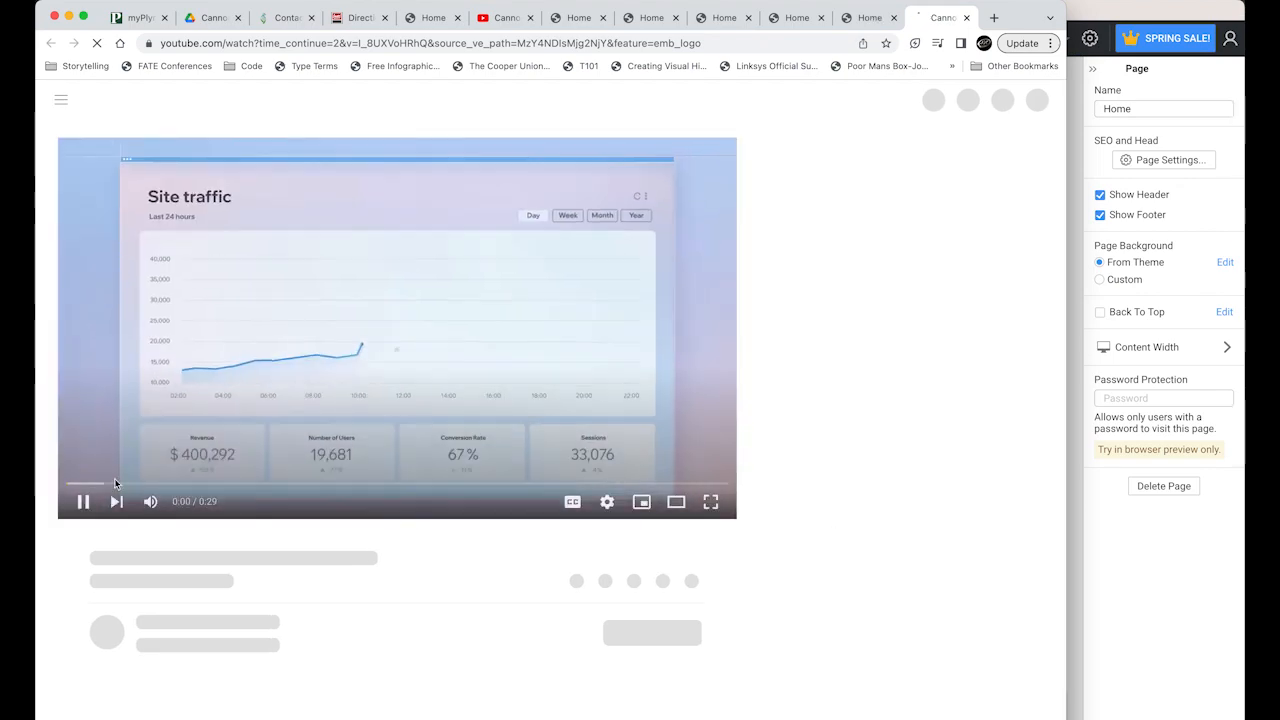
left_click(866, 17)
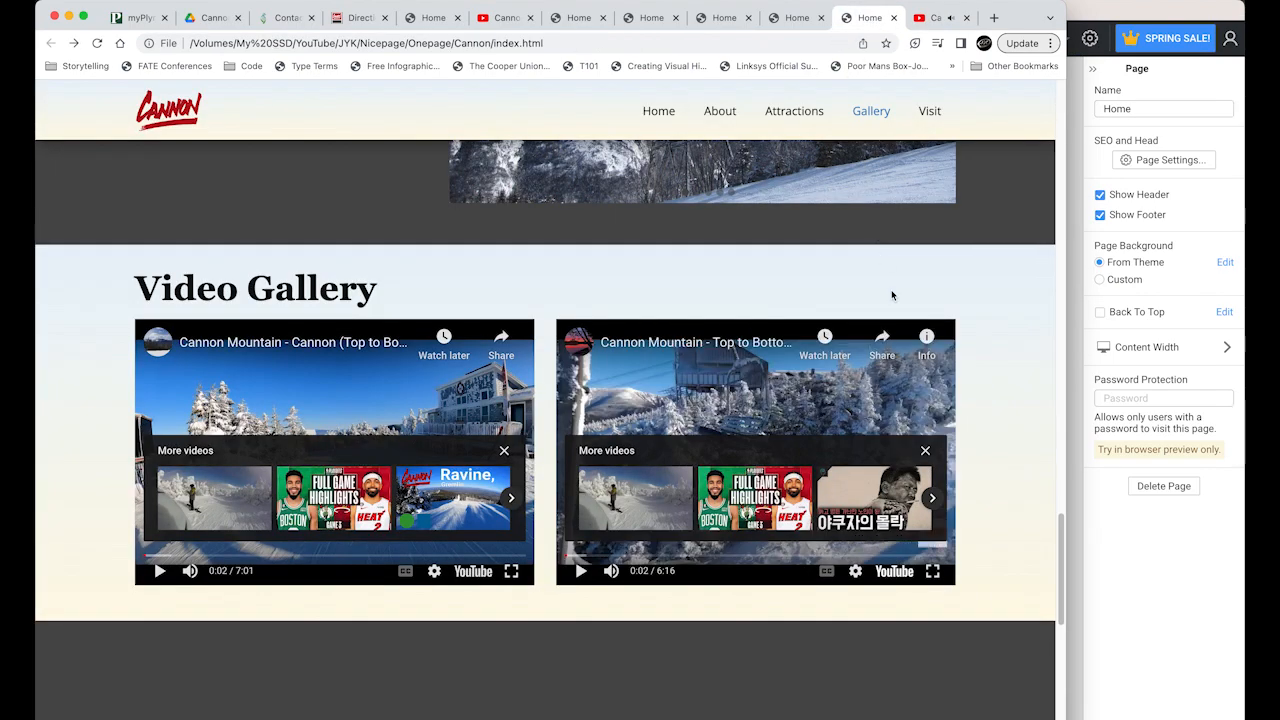
left_click(925, 452)
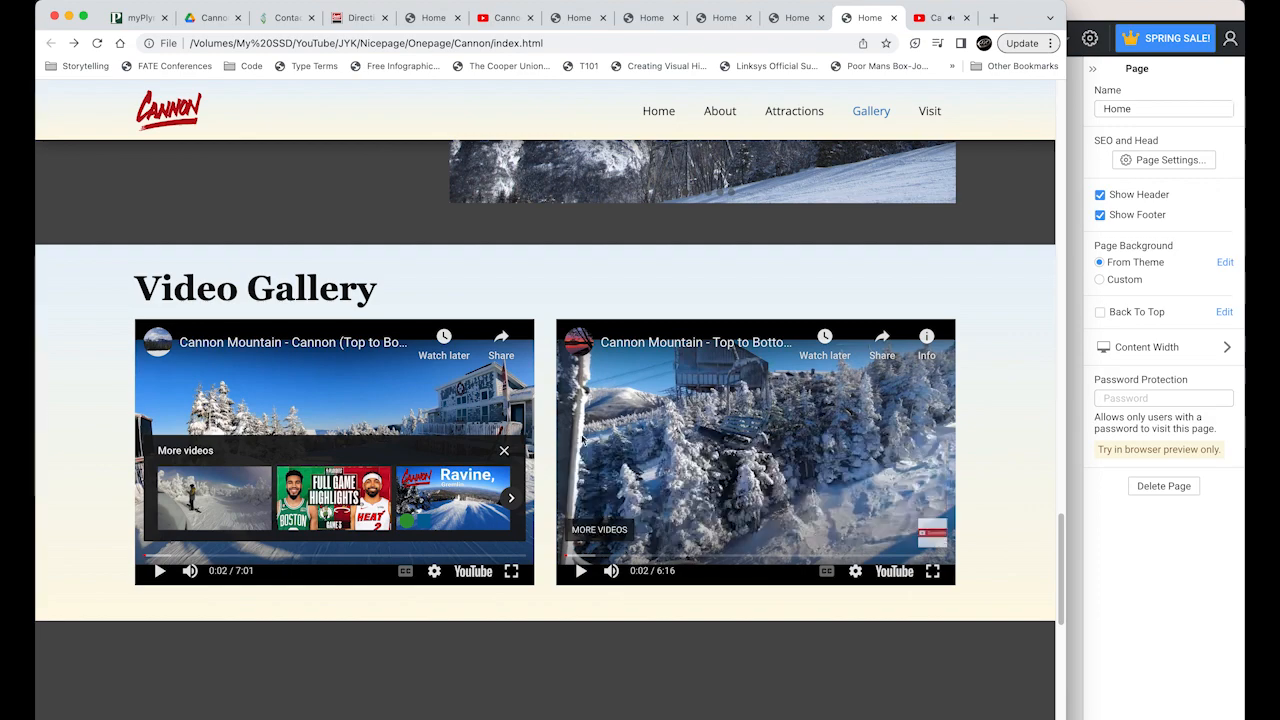
left_click(505, 452)
Step: Test the Visit Us map by panning it and switching it to satellite view
scroll(986, 460, "down", 10)
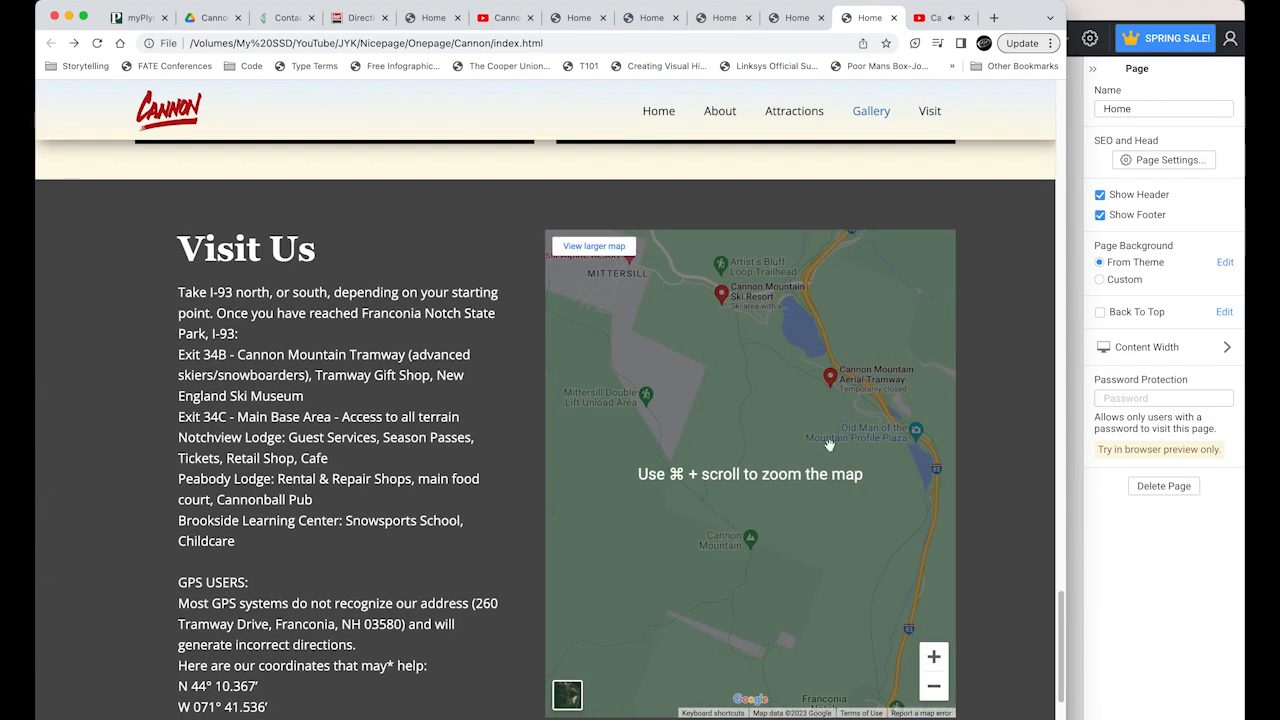
left_click_drag(829, 445, 736, 415)
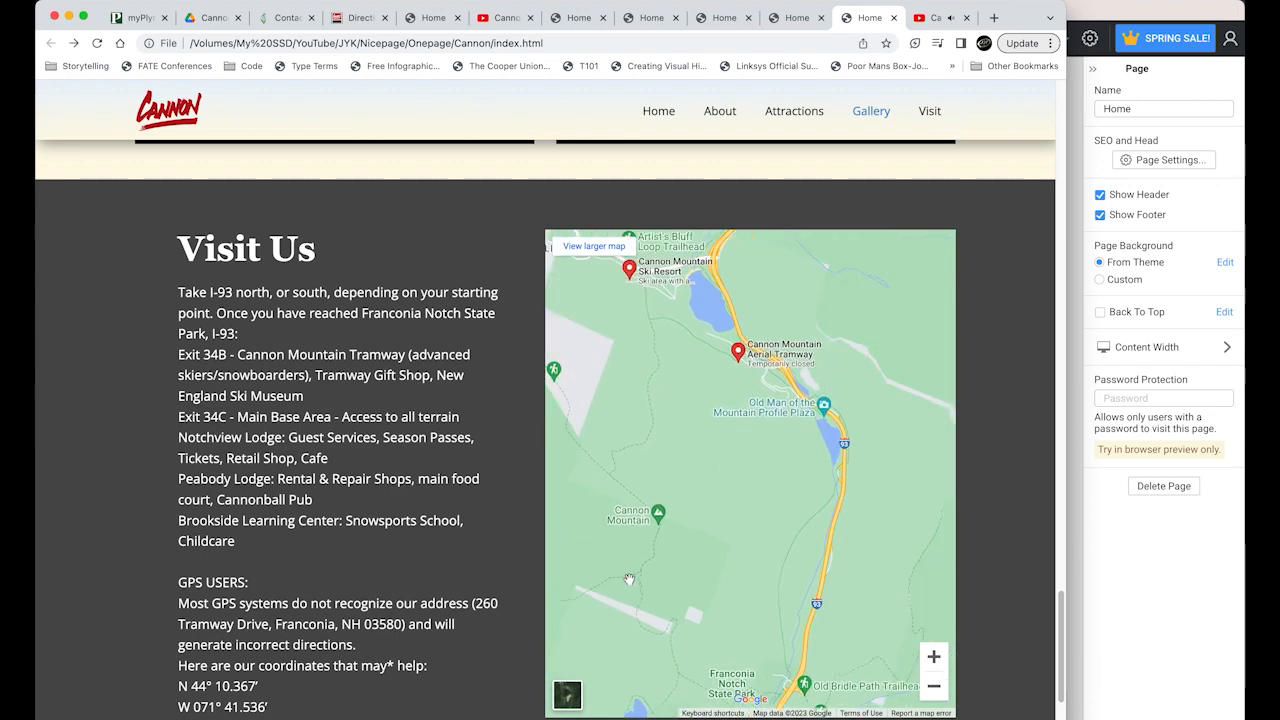
left_click(573, 696)
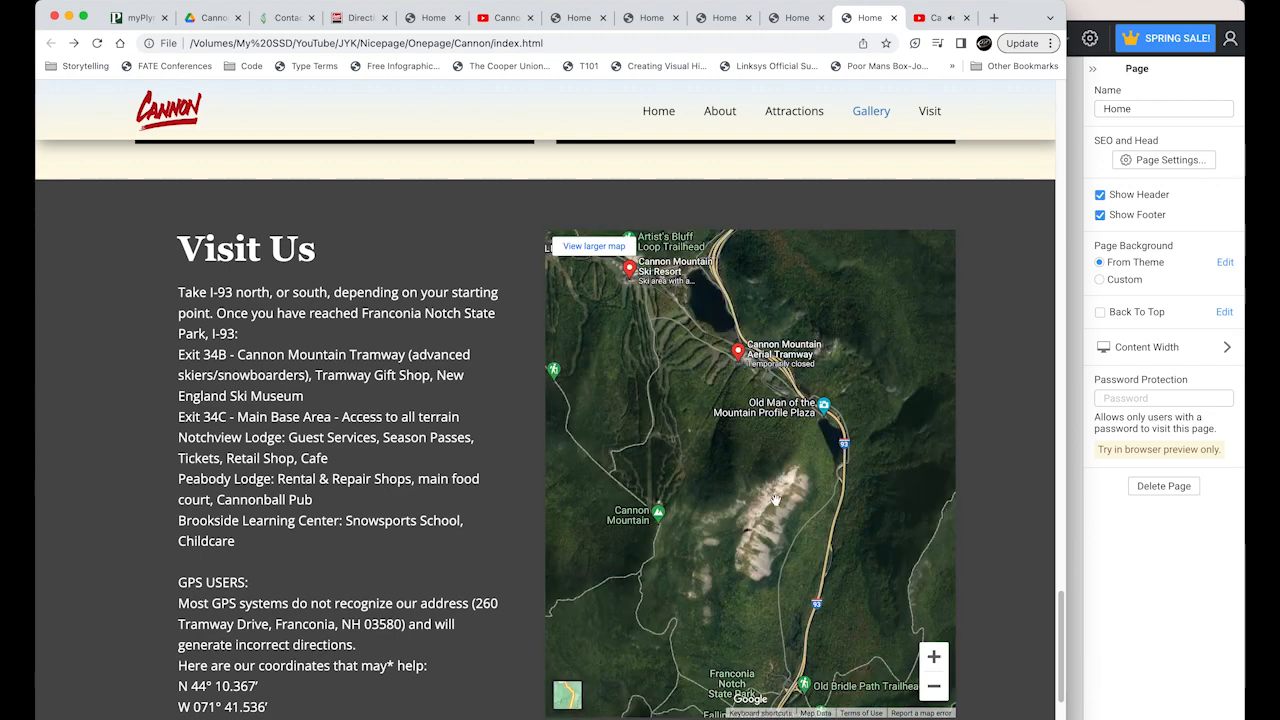
mouse_move(776, 499)
left_mouse_down()
mouse_move(719, 465)
mouse_move(778, 431)
left_mouse_up()
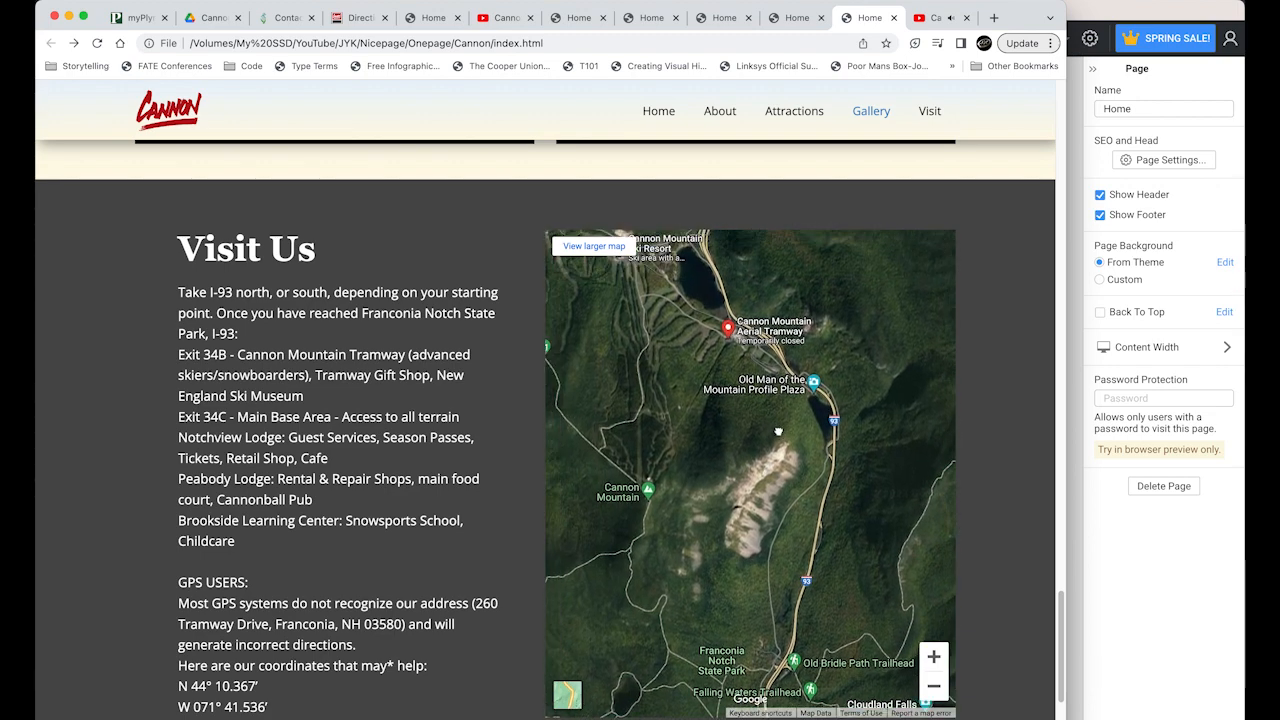
Step: Test the header's Home, Attractions, About, Gallery and Visit links and the logo link, checking the animations of the sections they reach
left_click(659, 115)
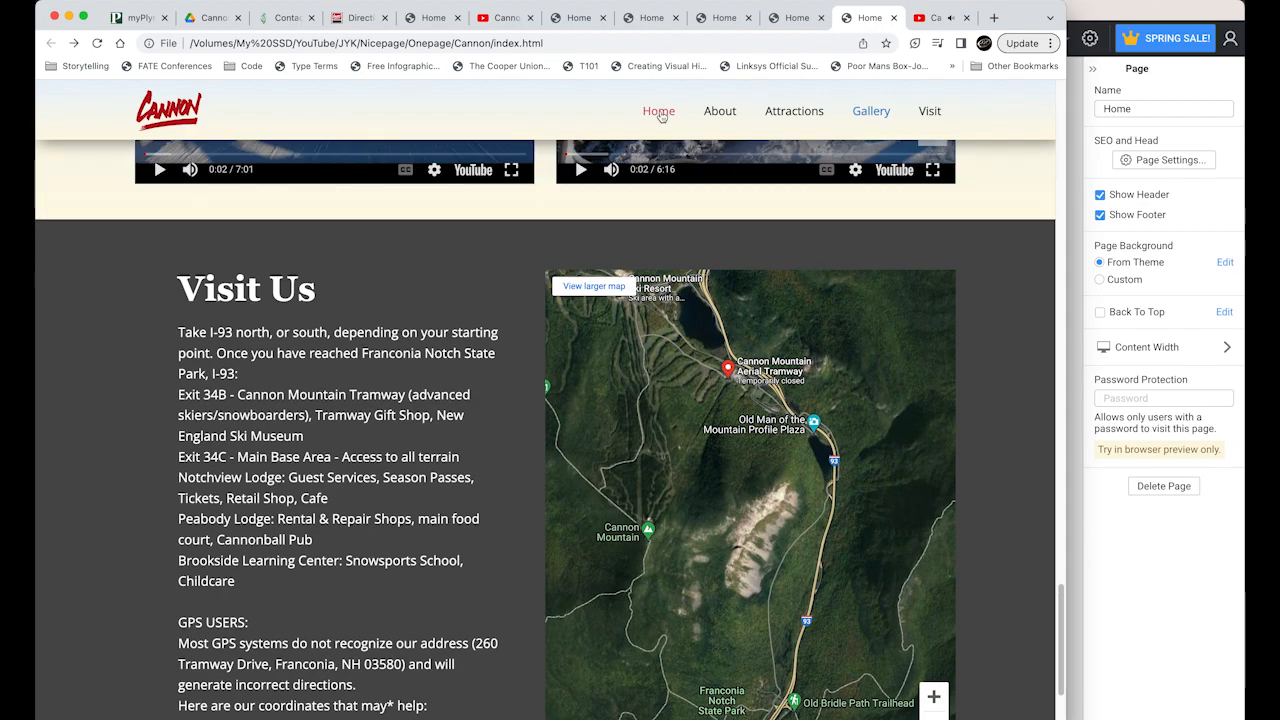
left_click(790, 118)
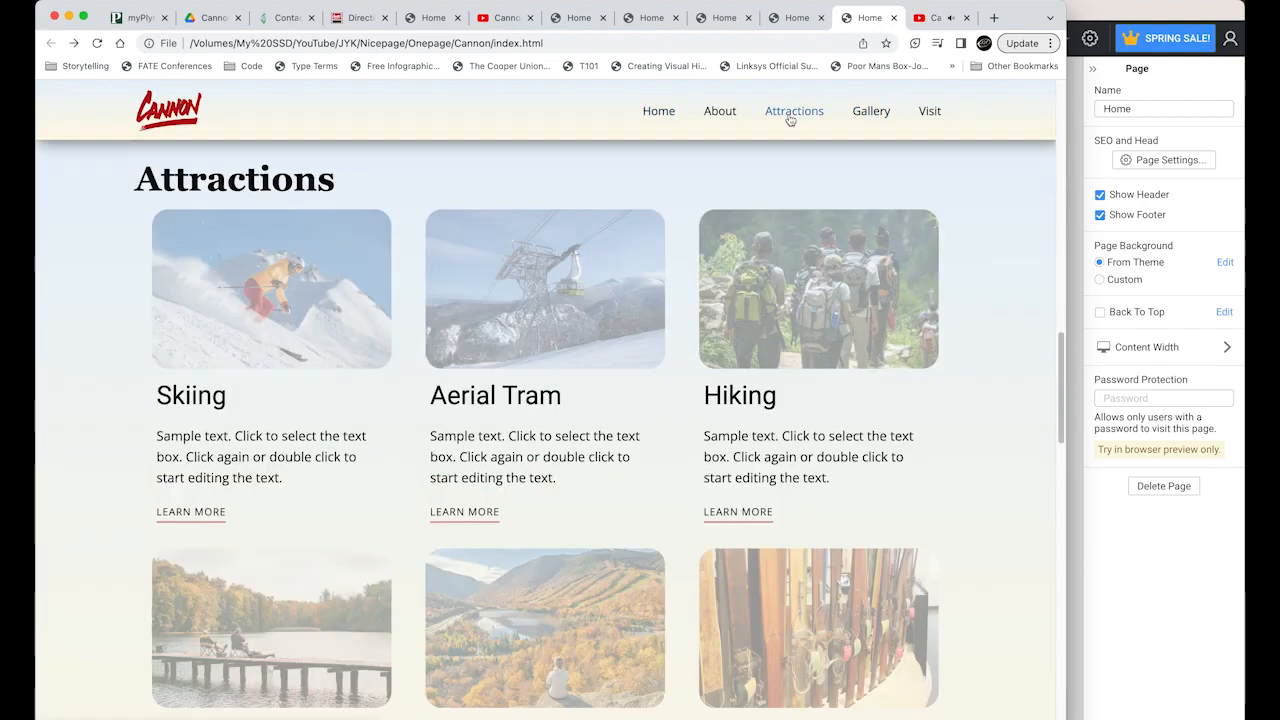
left_click(722, 113)
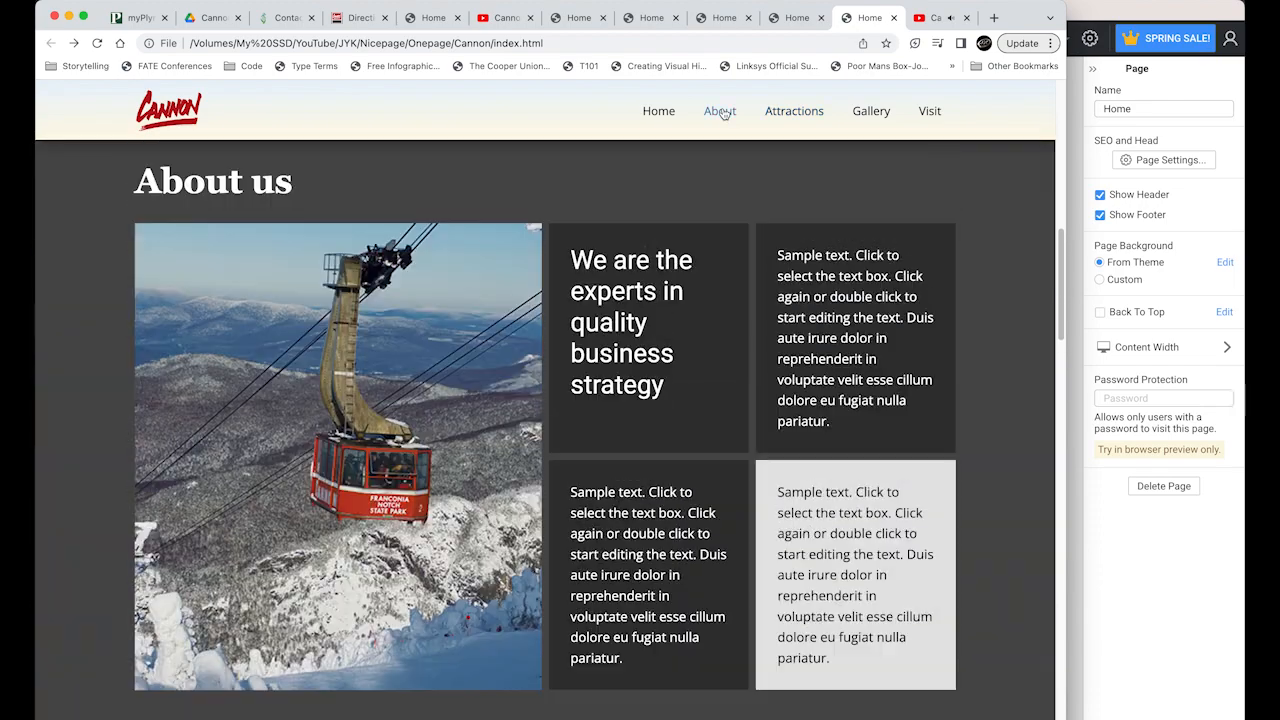
left_click(868, 114)
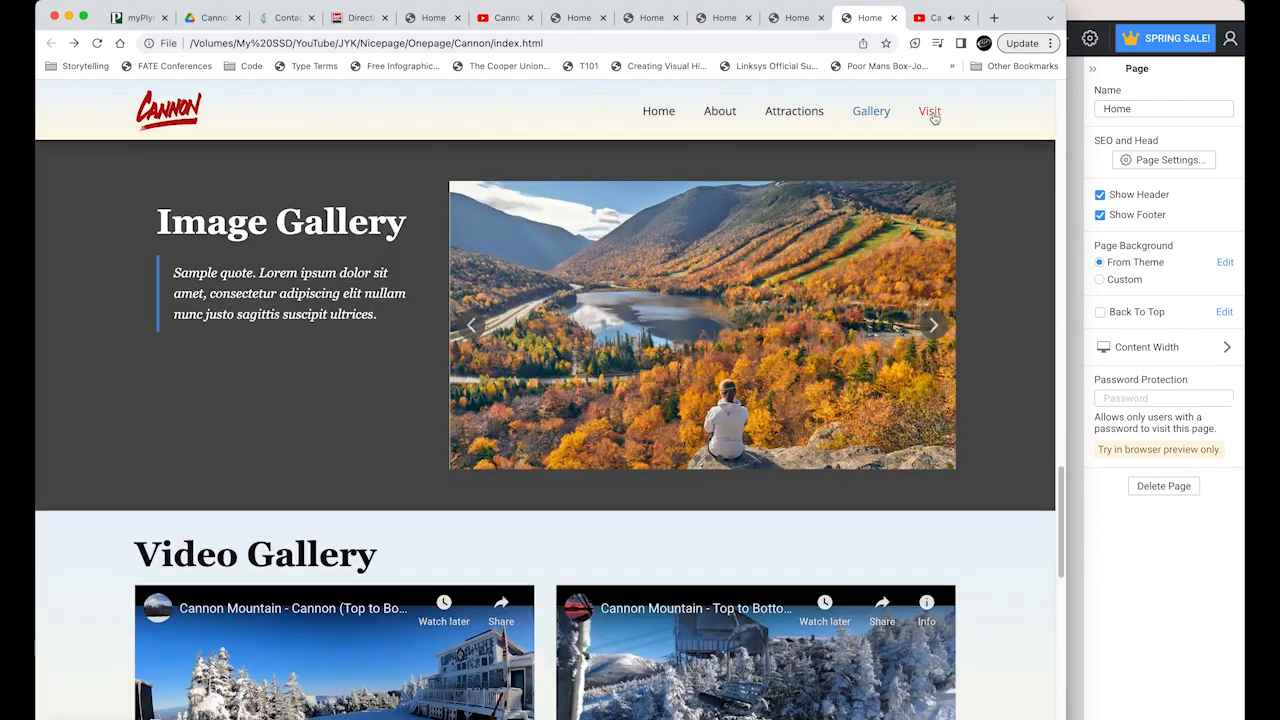
left_click(932, 117)
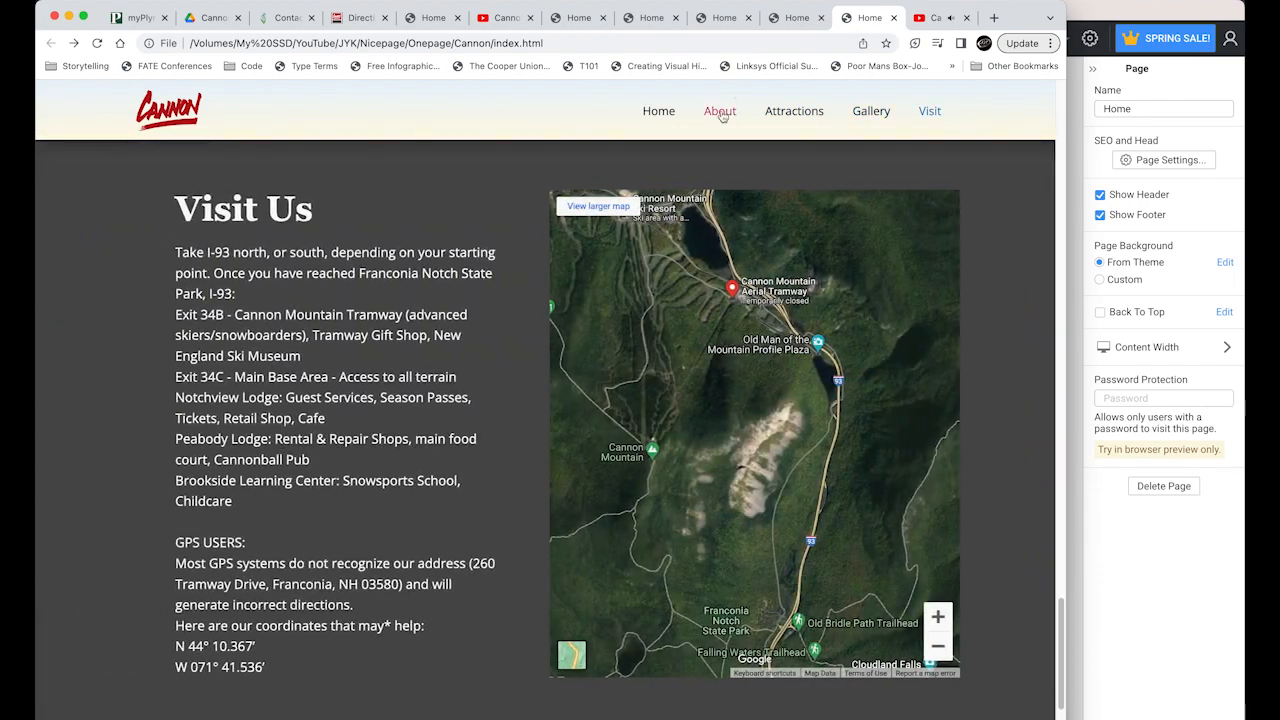
left_click(721, 114)
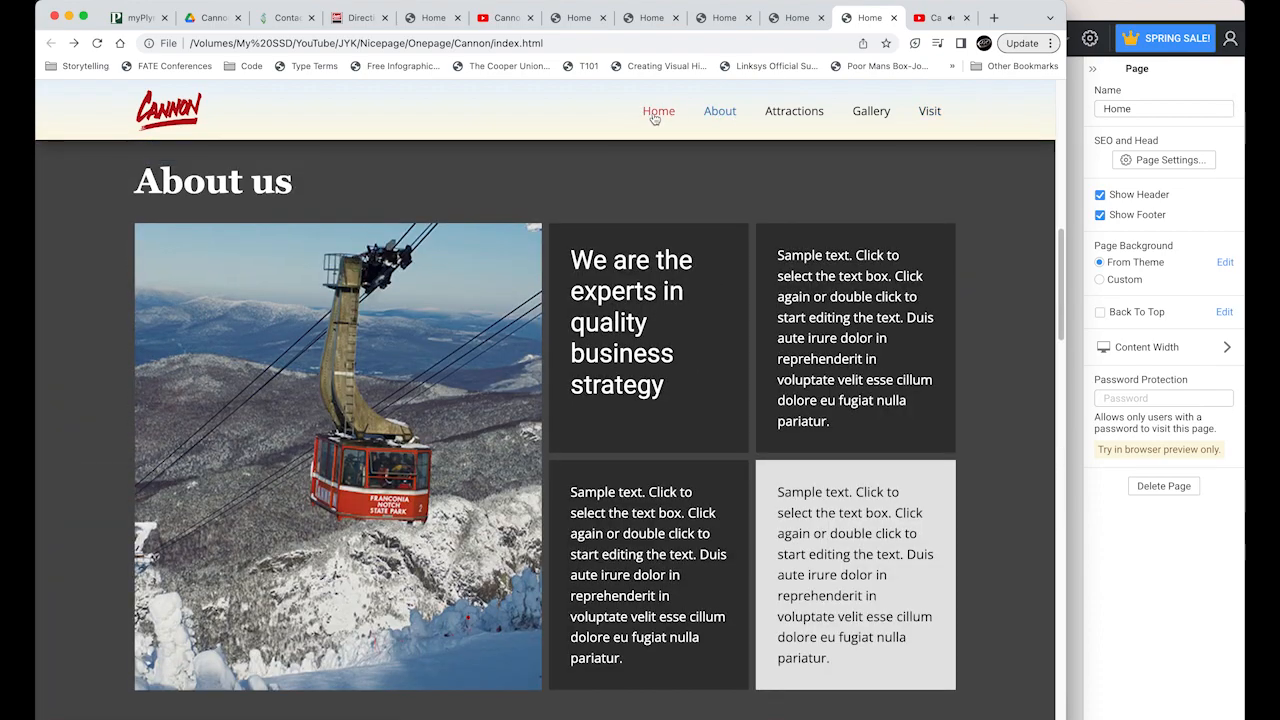
left_click(655, 115)
left_click(716, 113)
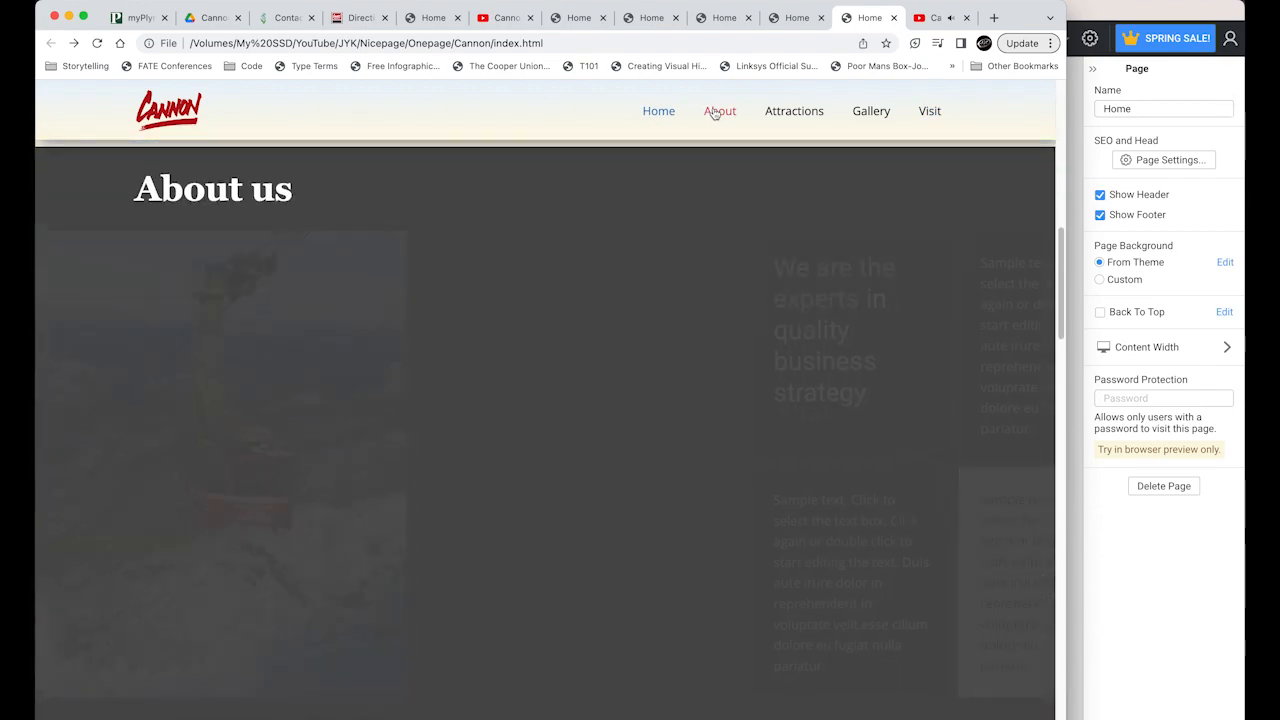
left_click(187, 113)
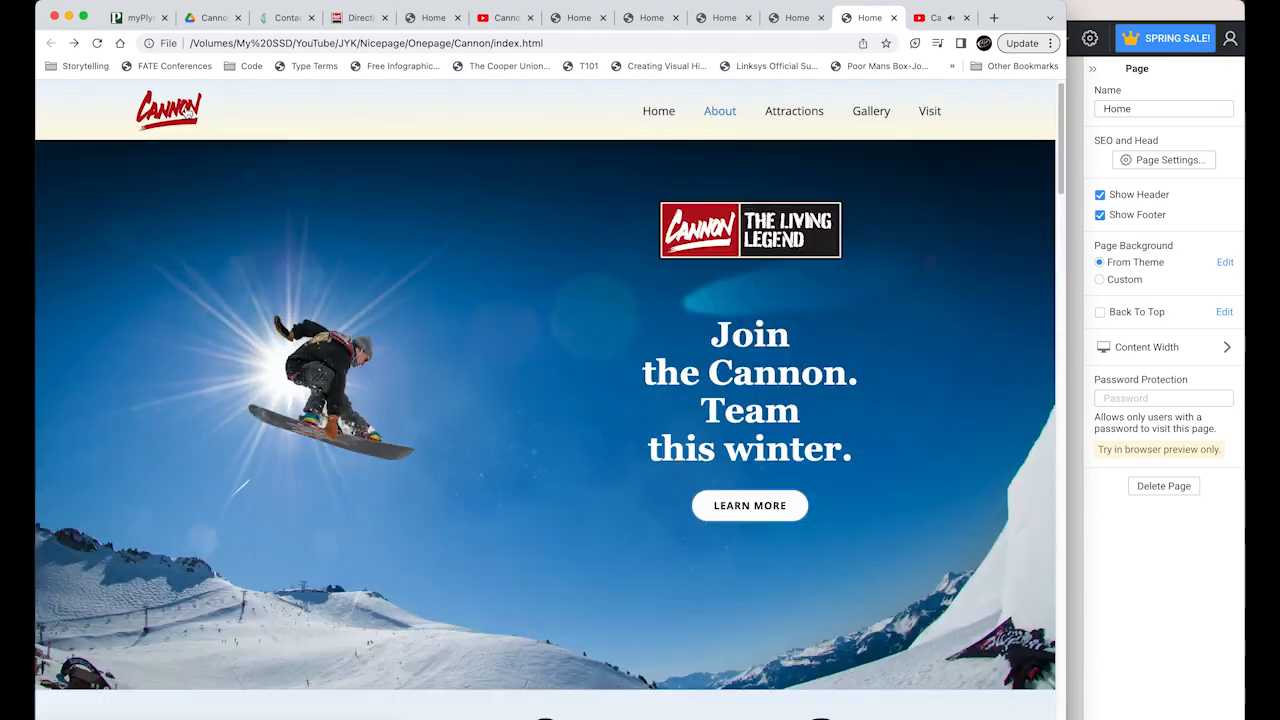
scroll(905, 360, "down", 5)
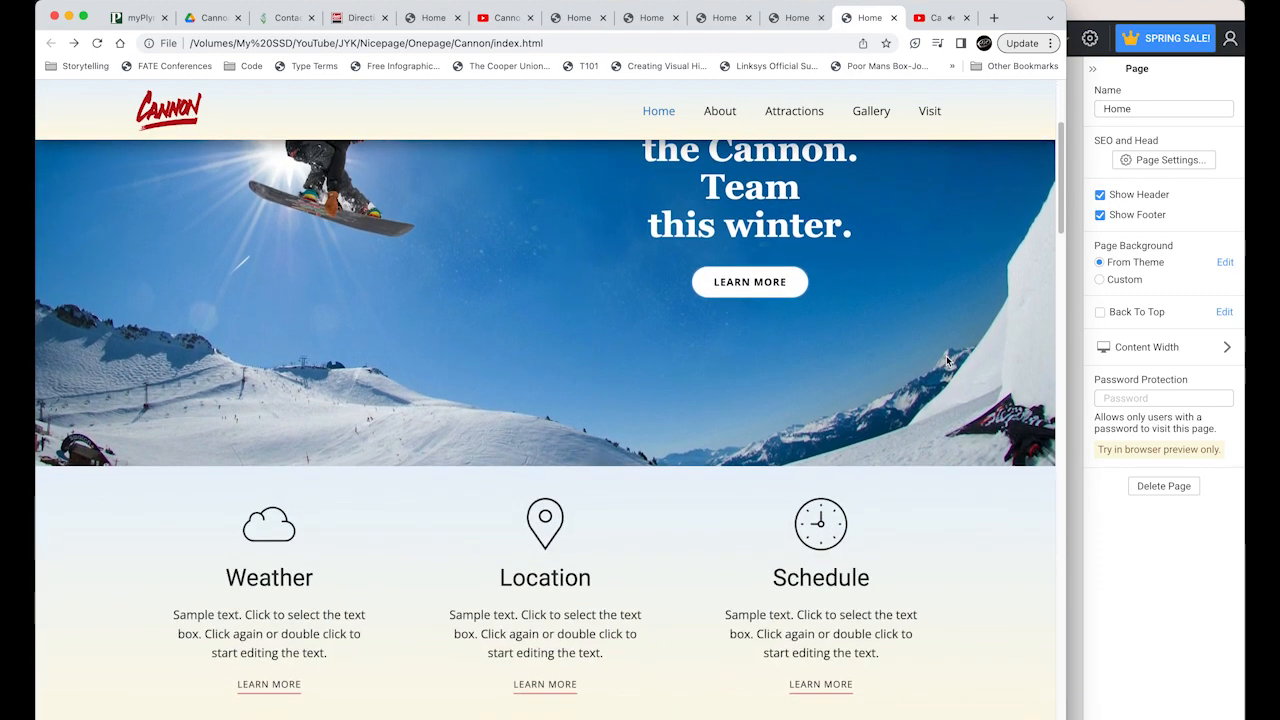
Step: Narrow the browser window to phone width and test the mobile menu's About and Attractions links
scroll(959, 359, "up", 5)
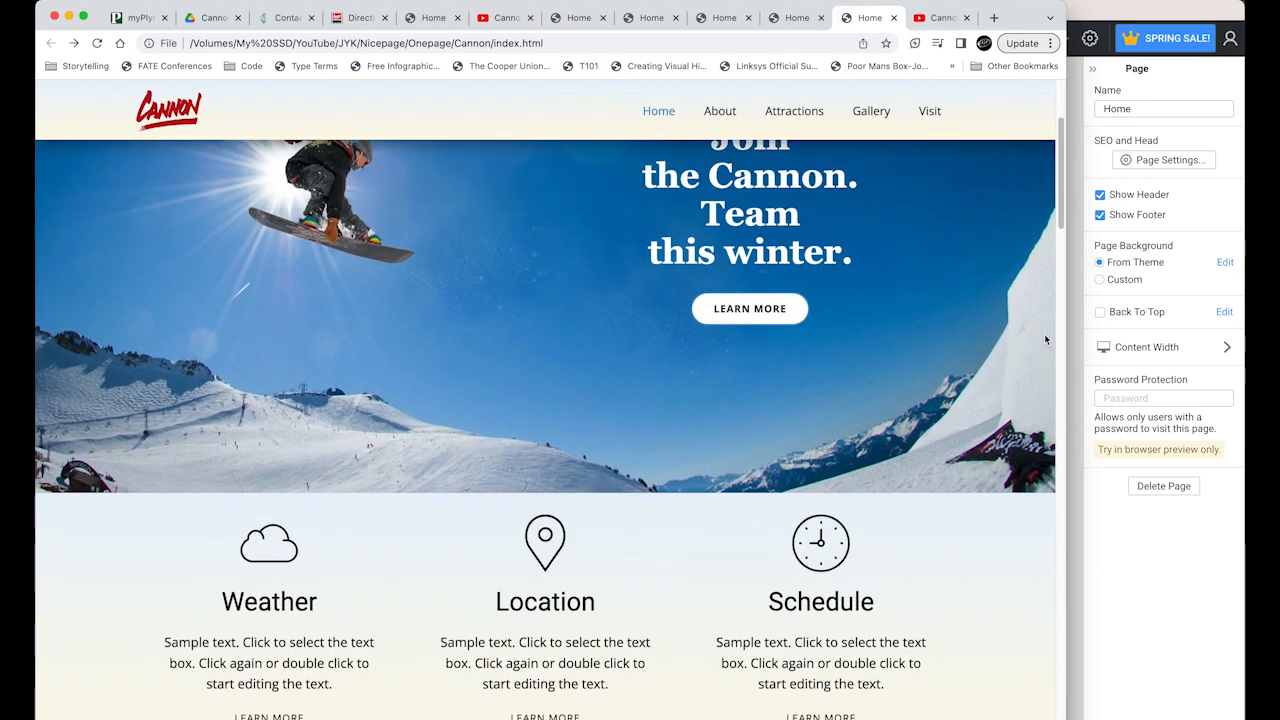
left_click_drag(1065, 322, 218, 310)
left_click(333, 118)
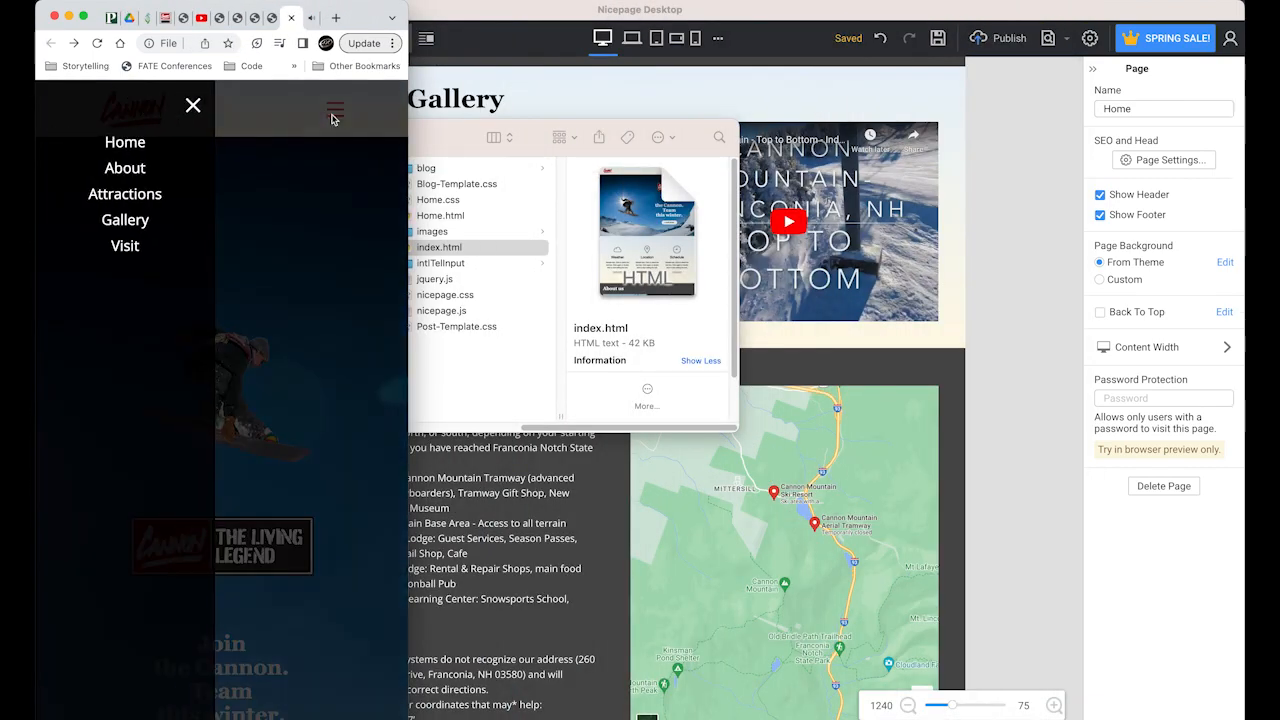
left_click(131, 170)
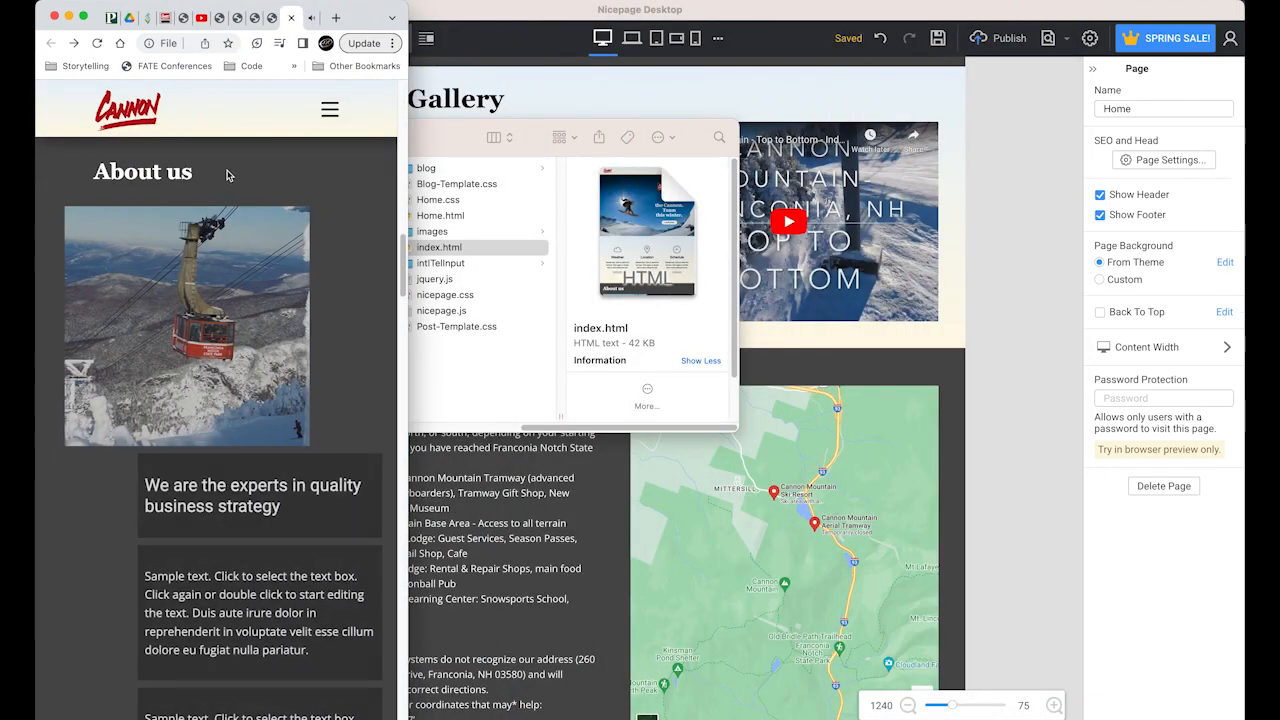
left_click(336, 121)
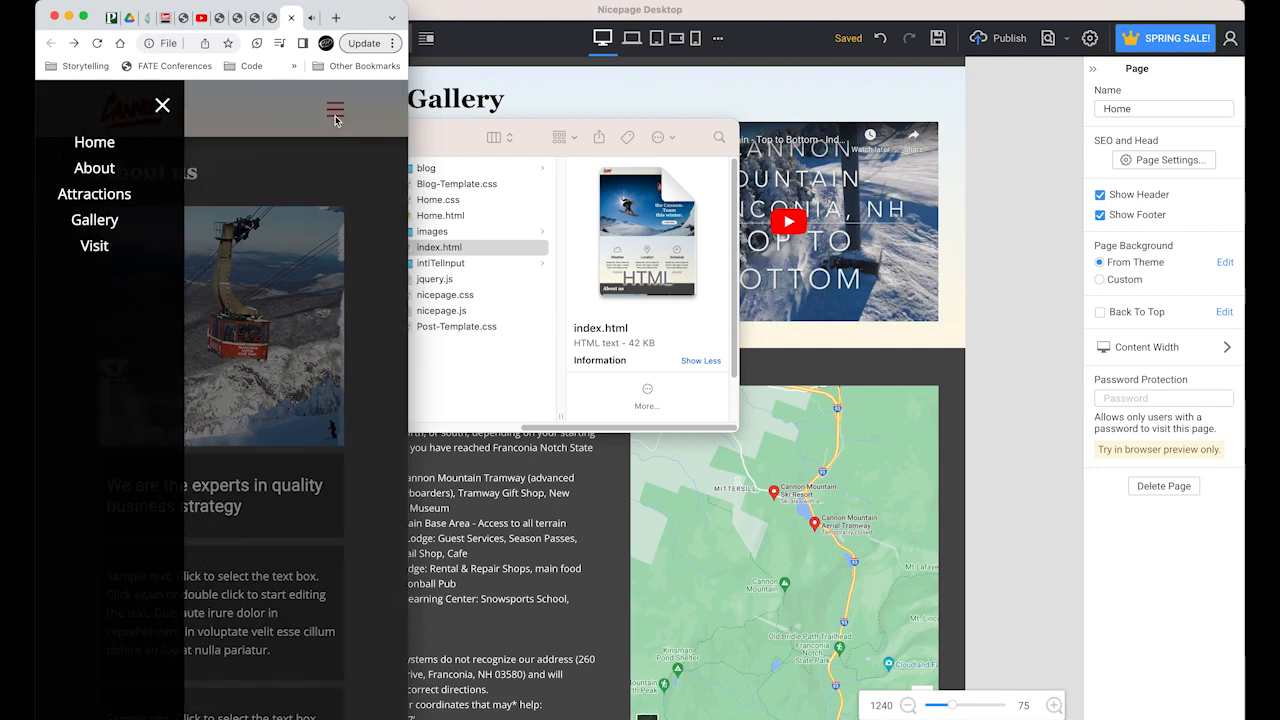
left_click(158, 192)
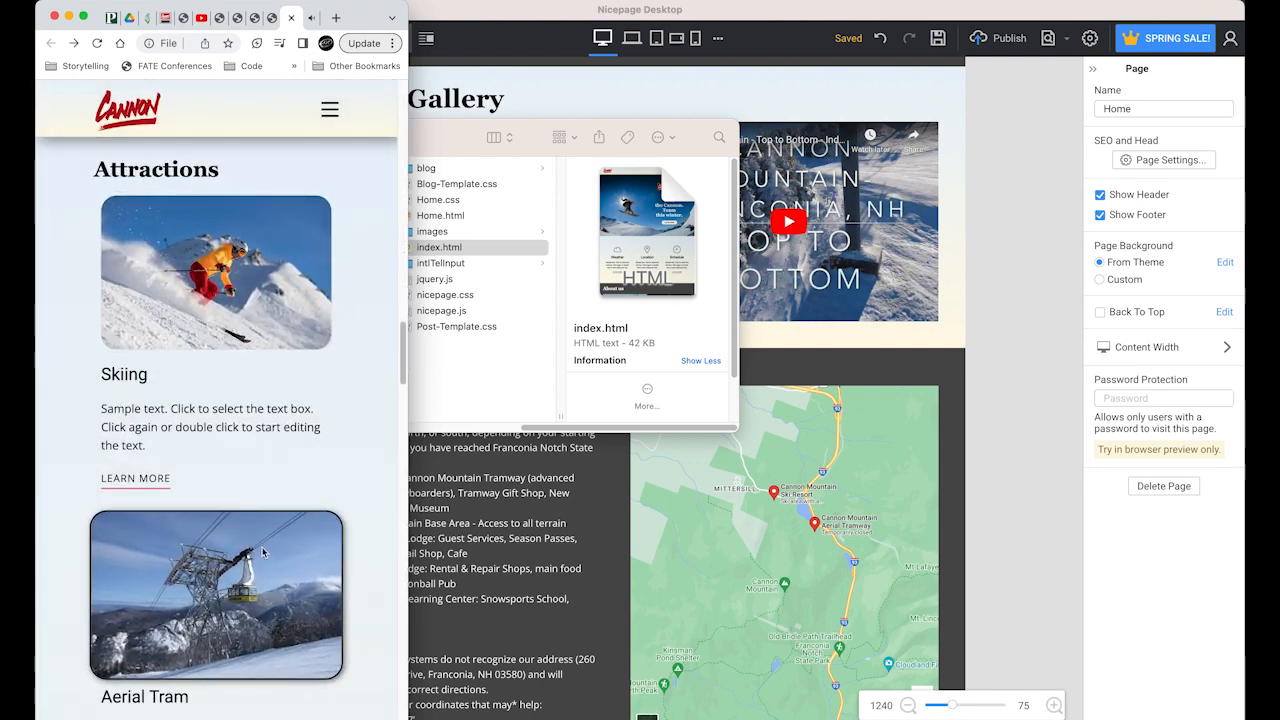
scroll(262, 553, "down", 5)
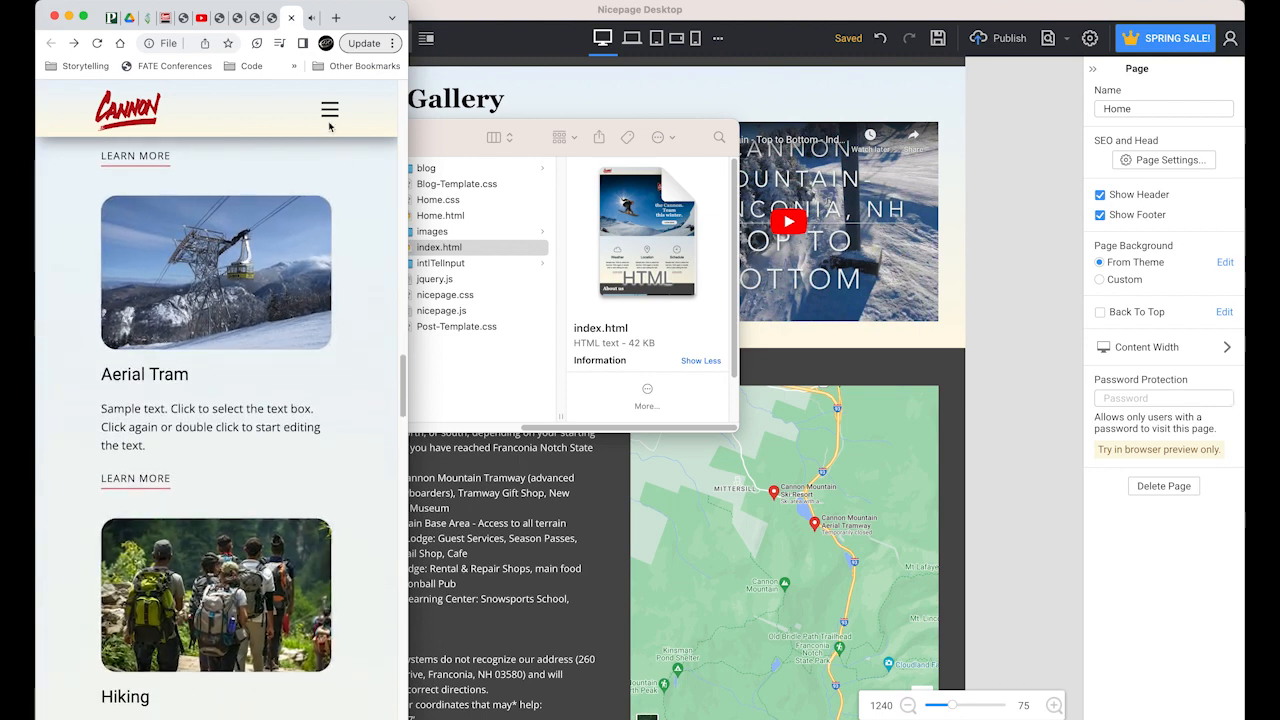
Step: Follow the mobile menu's Gallery link and test the Image Gallery lightbox by enlarging a photo, advancing three images and closing it
left_click(329, 122)
left_click(137, 222)
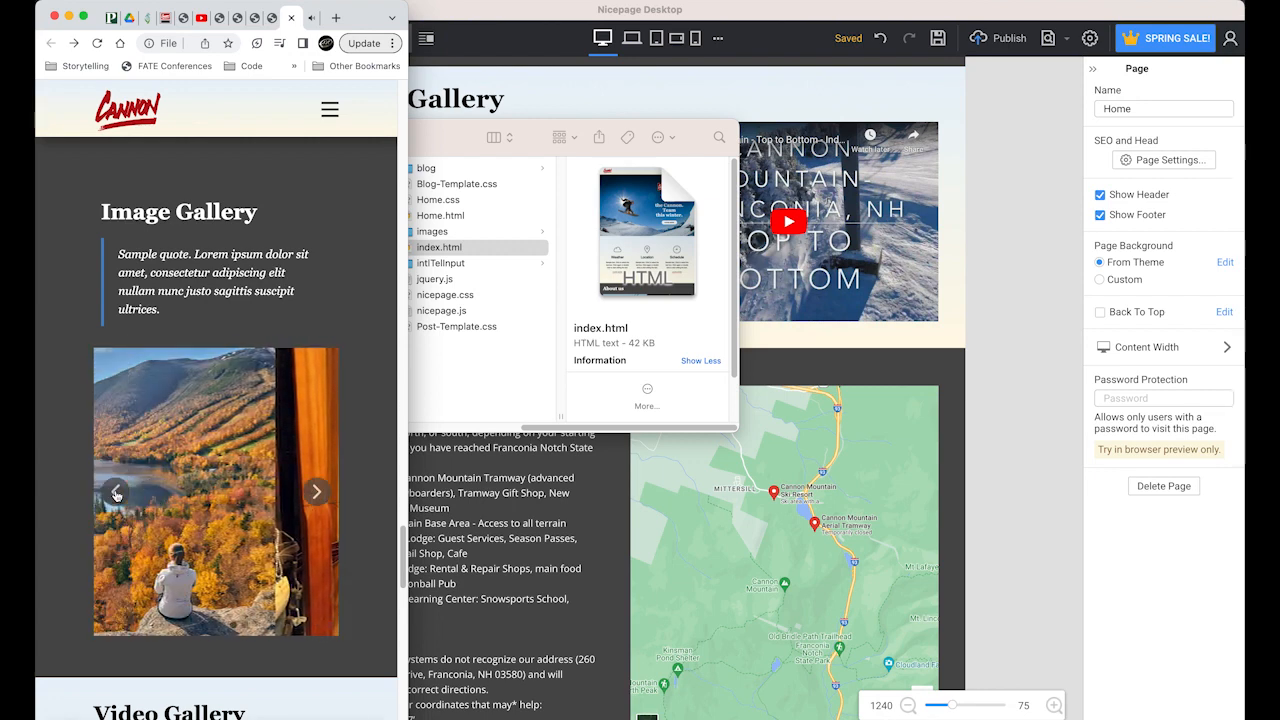
left_click(230, 469)
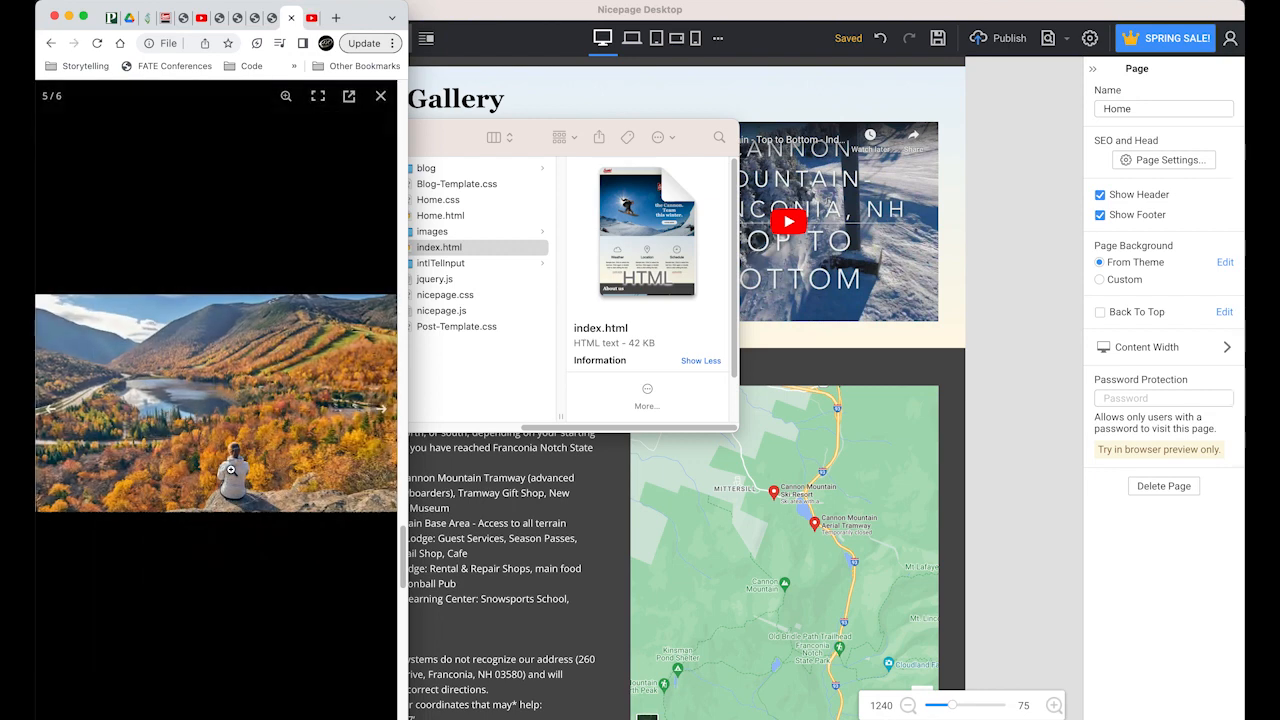
left_click(380, 410)
left_click(380, 410)
left_click(380, 410)
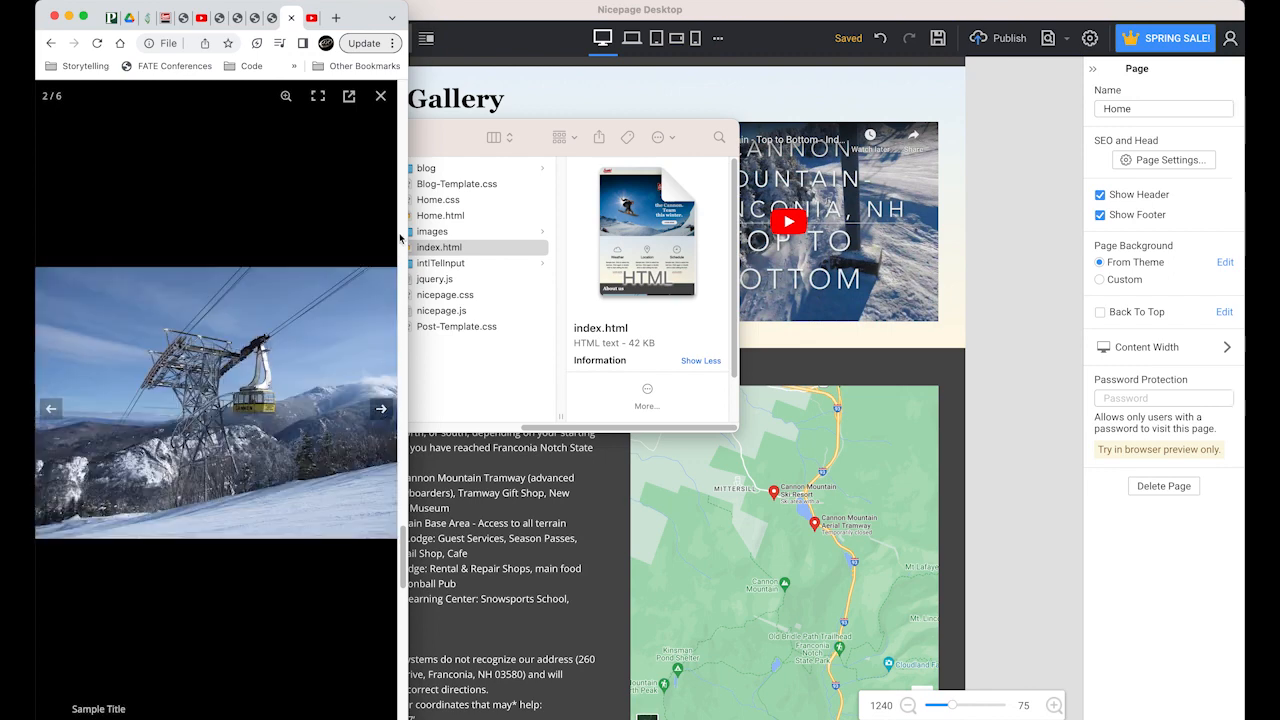
left_click(381, 100)
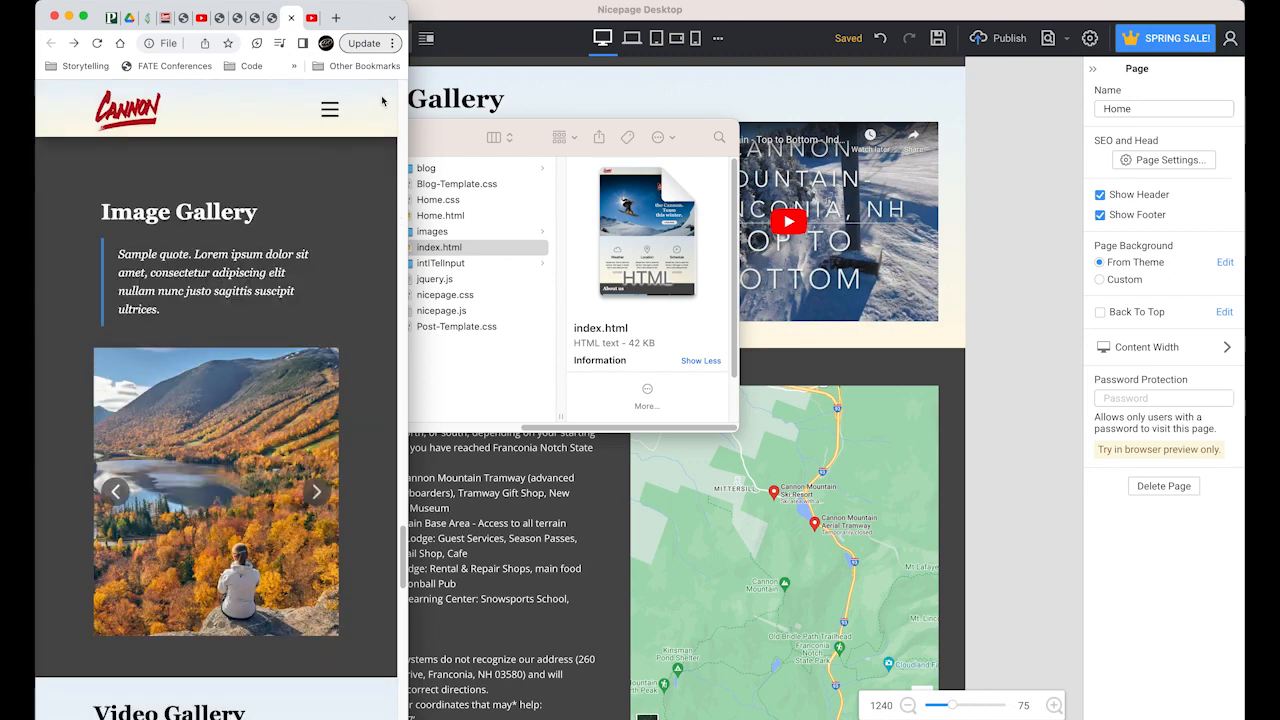
Step: Test the mobile menu's Visit link and pan the Visit Us map at phone width
left_click(335, 108)
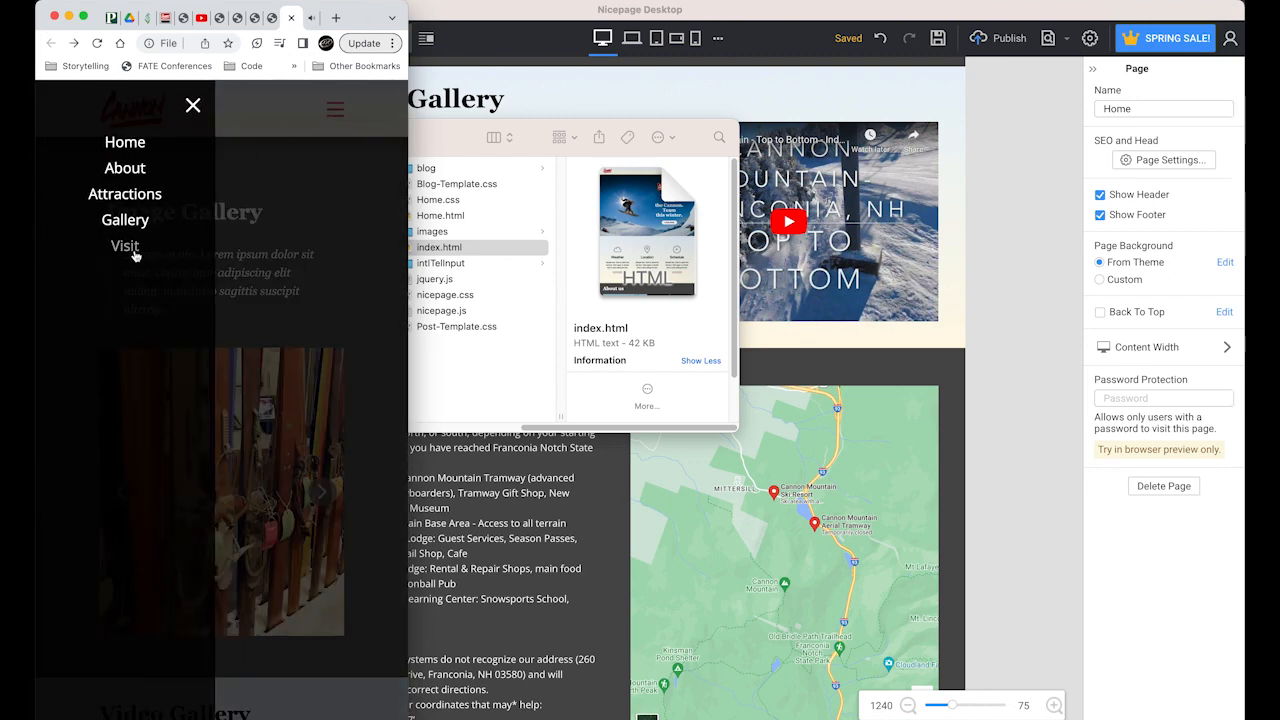
left_click(126, 247)
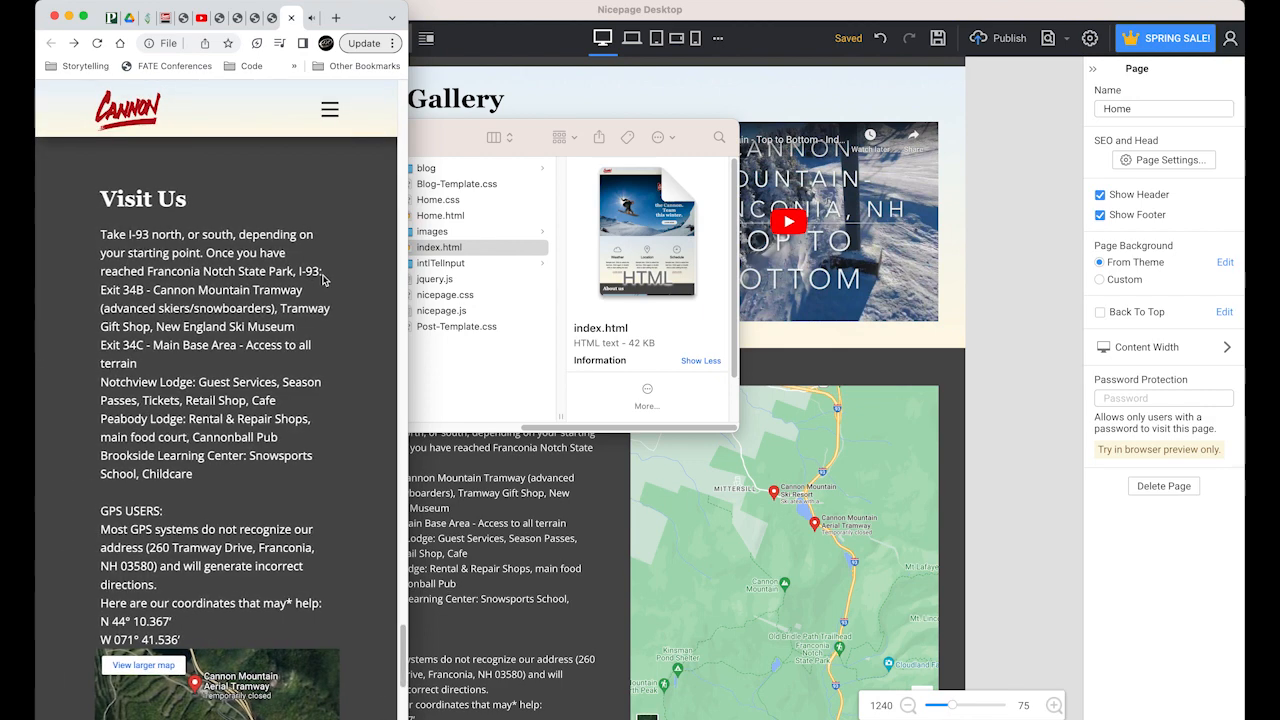
scroll(322, 280, "down", 5)
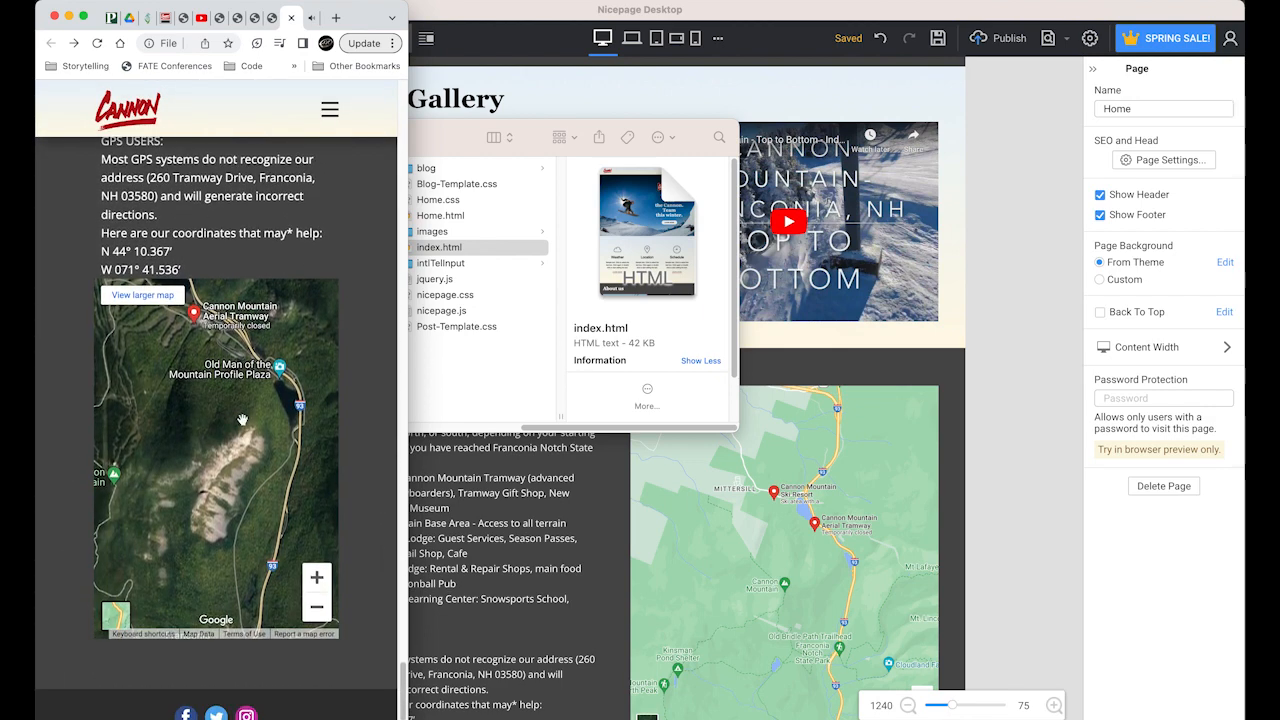
left_click_drag(242, 420, 261, 467)
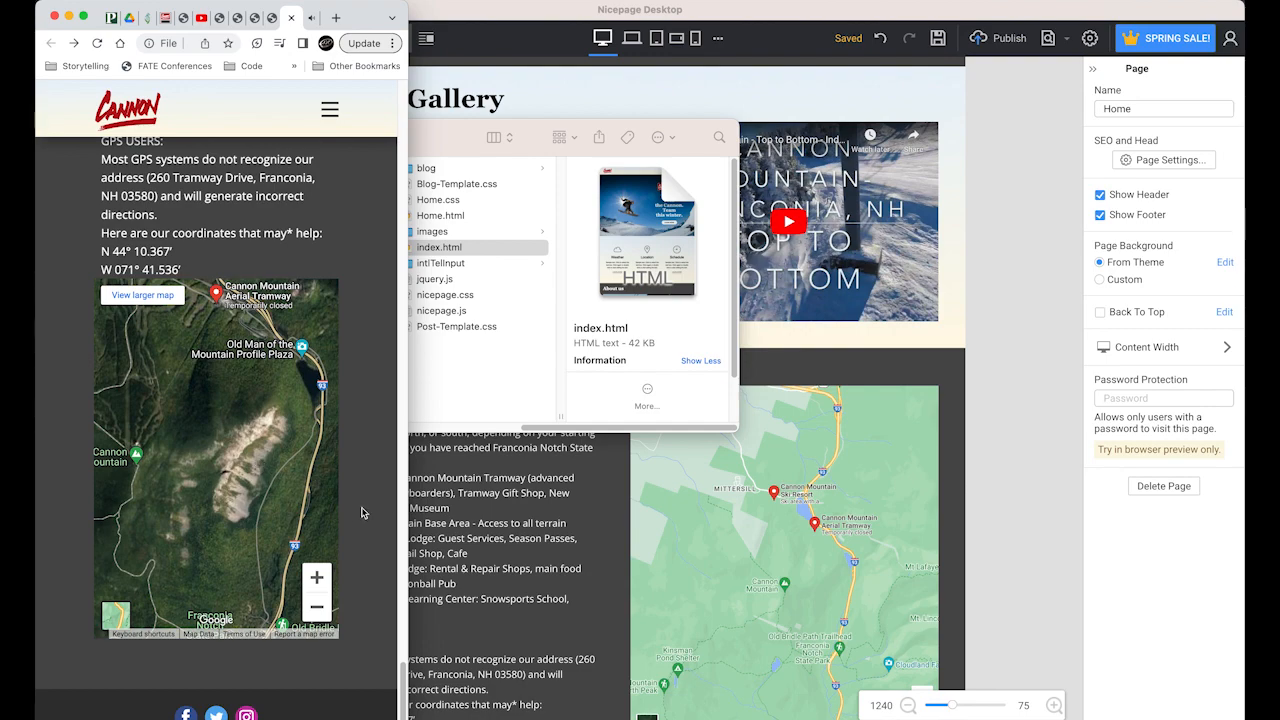
Step: Widen the browser window back to desktop width and review the page from the footer up to the hero banner
left_click_drag(410, 497, 1203, 548)
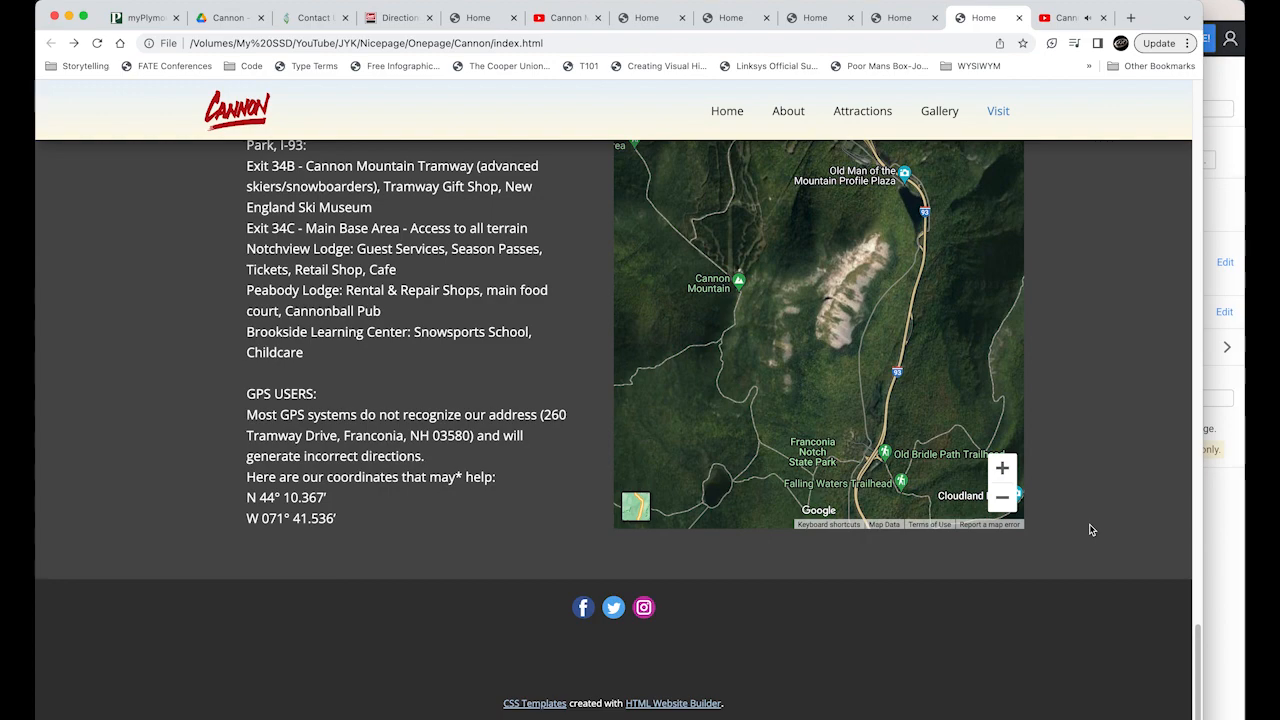
scroll(1094, 437, "up", 15)
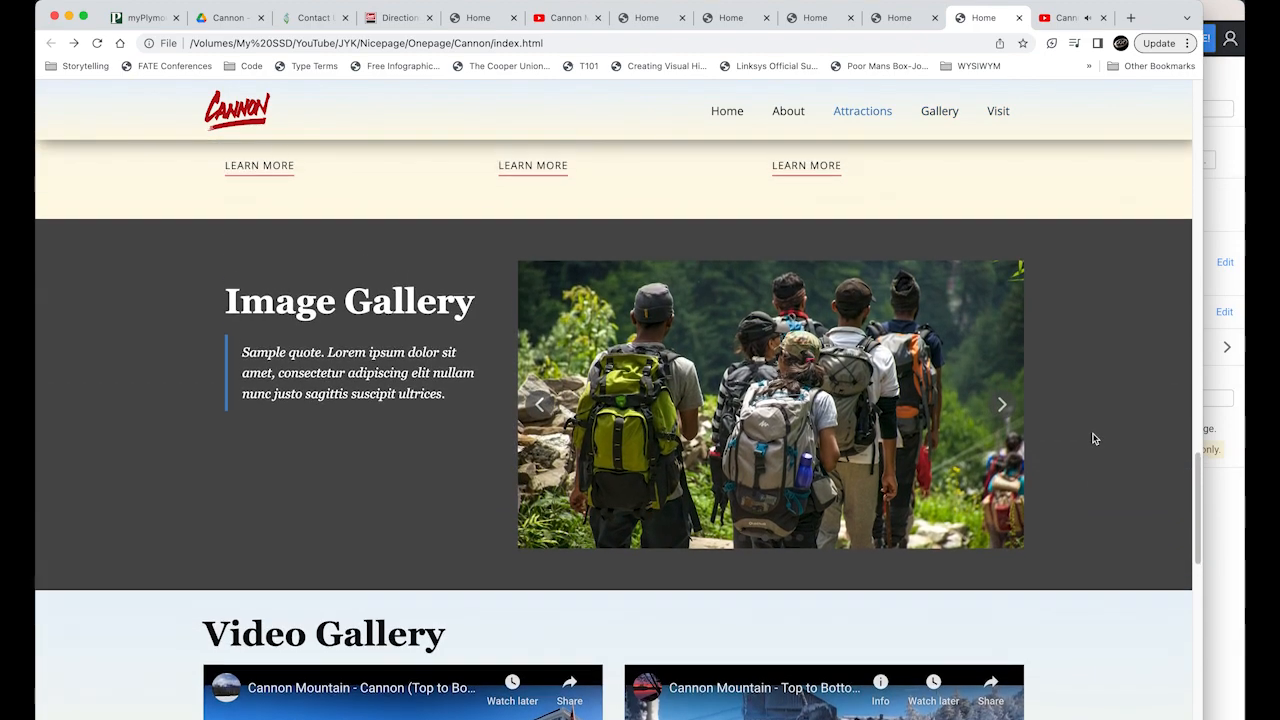
scroll(1094, 437, "up", 10)
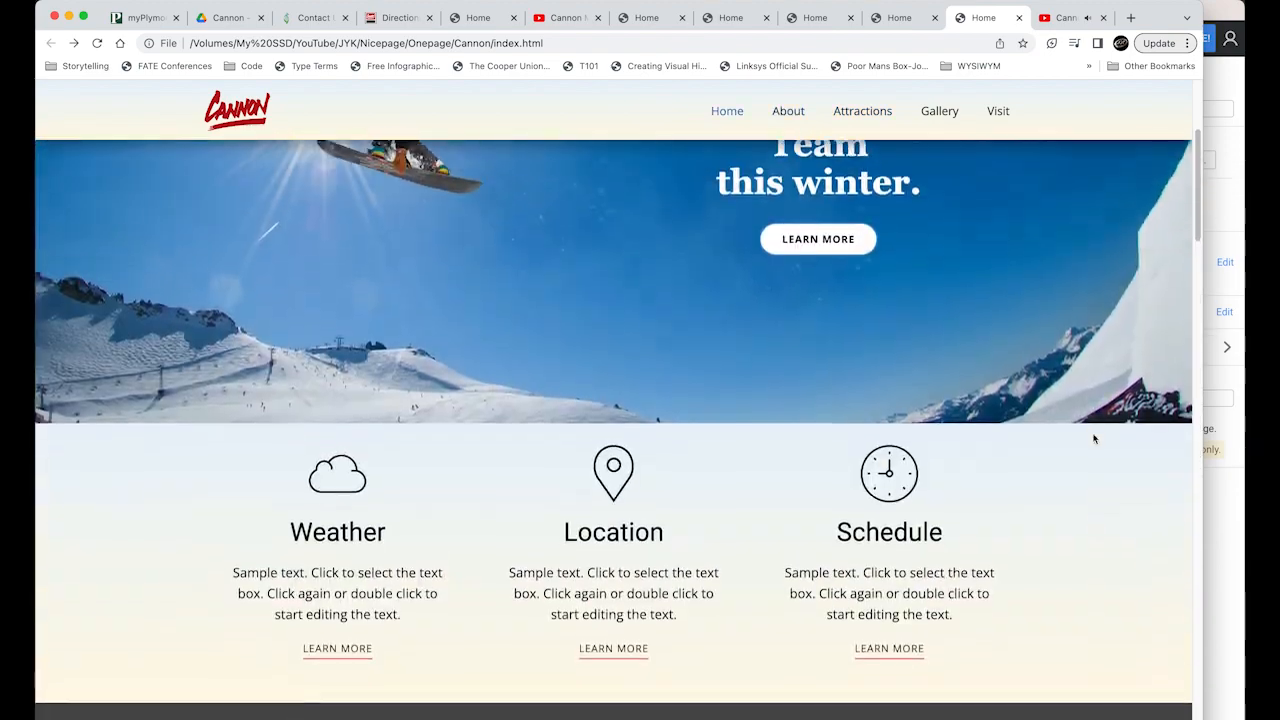
scroll(1094, 437, "up", 3)
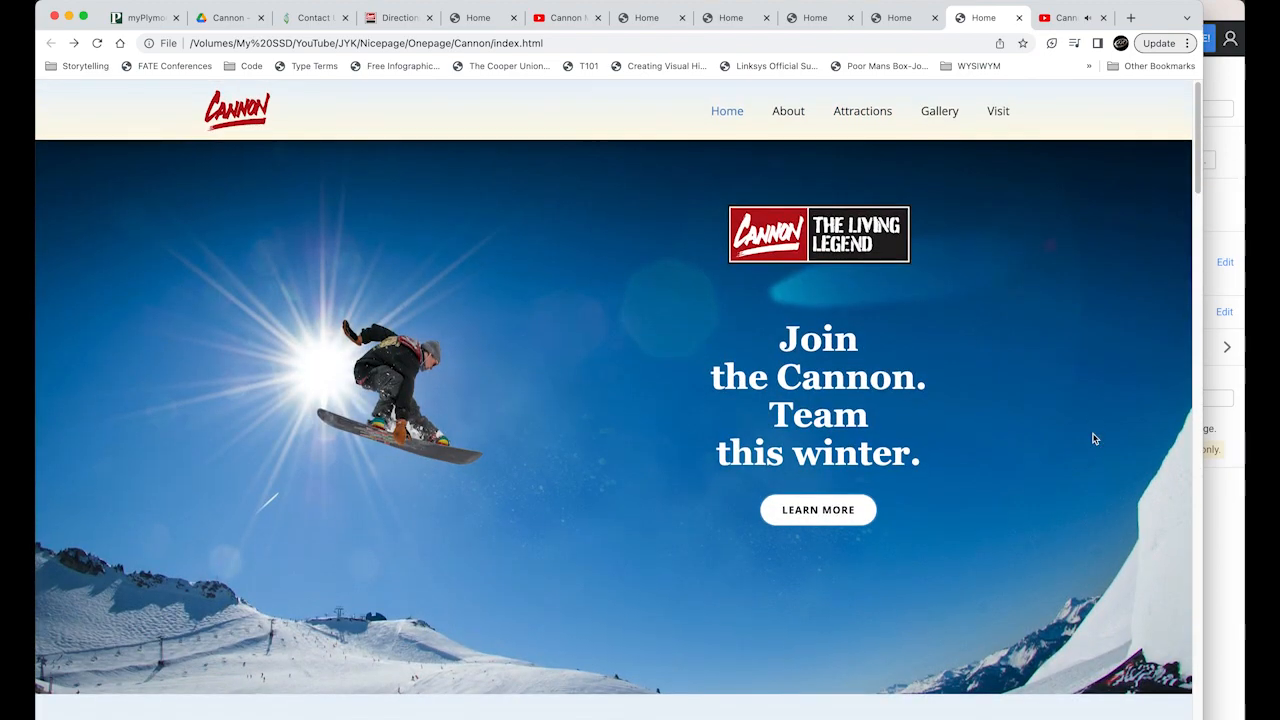